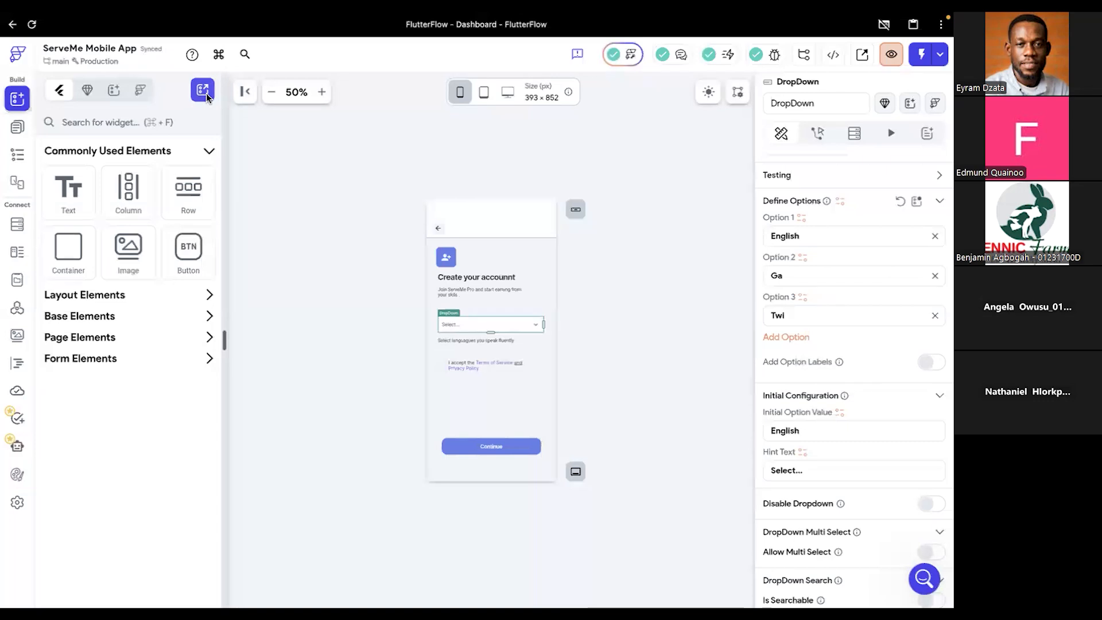
left_click(205, 93)
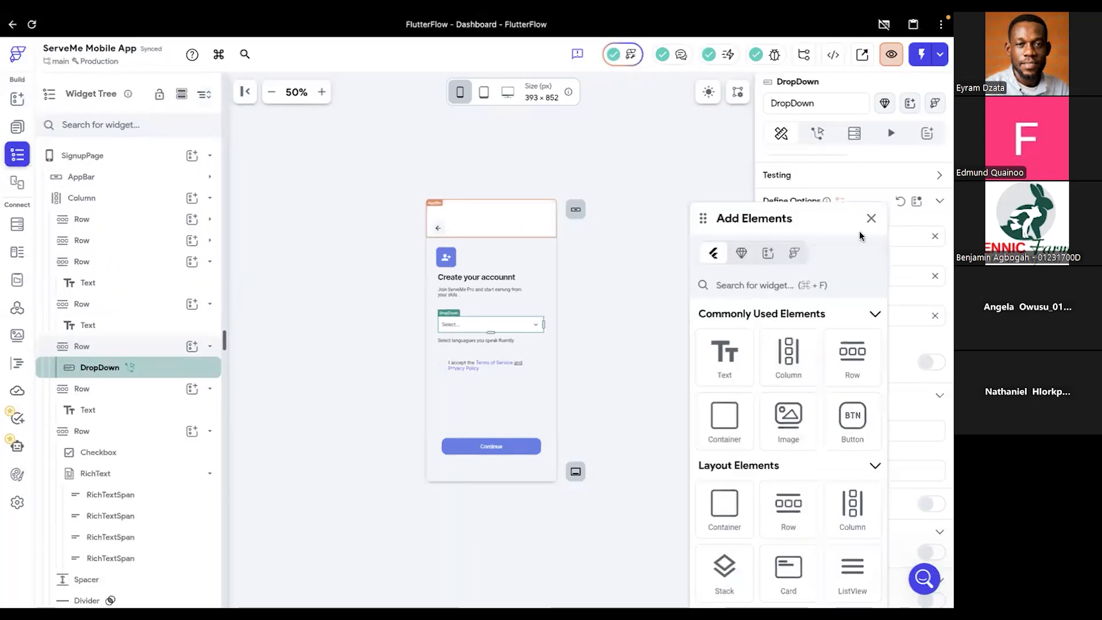
left_click(306, 183)
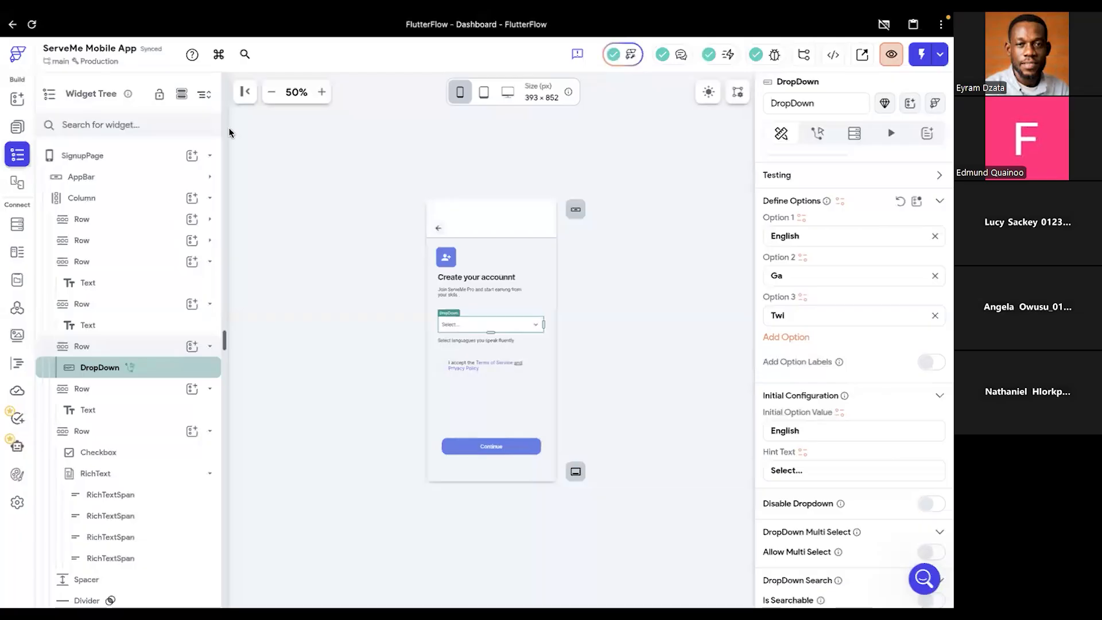
- Start a new page for the app from the blank page template
left_click(18, 127)
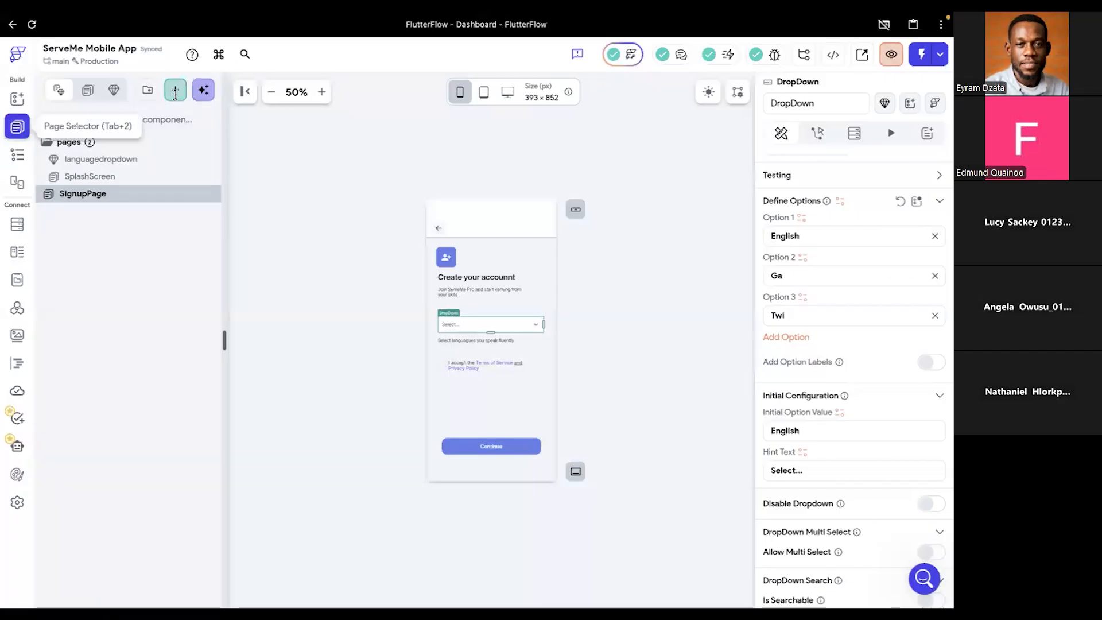
left_click(175, 94)
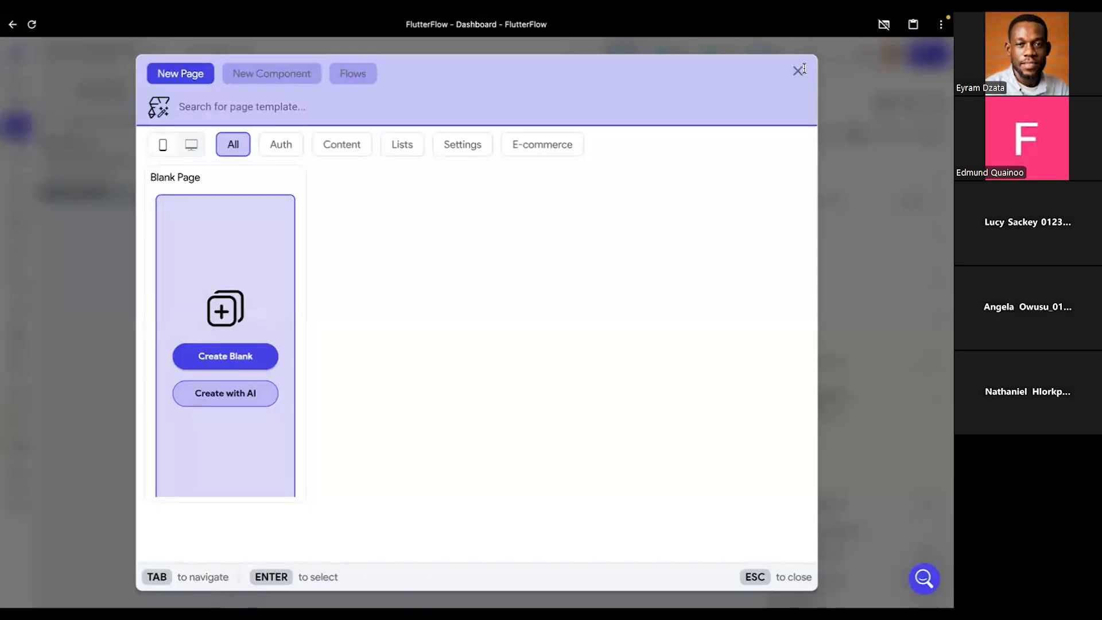
left_click(800, 70)
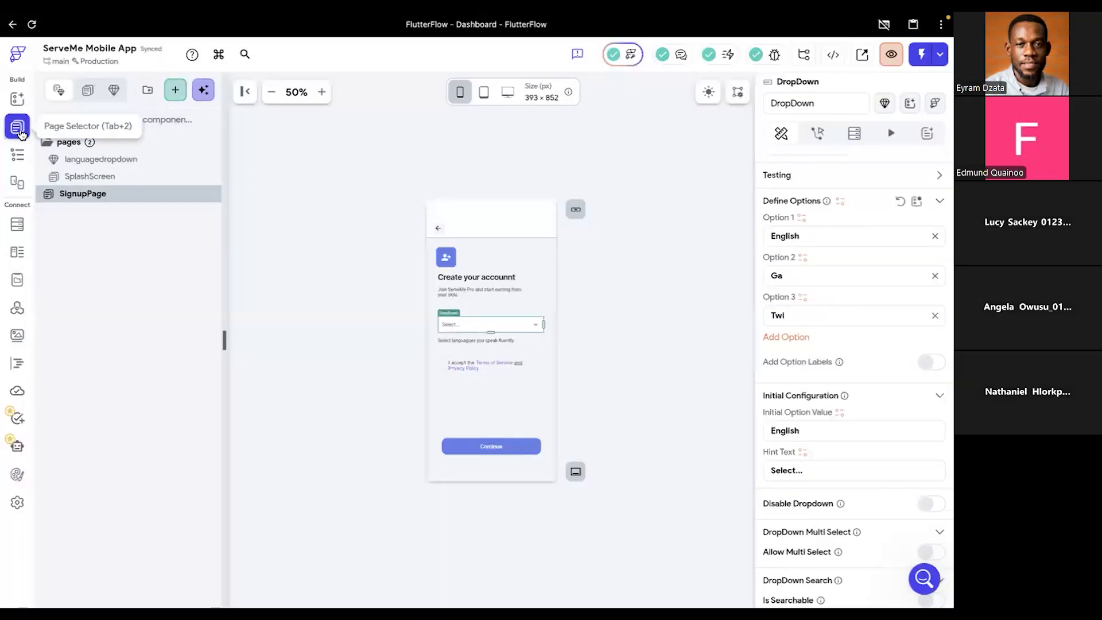
left_click(178, 99)
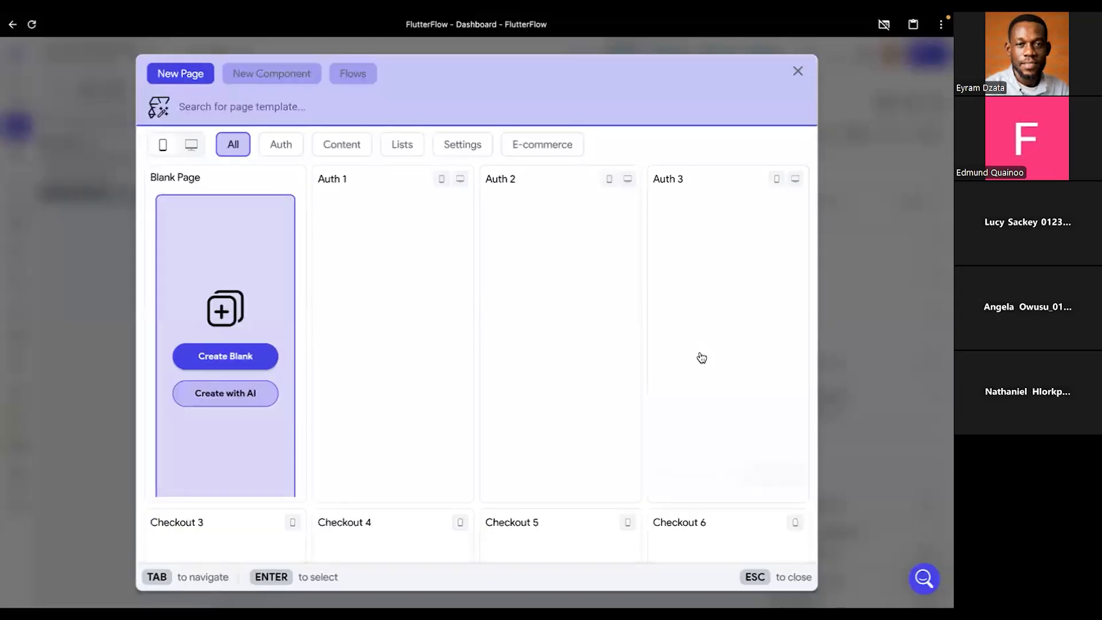
mouse_move(701, 357)
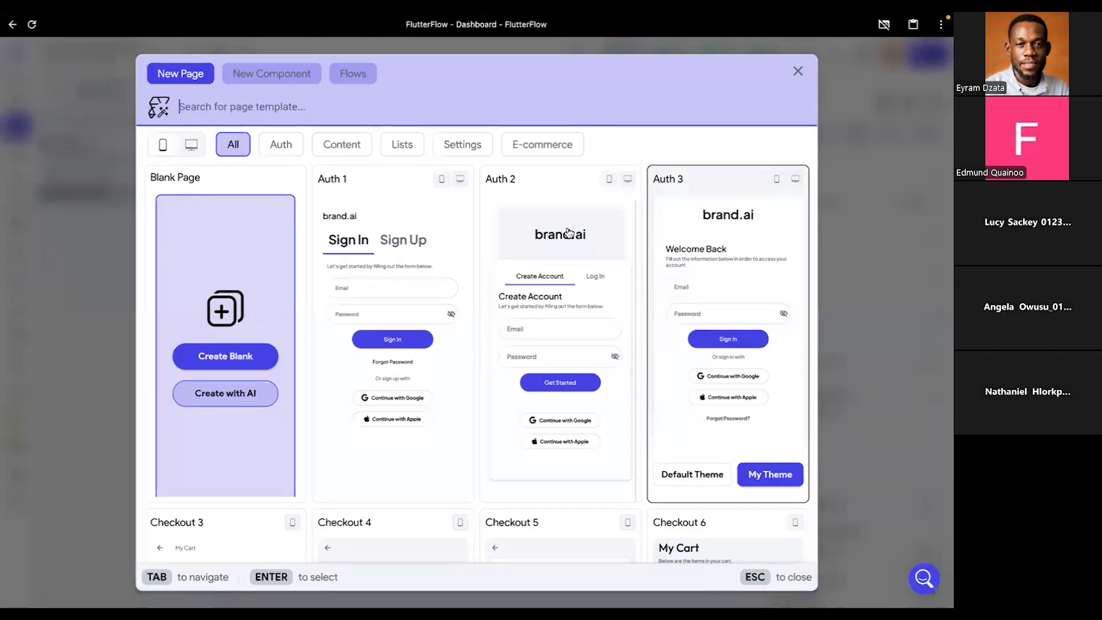
mouse_move(568, 232)
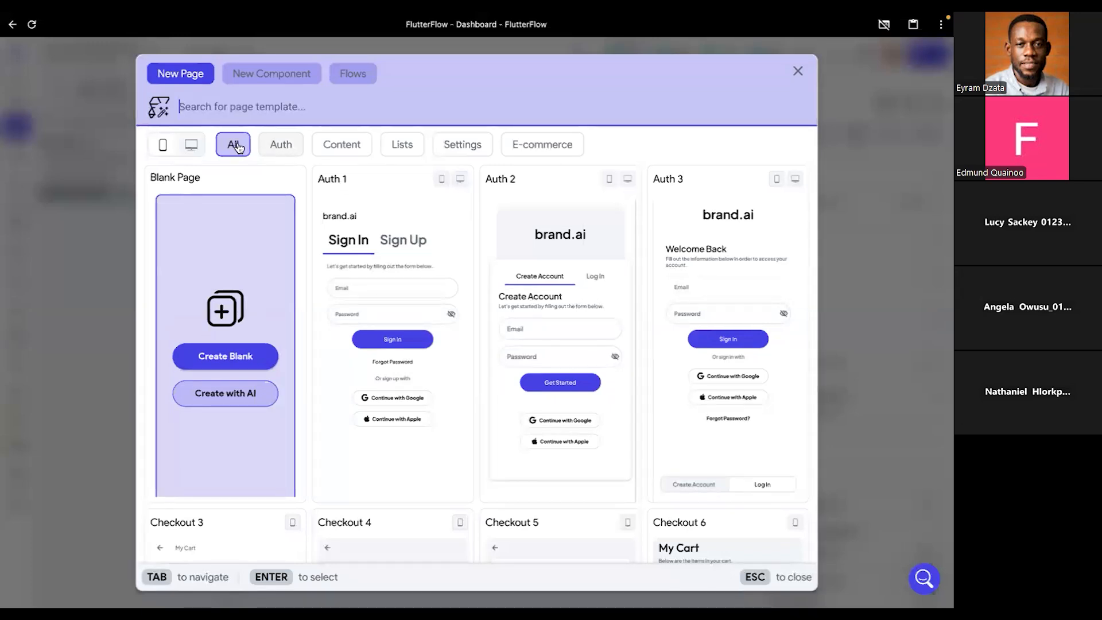
left_click(239, 357)
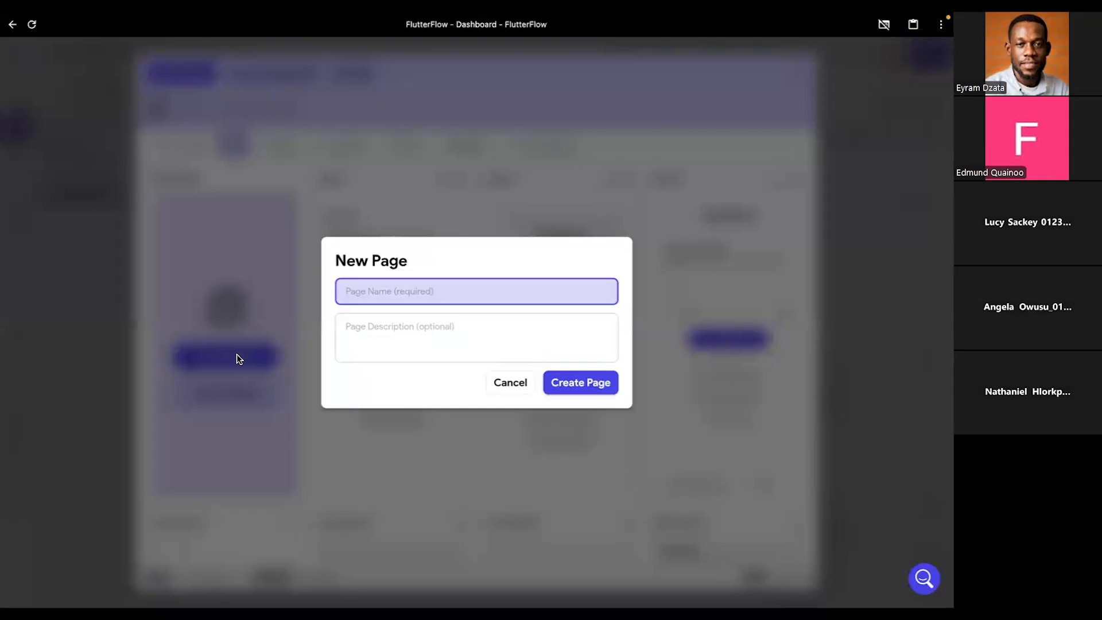
- Name the new page Onboading and create it
type("Onboading")
left_click(568, 383)
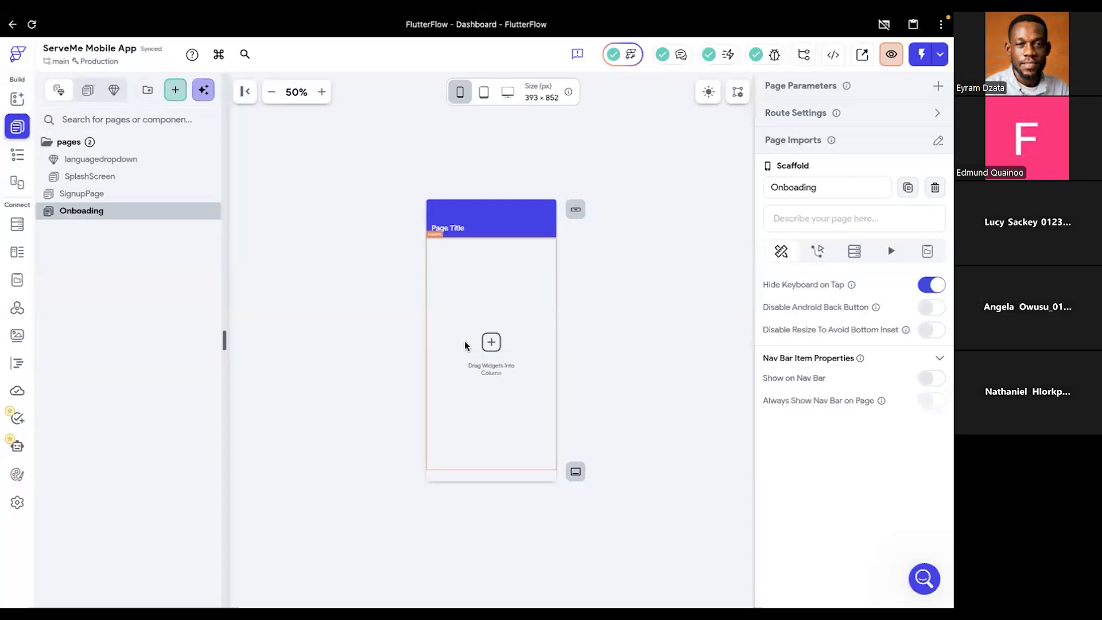
- Examine the Onboading page's structure in the widget tree, inspecting its scaffold, Column and AppBar in turn
left_click(484, 224)
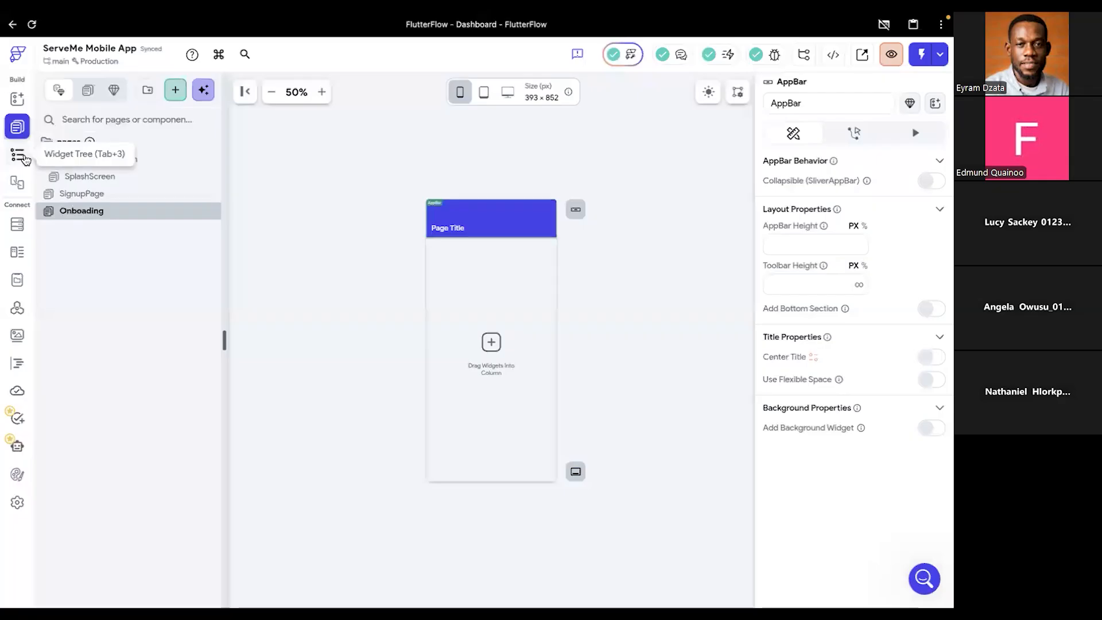
left_click(18, 155)
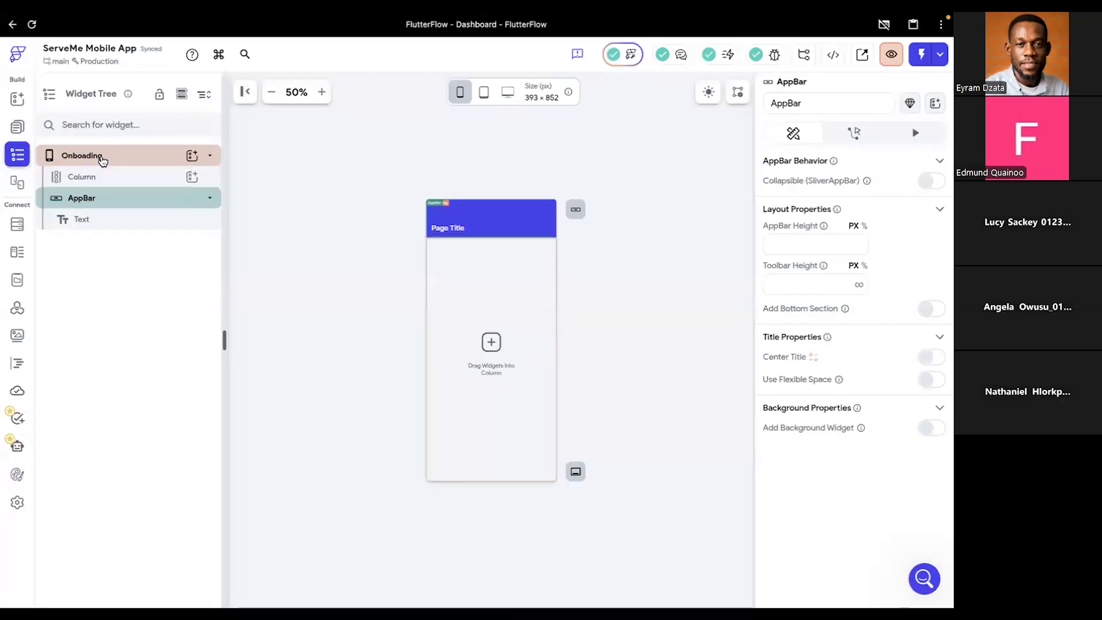
left_click(102, 161)
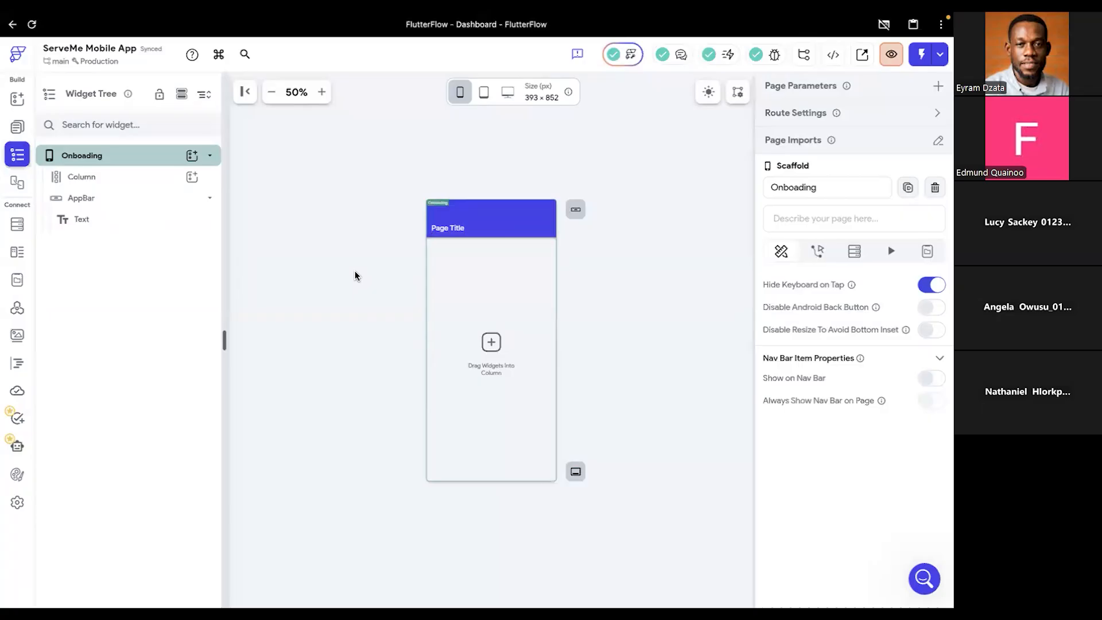
left_click(620, 267)
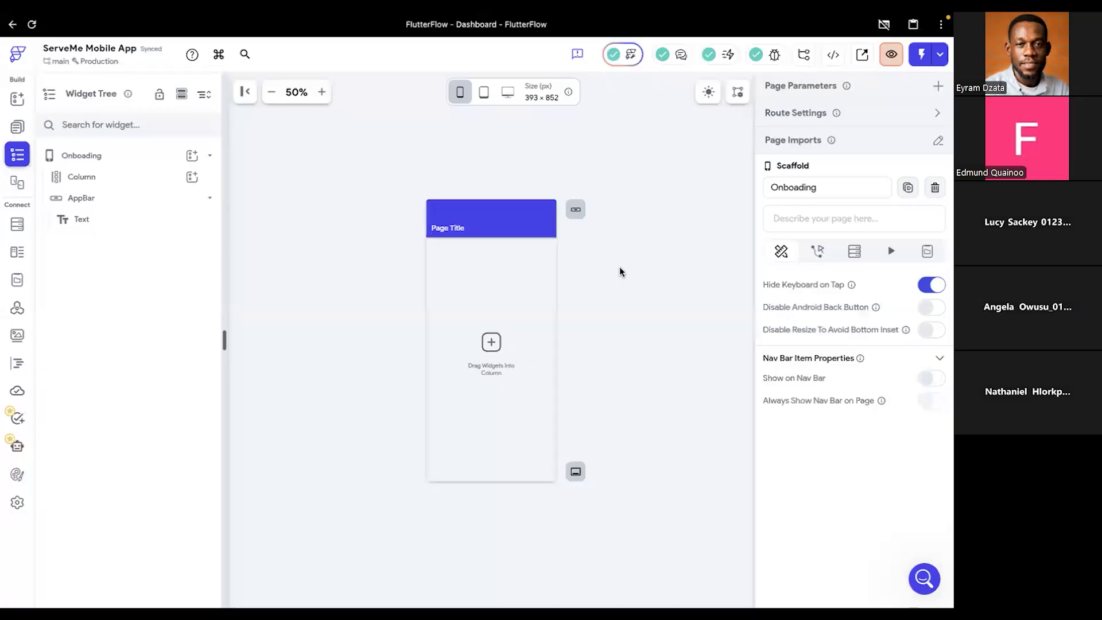
left_click(101, 183)
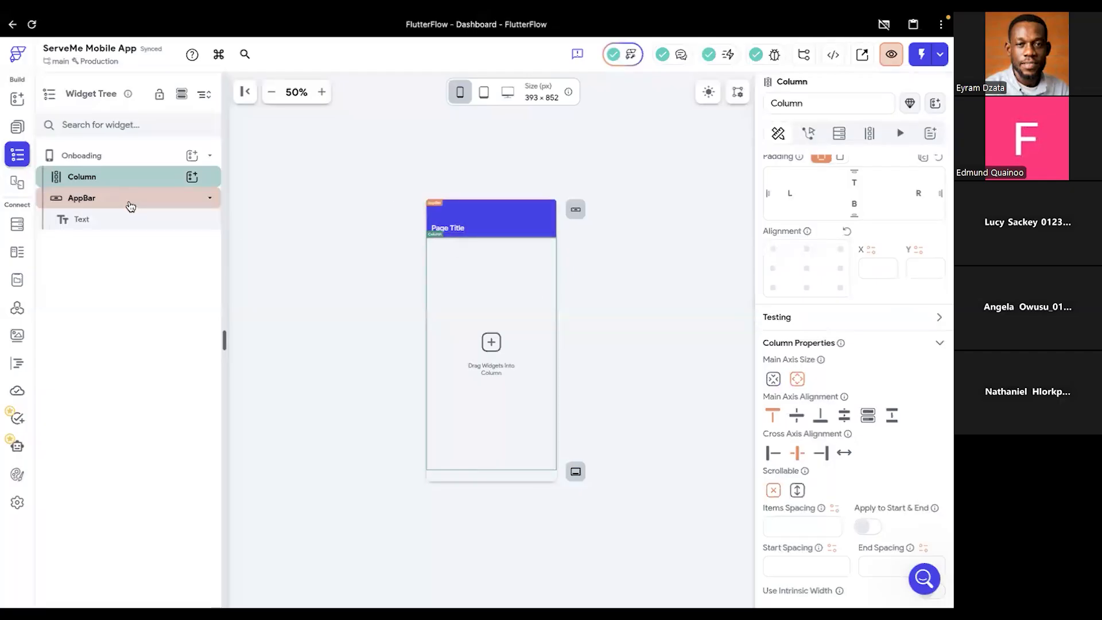
left_click(482, 219)
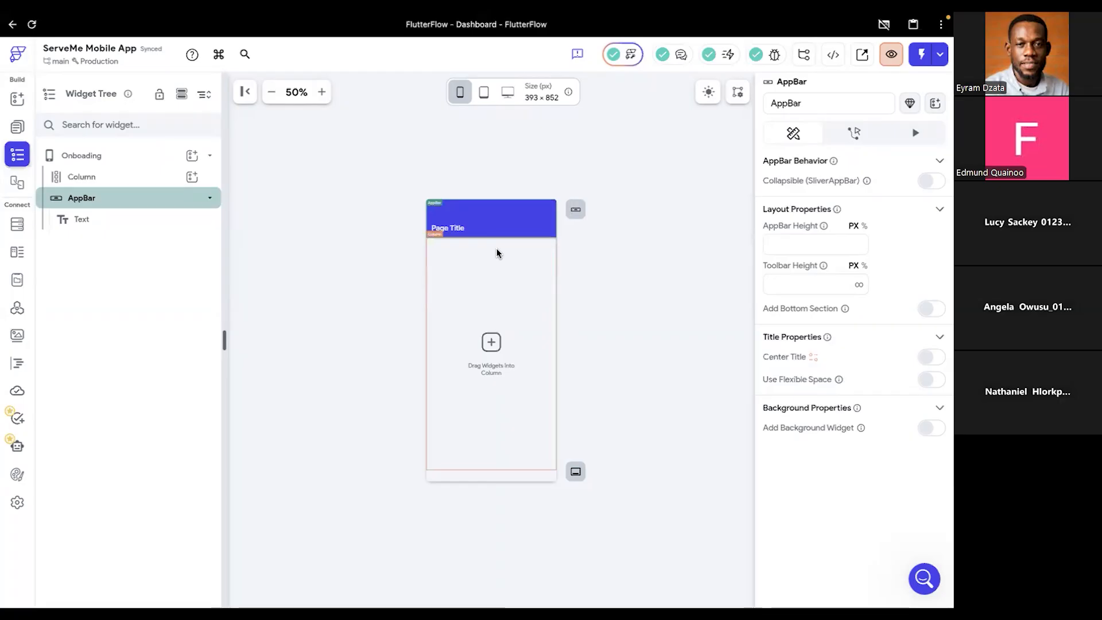
- Switch to the ServeMe App design in Figma, examine the Splash frame's layout, and return to FlutterFlow
key("ctrl+Right")
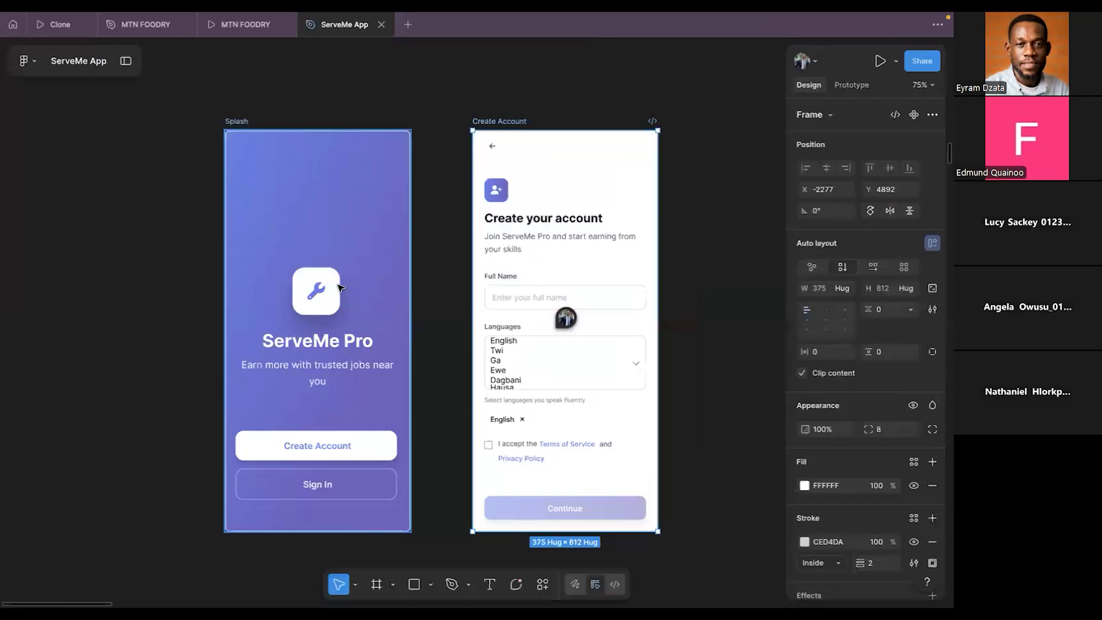
left_click(235, 123)
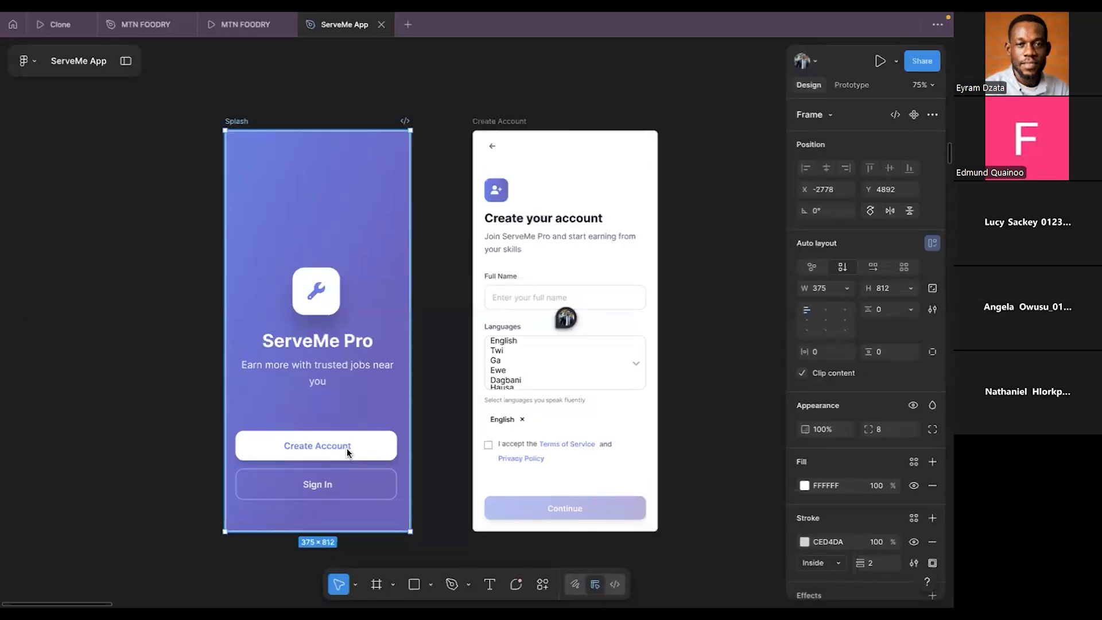
key("super+Tab")
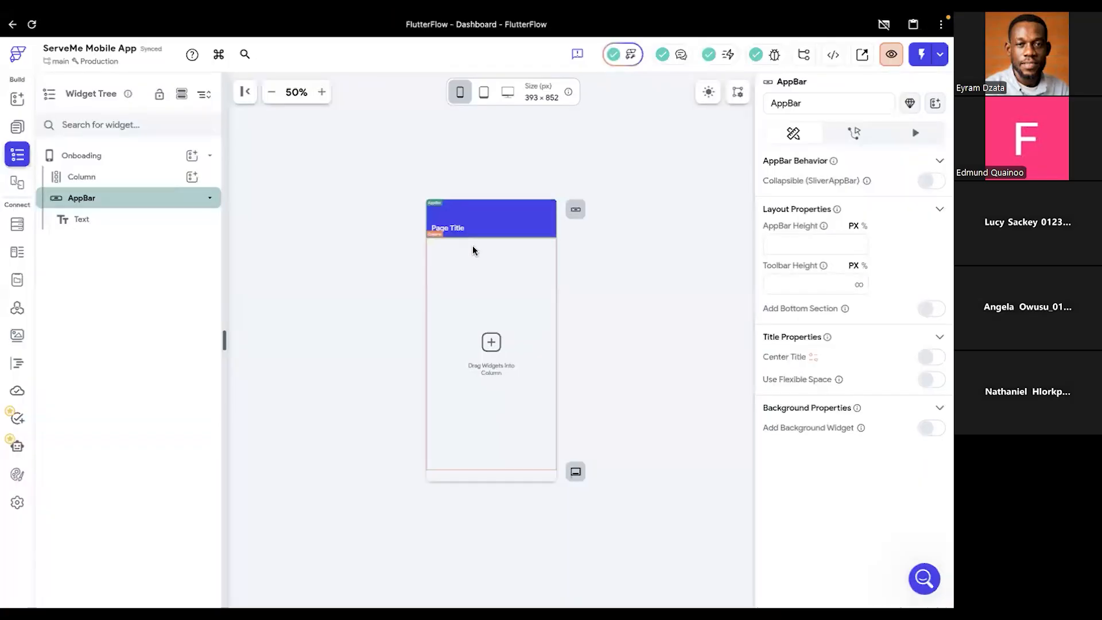
- Delete the AppBar and its title text from the Onboading page
right_click(161, 205)
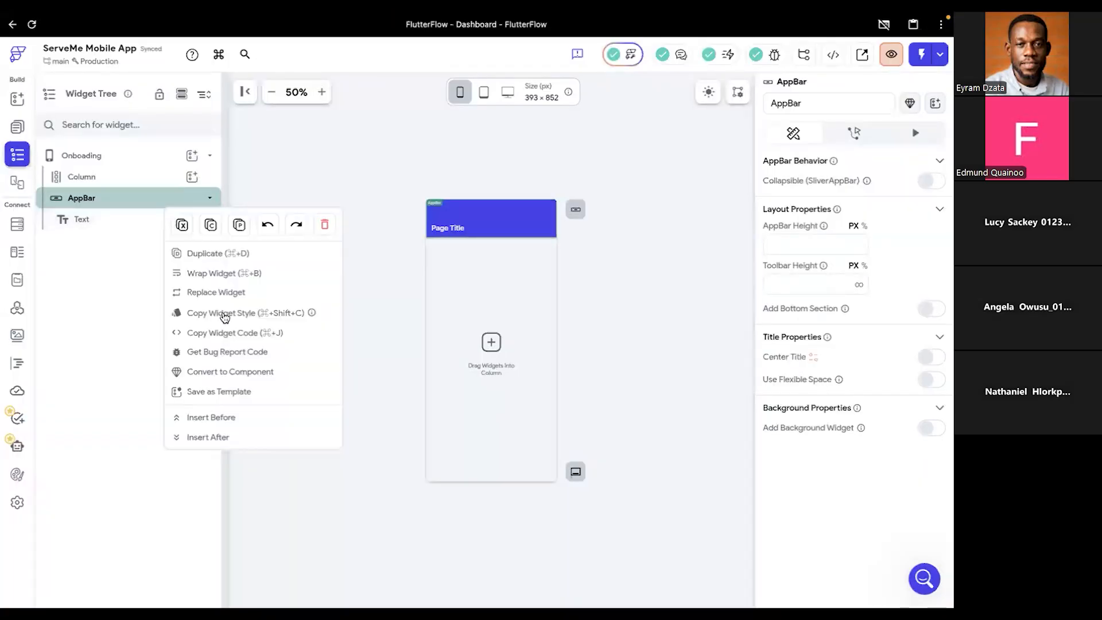
left_click(324, 224)
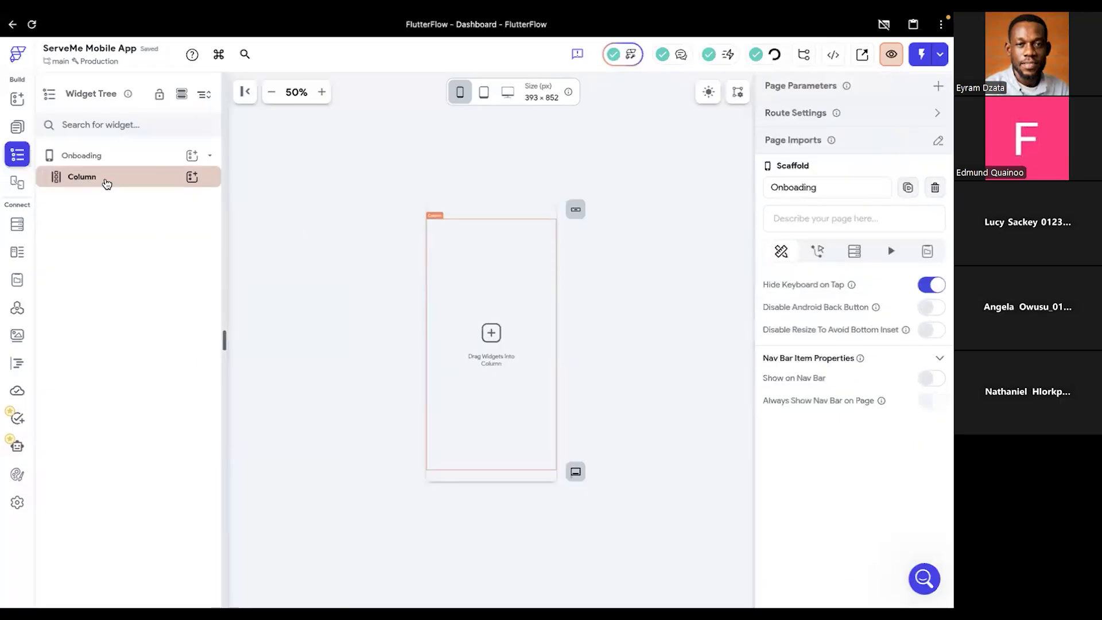
left_click(470, 215)
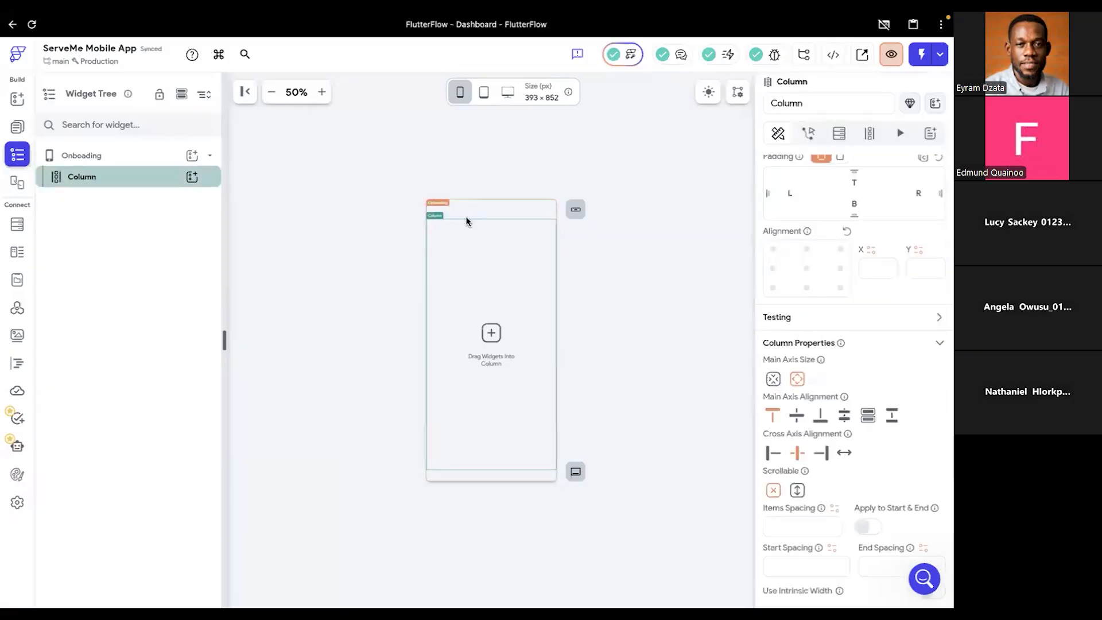
left_click(467, 216)
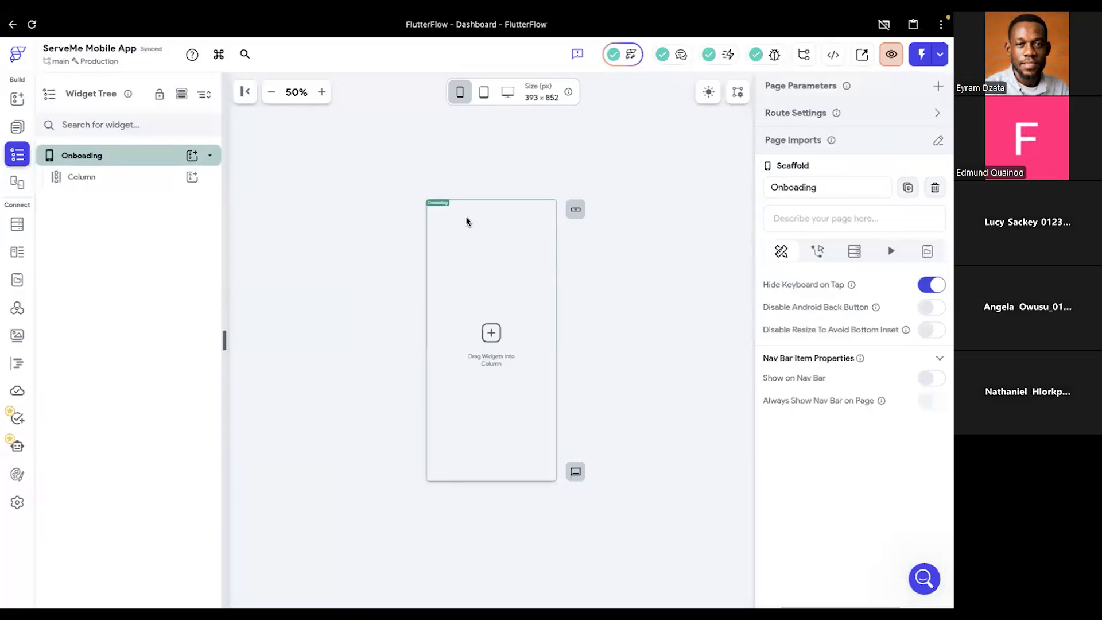
- Set the left and right padding of the Onboading page's Column to 20
left_click(121, 182)
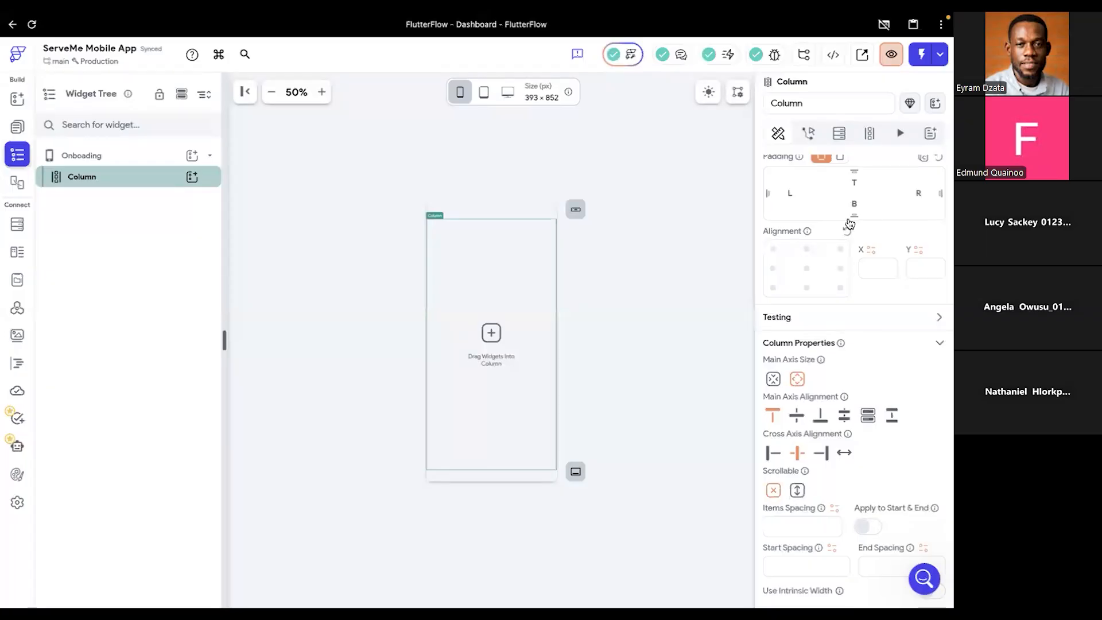
left_click(776, 289)
scroll(821, 310, "up", 3)
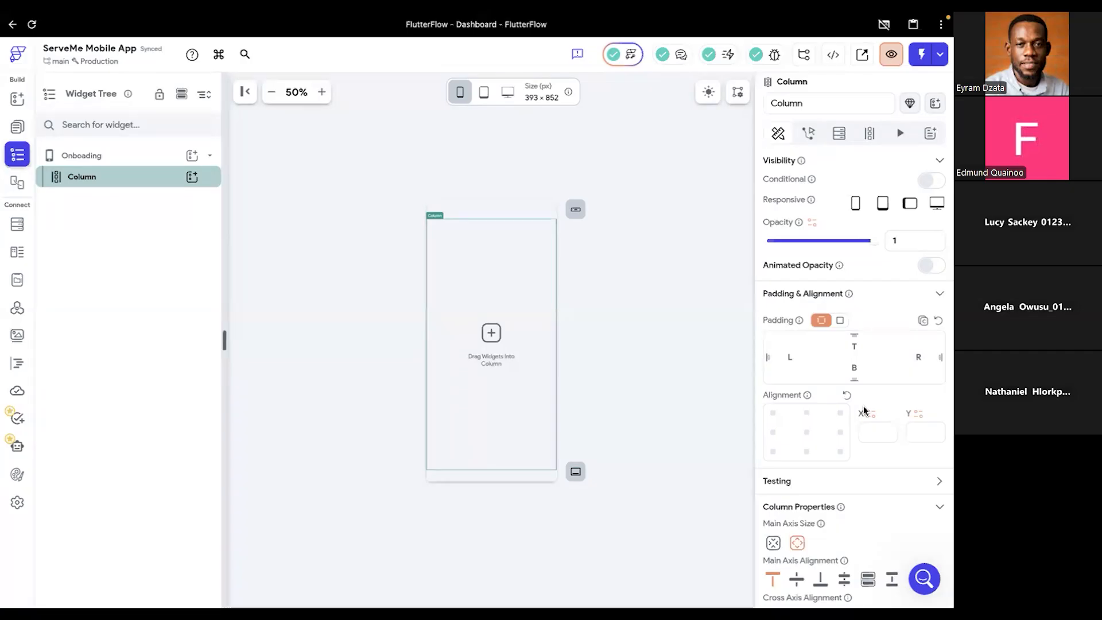
scroll(923, 510, "down", 2)
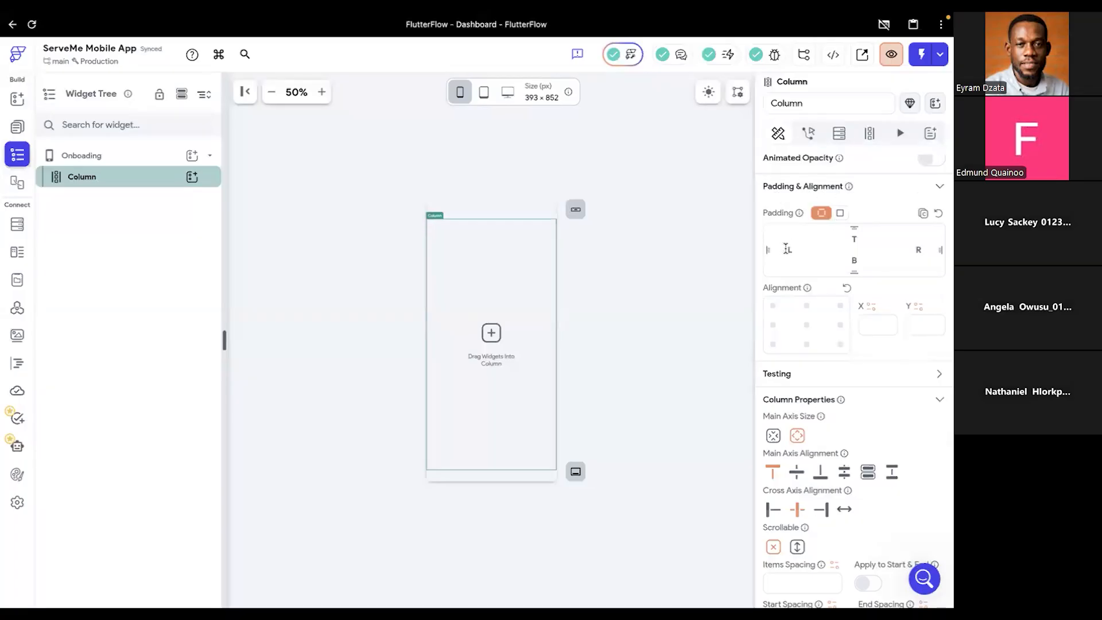
type("20")
key("BackSpace")
key("BackSpace")
type("20")
left_click(919, 248)
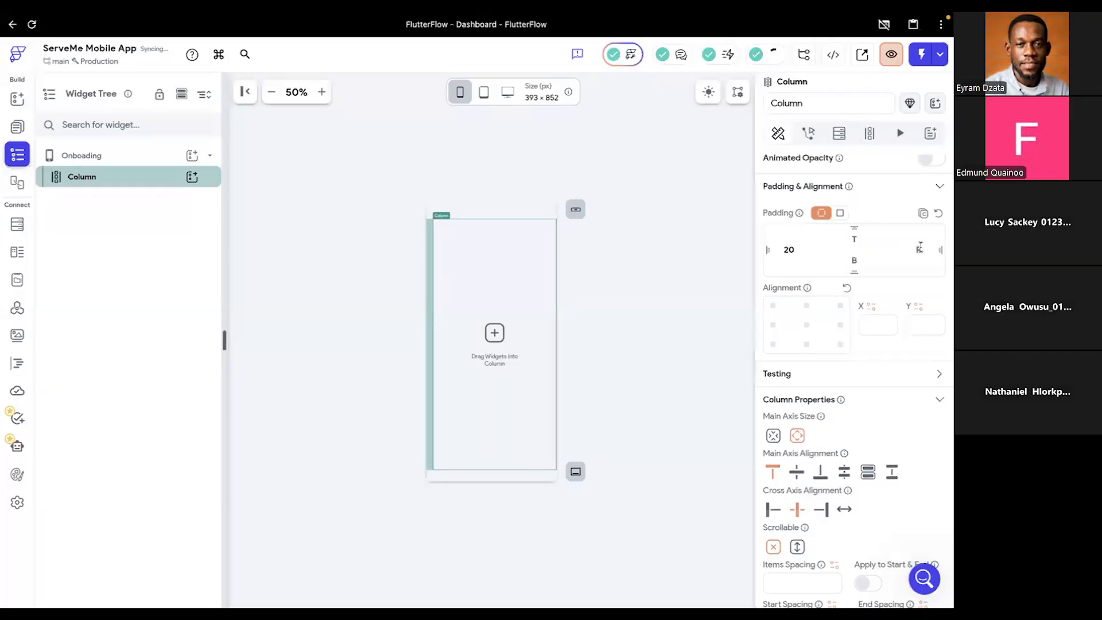
type("20")
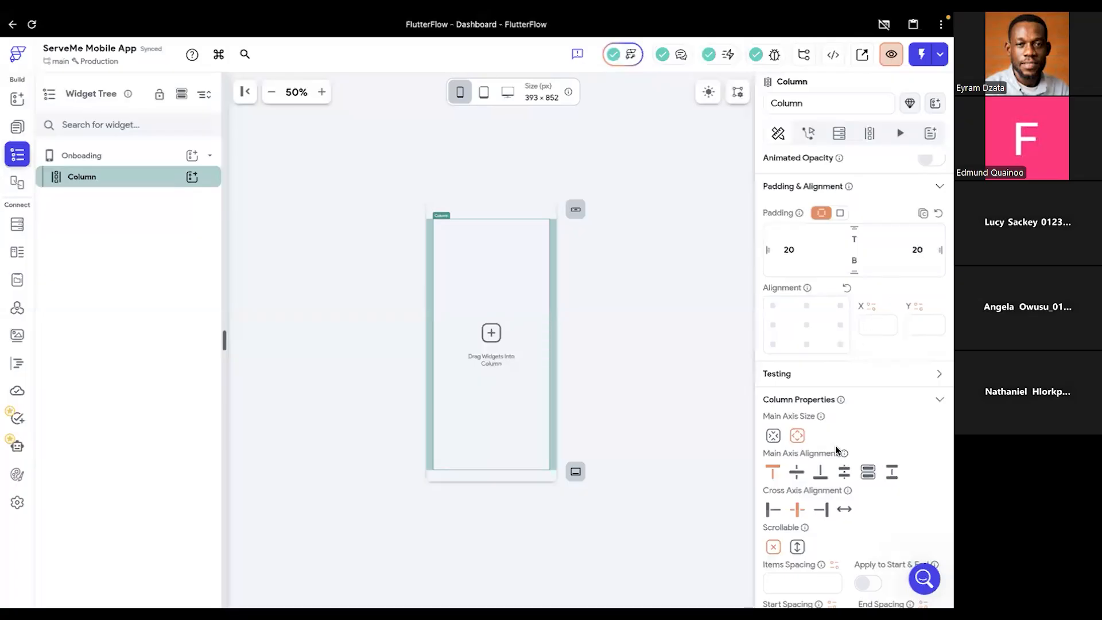
- Compare the Column's alignment, spacing and padding properties with the Splash frame in the Figma design
scroll(836, 445, "down", 2)
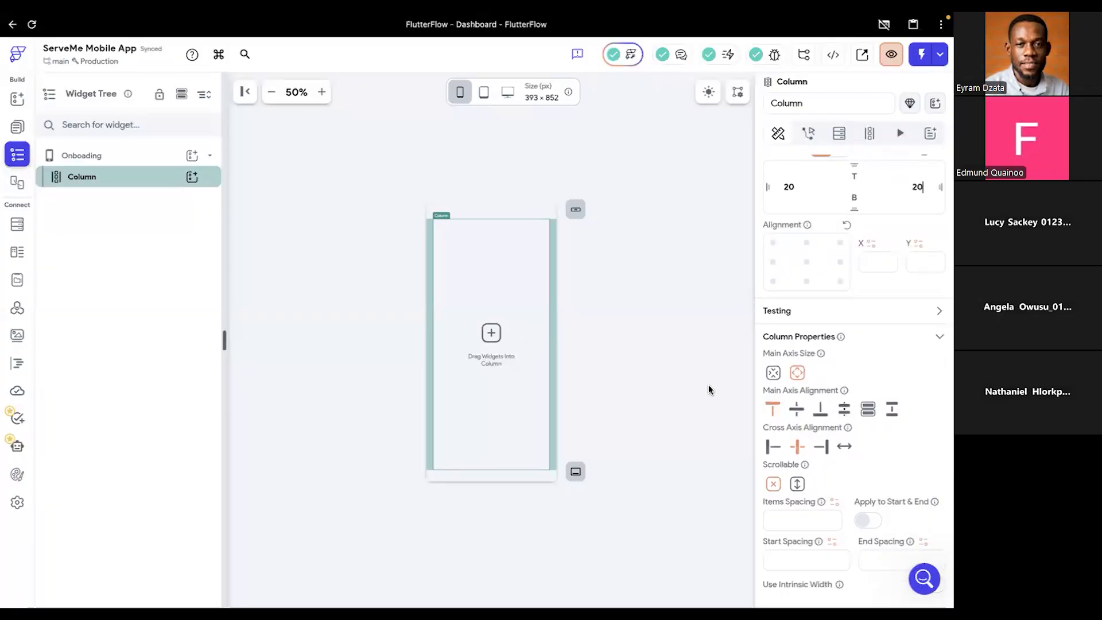
key("super+Tab")
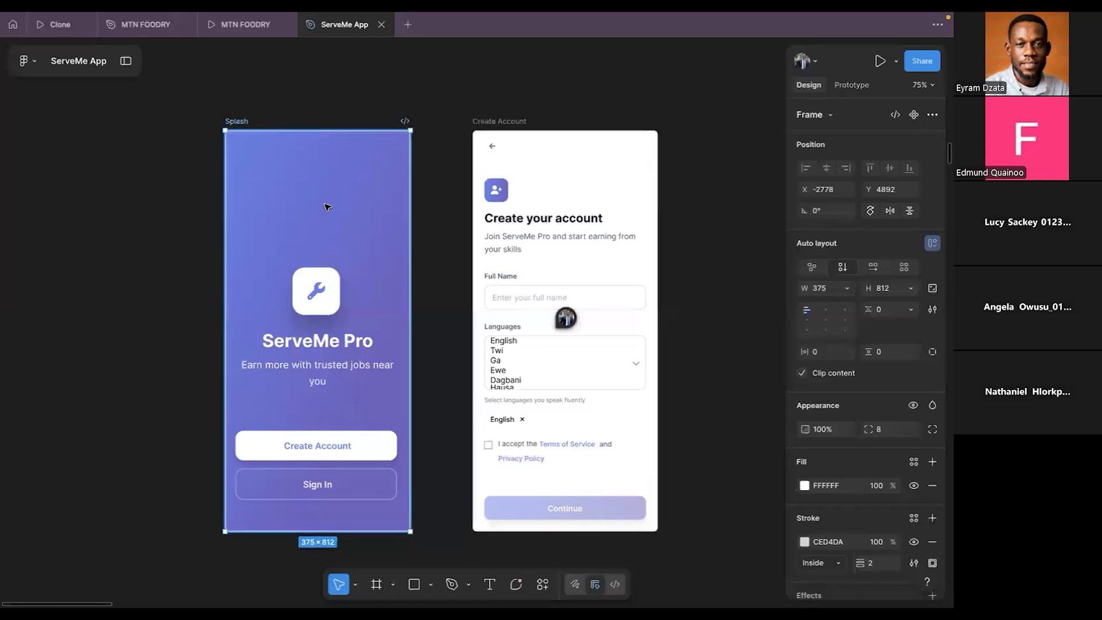
key("alt+Tab")
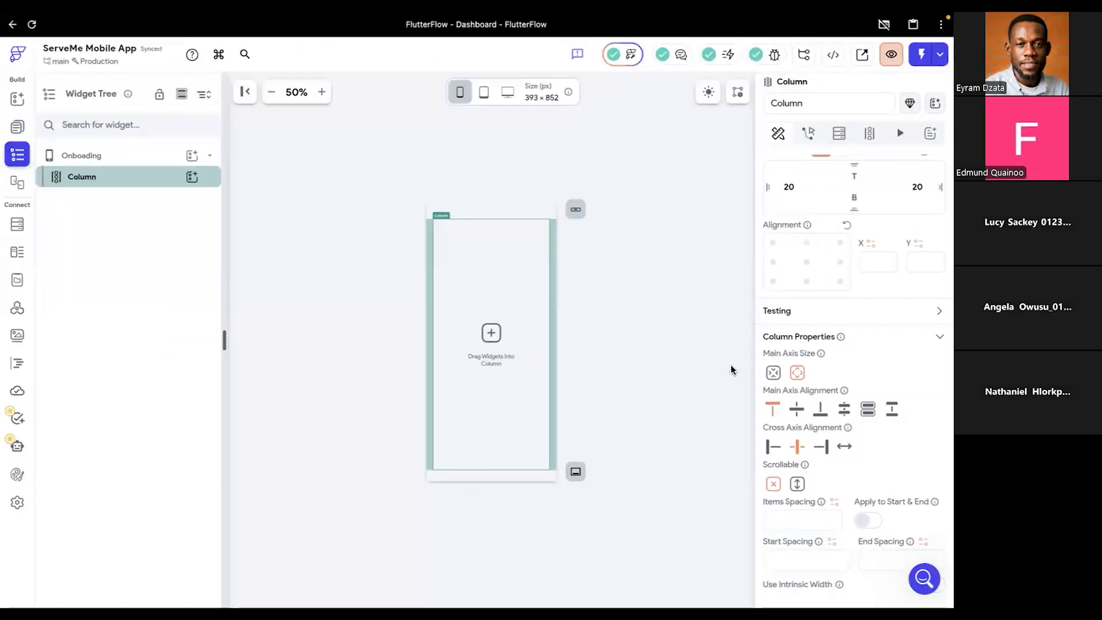
scroll(864, 460, "down", 3)
scroll(804, 434, "up", 2)
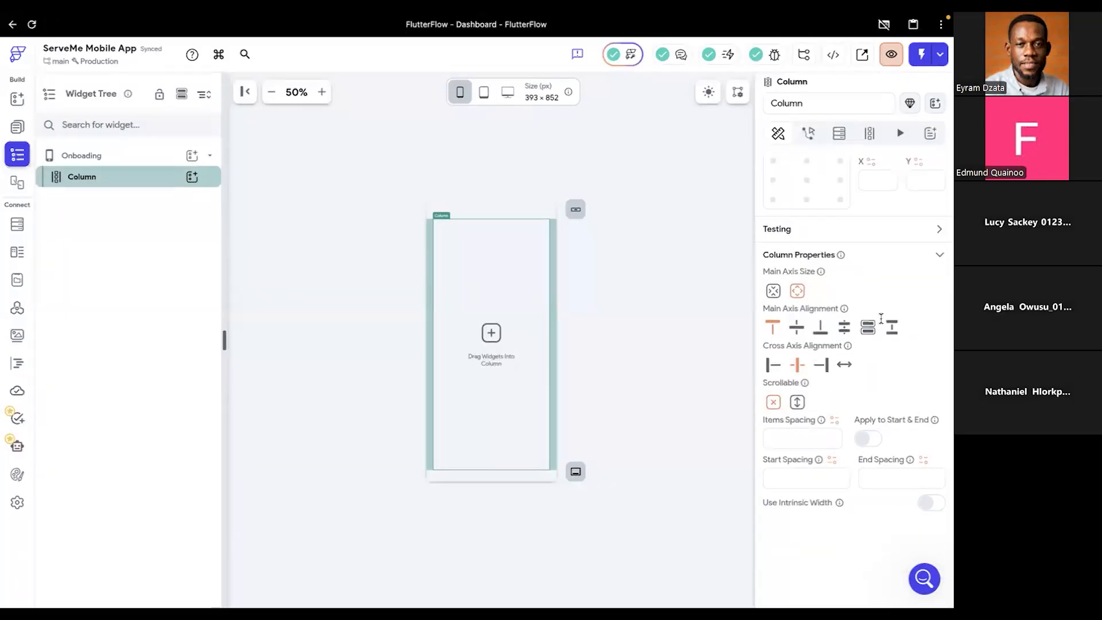
scroll(883, 295, "up", 4)
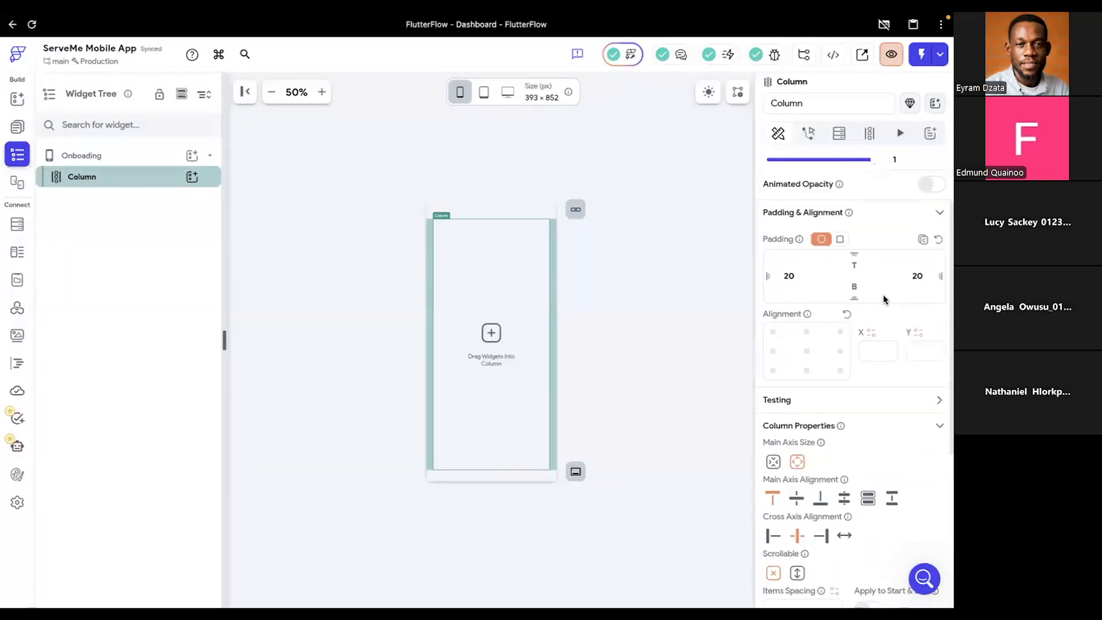
scroll(884, 298, "up", 2)
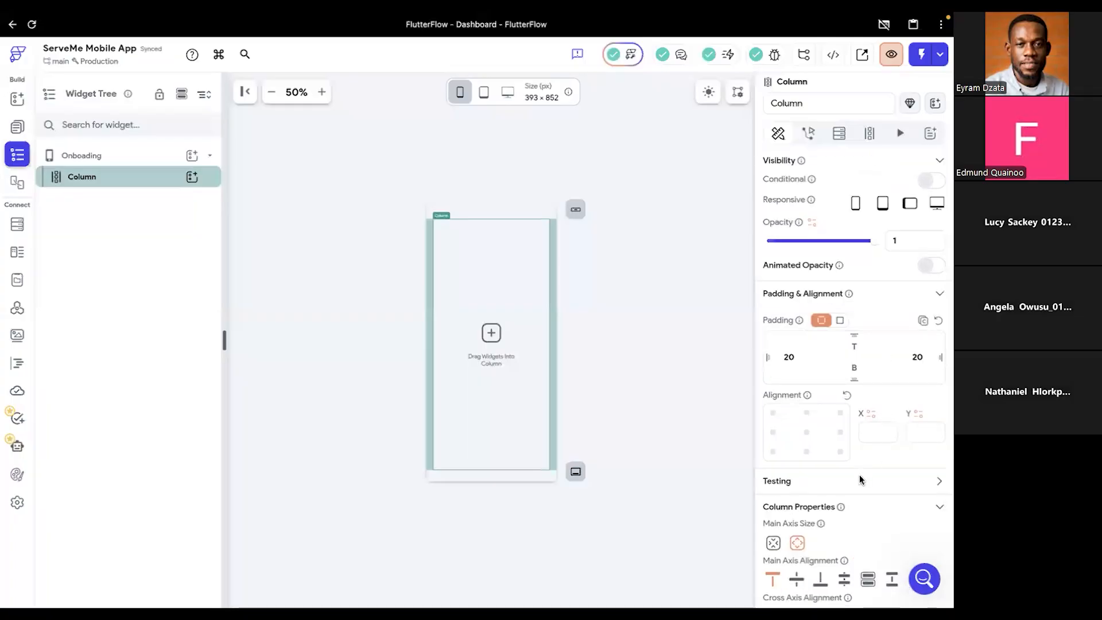
- Review the Column's padding, alignment, axis and spacing properties, along with the settings of the Onboading page itself
scroll(859, 474, "down", 5)
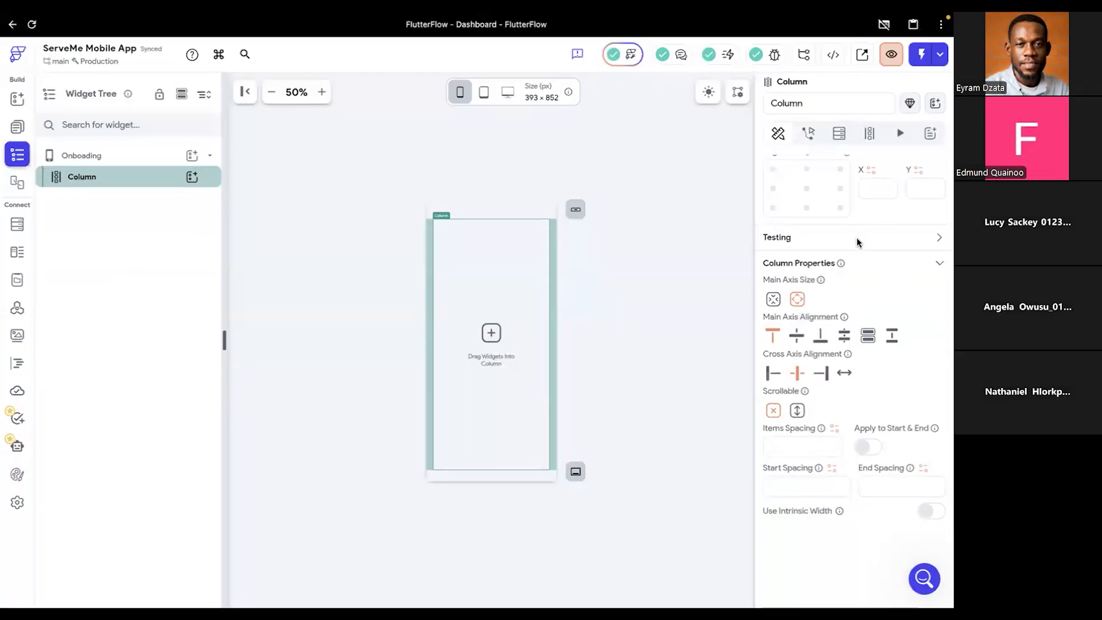
left_click(939, 239)
left_click(905, 232)
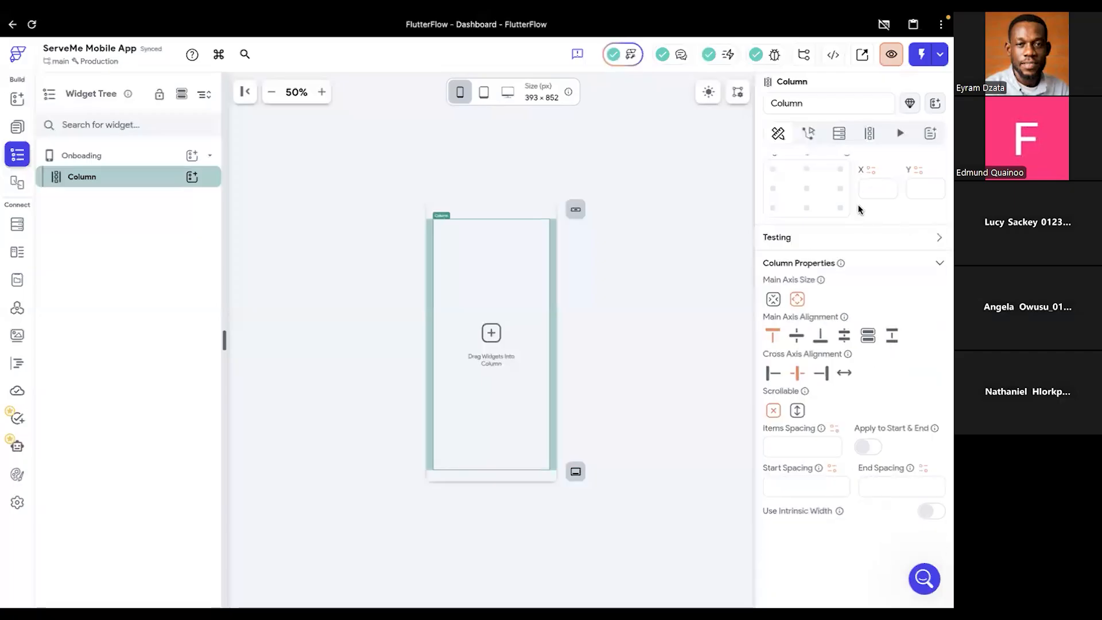
scroll(867, 199, "up", 2)
scroll(877, 178, "up", 3)
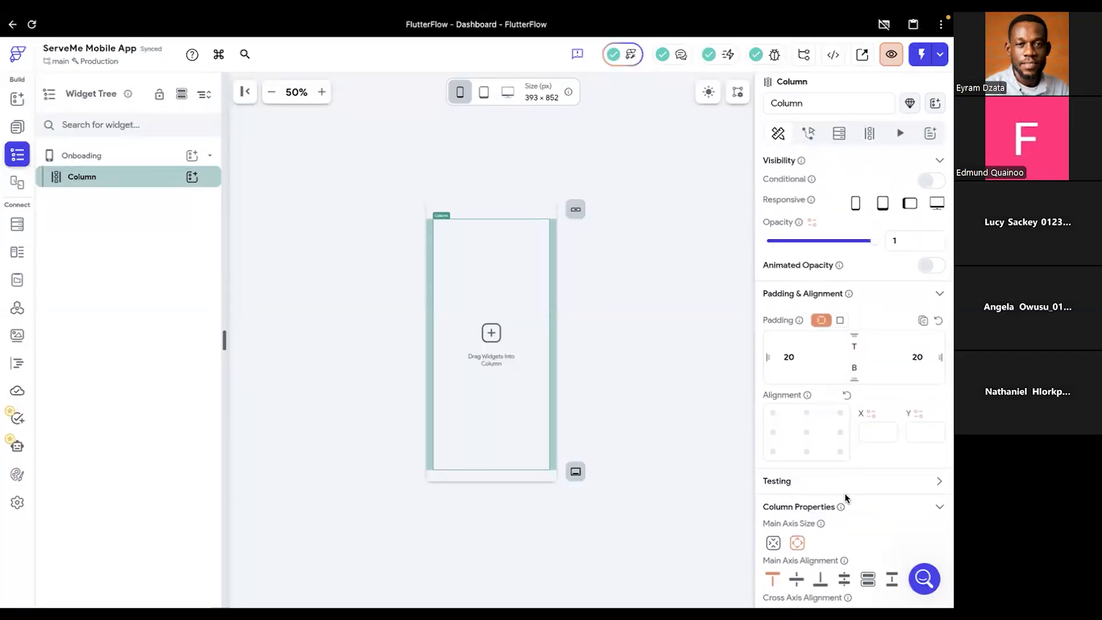
scroll(845, 494, "down", 4)
scroll(845, 500, "down", 2)
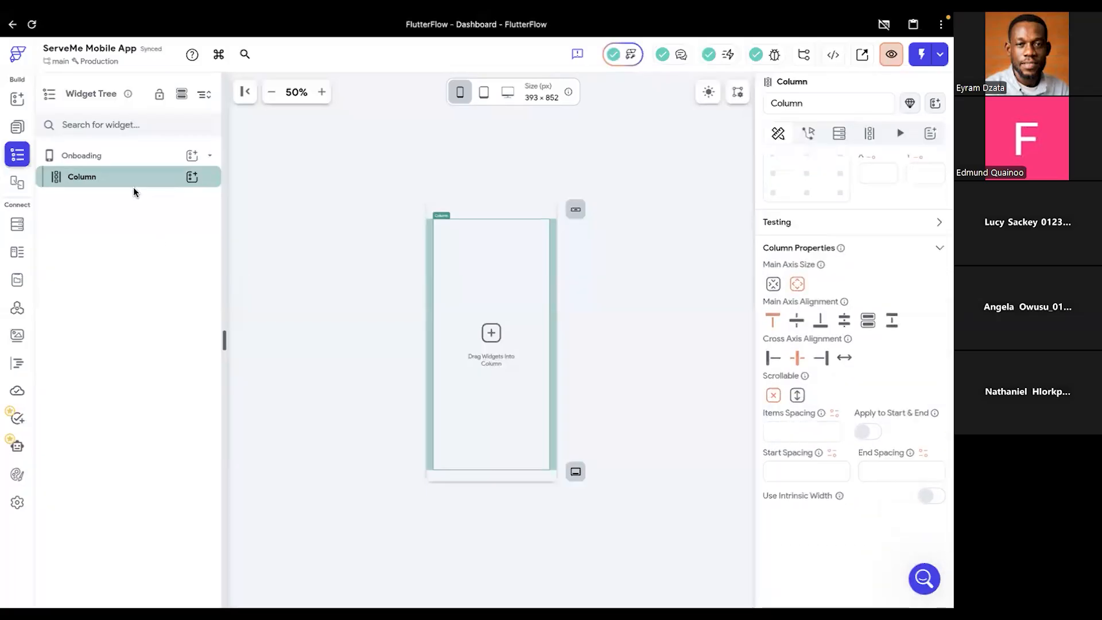
left_click(110, 158)
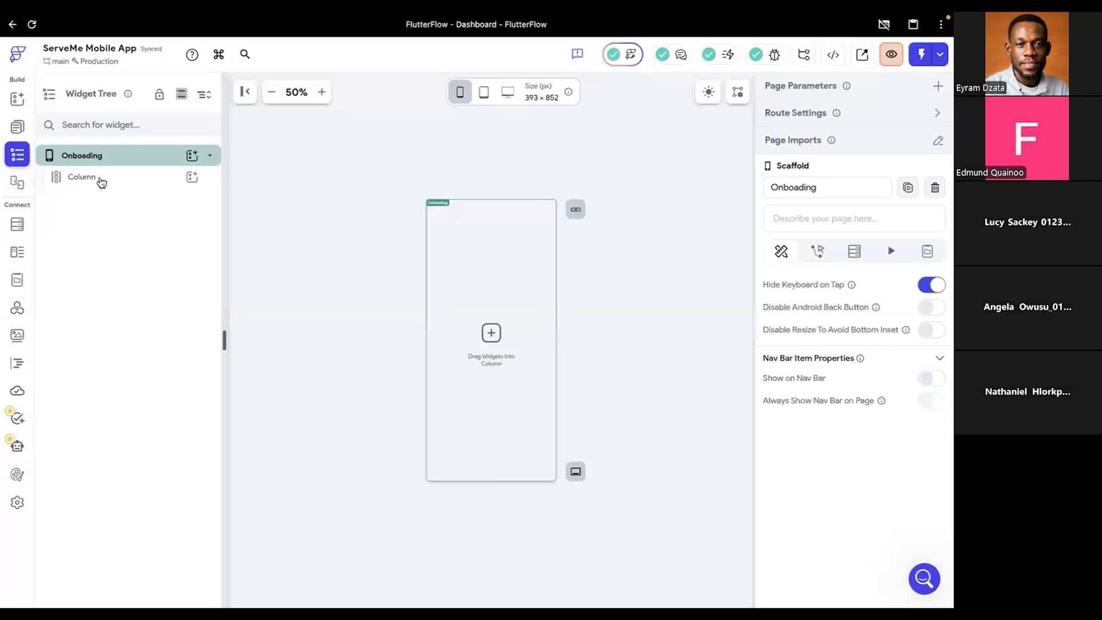
left_click(522, 329)
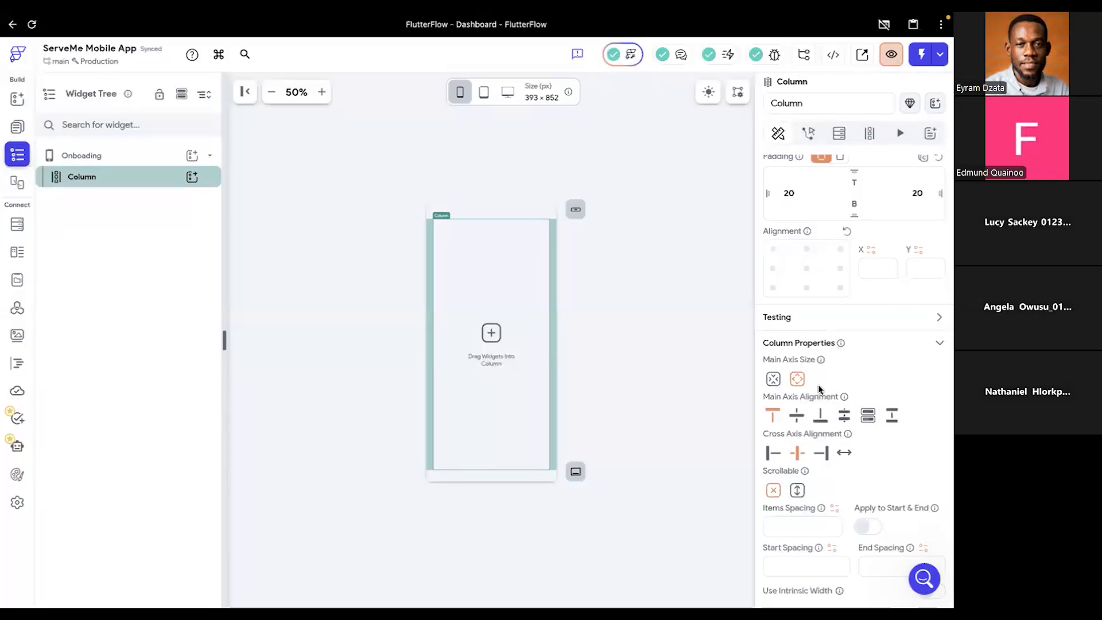
scroll(820, 381, "down", 2)
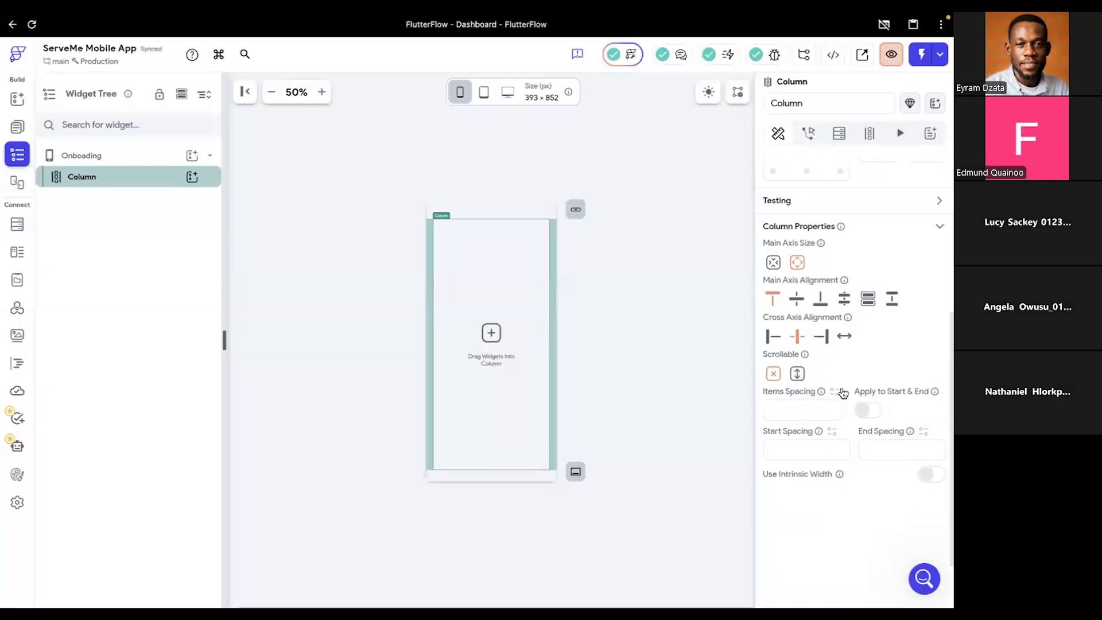
scroll(843, 372, "up", 4)
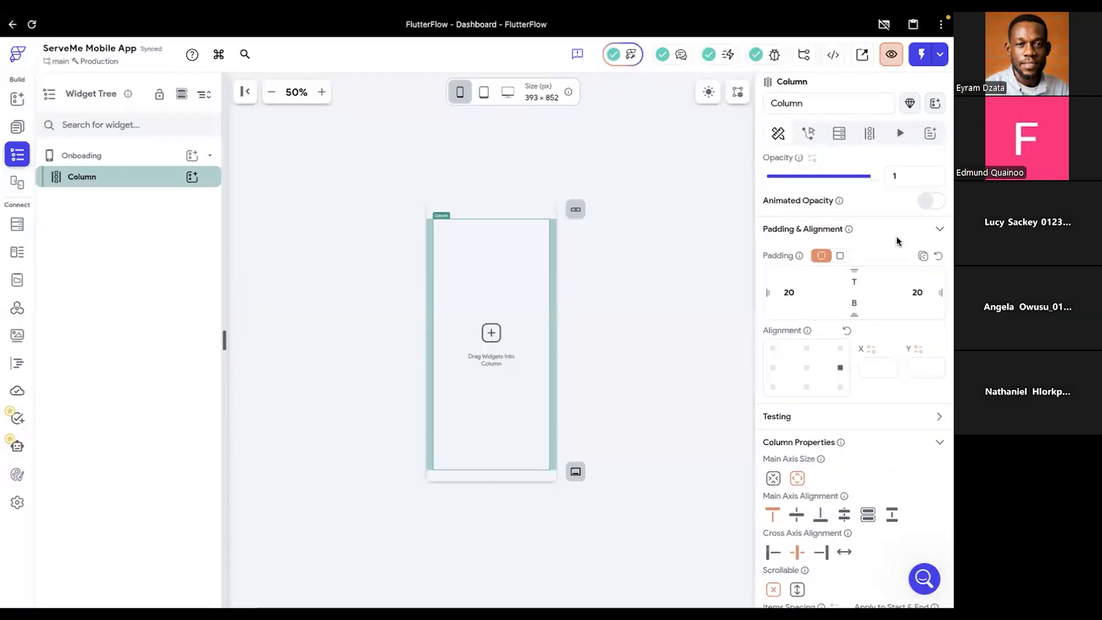
scroll(890, 236, "up", 1)
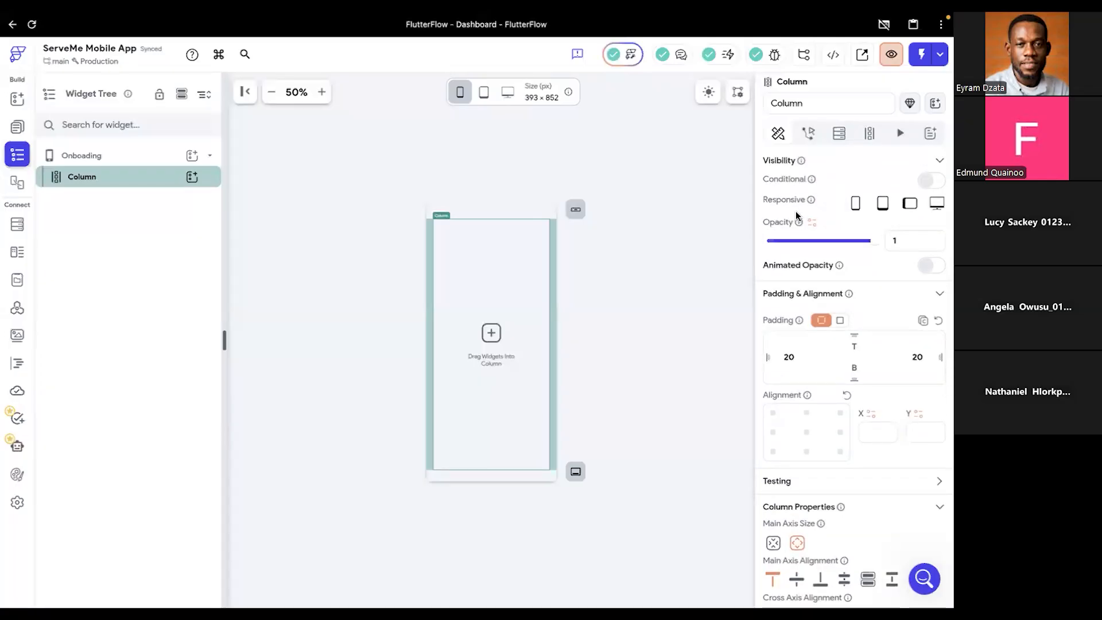
- Add a Container widget inside the Onboading page's Column
left_click(18, 101)
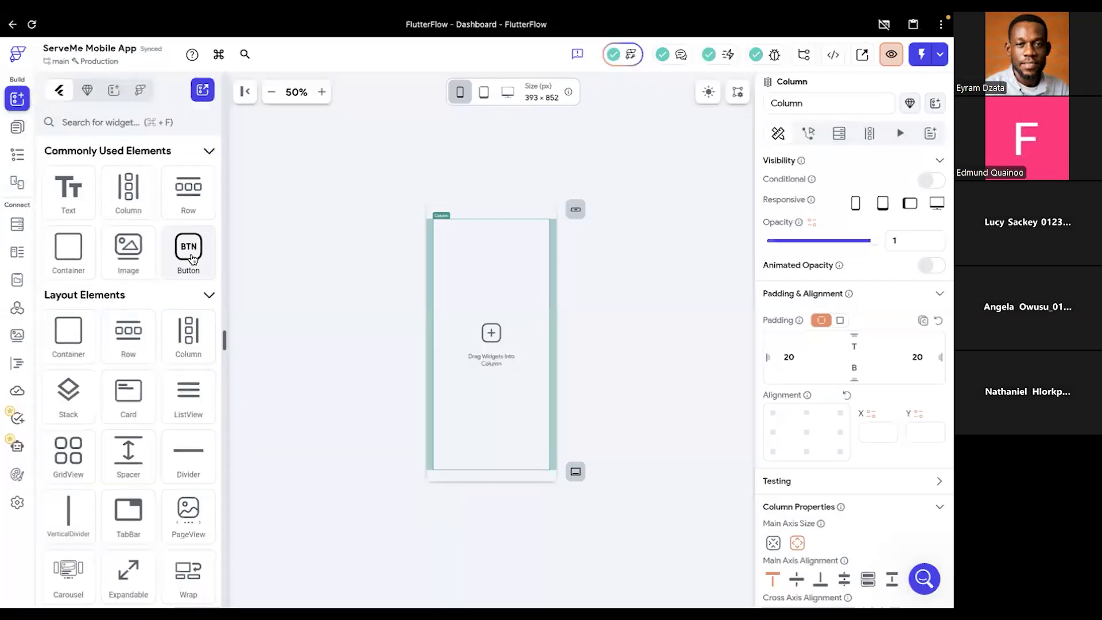
left_click_drag(68, 253, 483, 330)
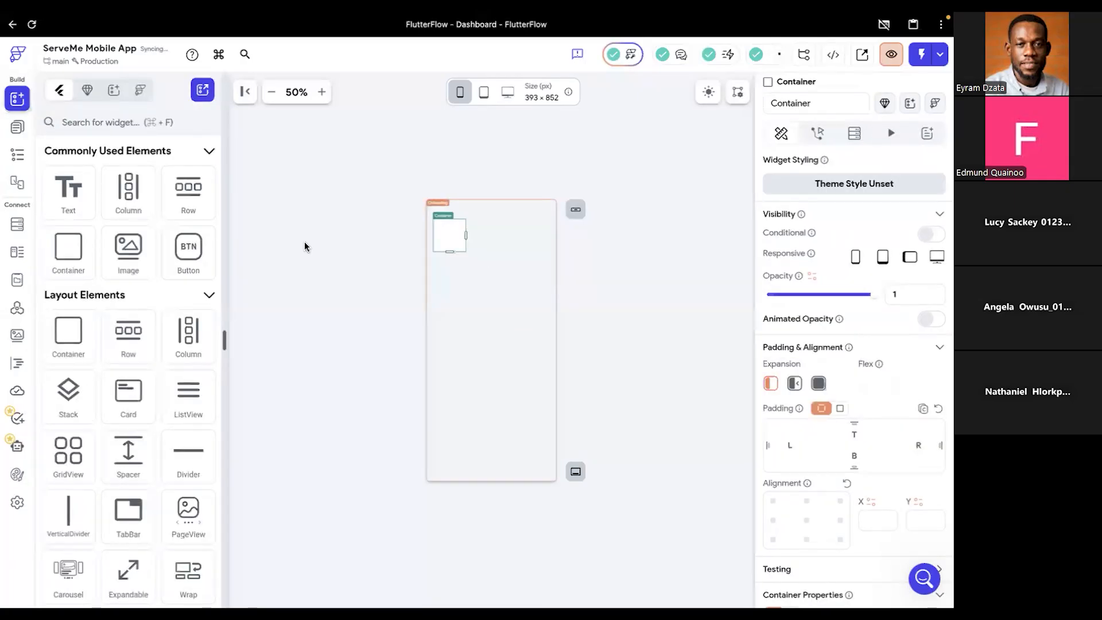
- For the Onboading page's background, copy the first stop colour of the Splash frame's linear gradient in Figma and return to FlutterFlow
left_click(501, 229)
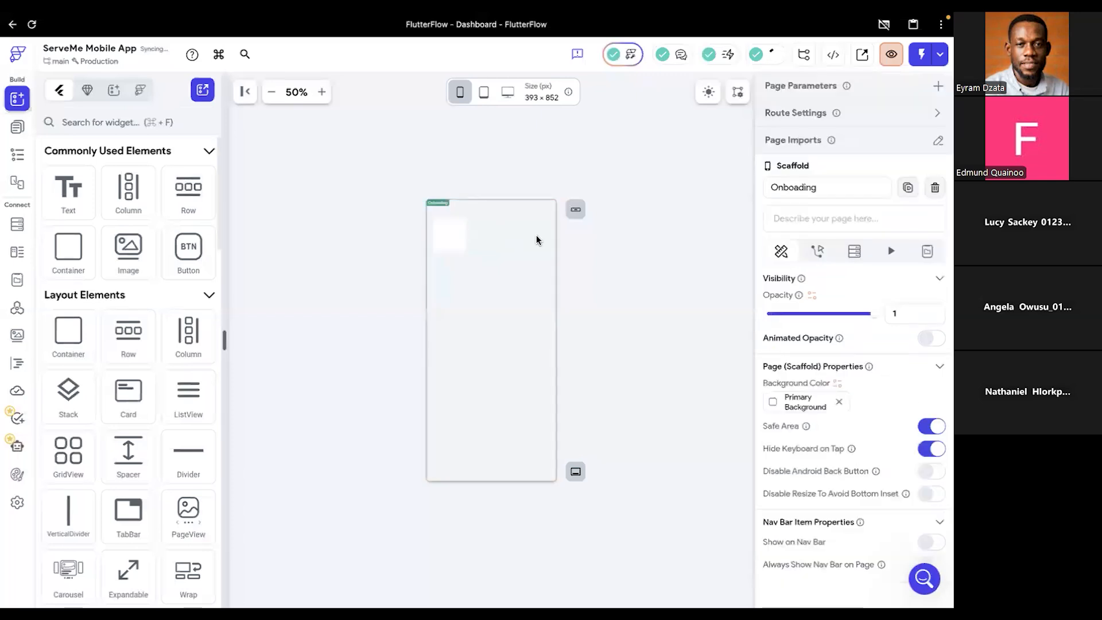
scroll(835, 438, "down", 1)
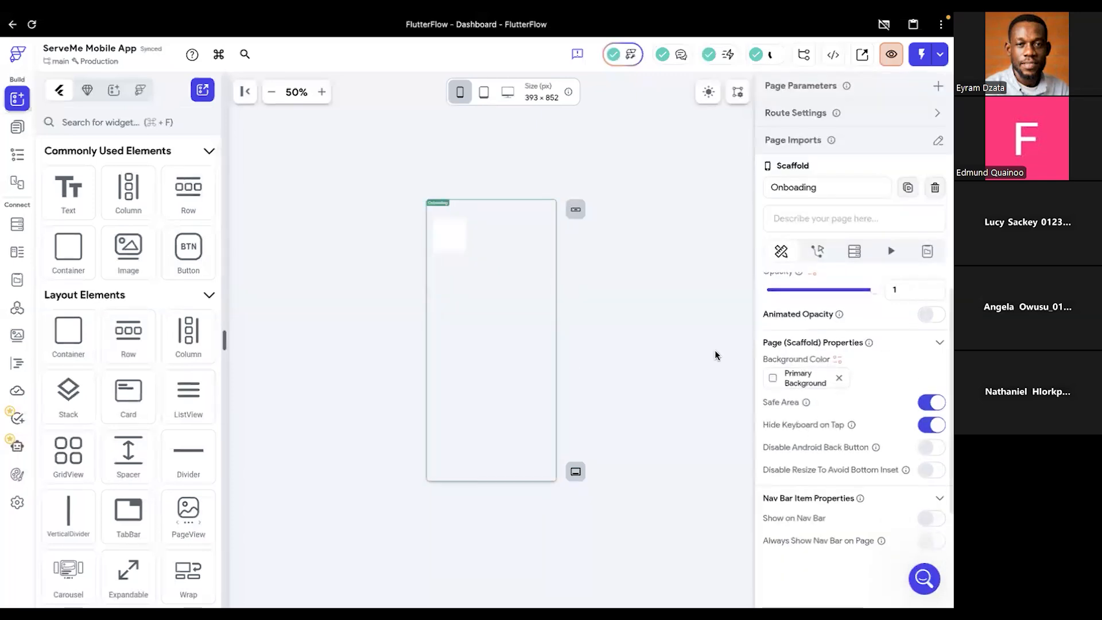
left_click(773, 379)
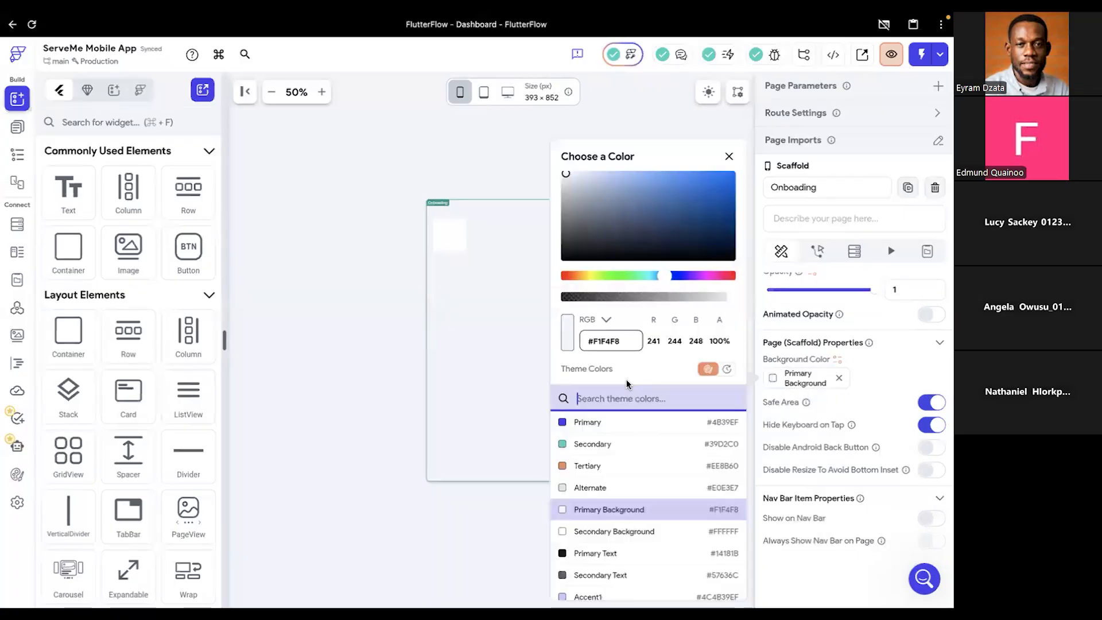
key("ctrl+Right")
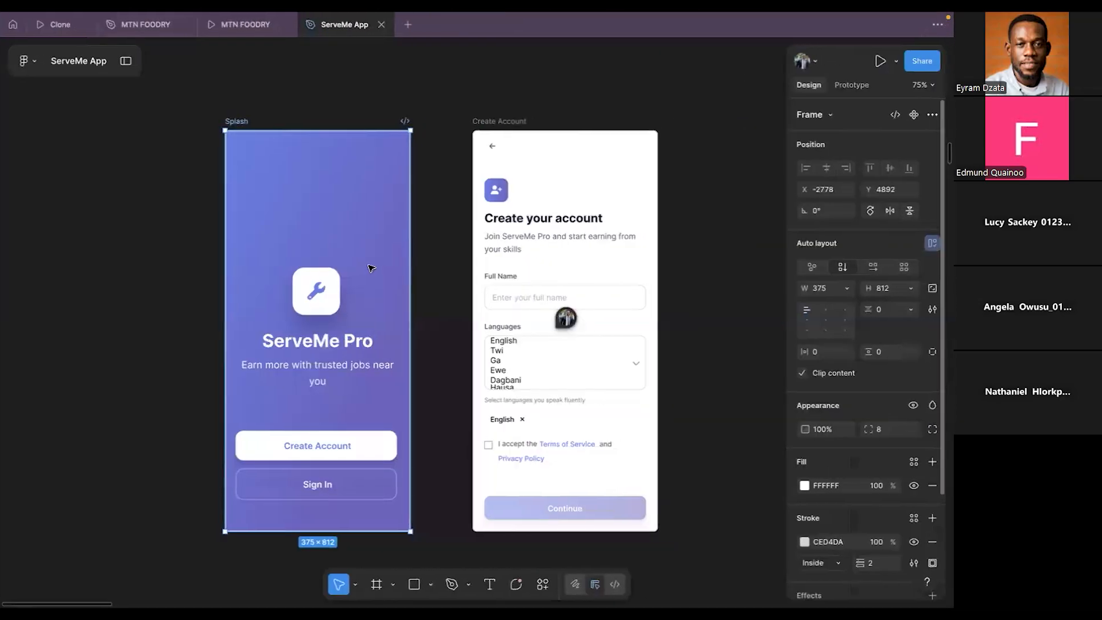
left_click(368, 265)
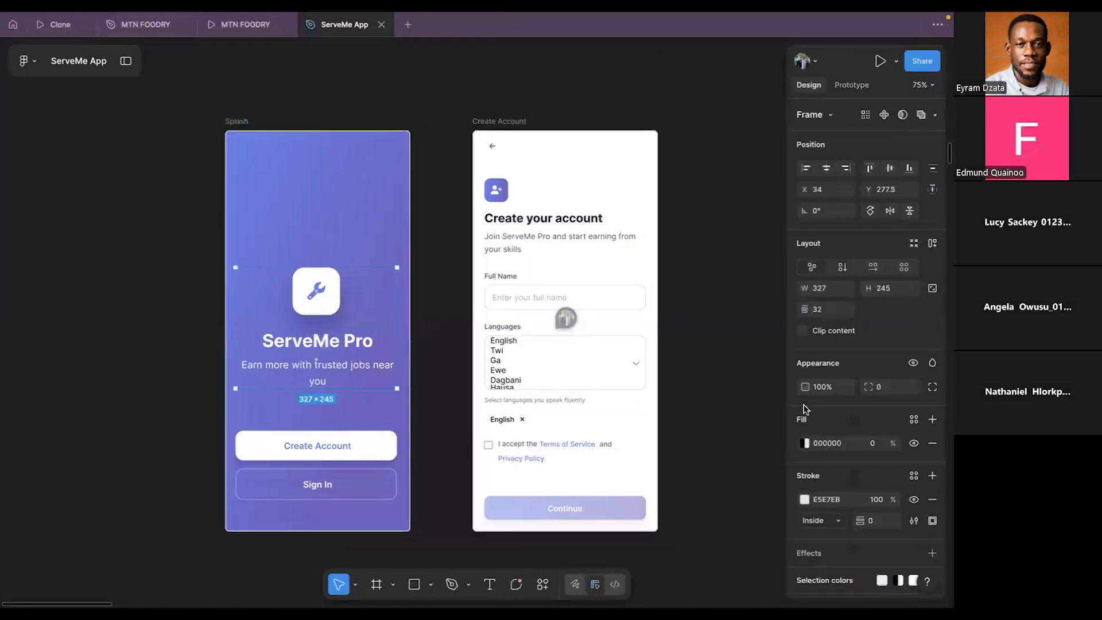
scroll(852, 413, "down", 3)
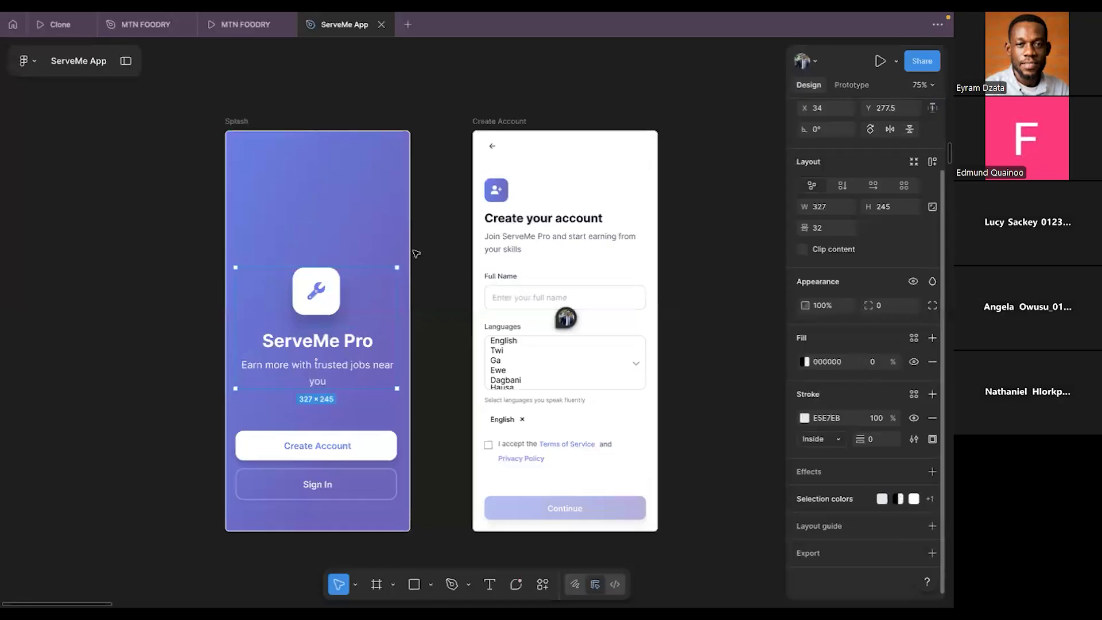
left_click(392, 230)
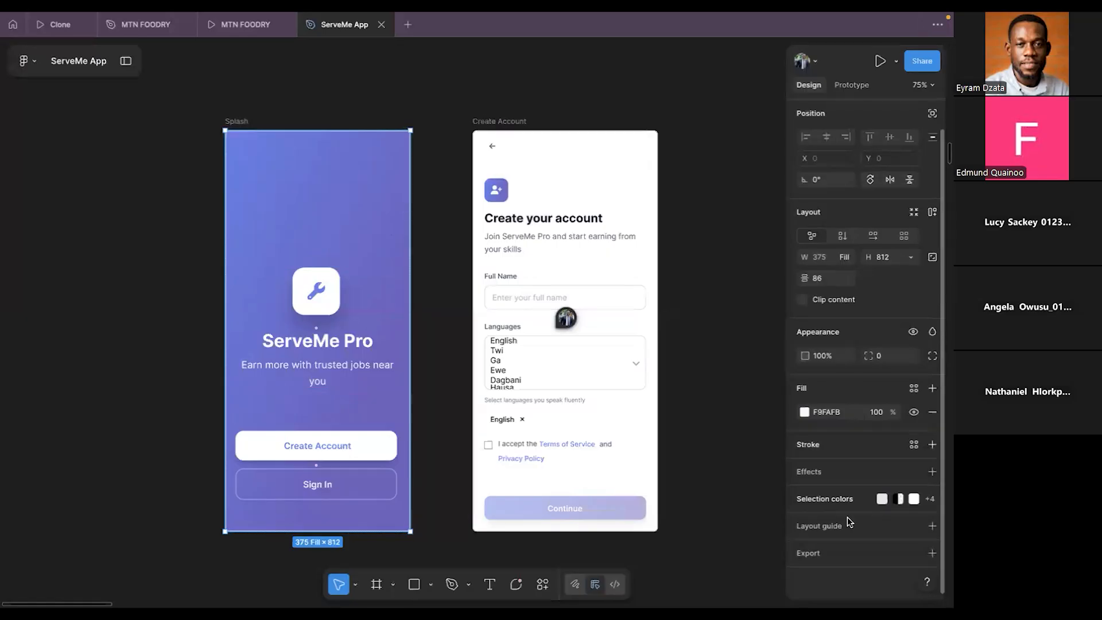
left_click(848, 500)
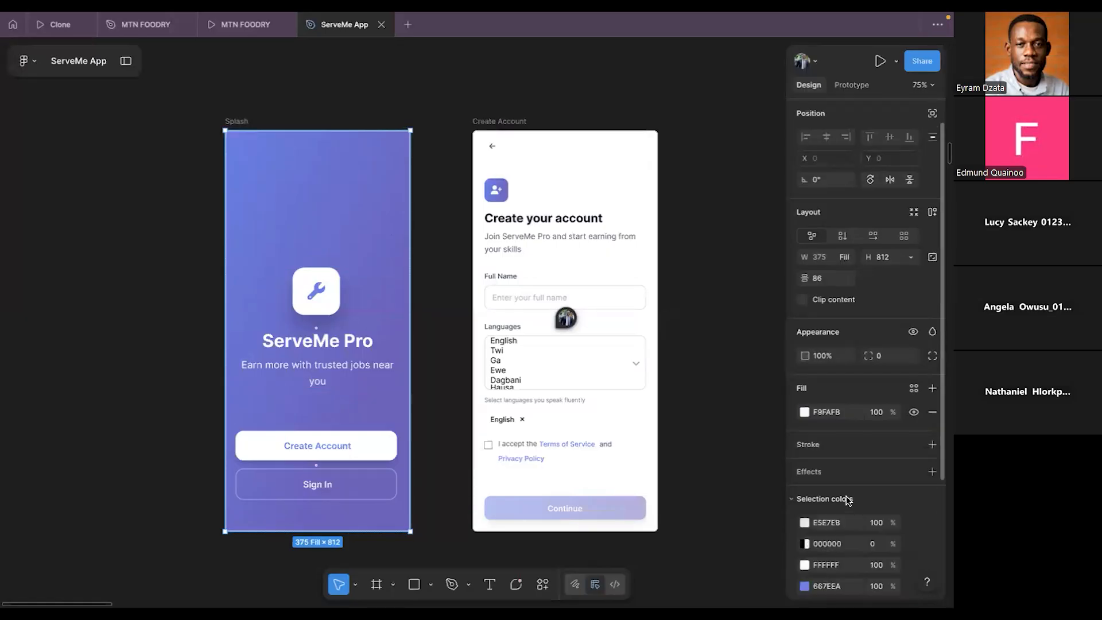
scroll(835, 508, "down", 3)
left_click(805, 510)
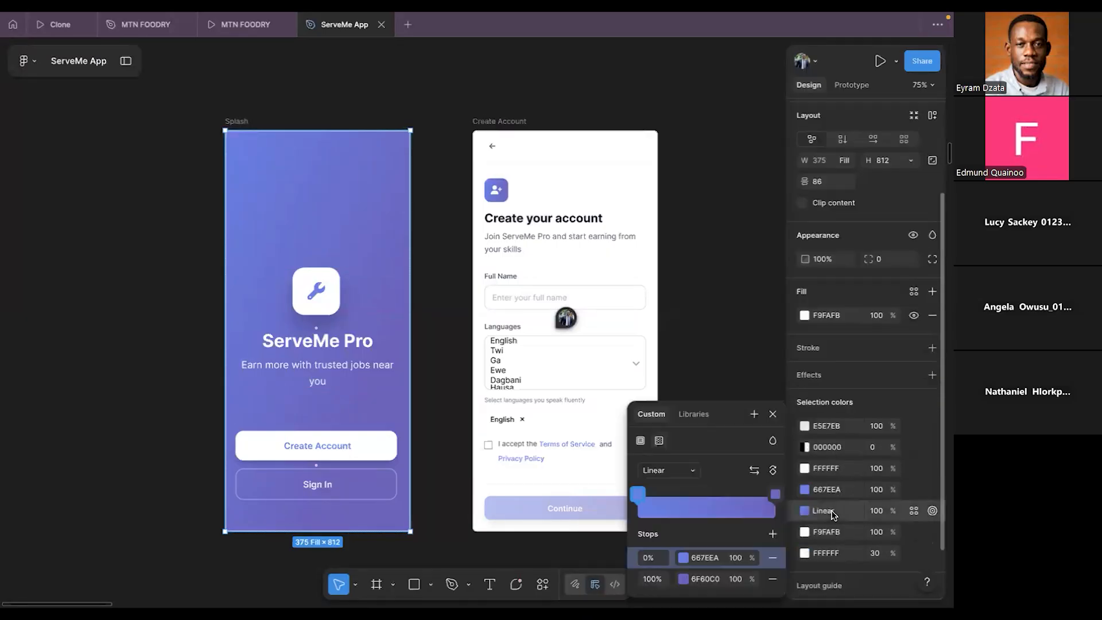
left_click(703, 557)
key("super+c")
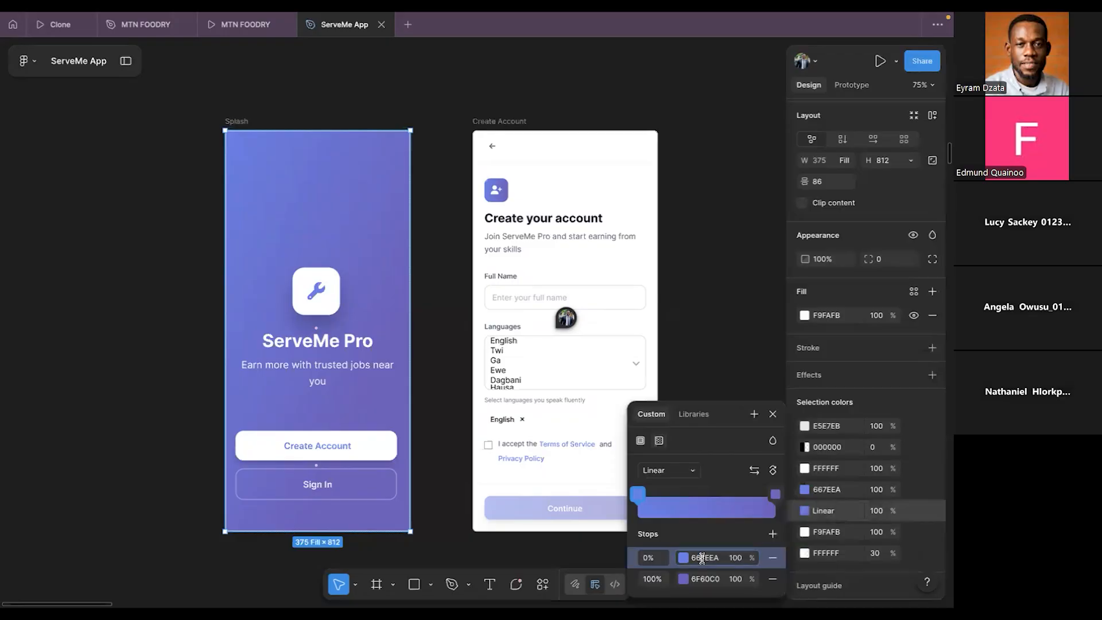
key("ctrl+Left")
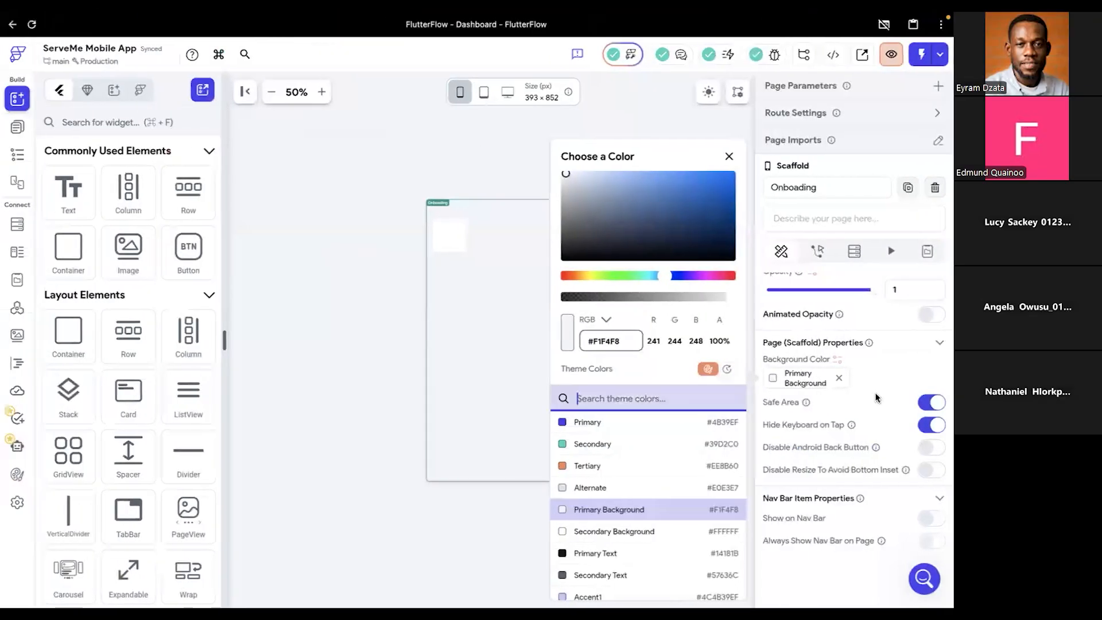
- Set the Onboading page's background color to 667EEA
left_click(884, 377)
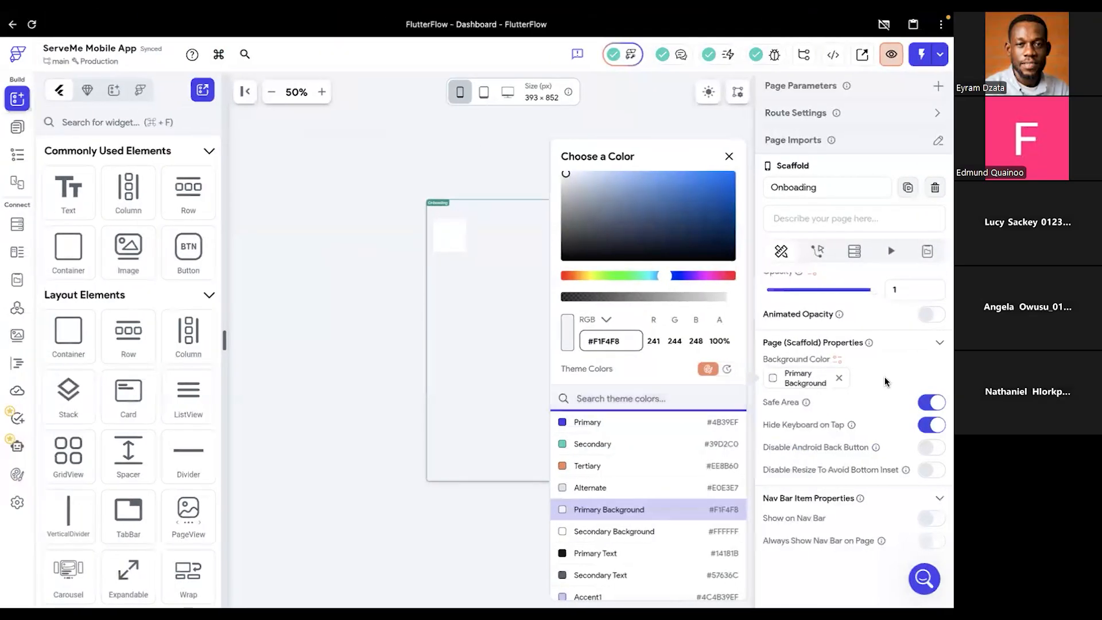
scroll(884, 376, "up", 2)
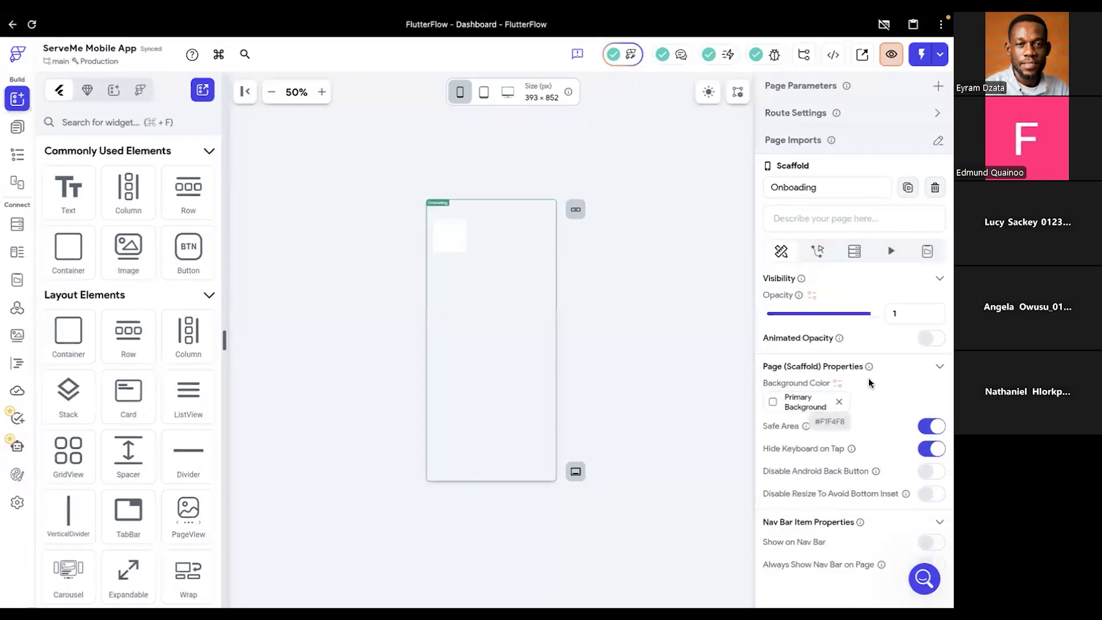
left_click(773, 405)
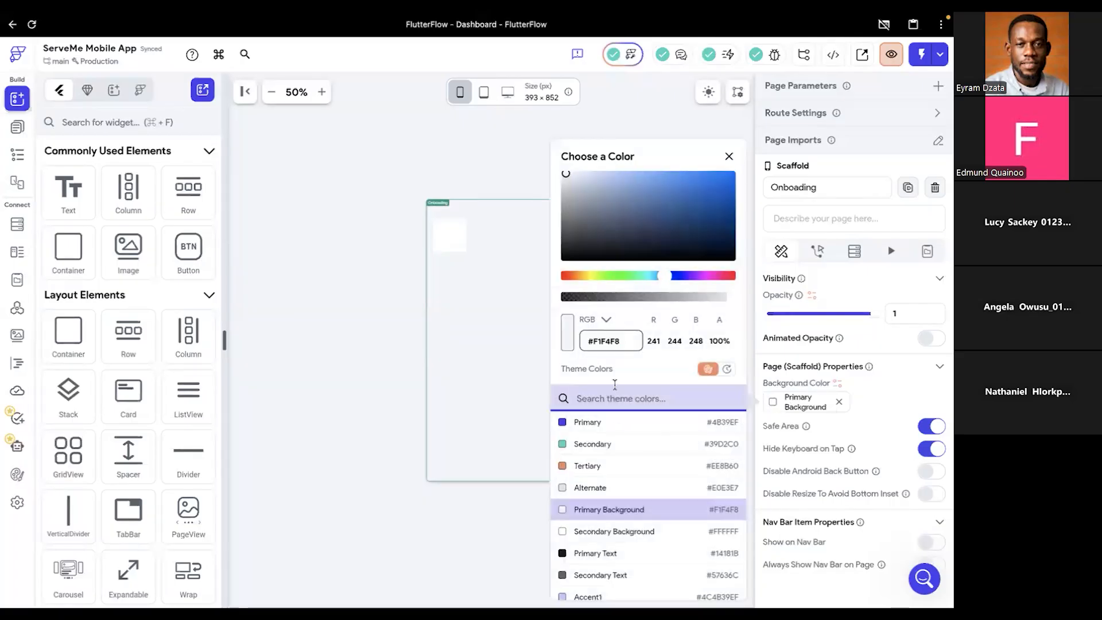
left_click(623, 341)
key("super+a")
key("super+v")
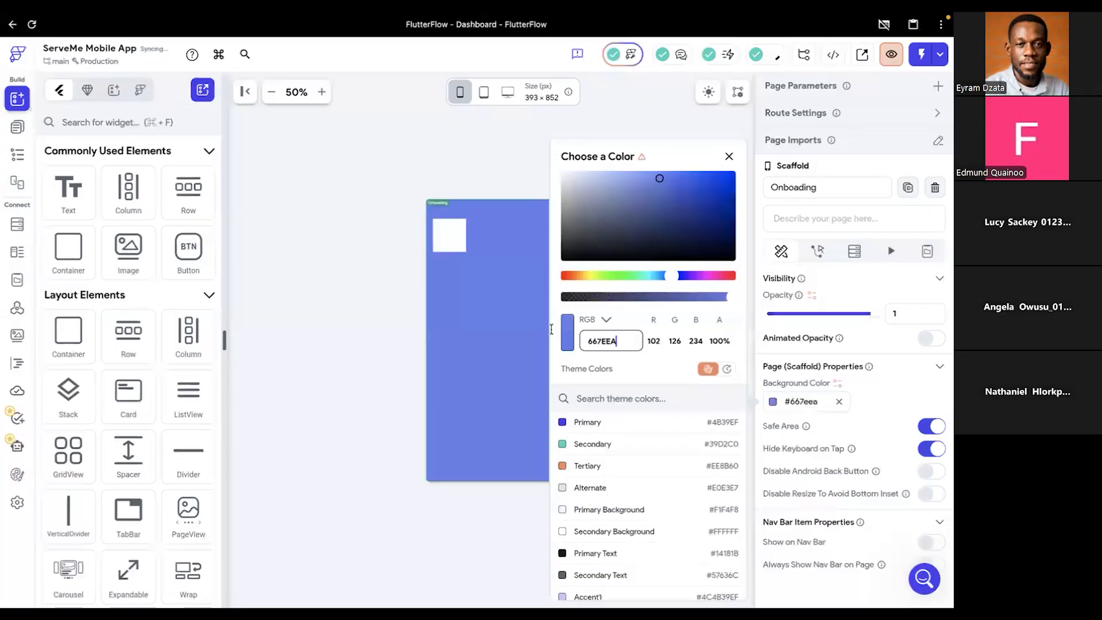
left_click(521, 321)
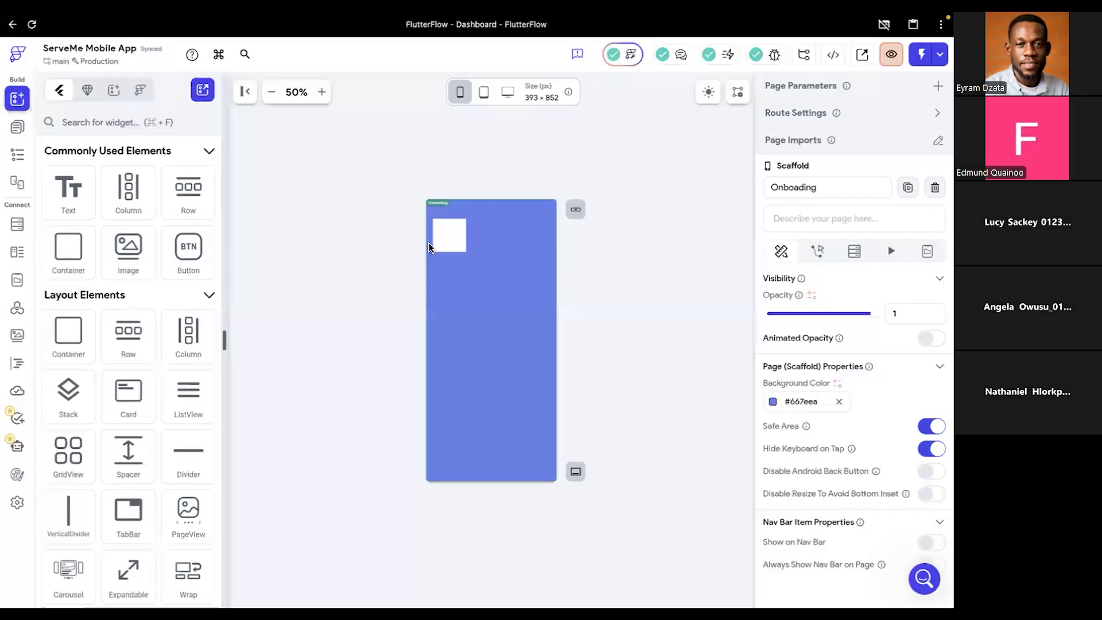
- Check the Splash frame's white icon tile in Figma and review the Container's size, fill, border and shadow properties in FlutterFlow
left_click(444, 243)
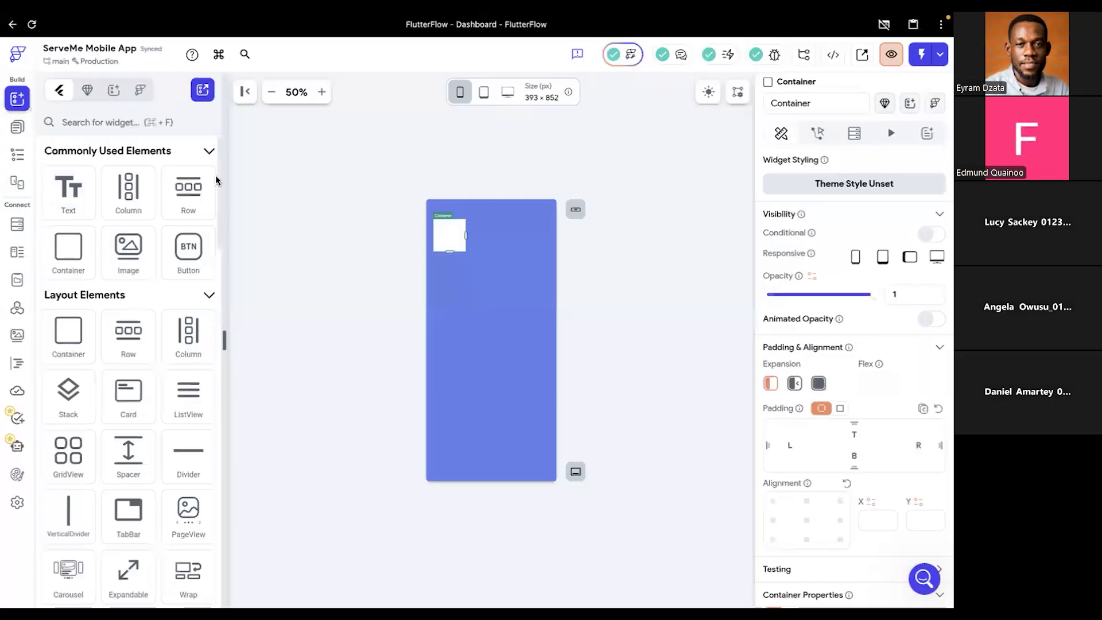
key("super+Tab")
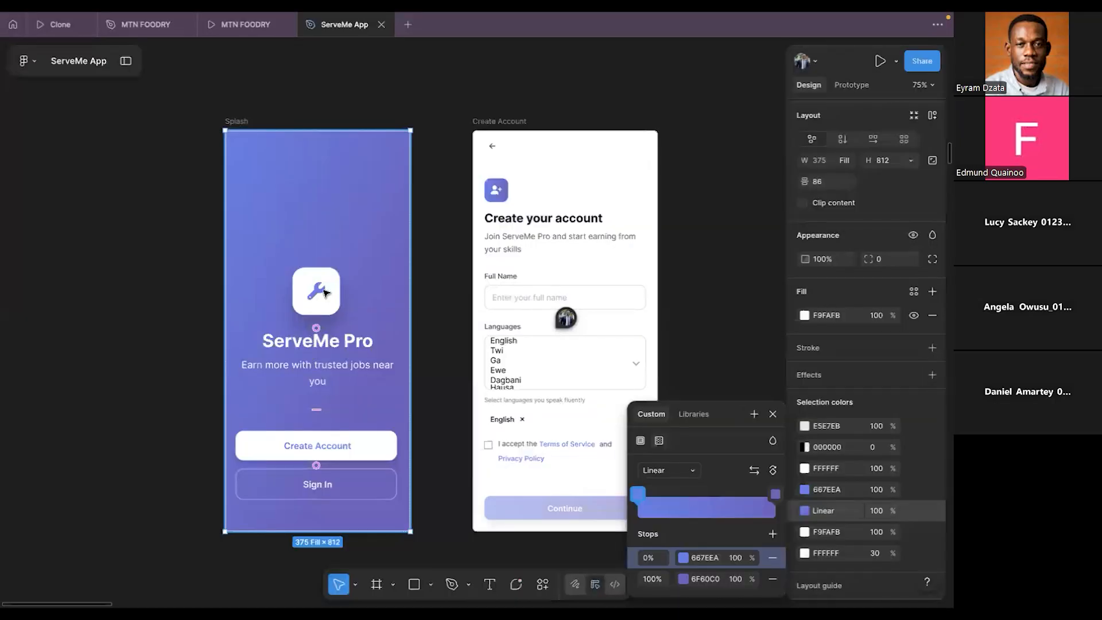
key("super+Tab")
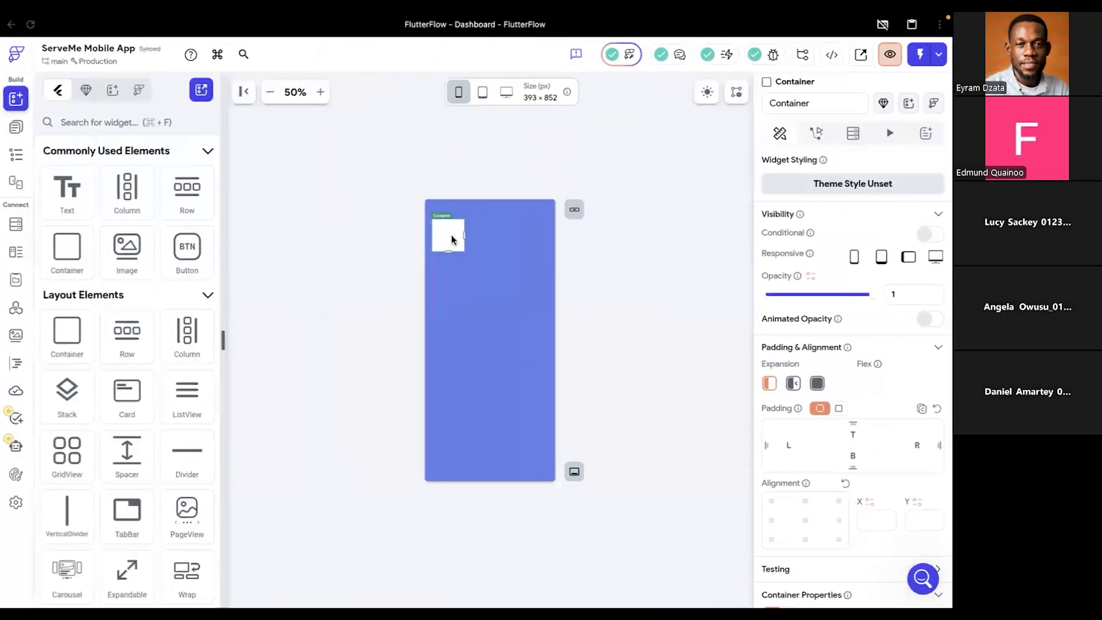
scroll(870, 459, "down", 3)
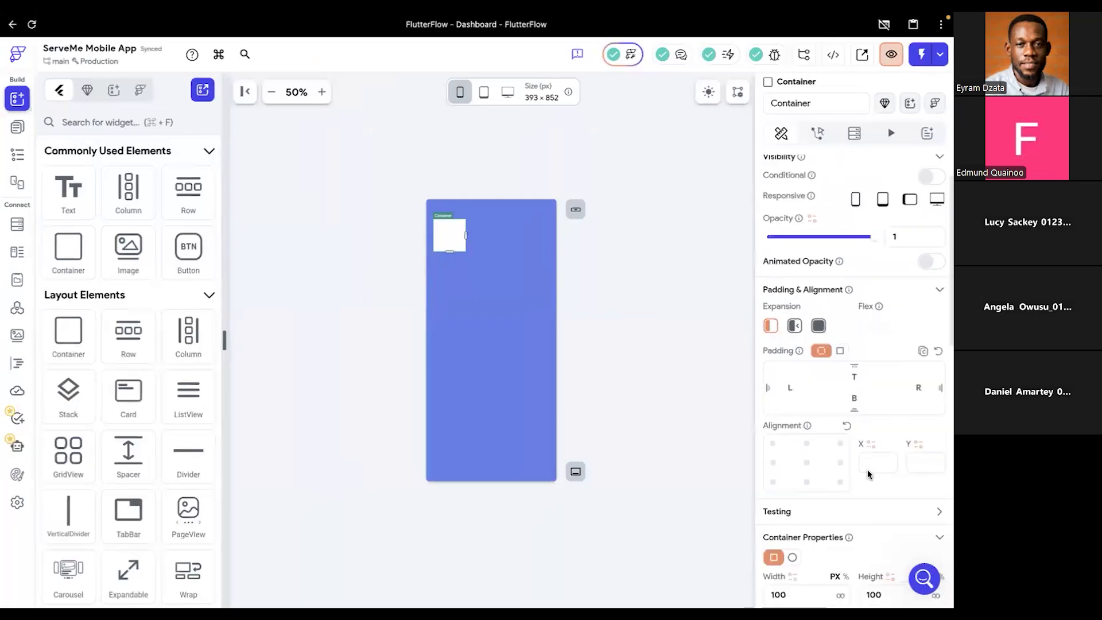
scroll(870, 474, "down", 1)
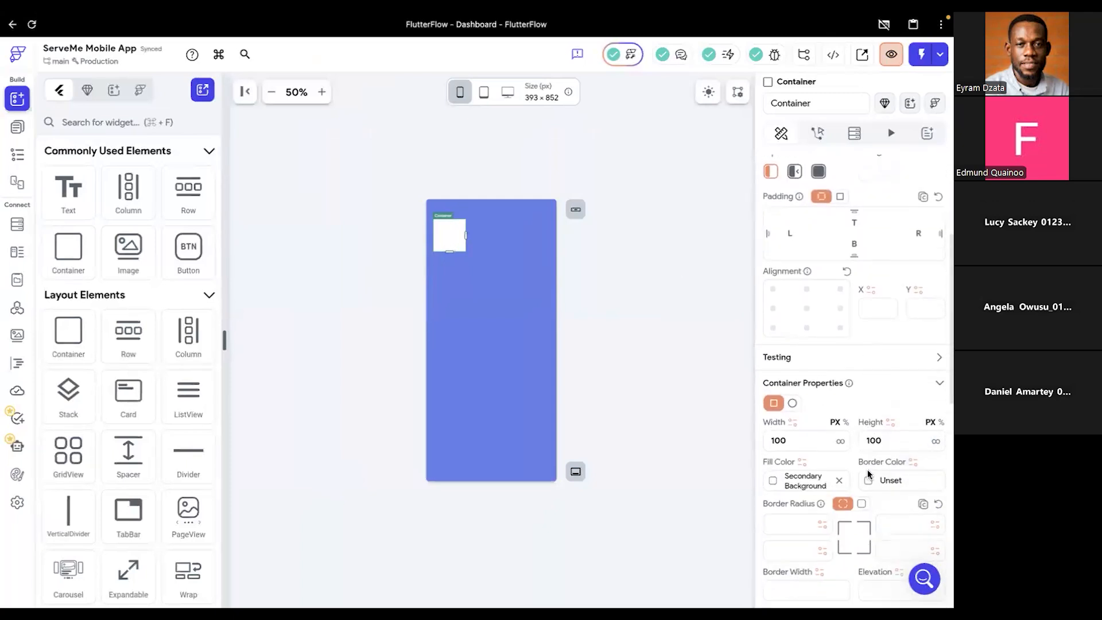
scroll(868, 474, "down", 3)
scroll(868, 472, "down", 1)
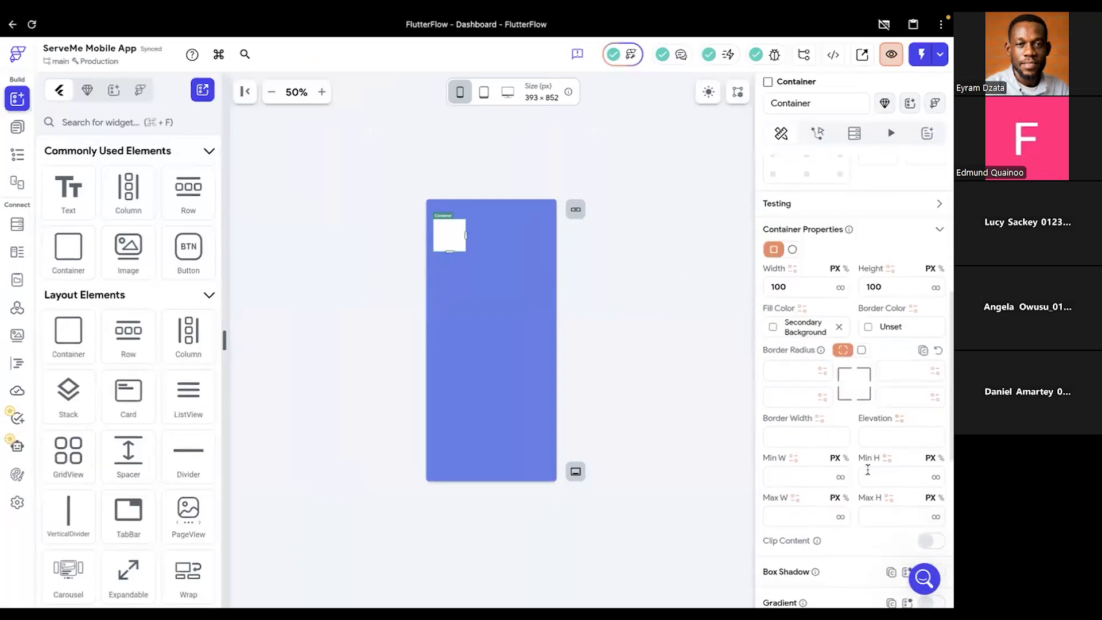
scroll(868, 469, "down", 4)
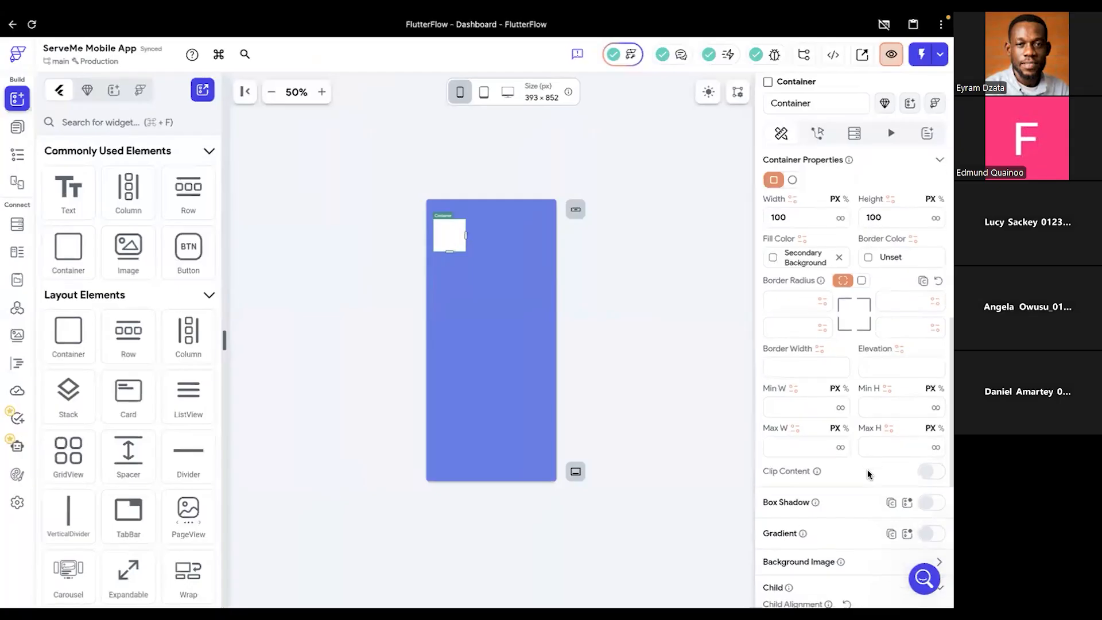
scroll(867, 469, "down", 3)
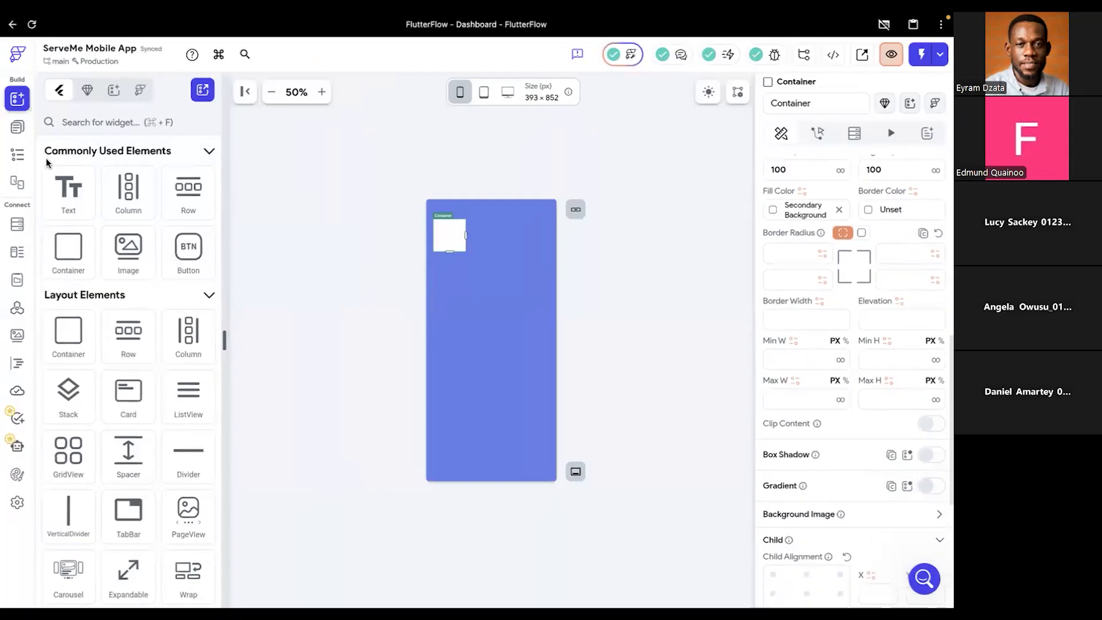
- Try centered, start and evenly distributed main axis alignments on the Onboading page's Column
left_click(18, 156)
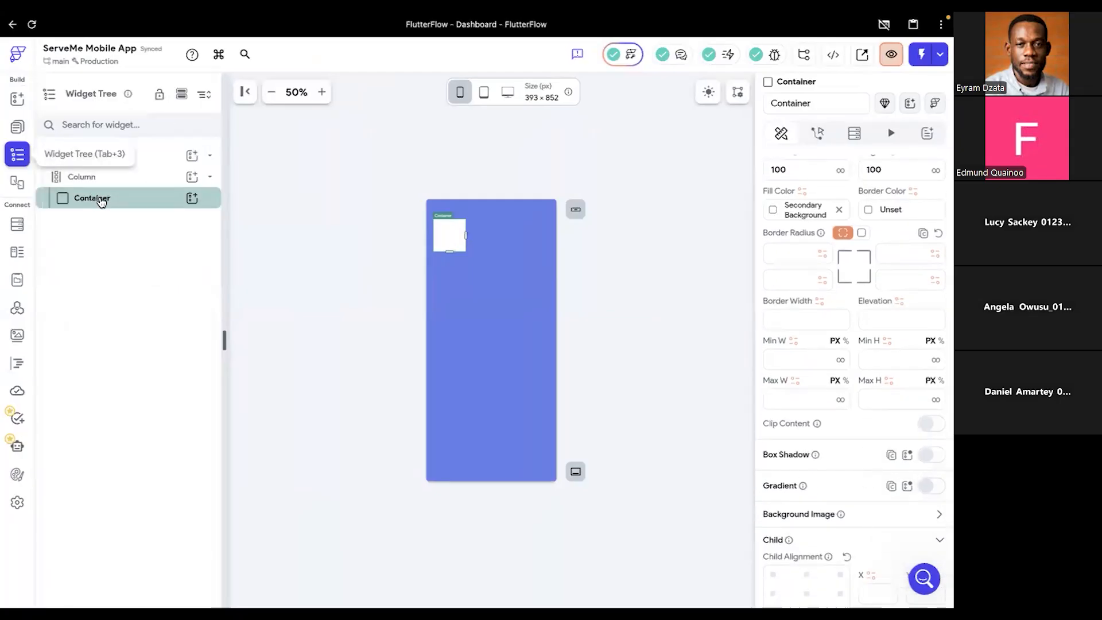
left_click(127, 177)
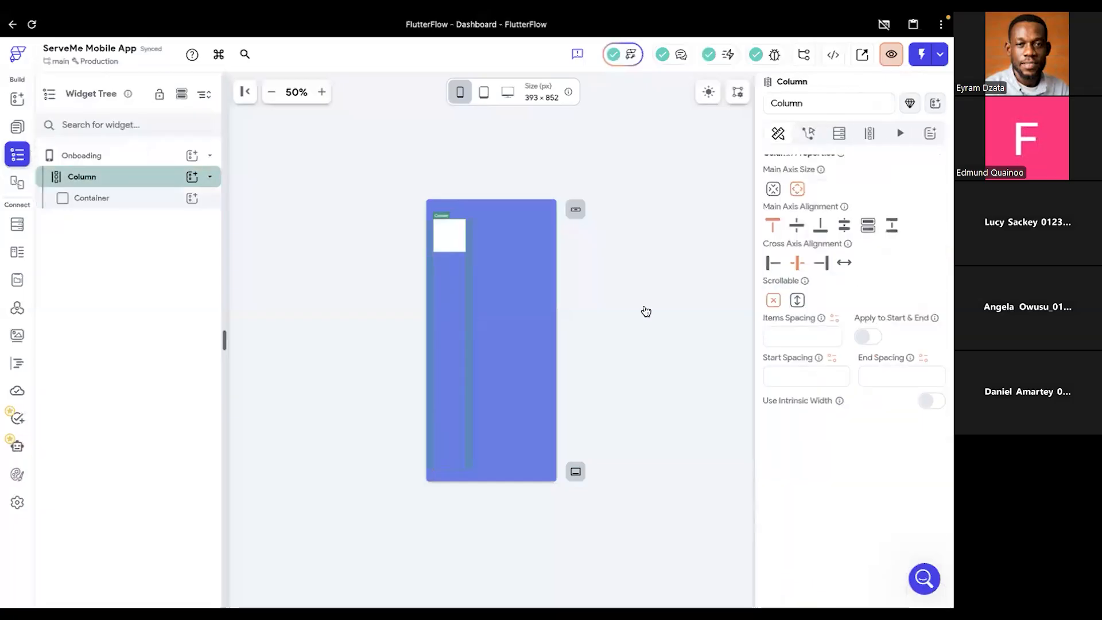
left_click(797, 227)
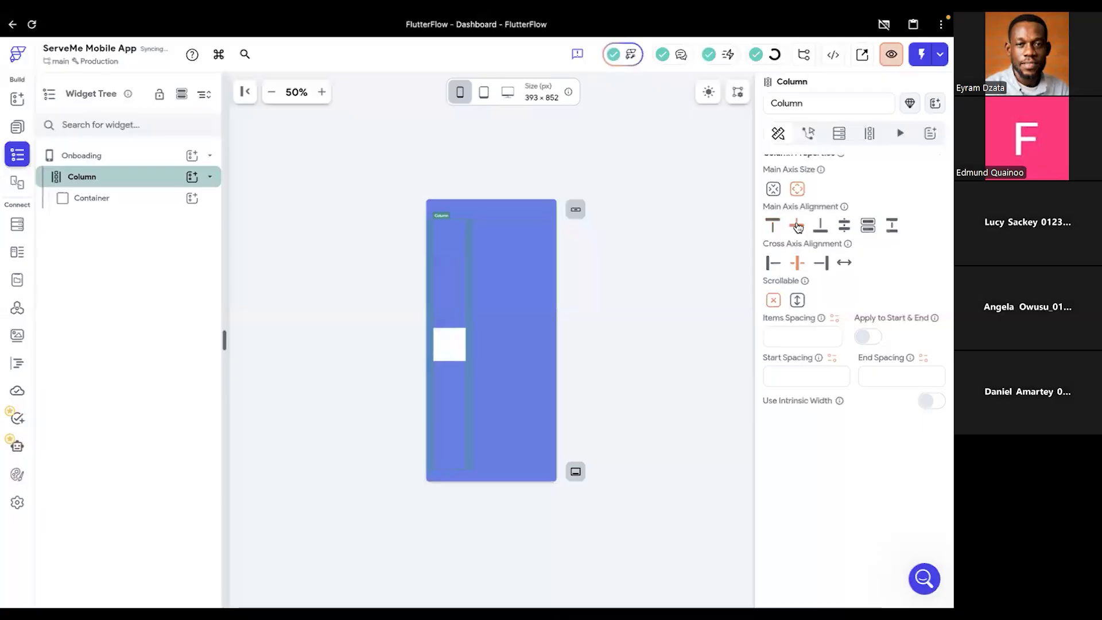
left_click(769, 229)
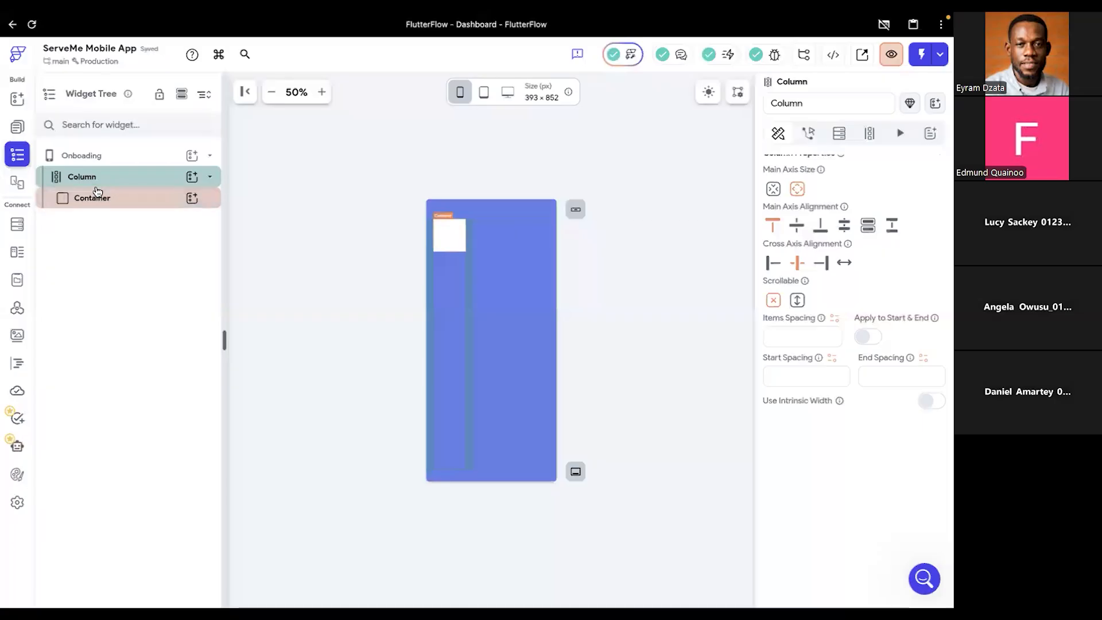
left_click(798, 226)
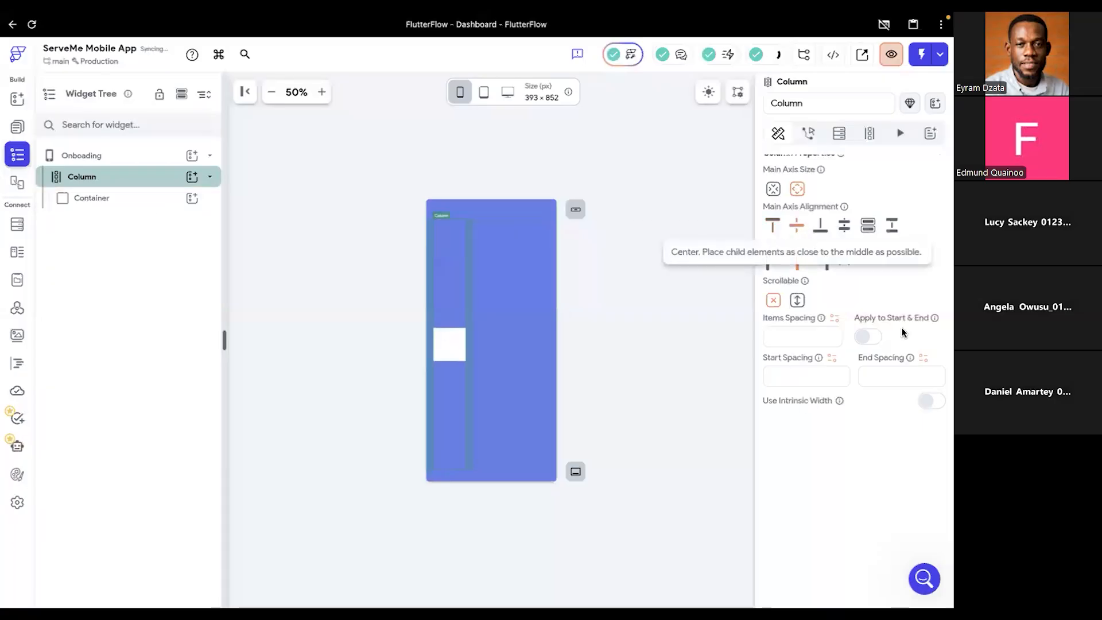
left_click(844, 226)
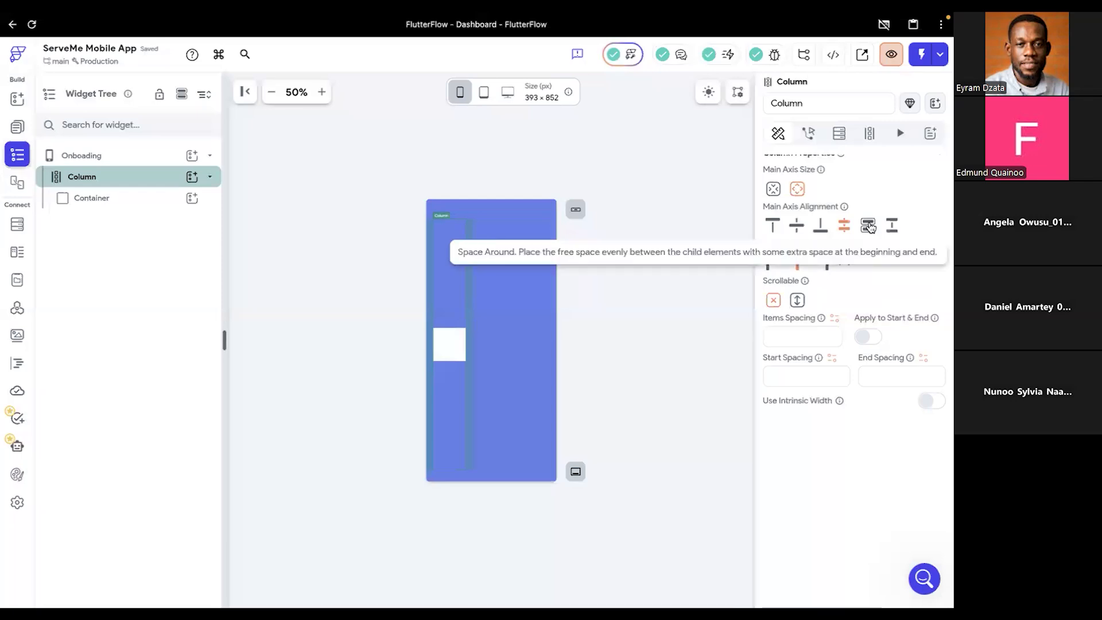
- Try to place a Spacer above the Container on the Onboading page
left_click(113, 201)
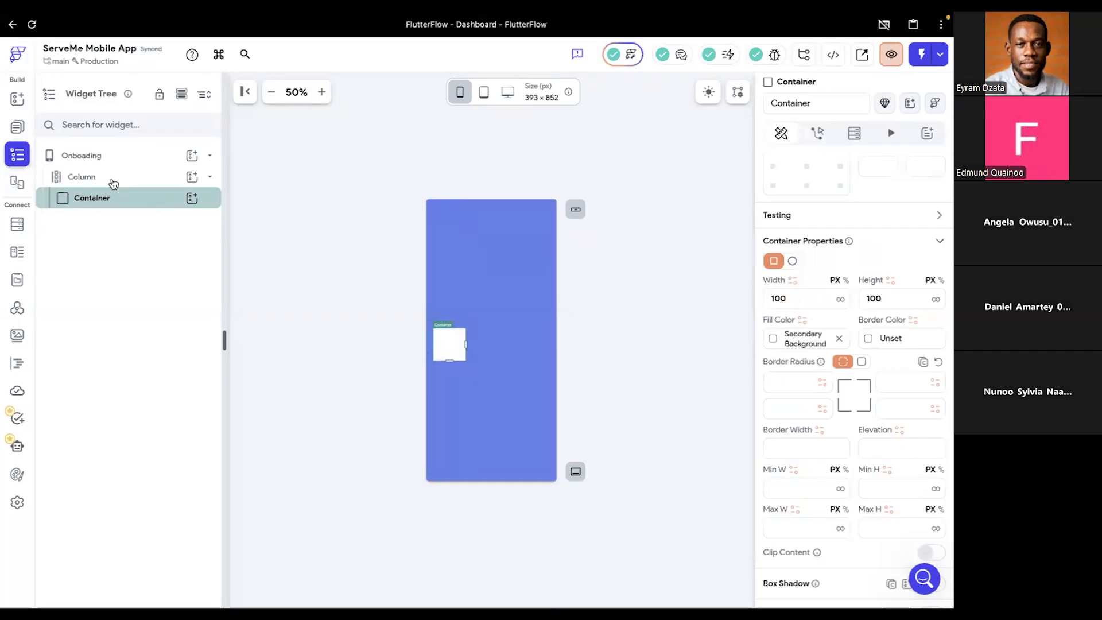
left_click(17, 101)
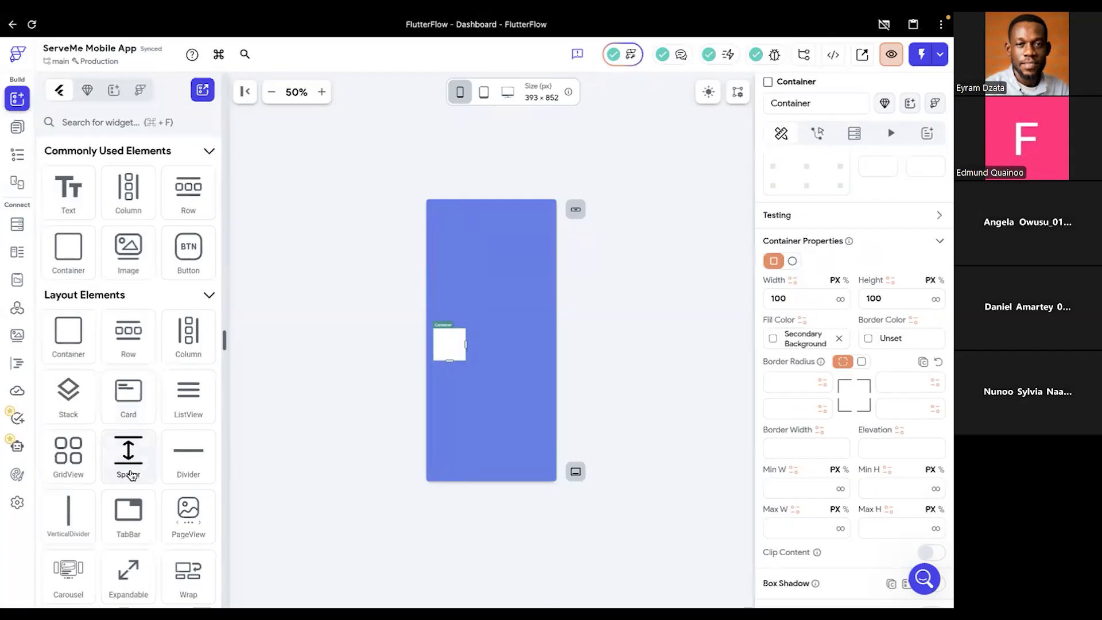
left_click_drag(132, 454, 467, 244)
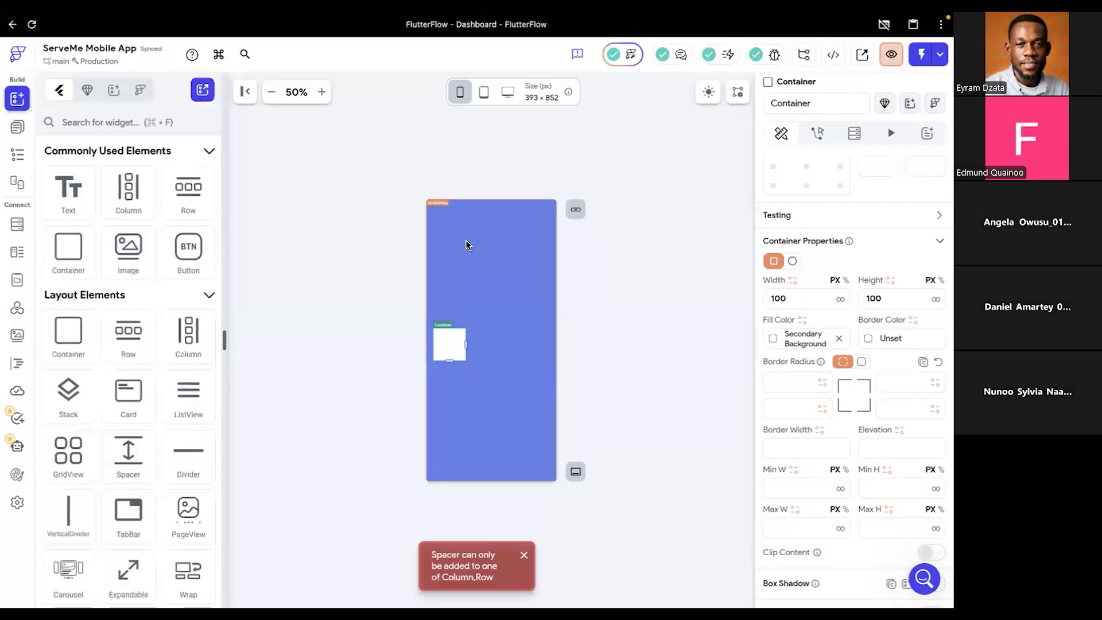
left_click(17, 156)
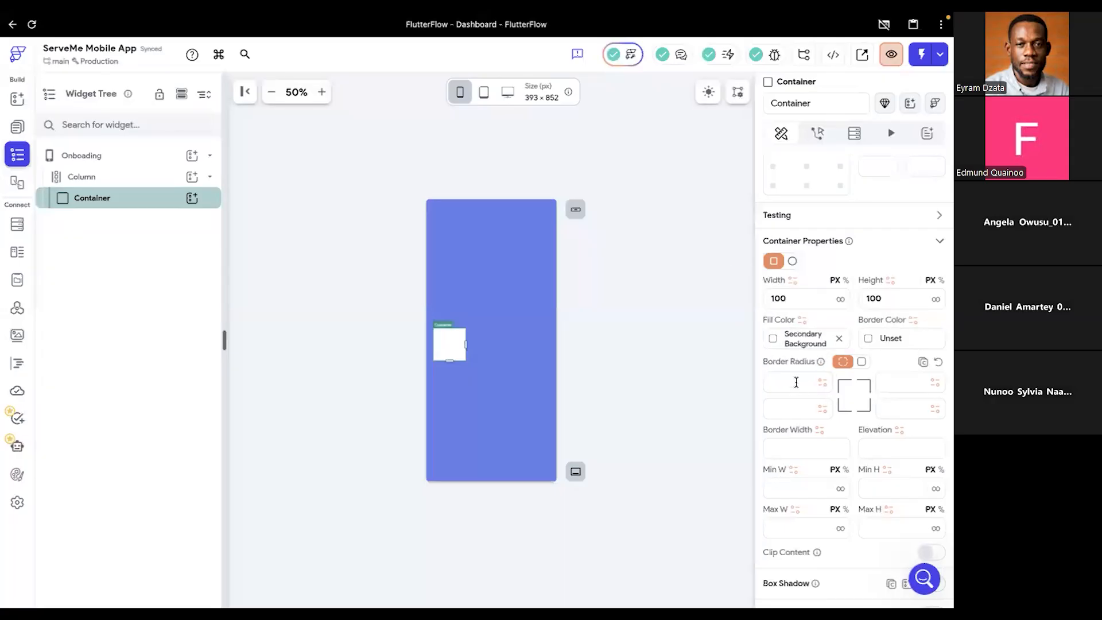
- Give the Container in the Column a uniform border radius of 16
left_click(861, 362)
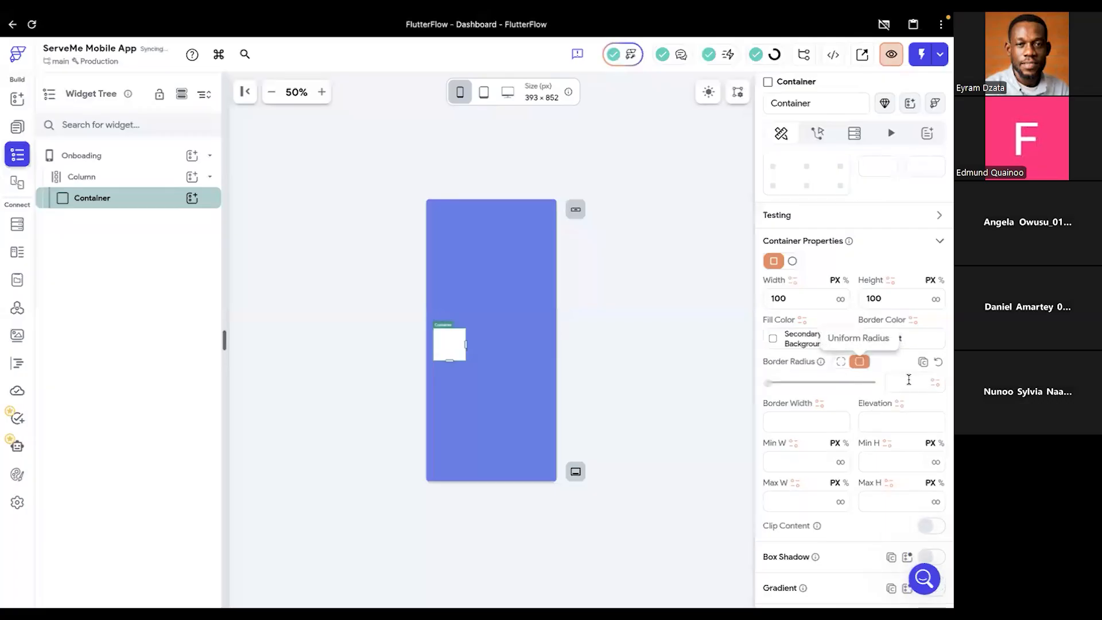
left_click(907, 382)
type("16")
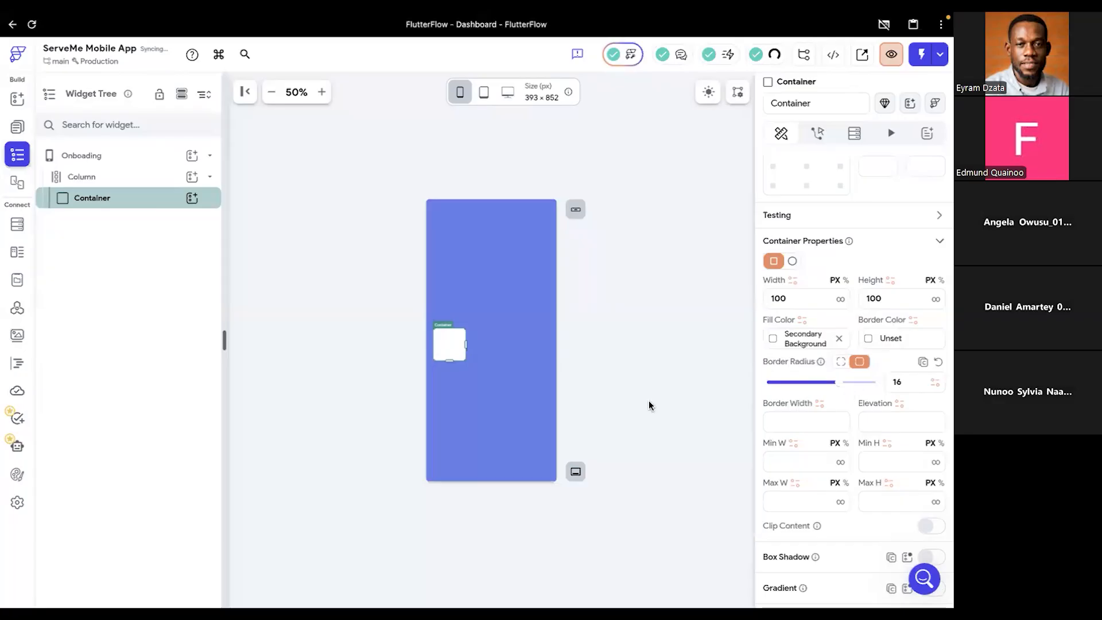
- Try to move the Container to the page's centre by wrapping it and the existing Column in a new Column, and undo it
left_click_drag(456, 339, 491, 345)
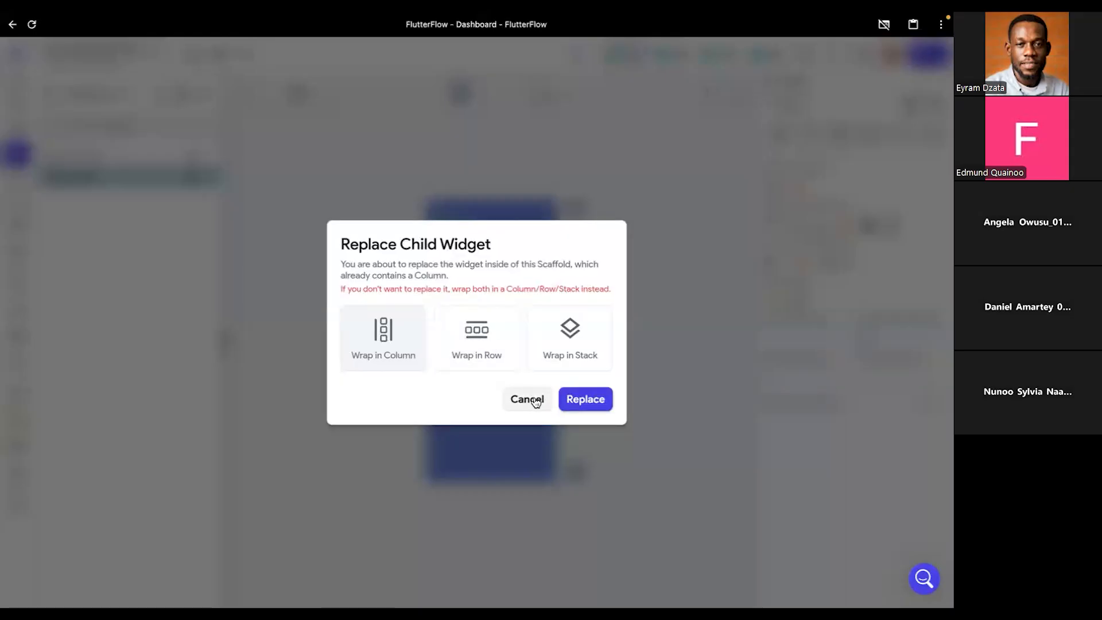
left_click(372, 340)
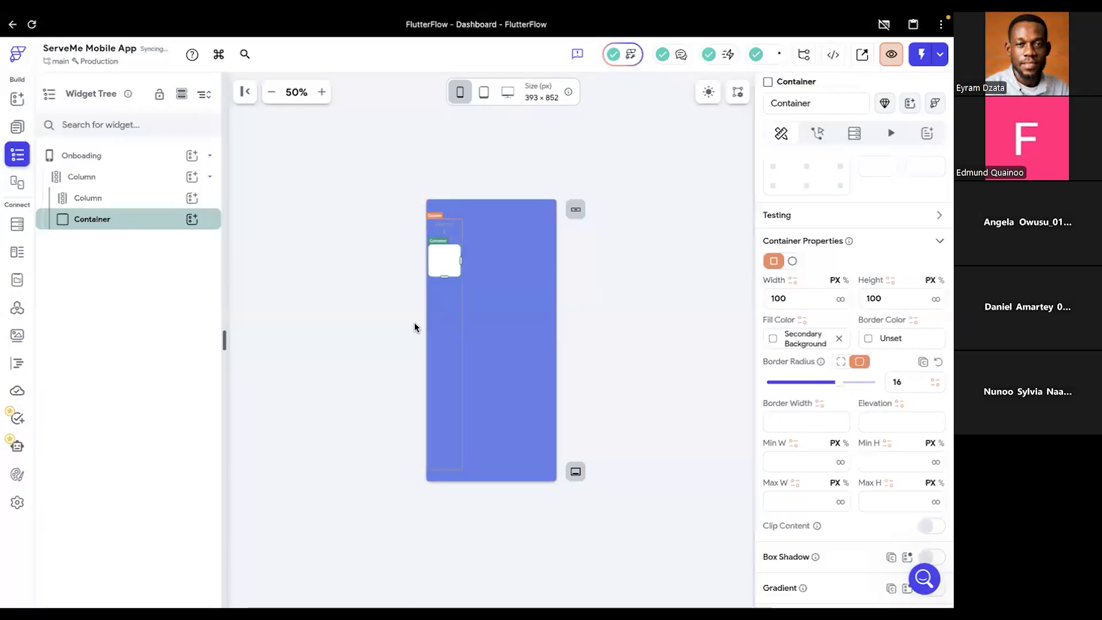
key("ctrl+z")
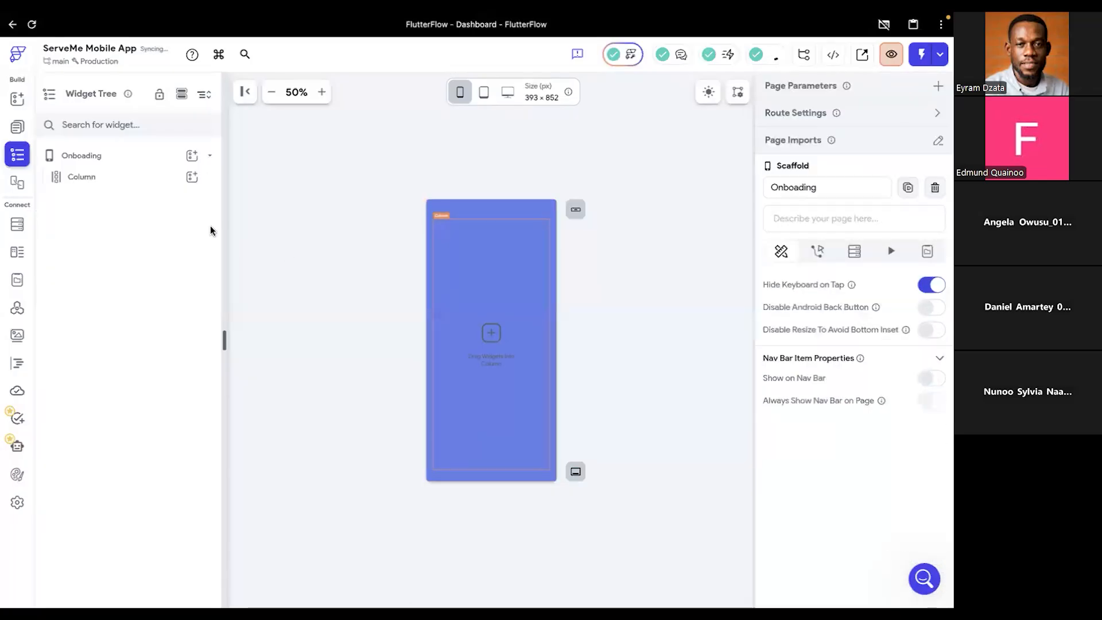
- Set the Column's main axis size to minimum and its main axis alignment to Center
left_click(99, 179)
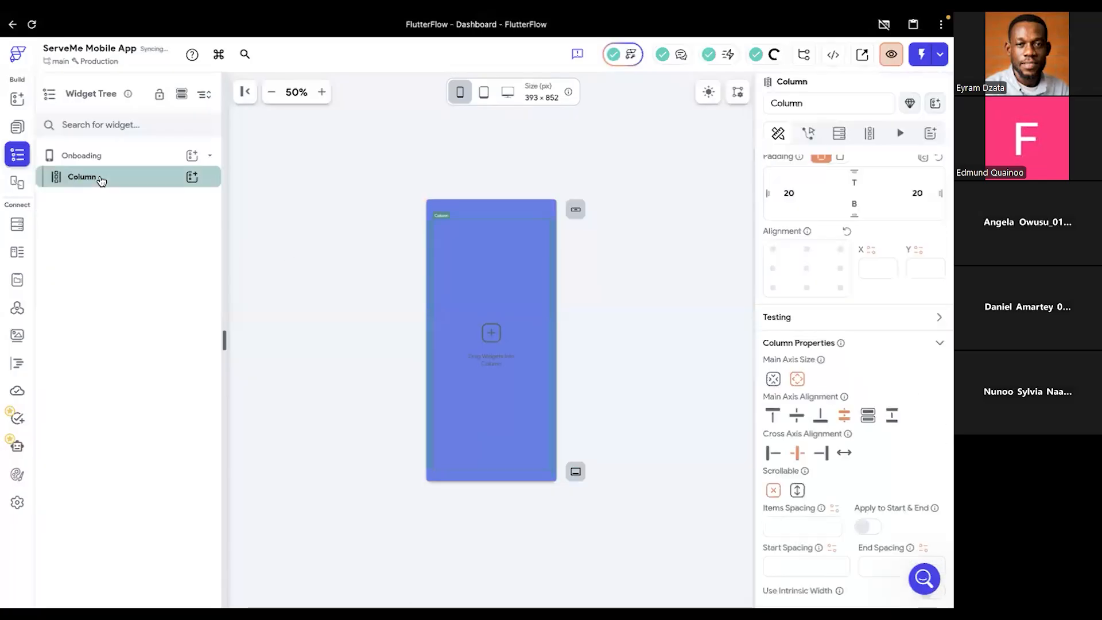
left_click(17, 100)
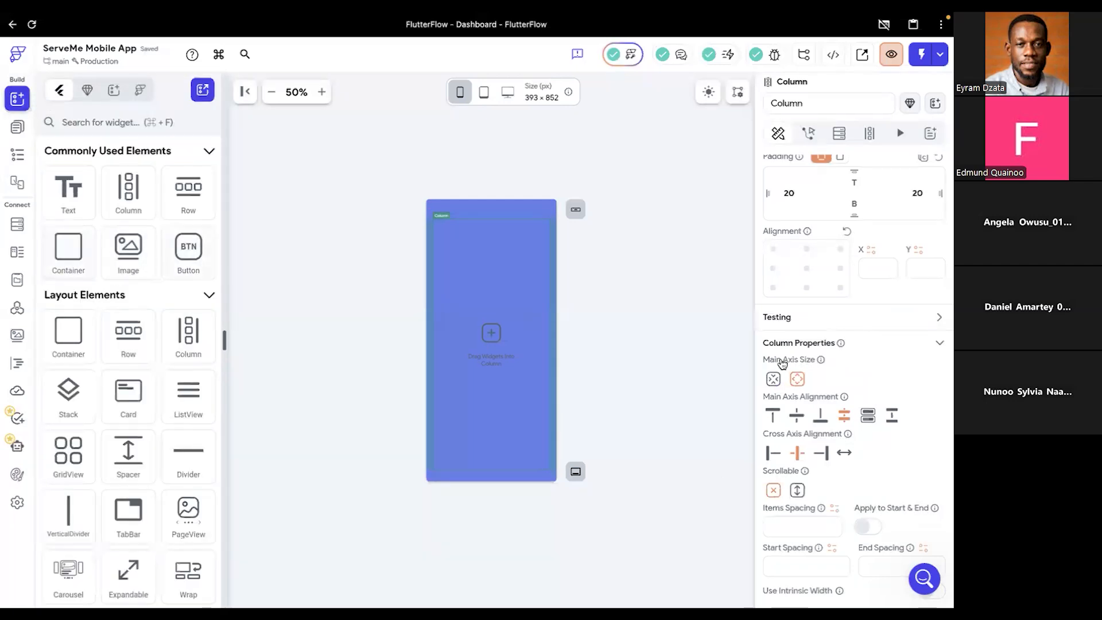
left_click(774, 380)
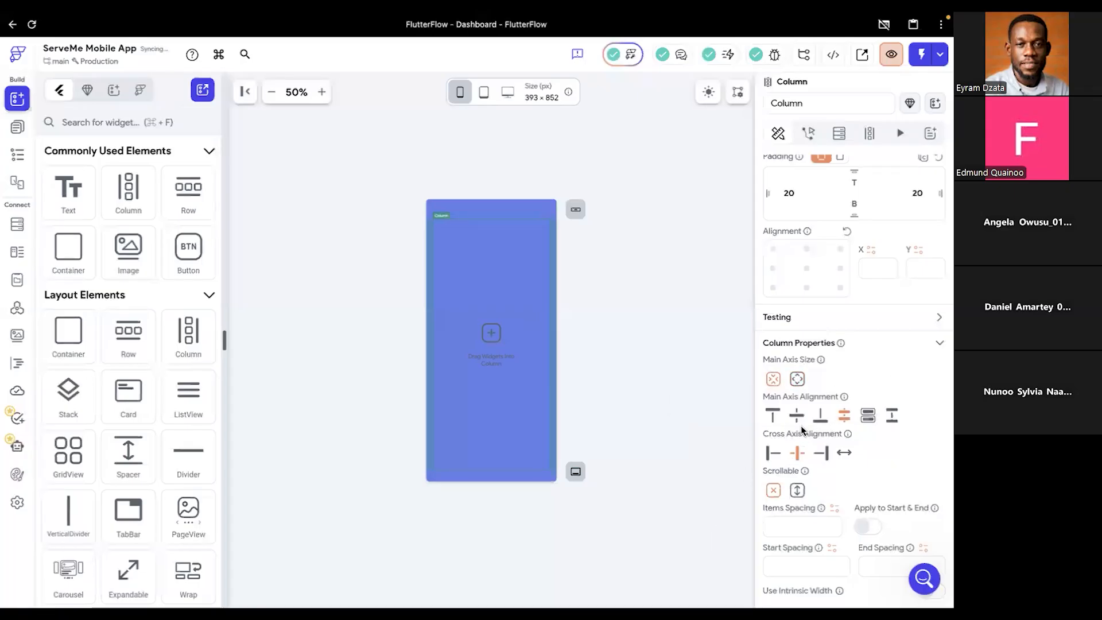
left_click(797, 415)
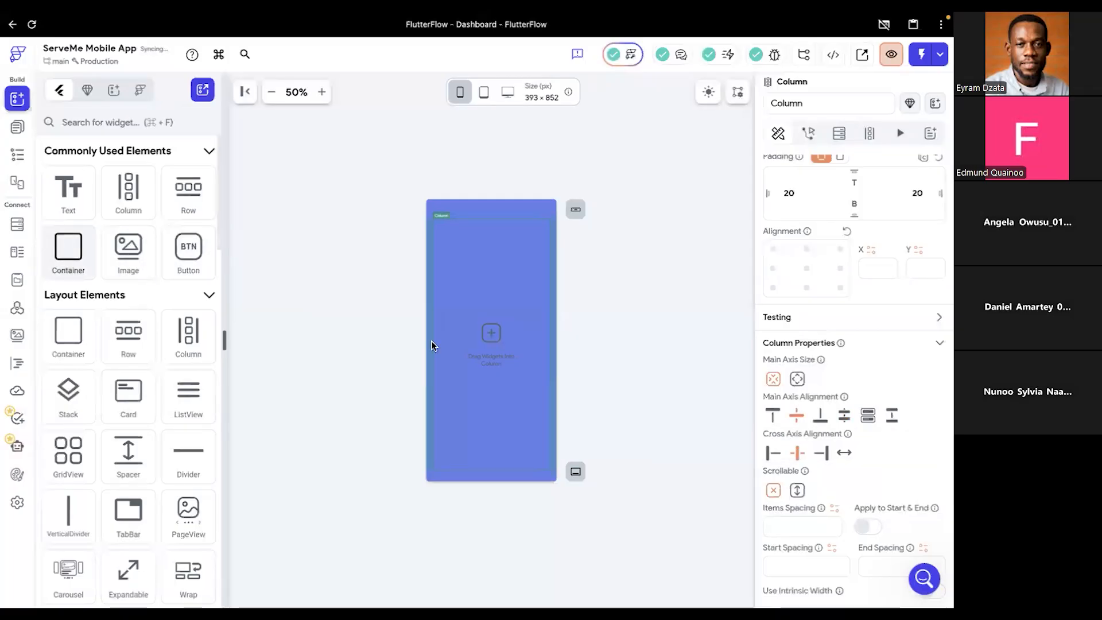
- Add a new Container inside the Column and try to place a Spacer above and below it
left_click_drag(68, 247, 478, 314)
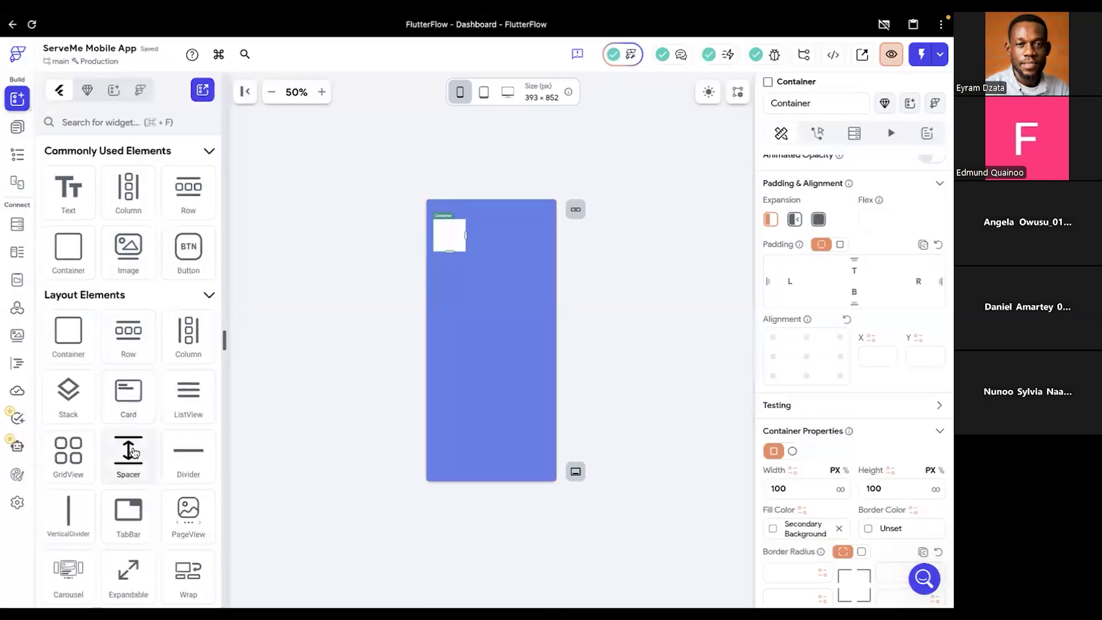
left_click_drag(128, 455, 464, 207)
left_click_drag(129, 457, 474, 379)
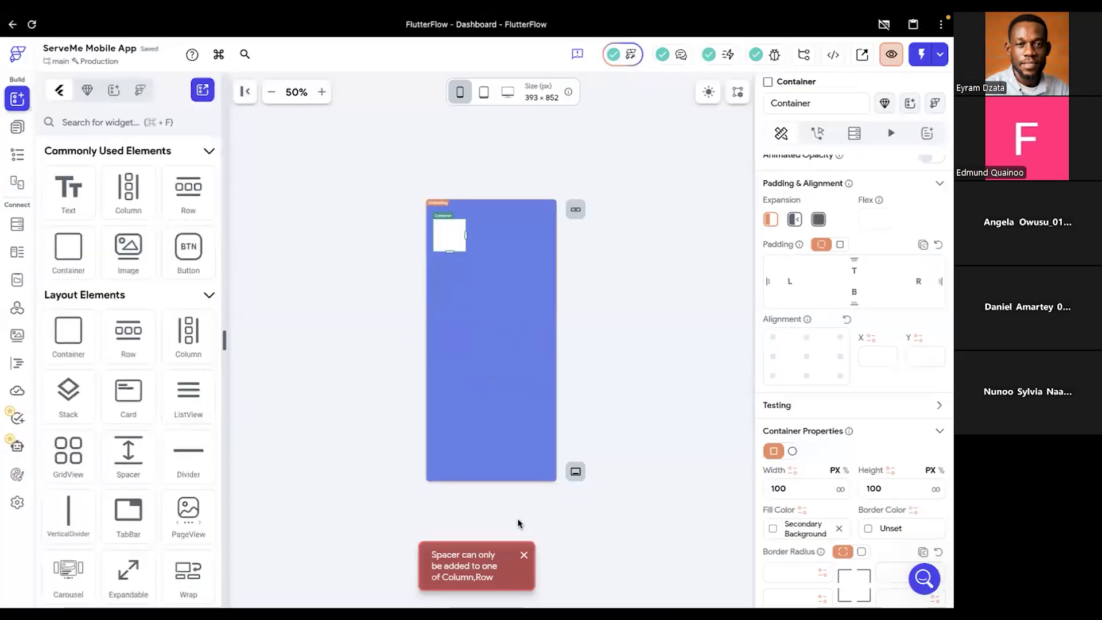
left_click(524, 557)
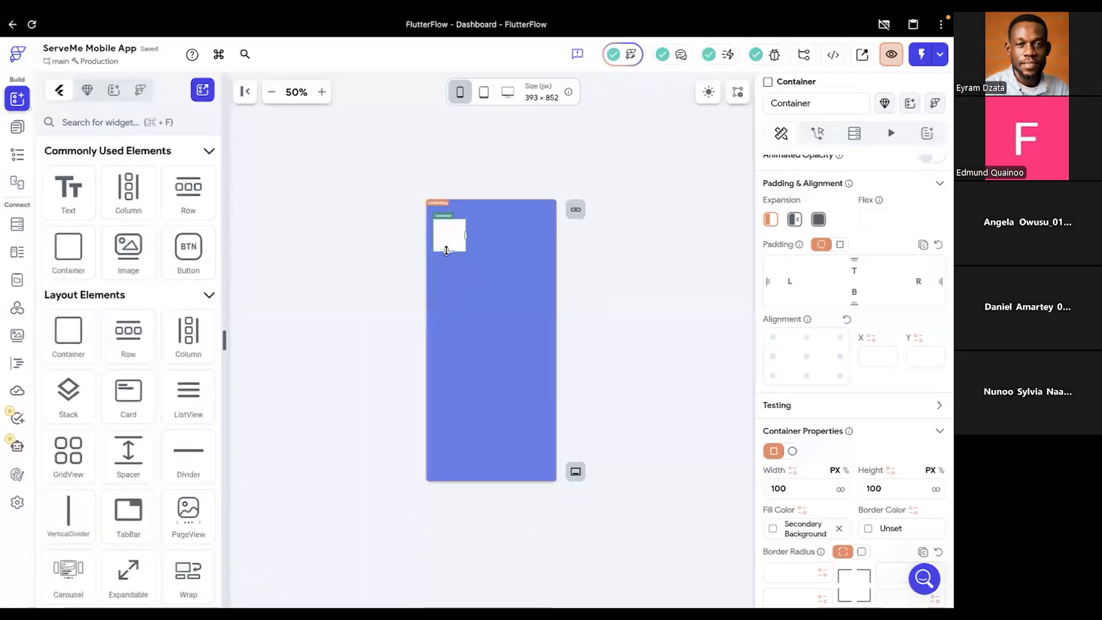
- Set a uniform border radius of 16 on the new Container
scroll(853, 464, "down", 2)
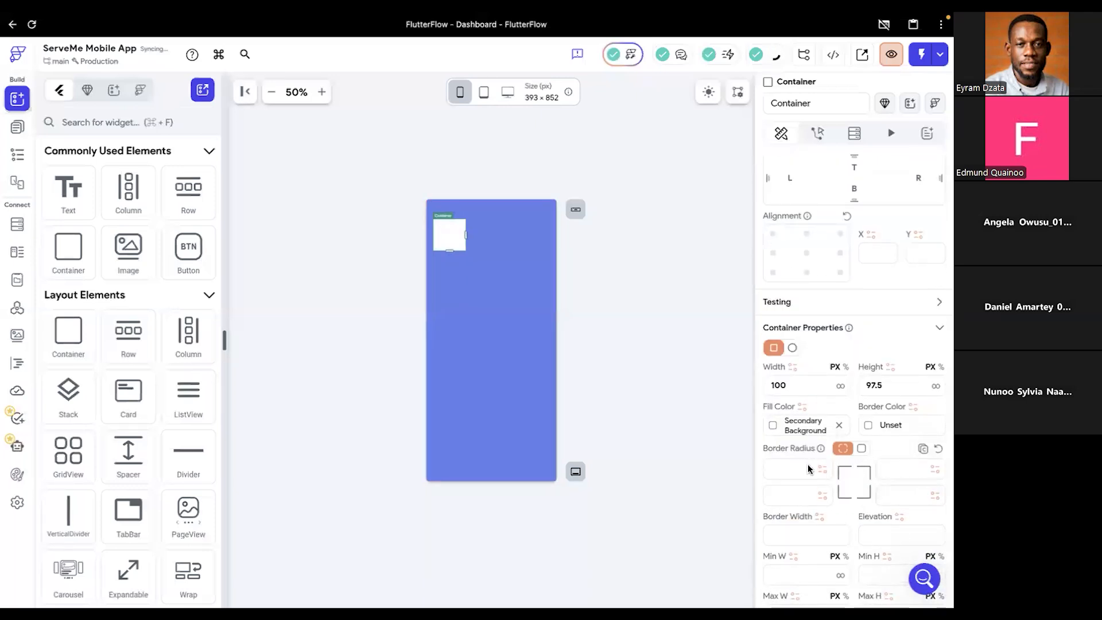
left_click(861, 447)
left_click(896, 469)
type("16")
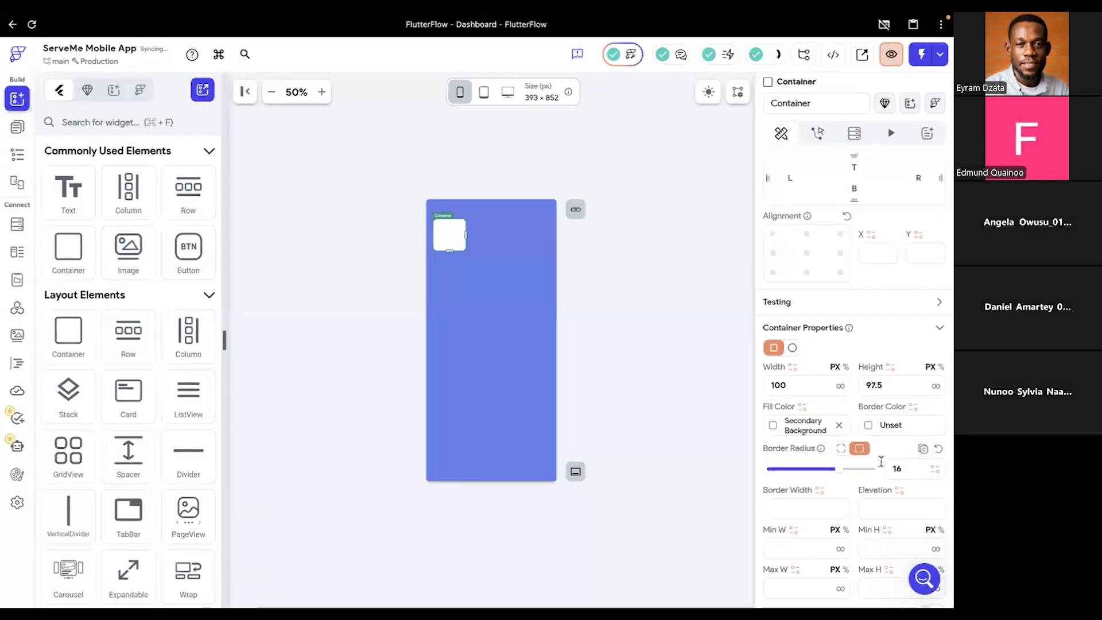
- Set the Container's child alignment to the centre, with X 0 and Y 0
scroll(860, 459, "down", 2)
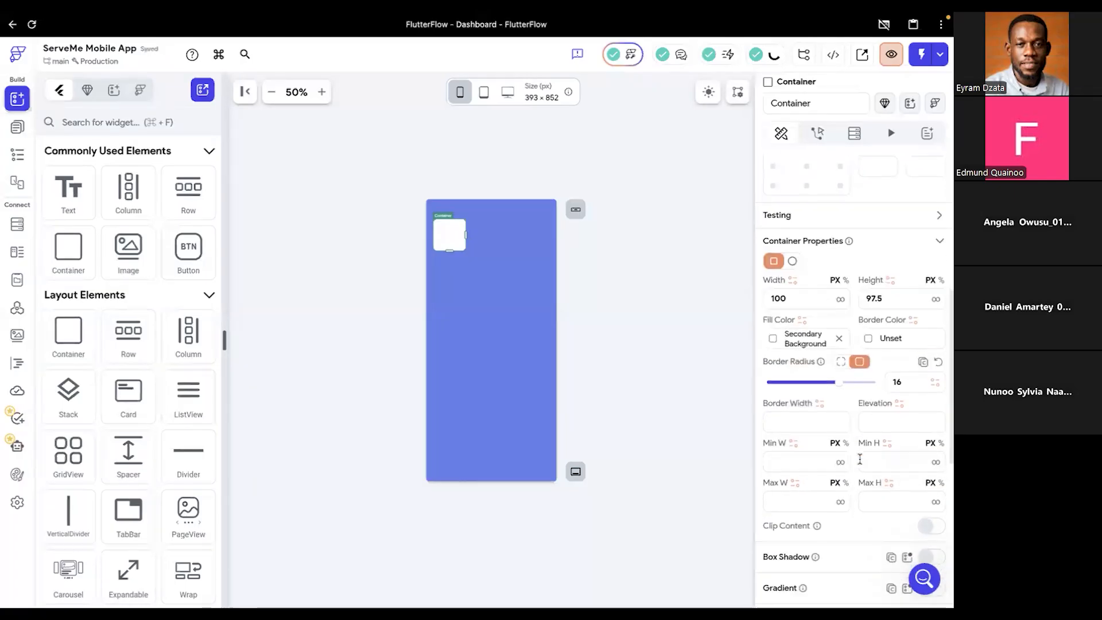
scroll(860, 459, "down", 3)
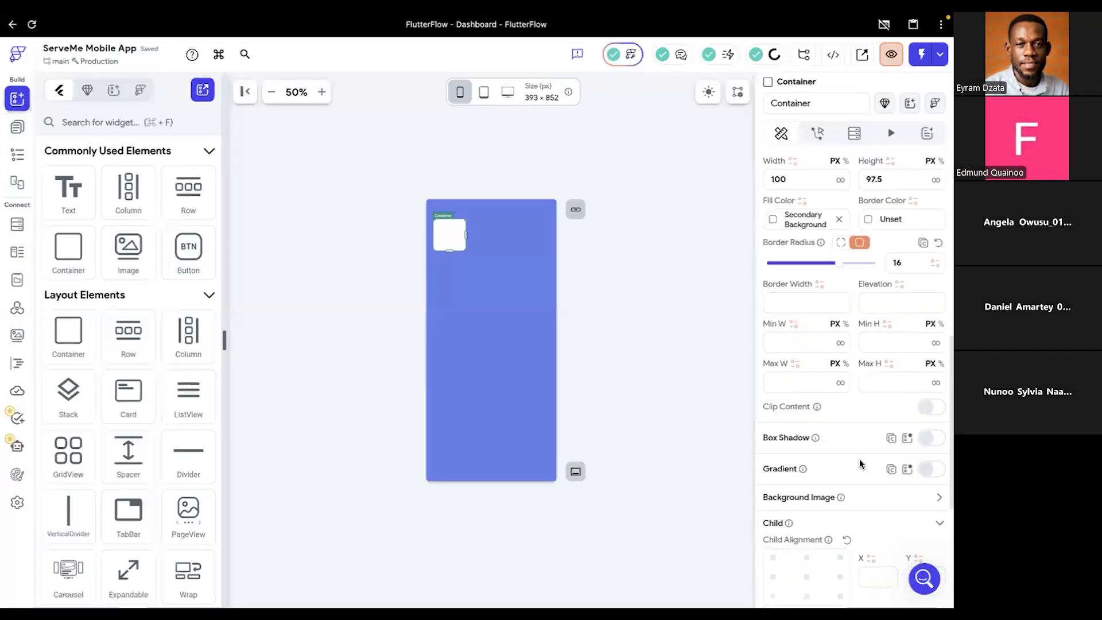
scroll(859, 460, "down", 2)
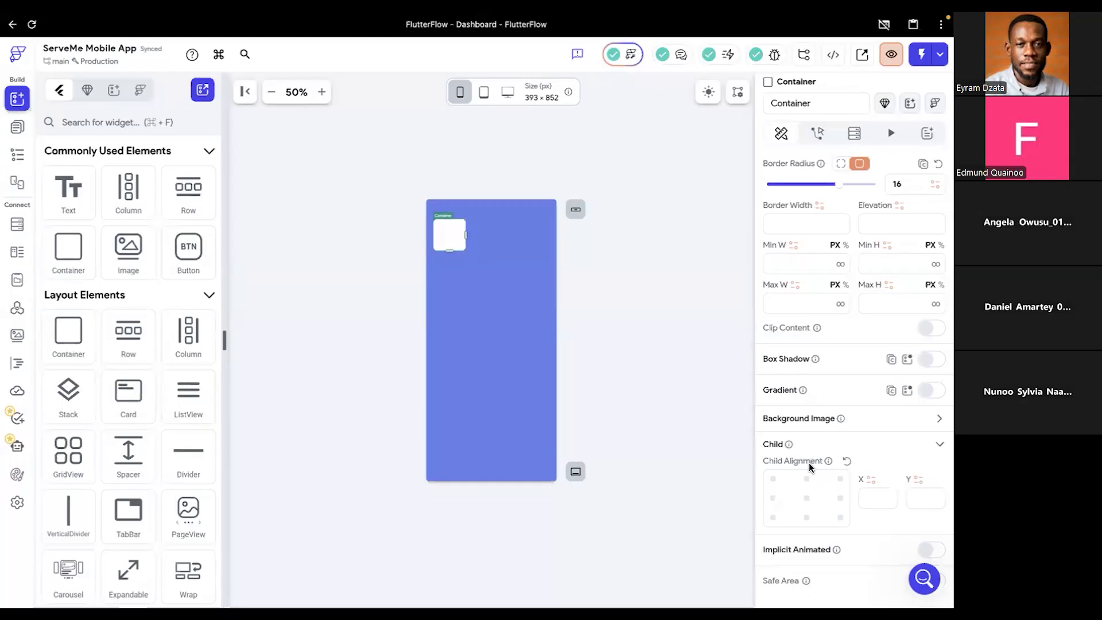
left_click(806, 498)
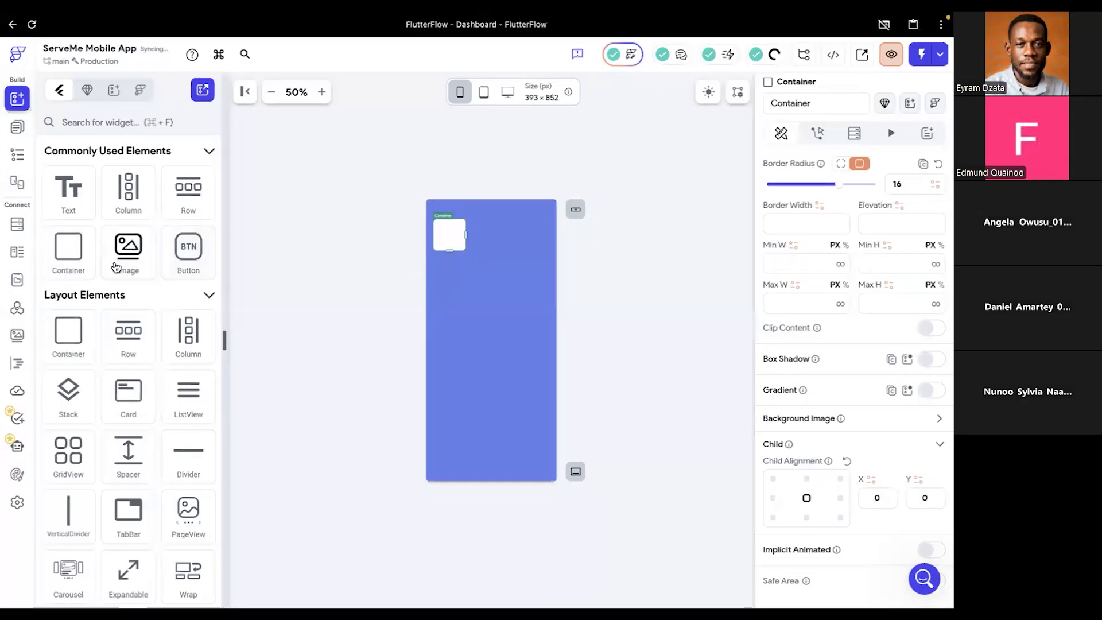
- Search the widgets for "icon" and place an Icon widget inside the Container
left_click(102, 119)
type("i")
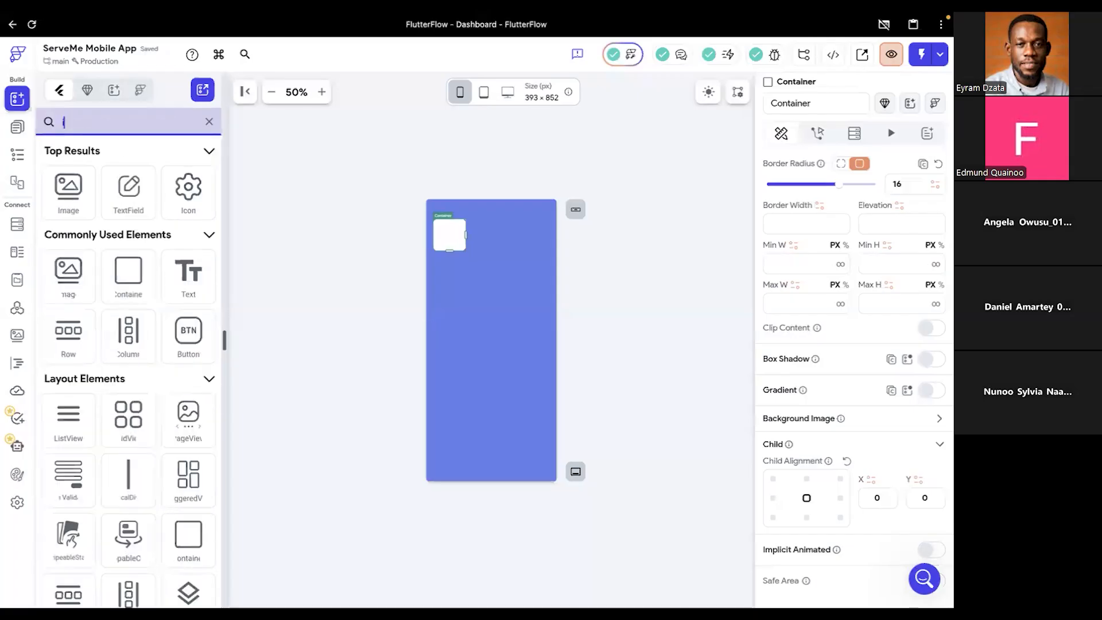
type("con")
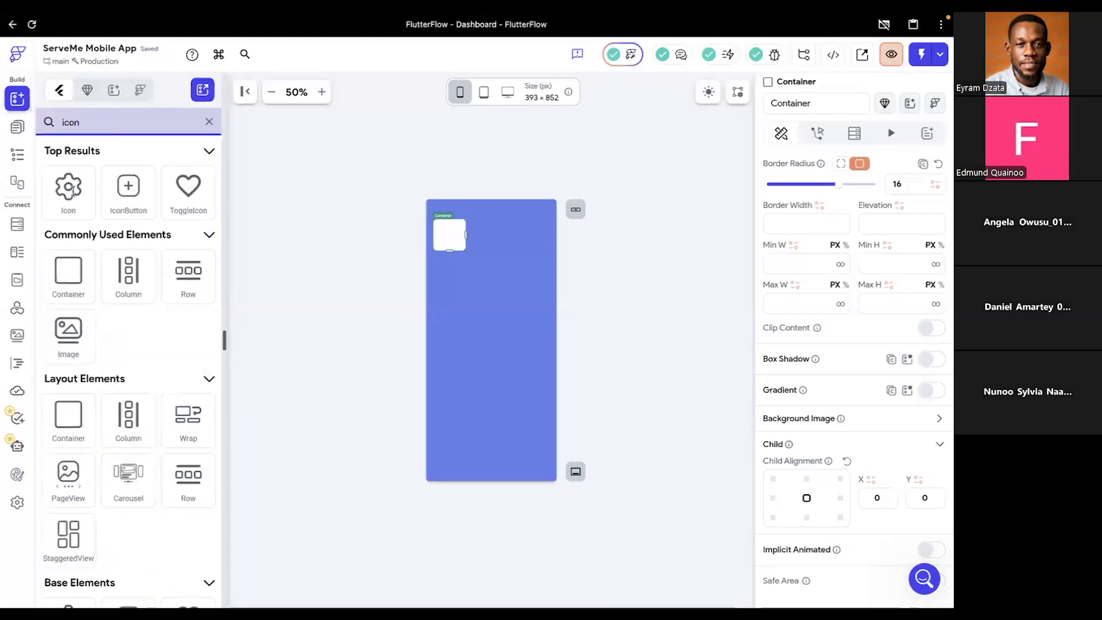
left_click(68, 191)
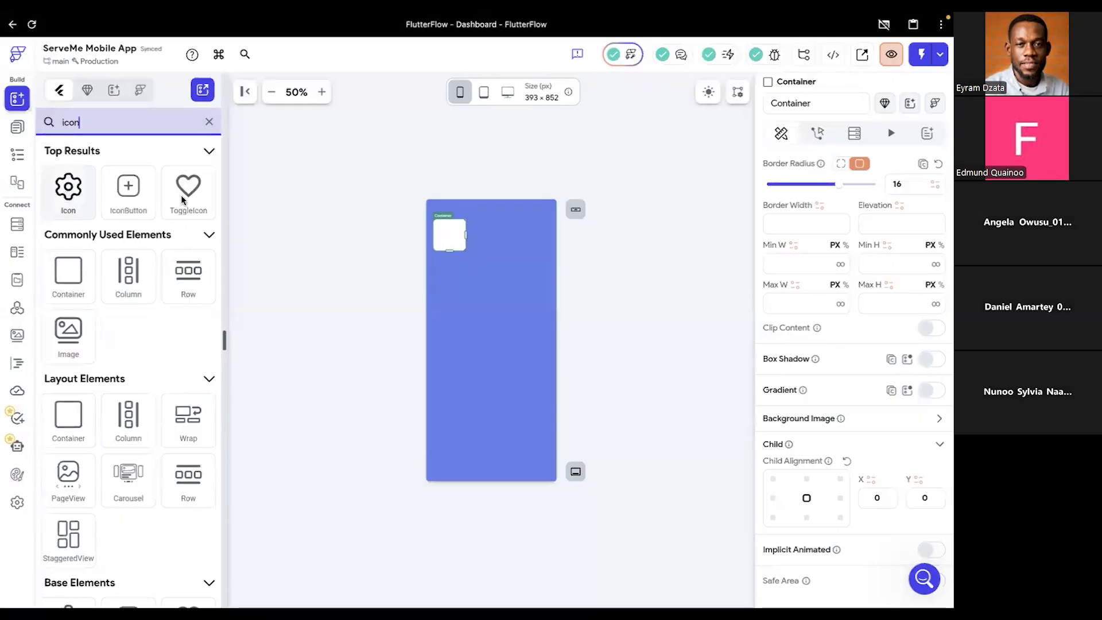
left_click_drag(481, 257, 447, 236)
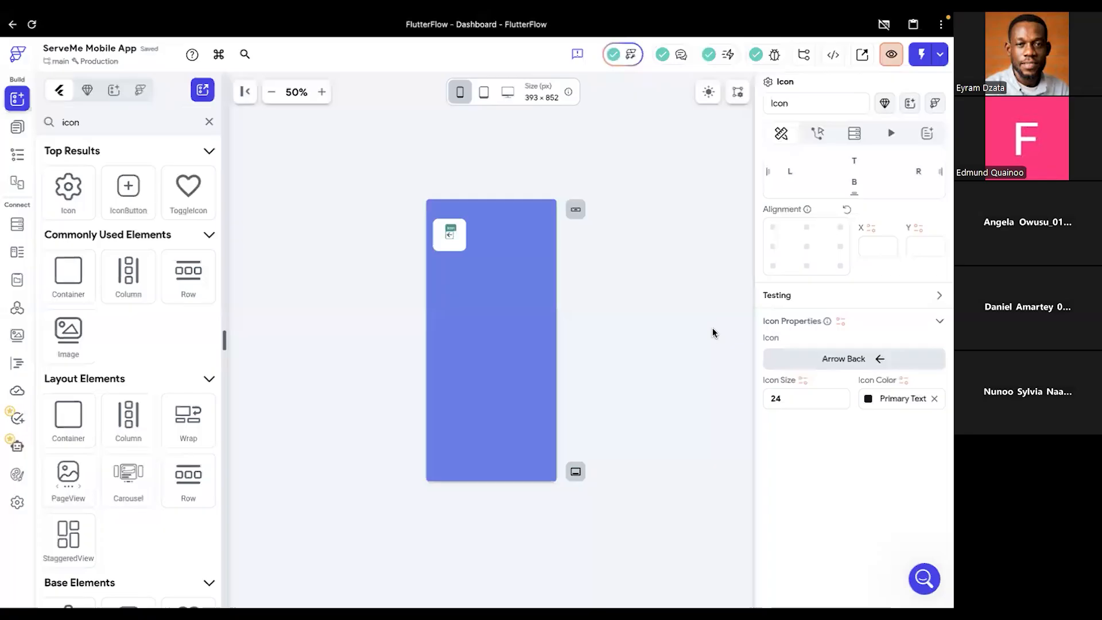
- Open the icon chooser for the new Icon widget and search the Material icons for "tool"
left_click(857, 360)
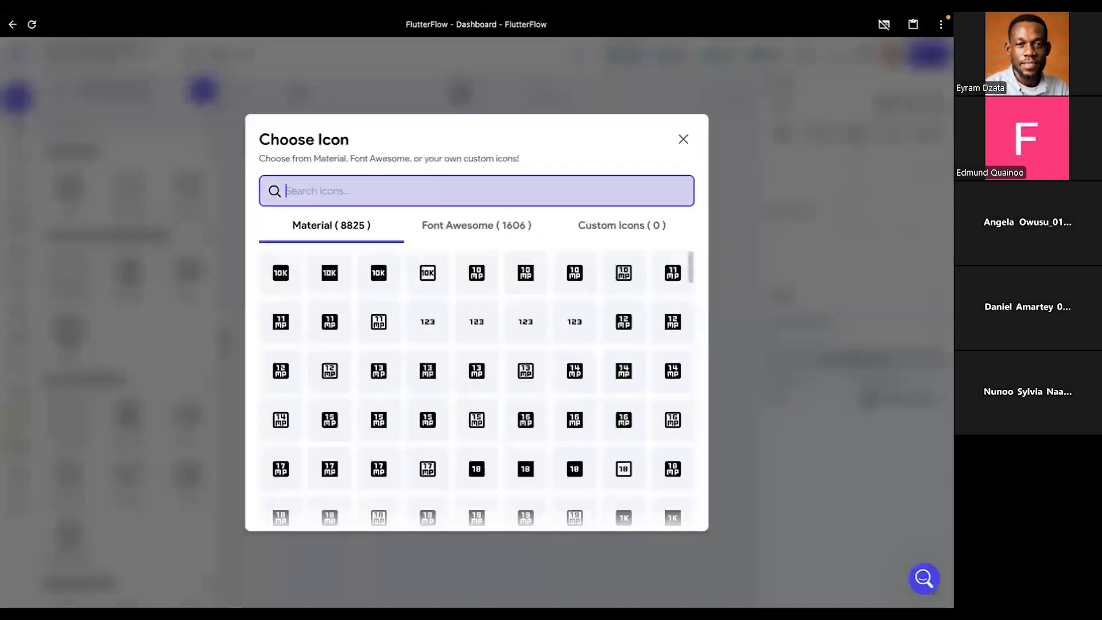
type("peson")
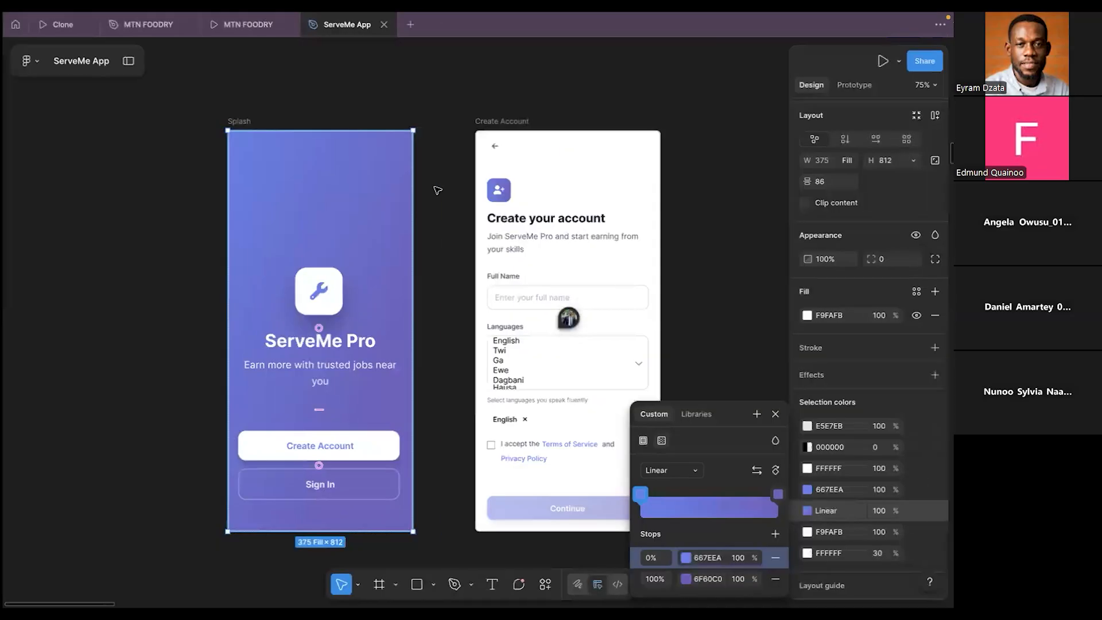
key("BackSpace")
key("BackSpace")
key("BackSpace")
key("BackSpace")
key("BackSpace")
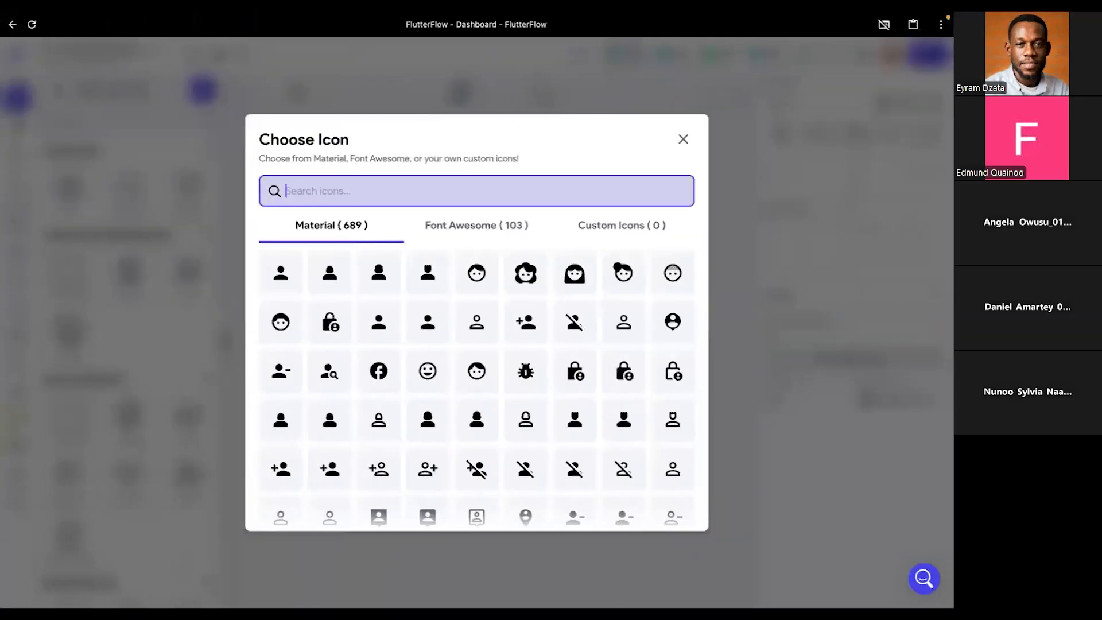
type("too")
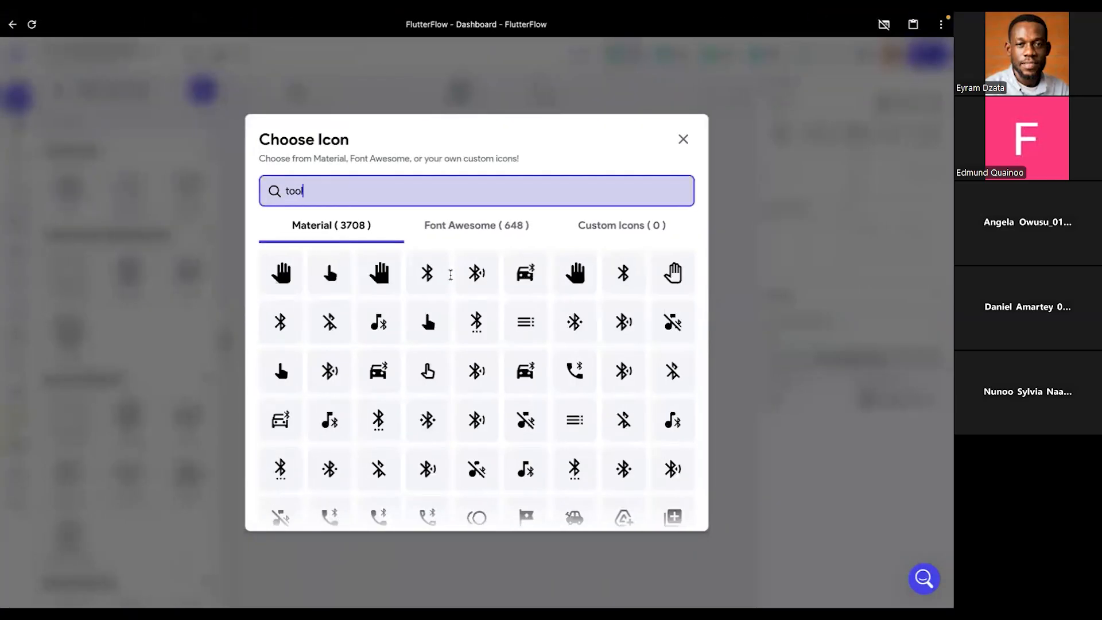
type("l")
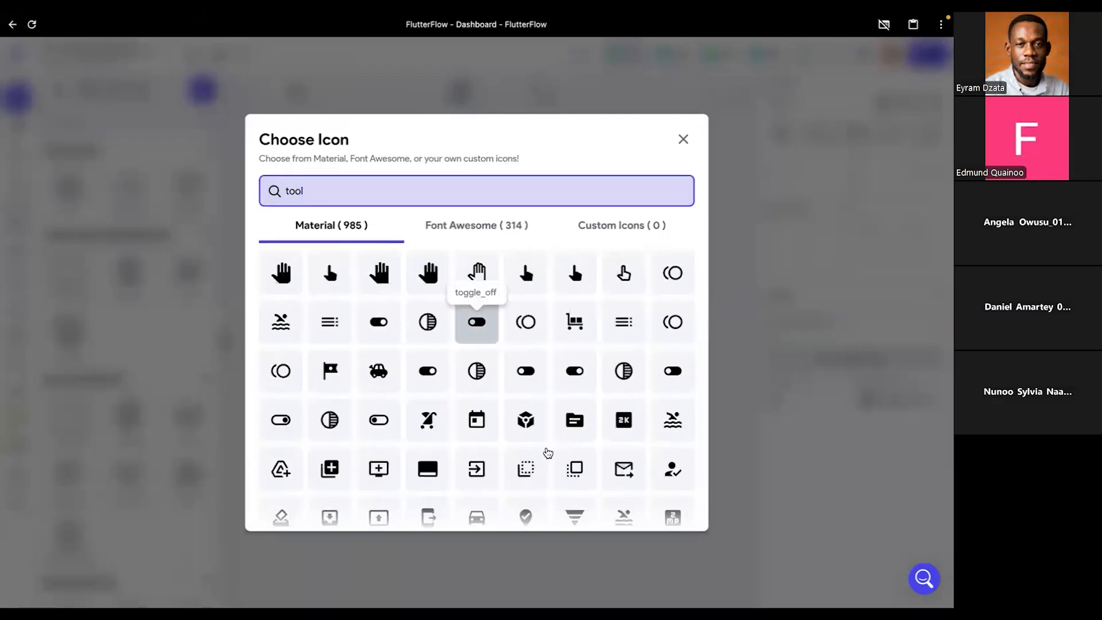
scroll(547, 452, "down", 1)
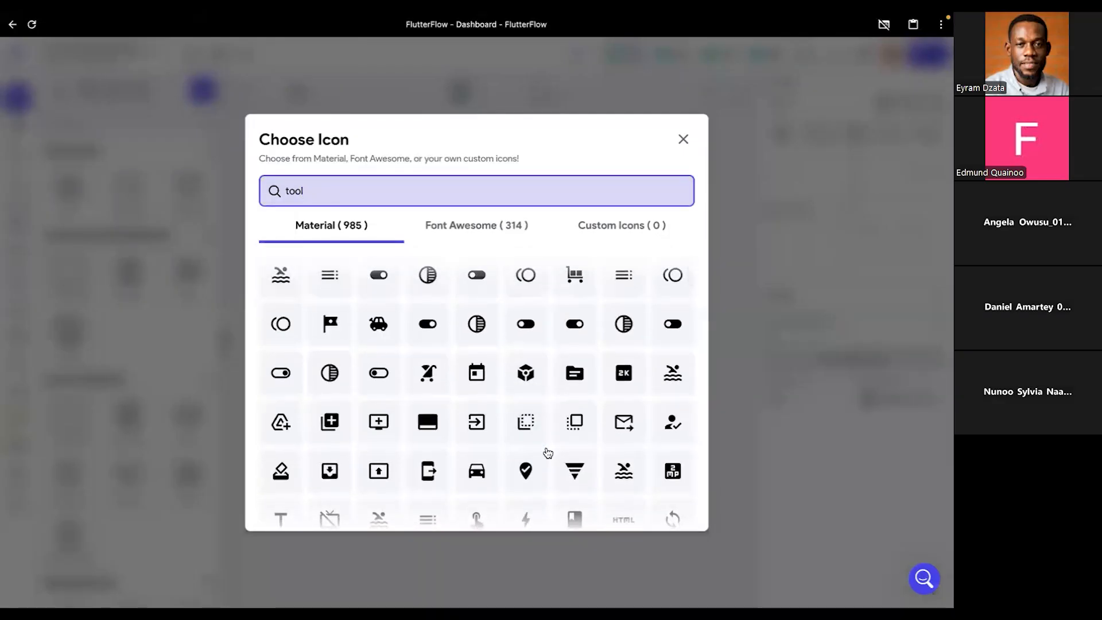
scroll(547, 450, "down", 2)
scroll(547, 452, "down", 3)
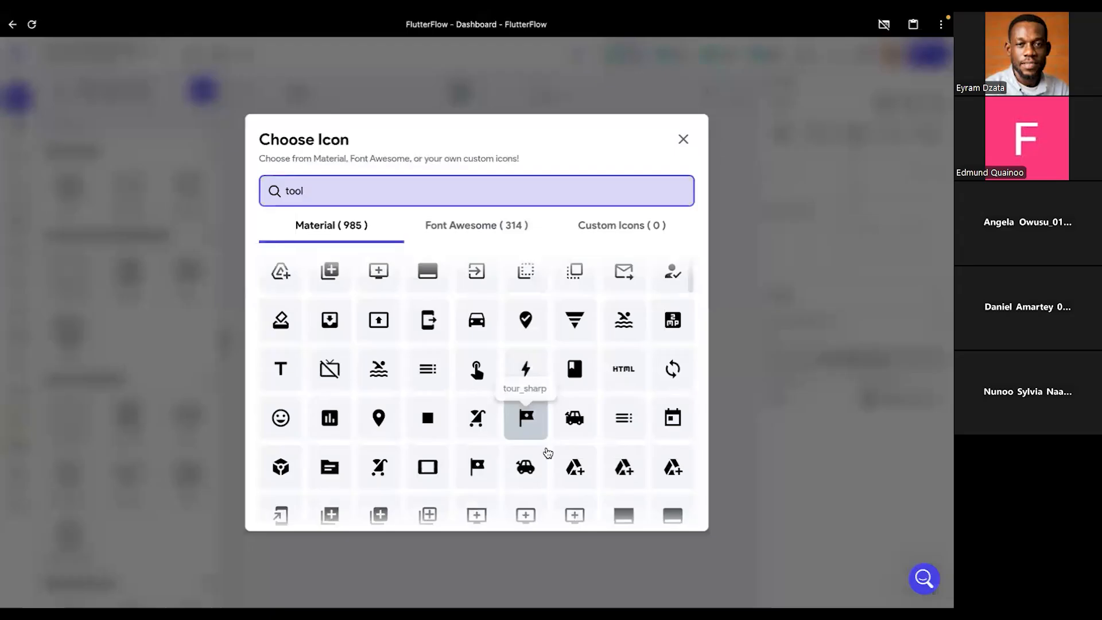
- Search the icon library for "tools" and look through both the Material and Font Awesome sets for a wrench-like icon
left_click(352, 192)
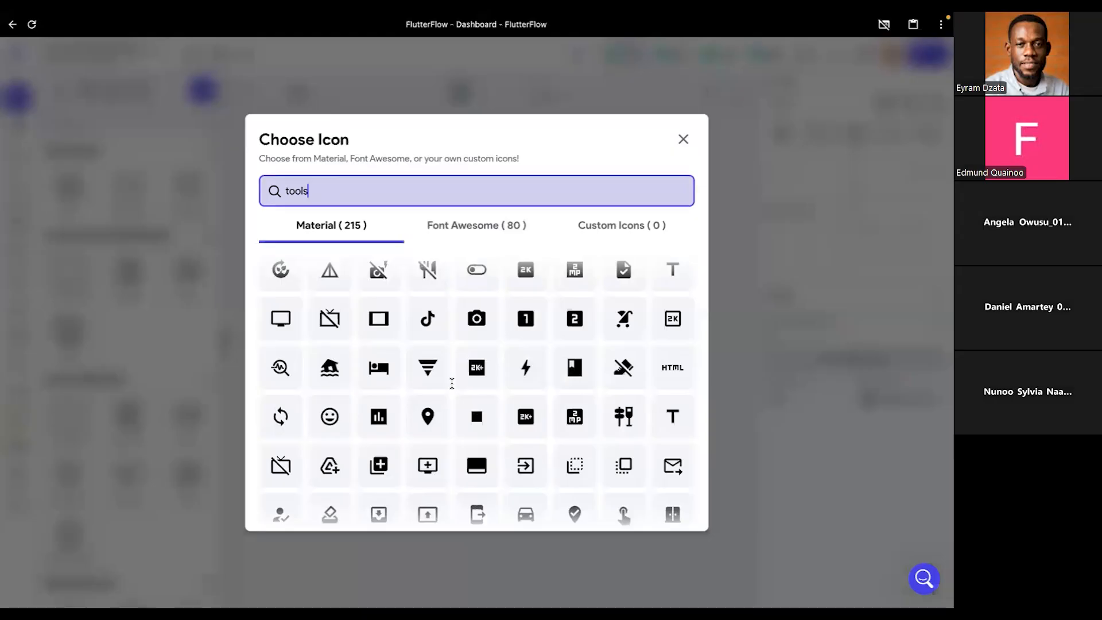
scroll(452, 389, "up", 8)
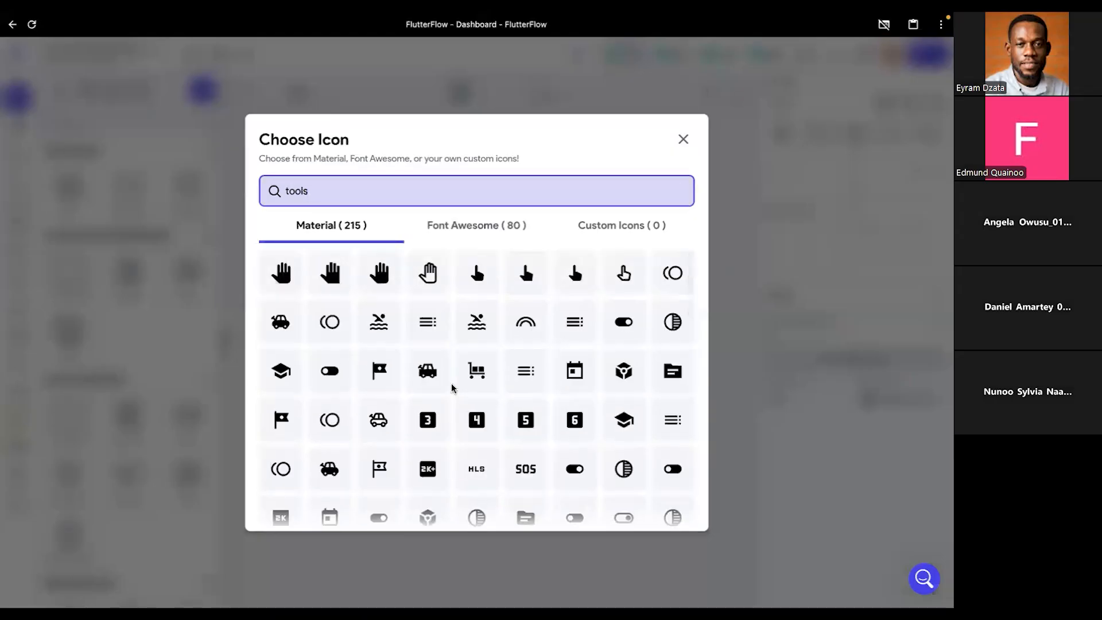
scroll(440, 328, "down", 4)
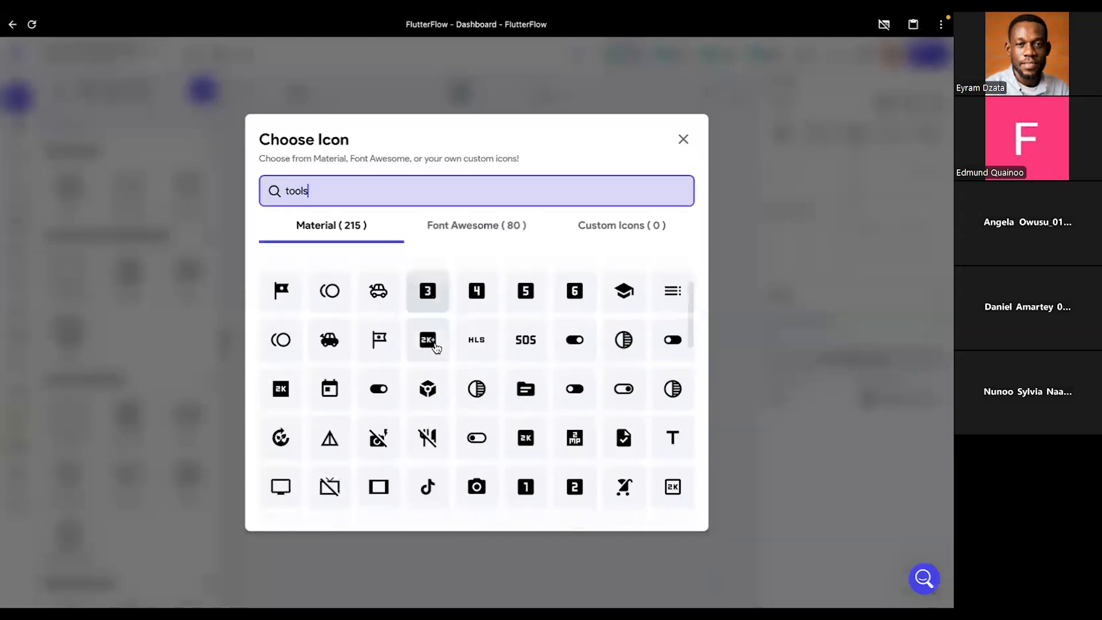
scroll(436, 347, "down", 4)
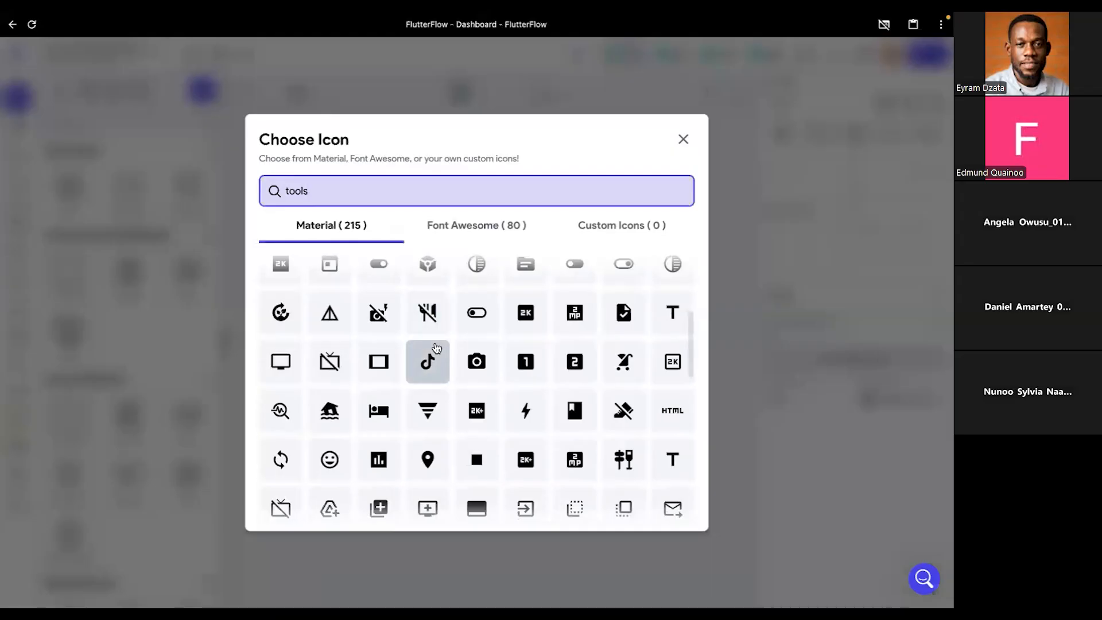
scroll(437, 347, "down", 3)
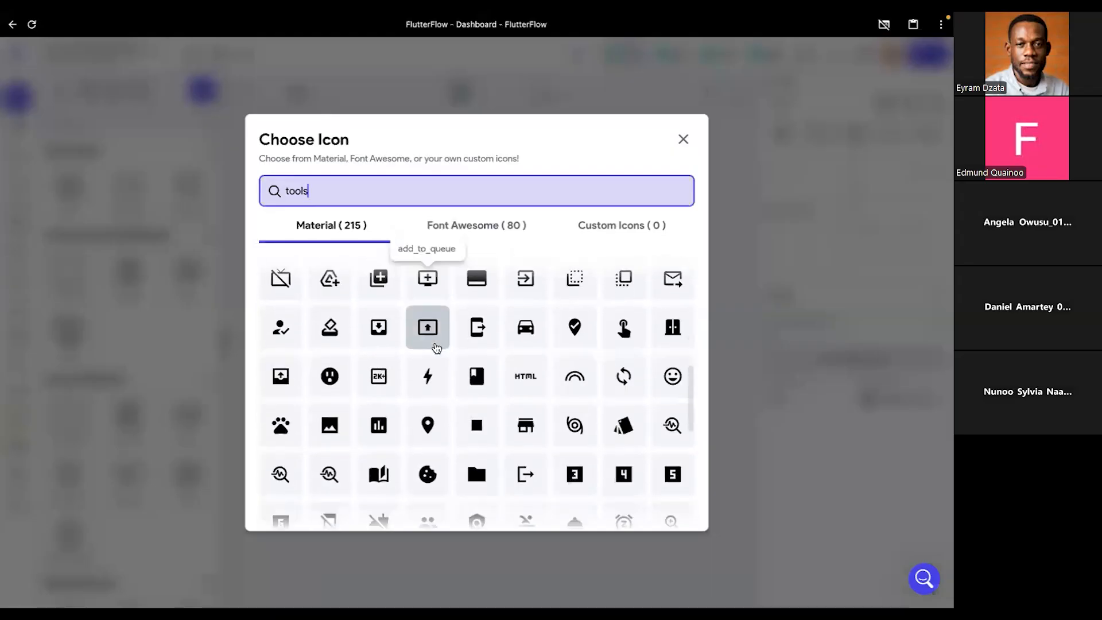
scroll(436, 347, "down", 4)
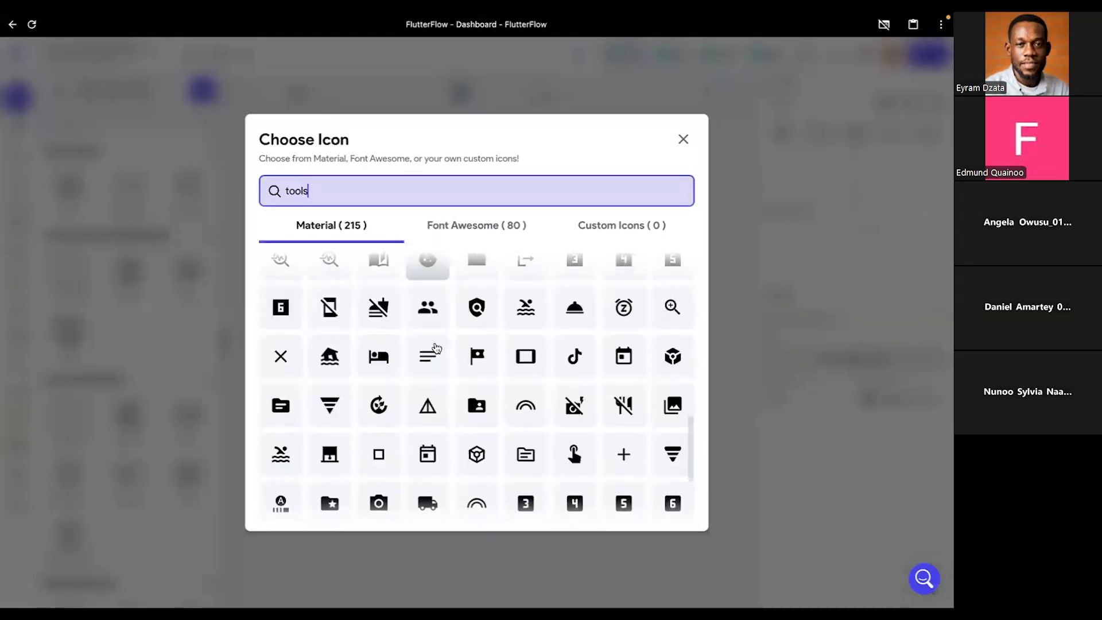
scroll(436, 347, "down", 4)
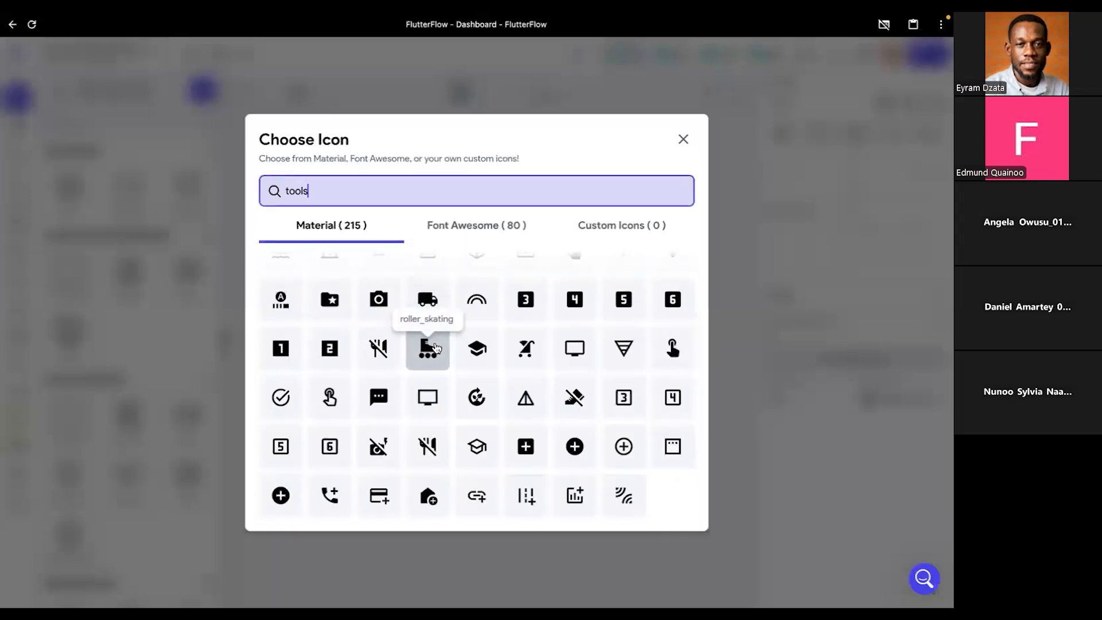
scroll(504, 376, "up", 1)
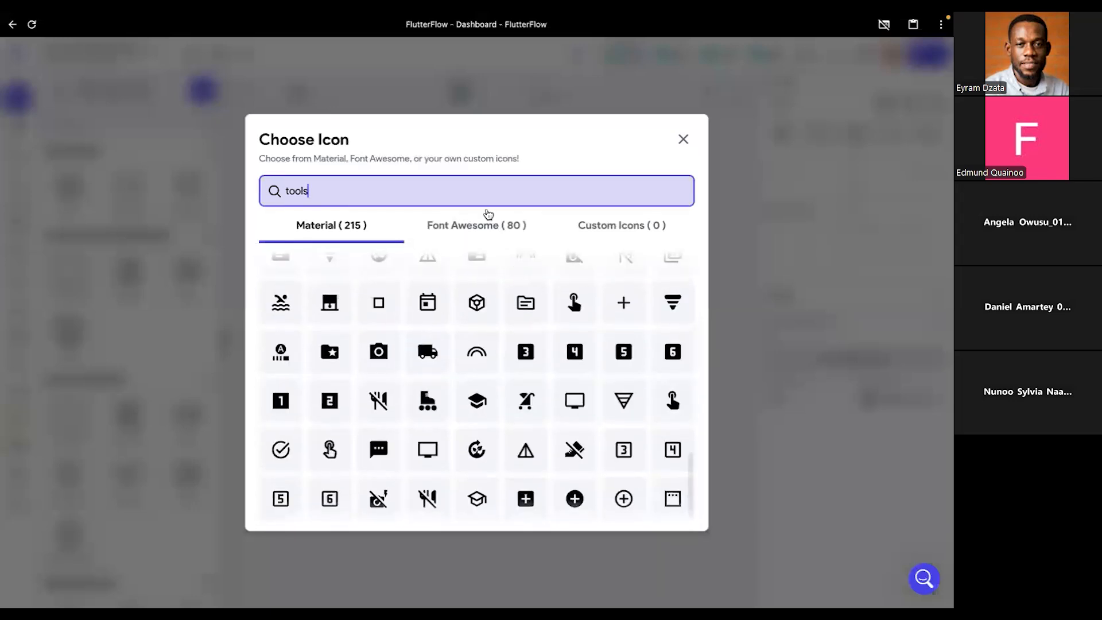
left_click(482, 227)
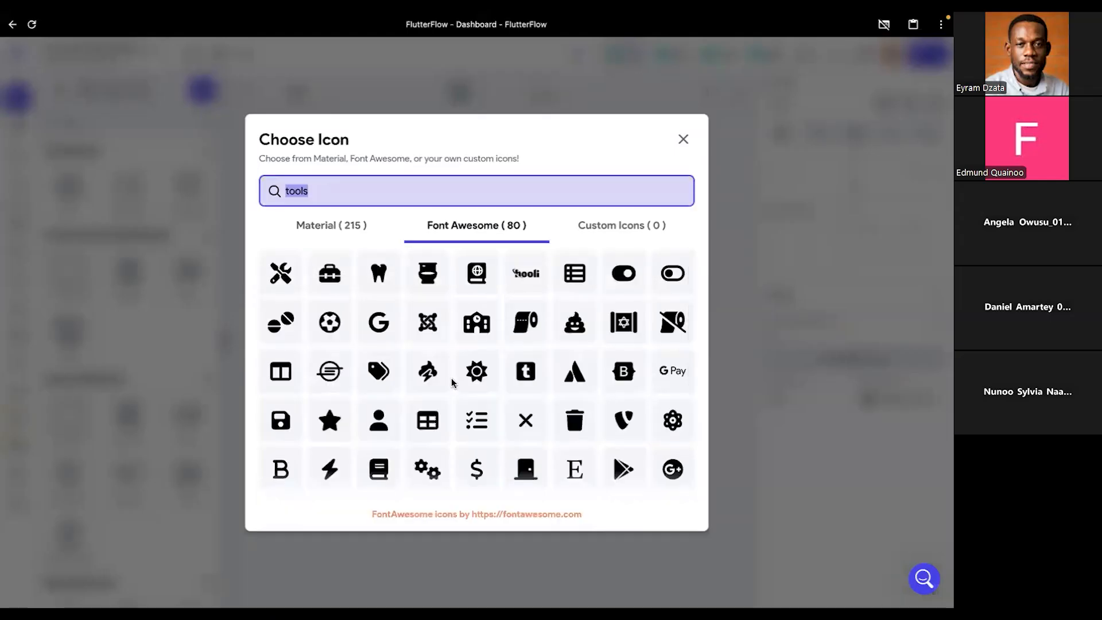
scroll(452, 382, "down", 2)
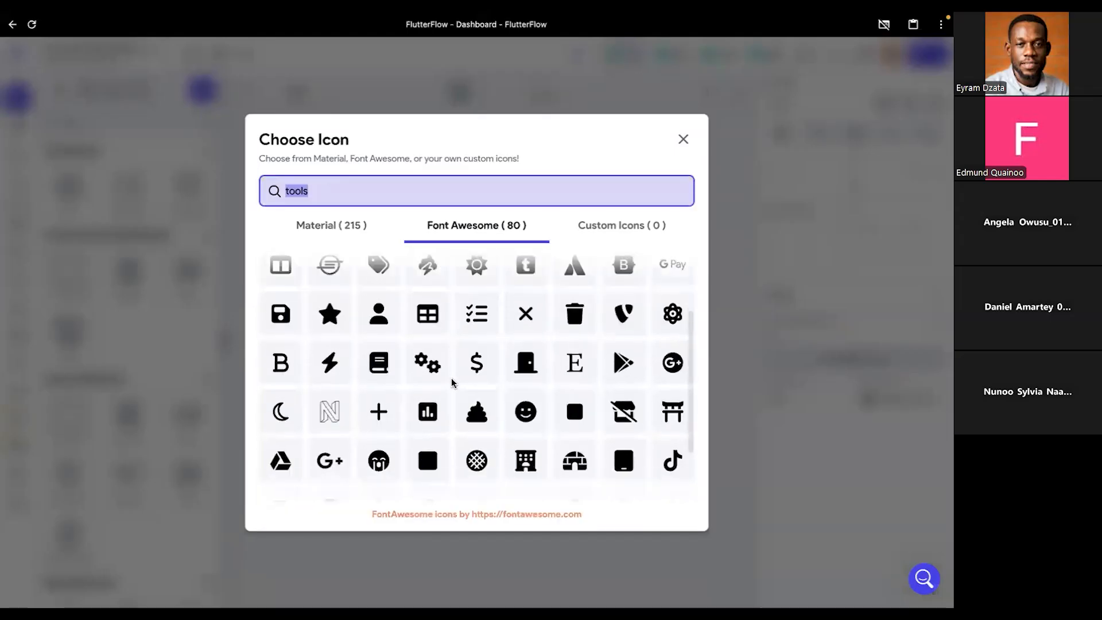
scroll(452, 378, "down", 2)
left_click(340, 227)
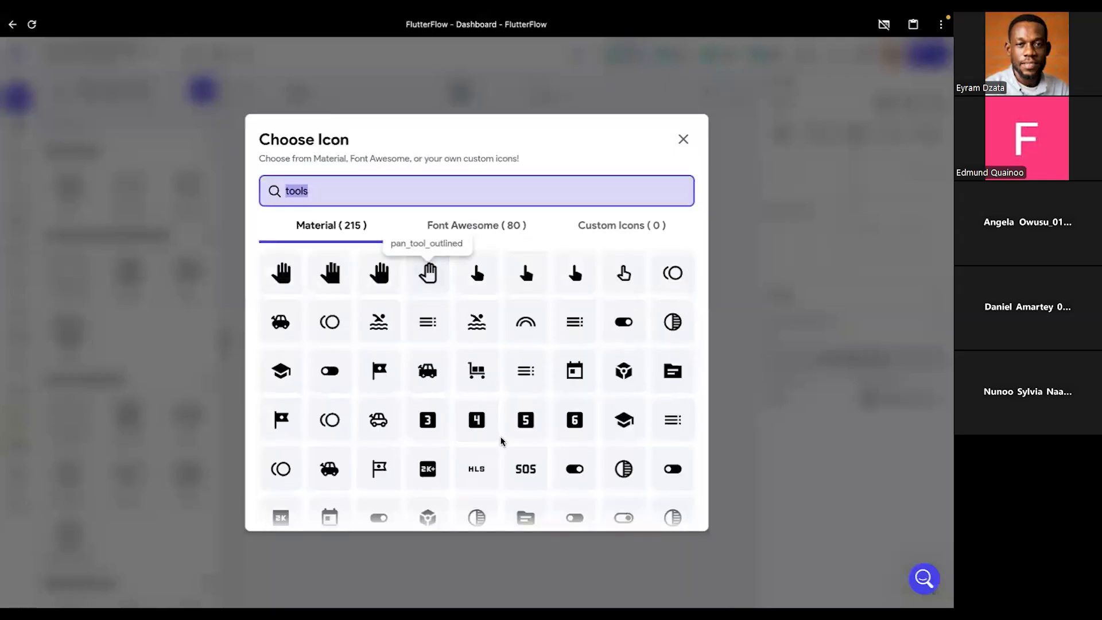
scroll(501, 441, "down", 1)
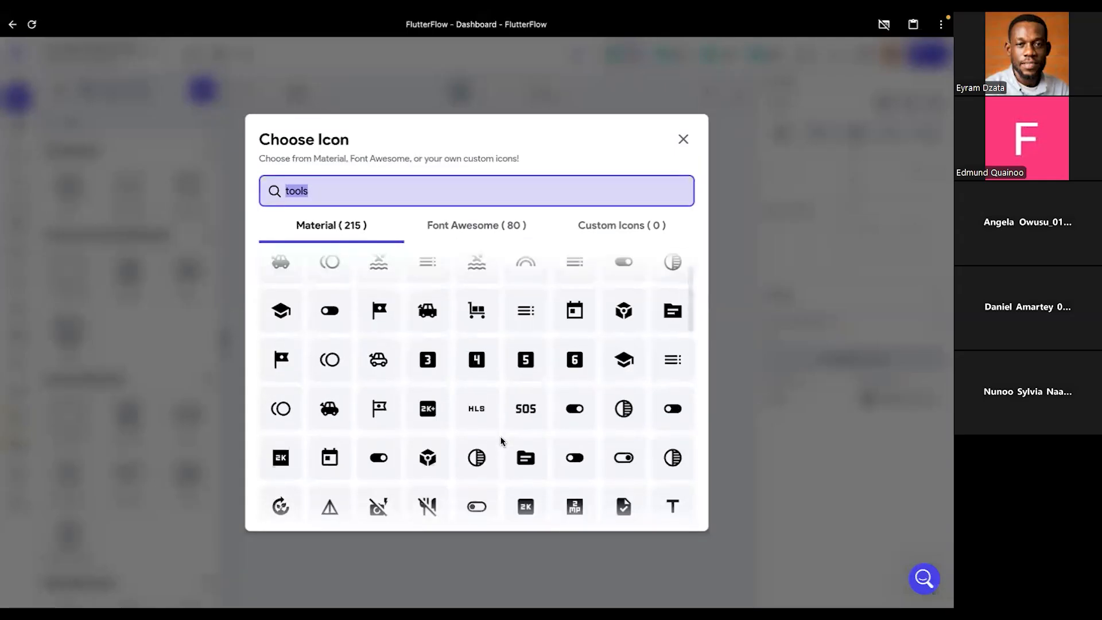
- Switch to Figma, examine the icon on the Splash frame's white tile up close, and return to FlutterFlow
key("ctrl+Right")
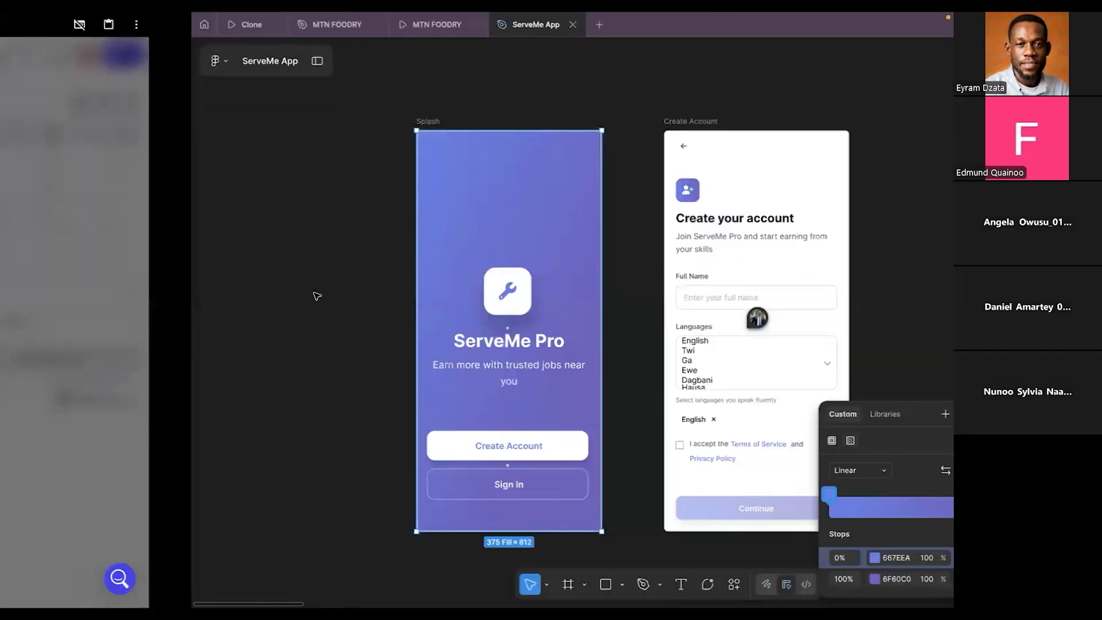
scroll(315, 295, "up", 5)
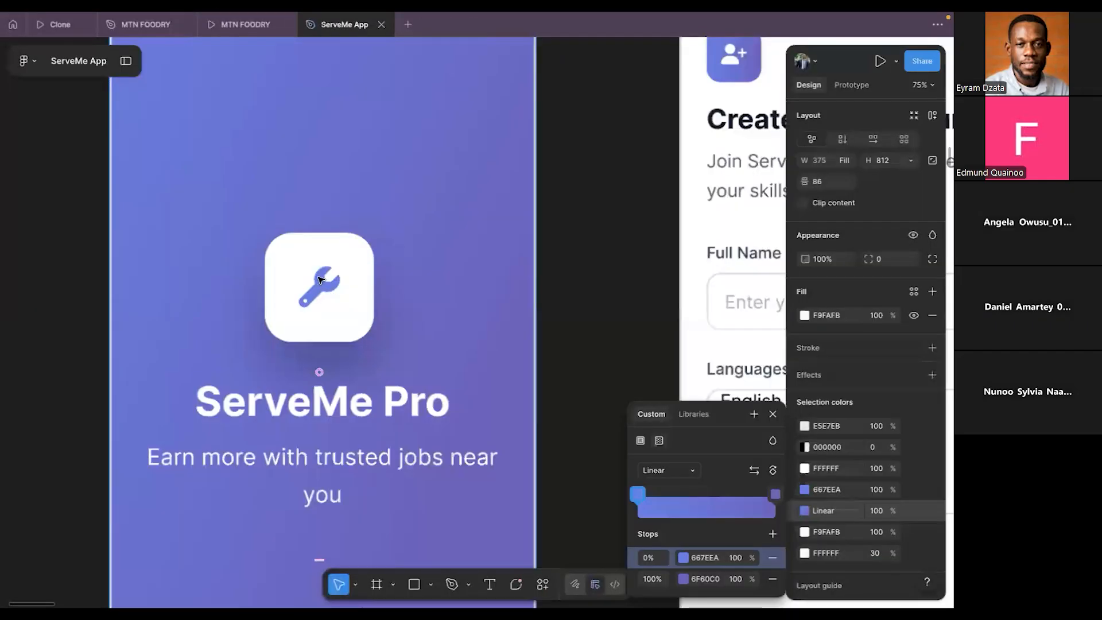
scroll(320, 279, "up", 2)
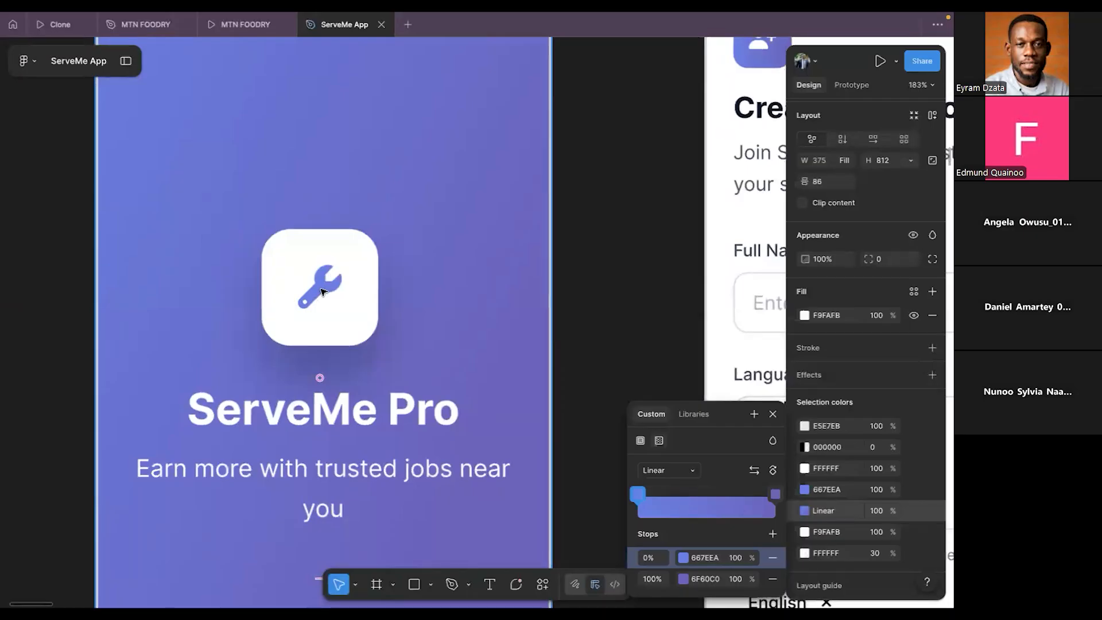
key("super+Tab")
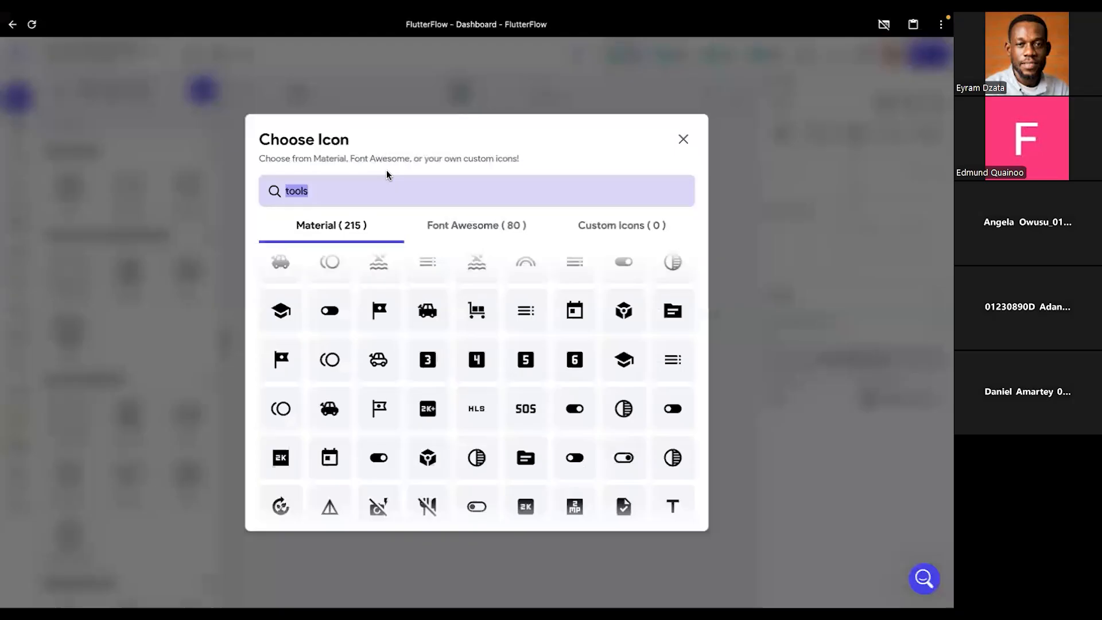
- Search the Material icons for "settings", look through them, and close the icon chooser without picking one
type("settings")
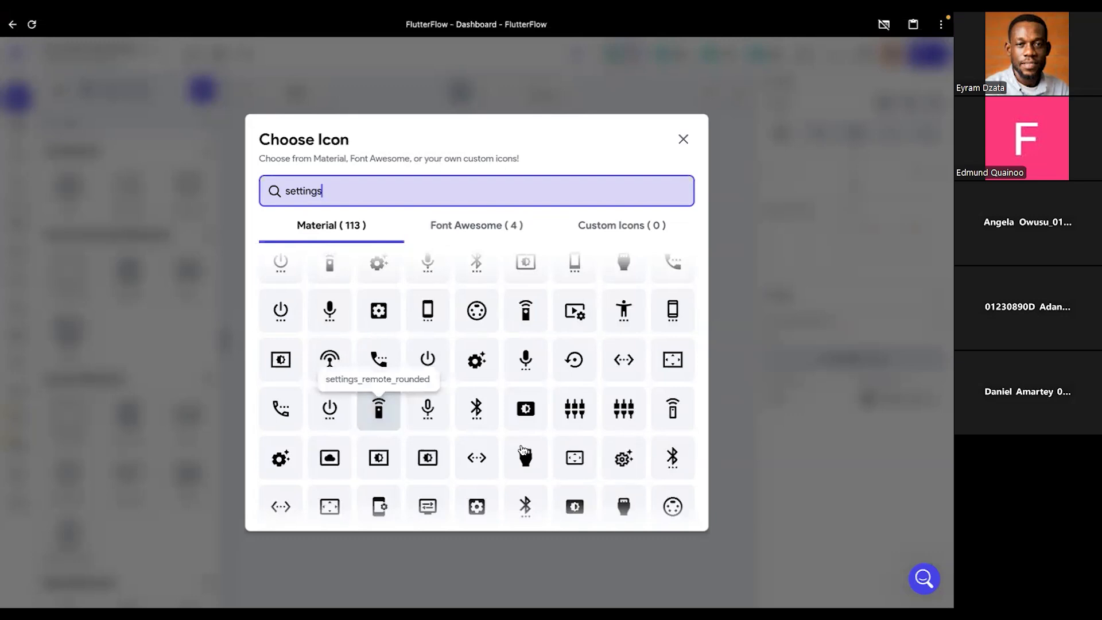
scroll(523, 450, "down", 1)
scroll(522, 449, "down", 2)
scroll(522, 449, "down", 2)
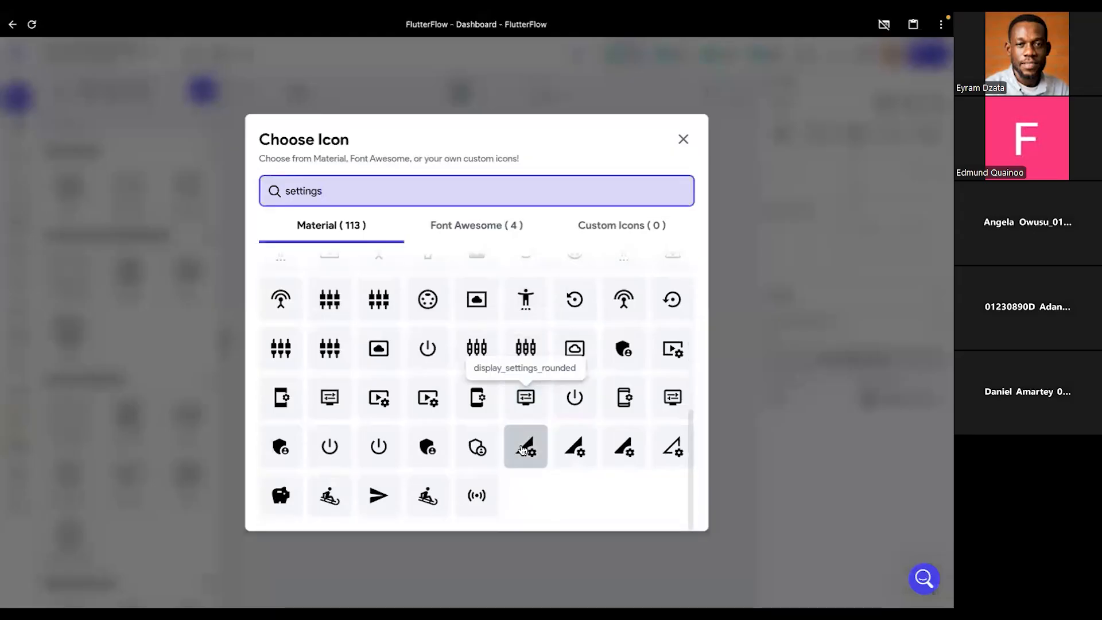
scroll(522, 449, "up", 3)
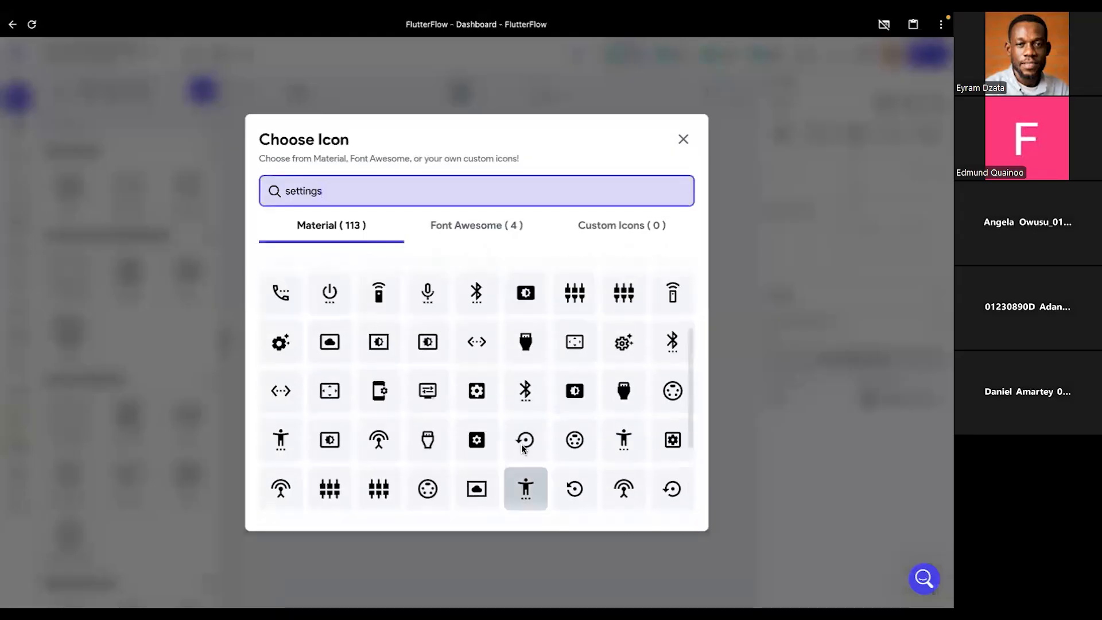
scroll(523, 450, "up", 3)
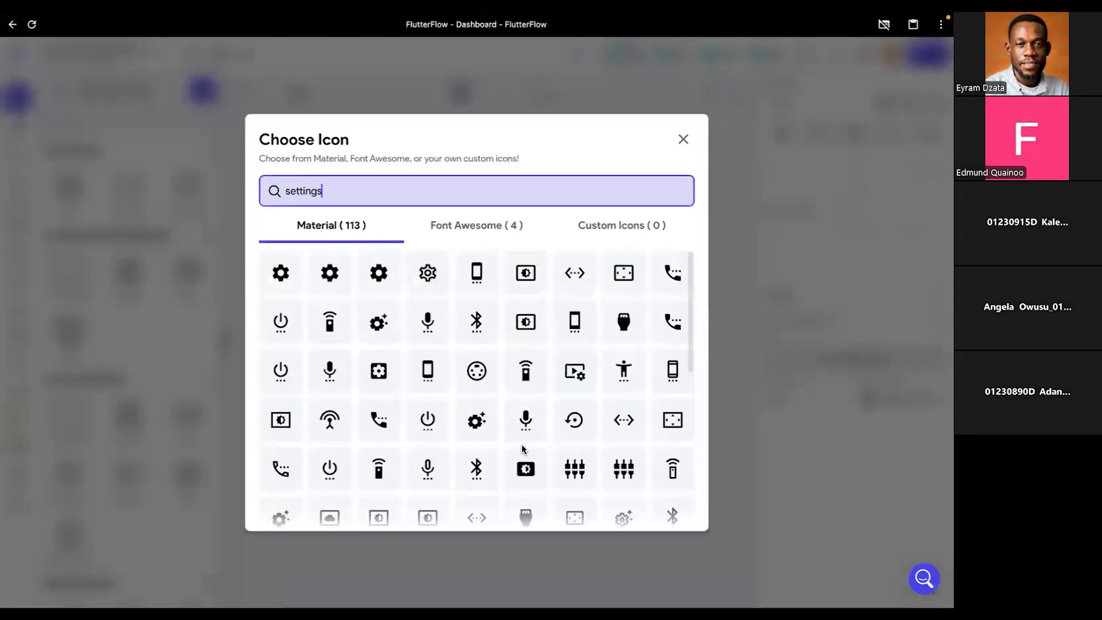
double_click(371, 199)
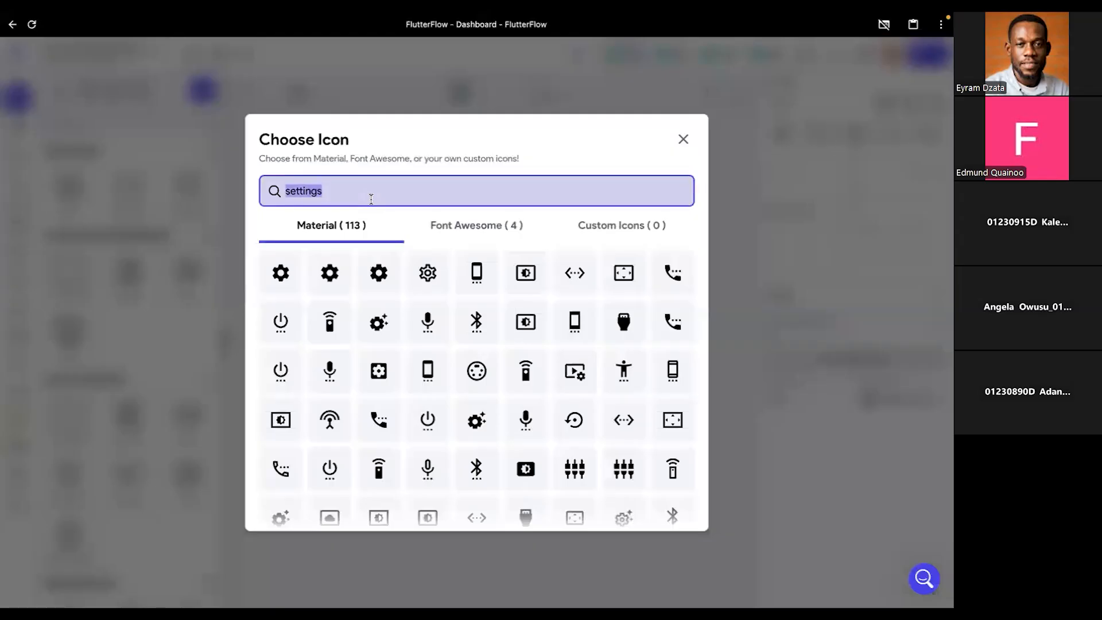
left_click(684, 140)
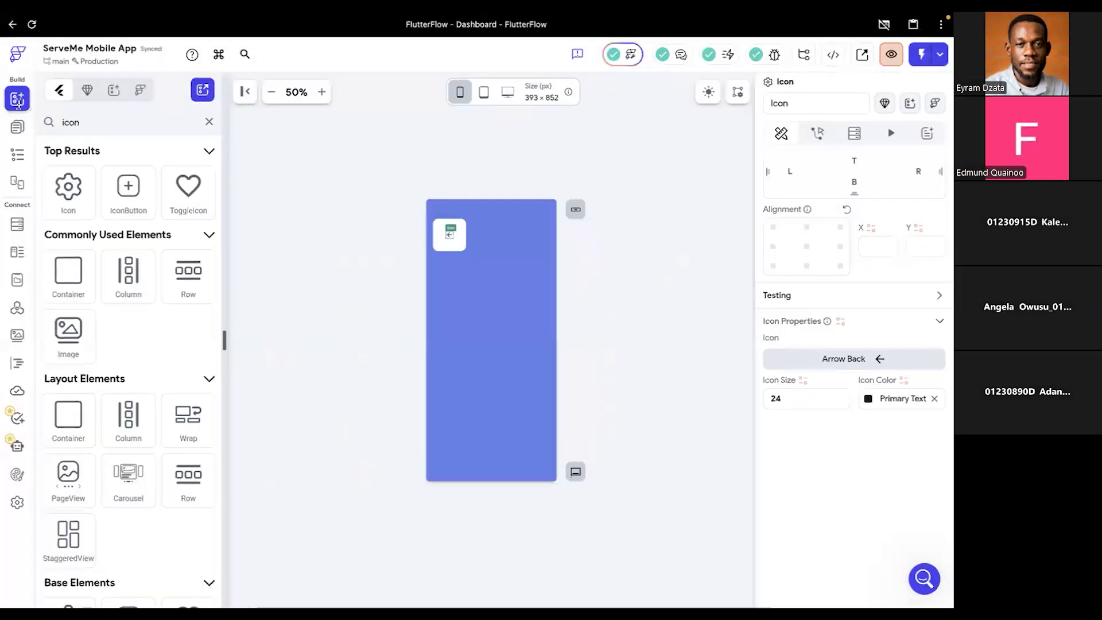
- Open the SplashScreen page and examine the icon properties of the Icon widget in its white tile
left_click(17, 155)
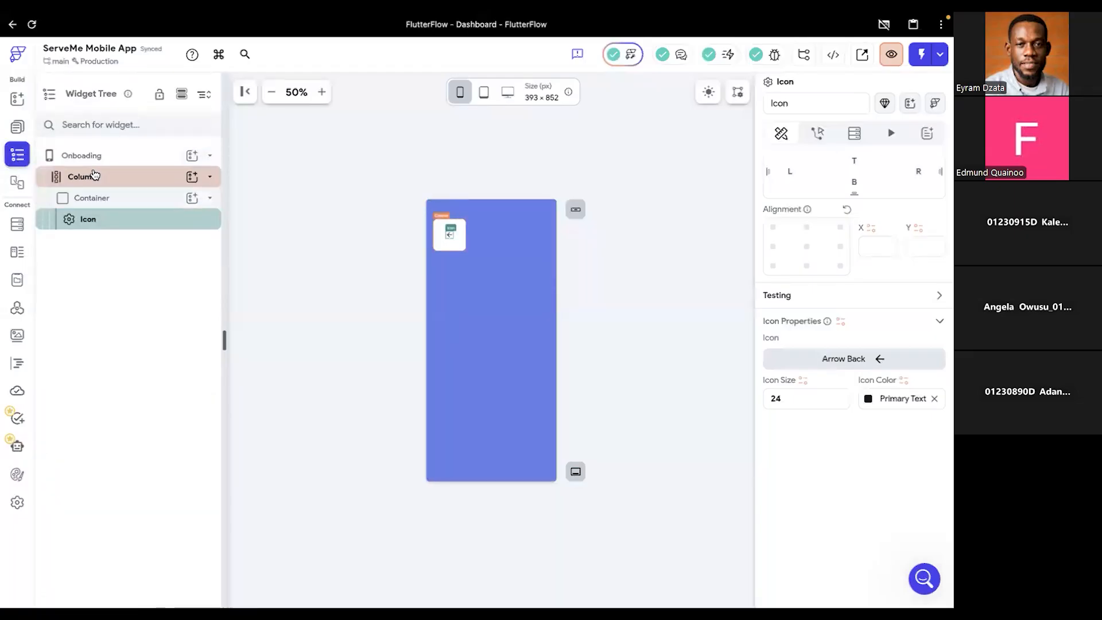
left_click(149, 155)
left_click(212, 158)
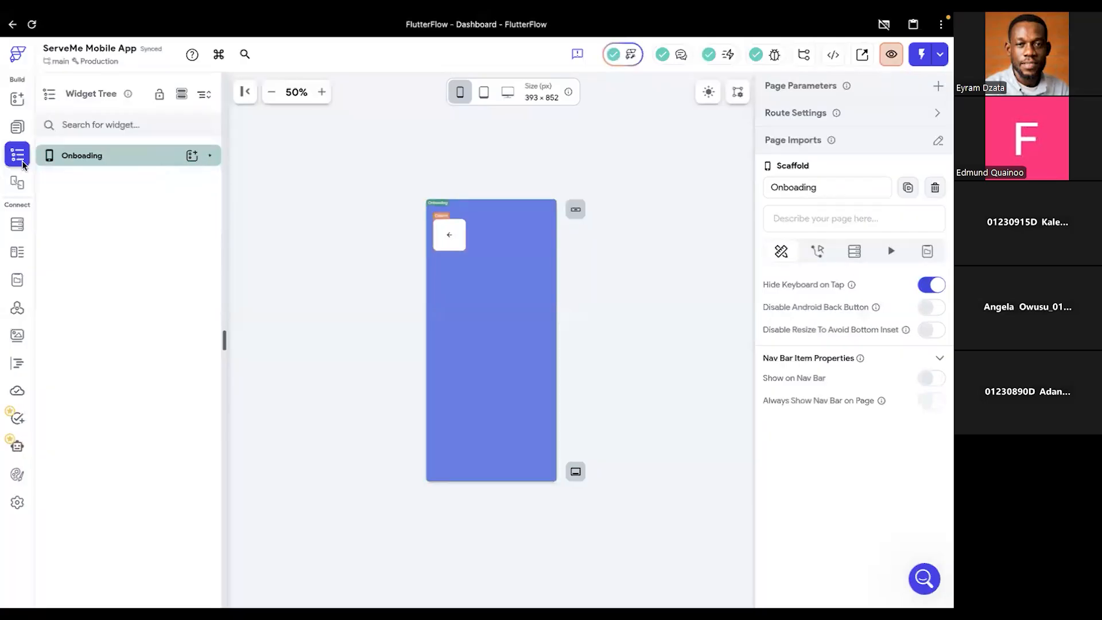
left_click(17, 128)
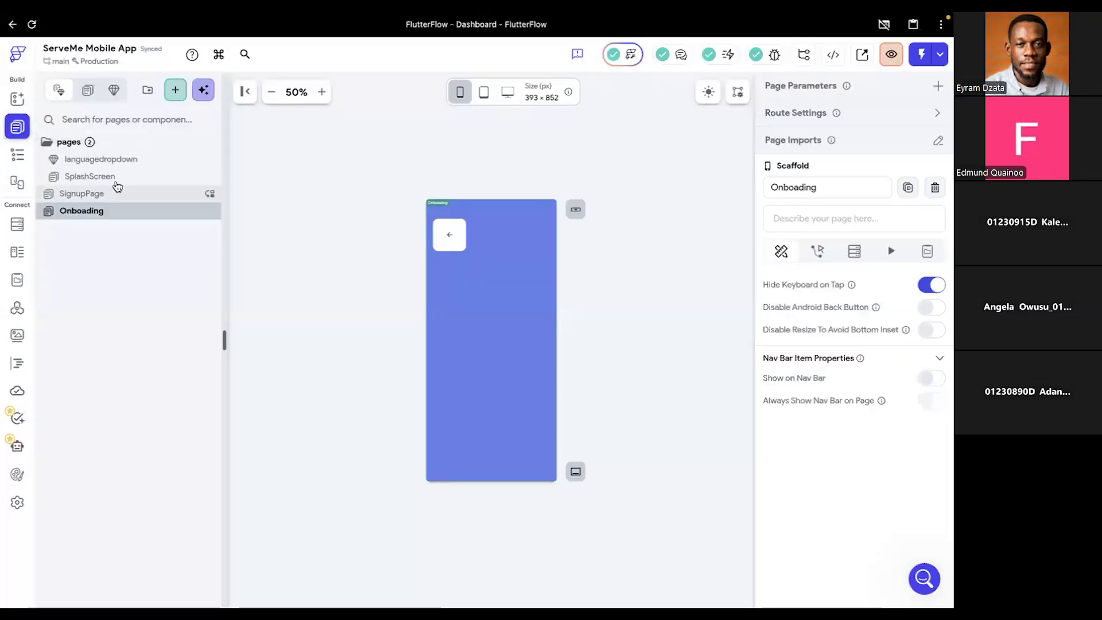
left_click(111, 178)
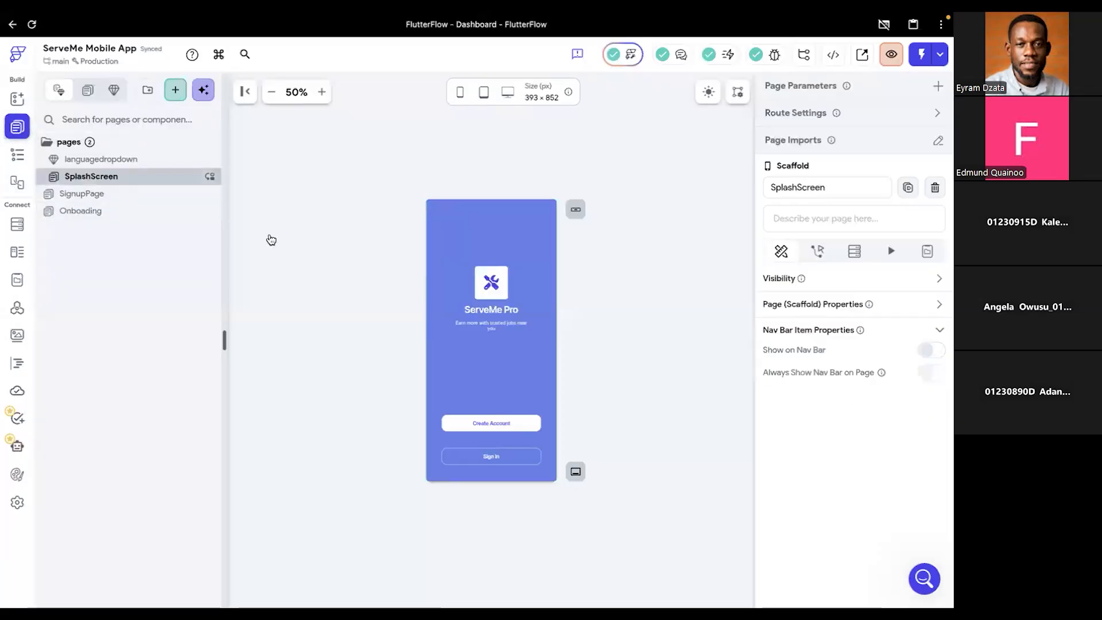
left_click(492, 288)
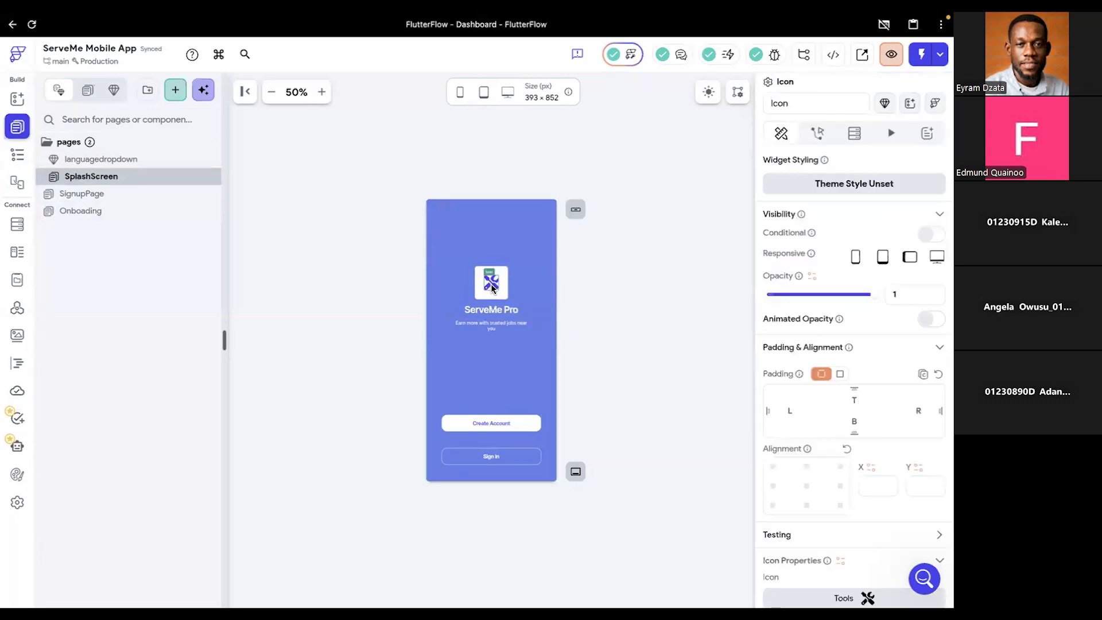
scroll(870, 519, "down", 2)
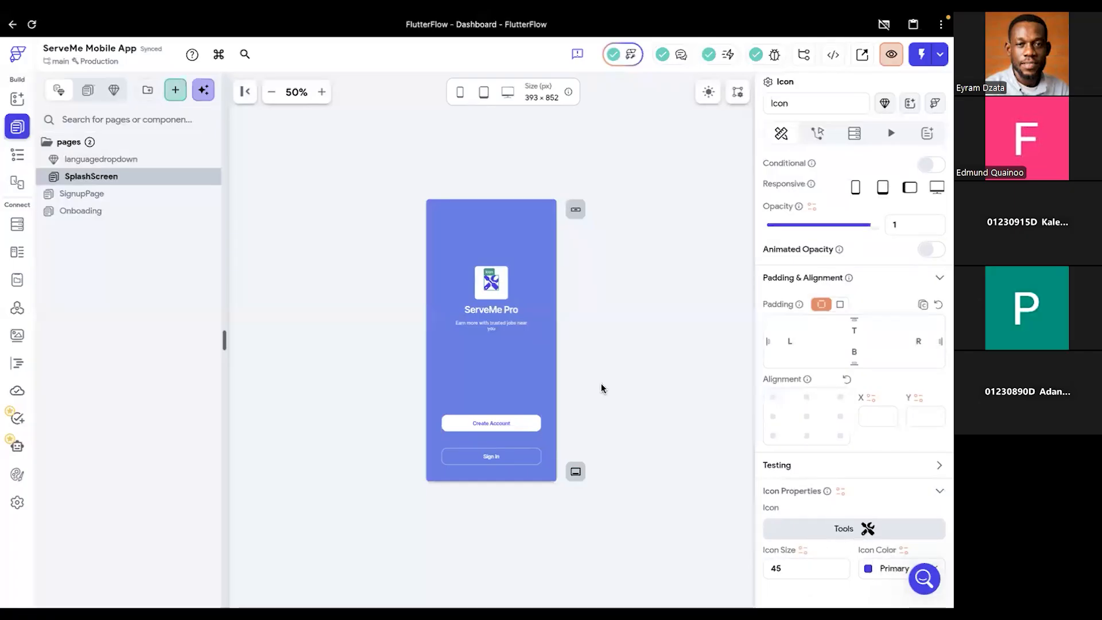
- Replace the arrow icon in the Onboading page's white tile with the Font Awesome tools icon, searching for "tools"
left_click(81, 212)
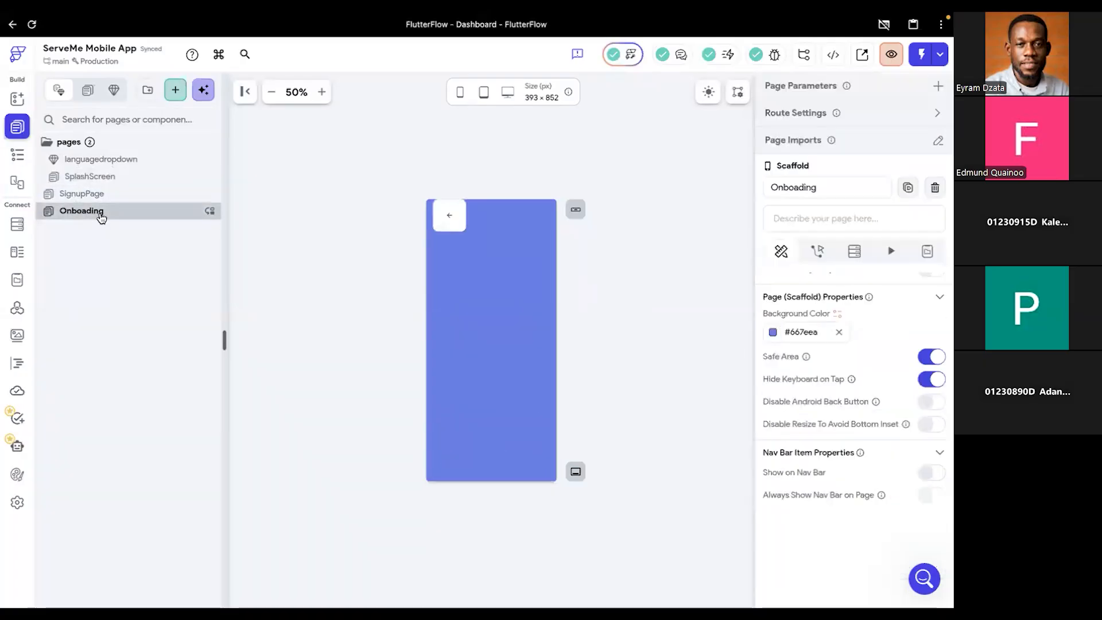
left_click(450, 219)
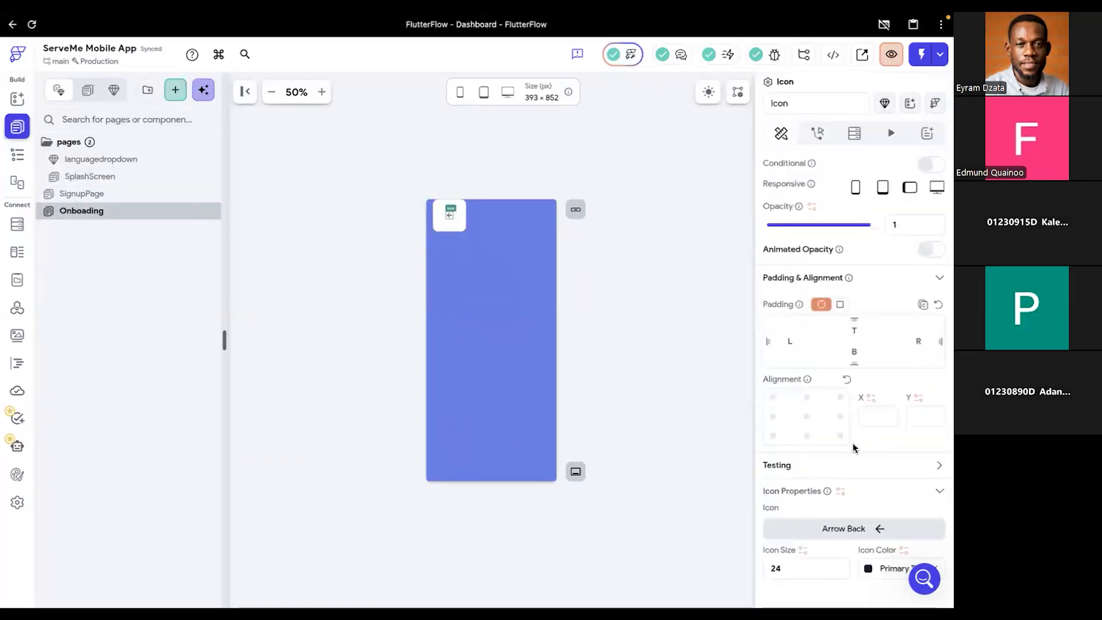
left_click(859, 528)
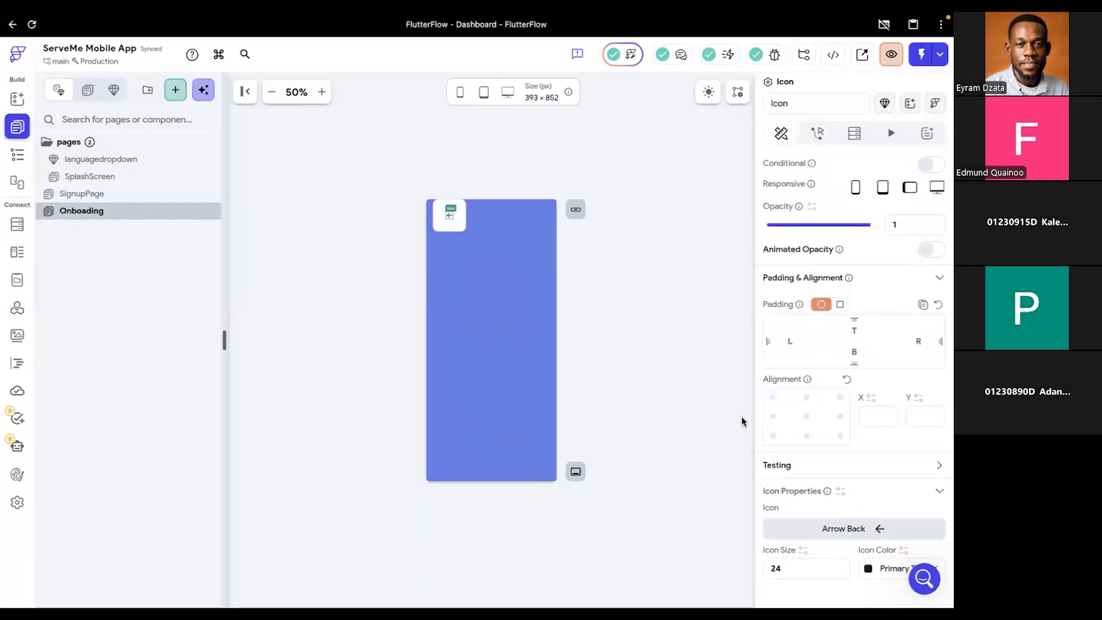
type("tools")
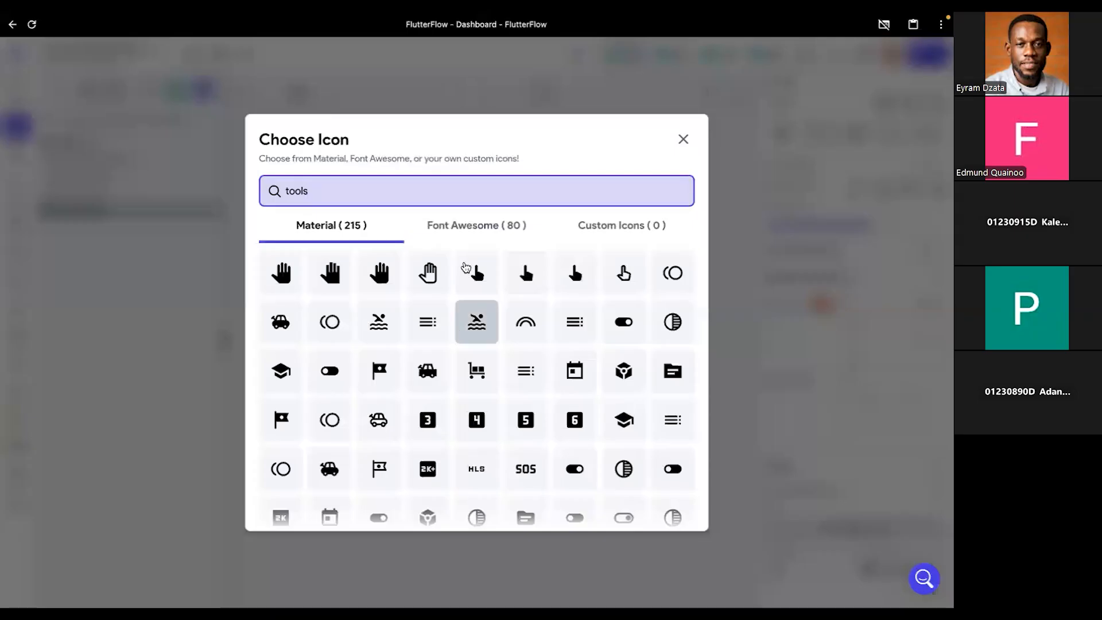
left_click(482, 228)
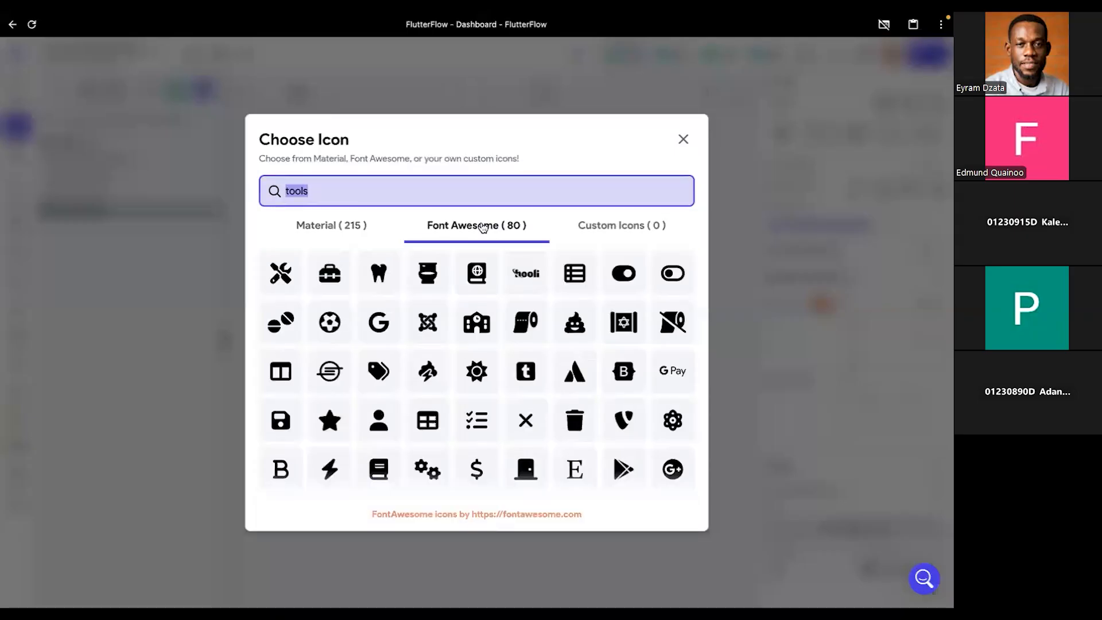
left_click(282, 275)
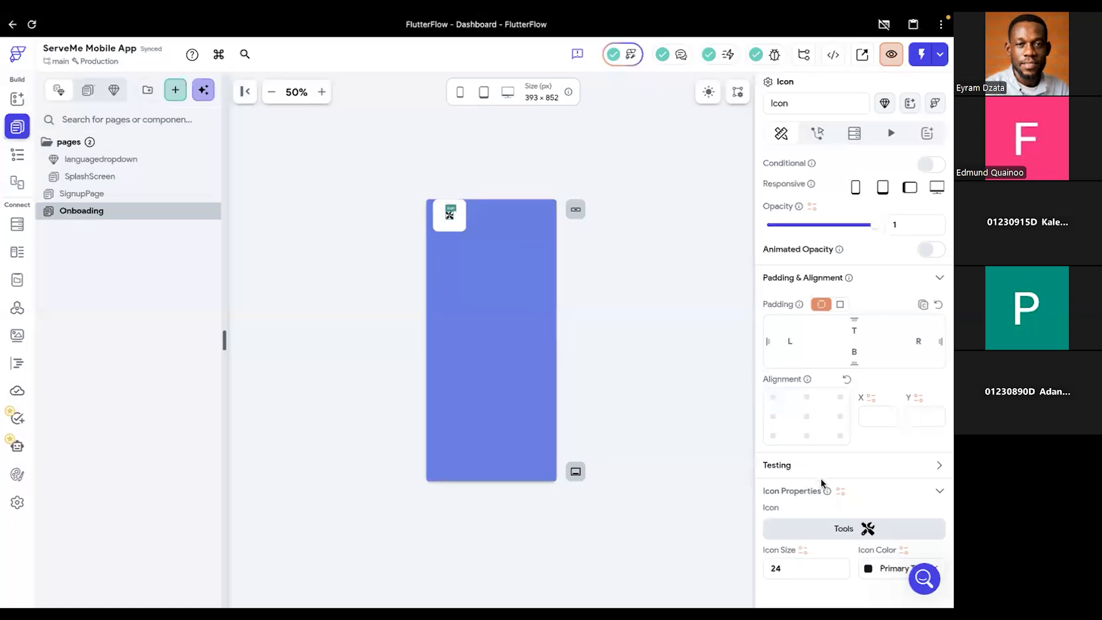
- Set the tools icon's size to 35 and its color to the Primary theme color
left_click(785, 567)
key("BackSpace")
key("BackSpace")
type("30")
key("BackSpace")
type("5")
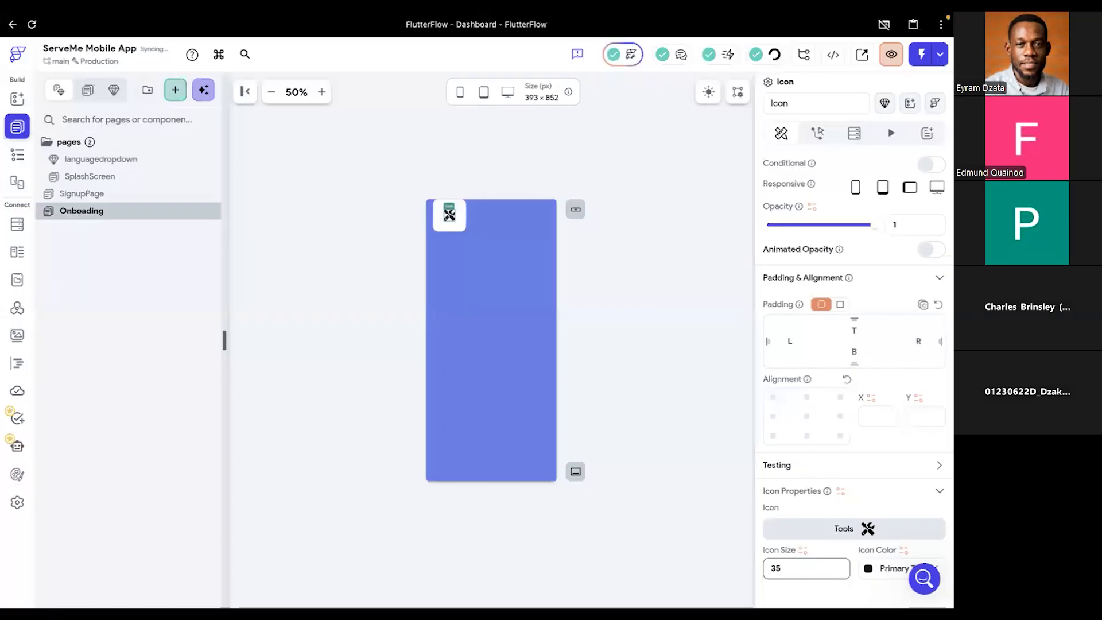
left_click(870, 570)
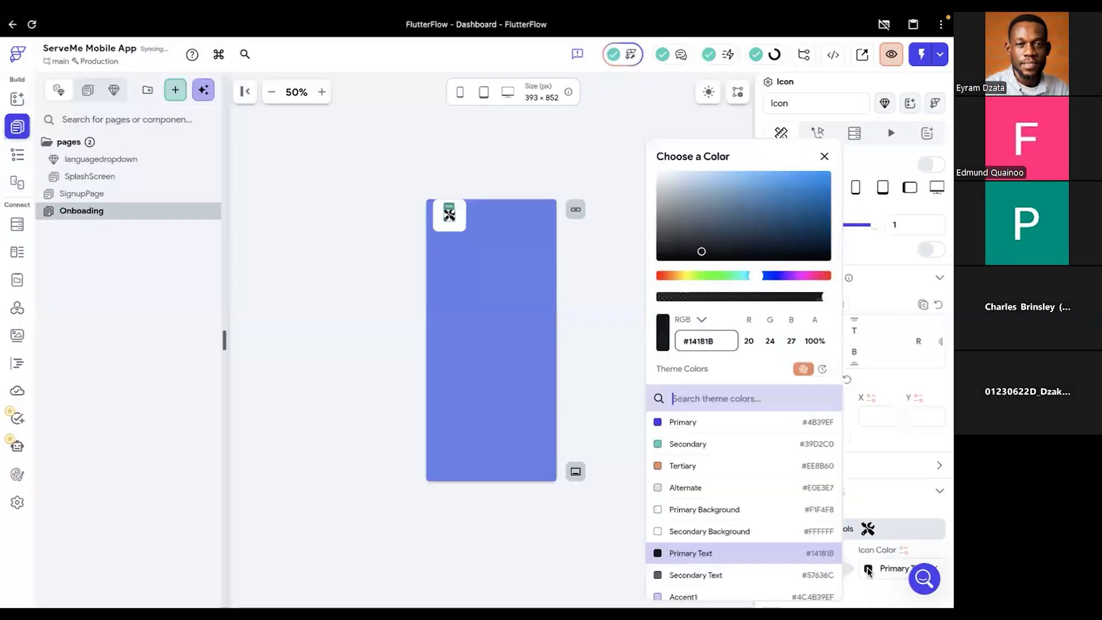
left_click(683, 423)
left_click(521, 336)
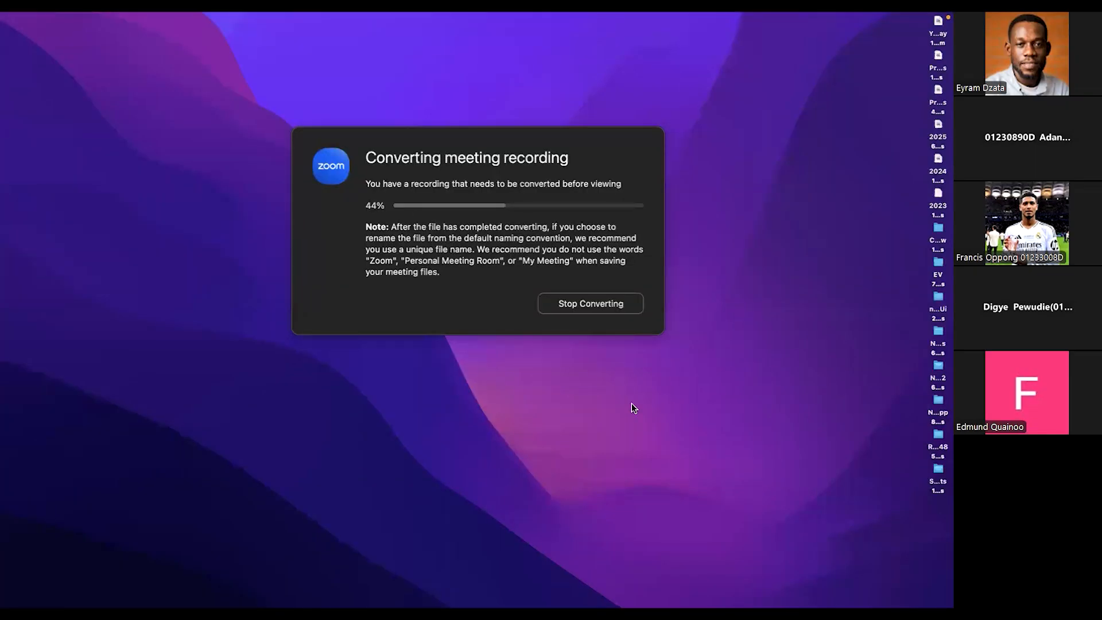
- Return to the FlutterFlow browser window and switch from the SplashScreen page to the Onboading page
key("ctrl+Right")
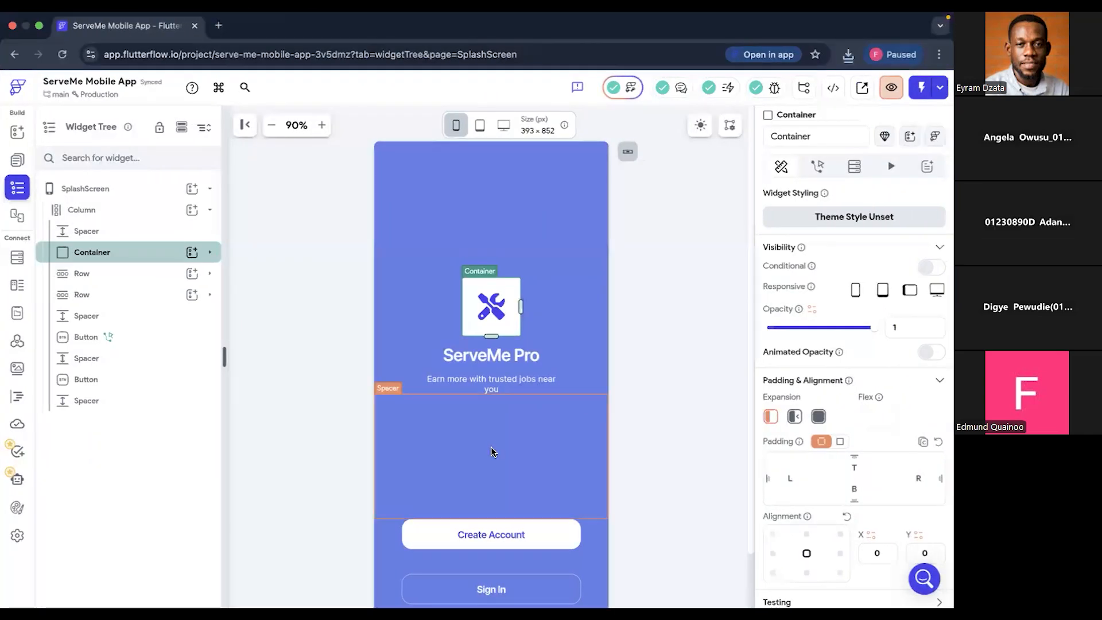
left_click(18, 188)
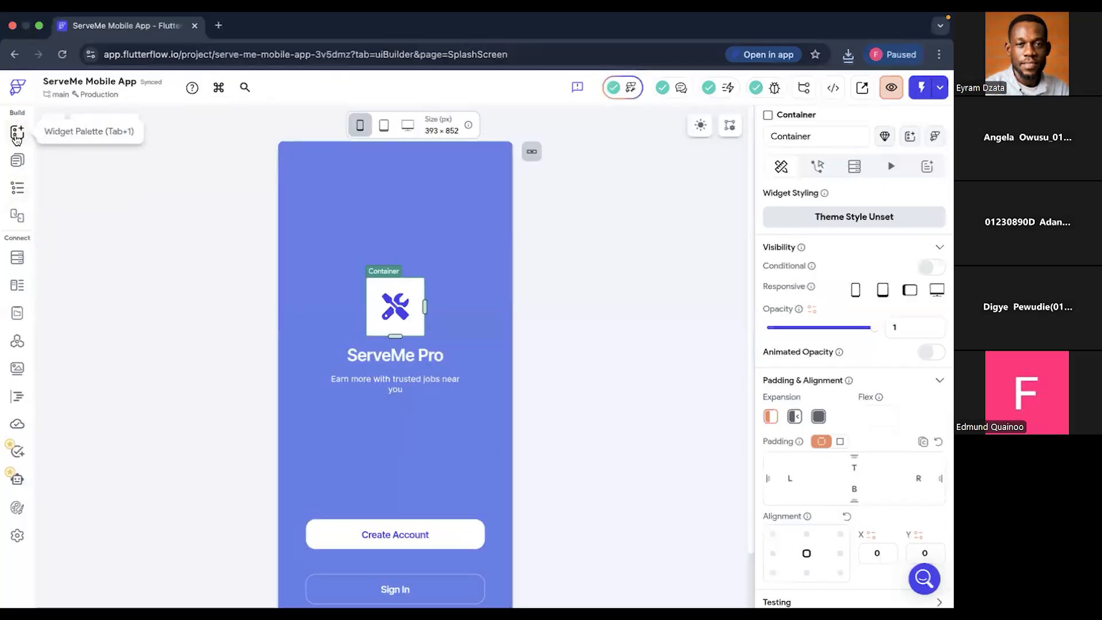
left_click(17, 135)
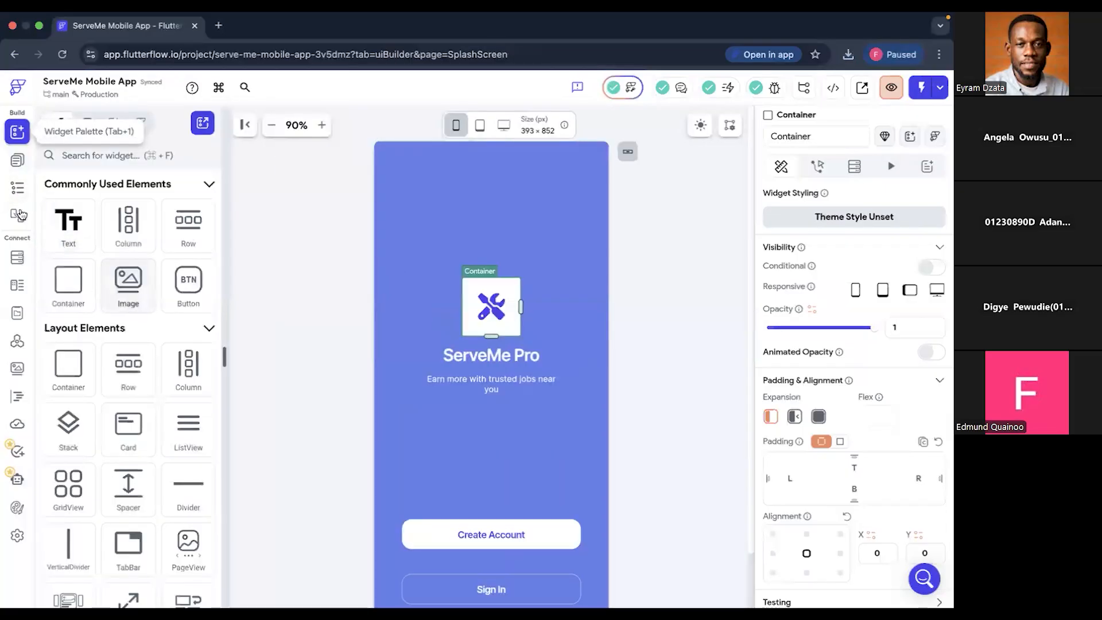
left_click(15, 194)
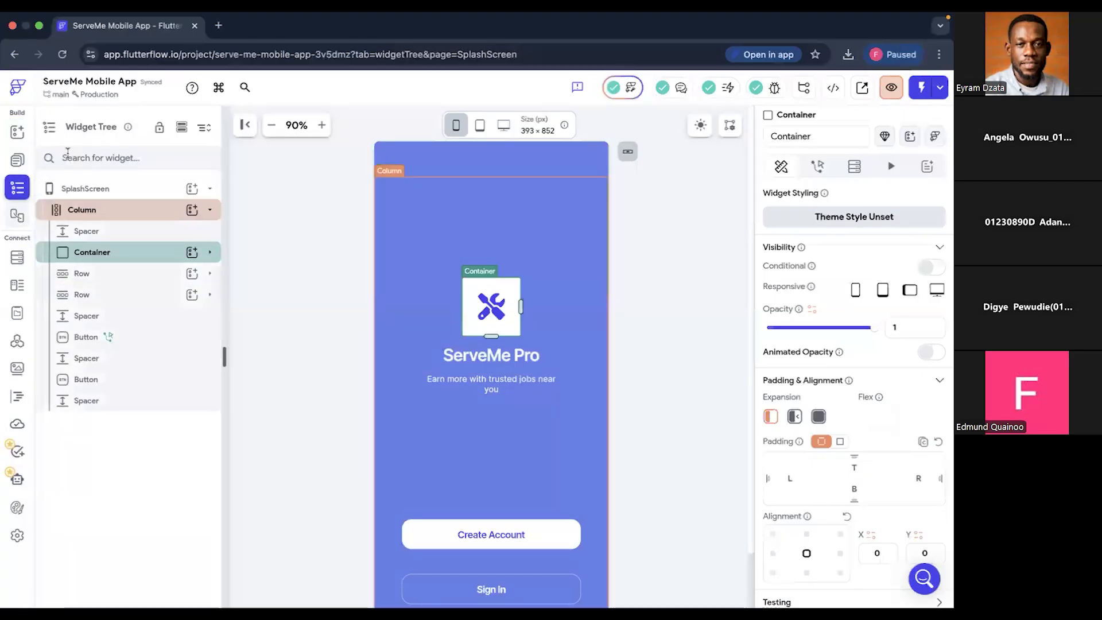
left_click(210, 190)
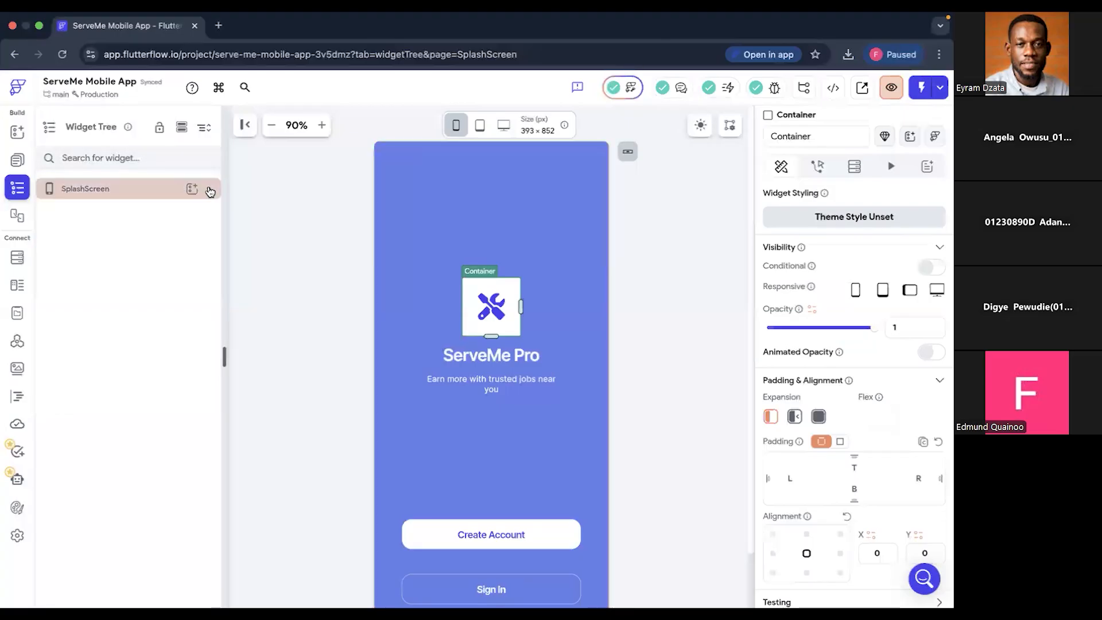
left_click(18, 162)
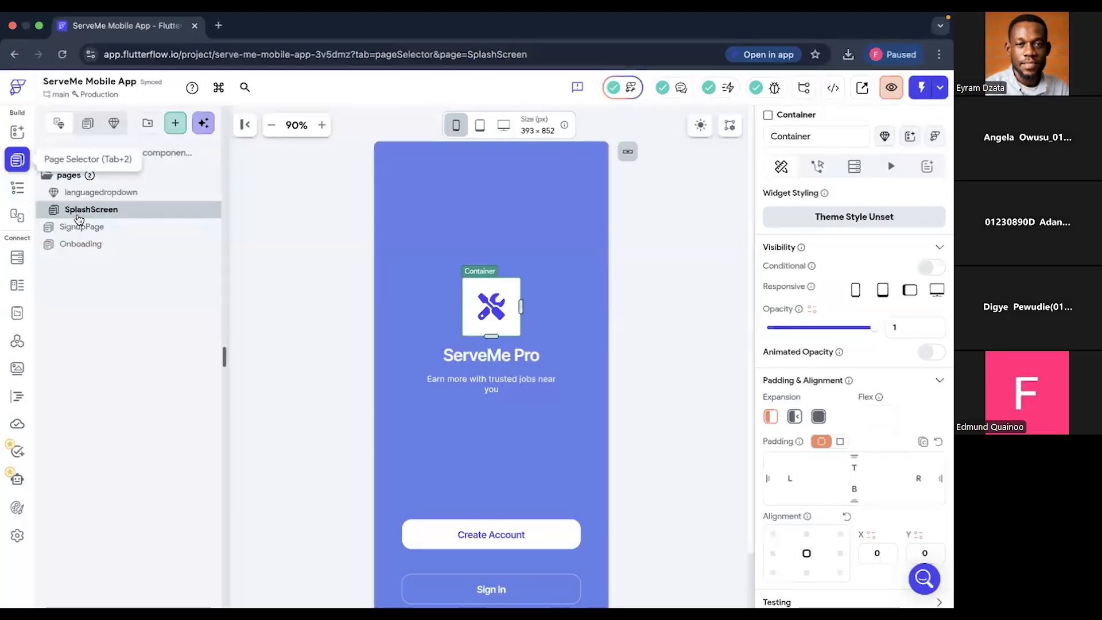
left_click(75, 246)
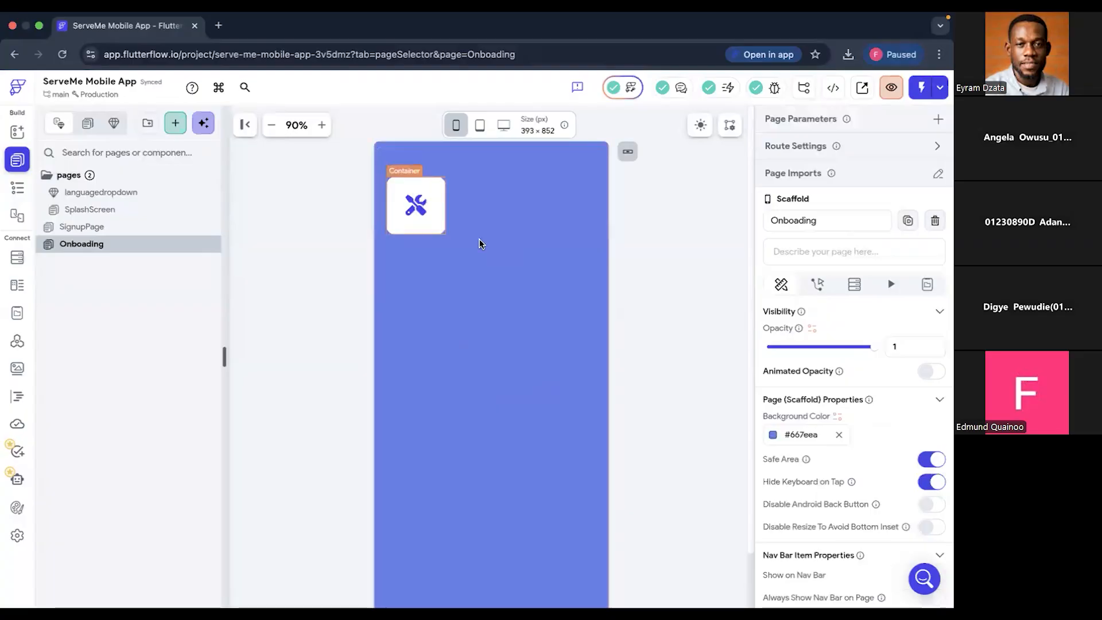
- Make the white tile's Container flexible in its expansion setting and look through its remaining properties
left_click(430, 222)
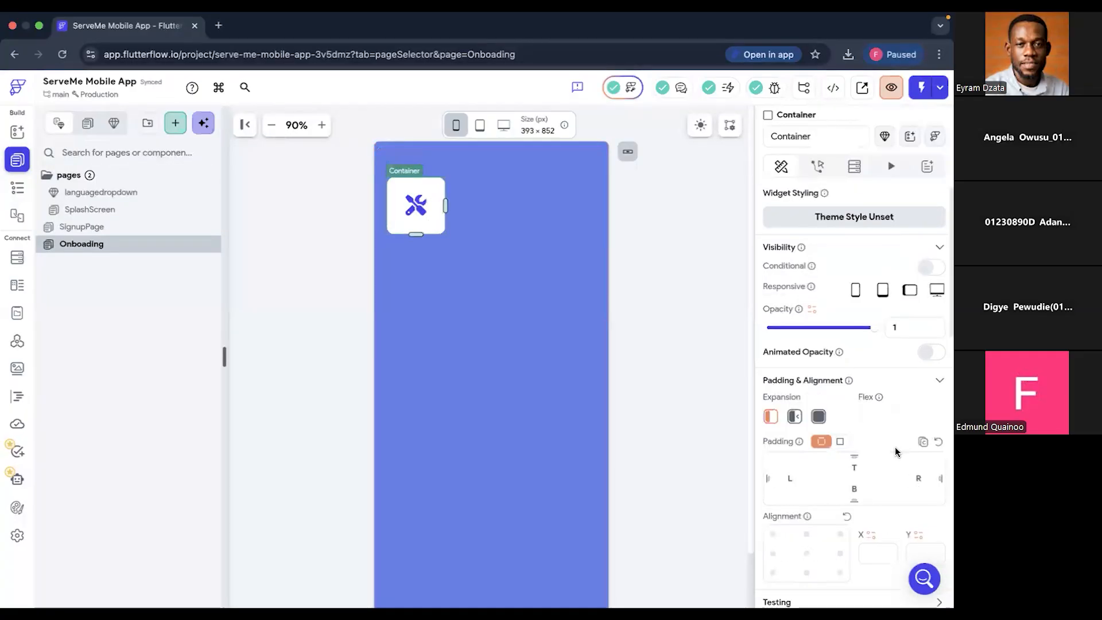
scroll(895, 447, "down", 3)
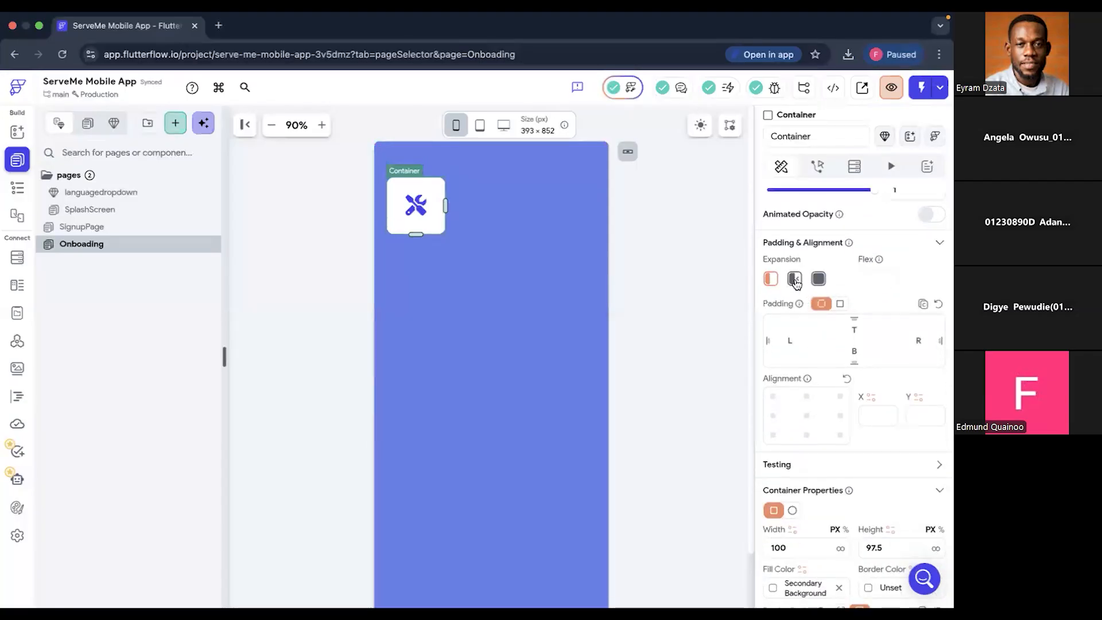
left_click(796, 281)
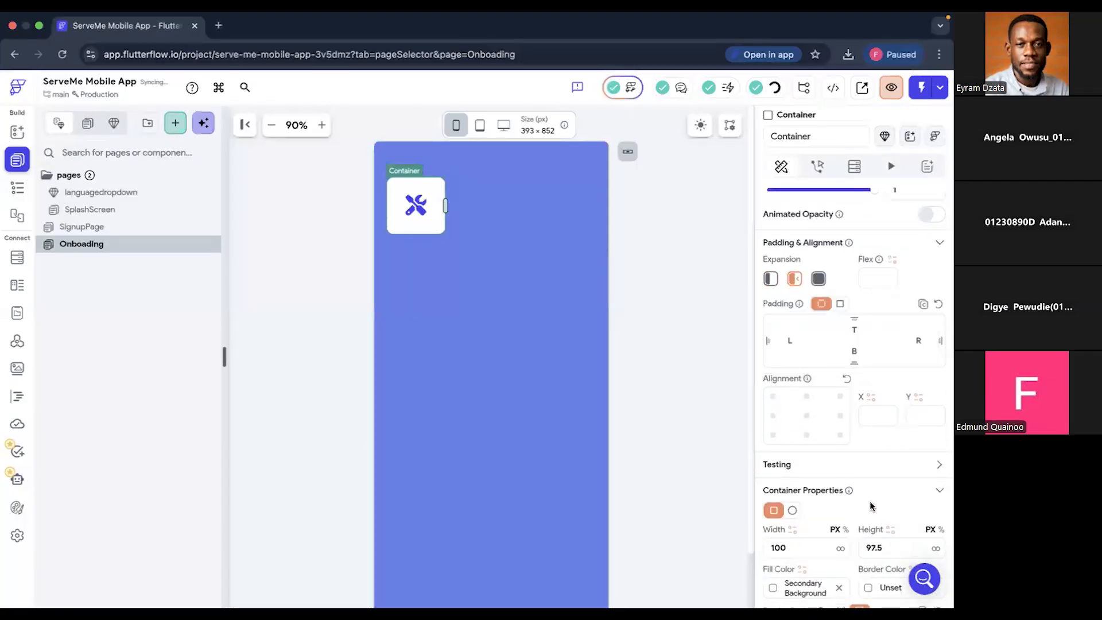
scroll(870, 505, "down", 3)
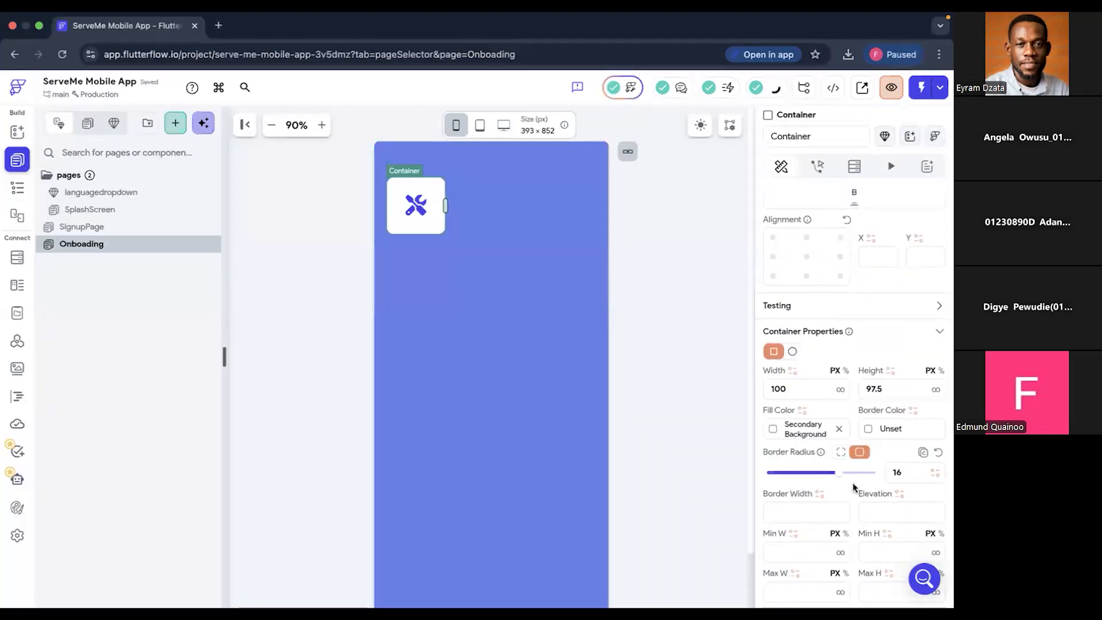
scroll(853, 487, "down", 4)
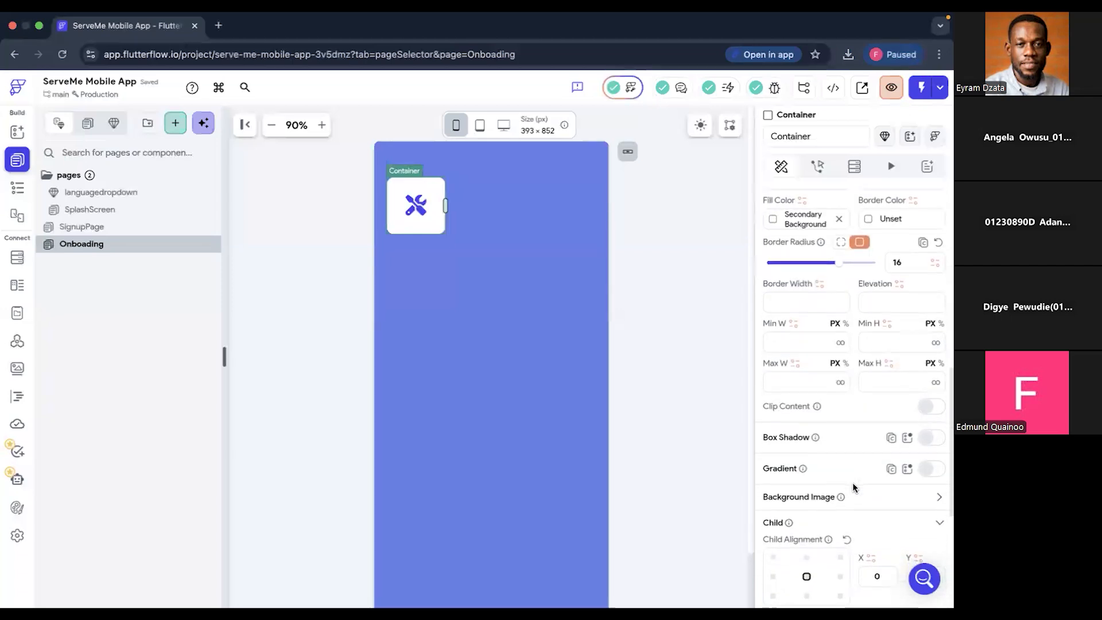
scroll(853, 487, "down", 2)
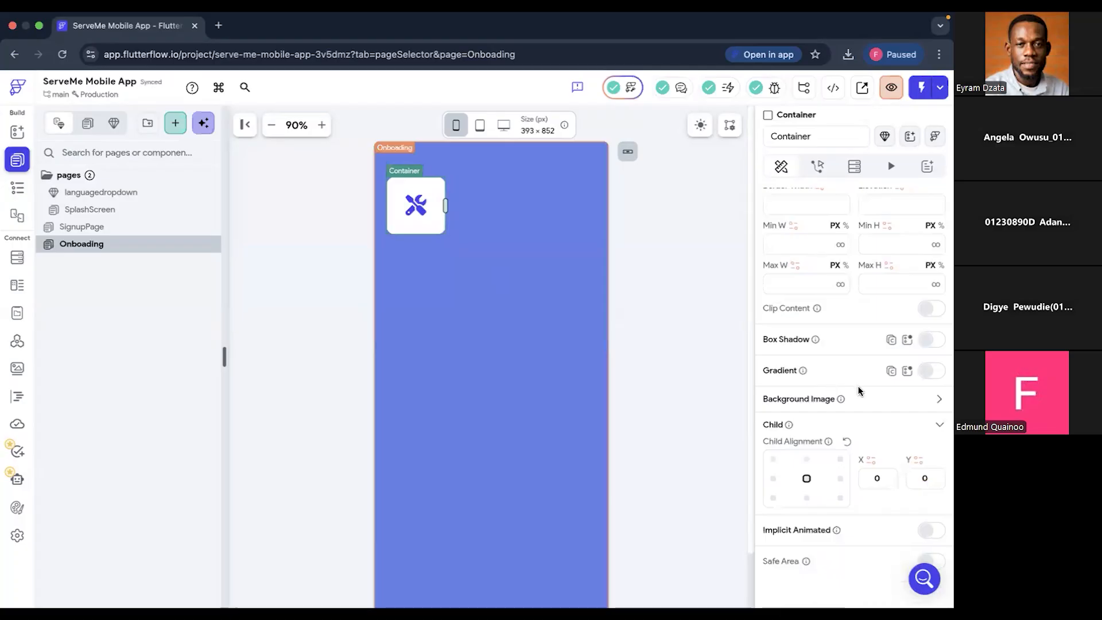
scroll(859, 386, "down", 2)
scroll(859, 386, "up", 5)
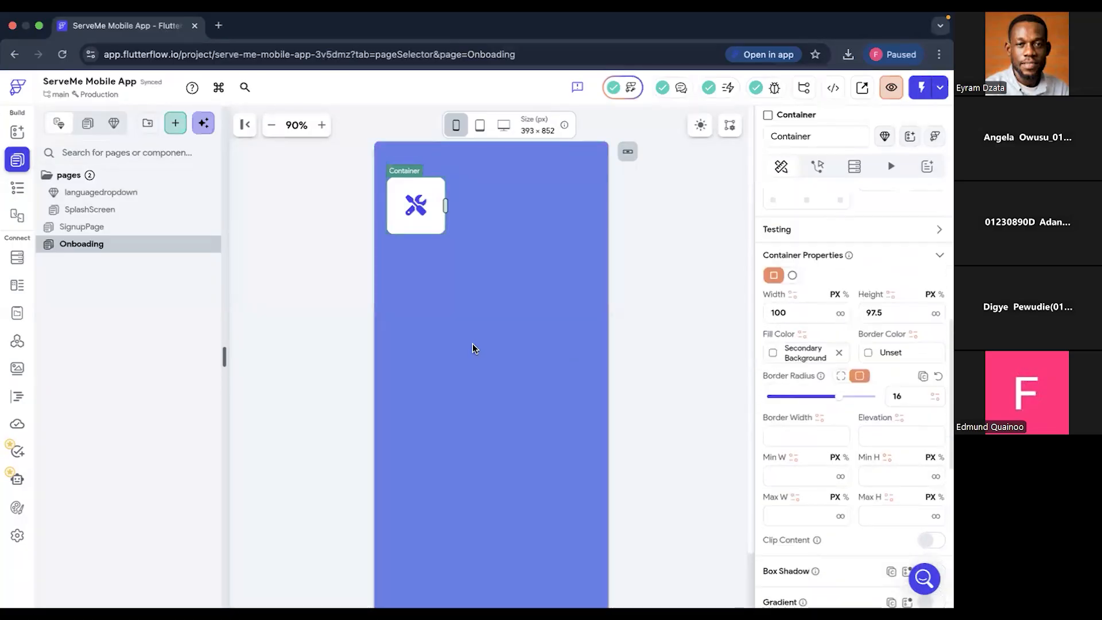
- Examine the properties of the Onboading page and of the Column that holds the white tile
left_click(475, 347)
scroll(830, 381, "up", 4)
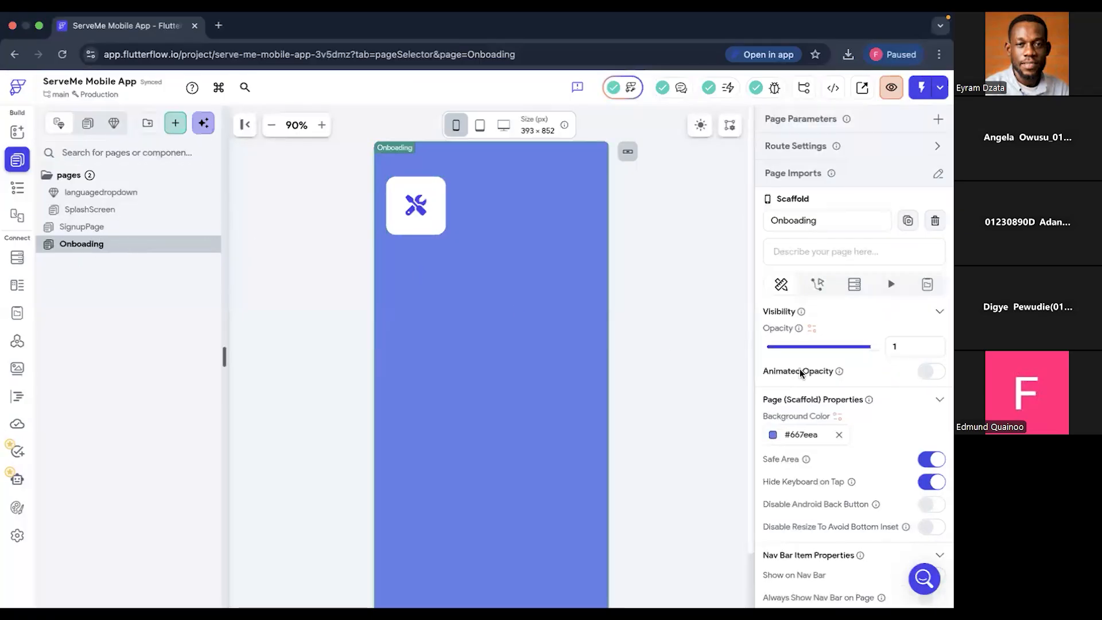
scroll(842, 313, "down", 1)
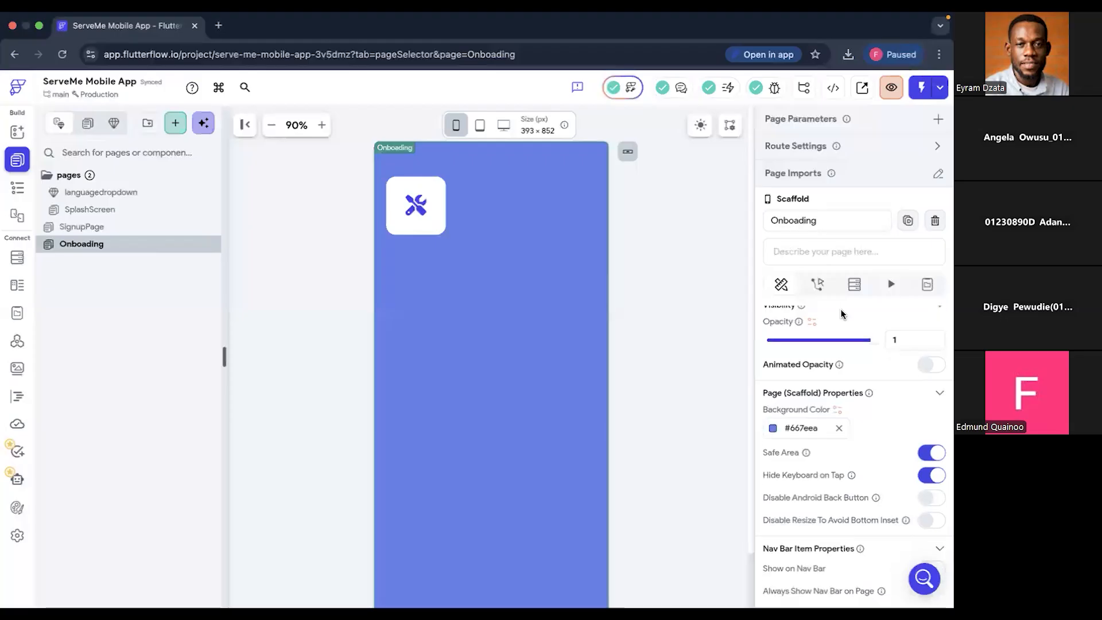
scroll(842, 313, "up", 1)
scroll(841, 314, "down", 3)
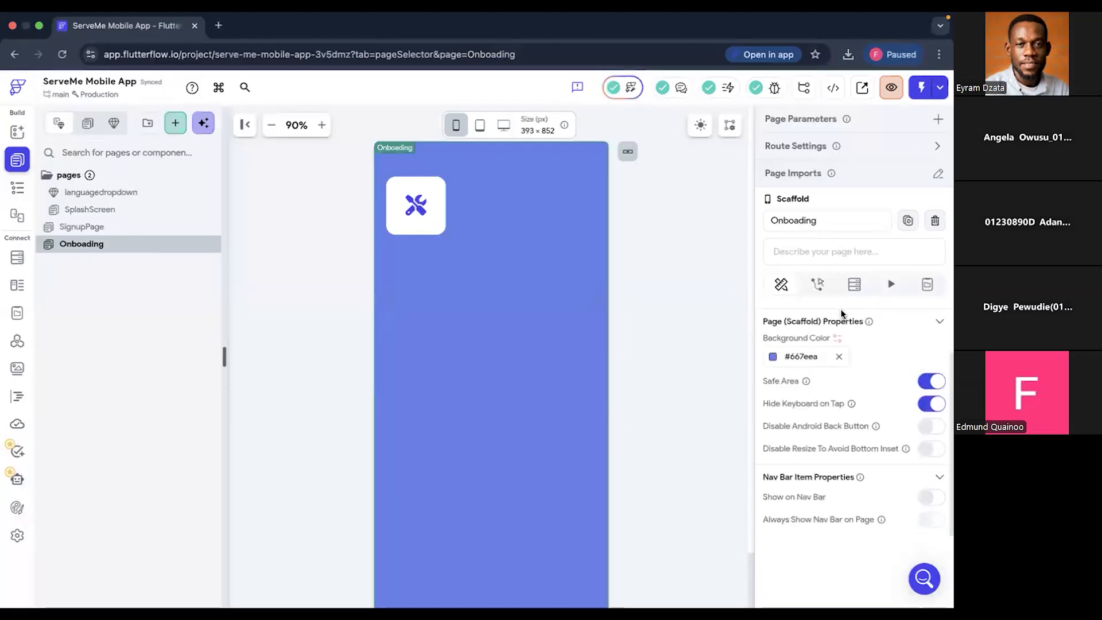
left_click(441, 233)
left_click(16, 193)
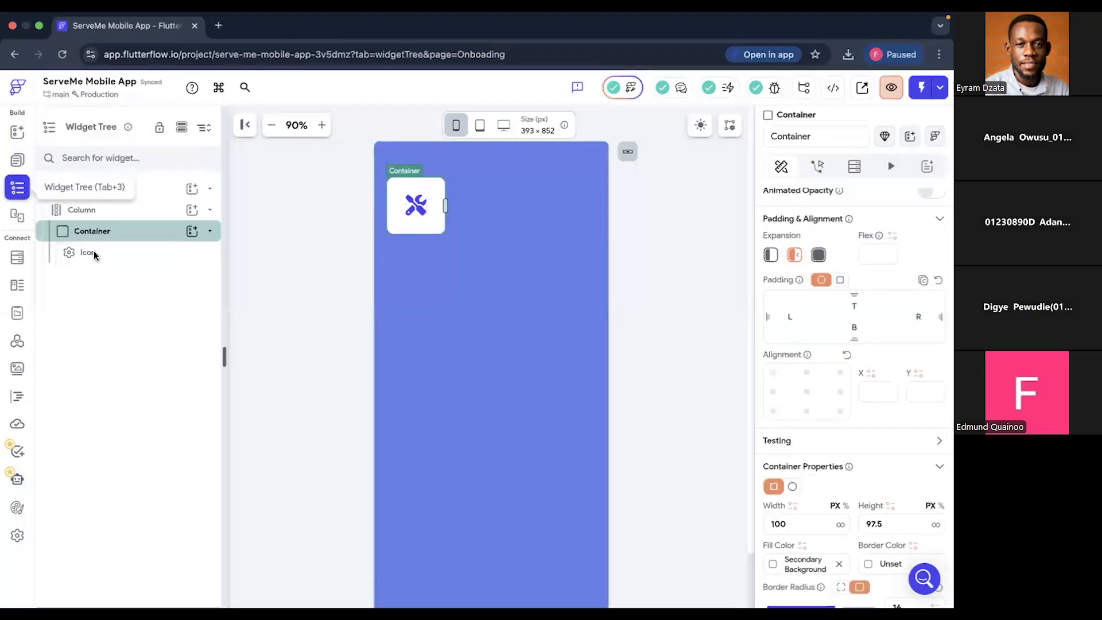
left_click(95, 216)
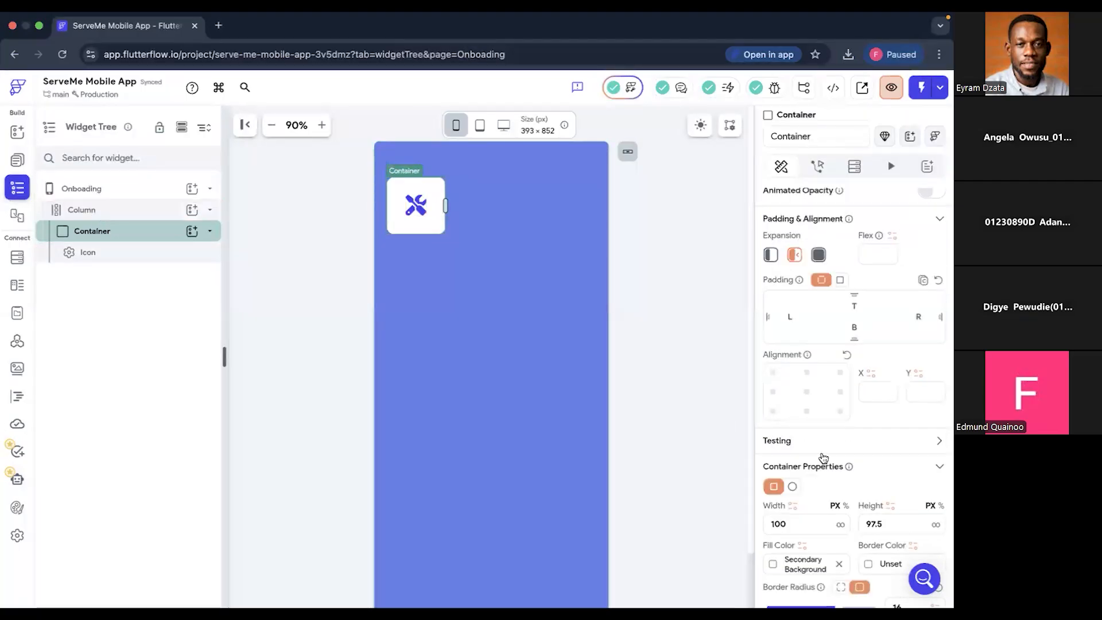
scroll(824, 458, "down", 4)
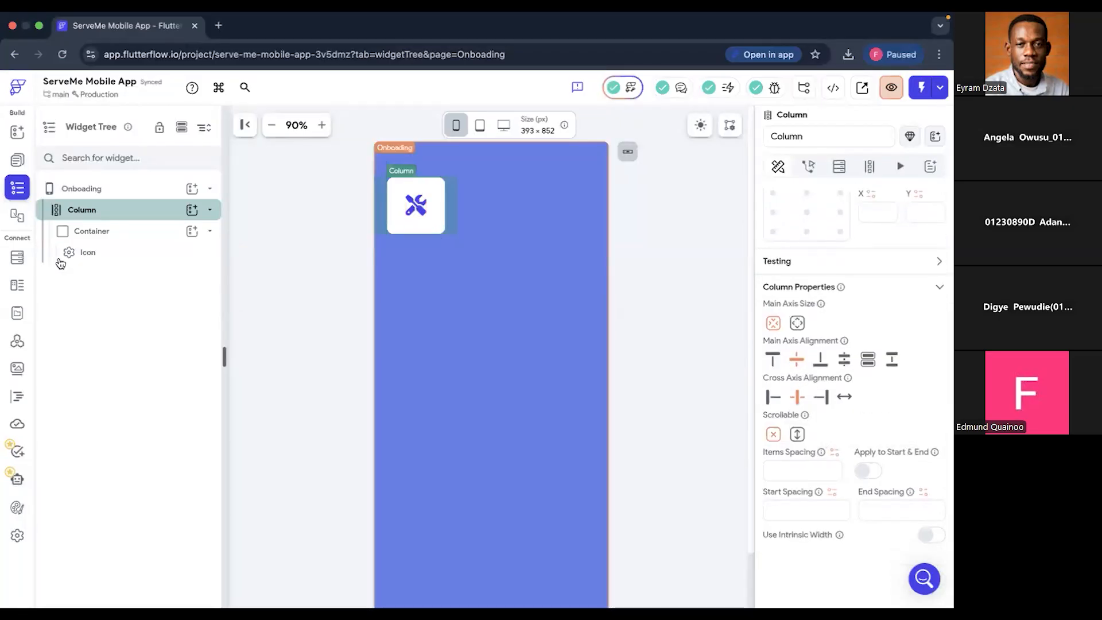
- Try to add a Spacer from the layout elements to the Onboading page around the white tile
left_click(18, 136)
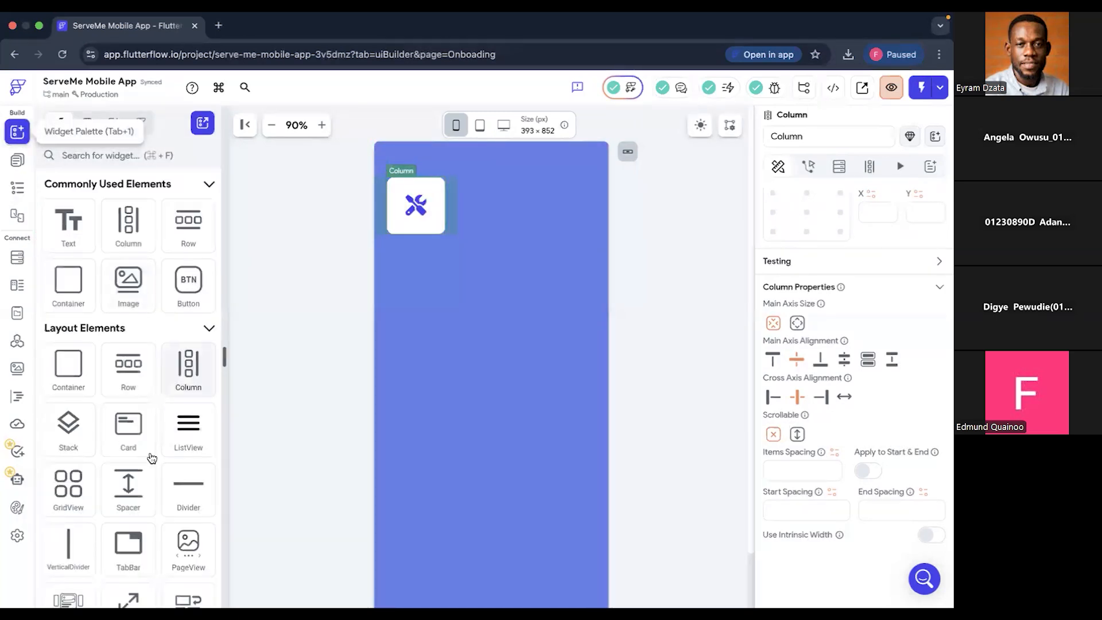
left_click_drag(130, 497, 449, 427)
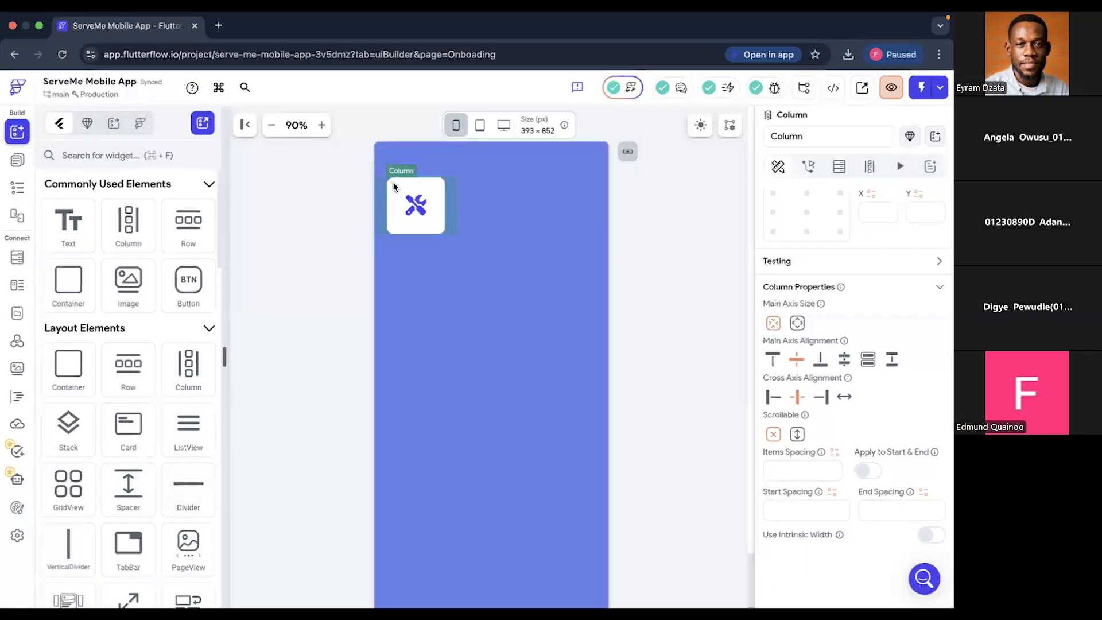
left_click_drag(134, 501, 412, 218)
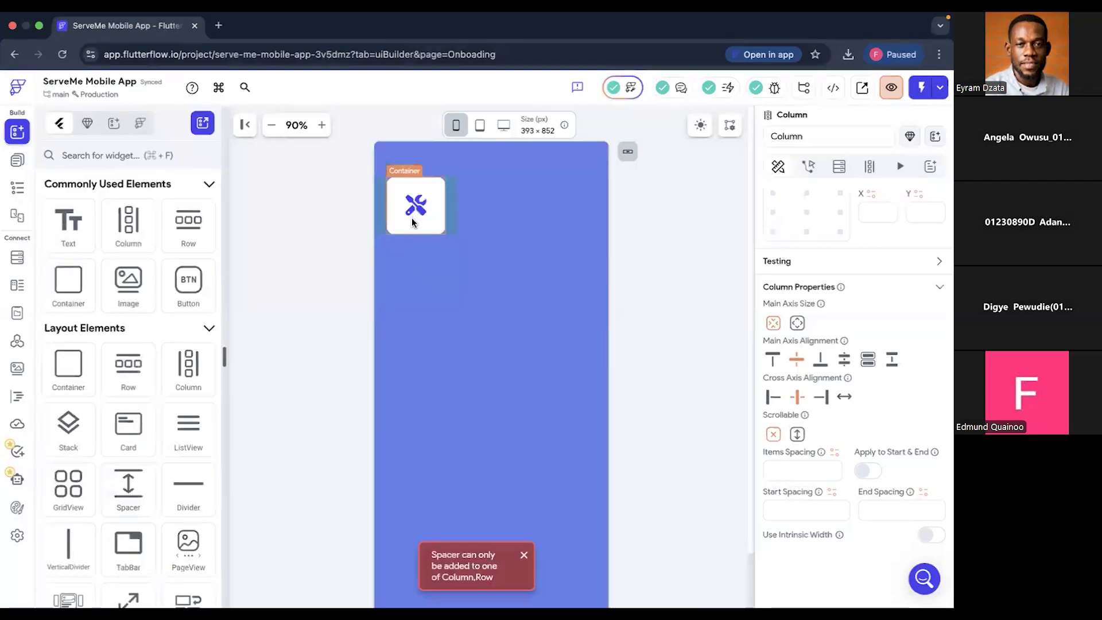
- Set the Column's main axis size to maximum and add a Spacer inside it below the white tile
left_click(18, 187)
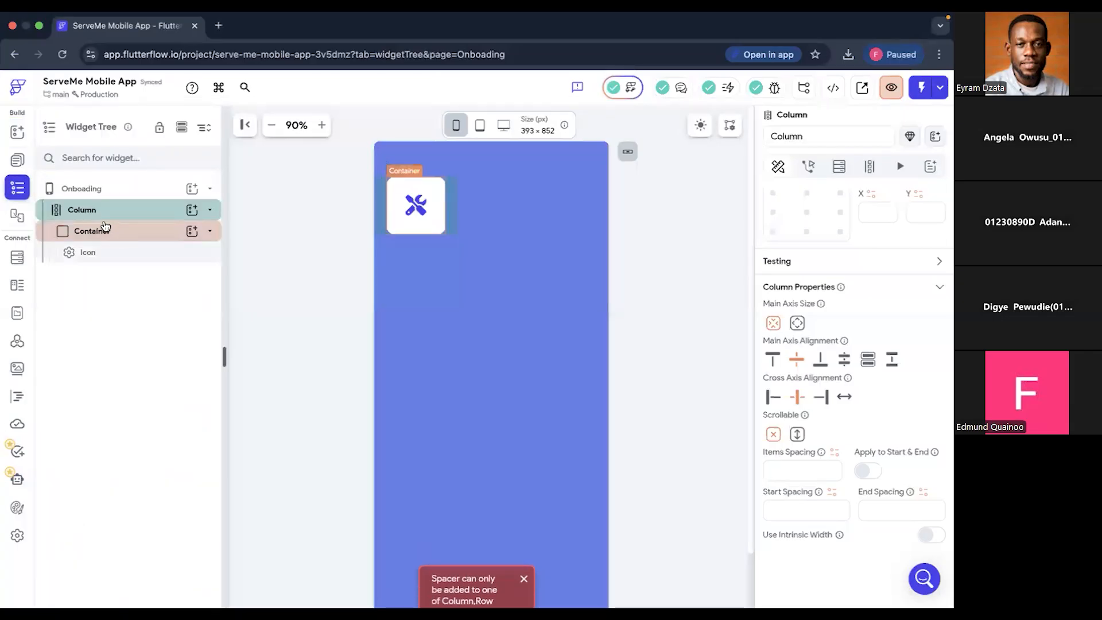
left_click(452, 227)
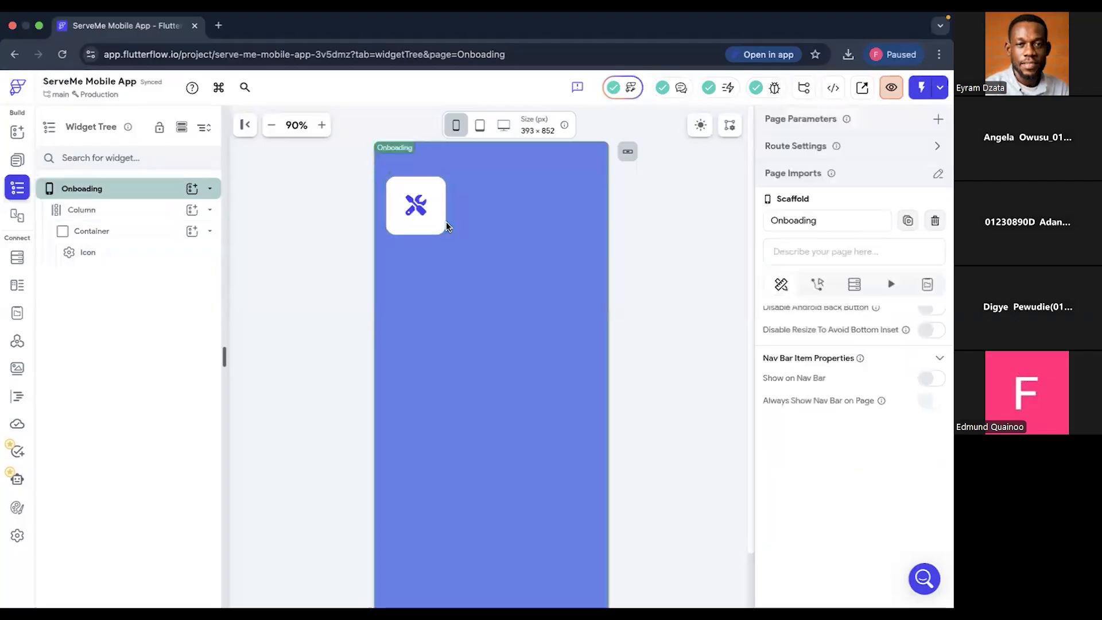
left_click(129, 211)
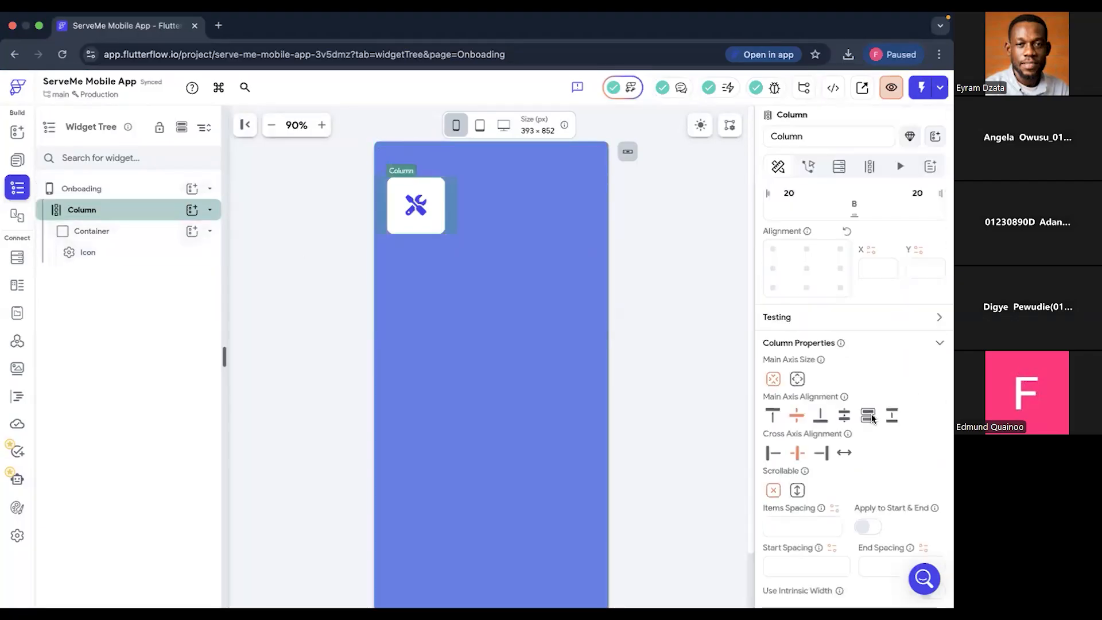
left_click(797, 380)
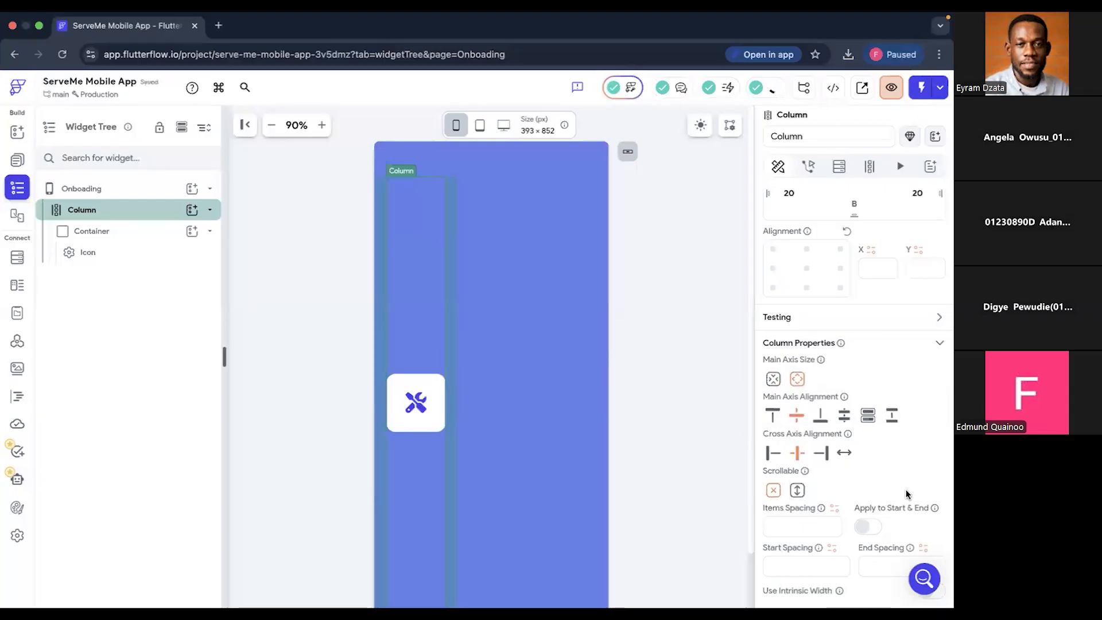
left_click(17, 132)
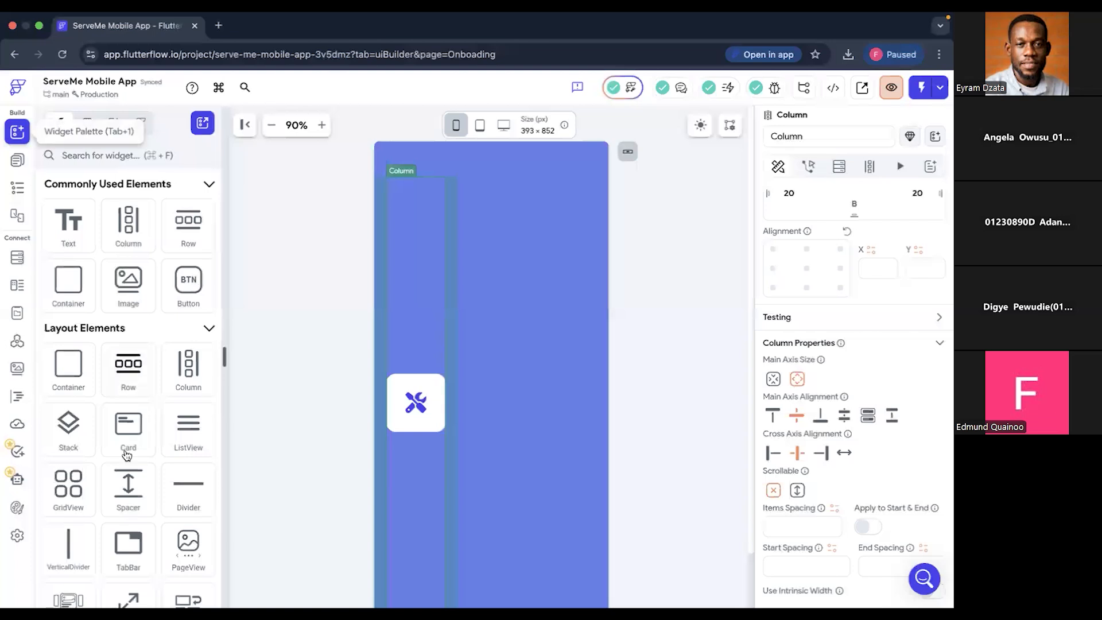
left_click_drag(128, 488, 394, 464)
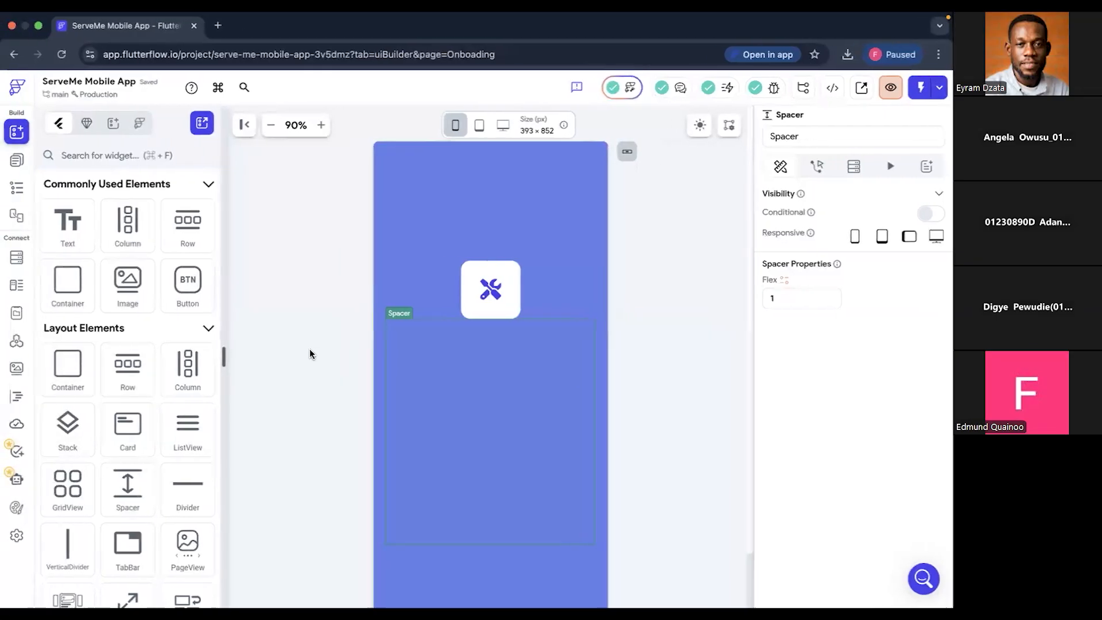
- Go to the desktop space and switch to Figma to consult the design
key("ctrl+Up")
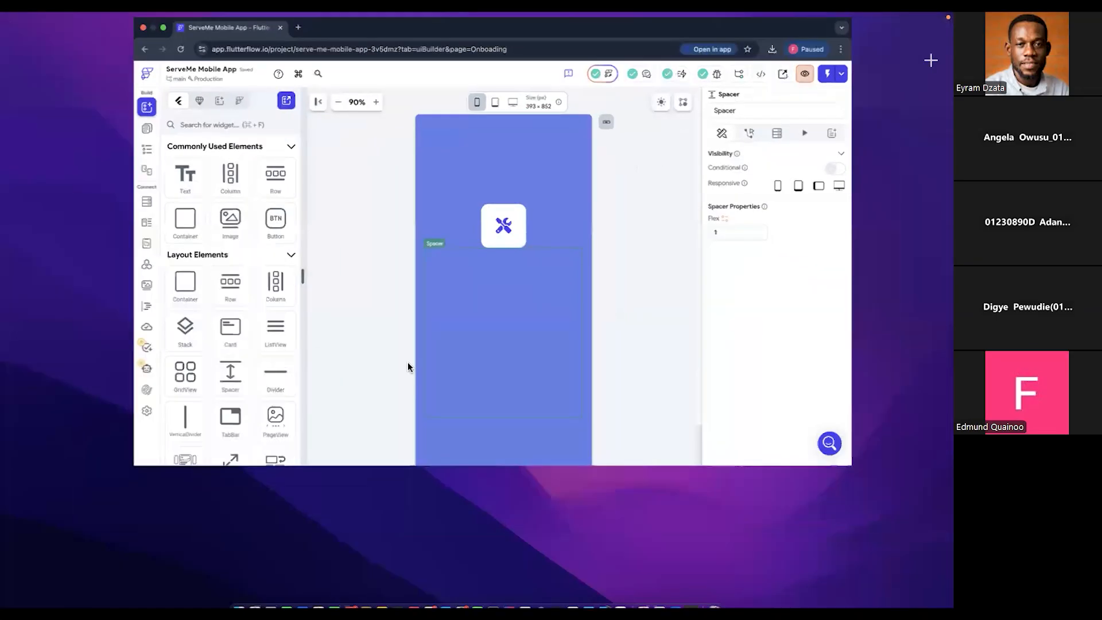
left_click(395, 390)
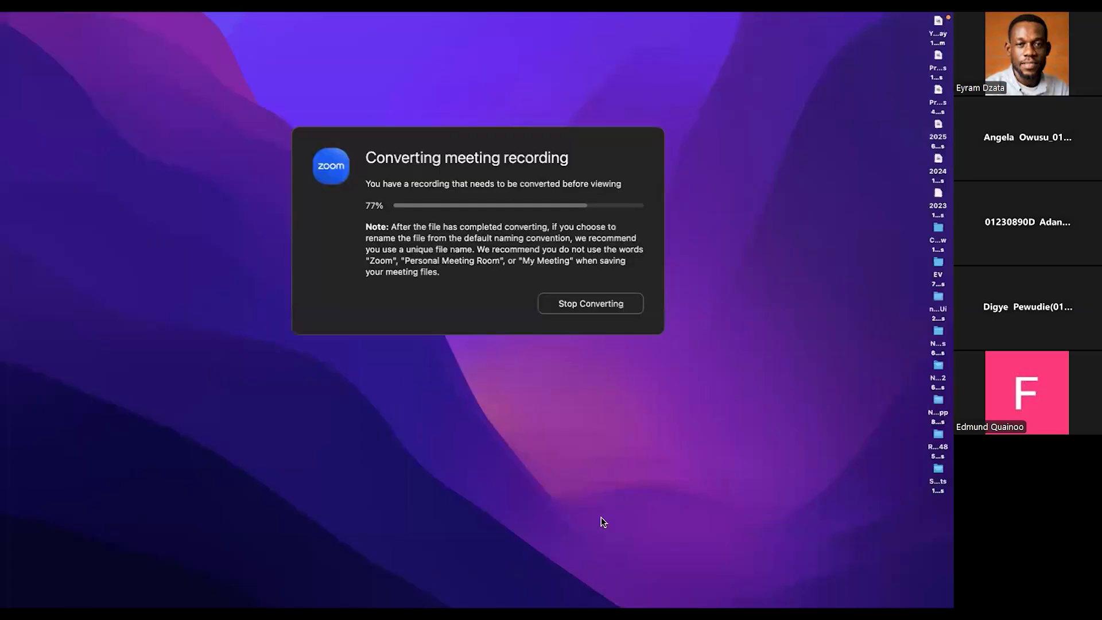
mouse_move(609, 593)
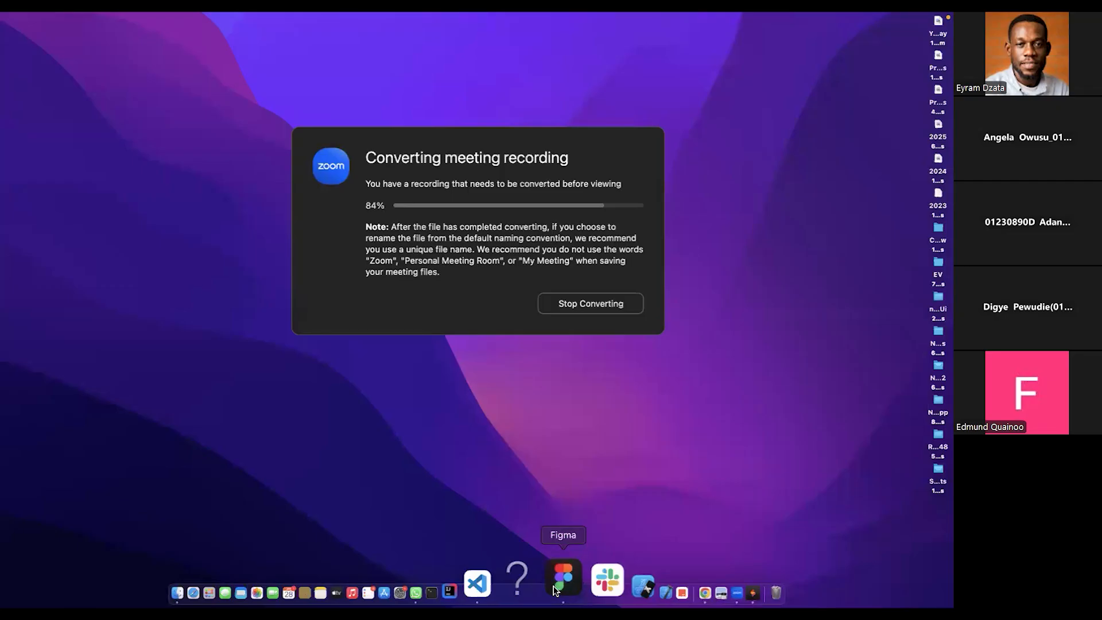
left_click(556, 590)
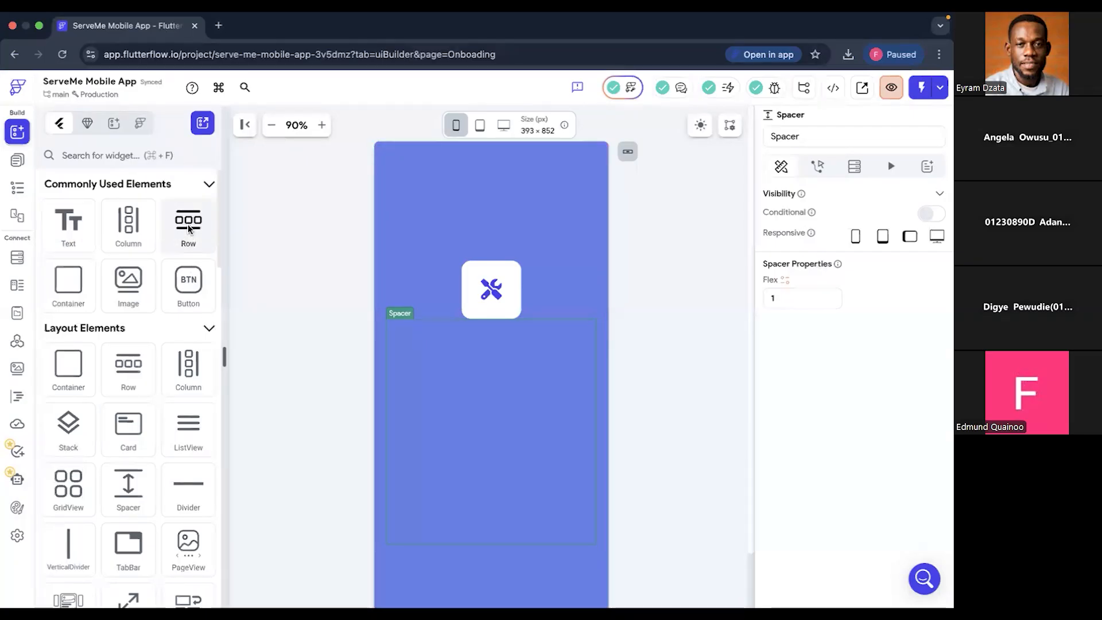
- Add a Row below the Spacer, holding a Text widget that reads "ServeMe Pro"
left_click_drag(390, 455, 481, 553)
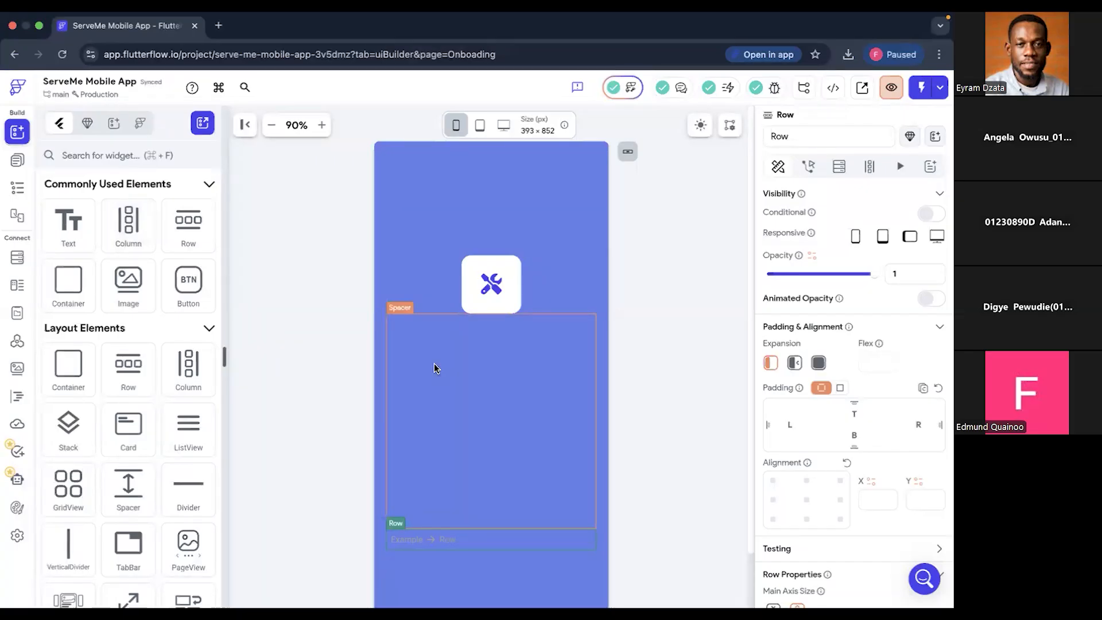
left_click_drag(68, 226, 425, 539)
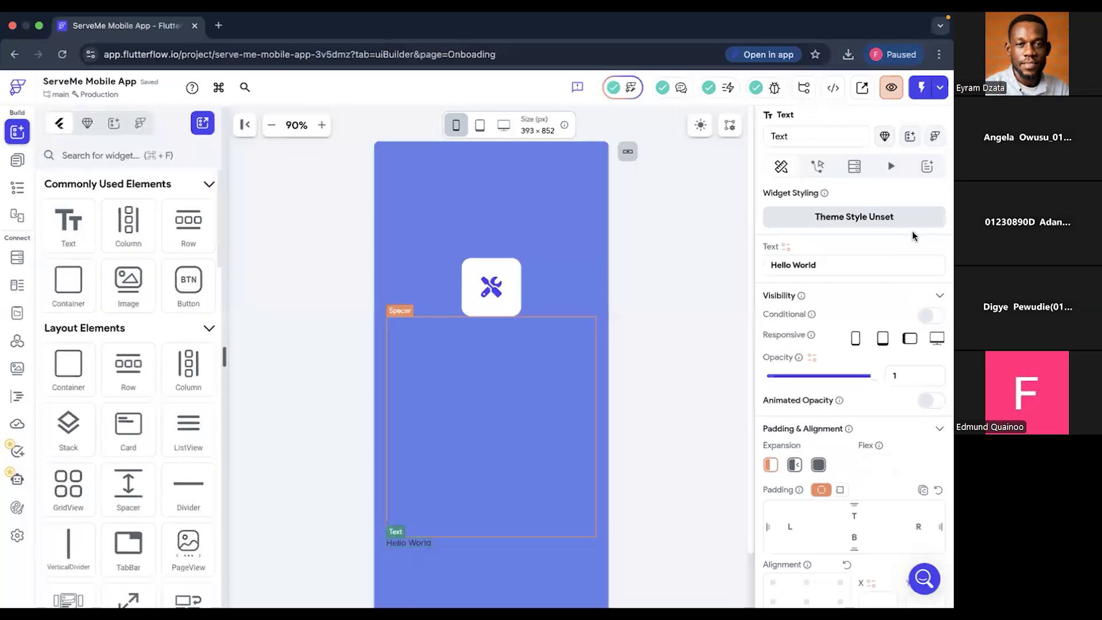
left_click(840, 262)
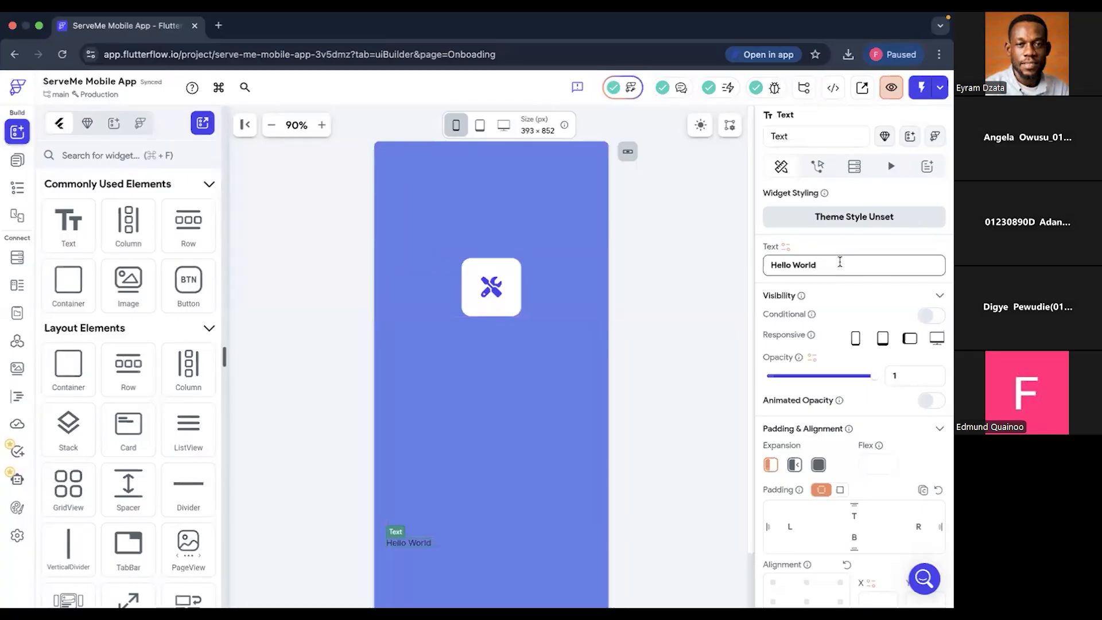
key("super+a")
type("Serme")
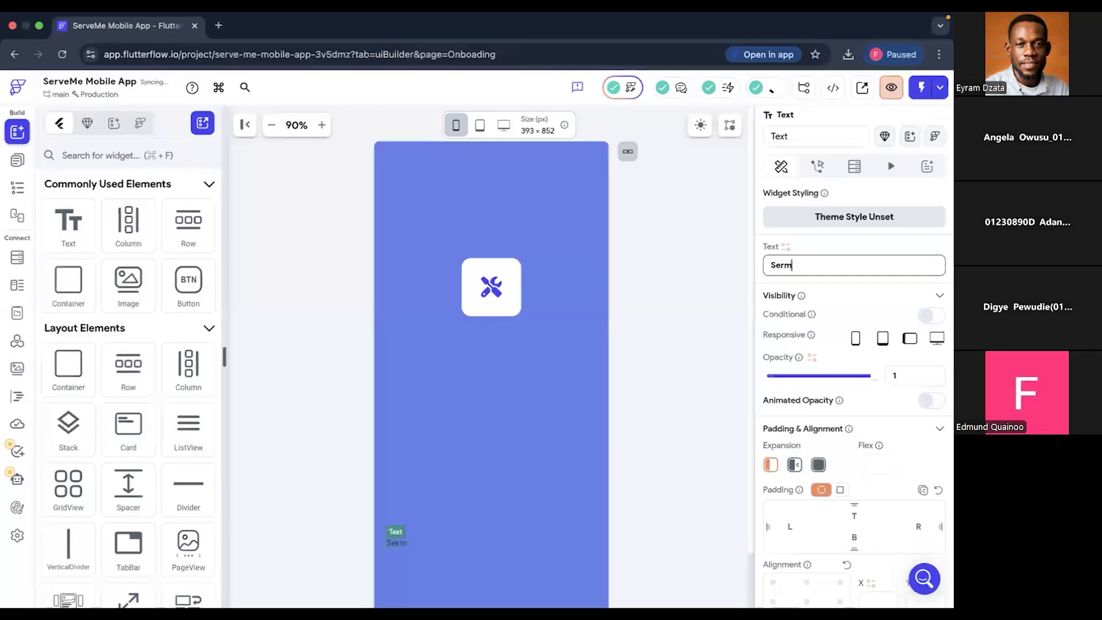
key("BackSpace")
key("BackSpace")
type("veMe Pro")
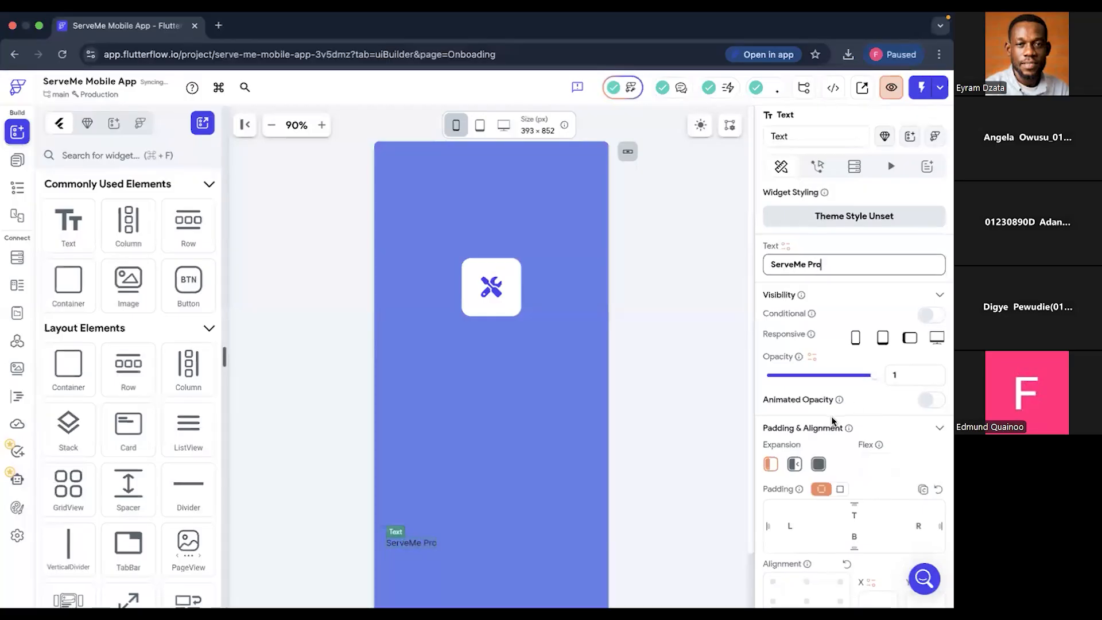
- Color the ServeMe Pro text with the Info theme color (#FFFFFF)
scroll(832, 416, "down", 2)
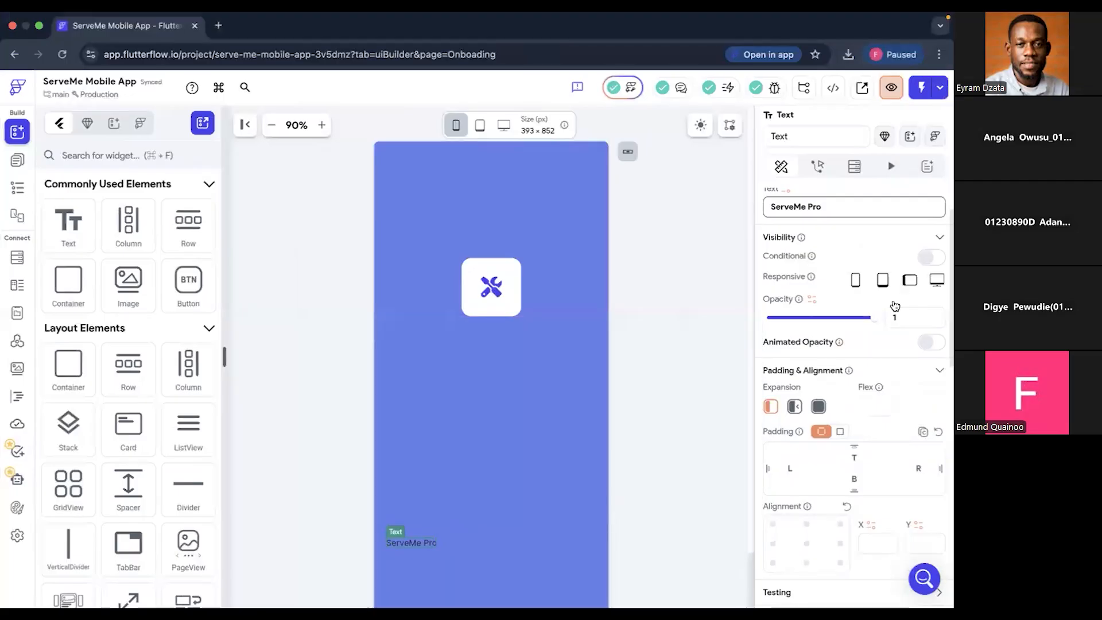
scroll(850, 480, "down", 8)
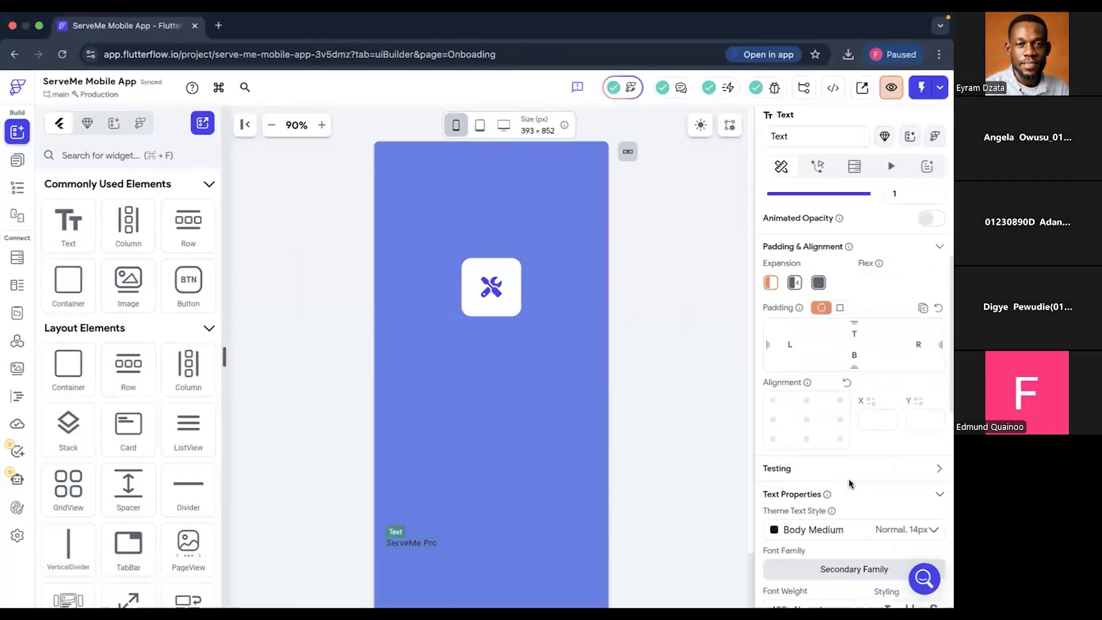
scroll(851, 484, "down", 2)
scroll(850, 483, "down", 3)
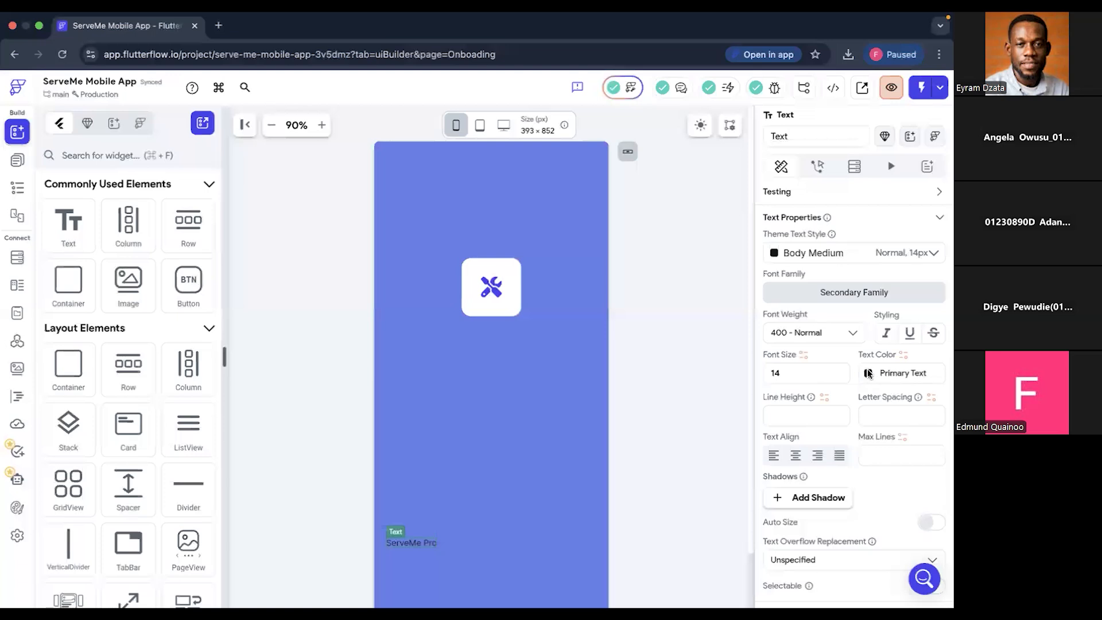
left_click(869, 374)
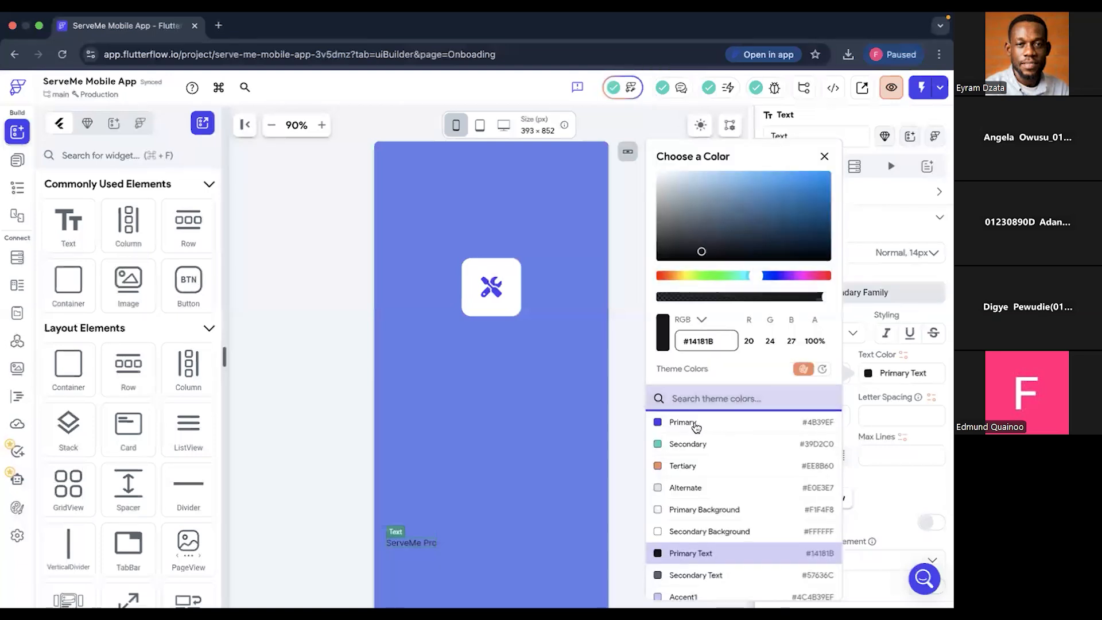
scroll(683, 540, "down", 4)
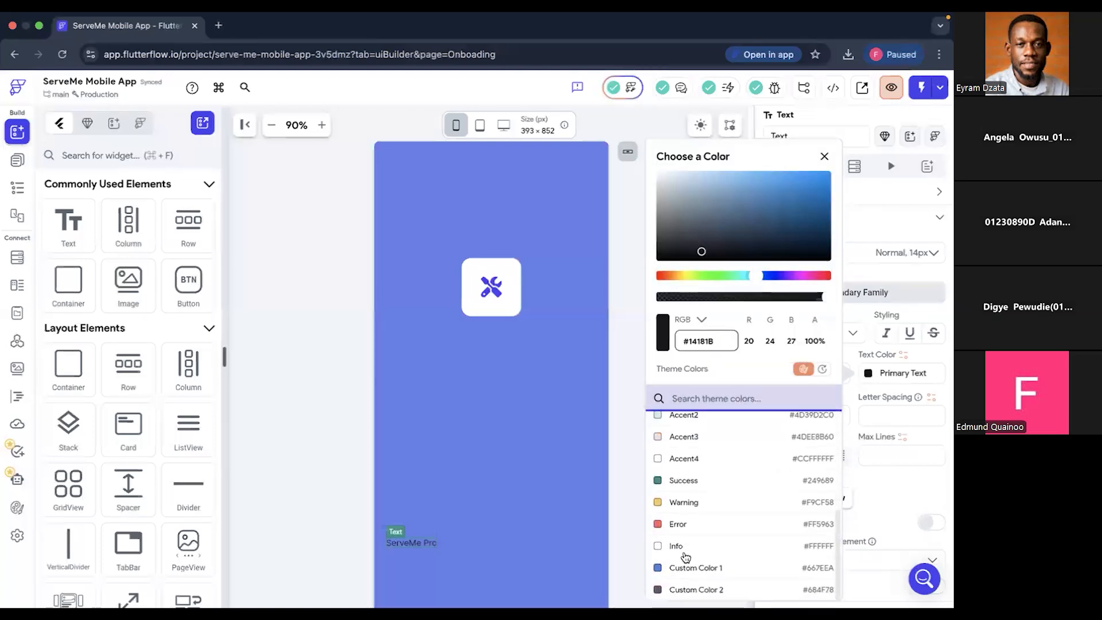
left_click(678, 546)
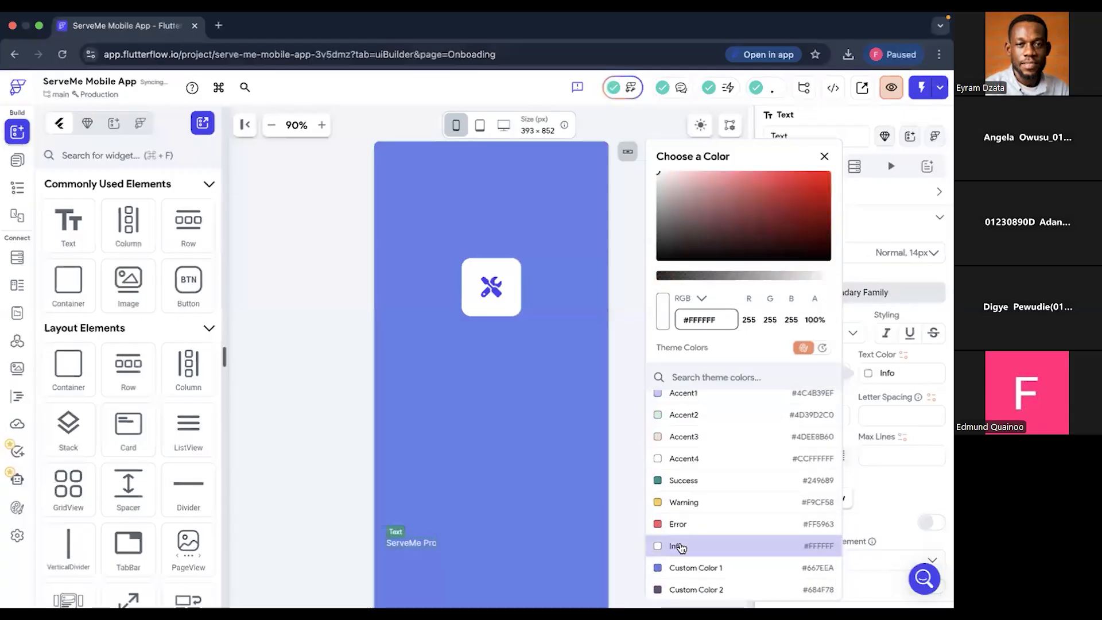
left_click(854, 433)
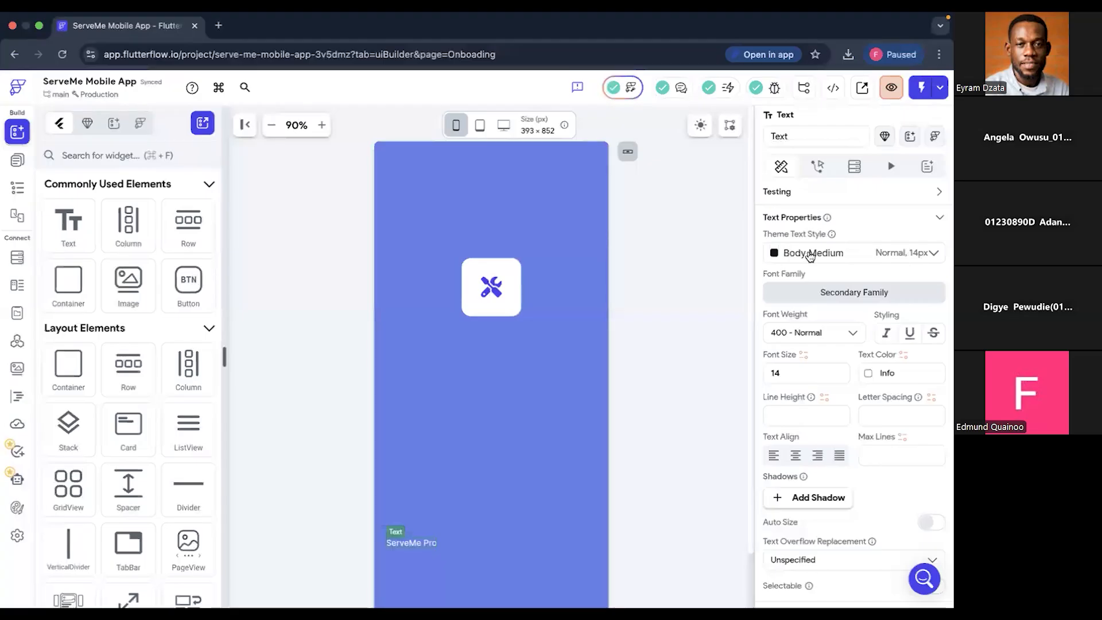
- Apply the Headline Small theme text style to the ServeMe Pro text and set its color to Info
left_click(810, 254)
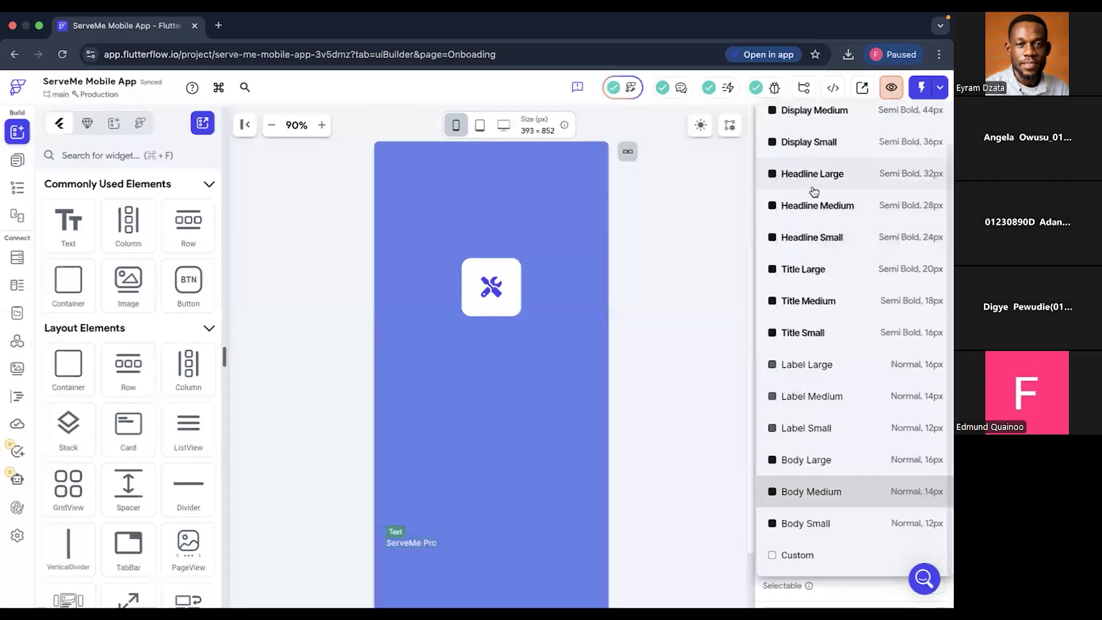
left_click(811, 240)
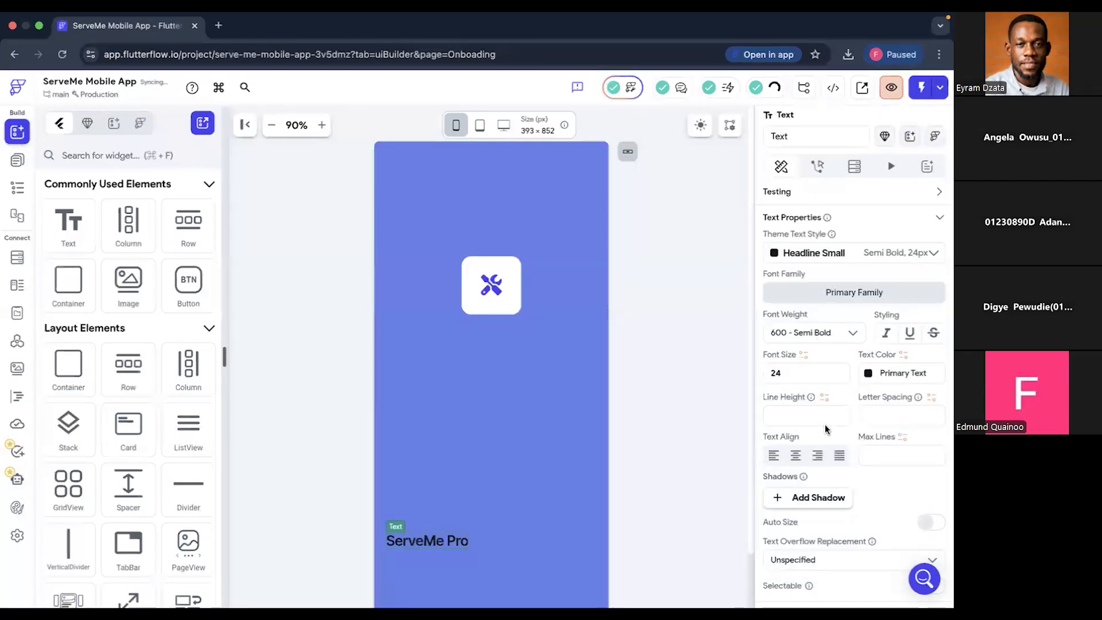
left_click(869, 374)
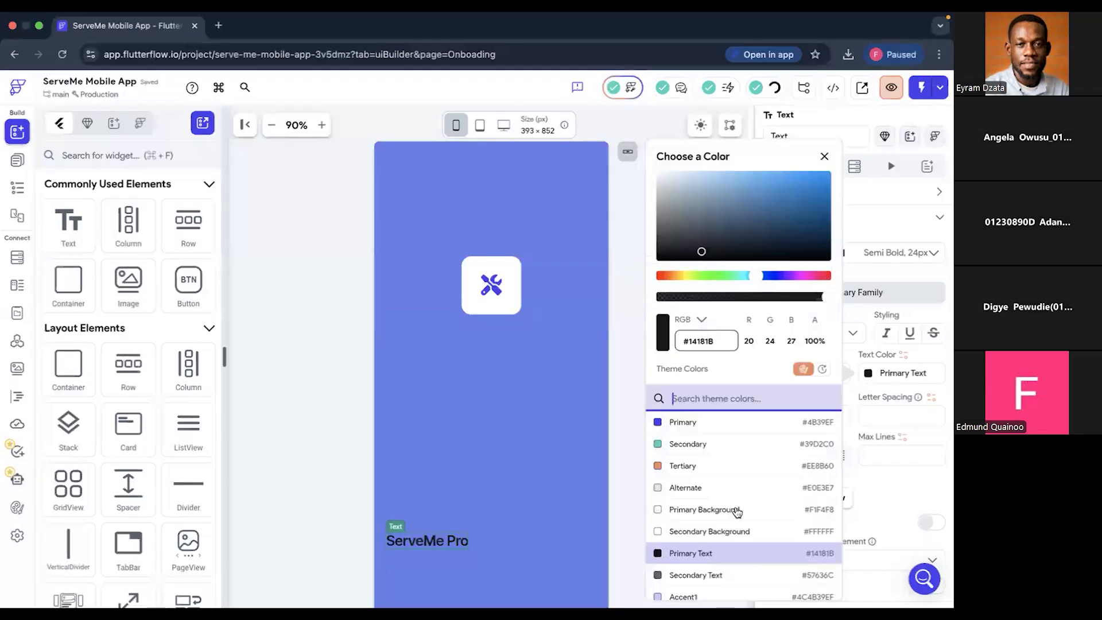
scroll(677, 576, "down", 4)
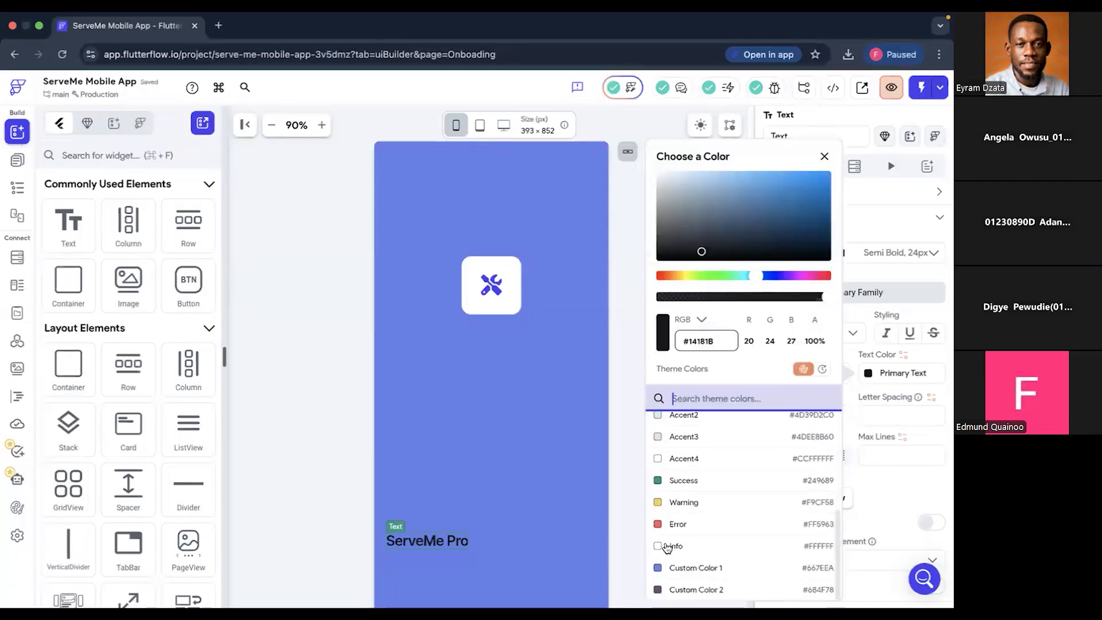
left_click(667, 546)
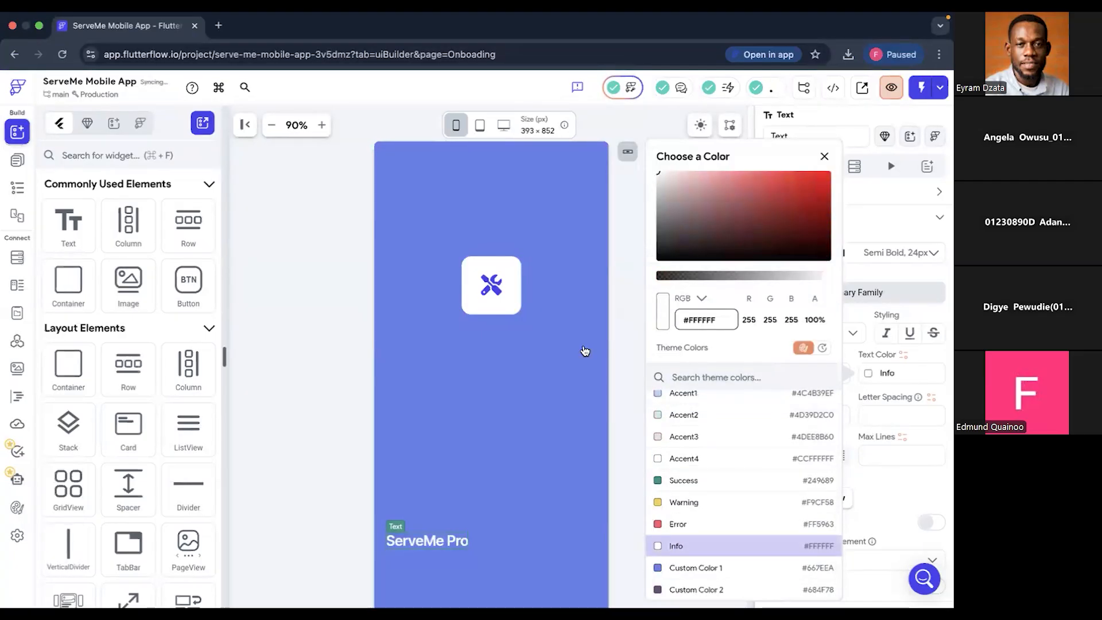
left_click(454, 404)
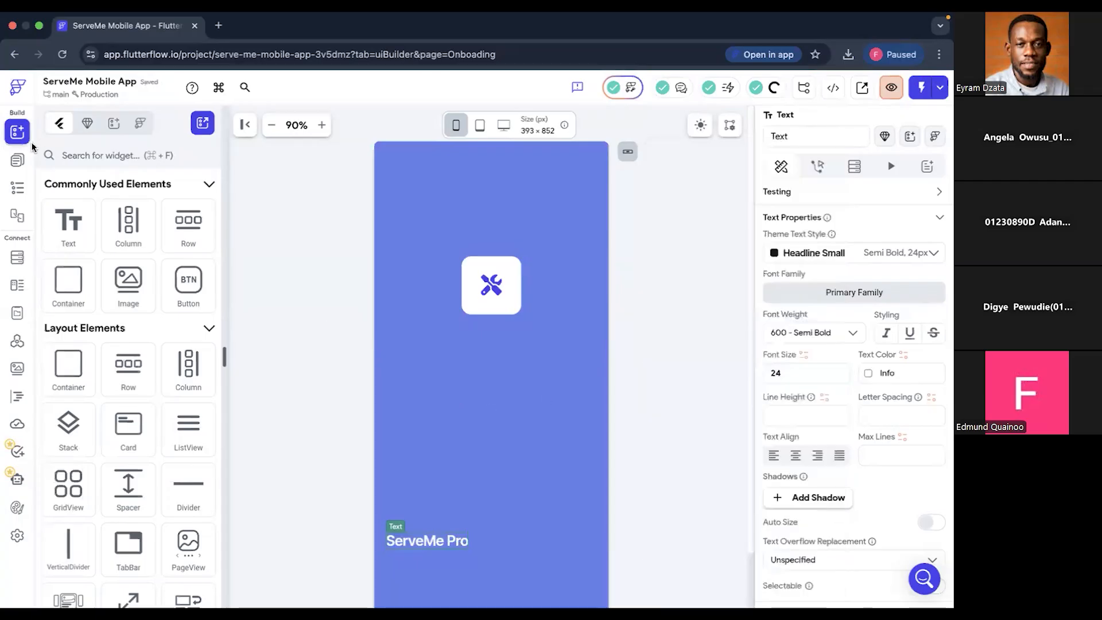
- Move the Spacer above the white tile's Container in the Column's widget order
left_click(17, 190)
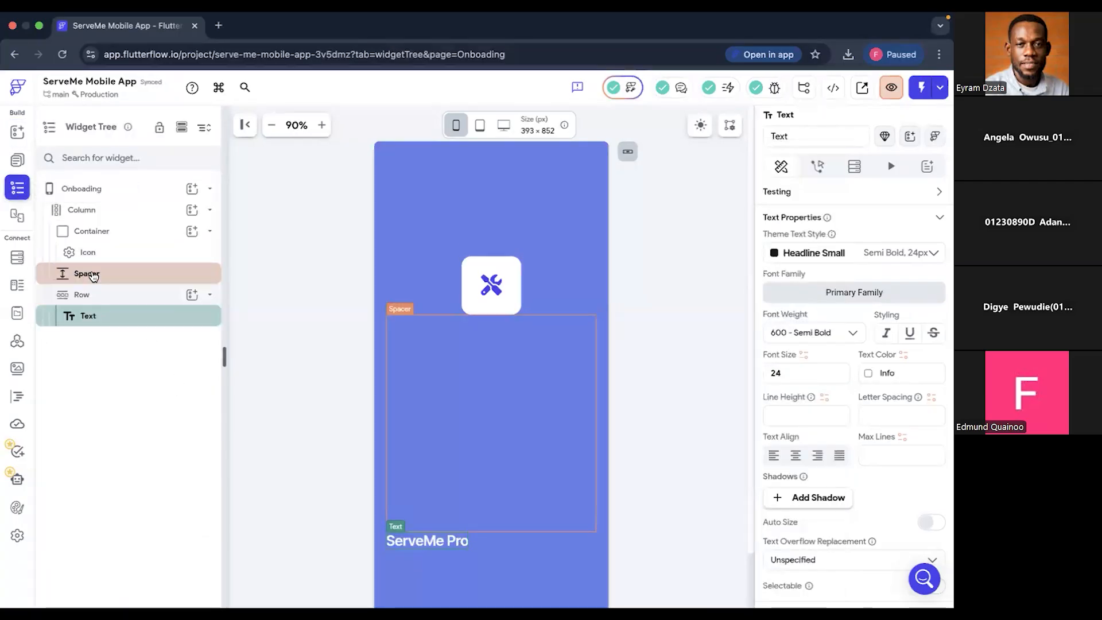
left_click_drag(94, 276, 104, 222)
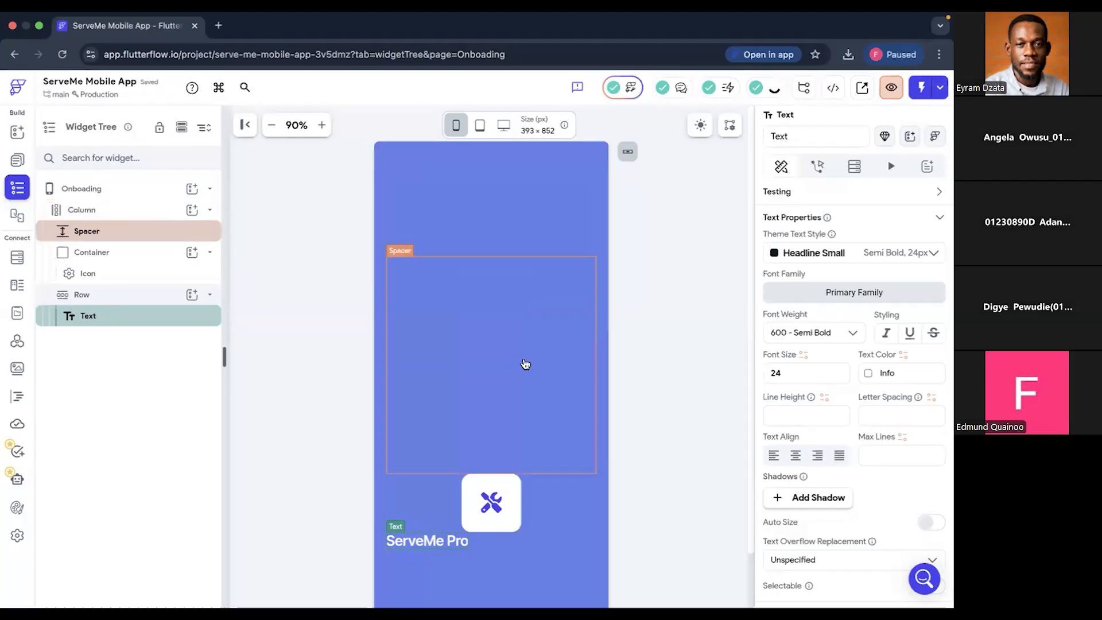
- Try a flex of 3 on the Spacer above the tile, then return it to 1
left_click(497, 328)
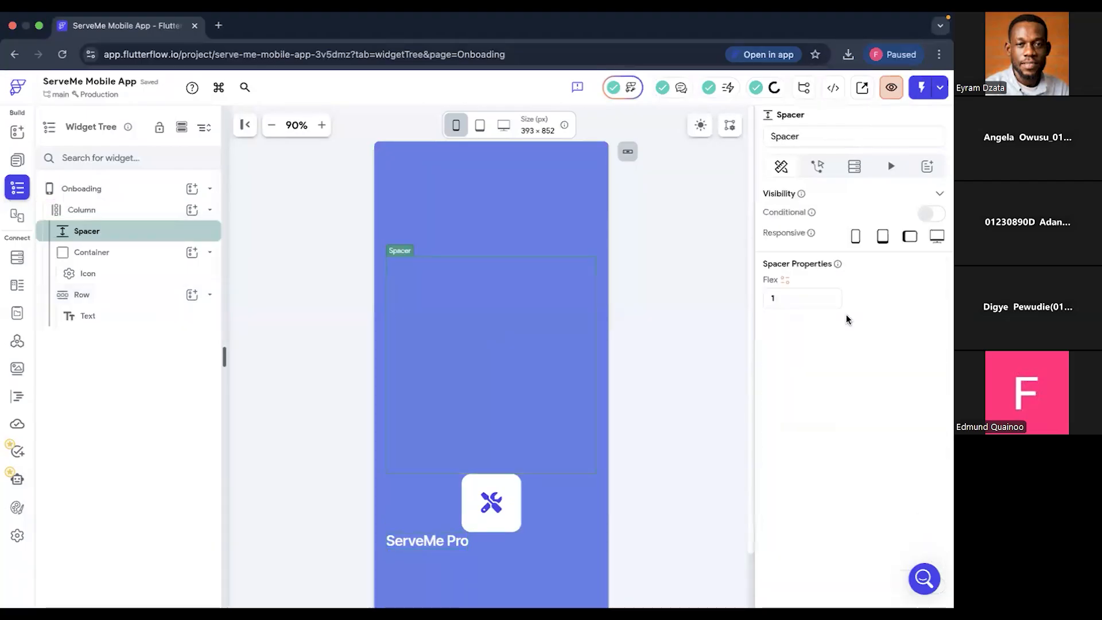
left_click(774, 295)
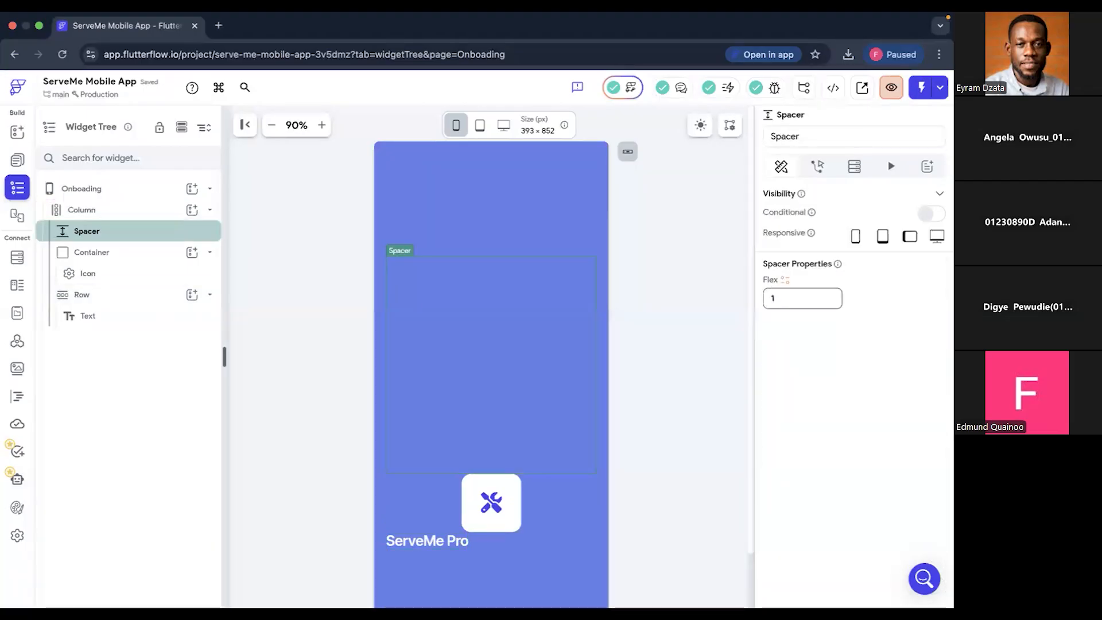
key("Up")
key("Up")
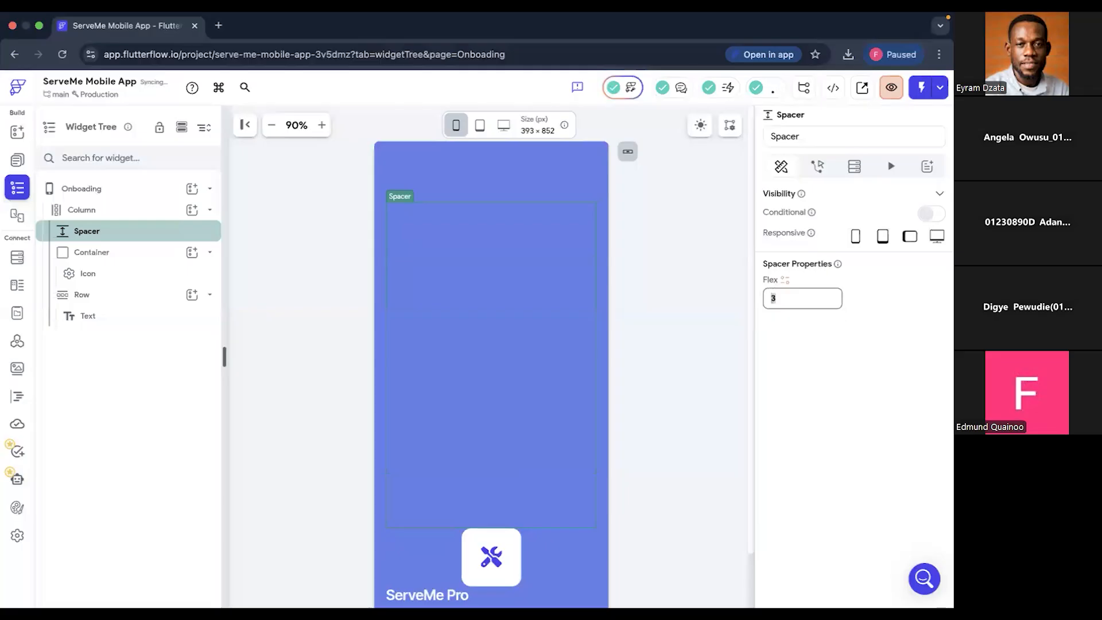
key("Down")
key("Down")
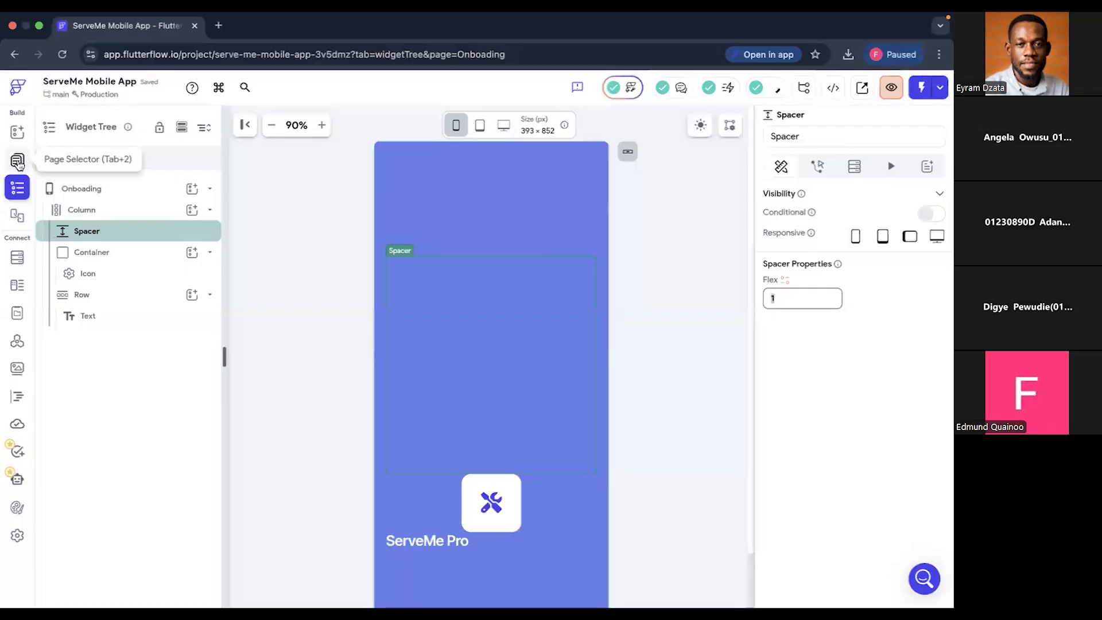
- Add a Spacer at the end of the Column, below the ServeMe Pro text
left_click(17, 136)
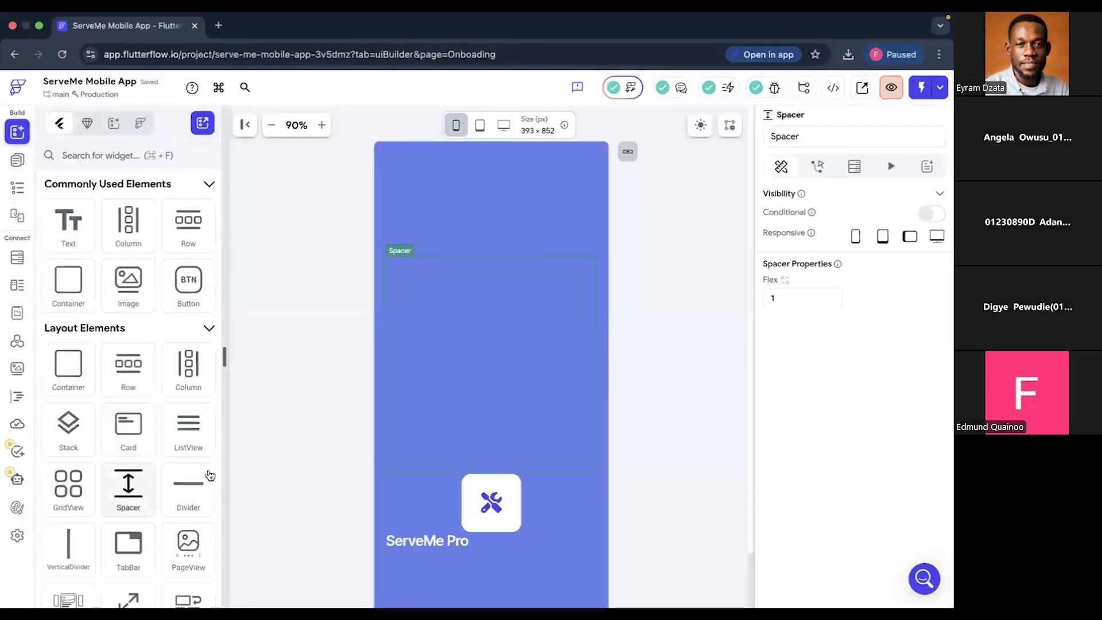
scroll(443, 454, "down", 2)
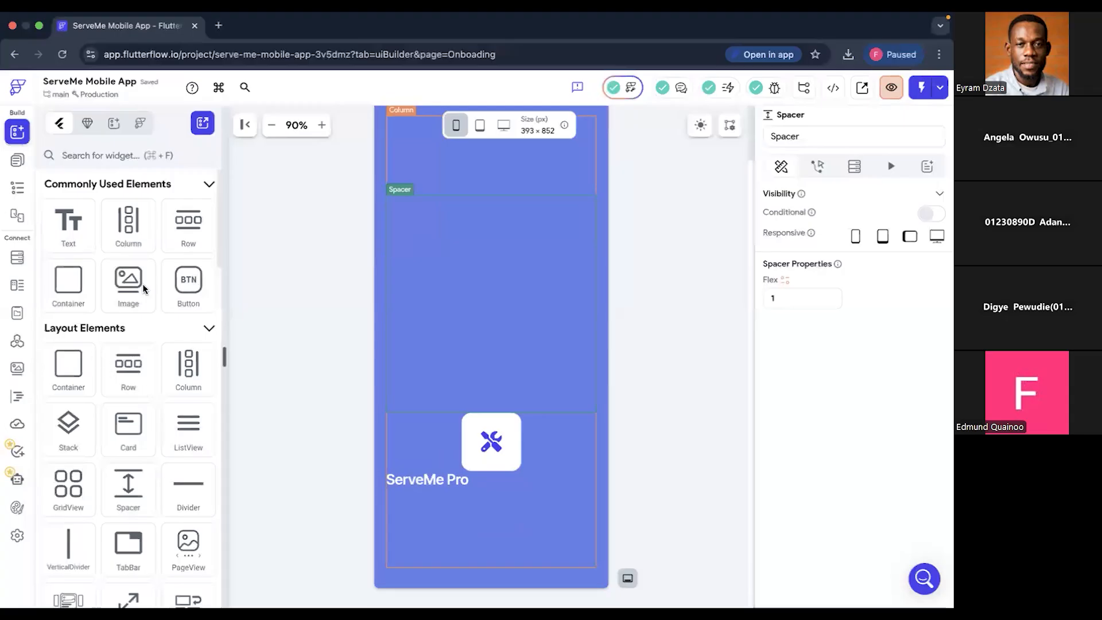
left_click_drag(128, 483, 435, 529)
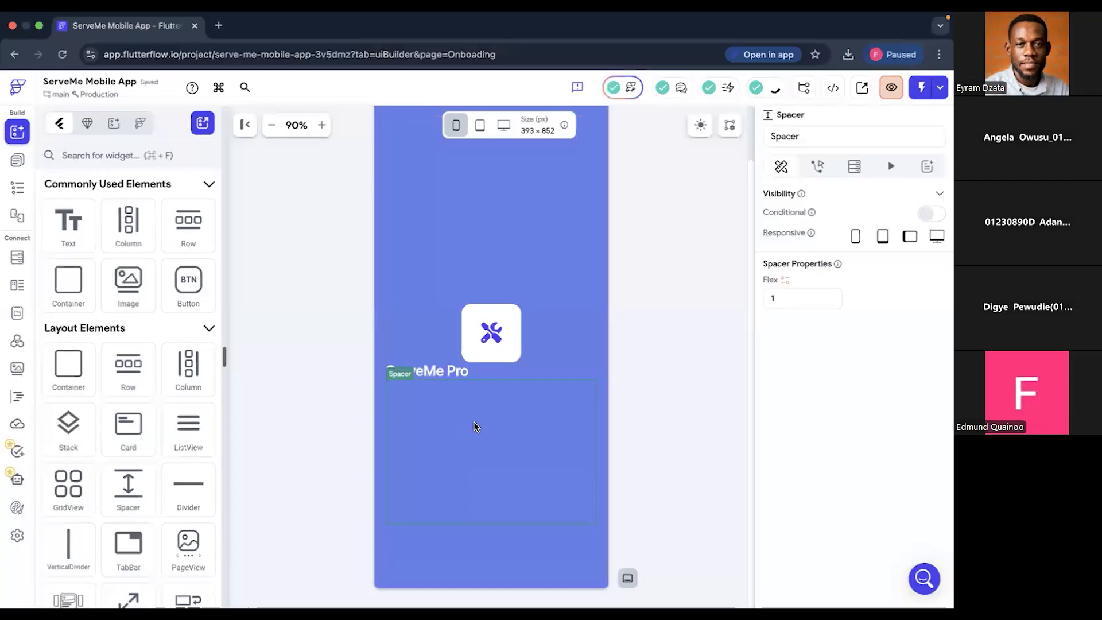
- Center the alignment of the ServeMe Pro text and make its expansion flexible within its Row
left_click(457, 373)
scroll(850, 446, "down", 2)
scroll(851, 450, "down", 4)
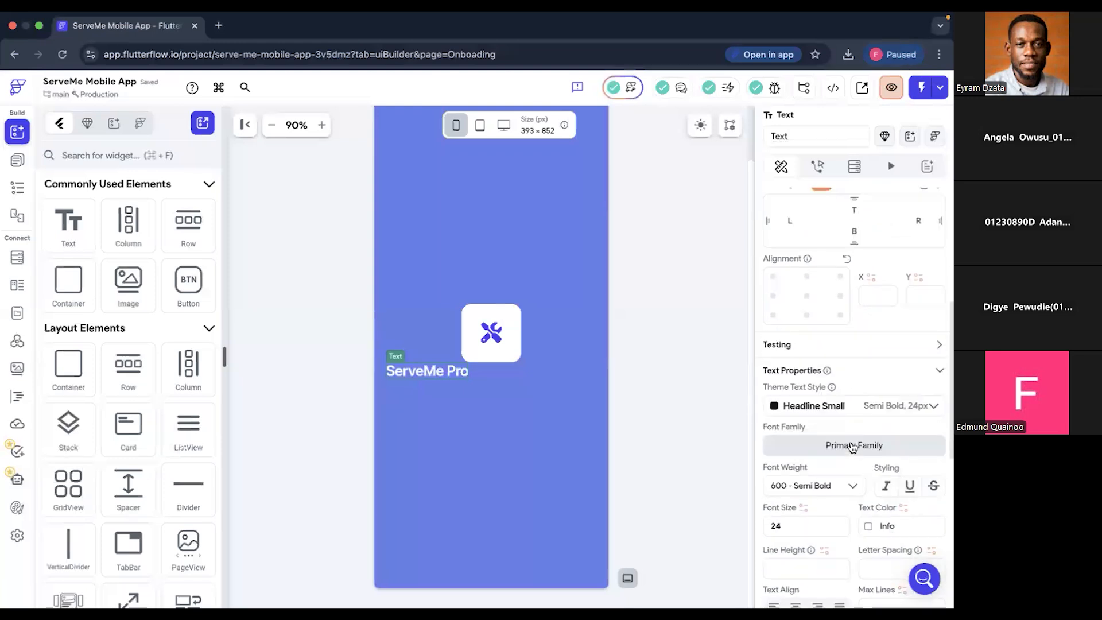
scroll(850, 443, "up", 2)
left_click(807, 405)
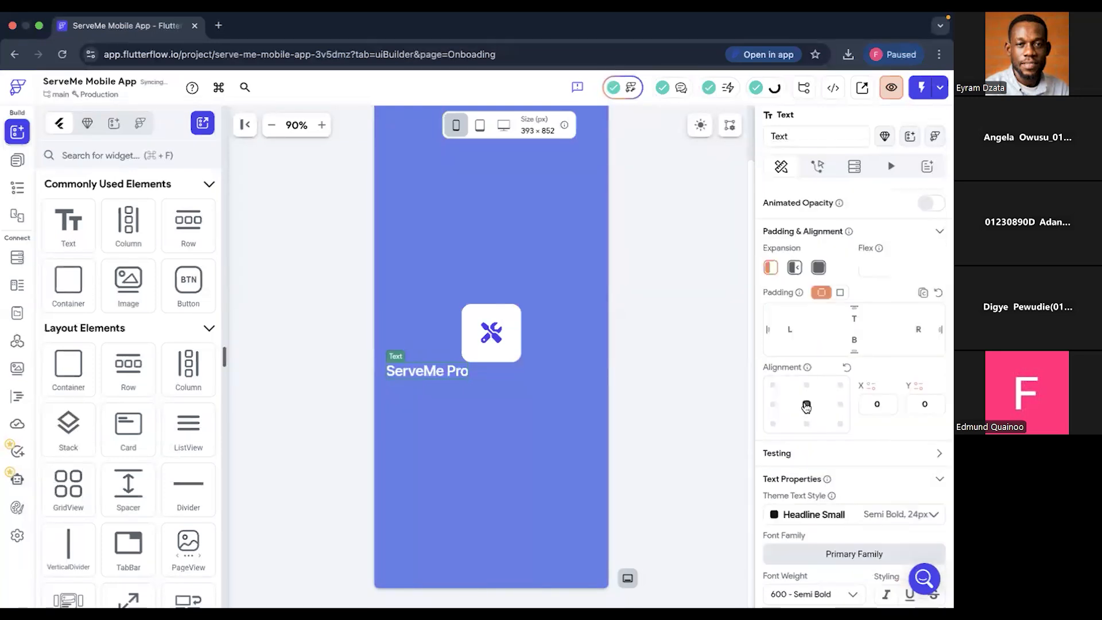
left_click(794, 269)
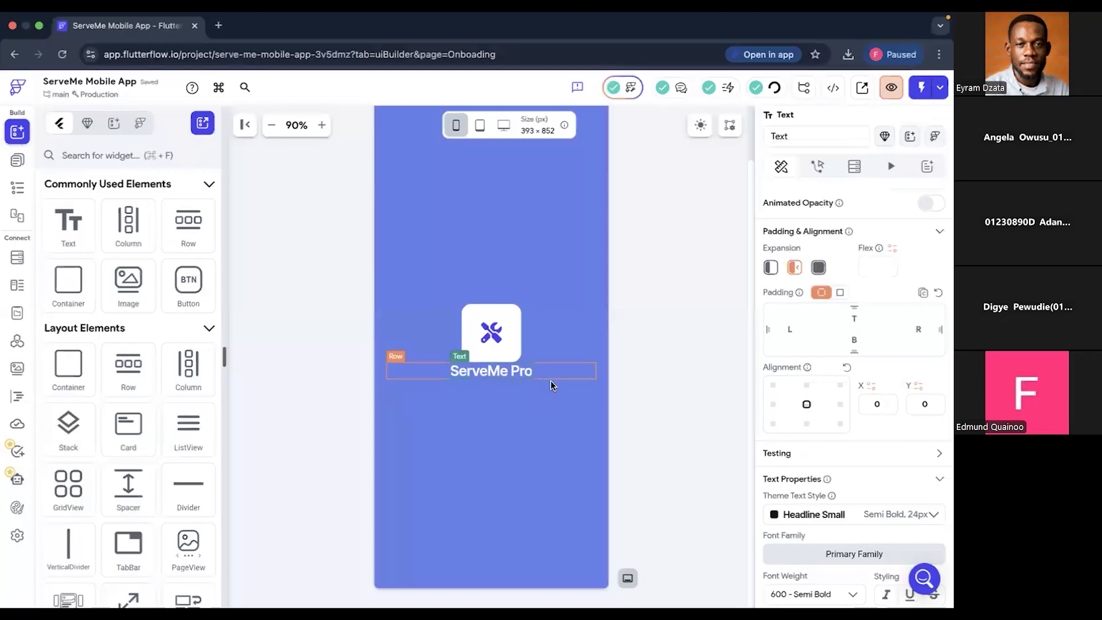
- Switch to the ServeMe App design in Figma for reference and return to FlutterFlow
key("ctrl+Left")
key("ctrl+Right")
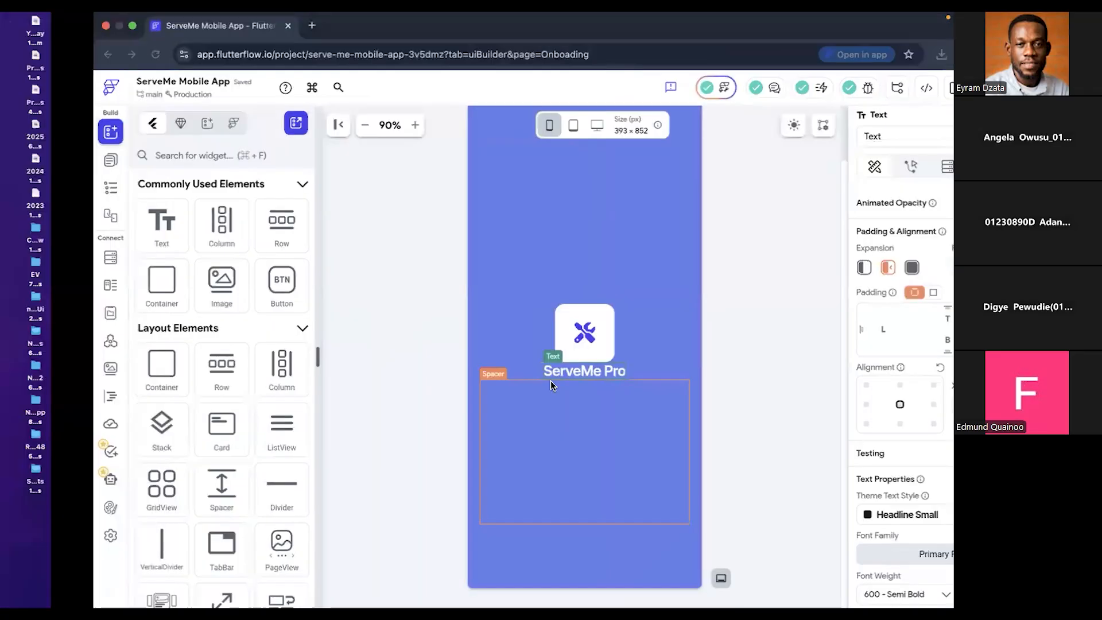
key("ctrl+Right")
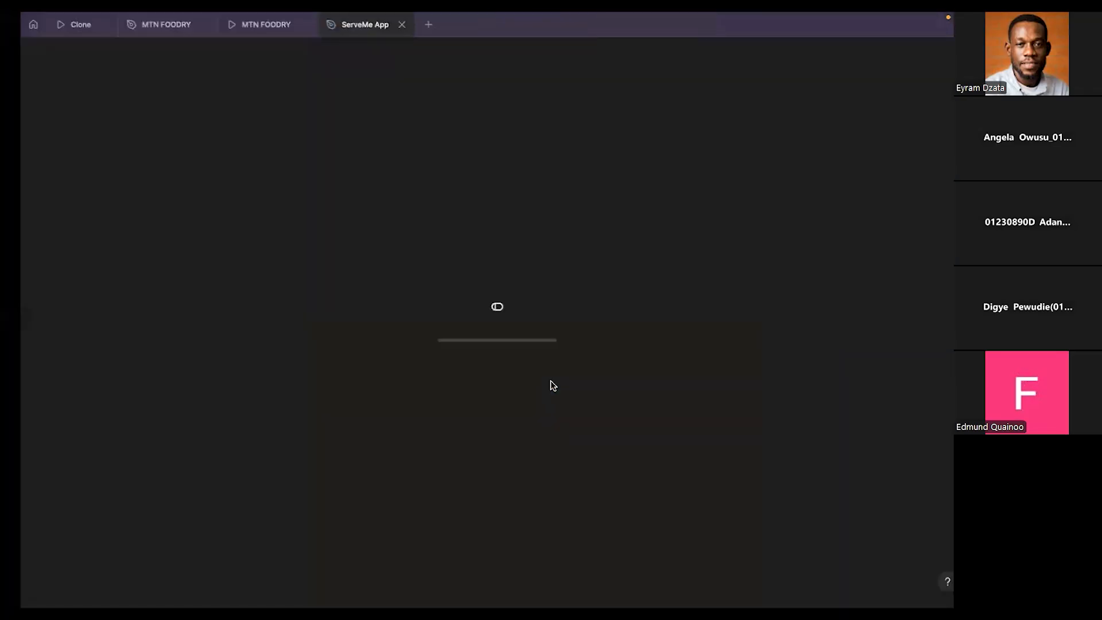
key("ctrl+Left")
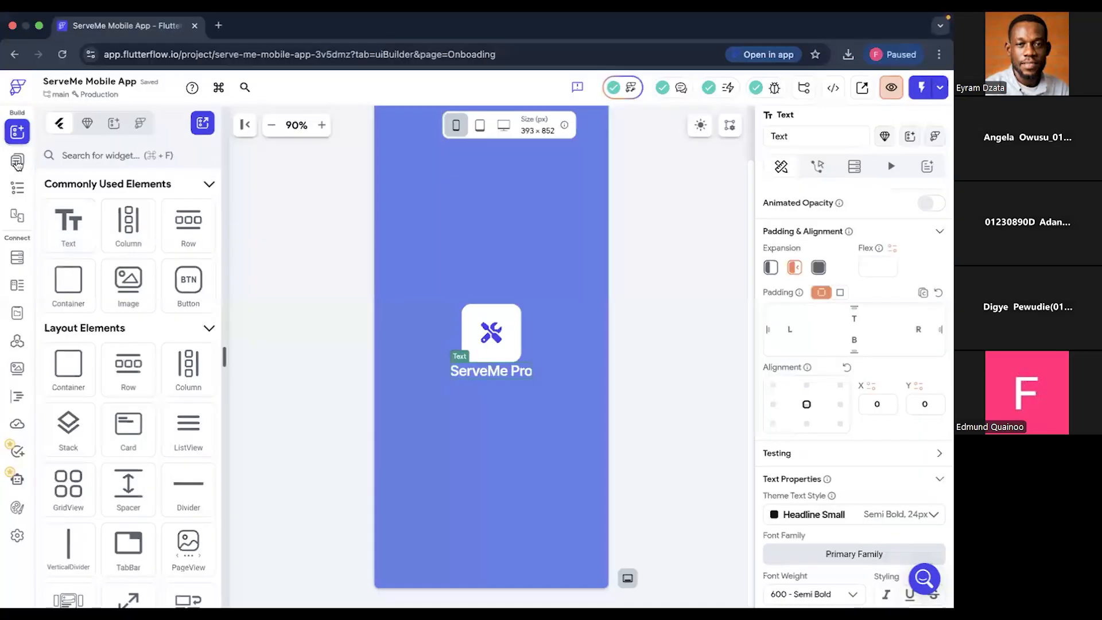
- Copy the tagline "Earn more with trusted jobs near you" from the SplashScreen page and reopen the Onboading page
left_click(17, 163)
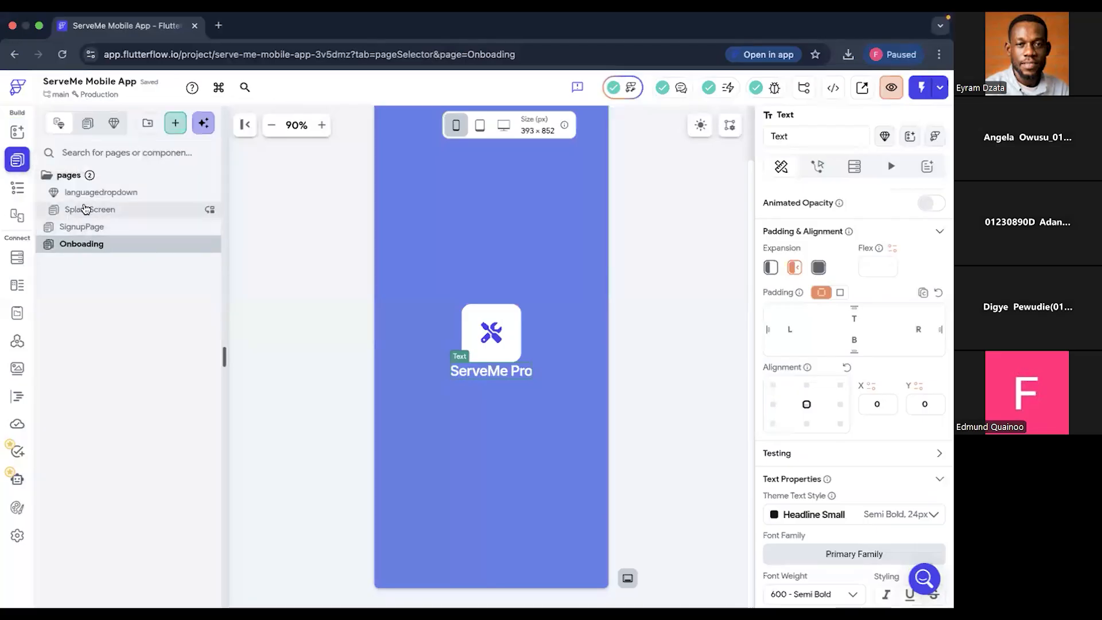
left_click(86, 210)
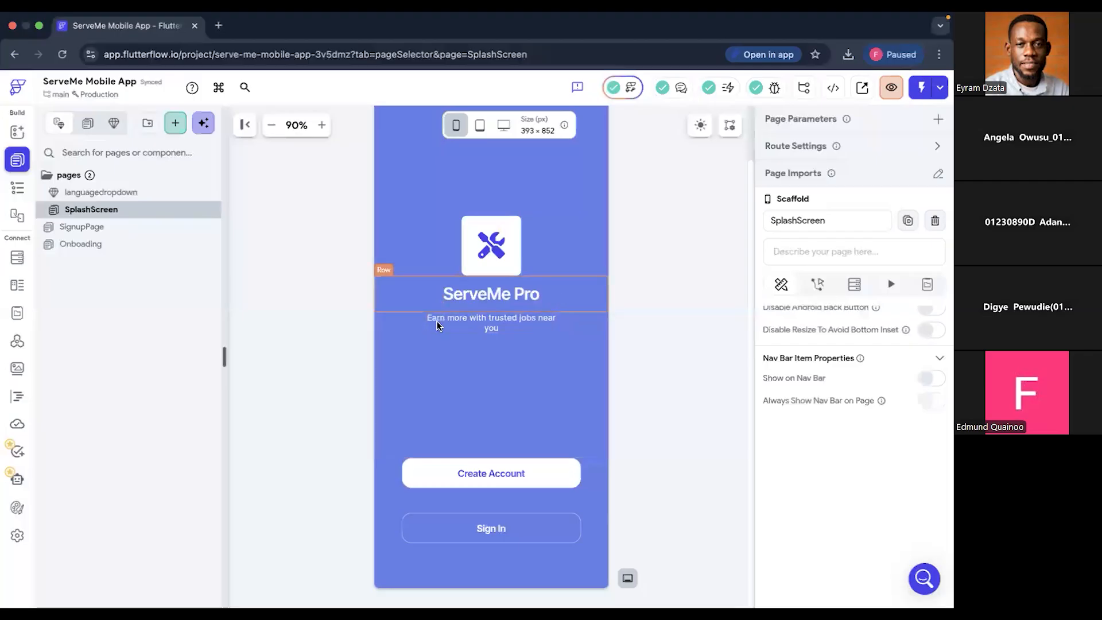
left_click(523, 316)
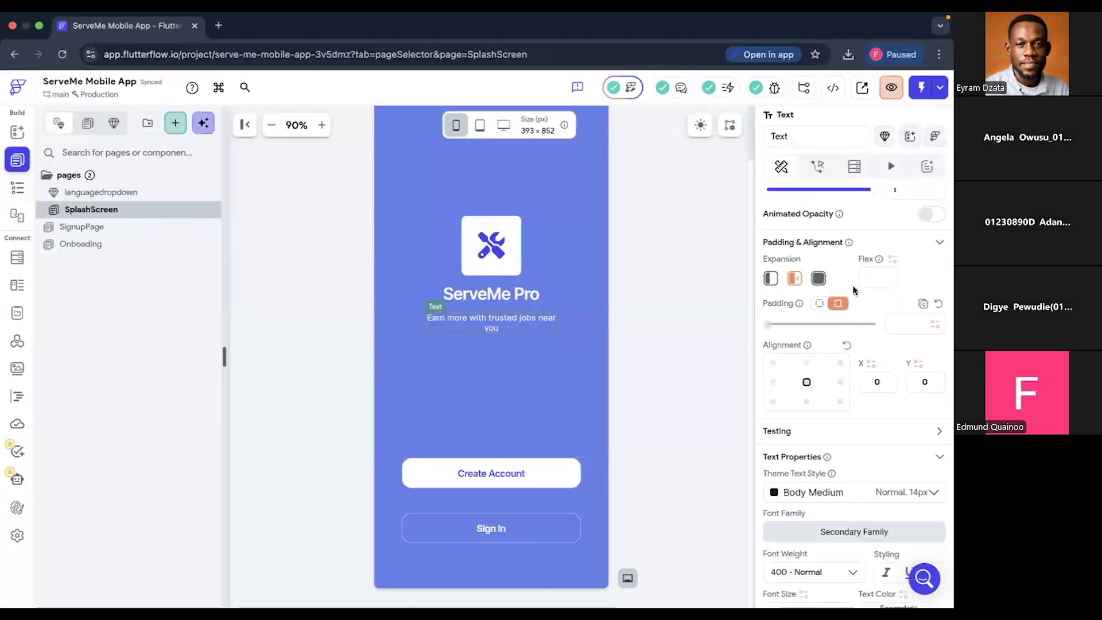
scroll(846, 297, "up", 4)
triple_click(875, 264)
key("super+c")
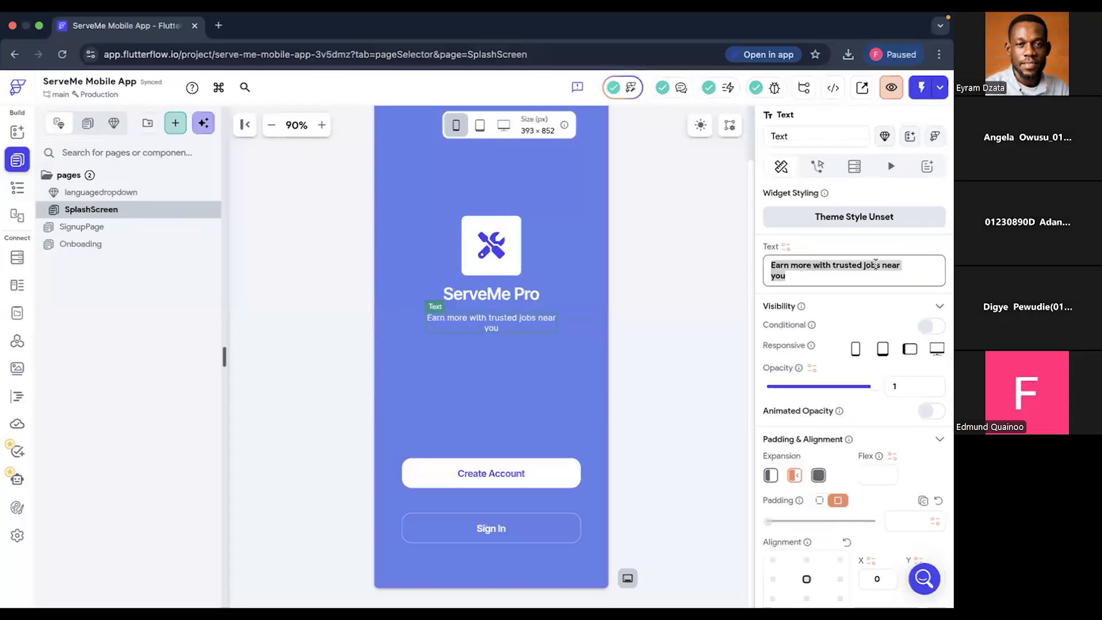
left_click(17, 188)
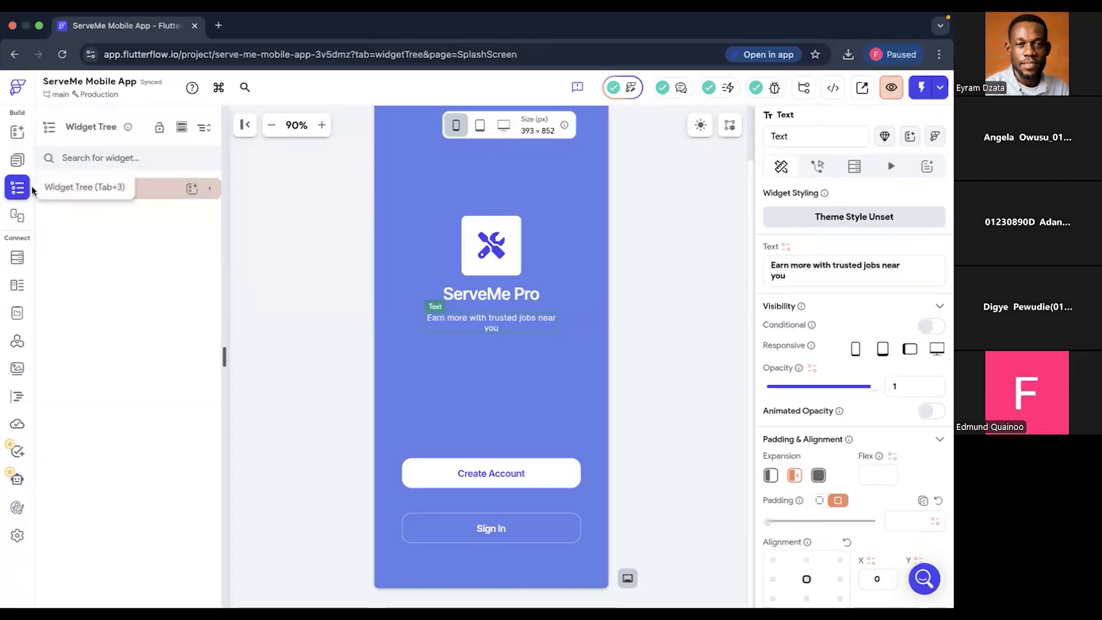
left_click(16, 161)
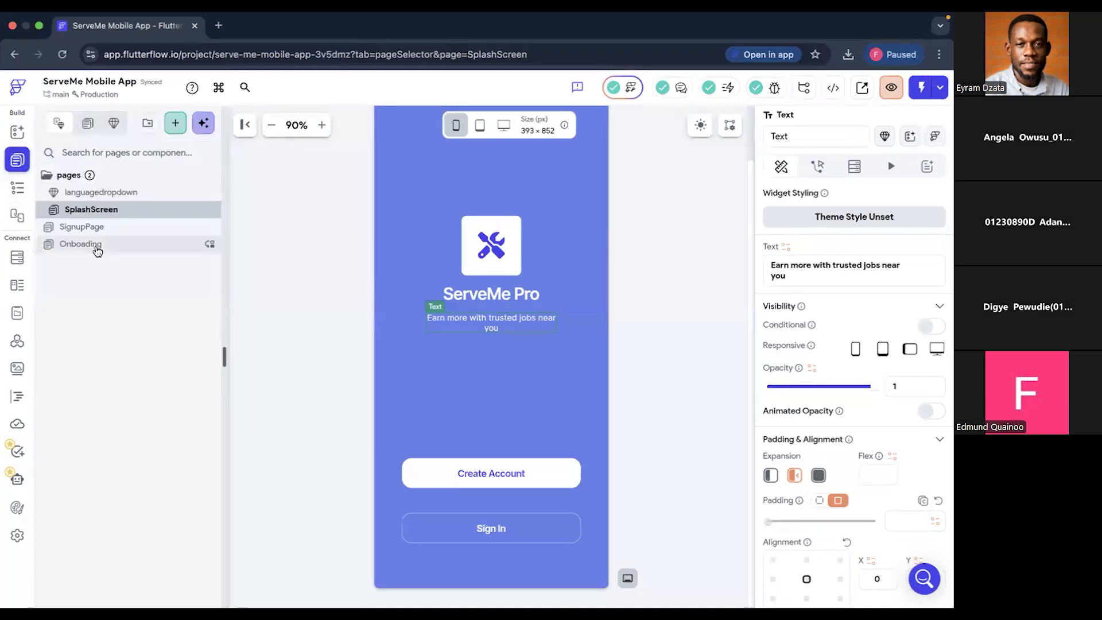
left_click(98, 251)
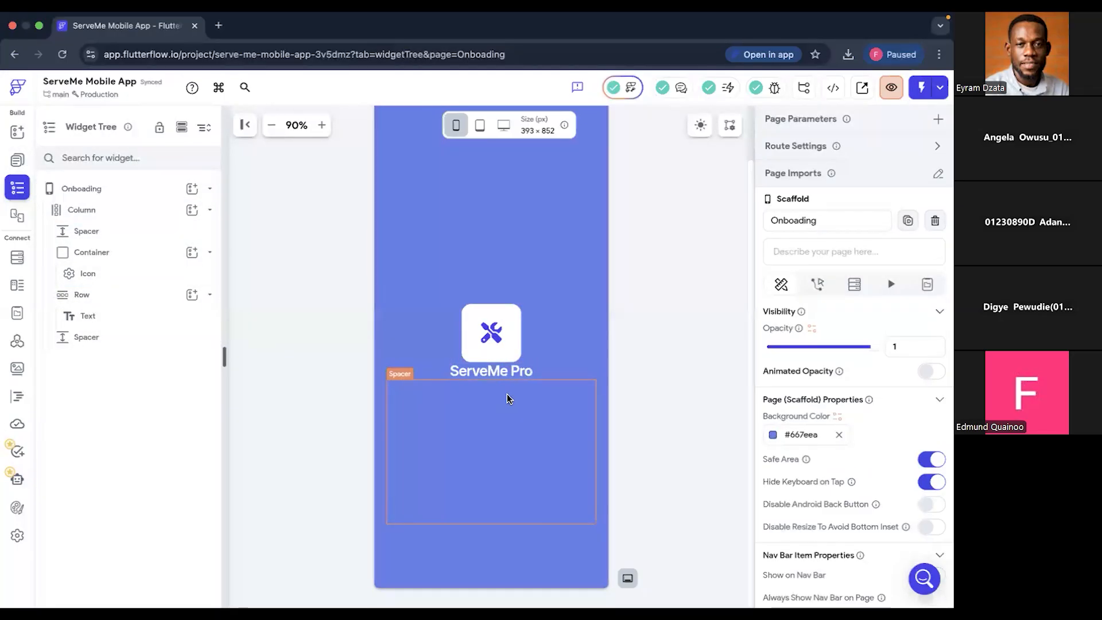
- Replace the Spacer below the ServeMe Pro text with an empty Row
left_click(525, 459)
key("Delete")
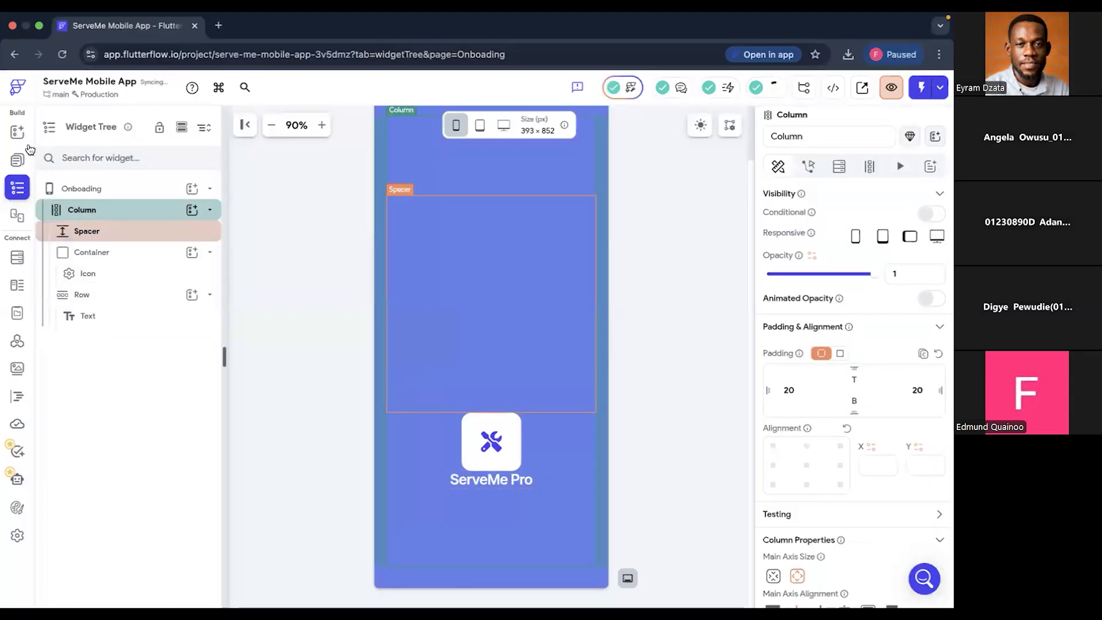
left_click(17, 131)
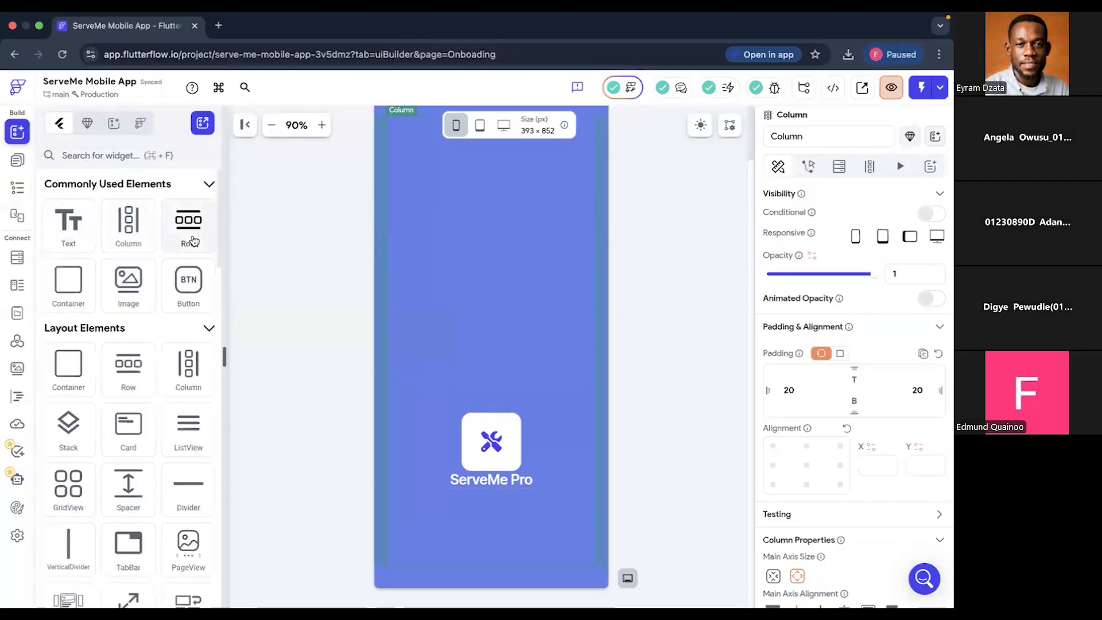
left_click_drag(358, 376, 490, 511)
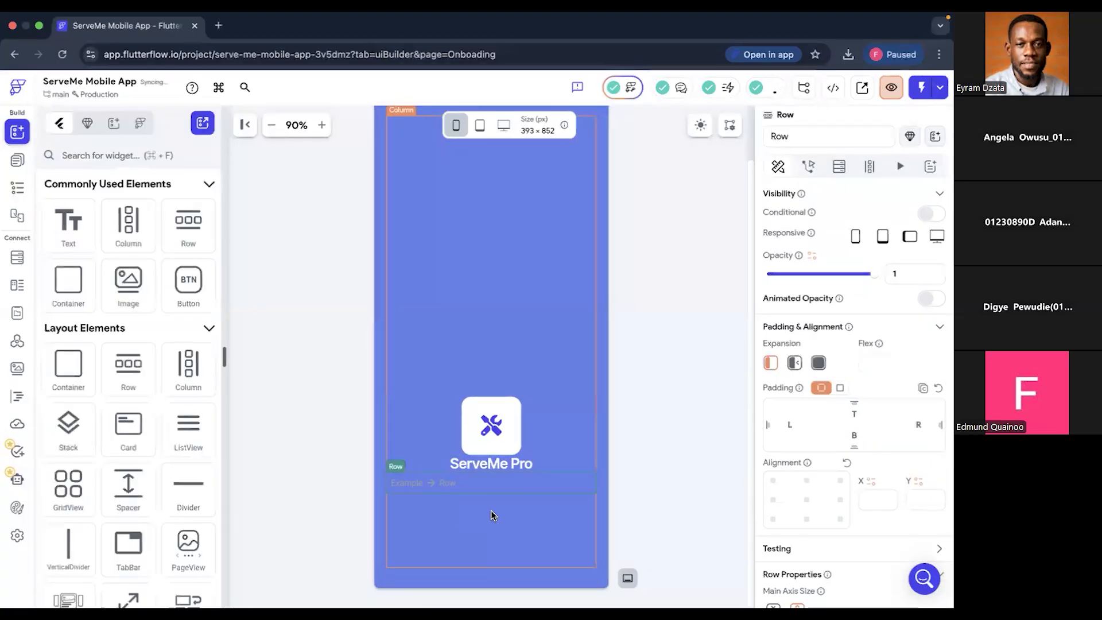
- Add a Text widget to the new Row and set its content to the copied "Earn more with trusted jobs near you"
left_click_drag(68, 224, 415, 483)
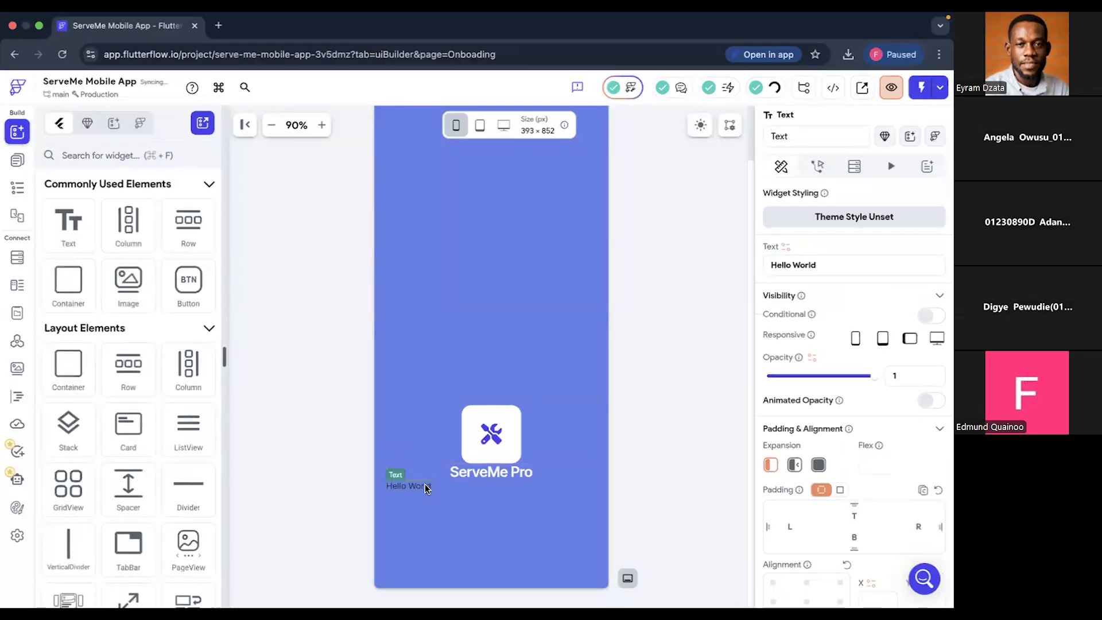
left_click(874, 263)
key("super+a")
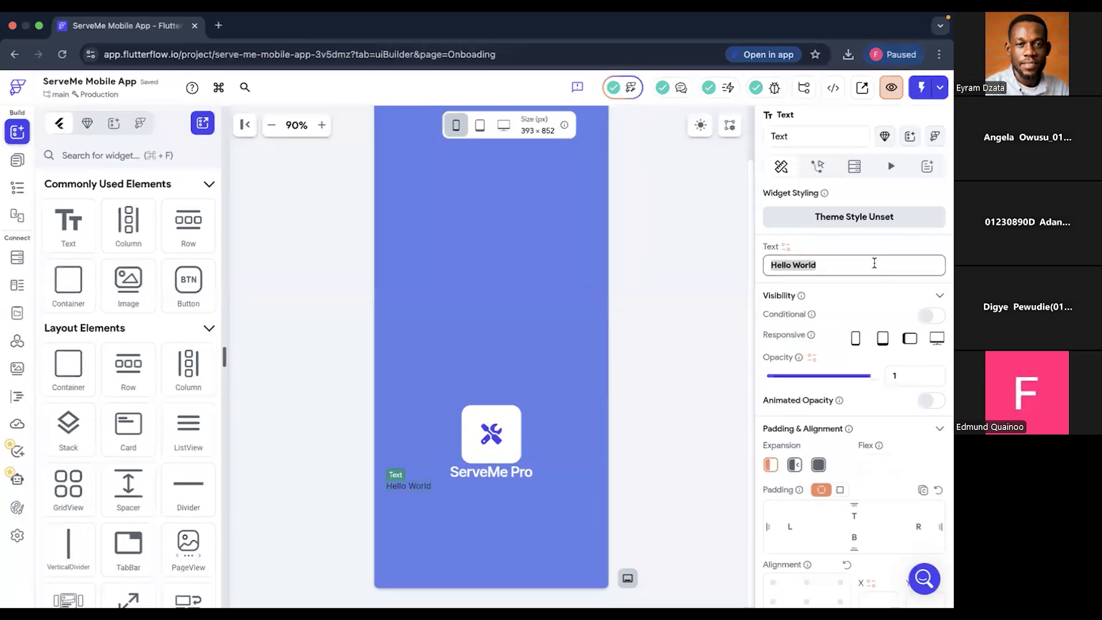
key("super+v")
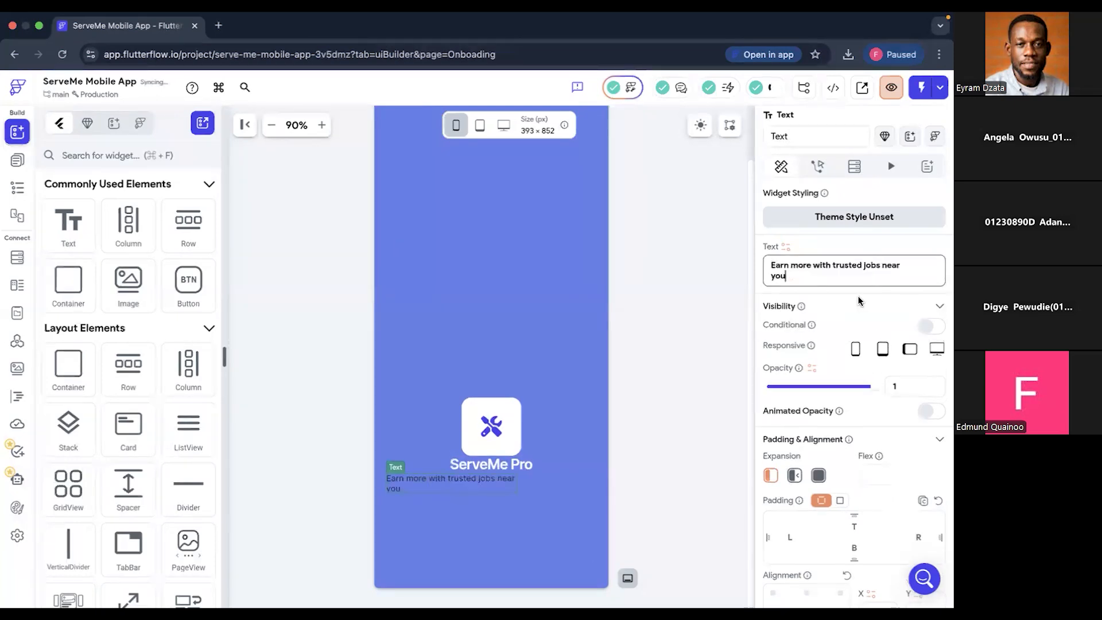
- Color the tagline text with the Info theme color and set its font weight to 500 - Medium
scroll(838, 434, "down", 5)
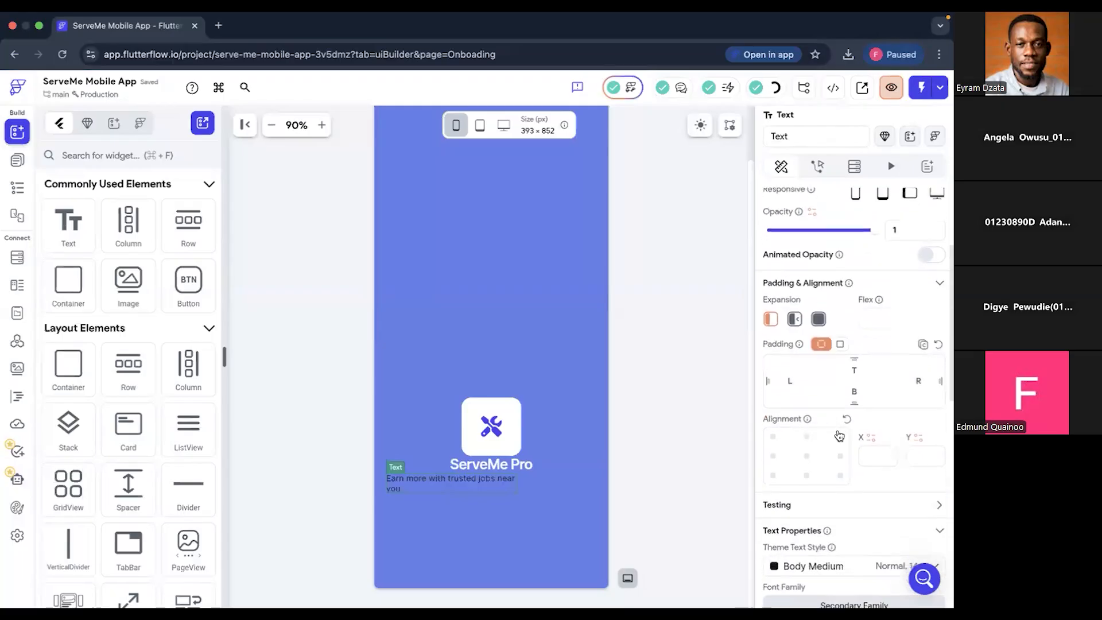
scroll(840, 435, "down", 3)
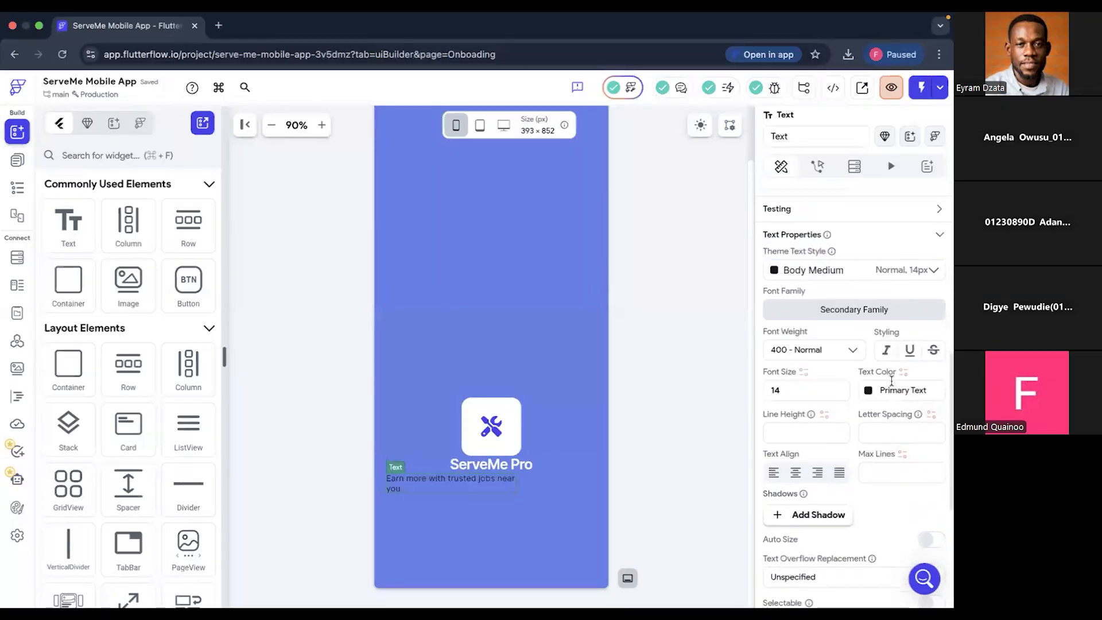
left_click(868, 385)
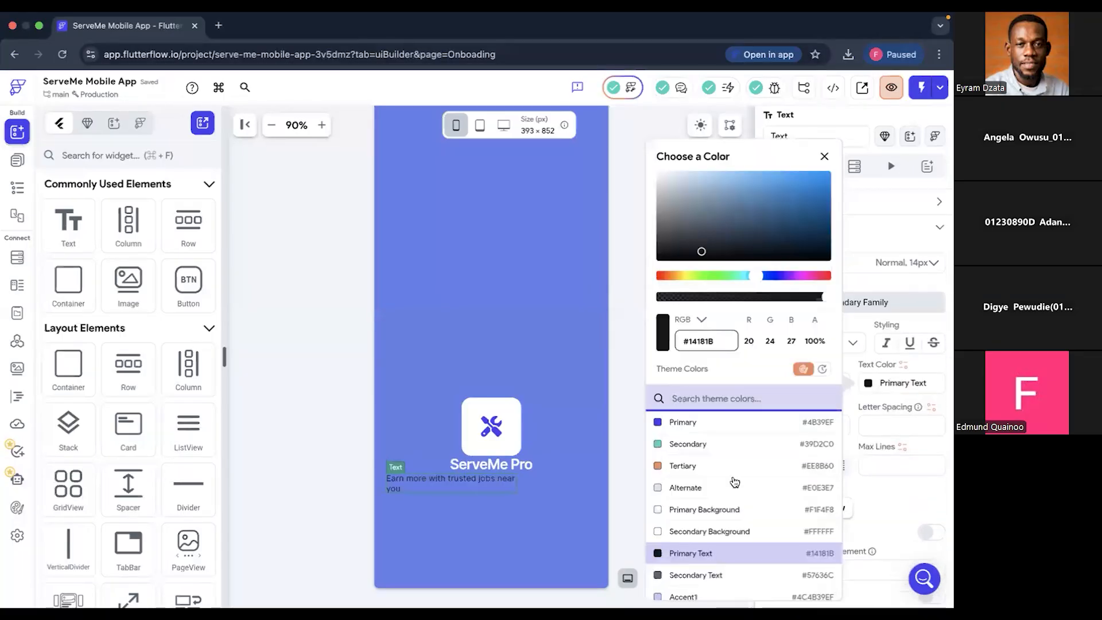
scroll(735, 483, "down", 4)
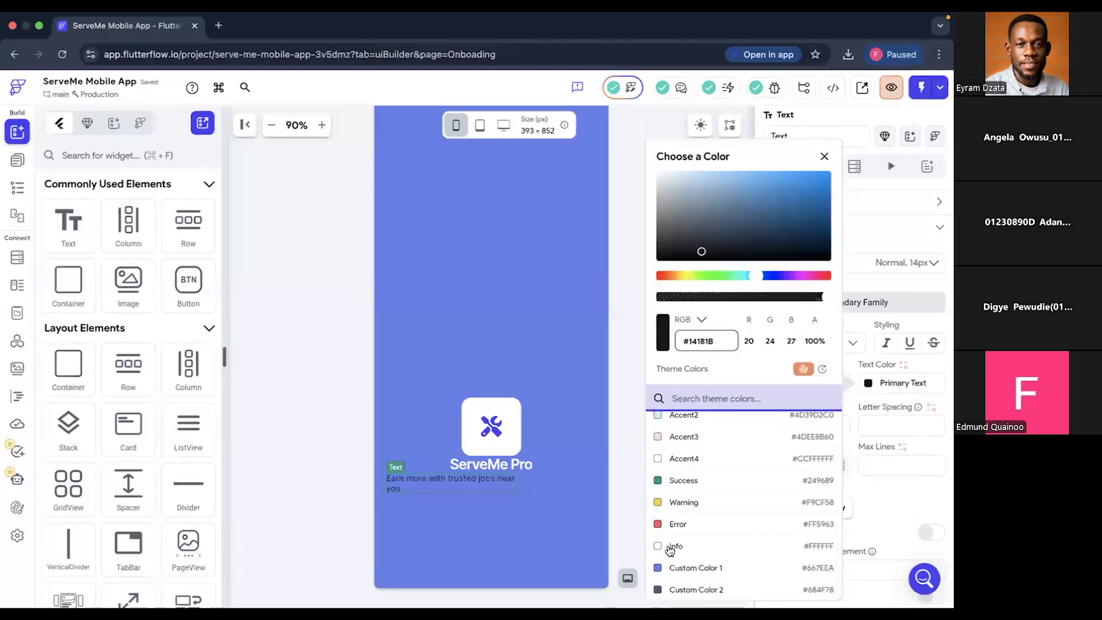
left_click(670, 548)
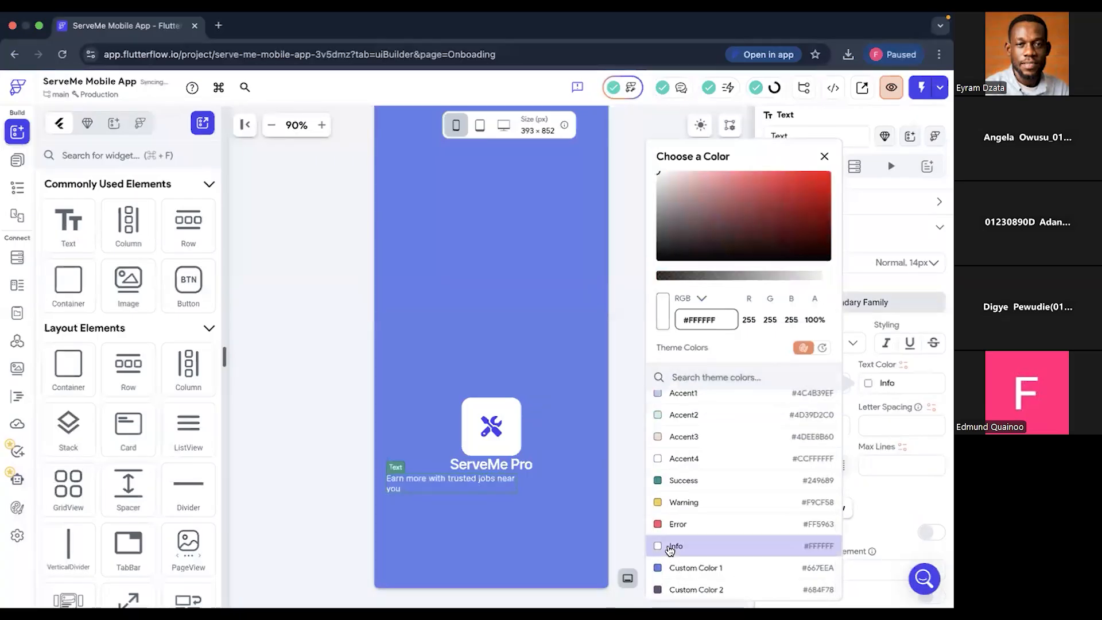
left_click(853, 395)
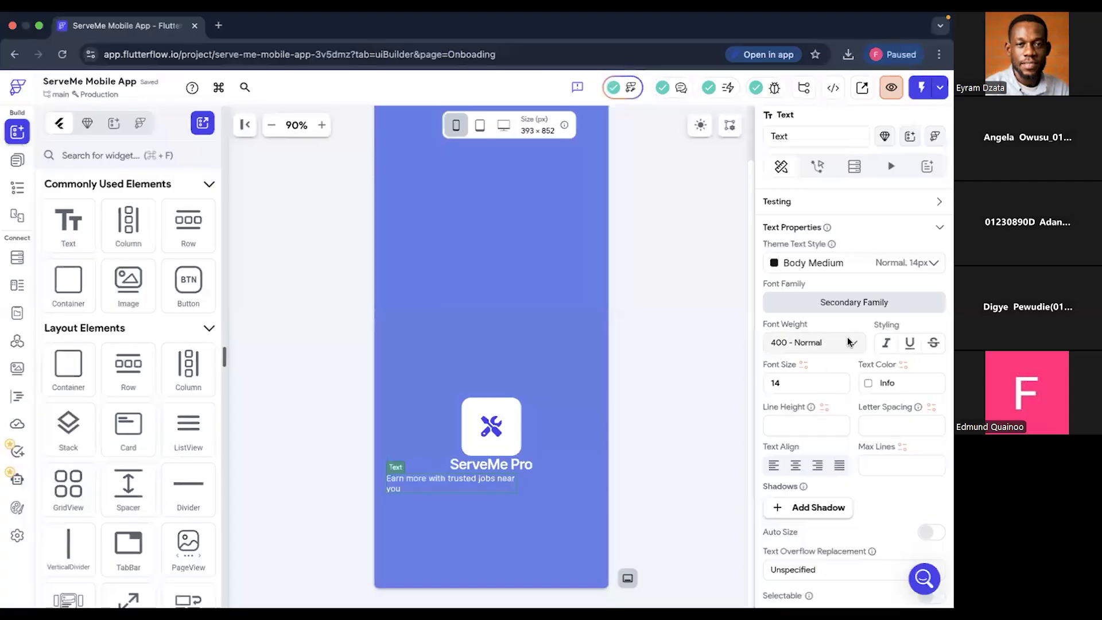
left_click(850, 342)
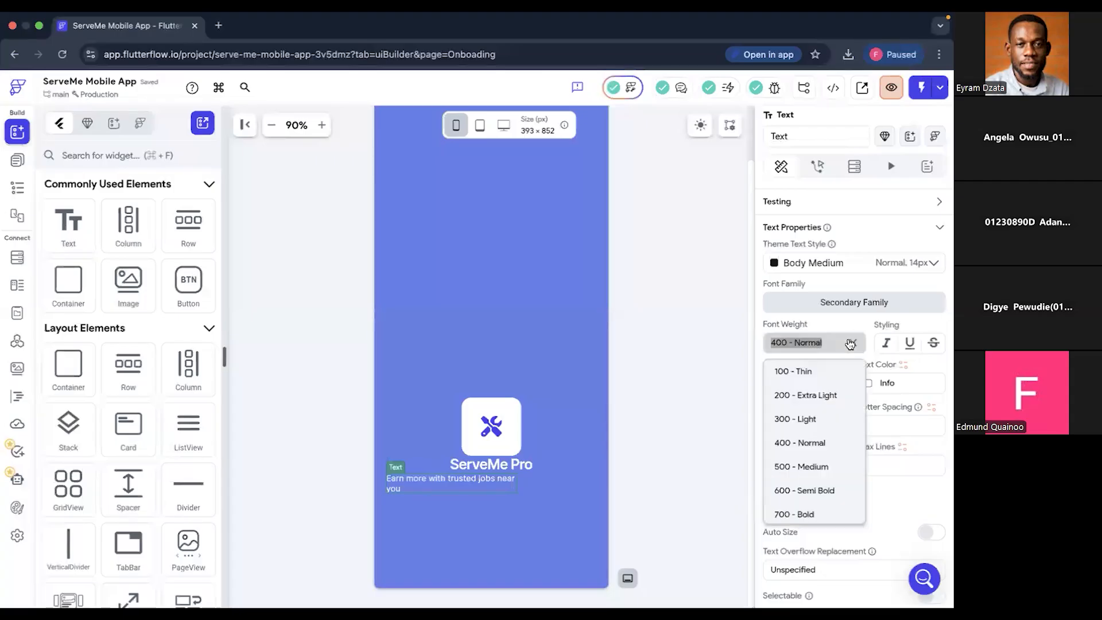
left_click(811, 468)
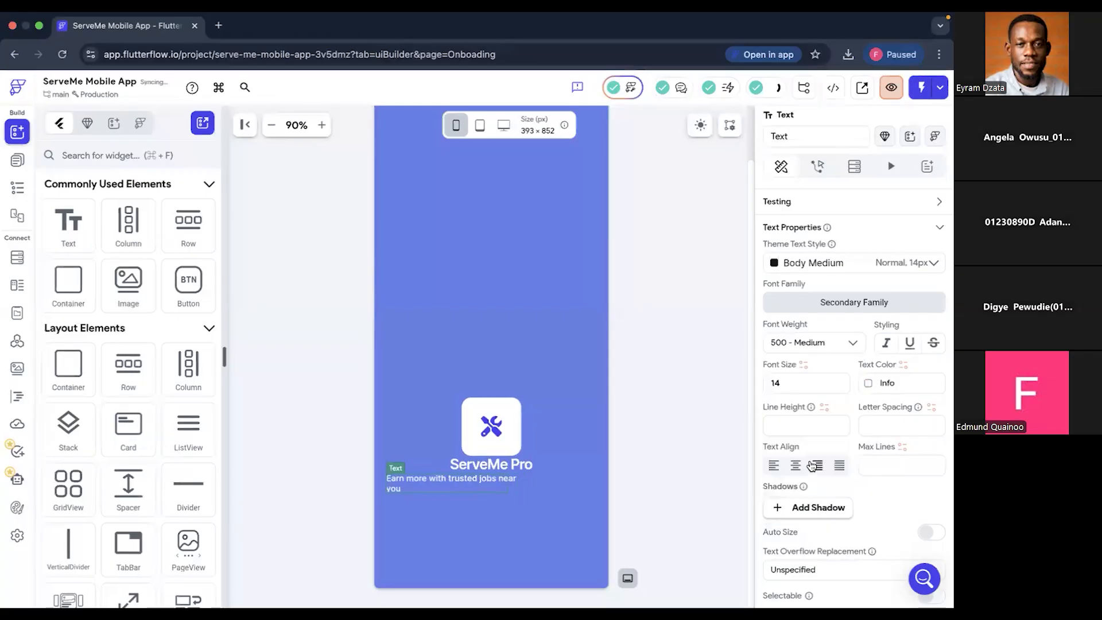
- Apply the Label Large theme text style to the tagline and set its color to Info (#FFFFFF)
left_click(807, 263)
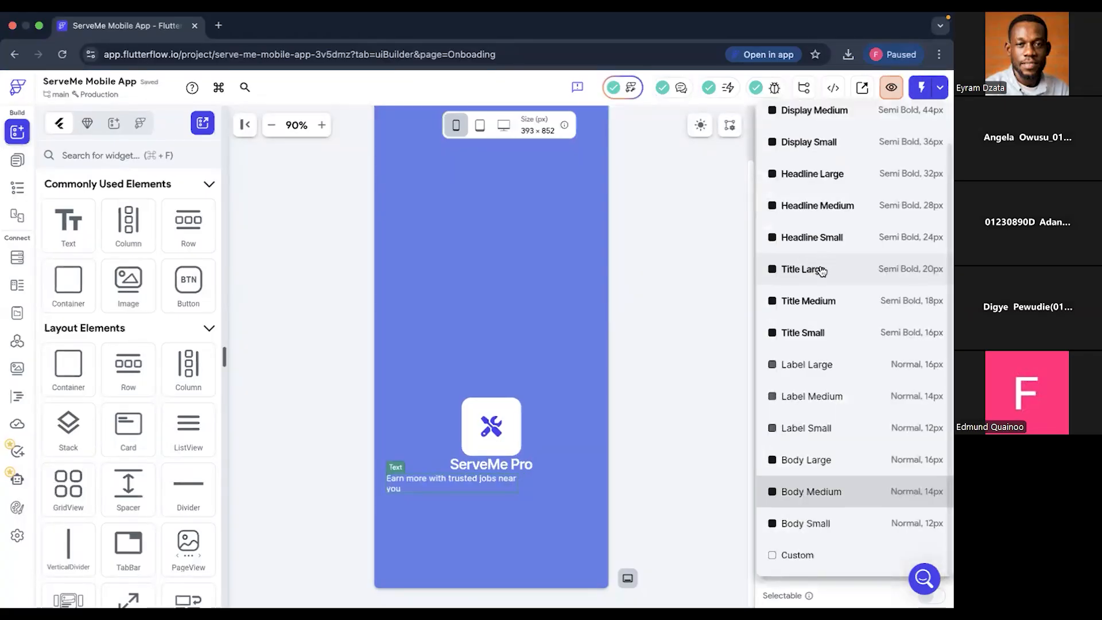
left_click(811, 366)
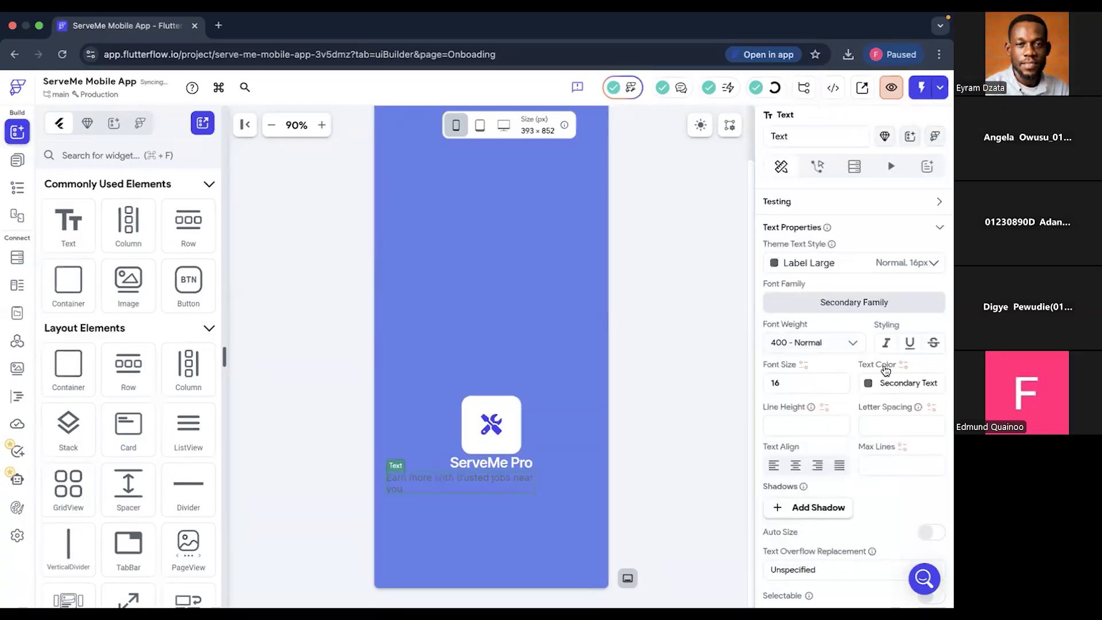
left_click(868, 384)
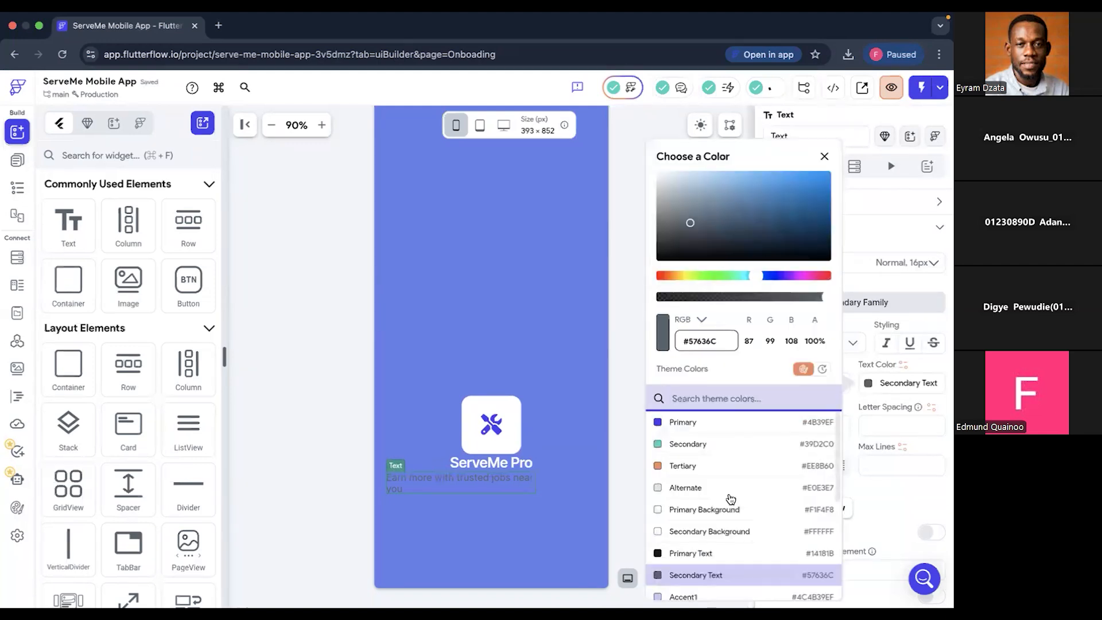
scroll(728, 497, "down", 3)
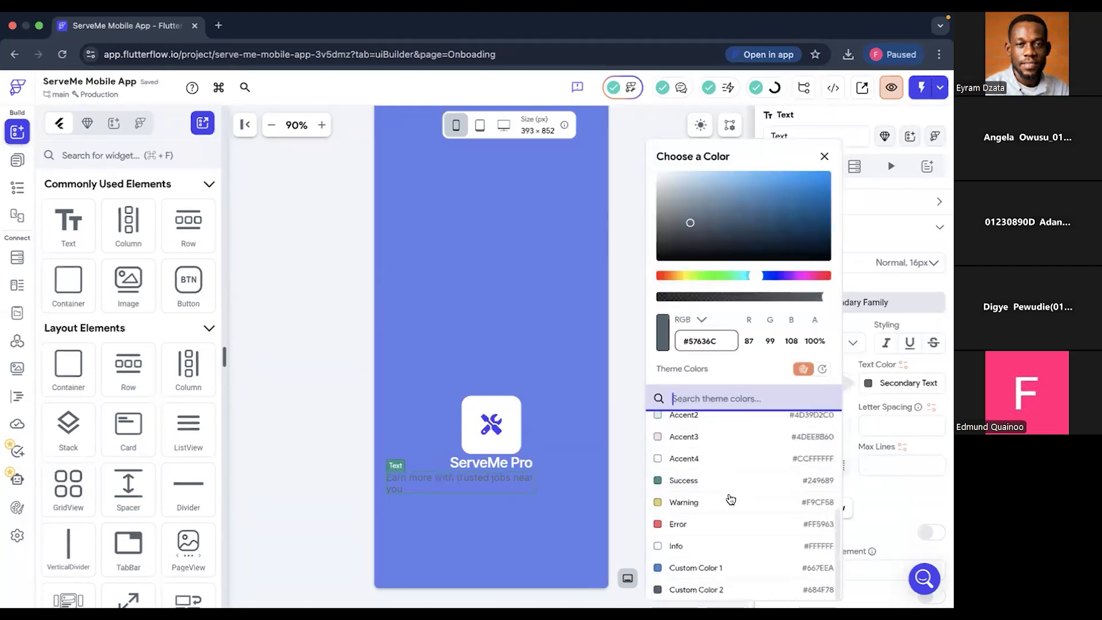
left_click(680, 545)
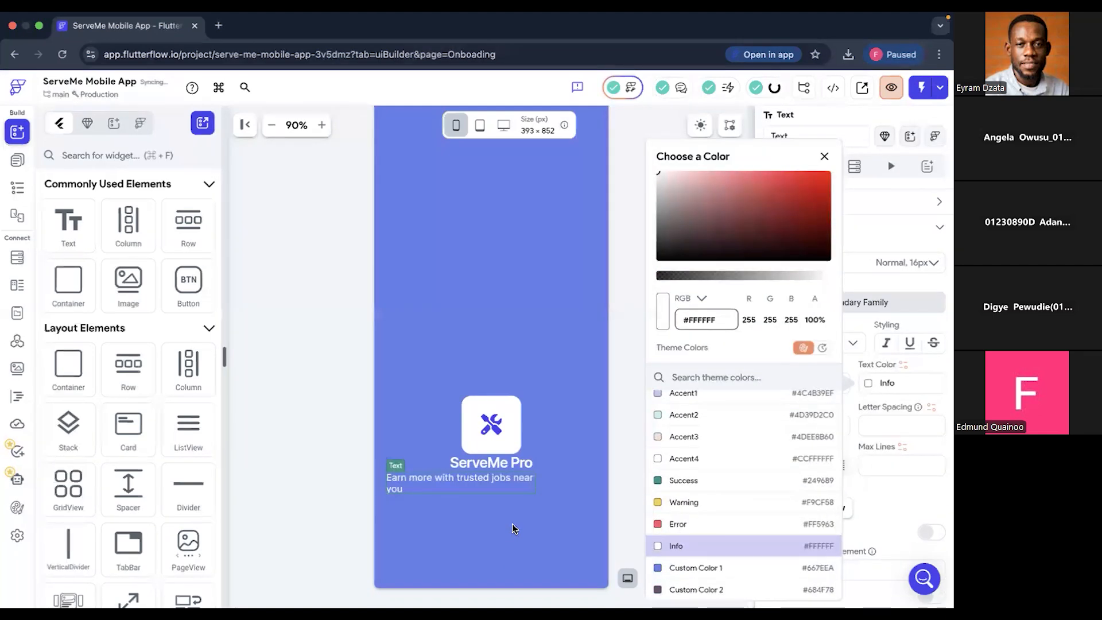
- Set the tagline text's expansion to Flexible and its alignment to the center at X 0, Y 0
left_click(481, 483)
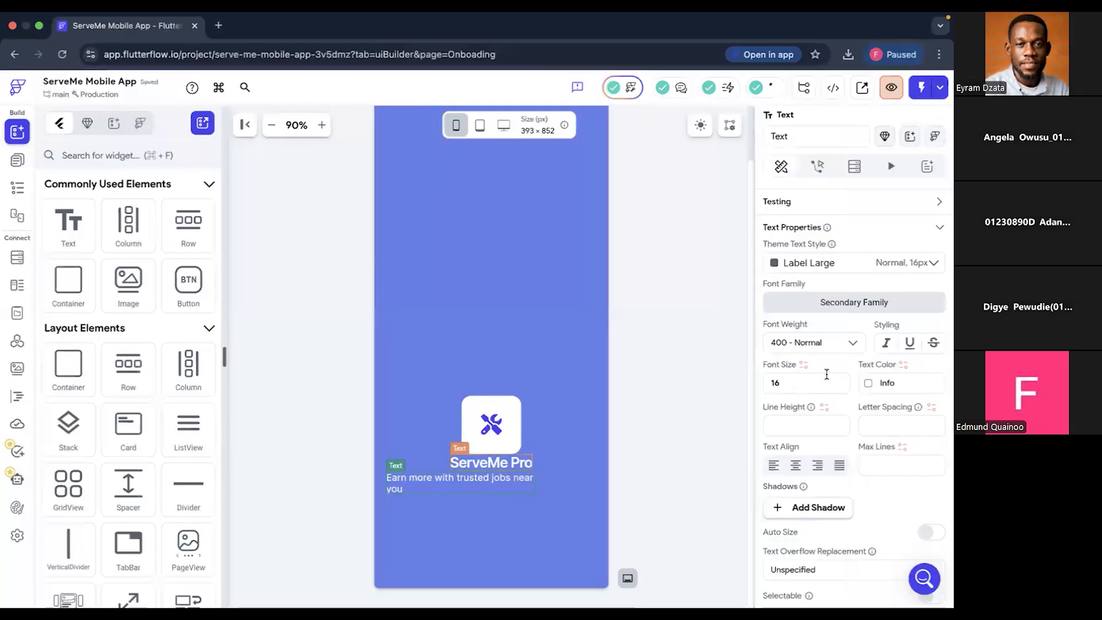
scroll(829, 378, "down", 3)
scroll(829, 379, "up", 8)
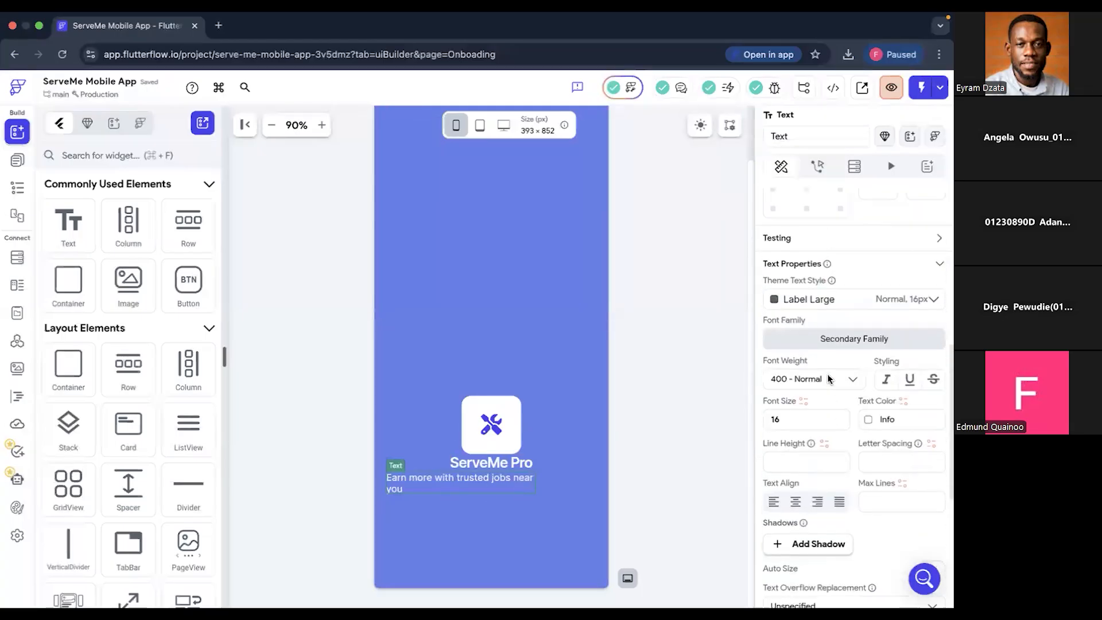
scroll(796, 240, "up", 1)
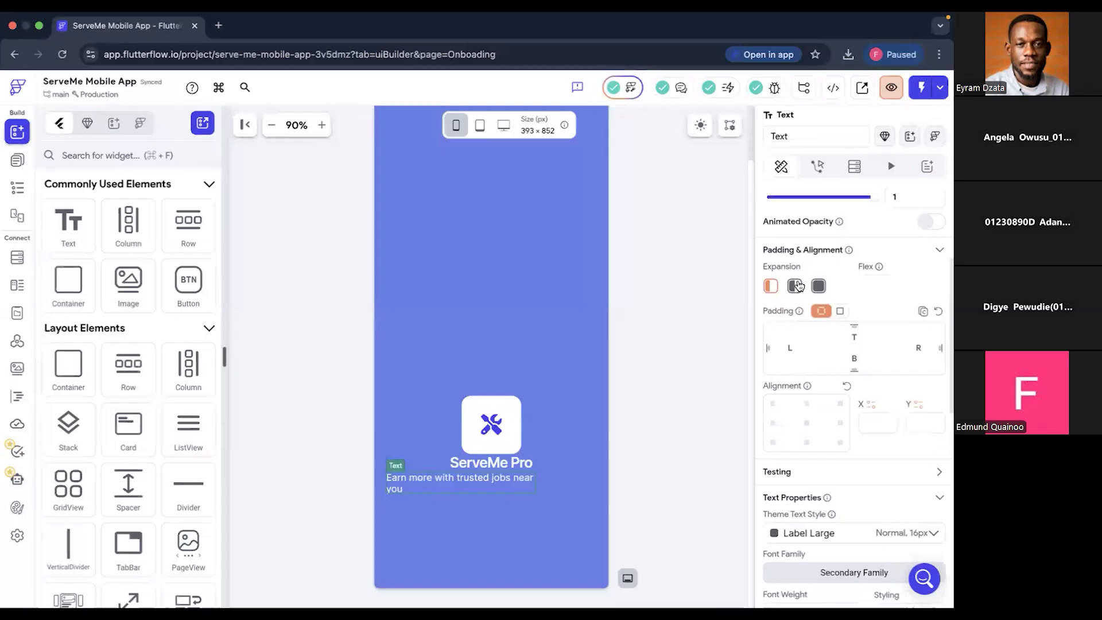
left_click(796, 289)
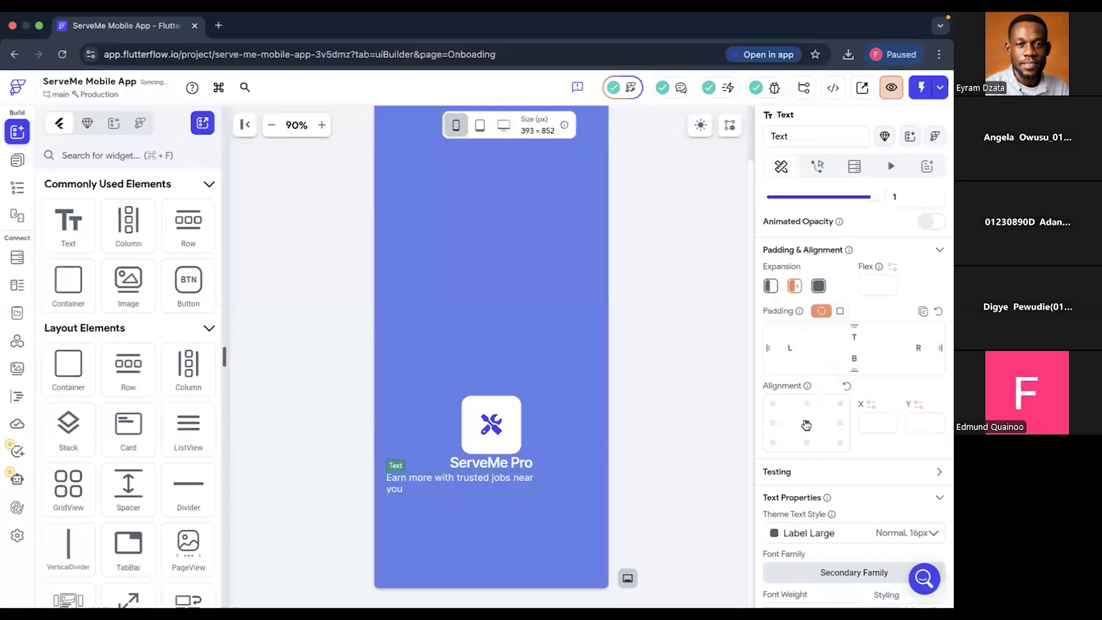
left_click(807, 425)
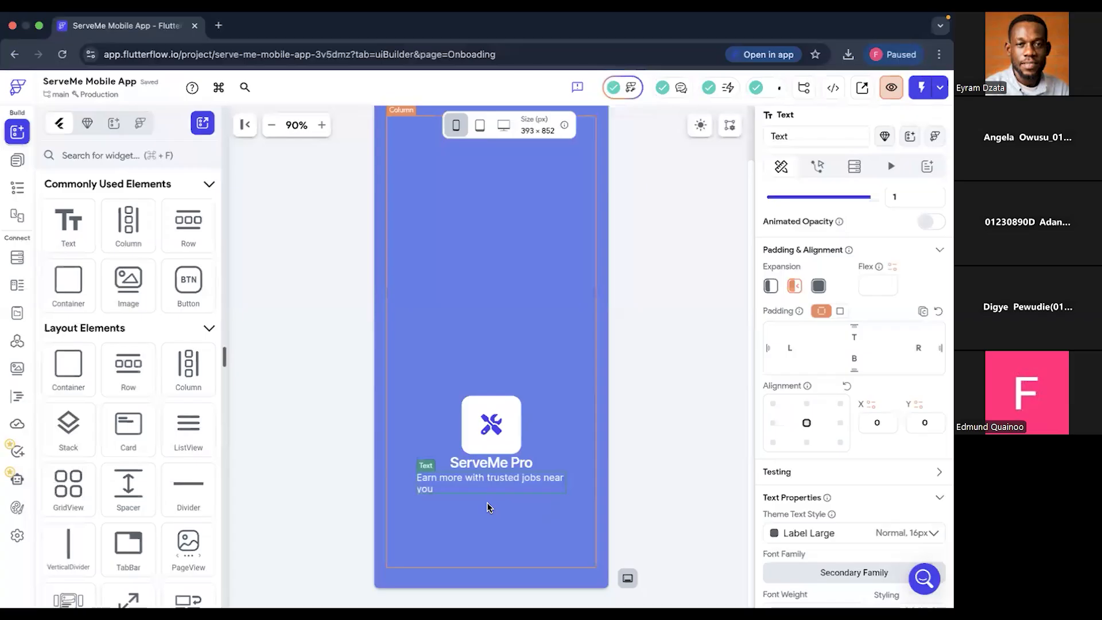
- Switch to Figma and check how the tagline is laid out in the Splash design
key("super+Tab")
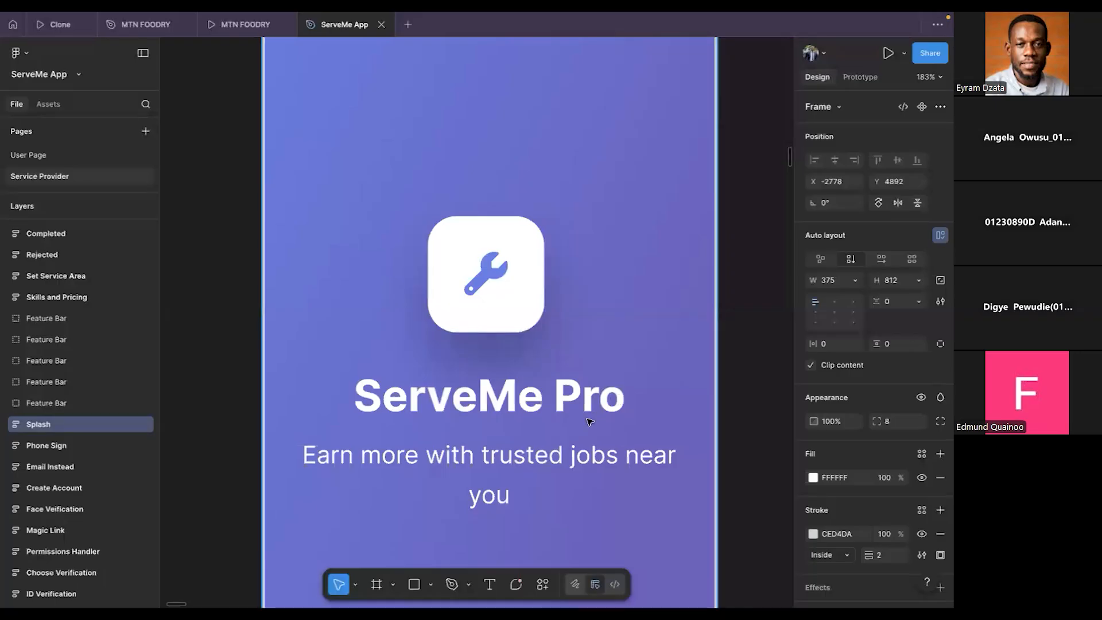
- Compare the title and tagline spacing in Figma's Splash design with the onboarding page in FlutterFlow
left_click(554, 452)
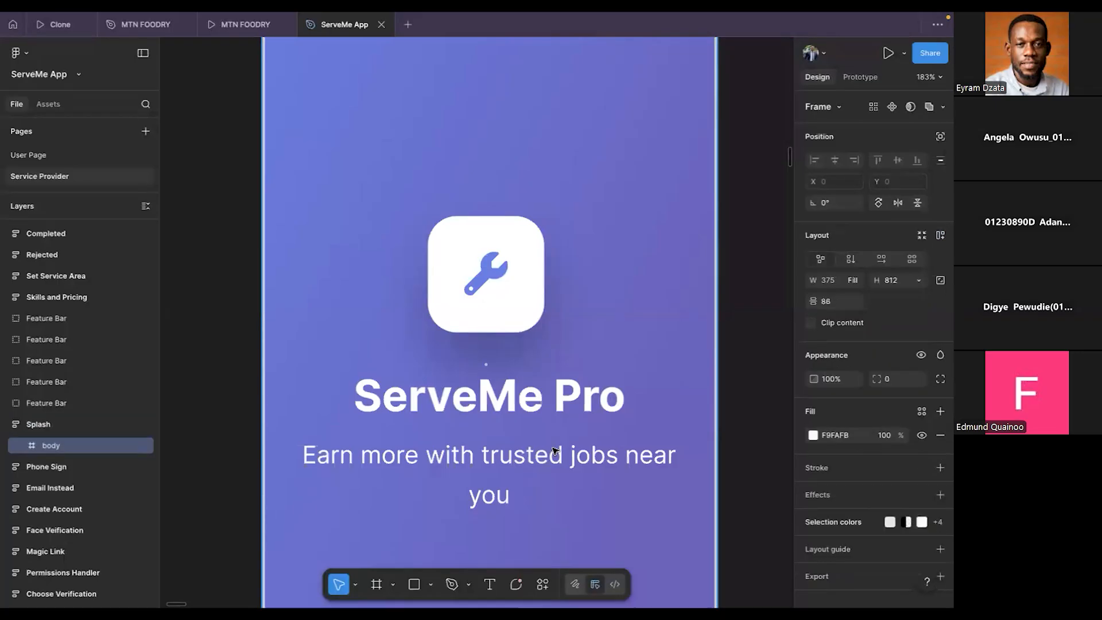
left_click(777, 363)
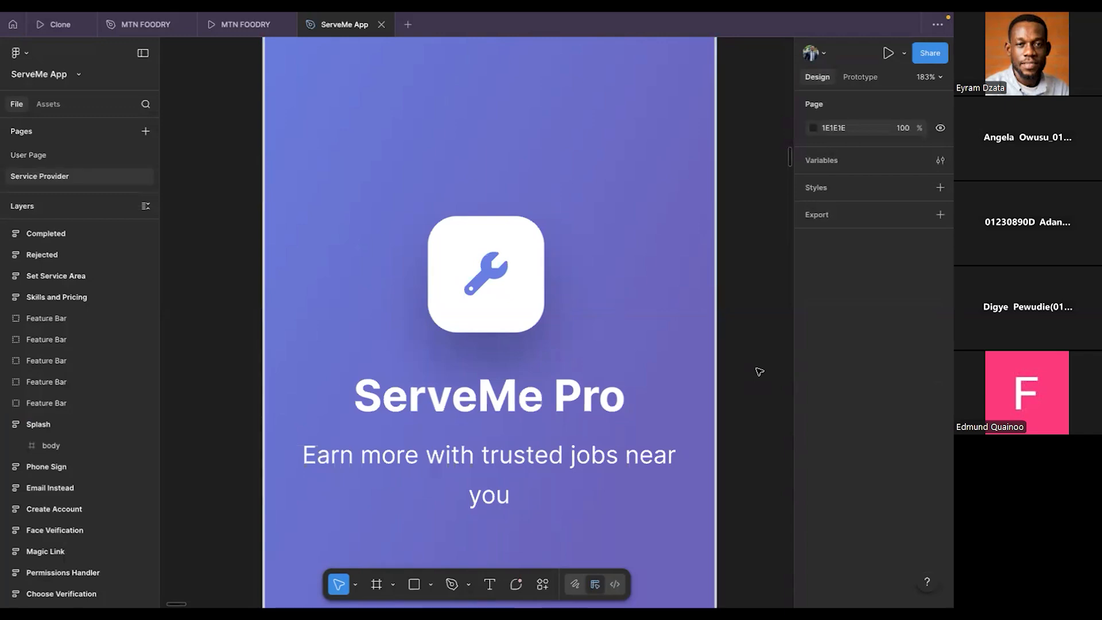
key("ctrl+Left")
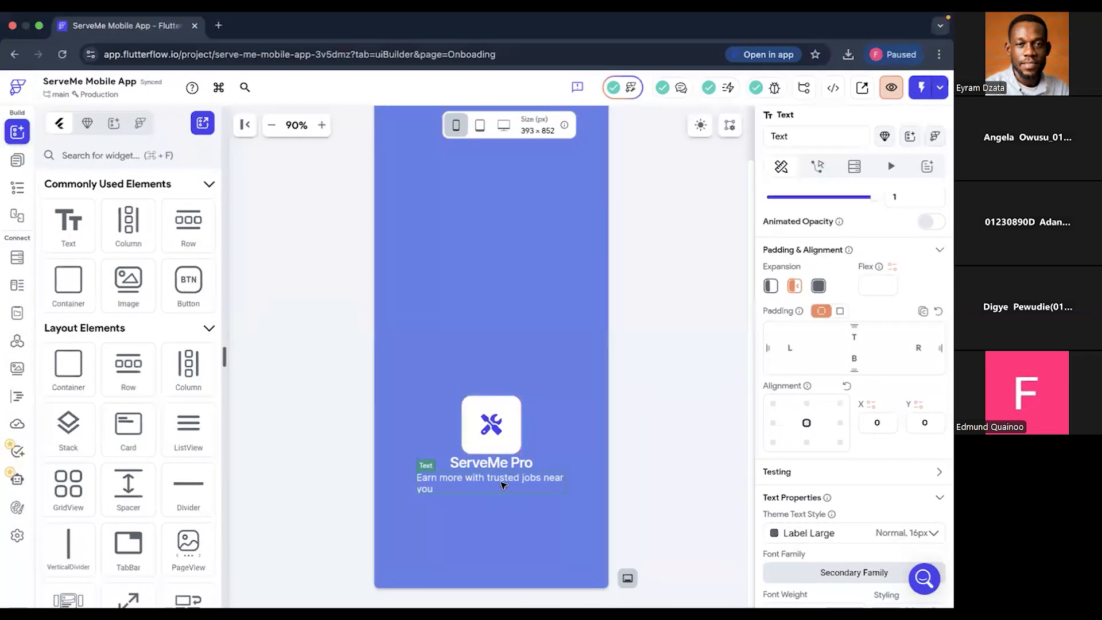
key("ctrl+Right")
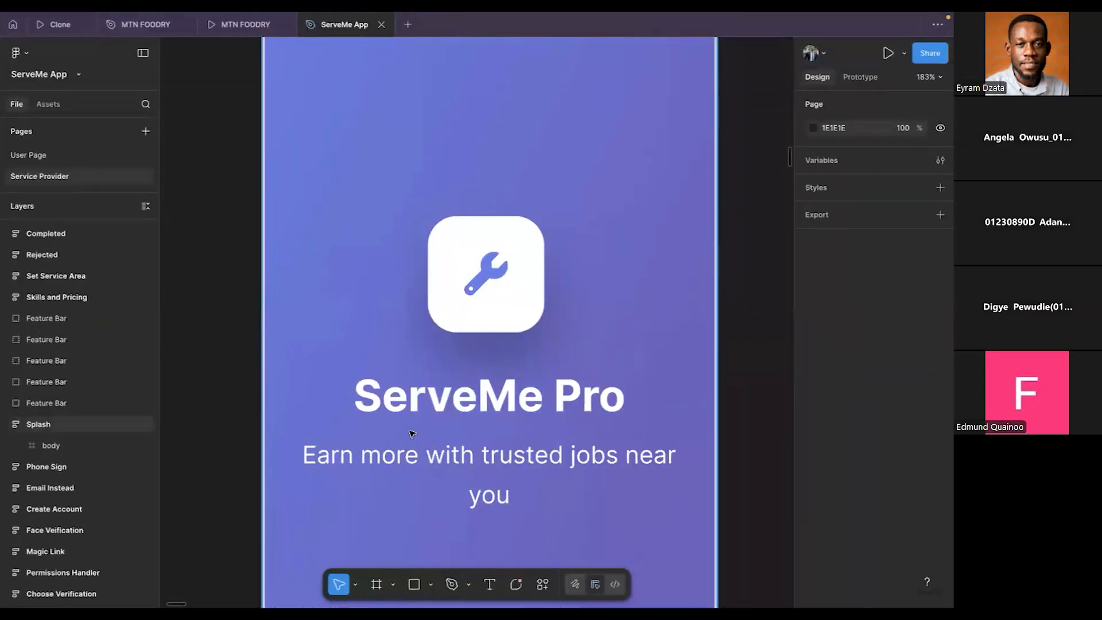
key("ctrl+Left")
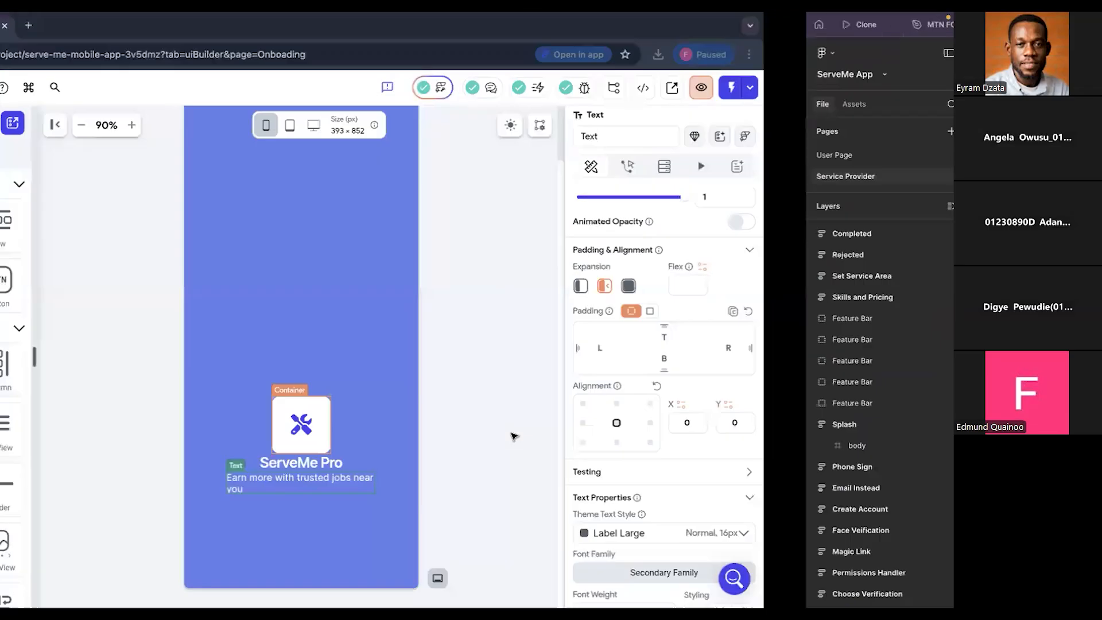
- Give both the ServeMe Pro title and the tagline text a top padding of 15
left_click(486, 463)
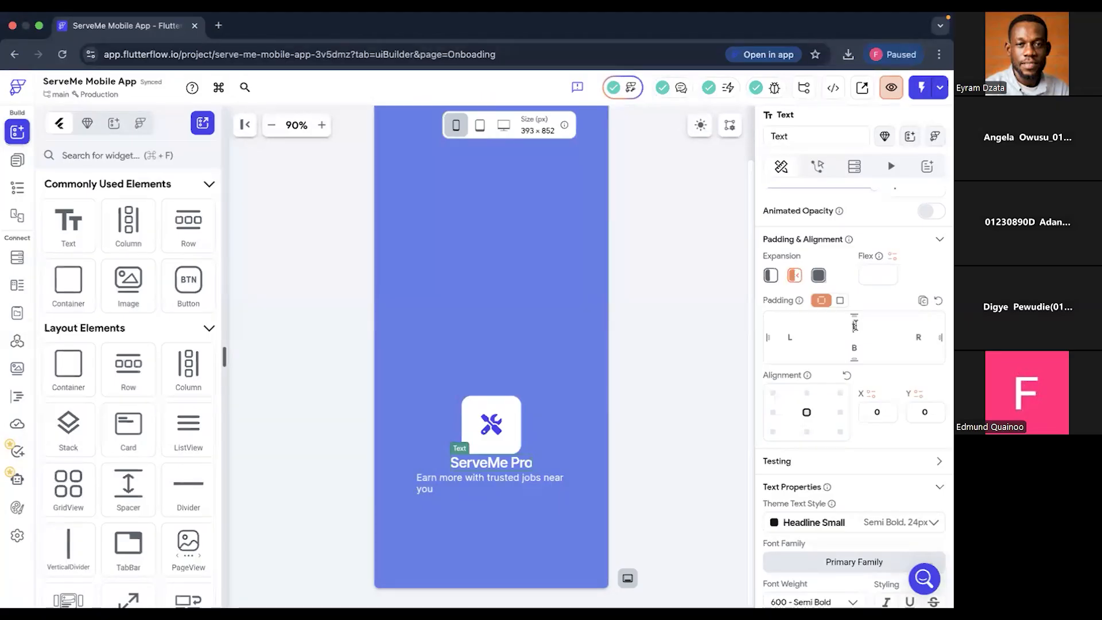
left_click(856, 325)
type("15")
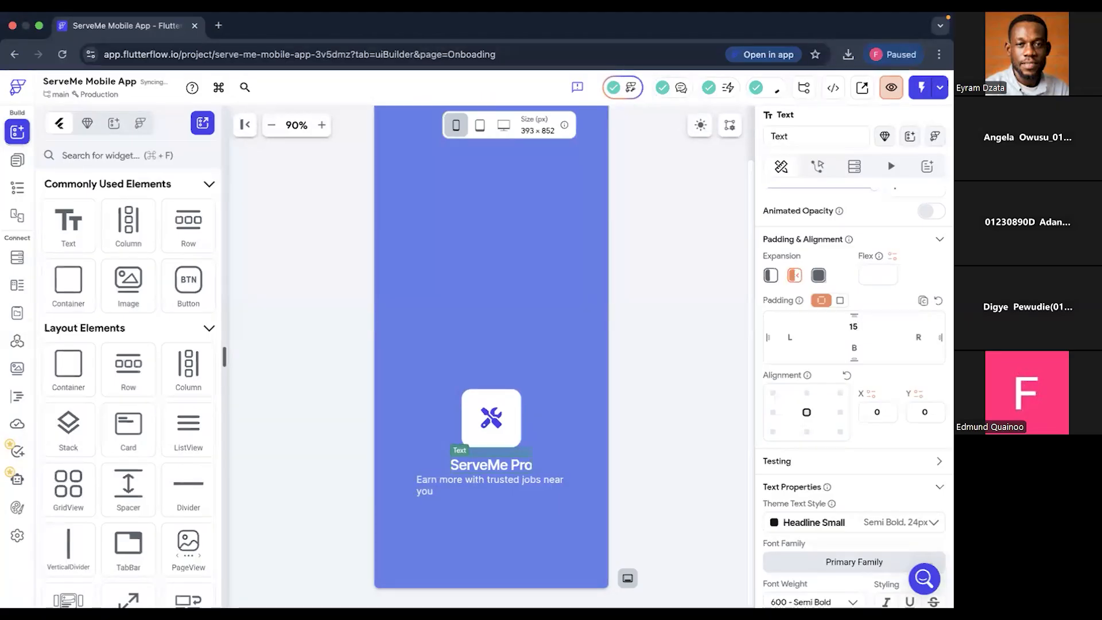
left_click(559, 482)
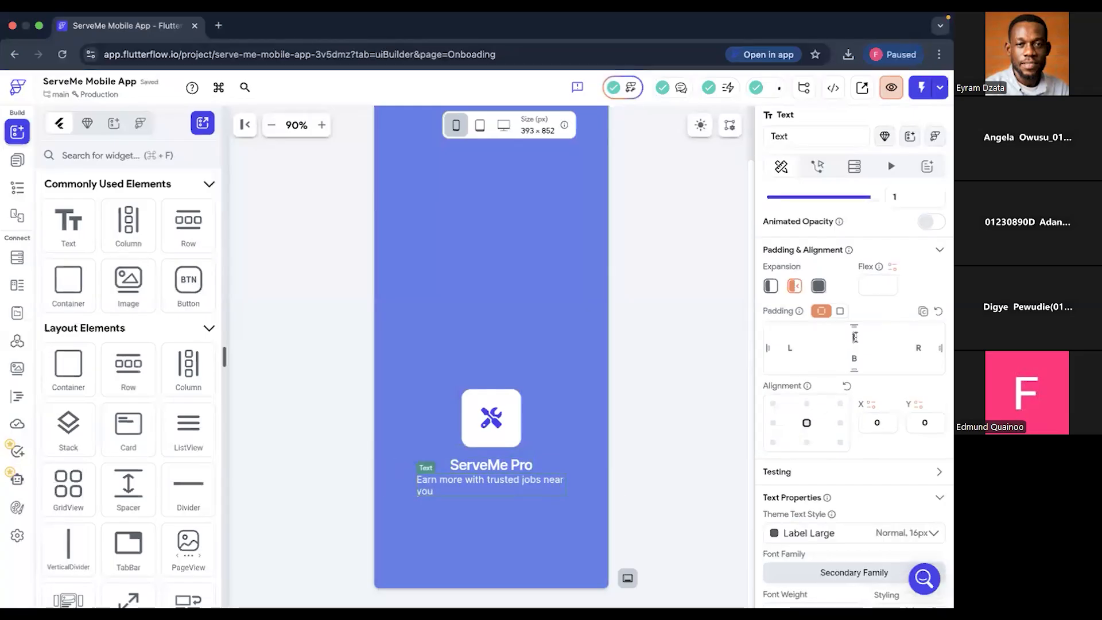
type("15")
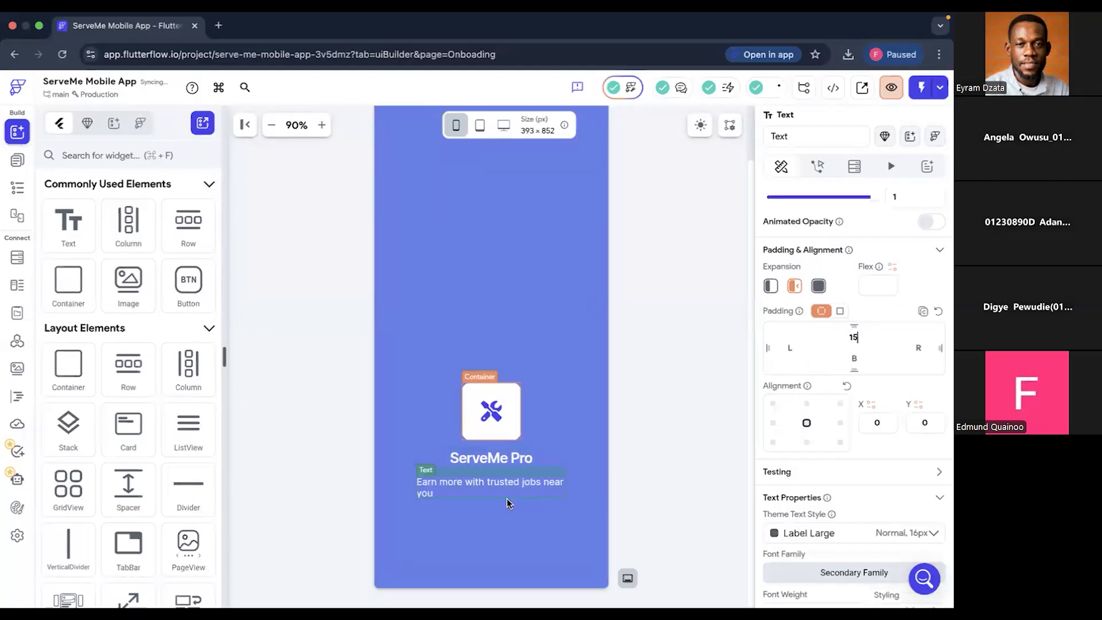
- Check the Splash design in Figma, and set the tagline's text align to center in FlutterFlow
key("super+Tab")
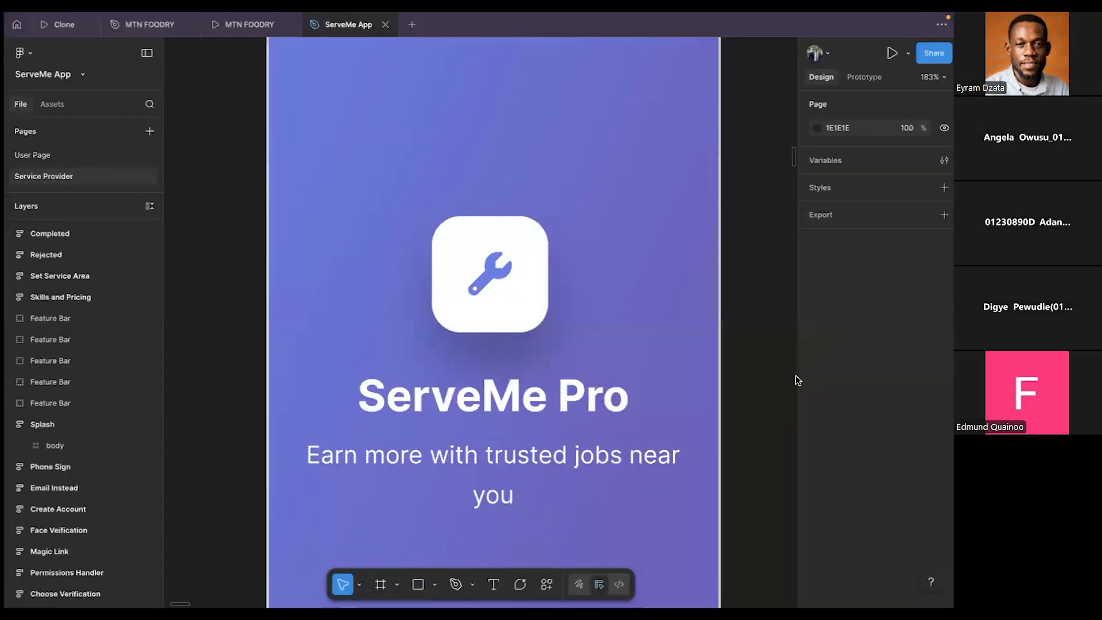
scroll(745, 378, "down", 10, "ctrl")
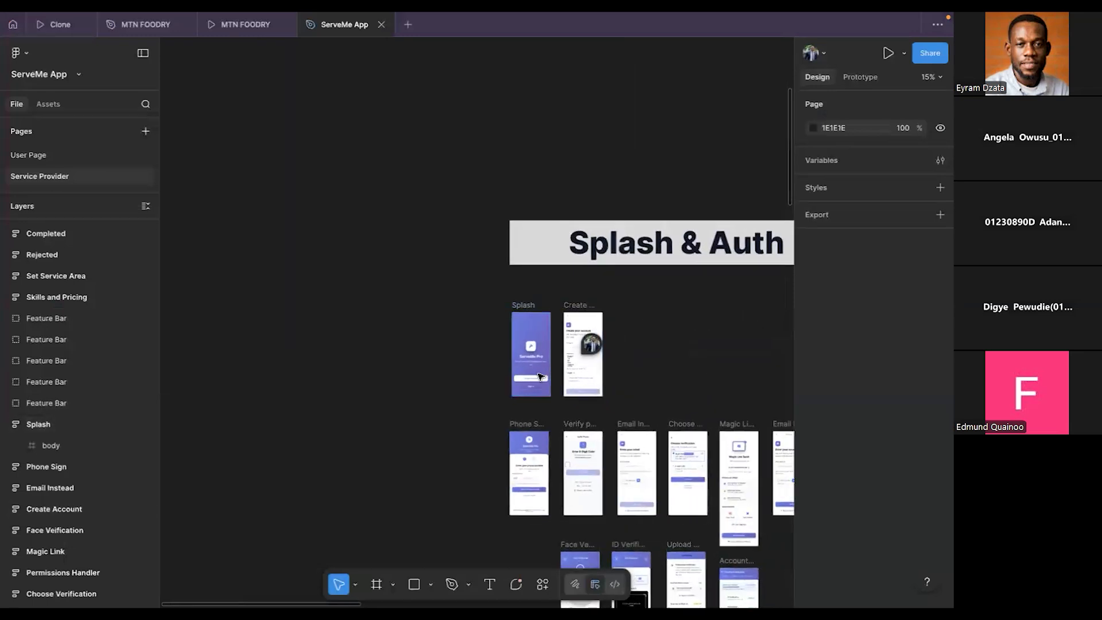
scroll(539, 376, "up", 5, "ctrl")
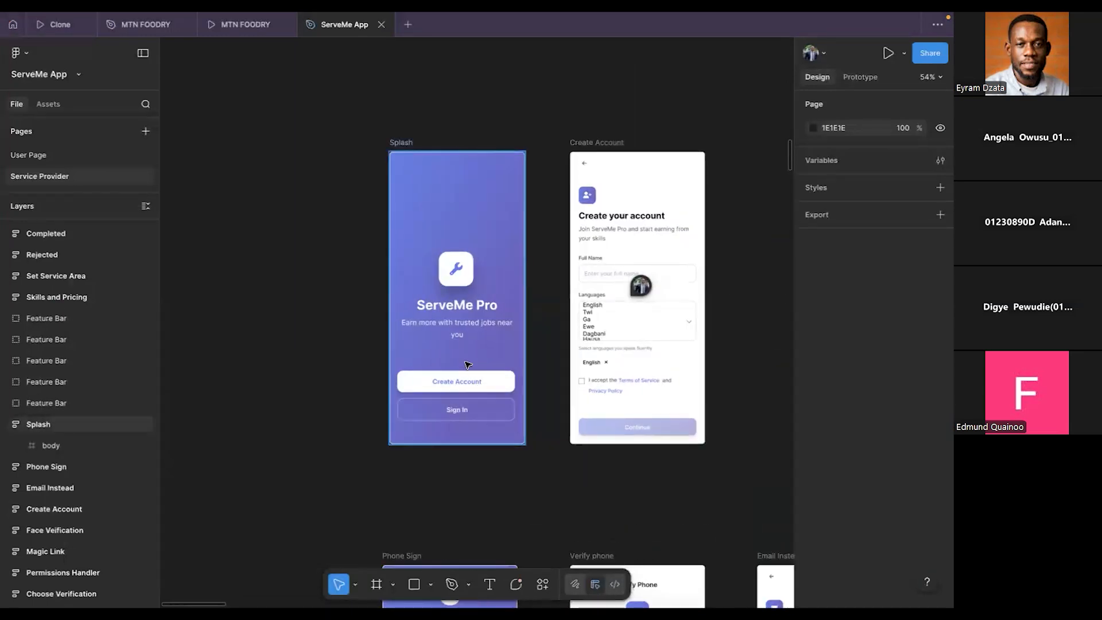
scroll(470, 367, "up", 3, "ctrl")
scroll(472, 364, "up", 1, "ctrl")
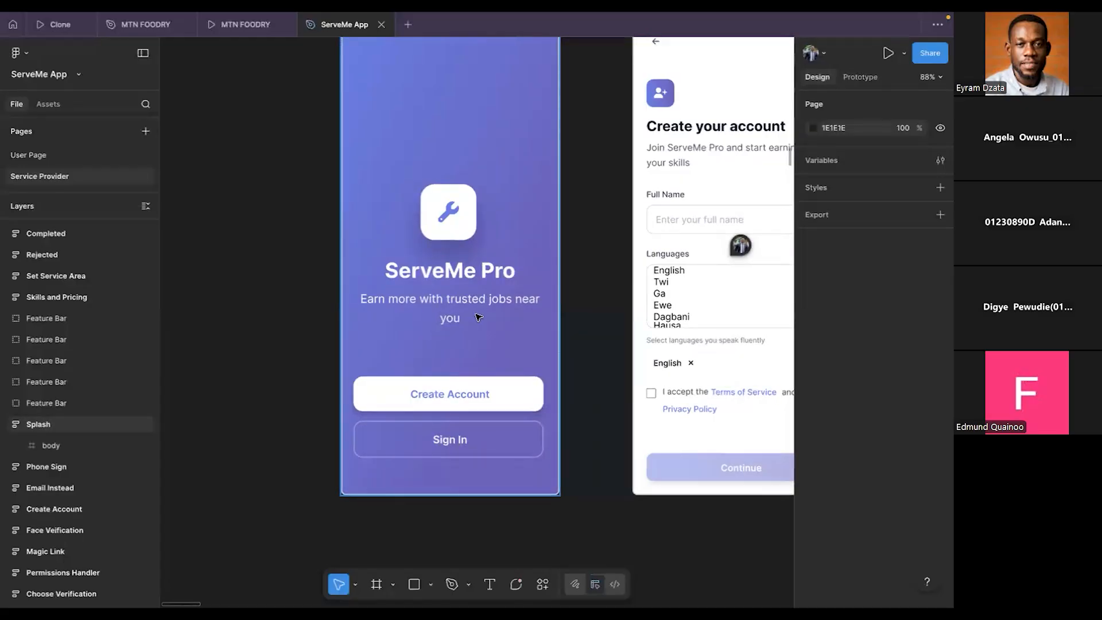
key("ctrl+Left")
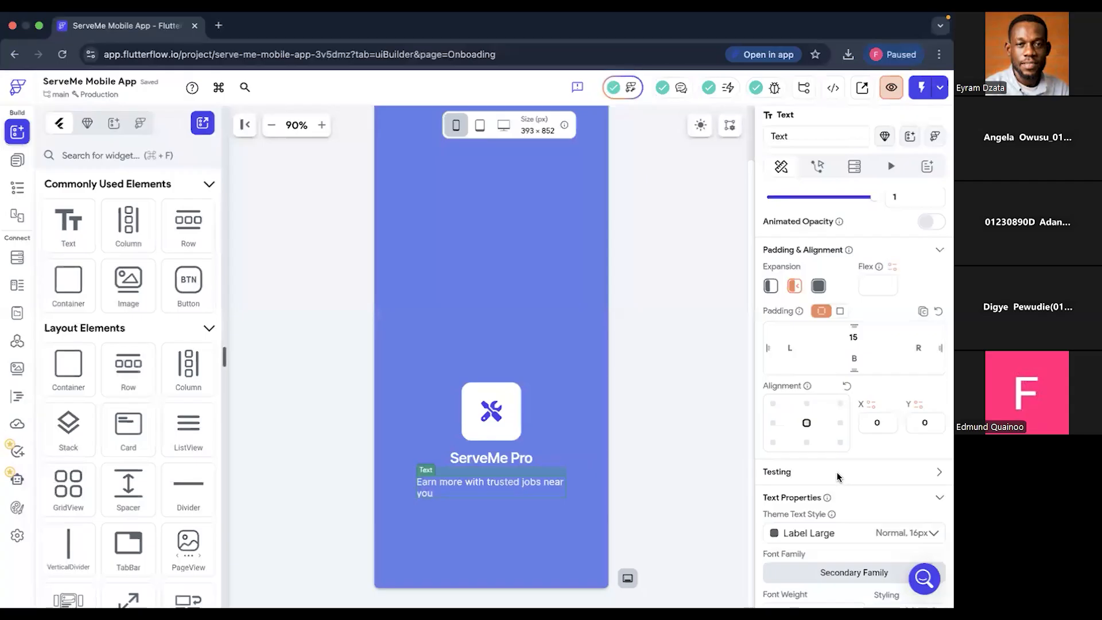
scroll(826, 505, "down", 5)
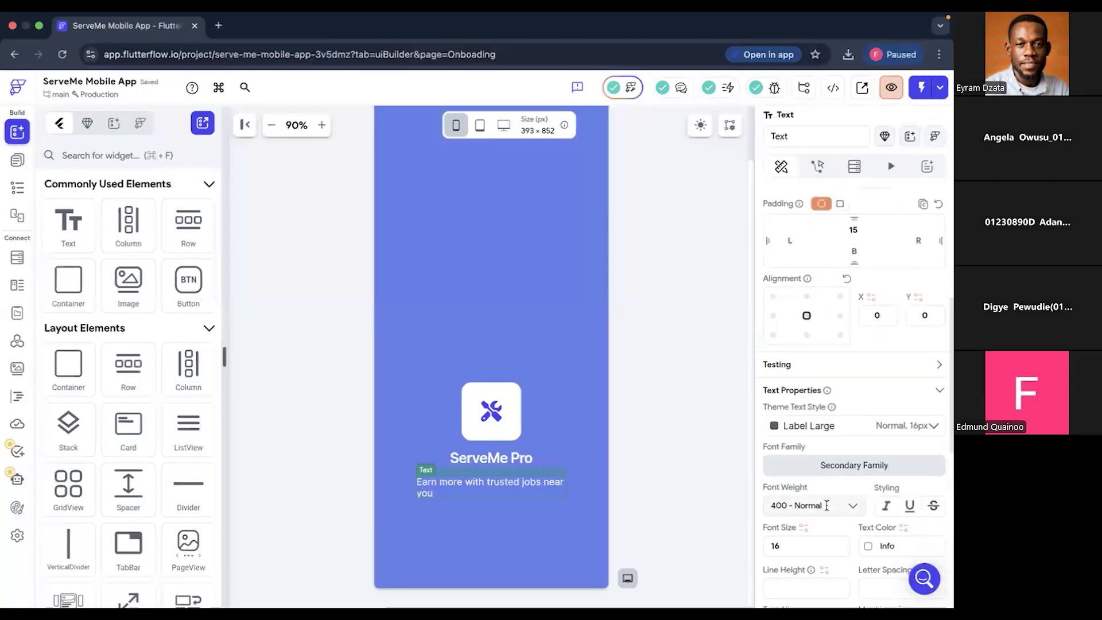
left_click(796, 512)
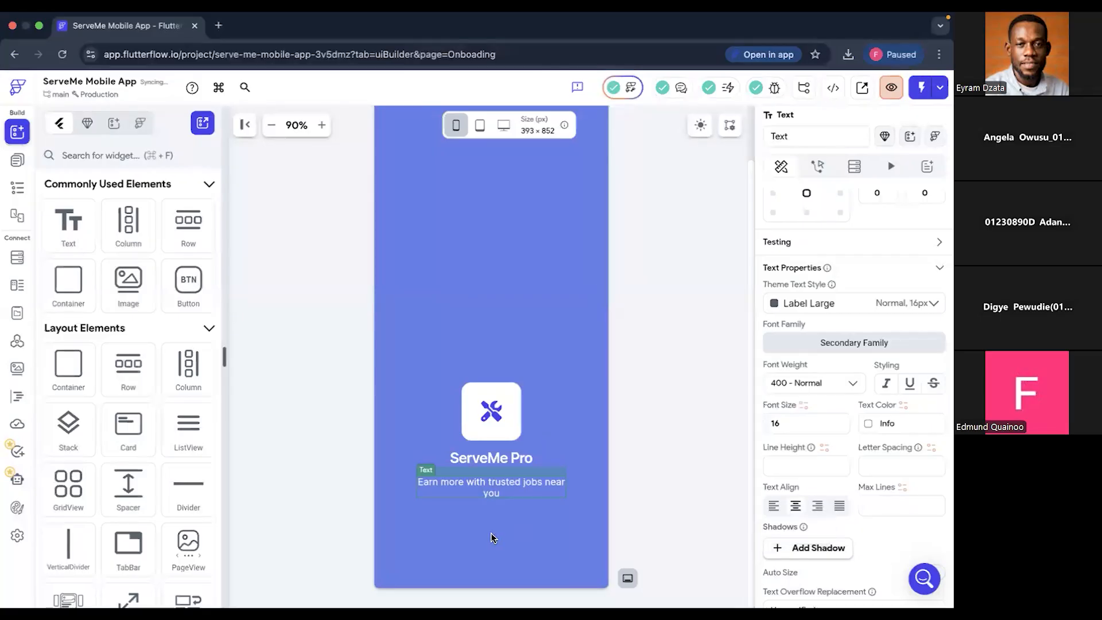
- Check the Splash design's buttons in Figma, and add a Button widget below the tagline in FlutterFlow
key("super+Tab")
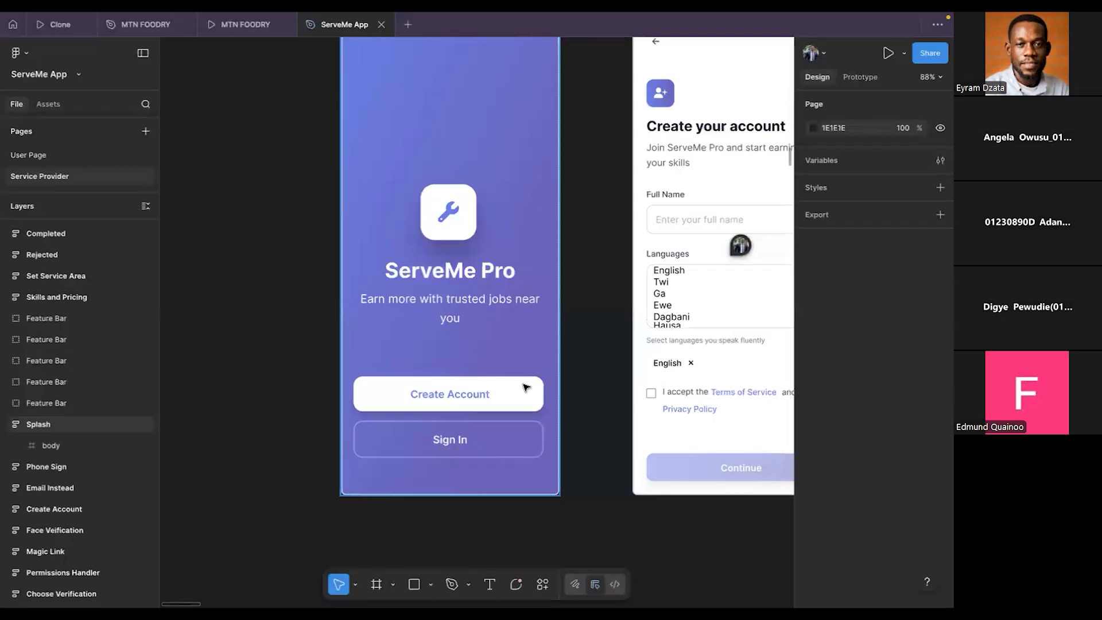
key("super+Tab")
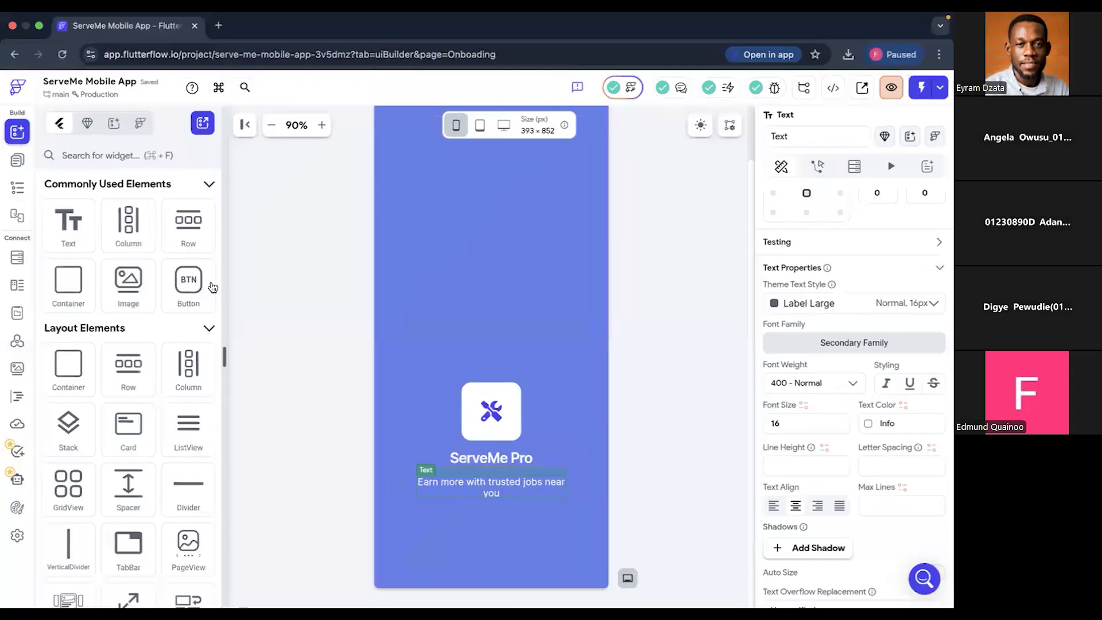
left_click_drag(332, 431, 464, 534)
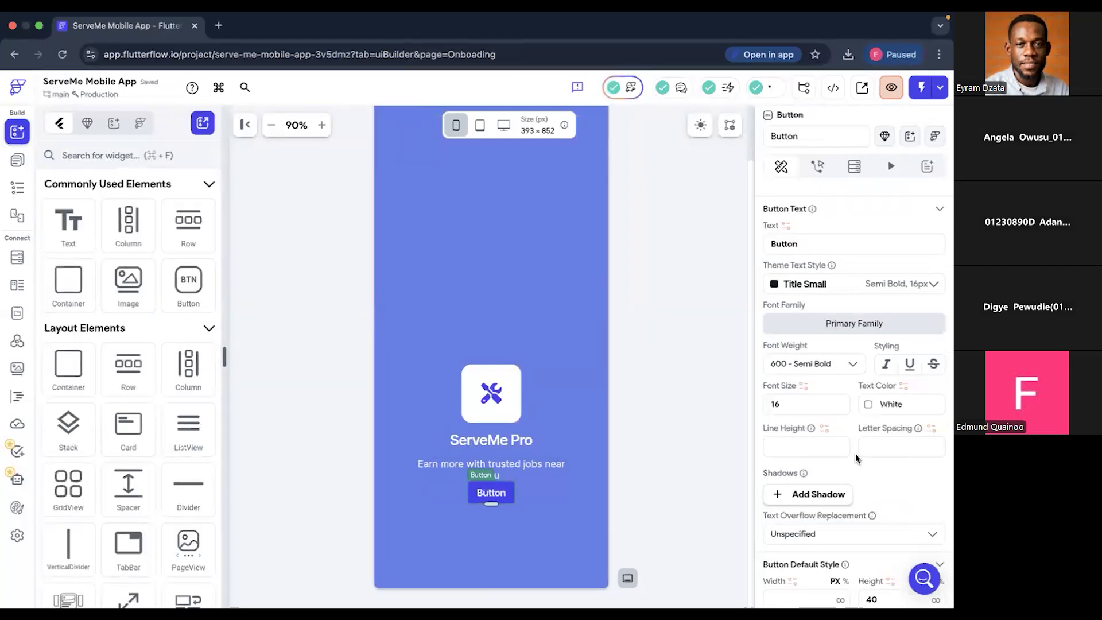
- Set the button's fill color to the Info theme color (#FFFFFF), clearing the Bluetooth connection requests
scroll(856, 458, "down", 1)
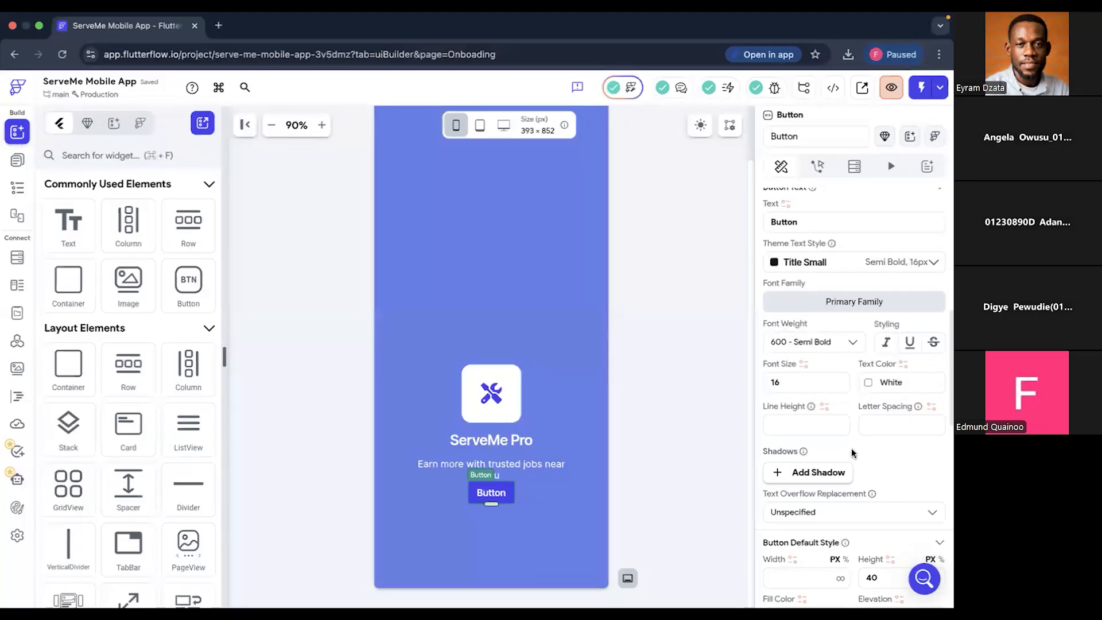
scroll(852, 448, "down", 5)
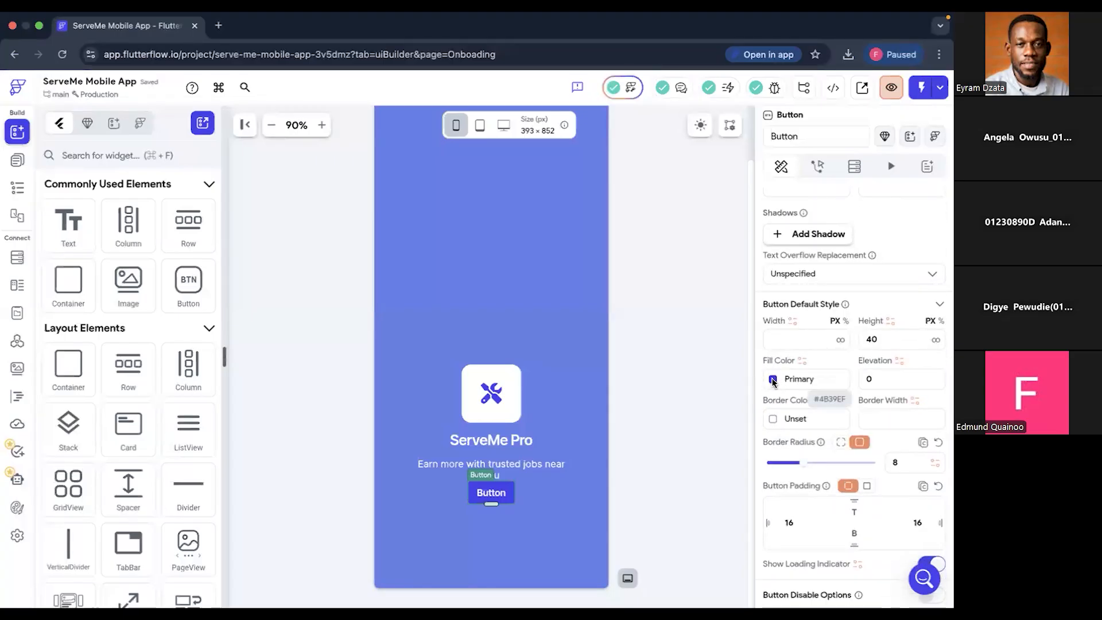
left_click(773, 380)
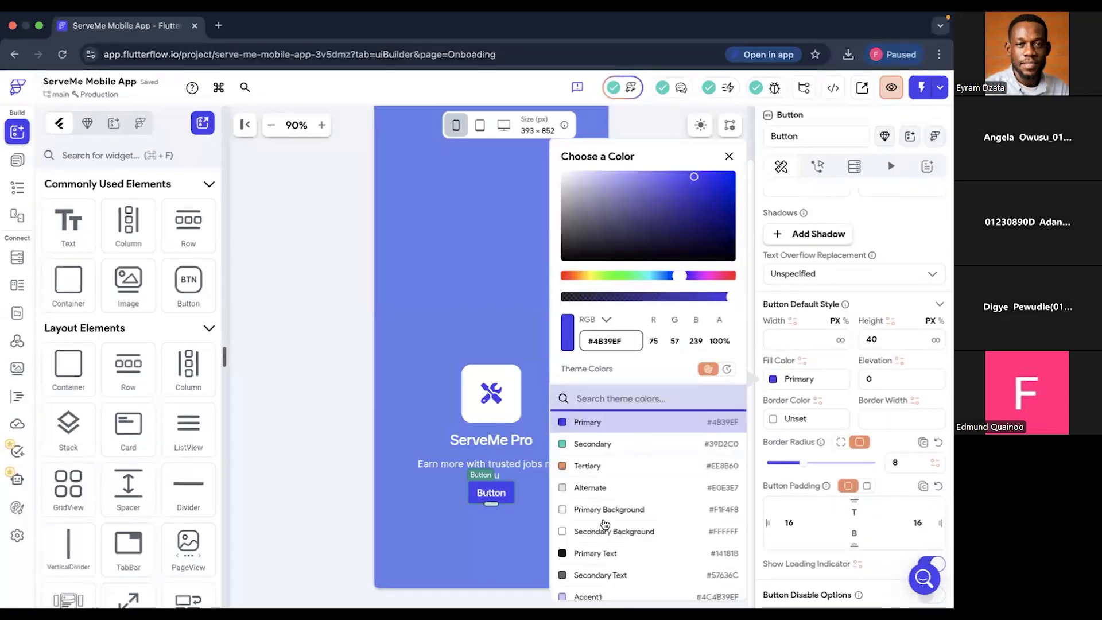
scroll(604, 523, "down", 2)
scroll(604, 523, "down", 3)
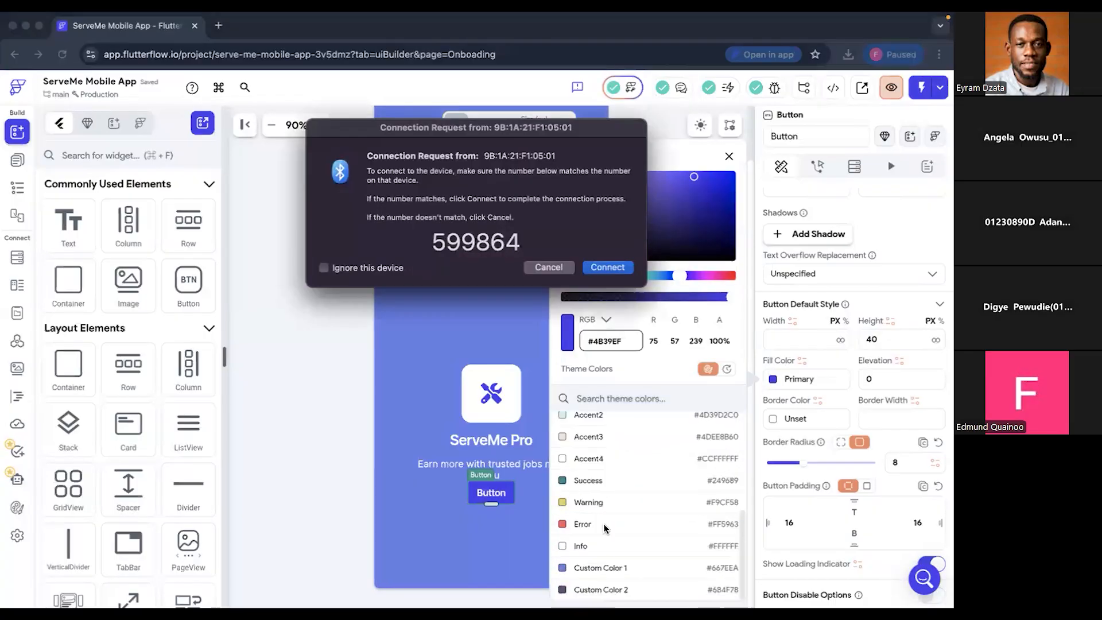
left_click(606, 268)
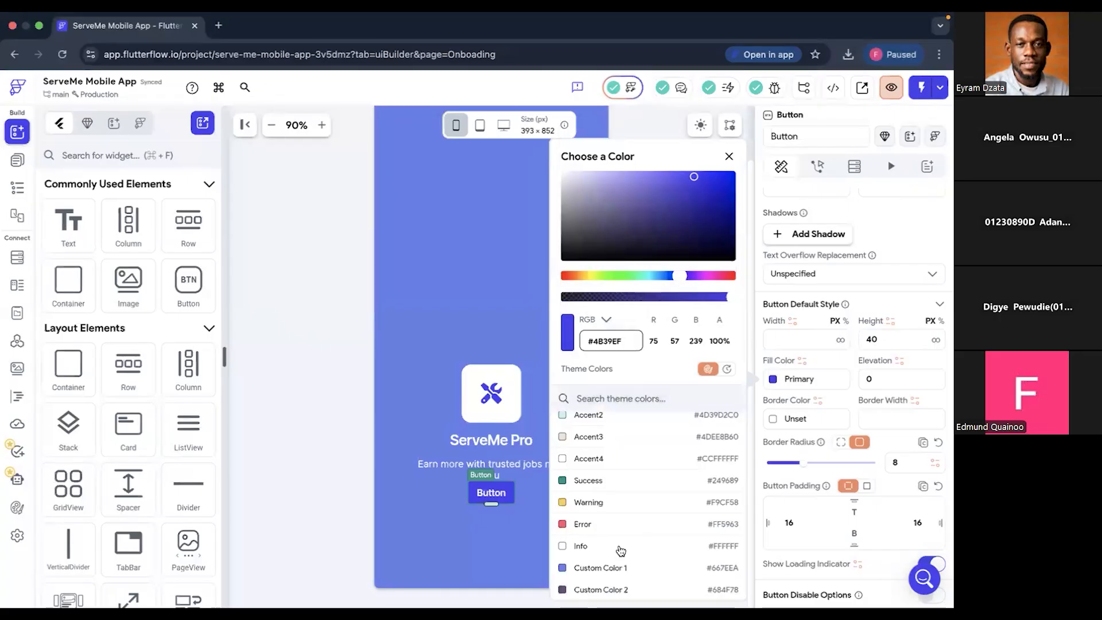
left_click(621, 549)
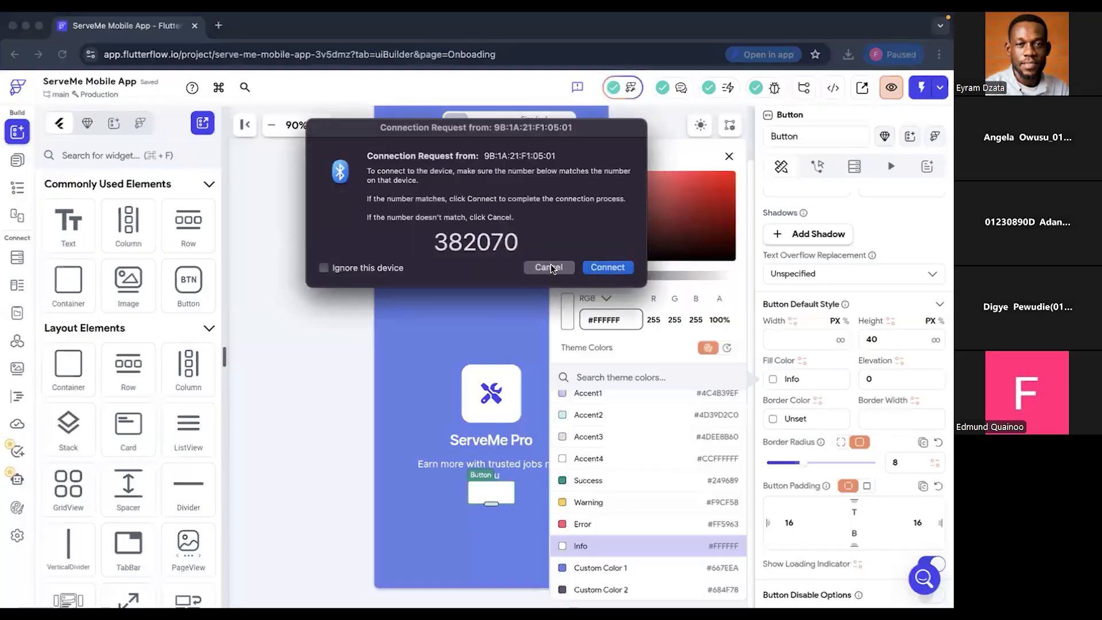
left_click(551, 268)
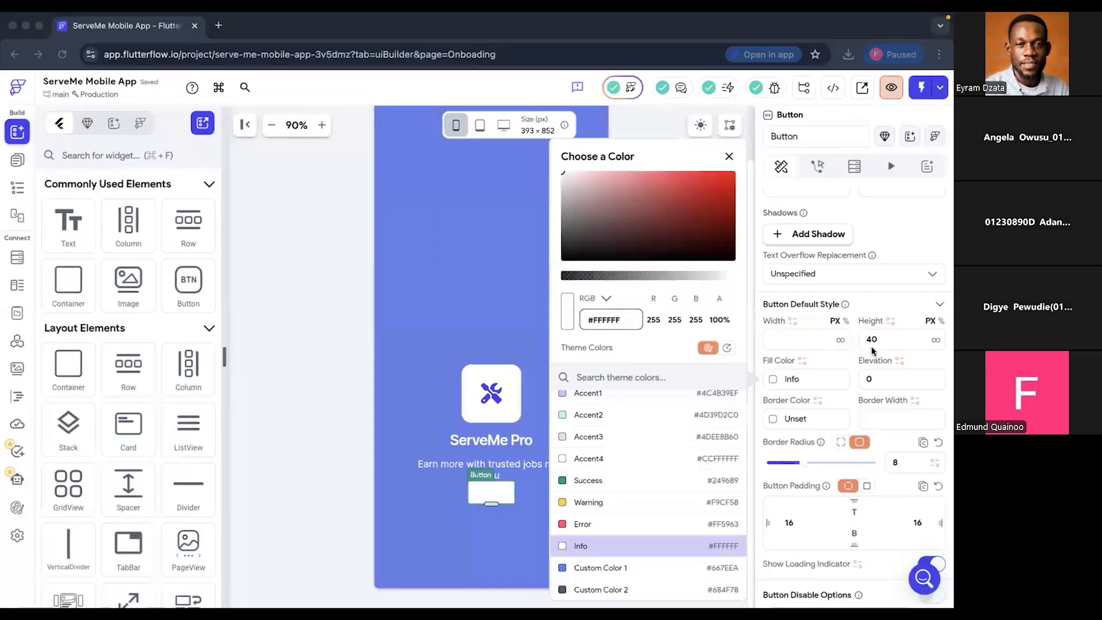
left_click(805, 431)
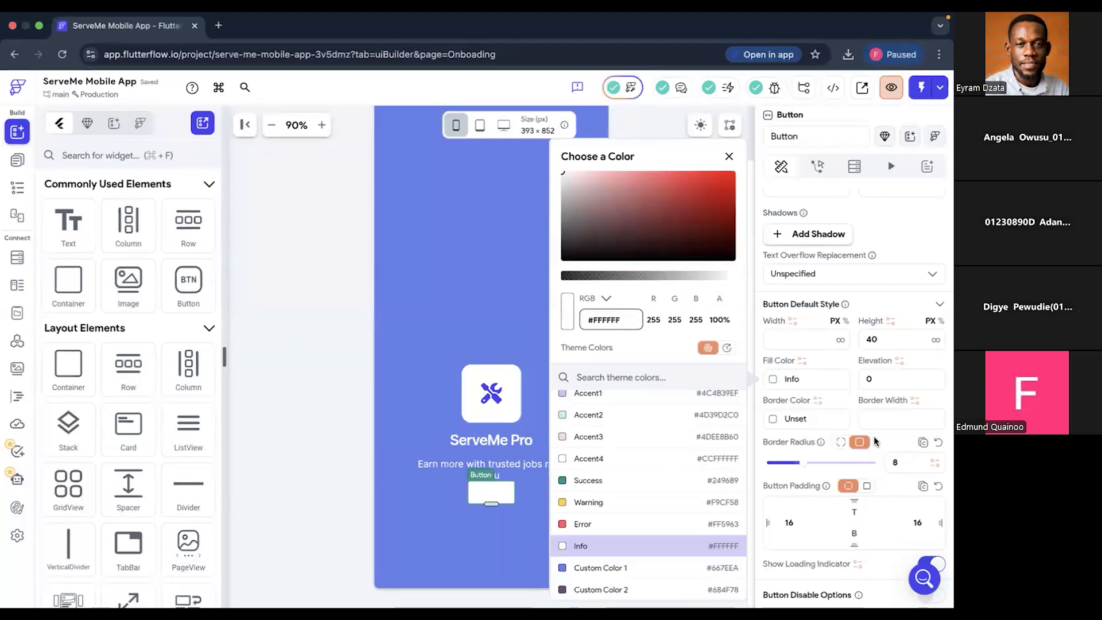
- Set the button's width to 300 px and its height to 50 px
scroll(874, 436, "down", 3)
scroll(874, 441, "down", 5)
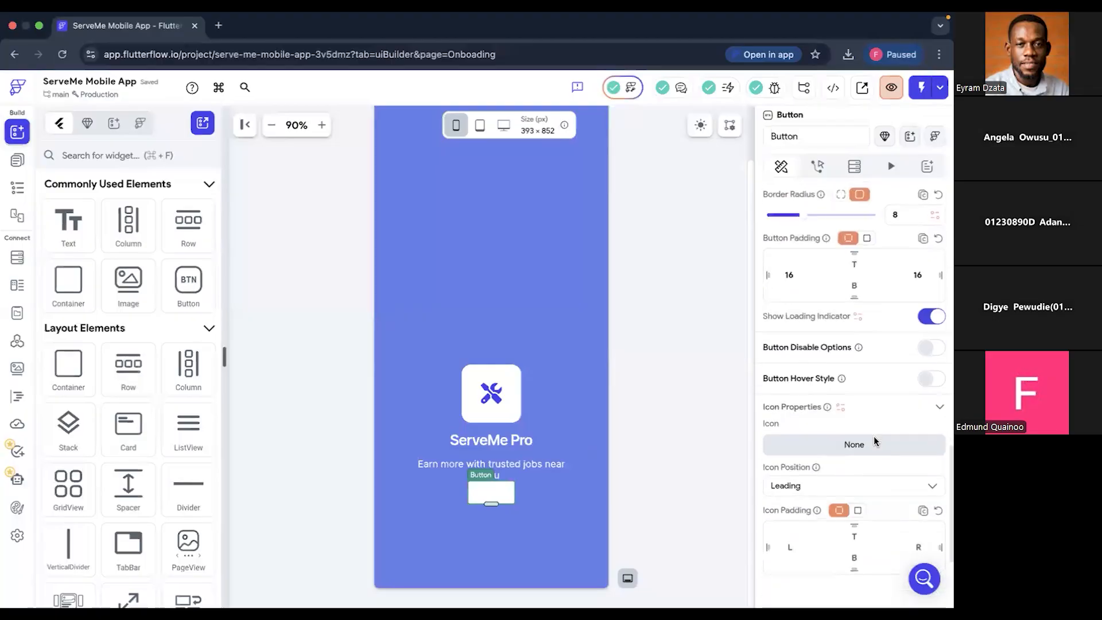
scroll(874, 440, "up", 6)
scroll(874, 440, "up", 5)
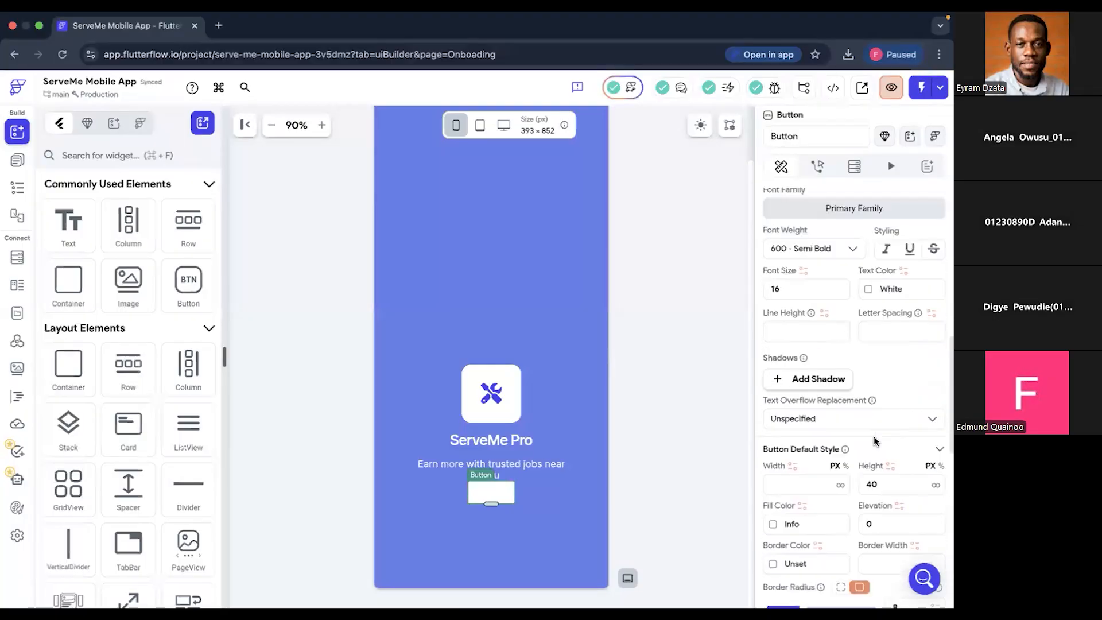
left_click(807, 485)
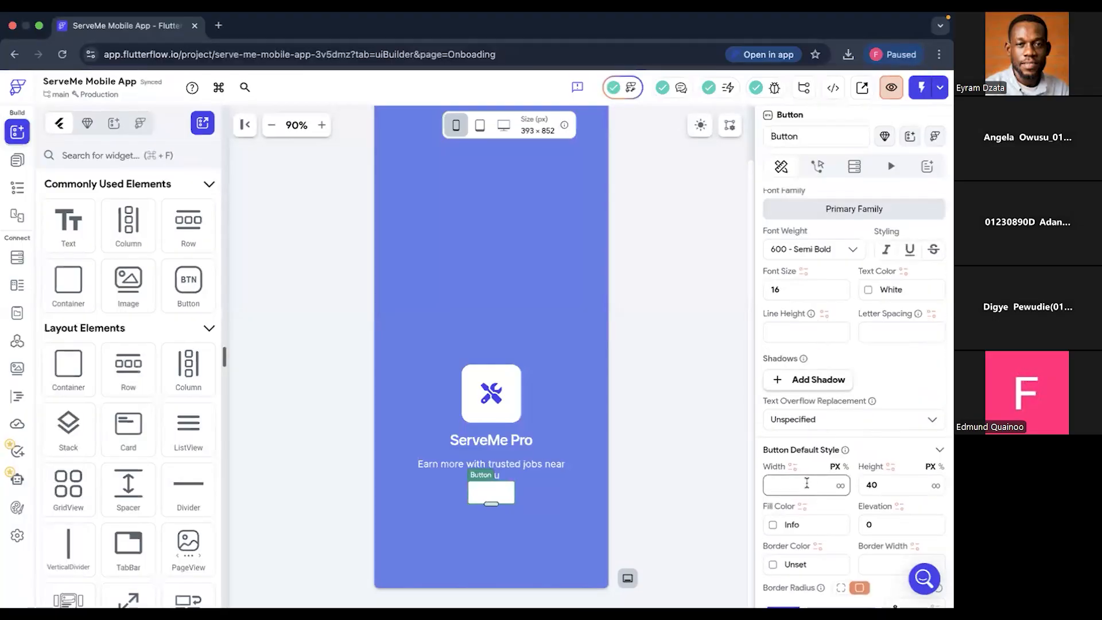
type("300")
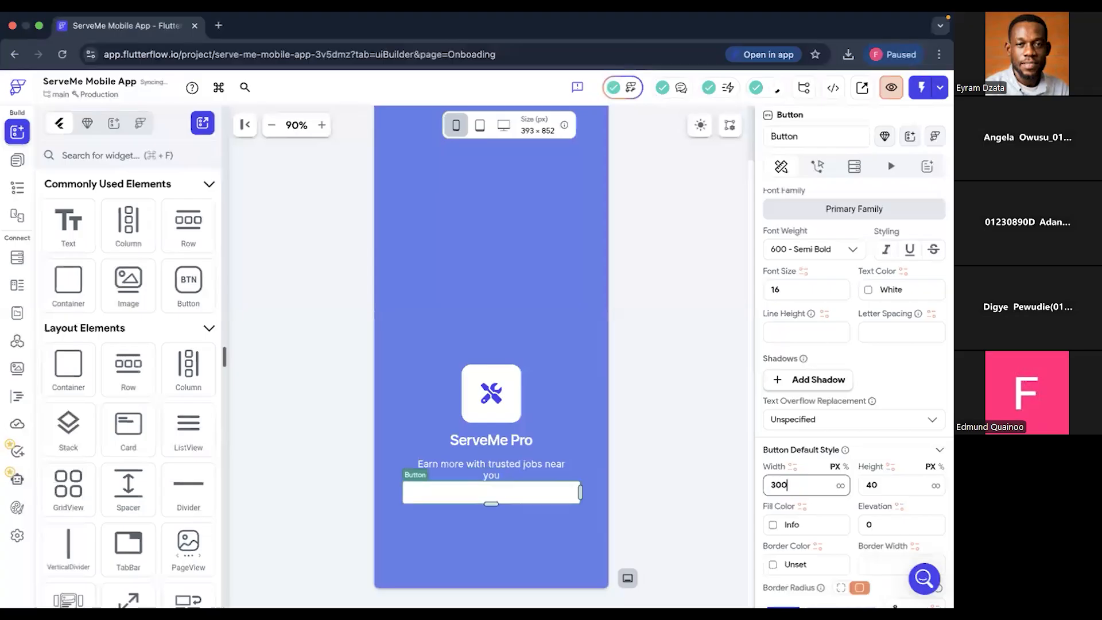
left_click(871, 485)
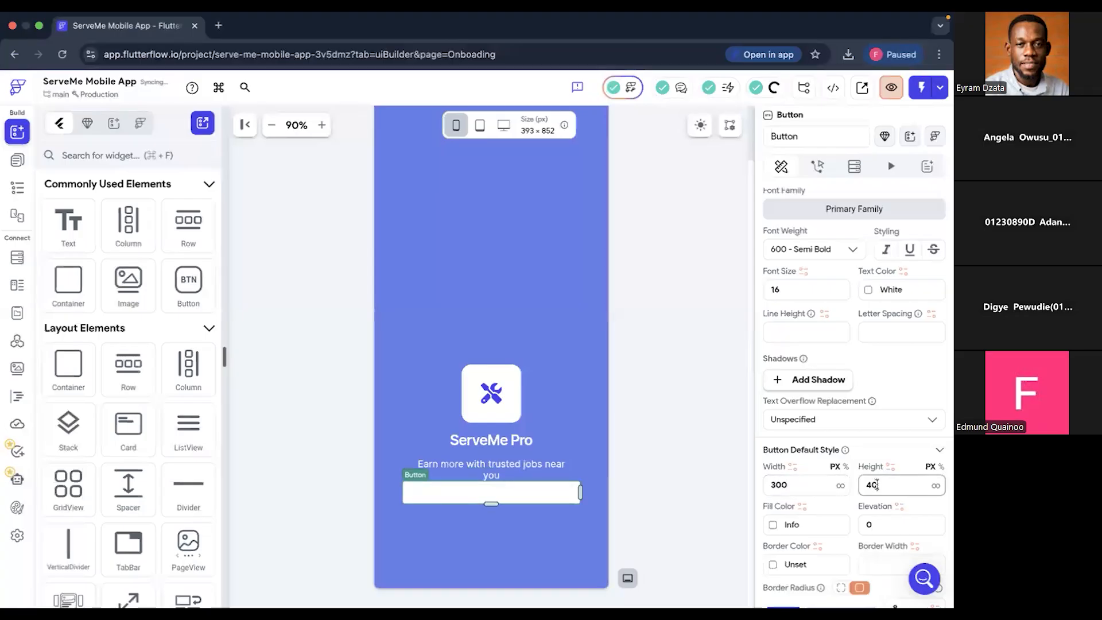
key("BackSpace")
type("5")
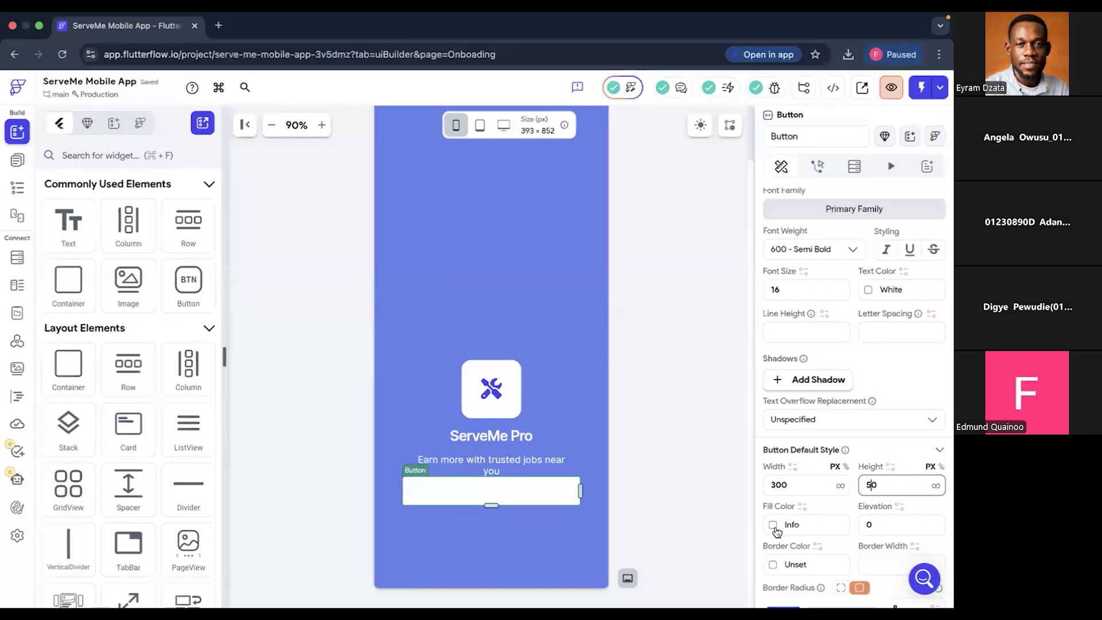
- Set the button's text color to the Primary theme color (#4B39EF)
scroll(887, 388, "up", 1)
scroll(887, 388, "up", 2)
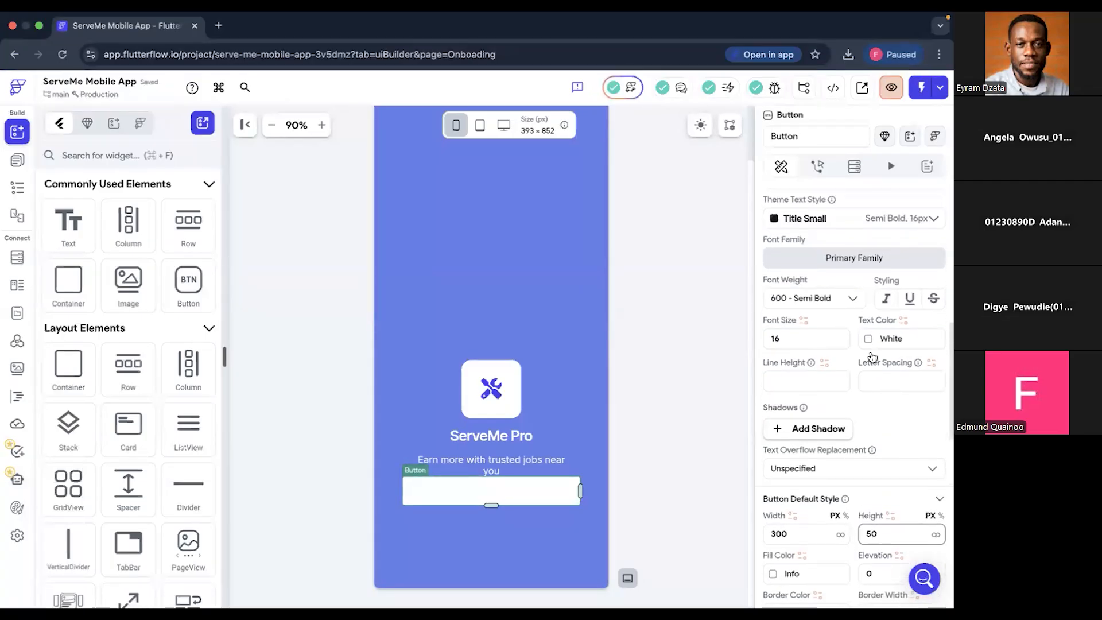
left_click(869, 339)
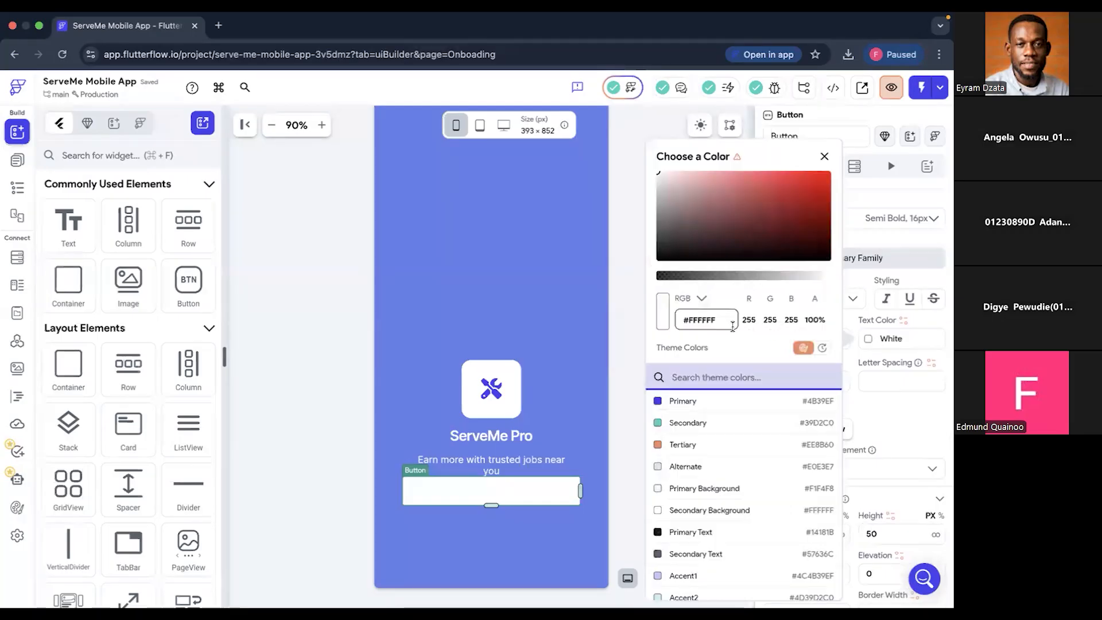
left_click(663, 314)
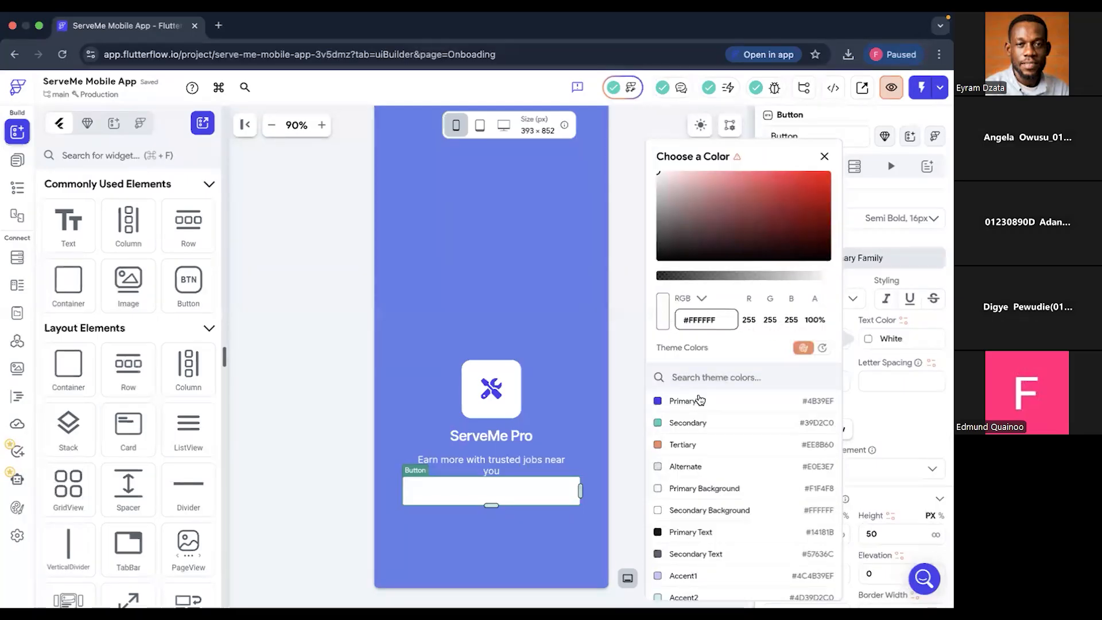
left_click(696, 400)
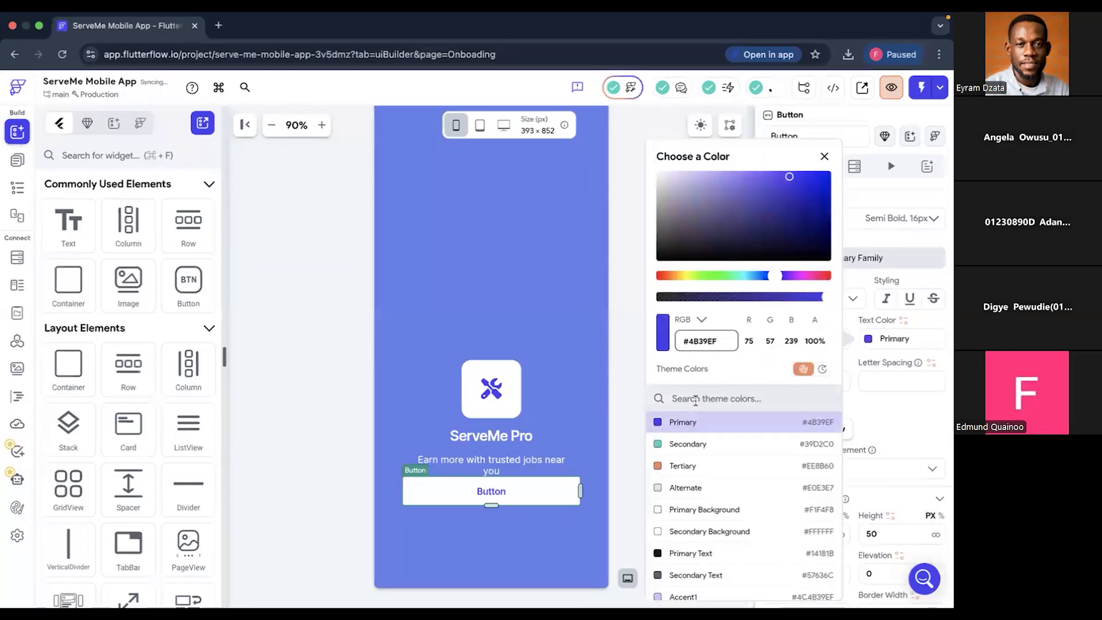
left_click(893, 404)
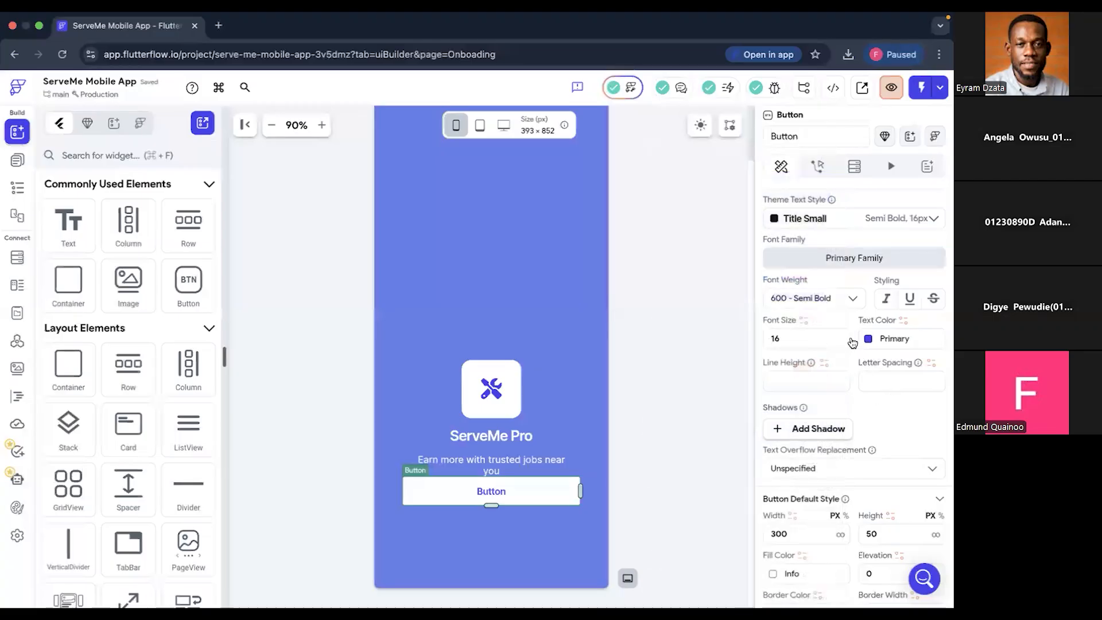
- Change the white button's text to "Create Account"
scroll(812, 304, "up", 3)
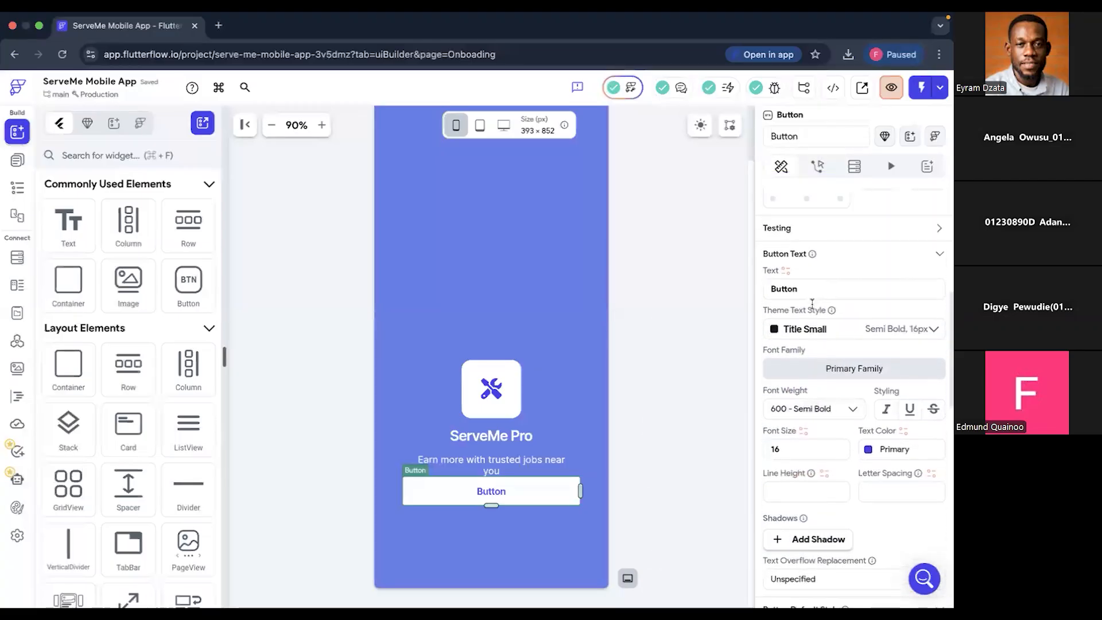
scroll(813, 303, "up", 1)
double_click(813, 303)
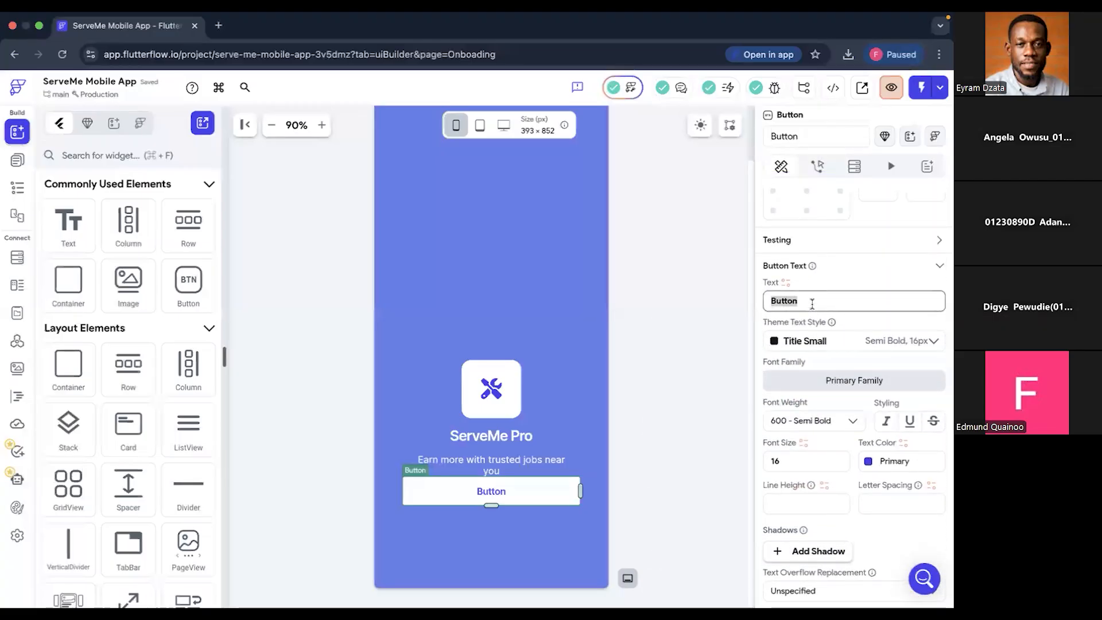
type("C")
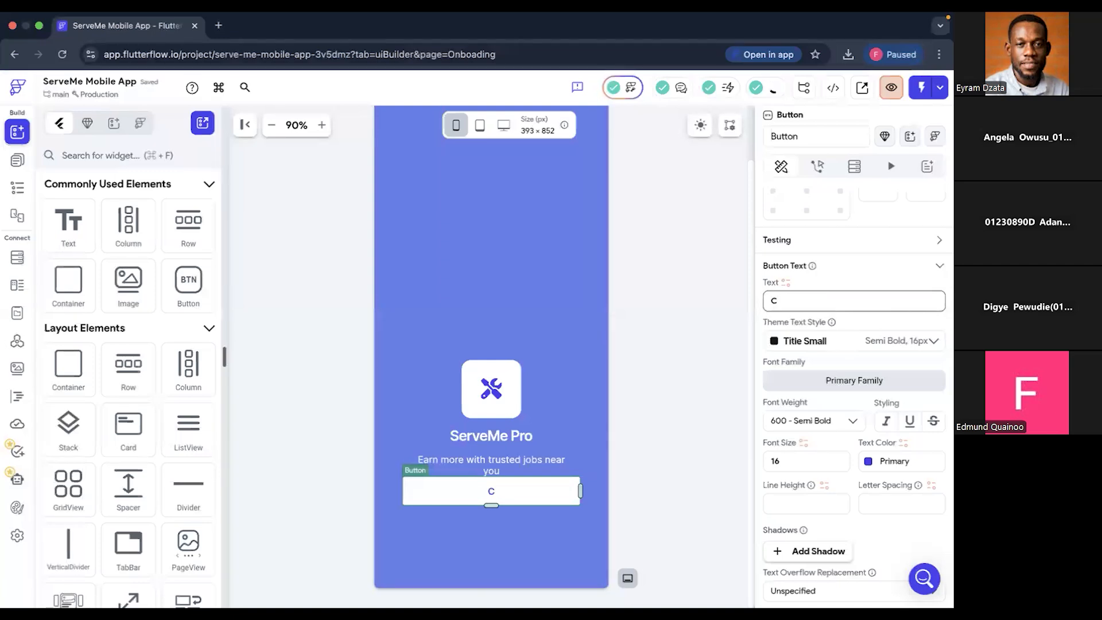
type("reate A")
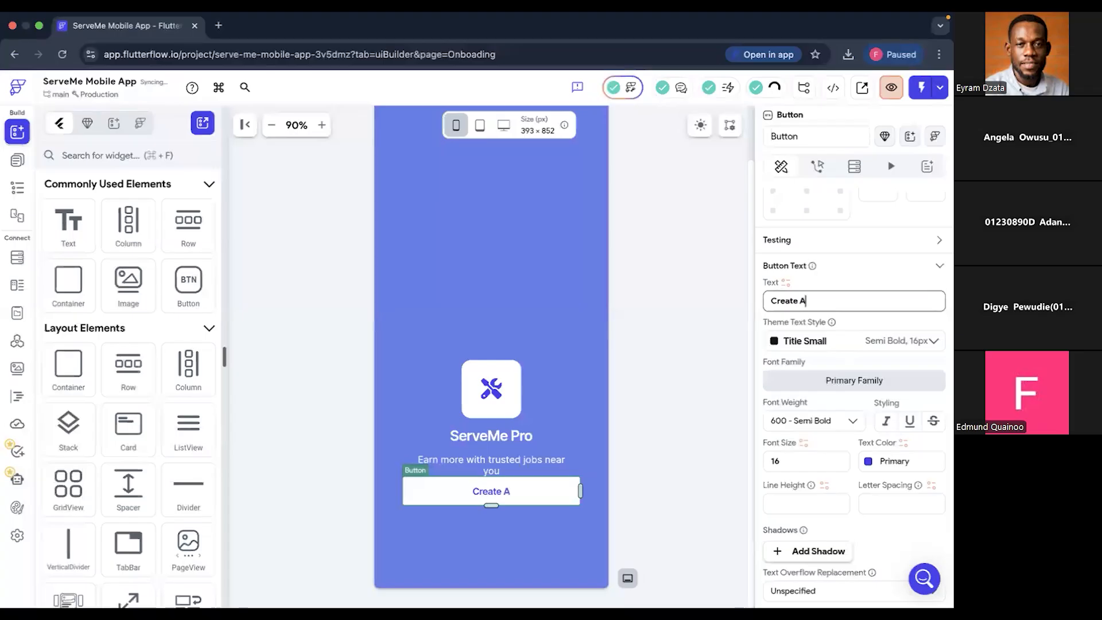
type("ccount")
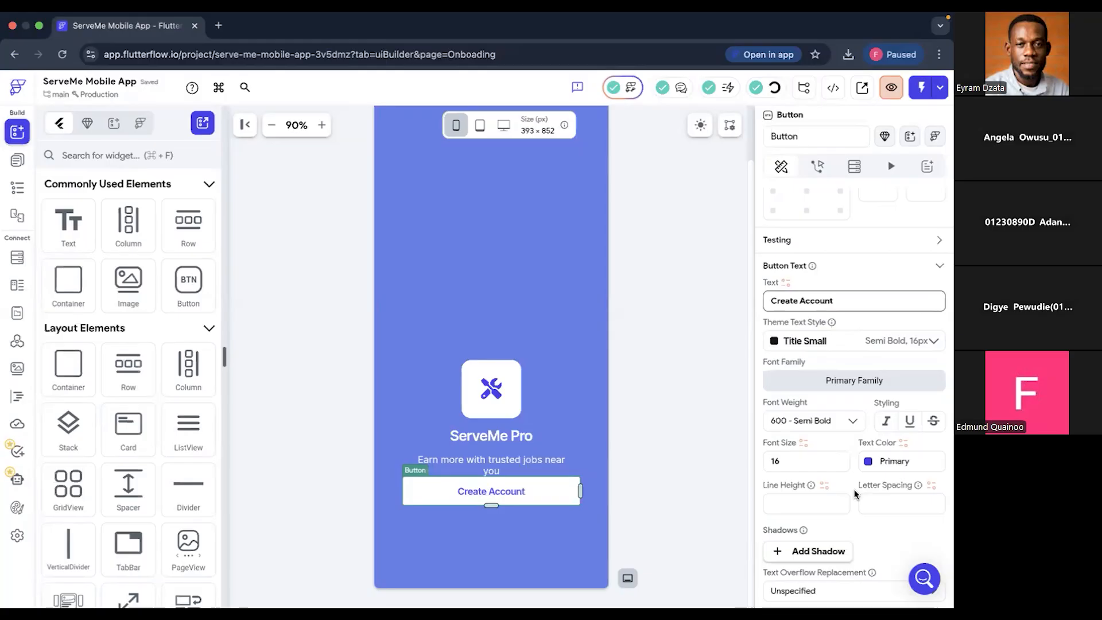
- Switch to Figma and check the corner radius of the Splash design's Create Account button
scroll(856, 494, "down", 2)
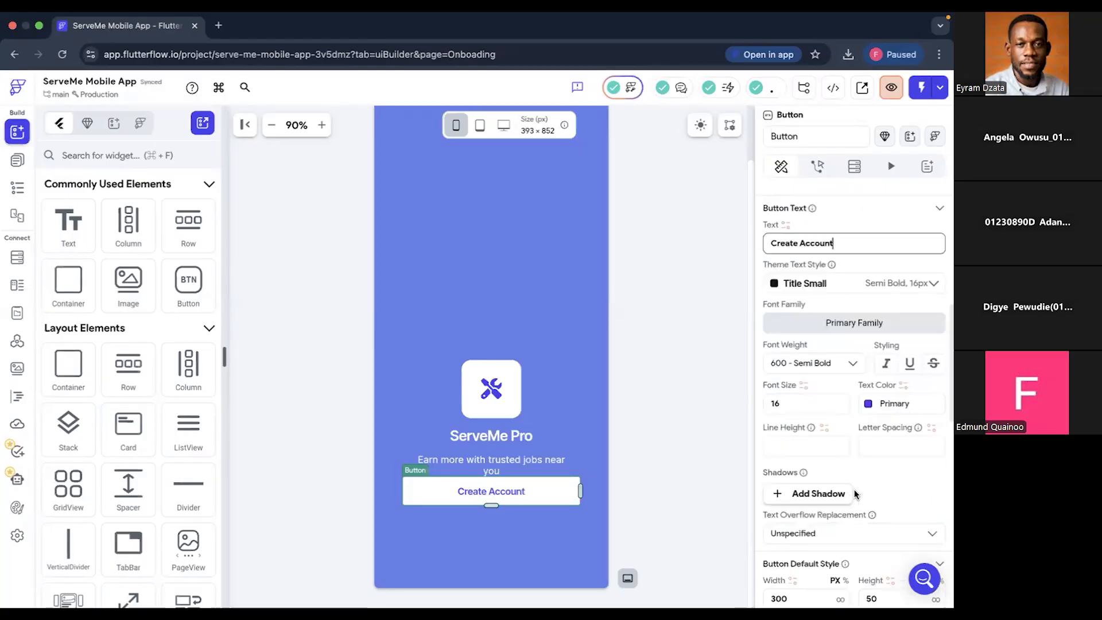
scroll(856, 494, "down", 5)
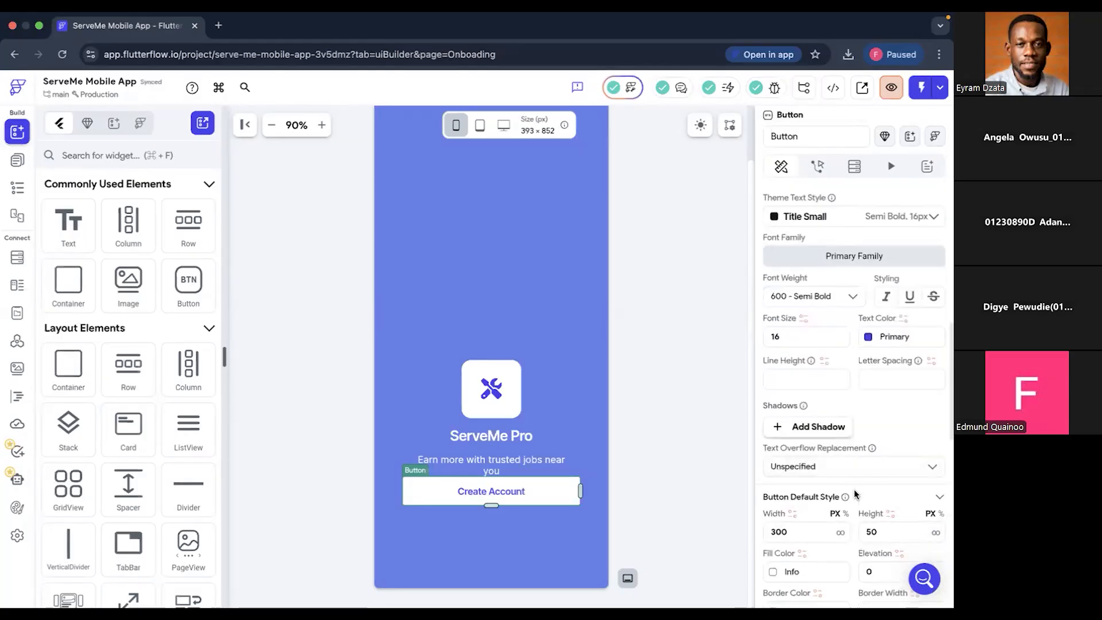
scroll(855, 494, "down", 1)
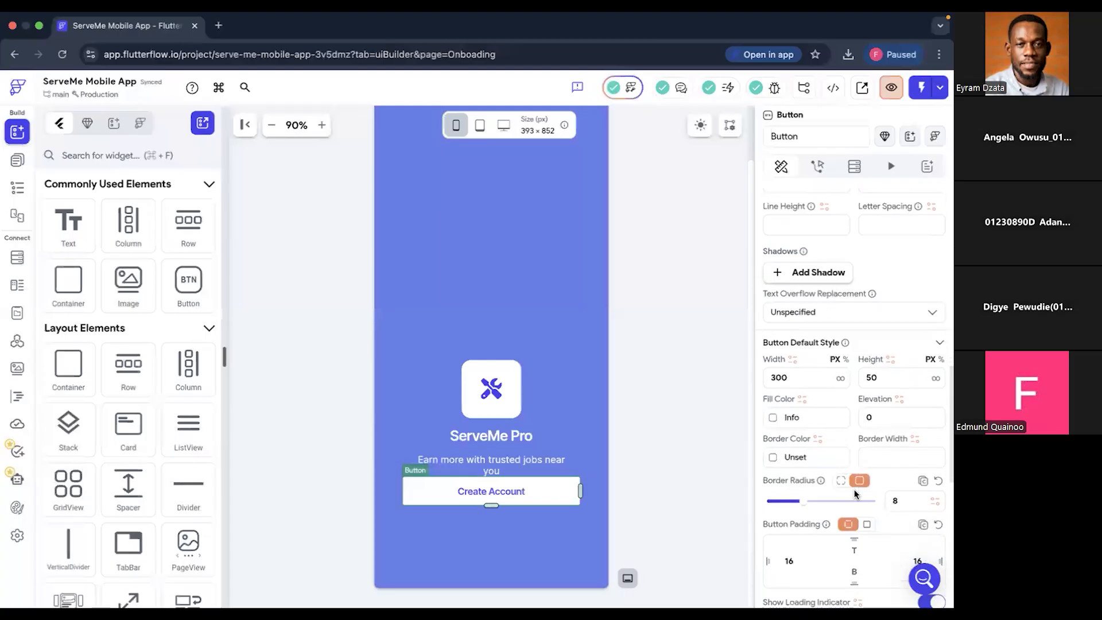
scroll(814, 387, "down", 1)
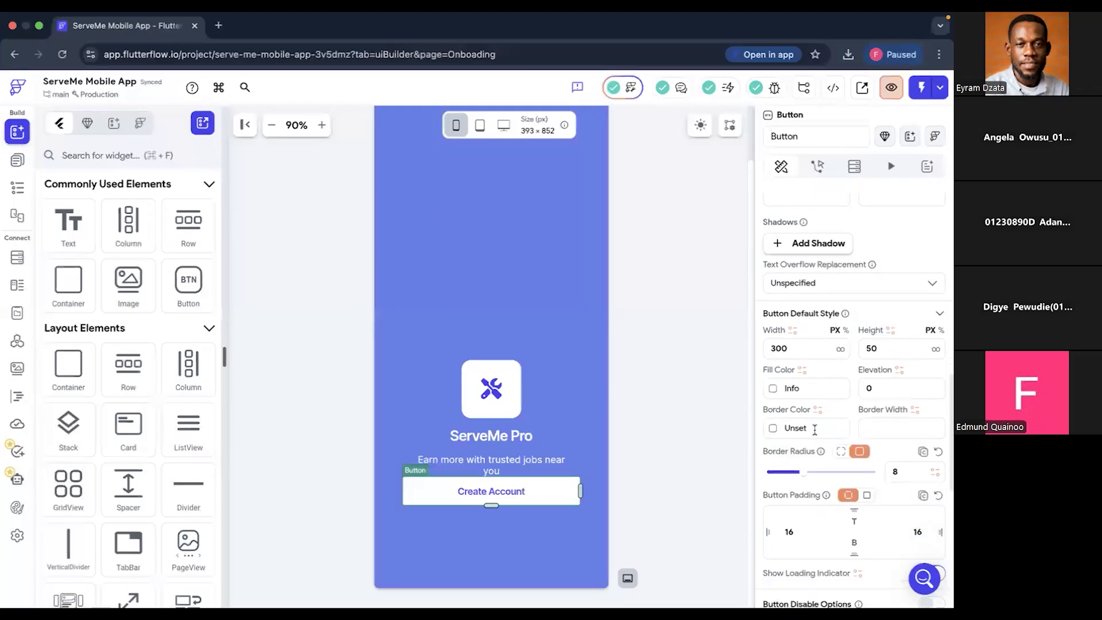
scroll(818, 471, "down", 3)
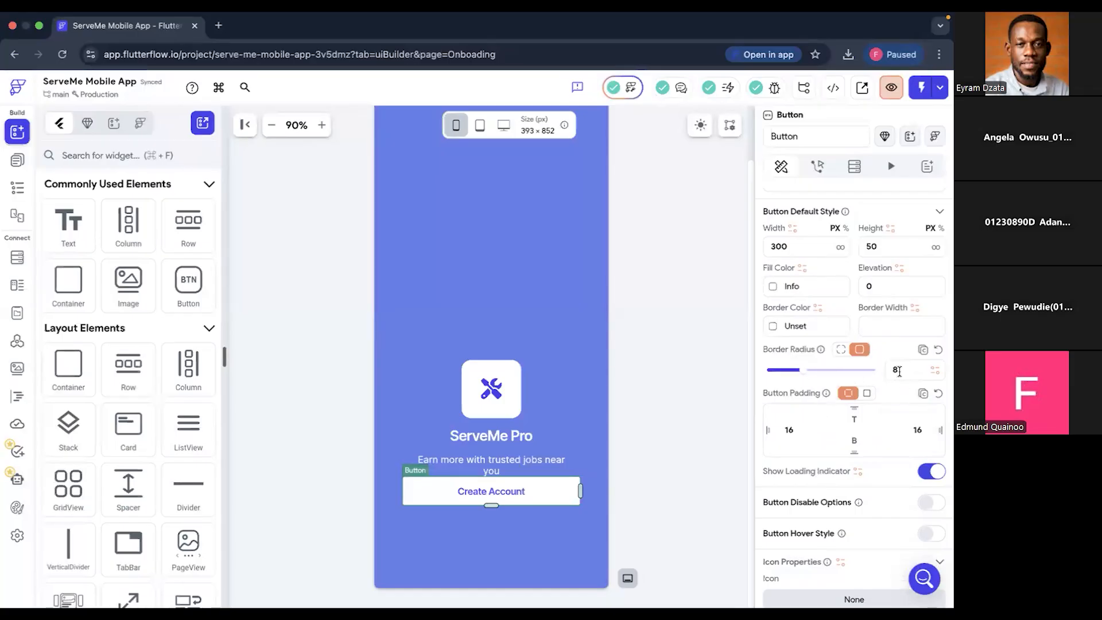
key("super+Tab")
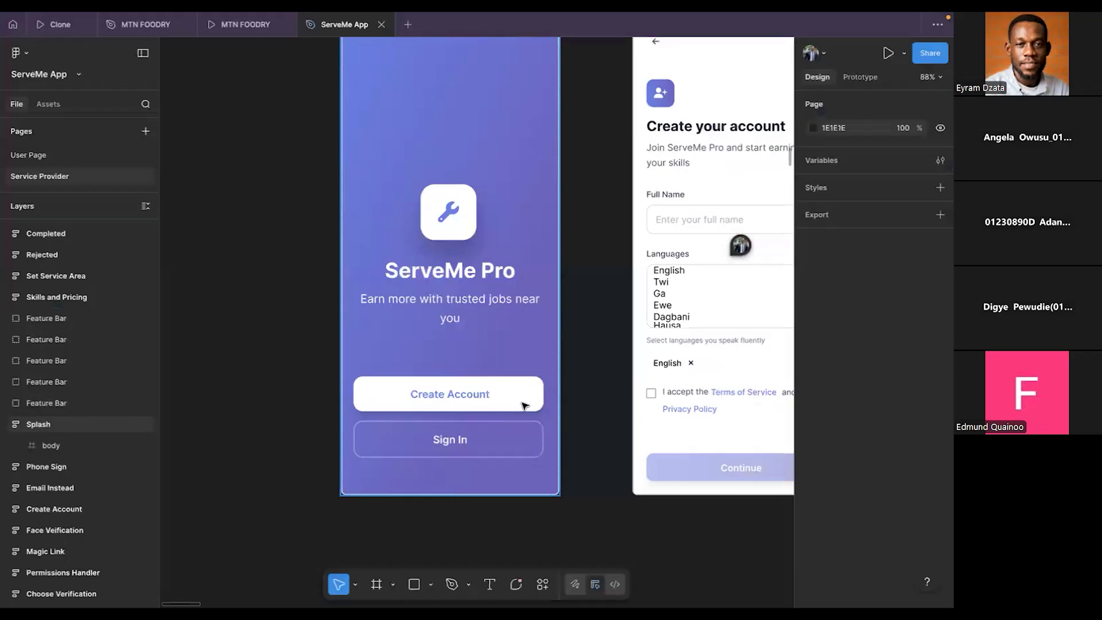
left_click(524, 405)
left_click(524, 405)
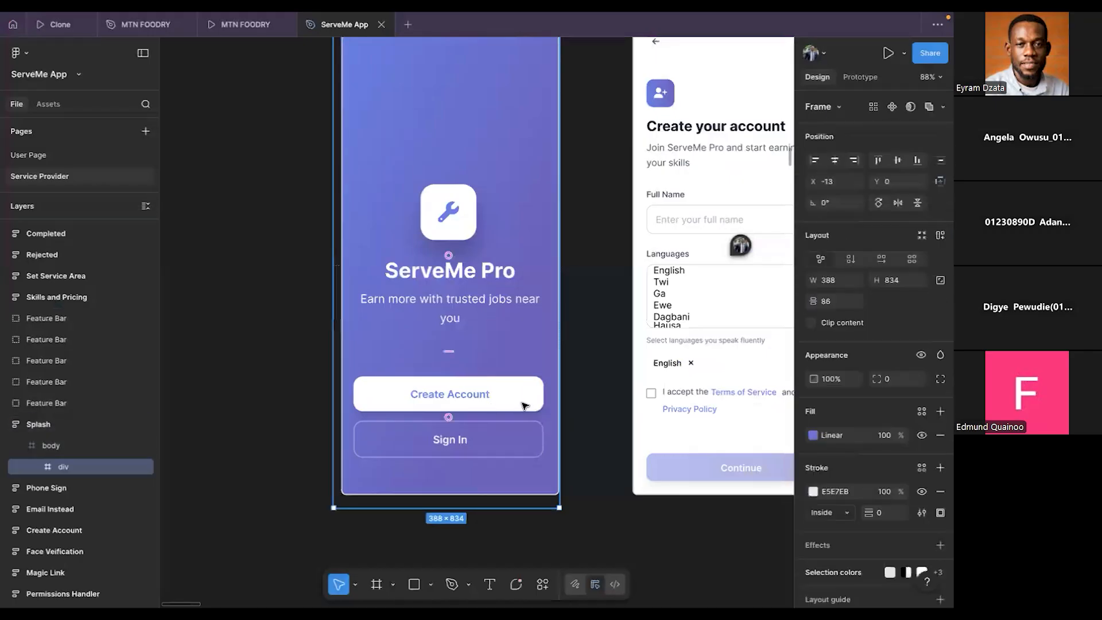
left_click(524, 406)
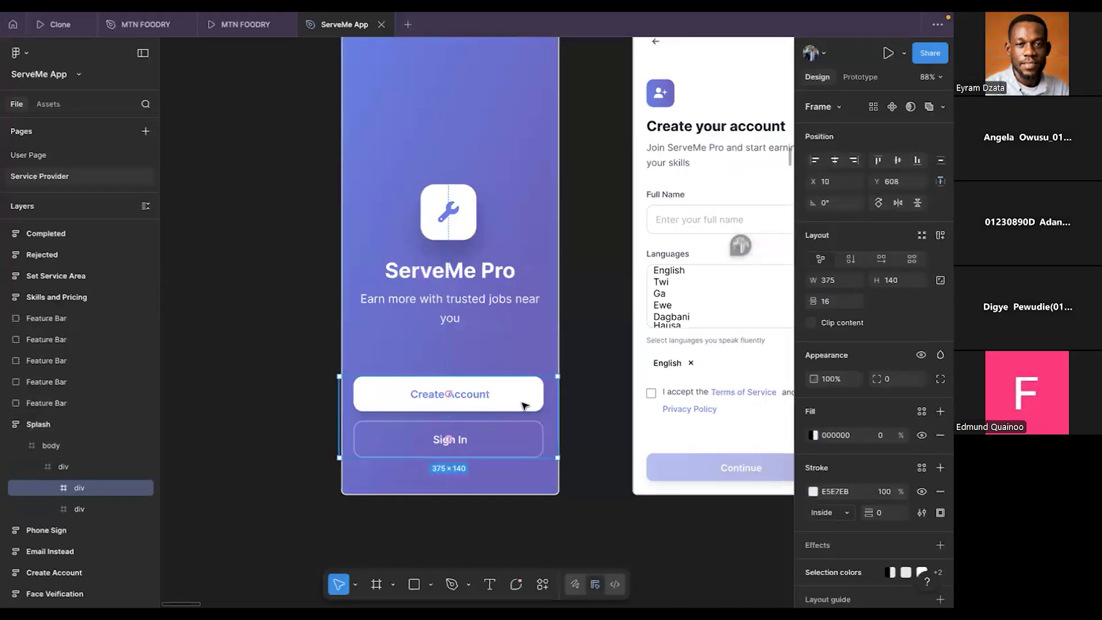
left_click(524, 405)
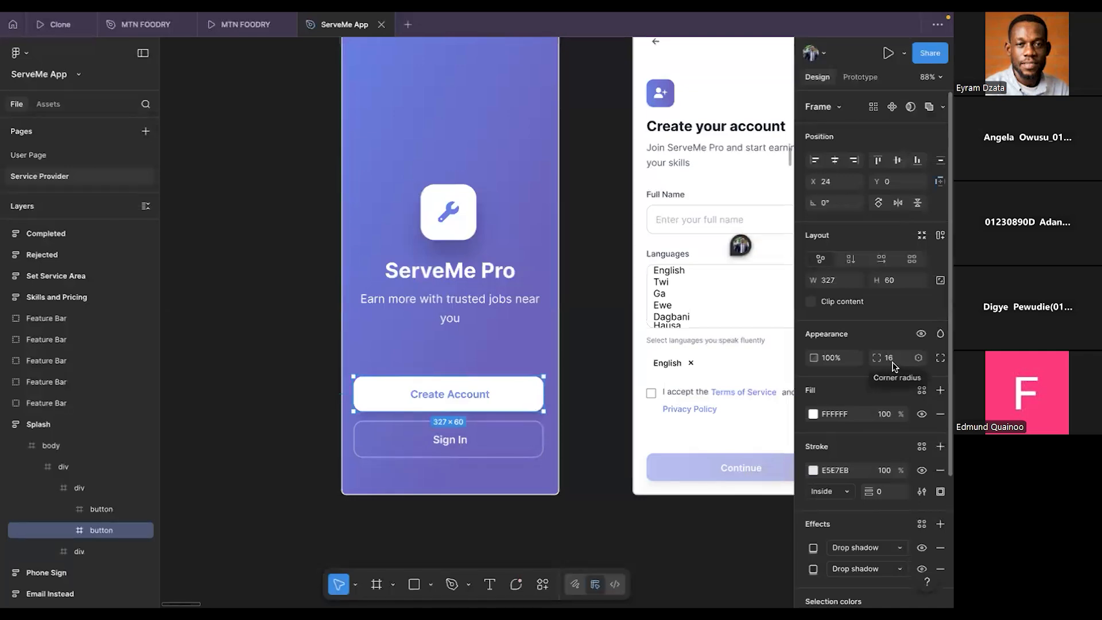
- Switch back to FlutterFlow and set the Create Account button's border radius to 16
key("ctrl+Left")
scroll(897, 392, "up", 5)
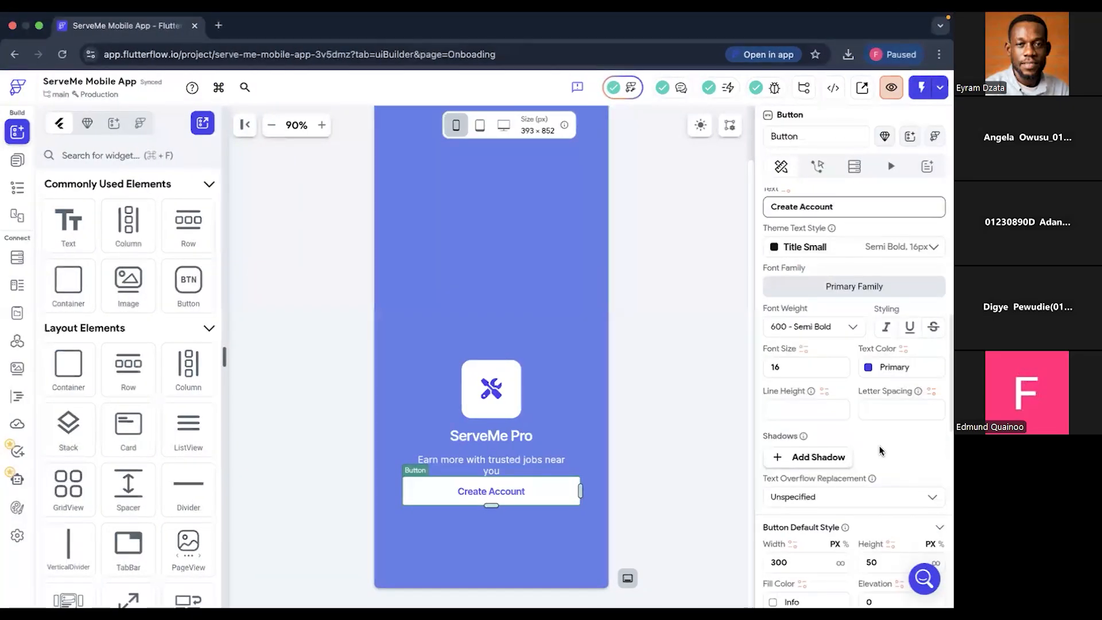
scroll(881, 451, "down", 5)
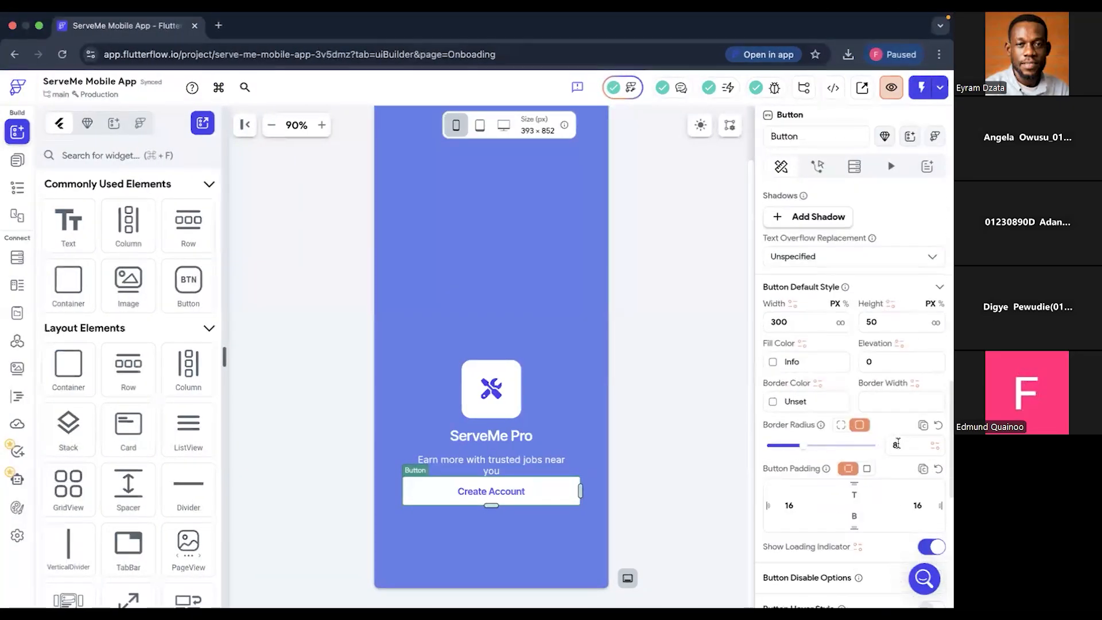
left_click(898, 444)
type("16")
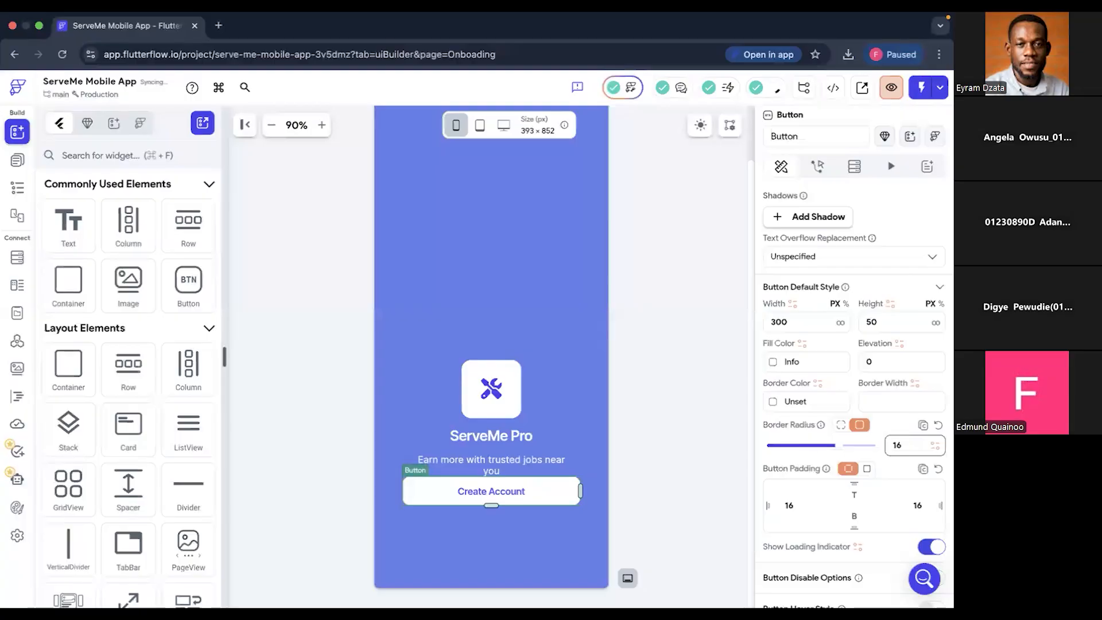
key("Return")
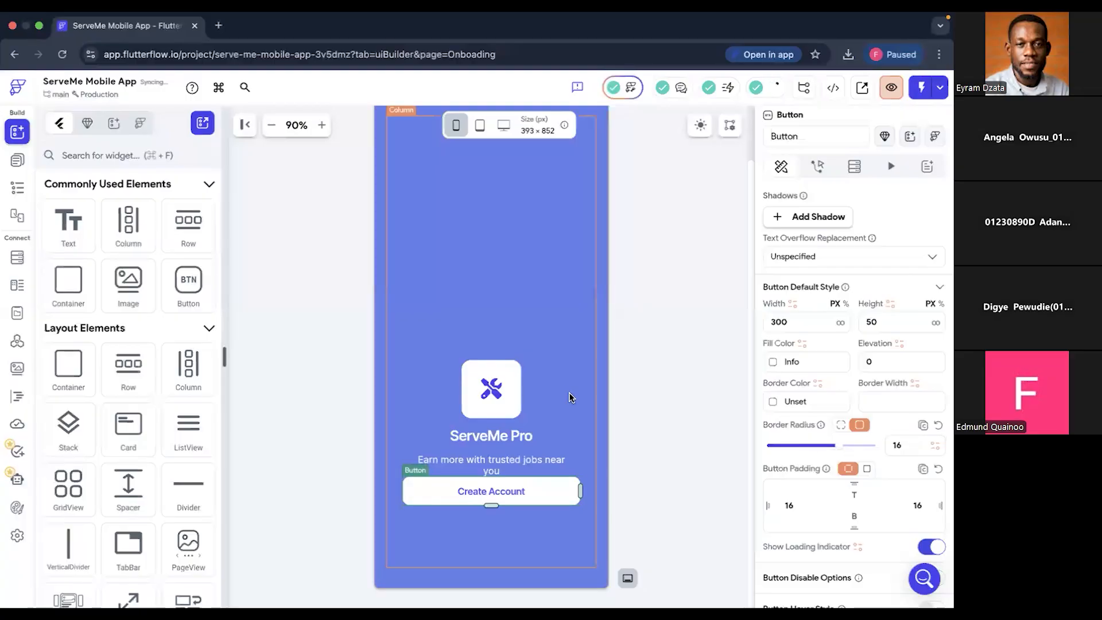
- Set the Create Account button's top and bottom padding to 30 each
scroll(829, 363, "up", 5)
scroll(829, 363, "up", 5)
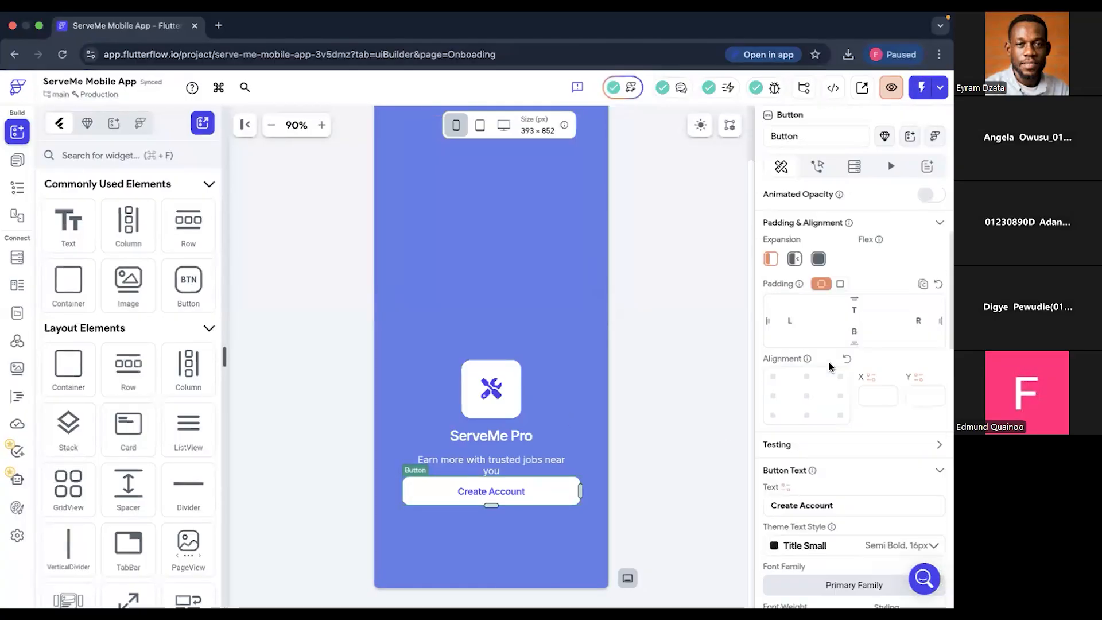
scroll(829, 363, "up", 3)
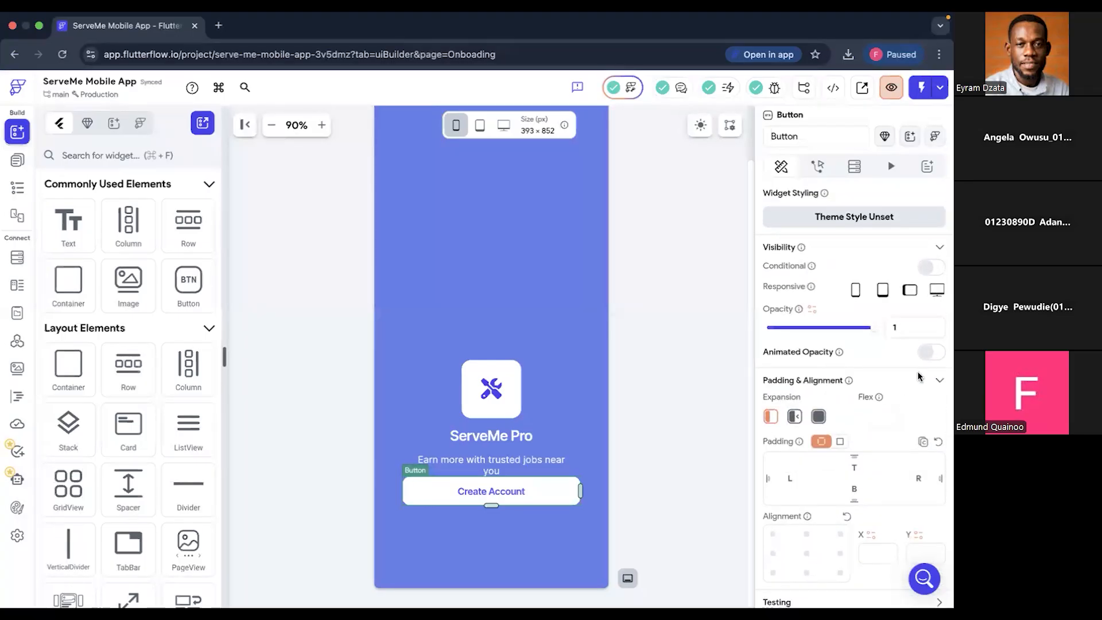
left_click(854, 468)
type("30")
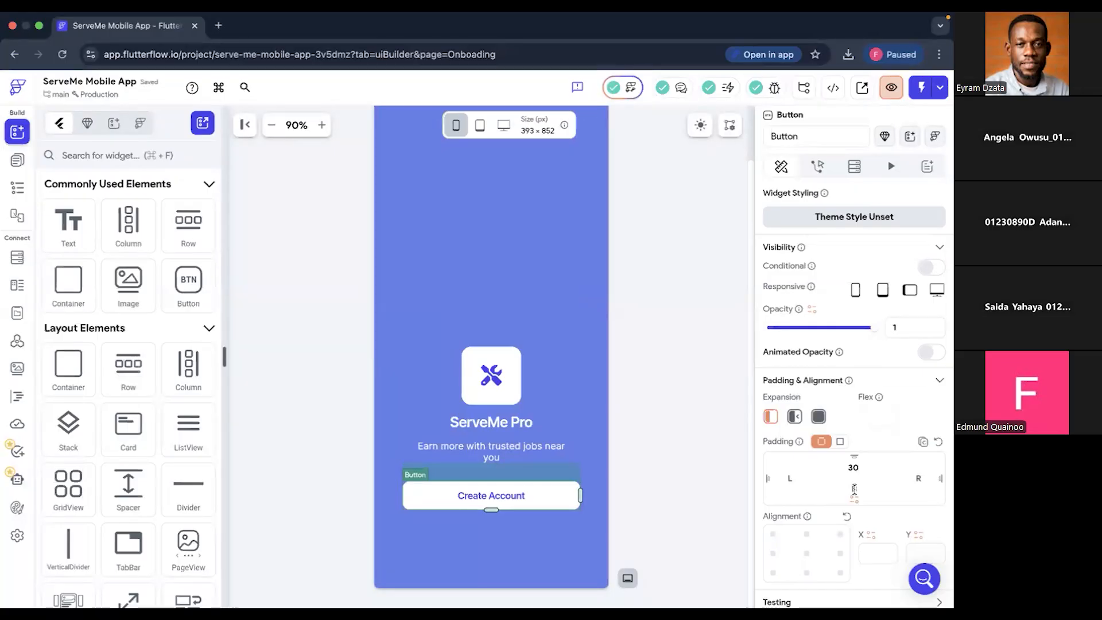
type("30")
key("Return")
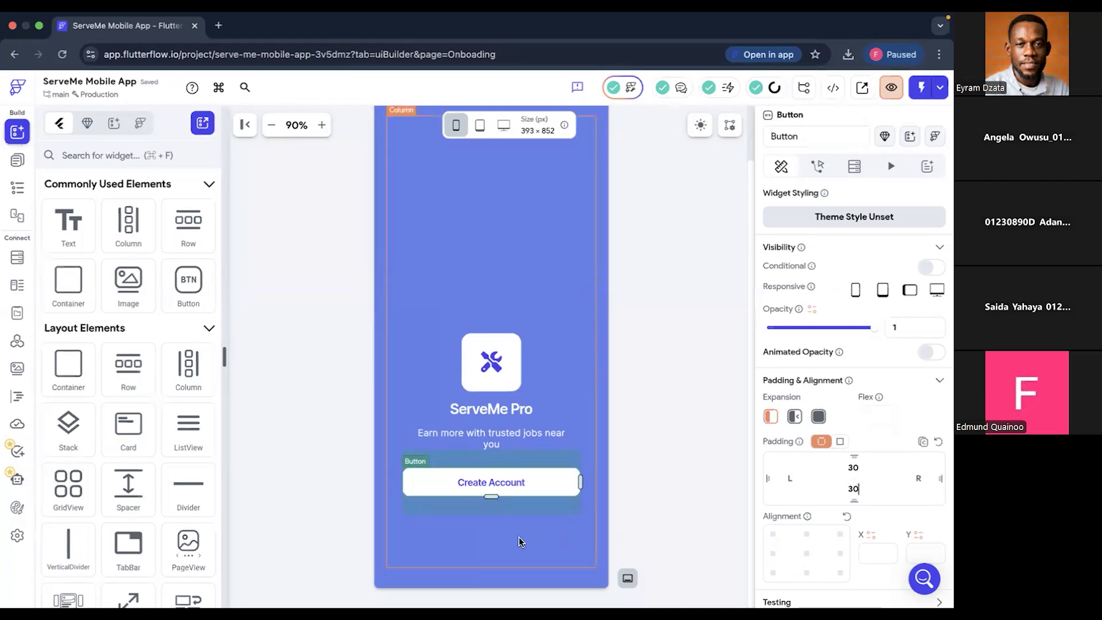
- Add a second Button widget below Create Account in the column and set its text to "Sign In"
left_click(478, 512)
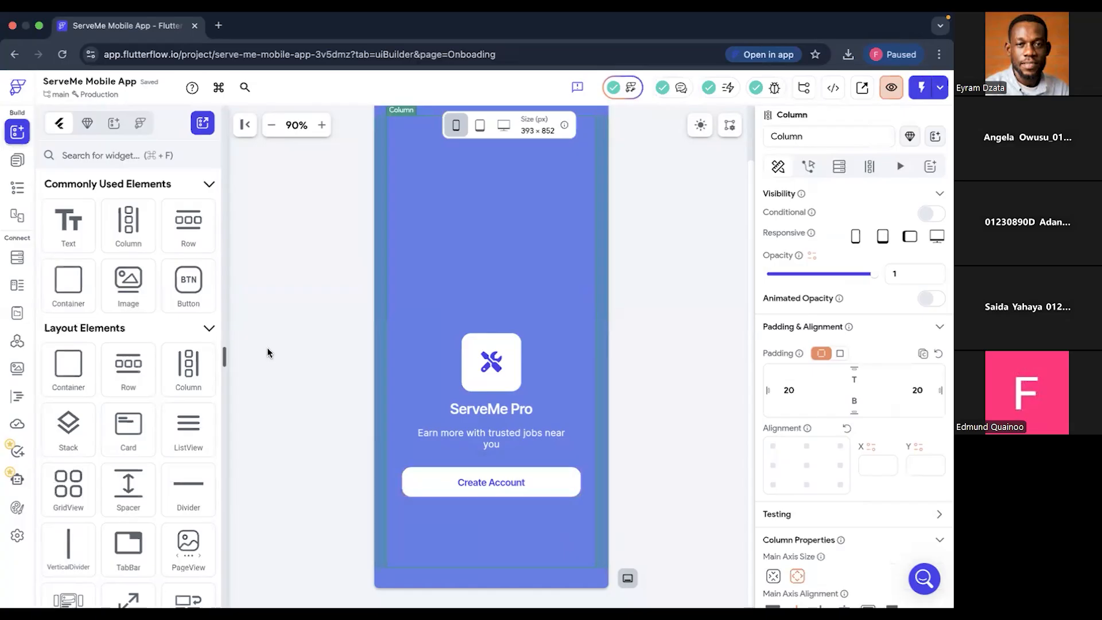
left_click_drag(187, 289, 463, 516)
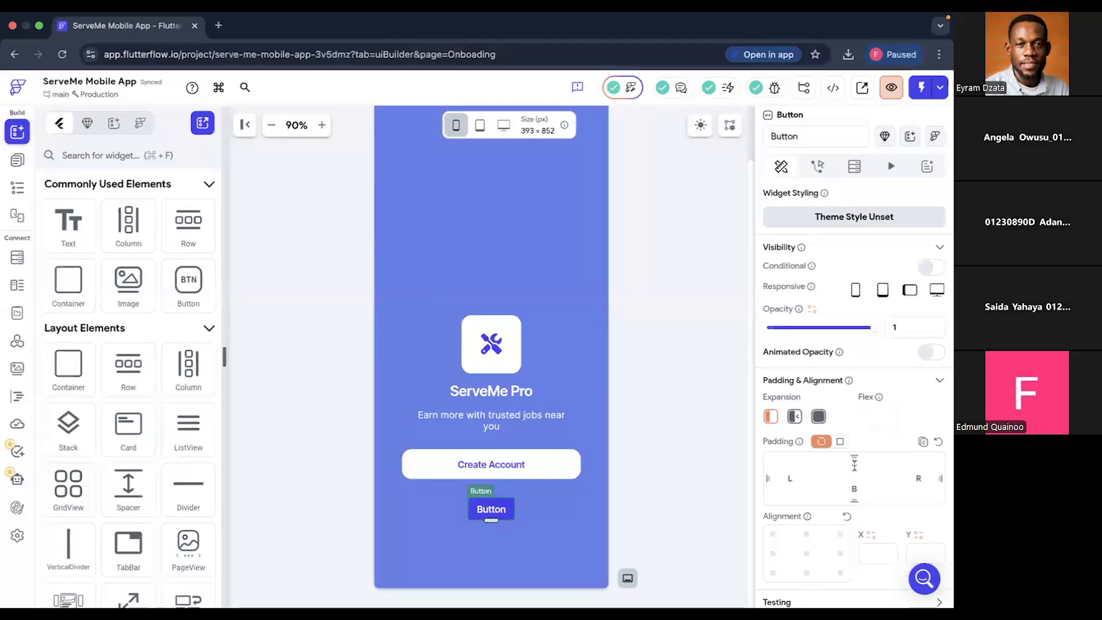
scroll(854, 466, "down", 6)
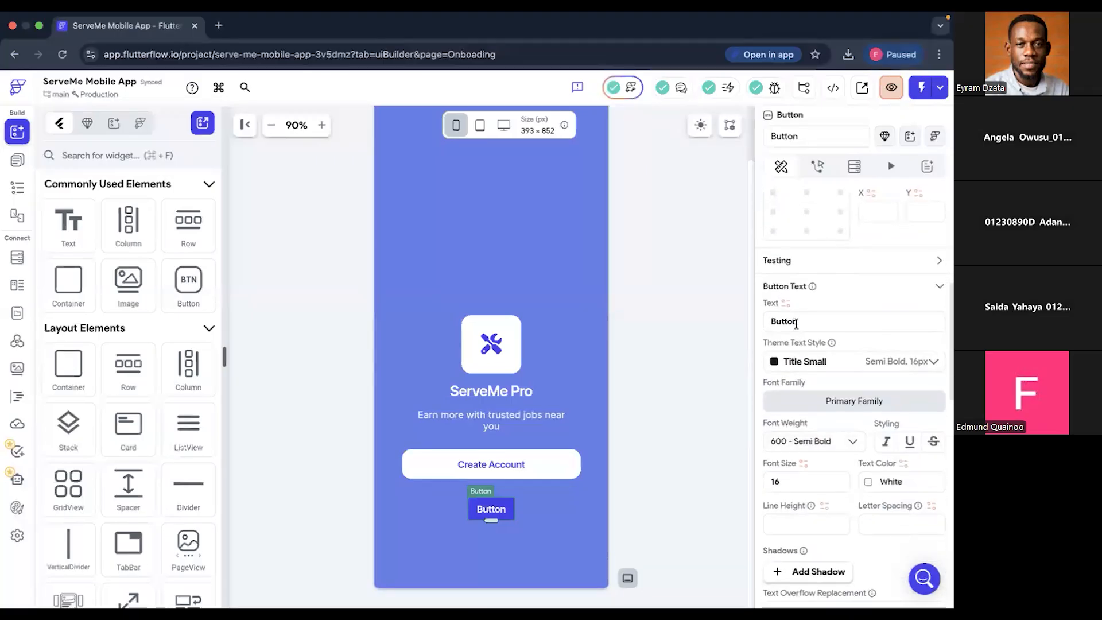
left_click(796, 321)
double_click(797, 321)
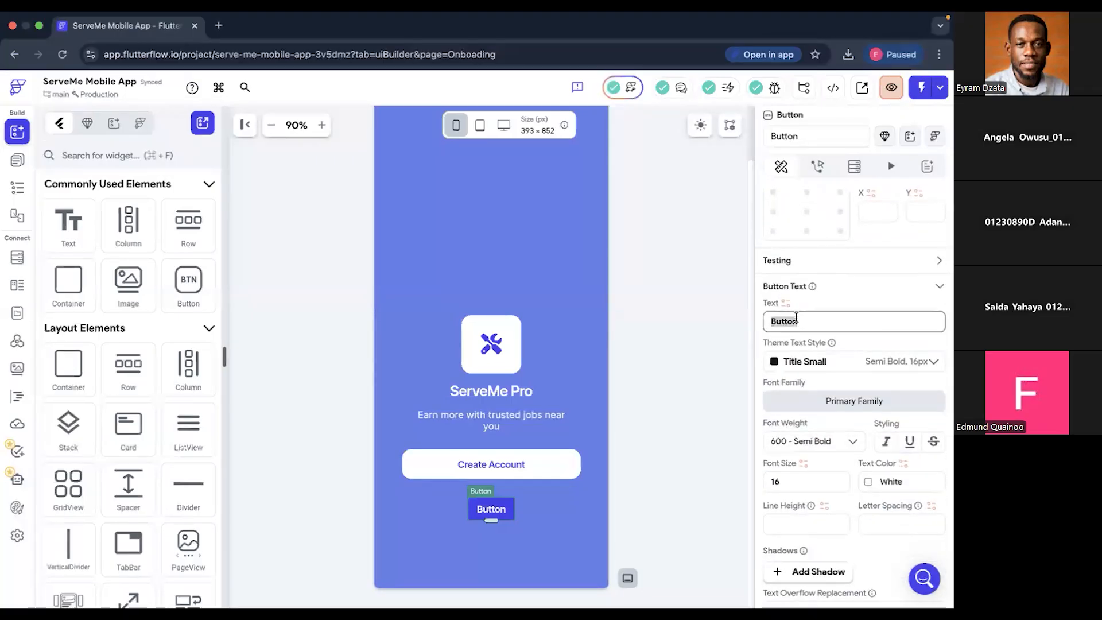
type("Sign")
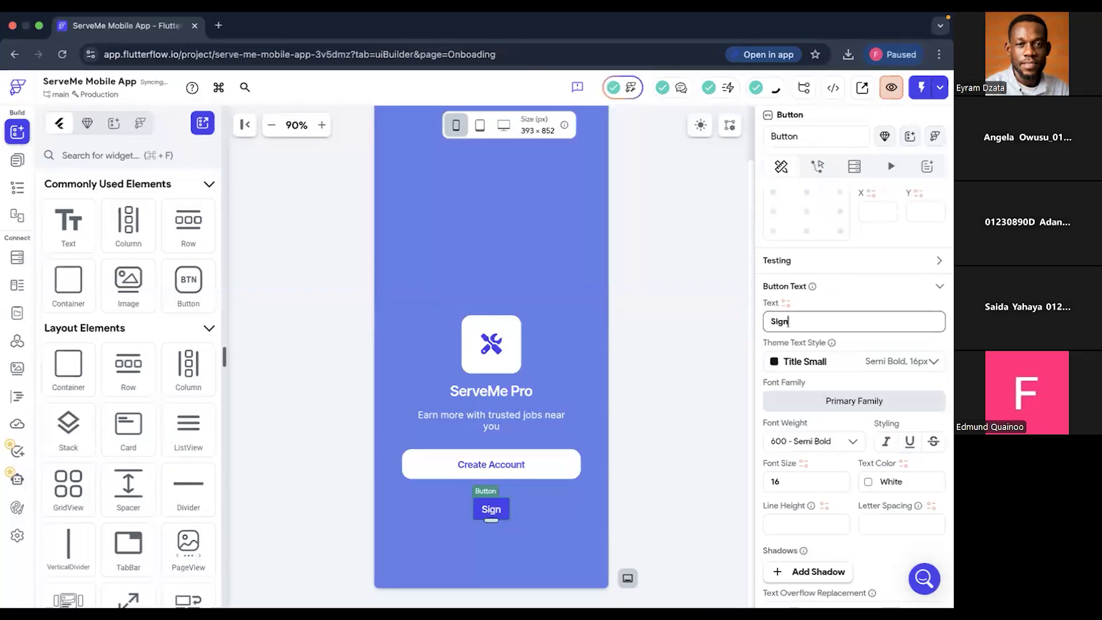
type(" In")
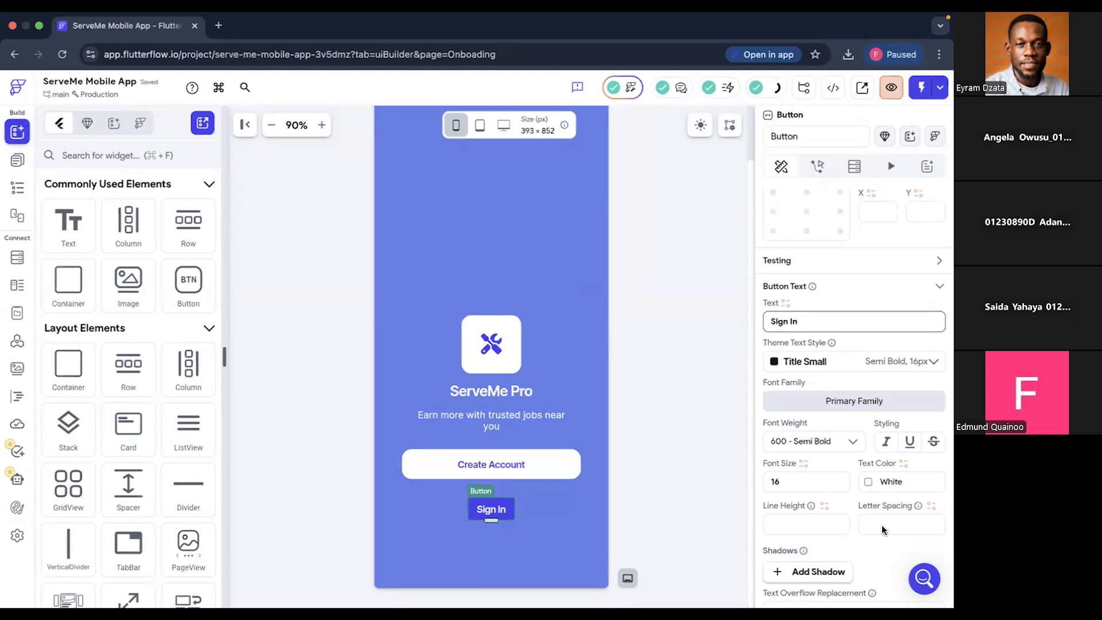
- Set the Sign In button's fill color to the Accent1 theme color and compare it with the Splash design in Figma
scroll(882, 524, "down", 1)
scroll(882, 525, "down", 2)
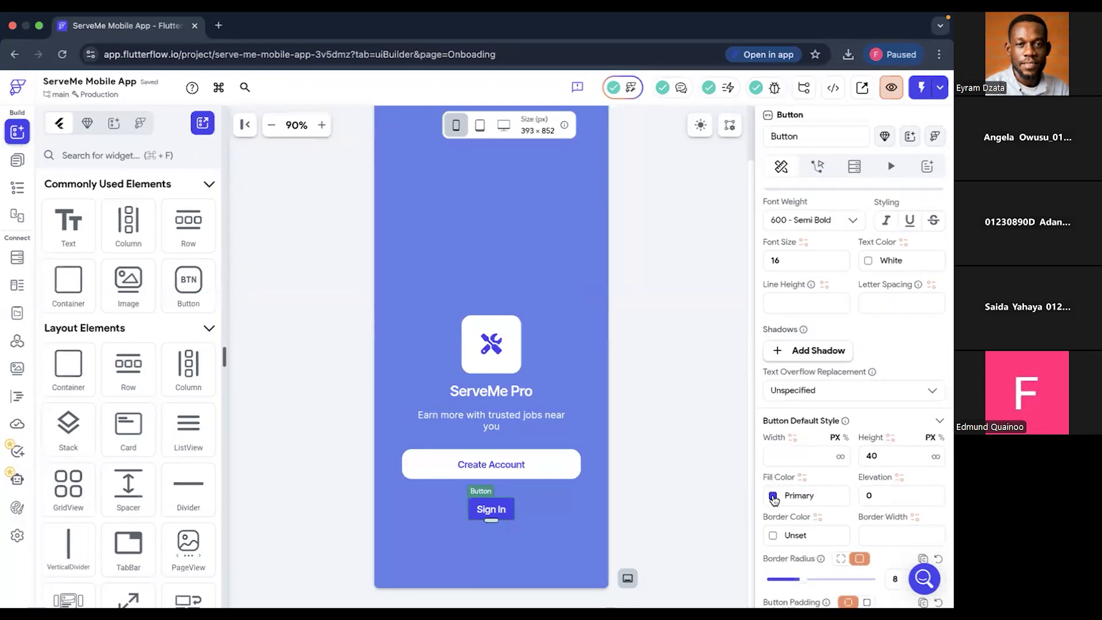
left_click(774, 496)
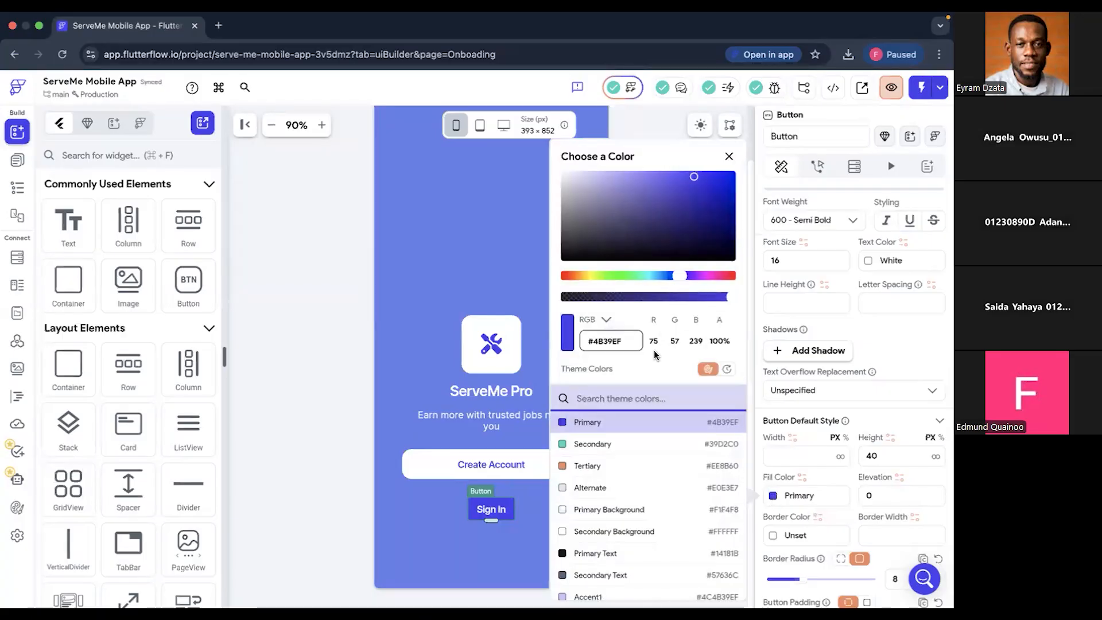
scroll(591, 526, "down", 3)
left_click(577, 526)
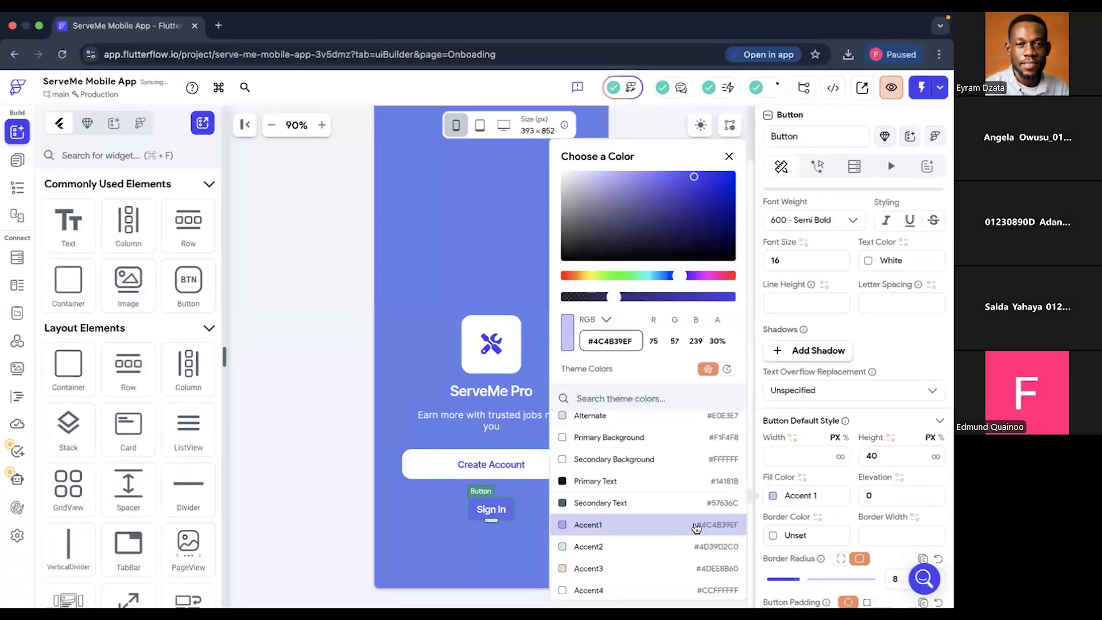
key("ctrl+Right")
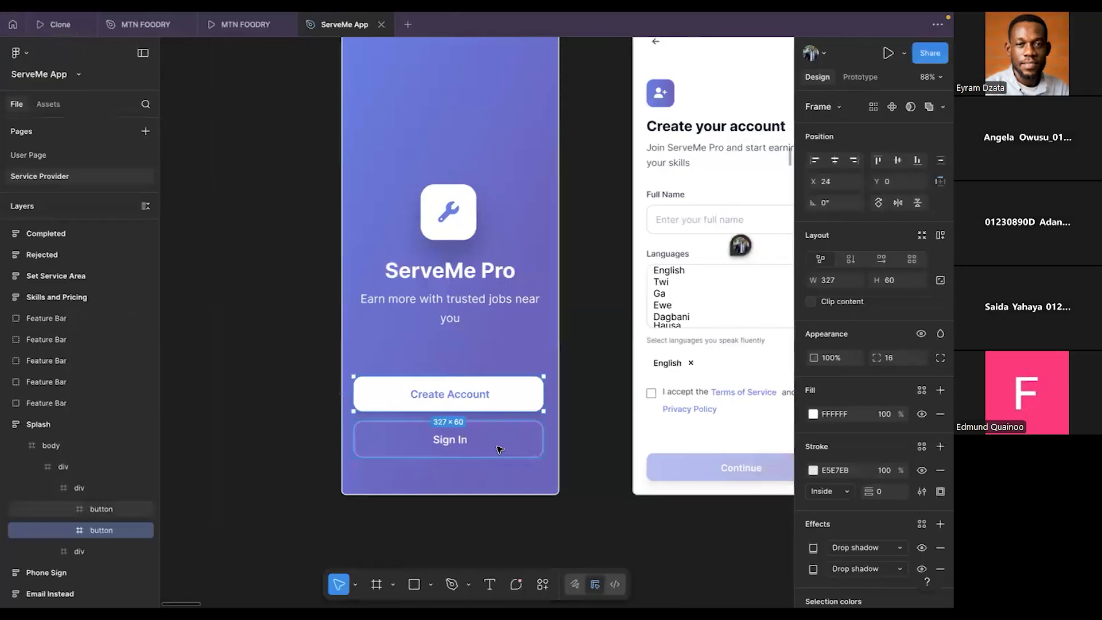
key("ctrl+Left")
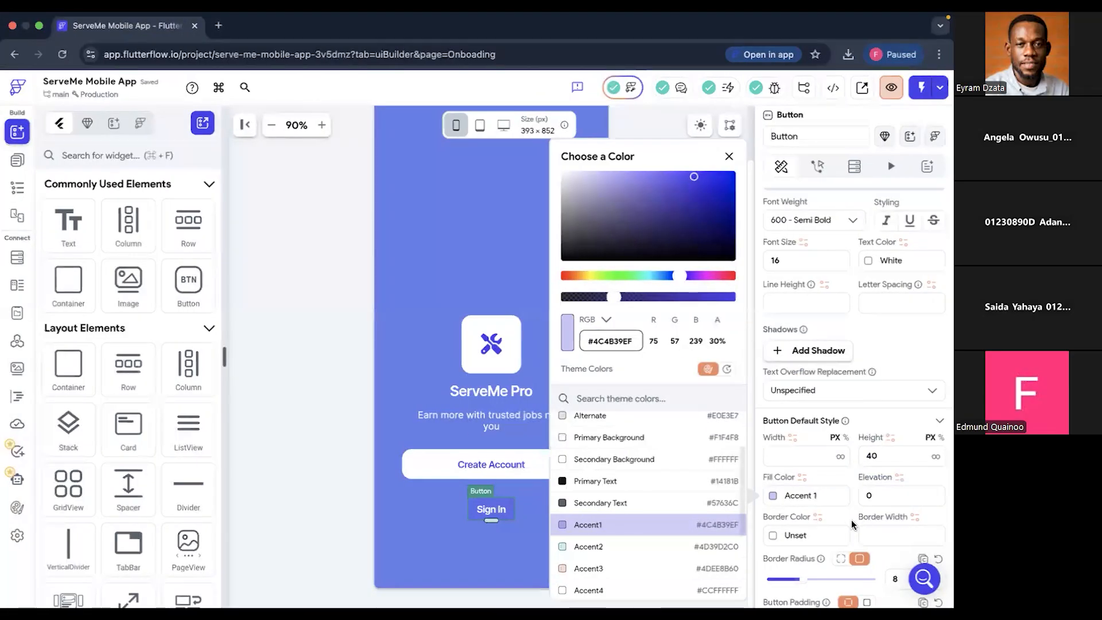
left_click(846, 518)
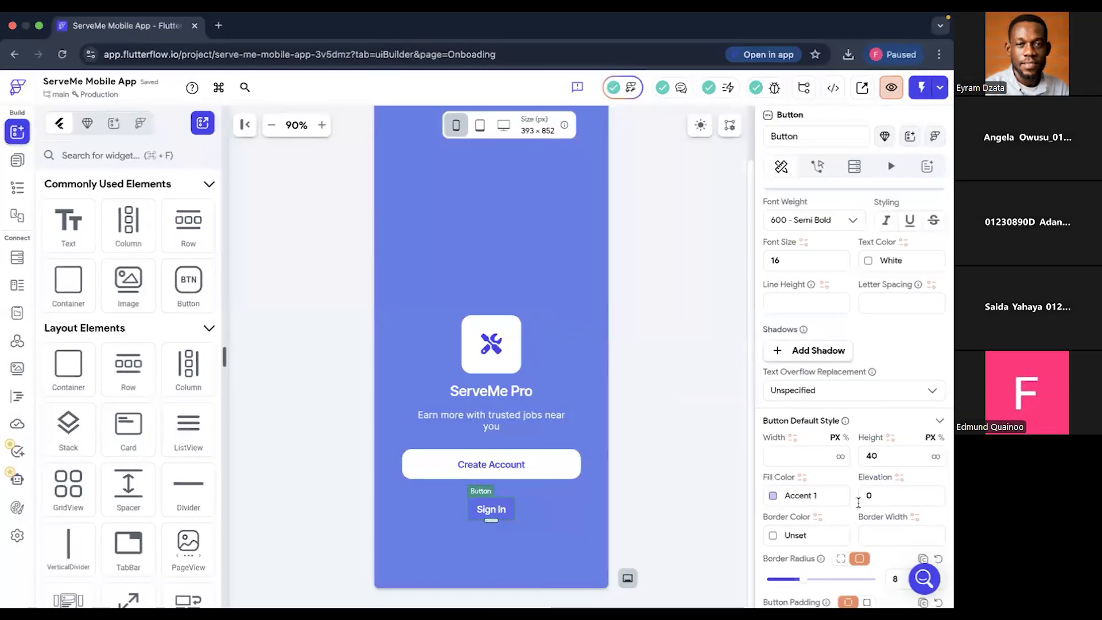
- Set the Sign In button's border radius to 16
scroll(859, 503, "down", 3)
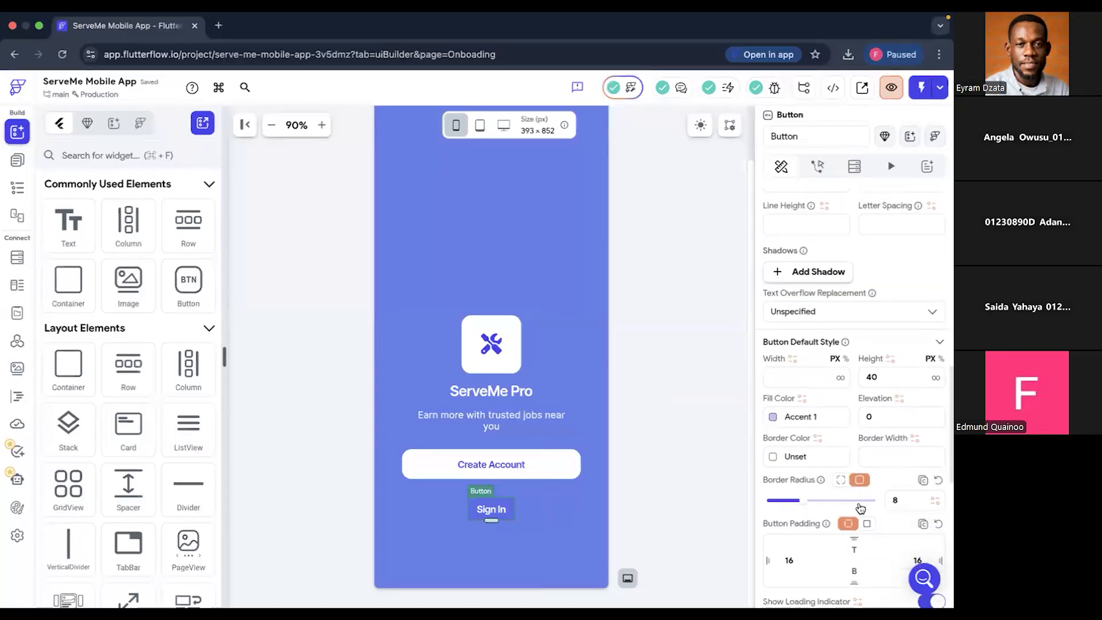
scroll(861, 508, "down", 1)
left_click(900, 485)
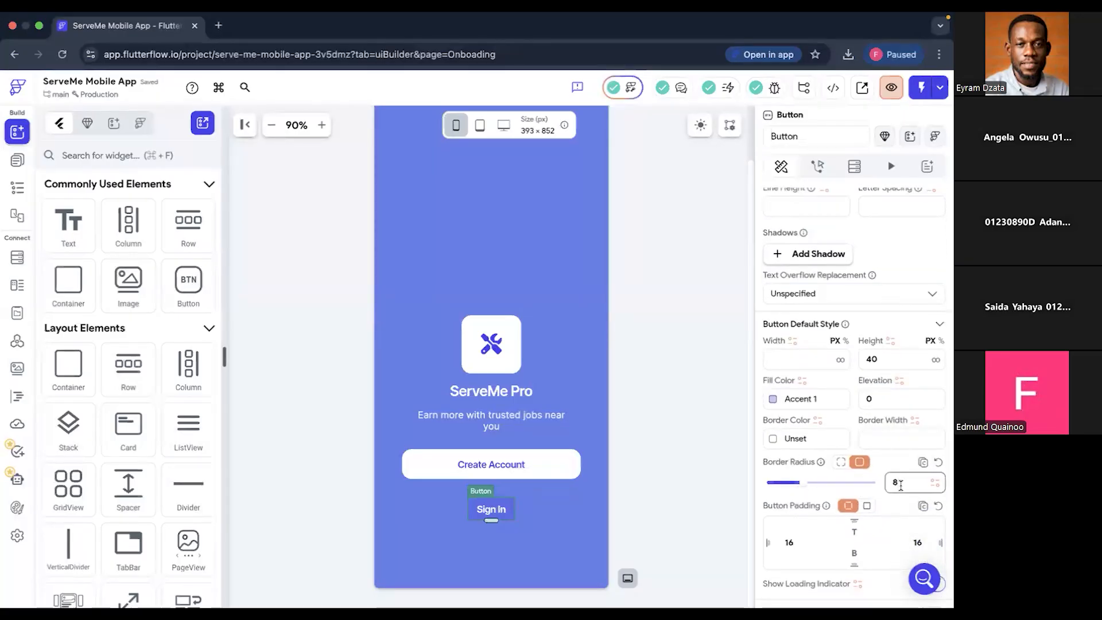
key("BackSpace")
type("16")
key("Return")
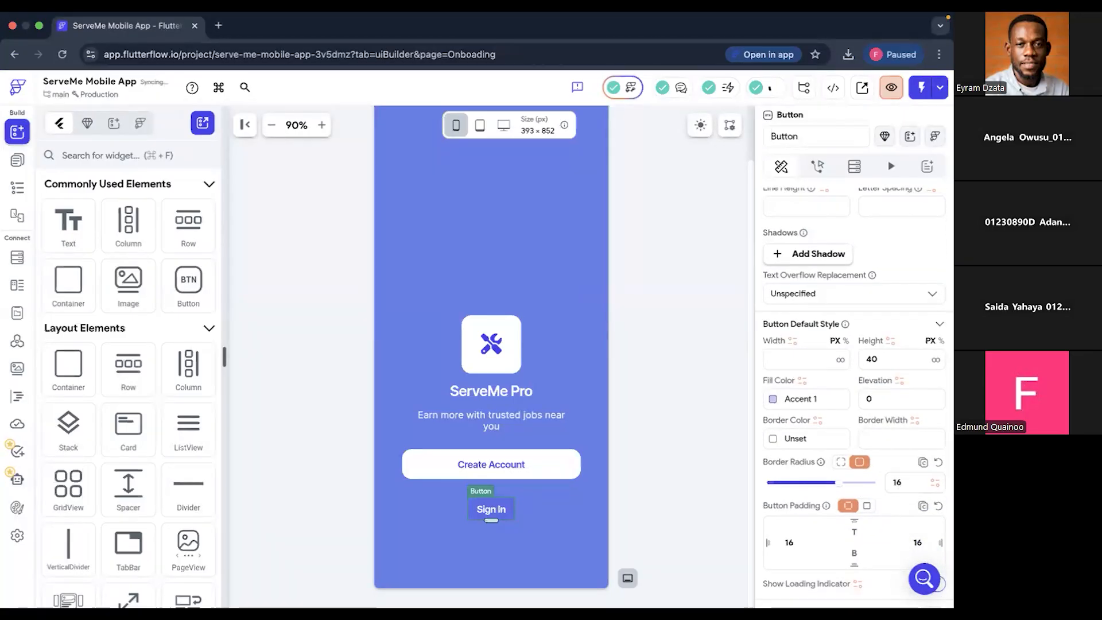
- Set the Sign In button's width to 300 px and its height to 50 px
scroll(839, 509, "down", 1)
scroll(839, 510, "down", 3)
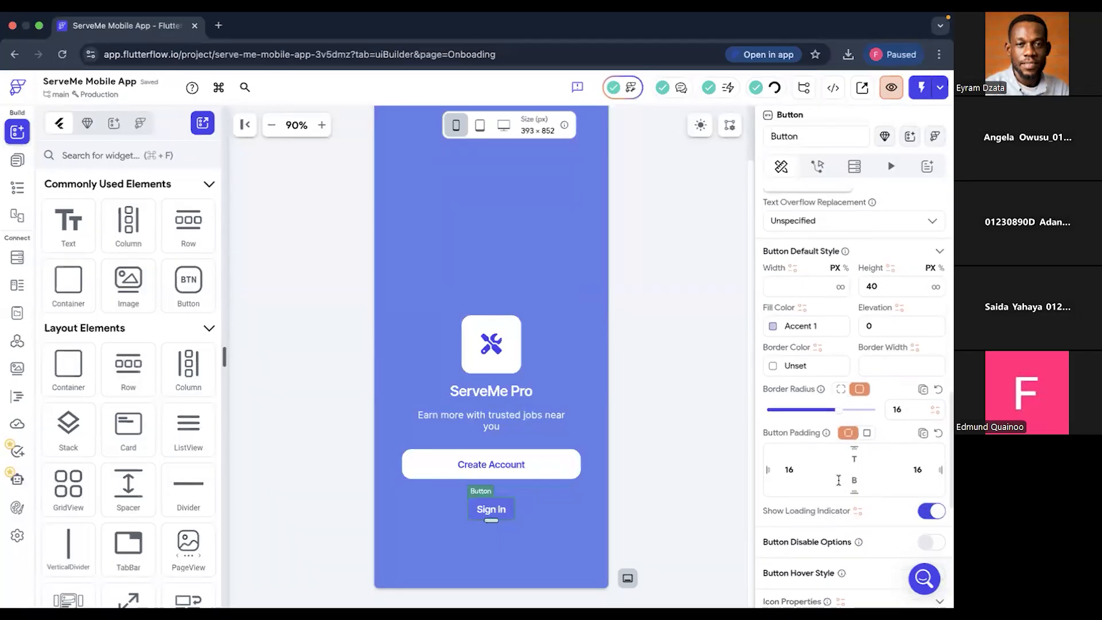
left_click(806, 285)
type("300")
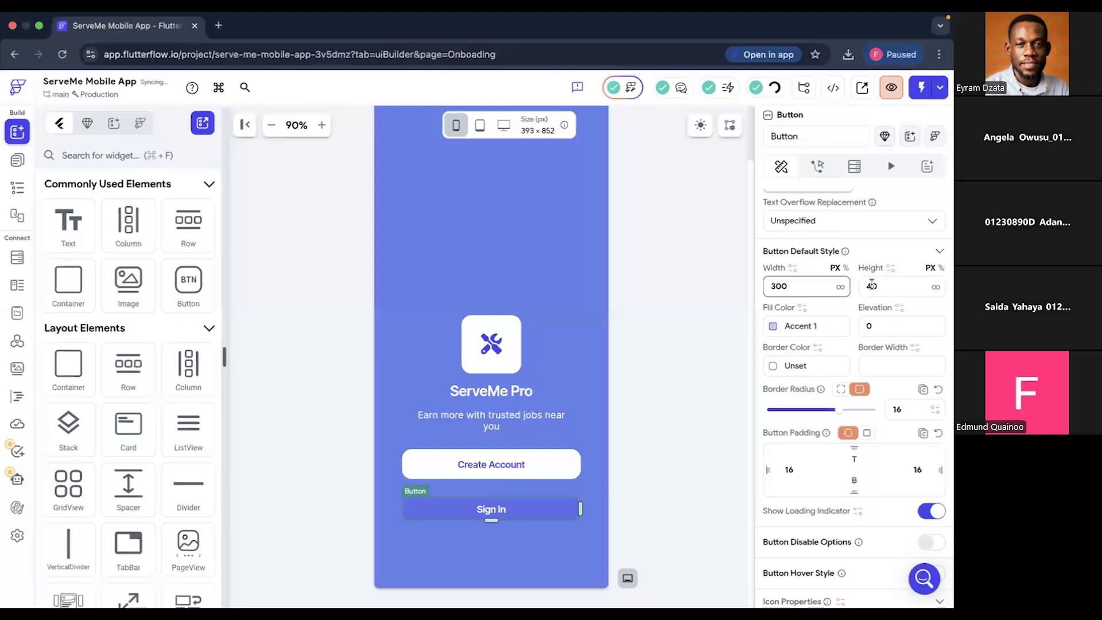
left_click(872, 286)
key("BackSpace")
type("5")
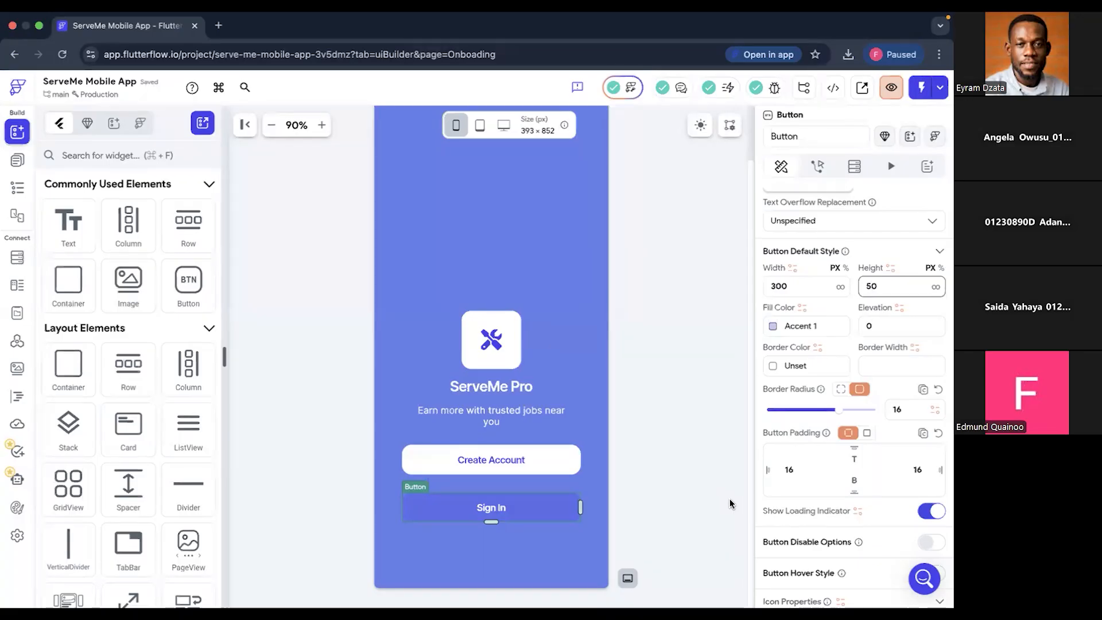
- Set the Sign In button's border color to the Info theme color
left_click(775, 368)
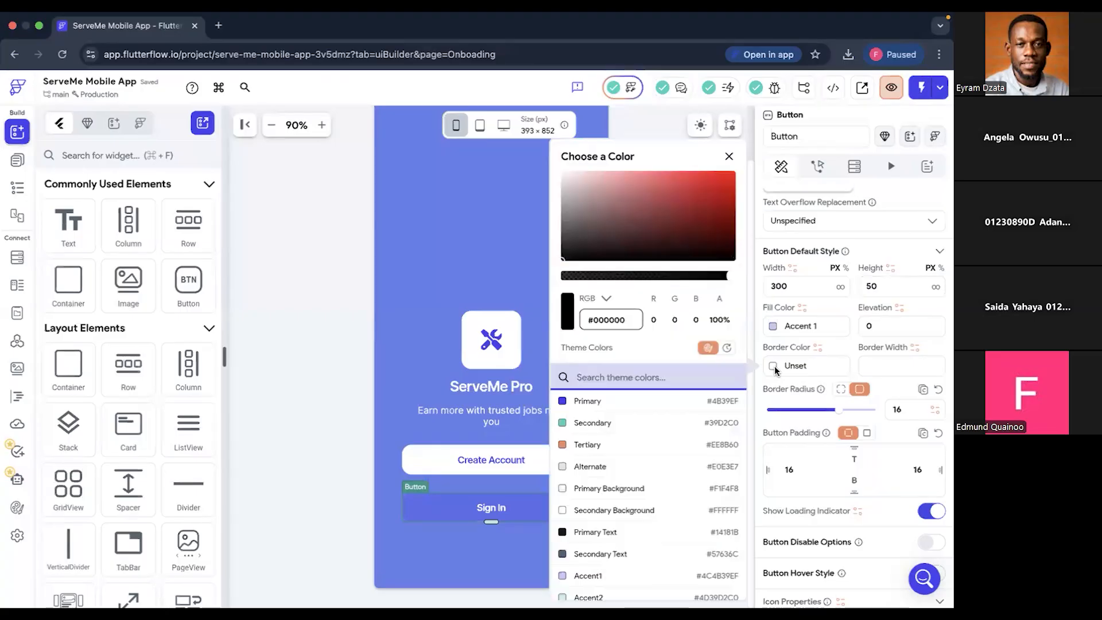
scroll(601, 560, "down", 3)
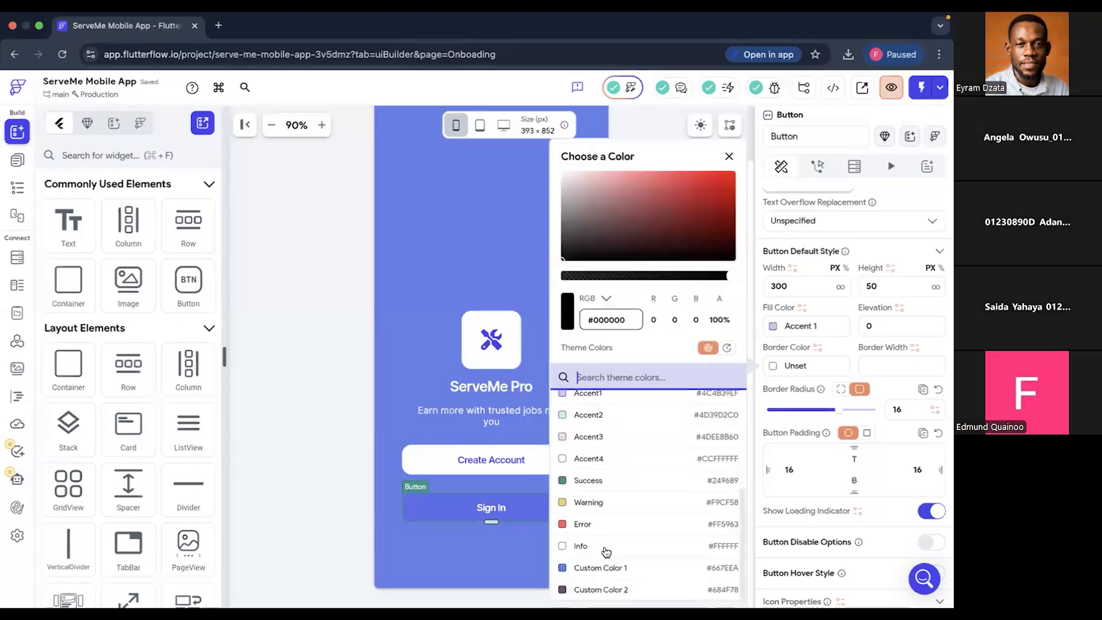
left_click(606, 548)
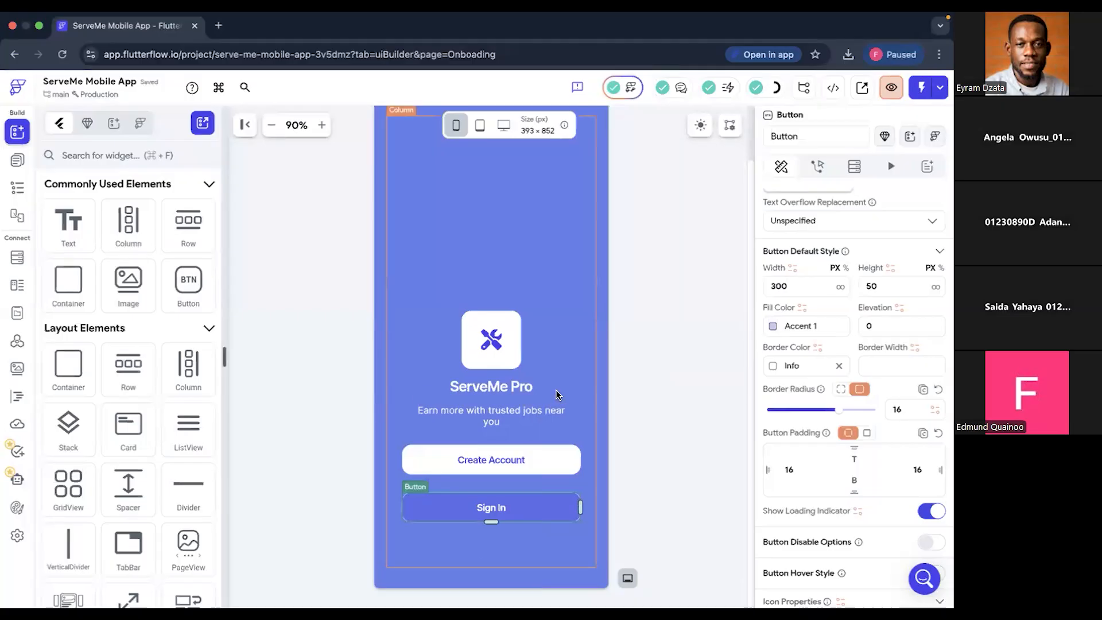
- Add a Spacer widget to the page's column below the Sign In button
left_click(560, 339)
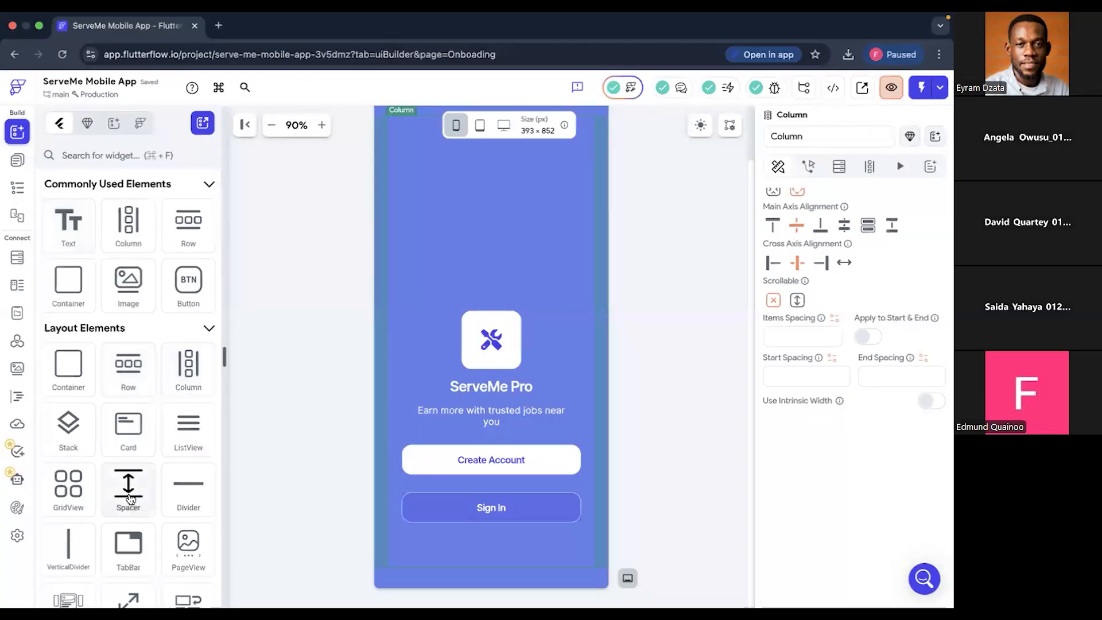
left_click_drag(356, 548, 473, 547)
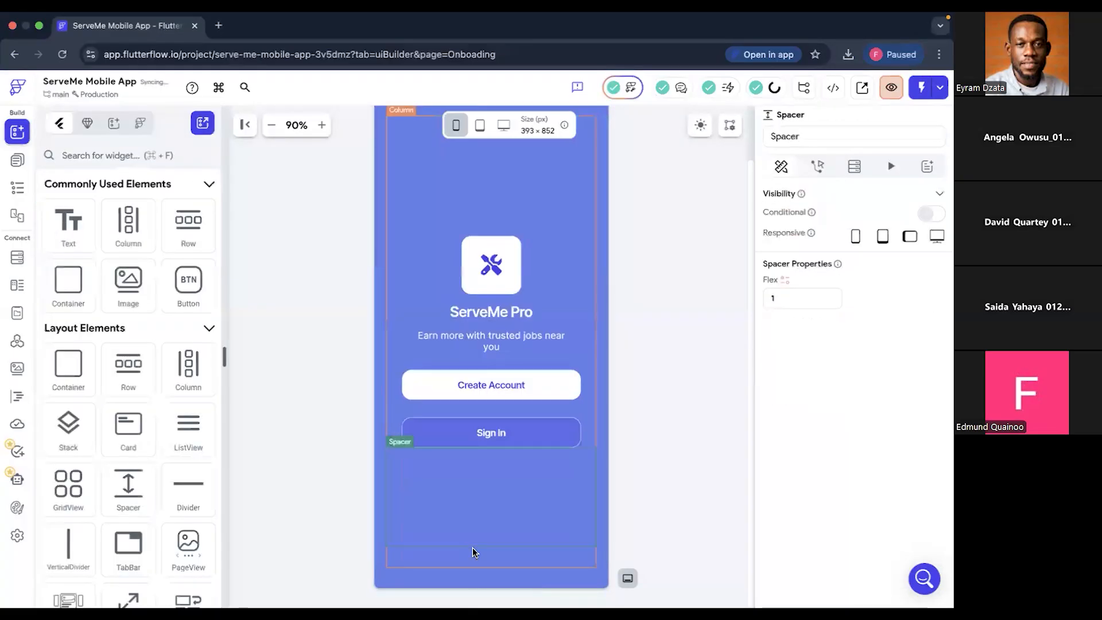
left_click(641, 425)
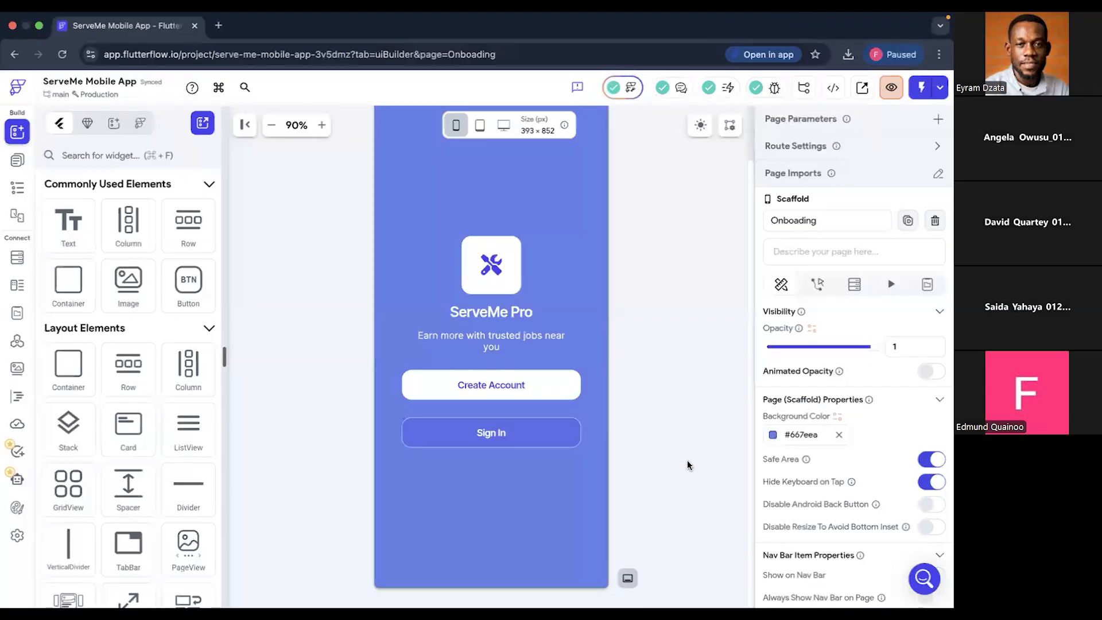
- Check the Splash layout in Figma, return to FlutterFlow and set the Flex of the Spacer above the logo to 3
key("ctrl+Right")
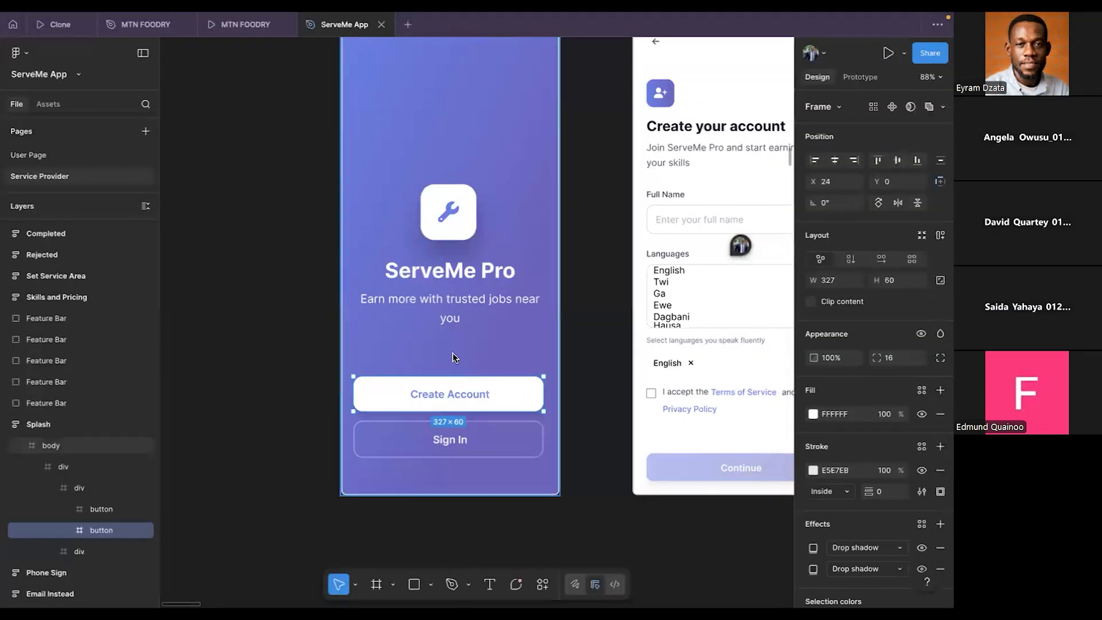
key("ctrl+Left")
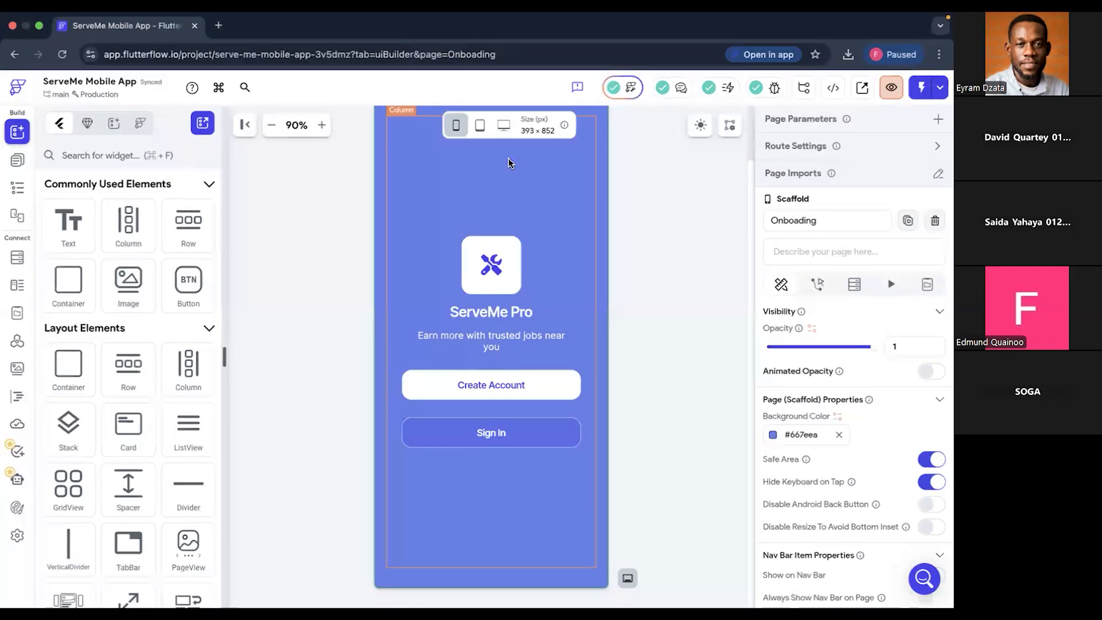
left_click(774, 300)
type("1")
key("BackSpace")
type("3")
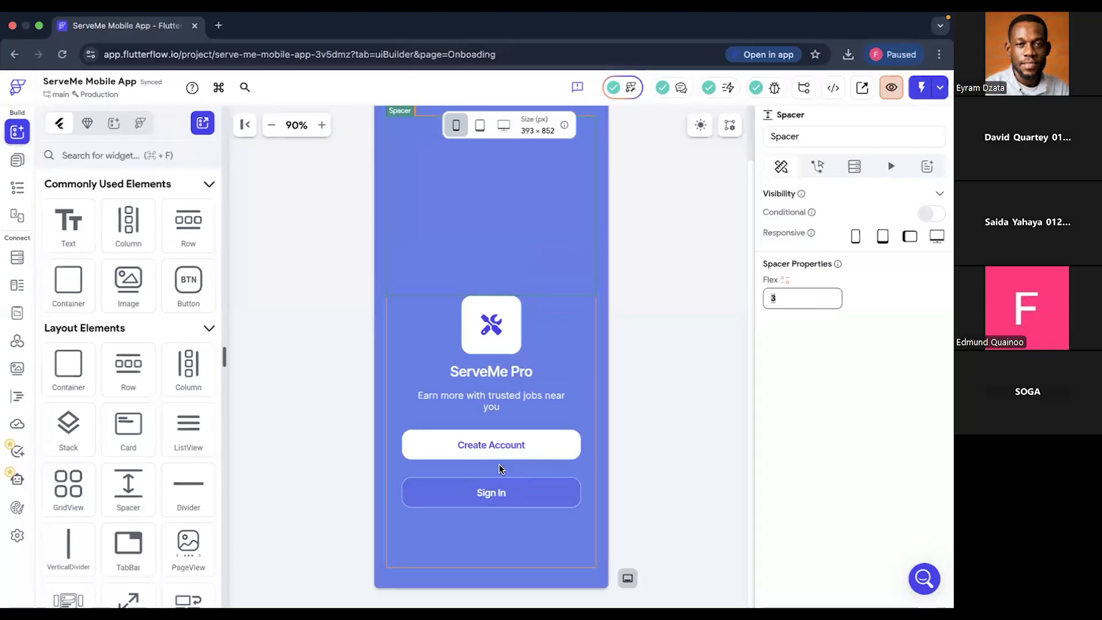
- Set the bottom padding of the "Earn more with trusted jobs near you" text to 50
left_click(498, 464)
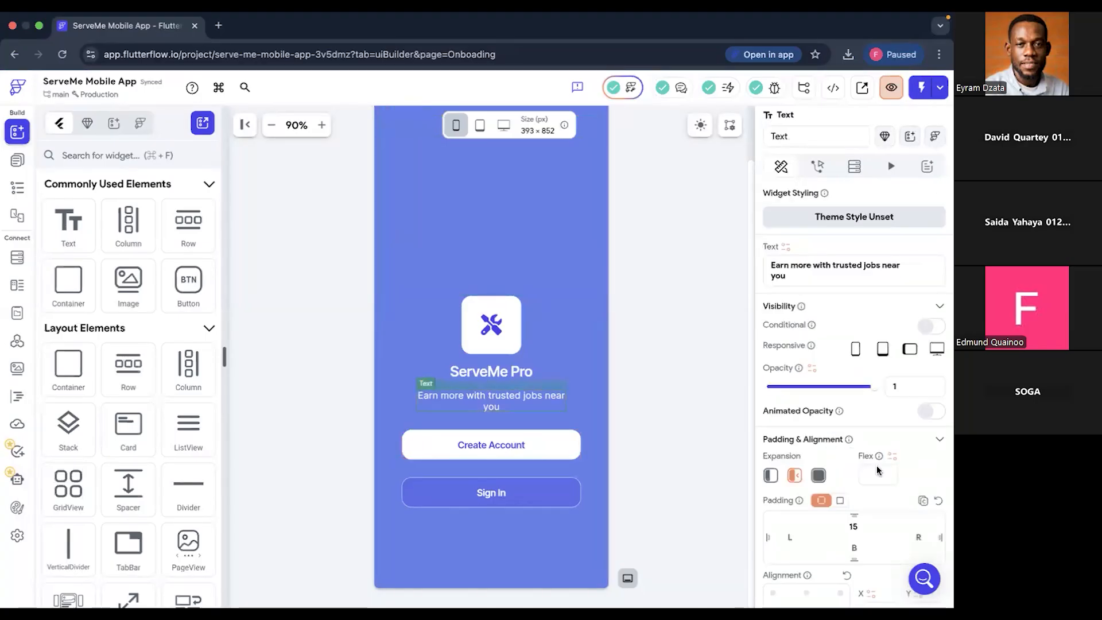
scroll(876, 463, "down", 3)
scroll(843, 353, "down", 2)
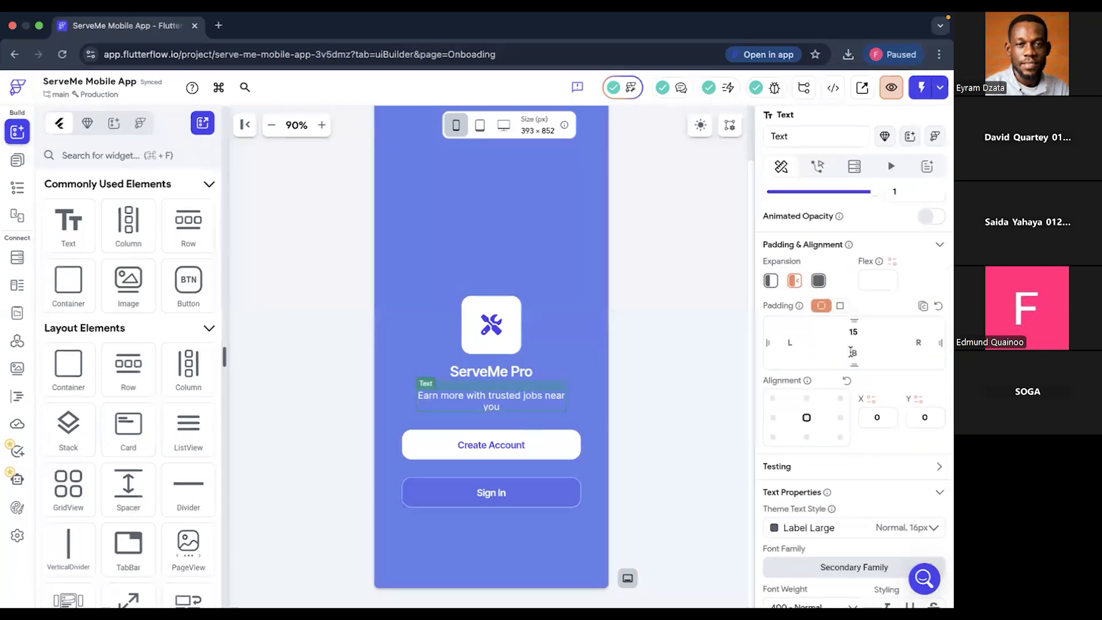
type("50")
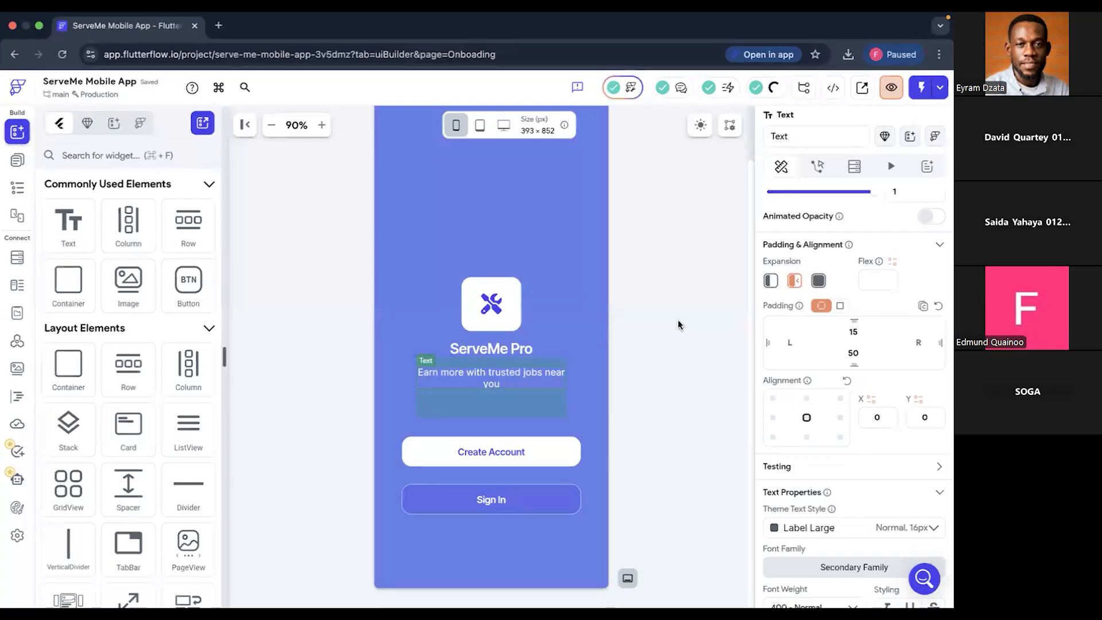
left_click(711, 241)
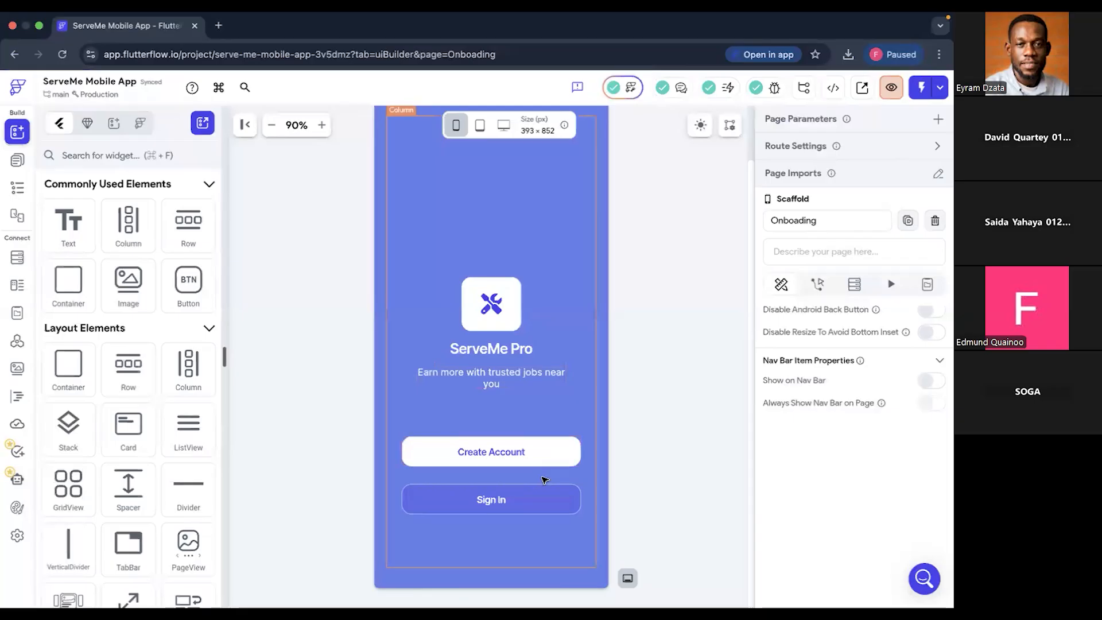
- Switch to Figma and examine the spacing of the whole Splash design with nothing selected
key("ctrl+Right")
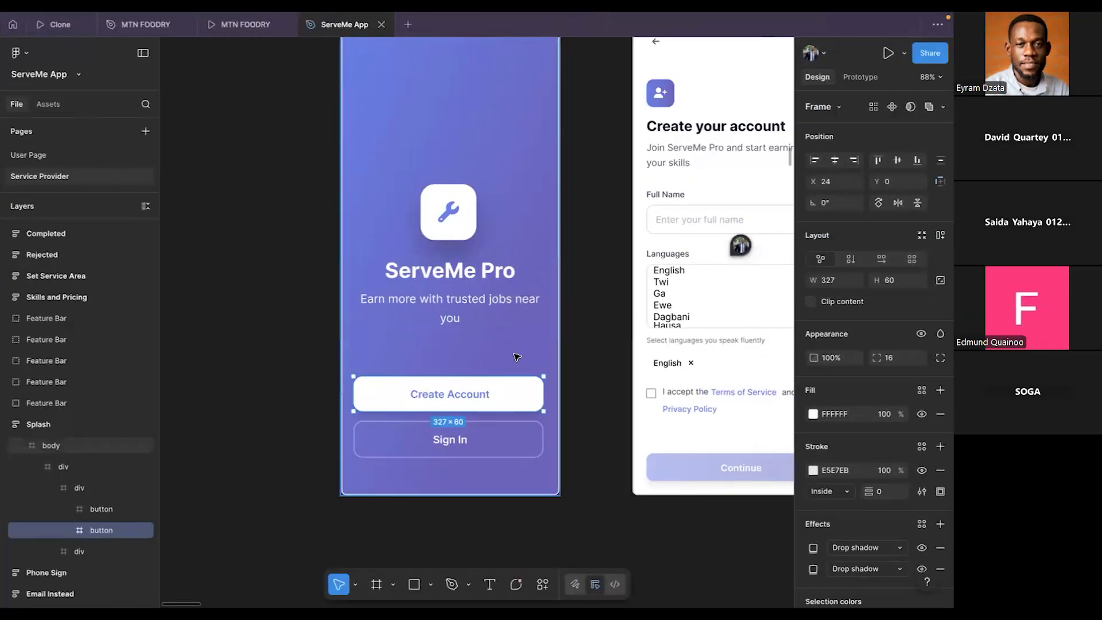
scroll(517, 356, "down", 3)
scroll(517, 356, "up", 1)
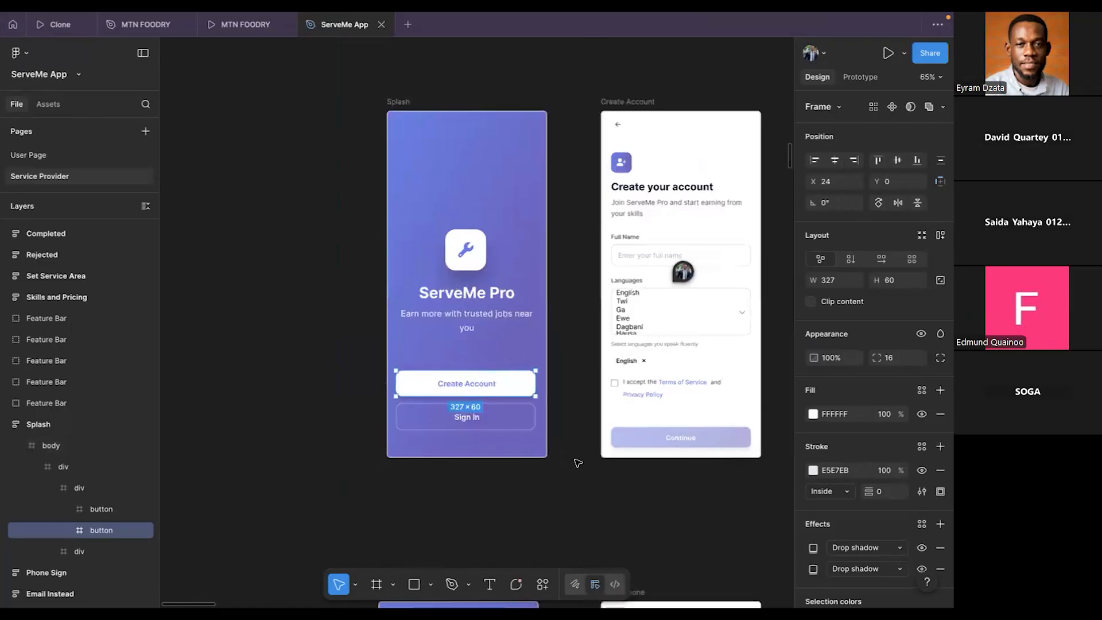
left_click(578, 464)
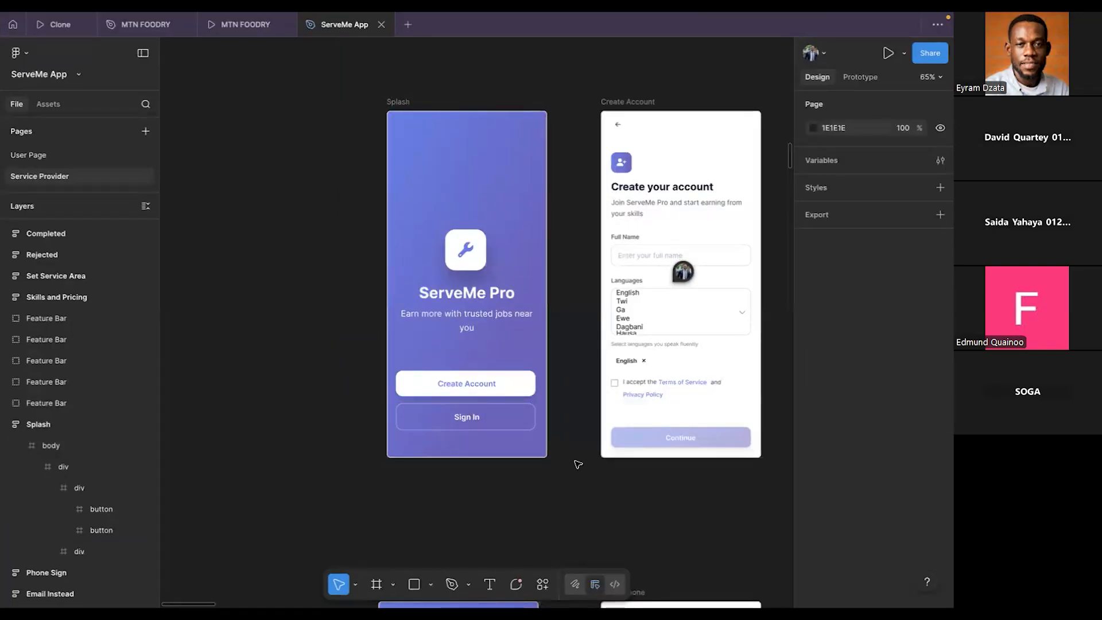
- Switch back to FlutterFlow and set the bottom padding of the row holding the "Earn more with trusted jobs" text to 50
key("ctrl+Left")
left_click(511, 407)
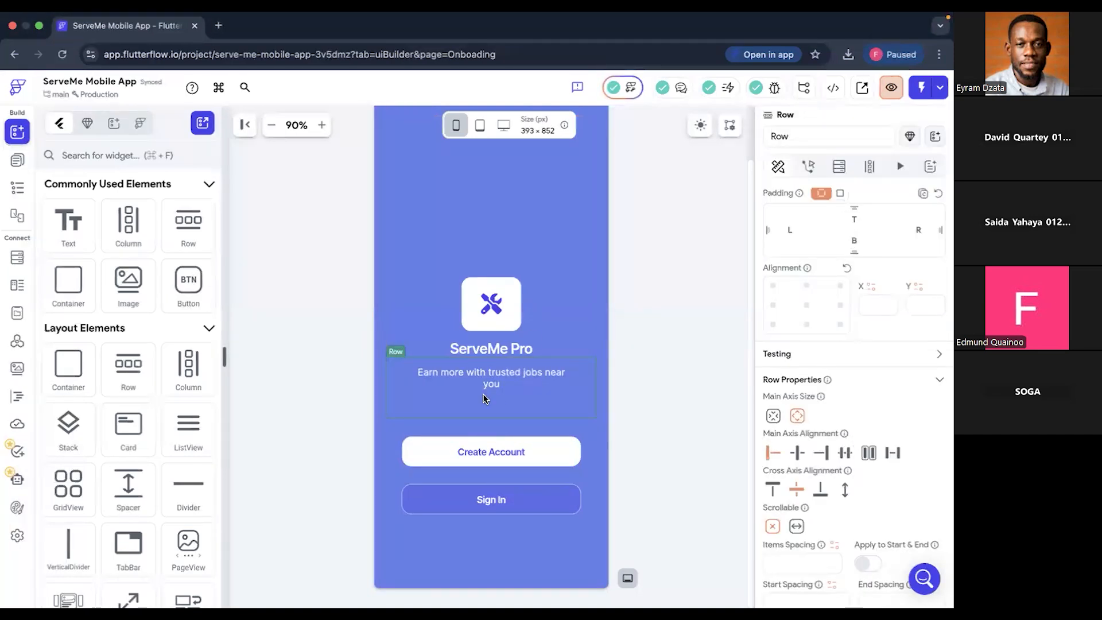
left_click(855, 241)
type("30")
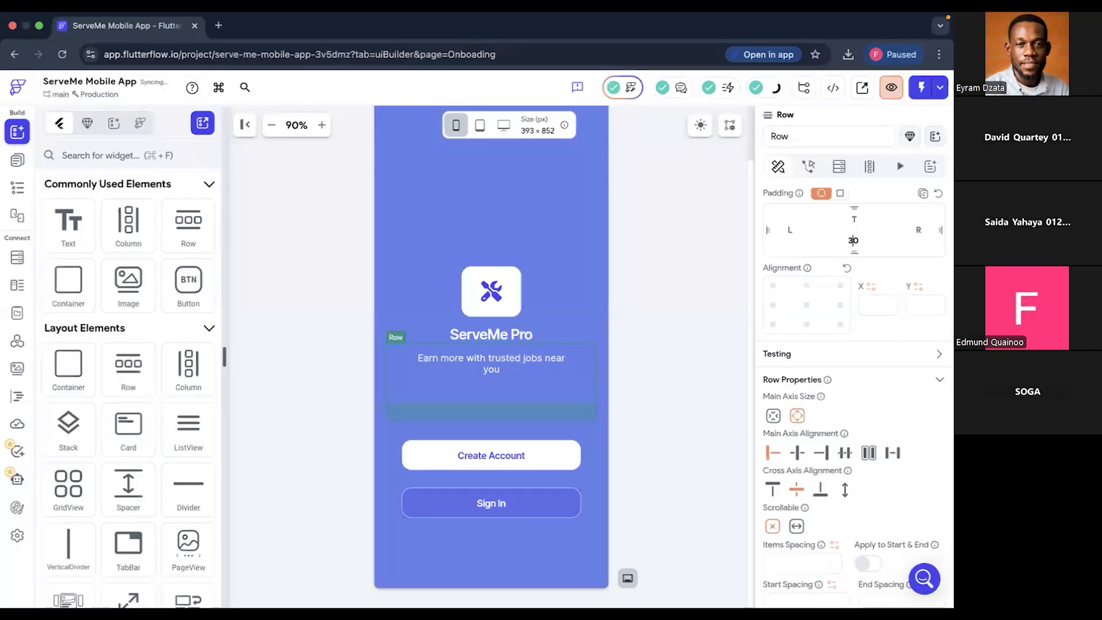
key("BackSpace")
key("BackSpace")
type("50")
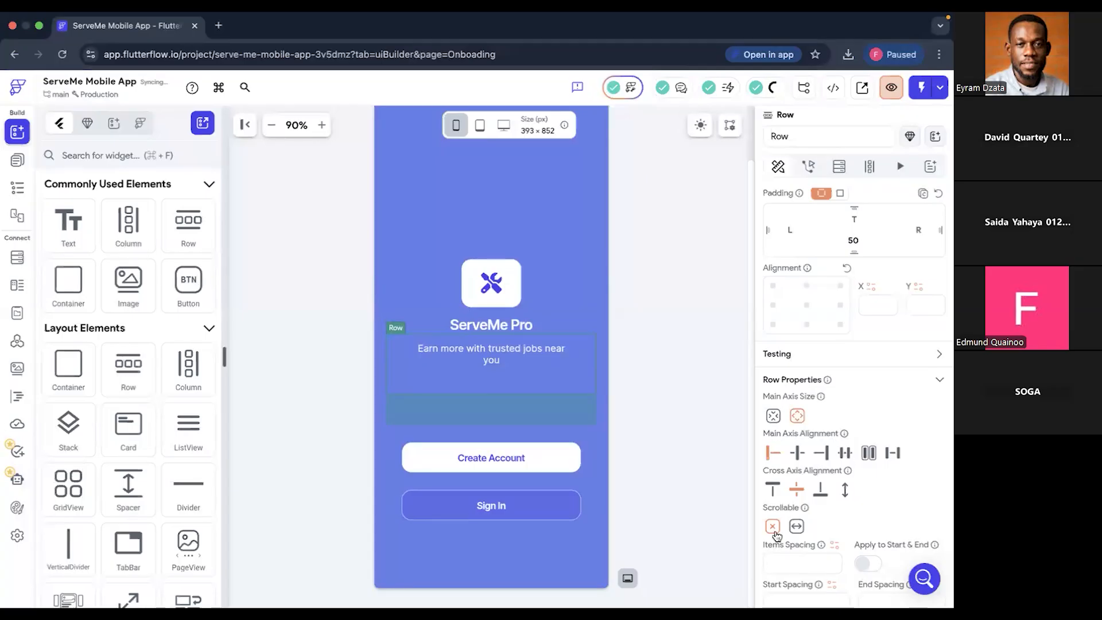
left_click(619, 308)
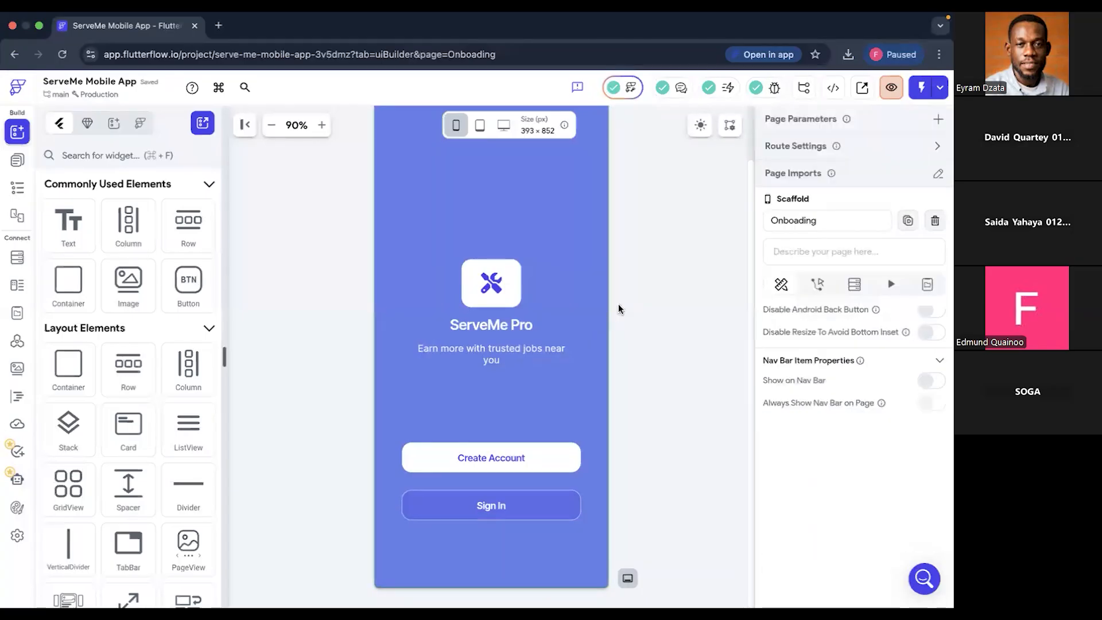
left_click(595, 267)
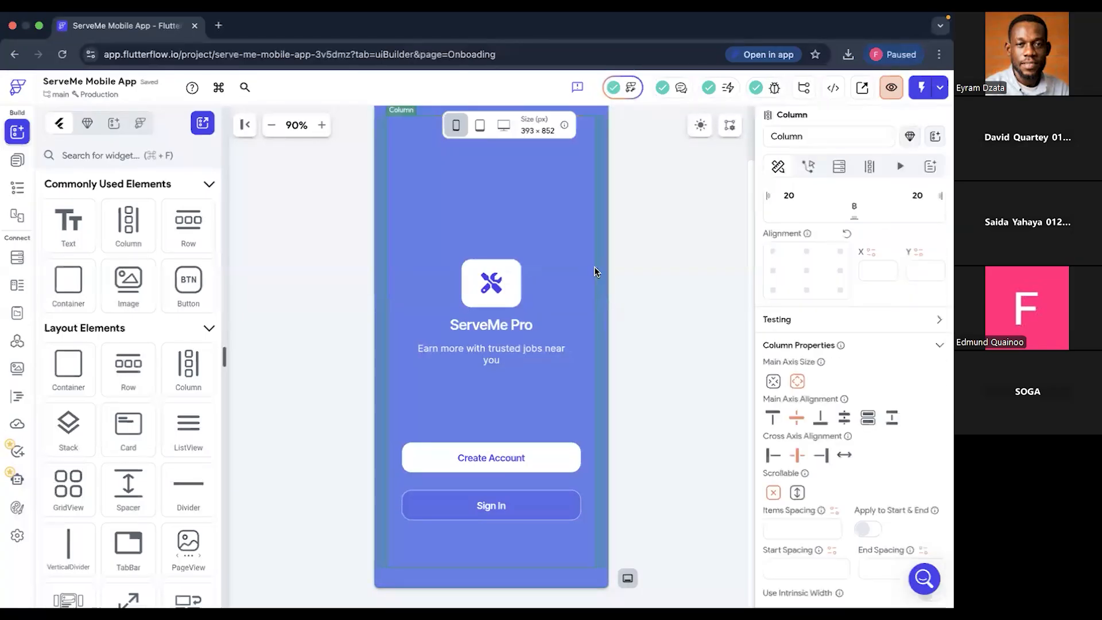
left_click(649, 285)
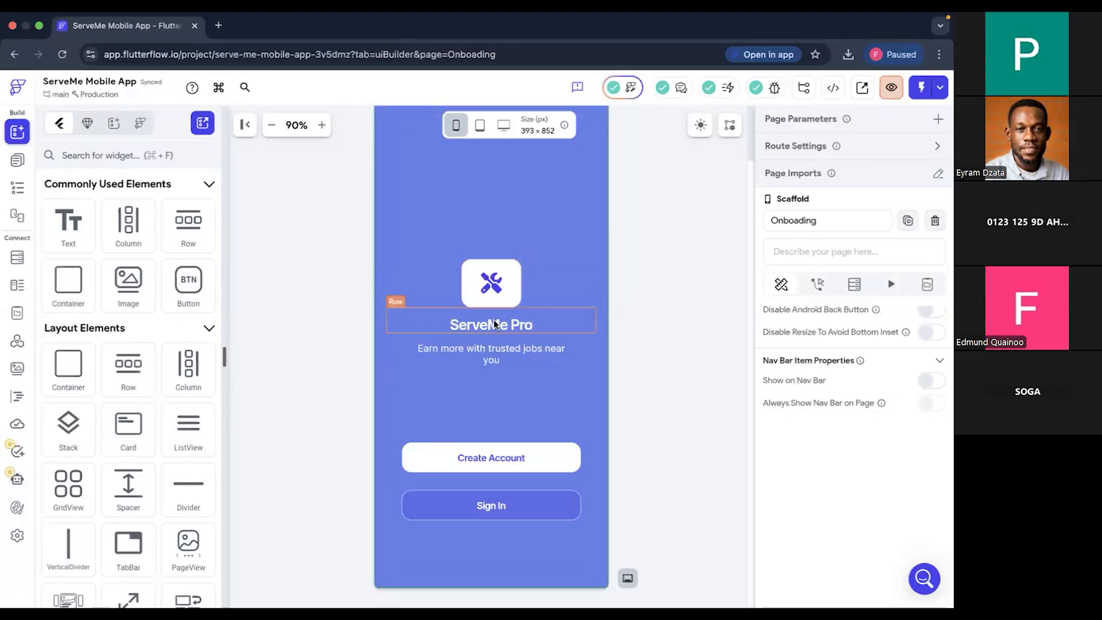
left_click(519, 299)
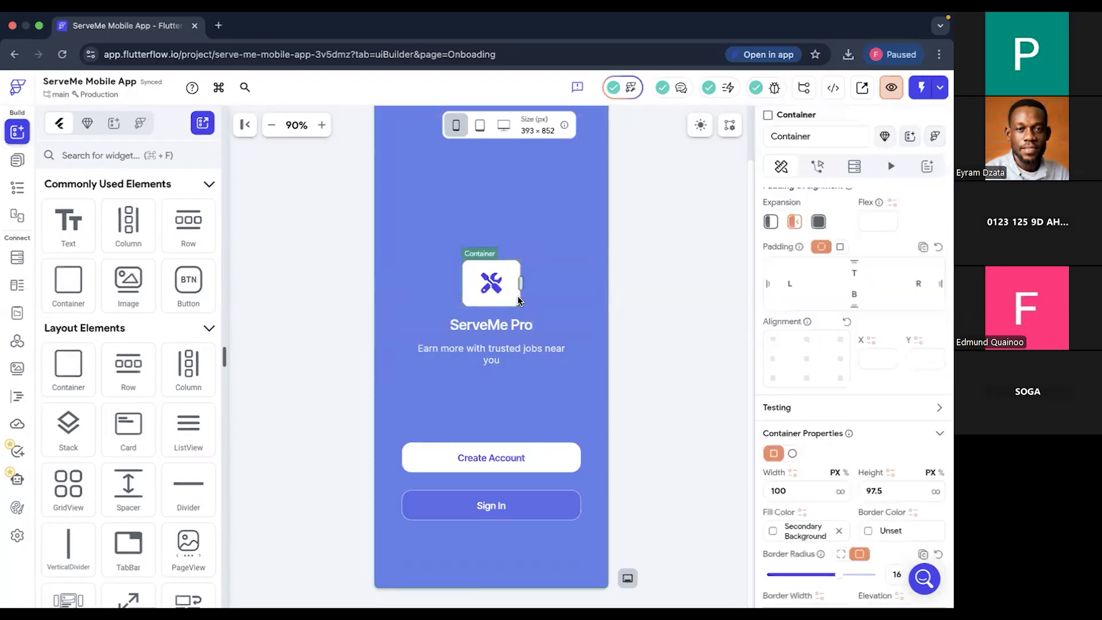
scroll(837, 290, "up", 3)
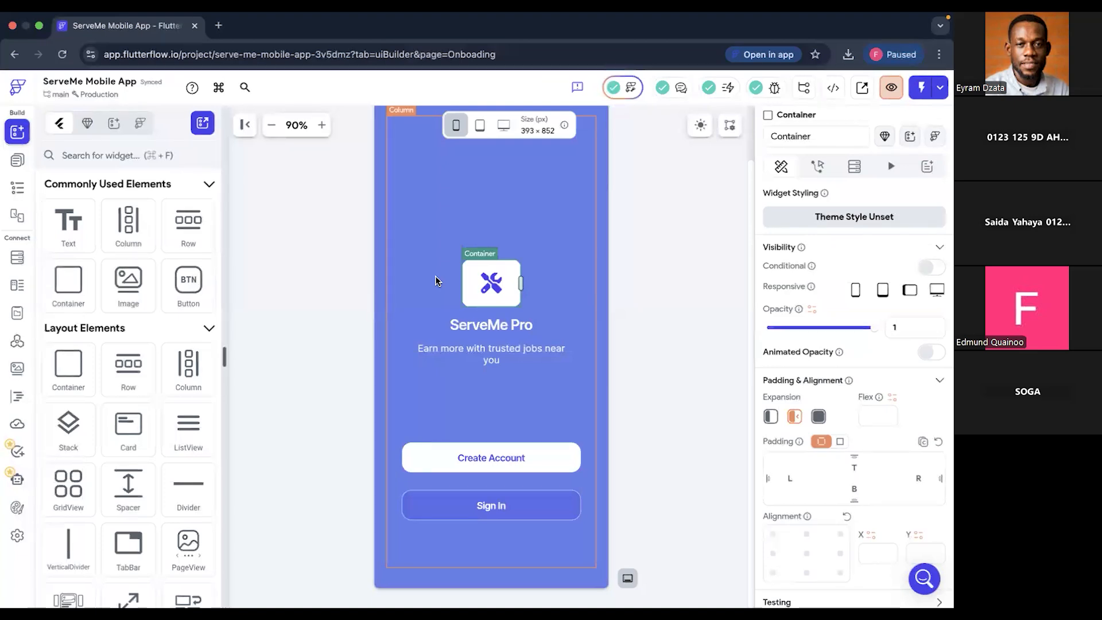
- Switch to Figma, look over the Service Provider flows and the Splash & Auth screens, and return to FlutterFlow
key("ctrl+Right")
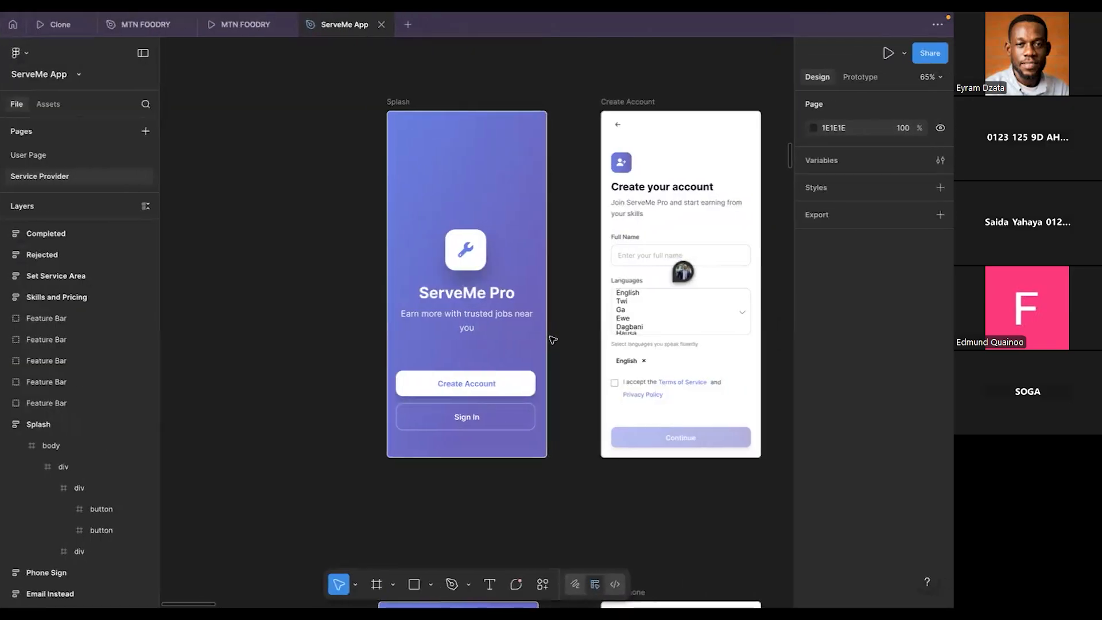
scroll(554, 340, "down", 10)
scroll(552, 338, "down", 3)
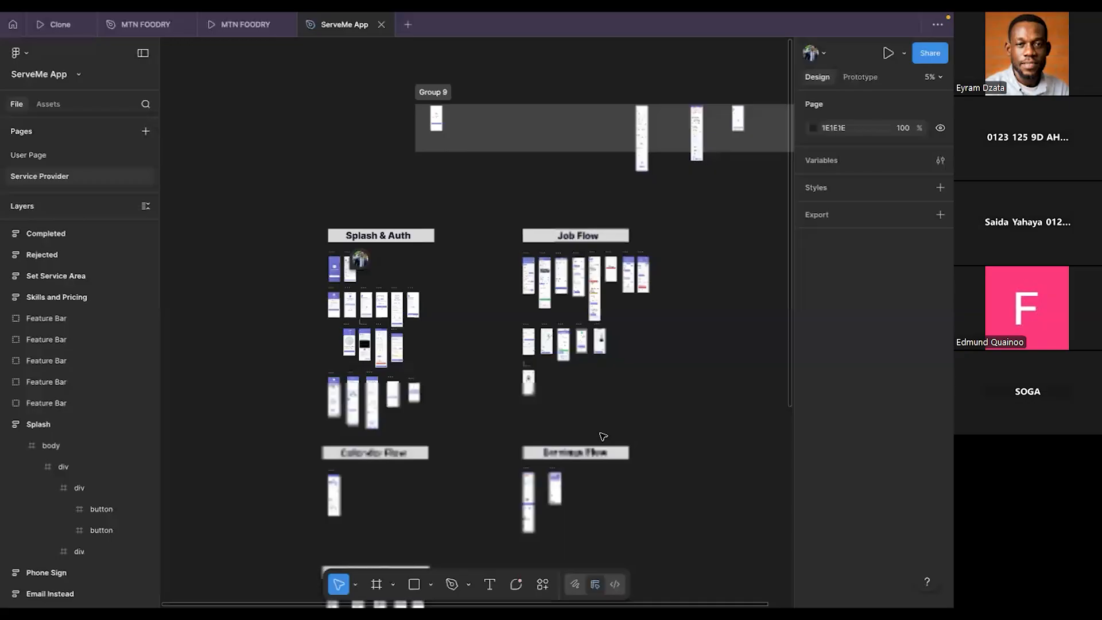
scroll(603, 436, "down", 3)
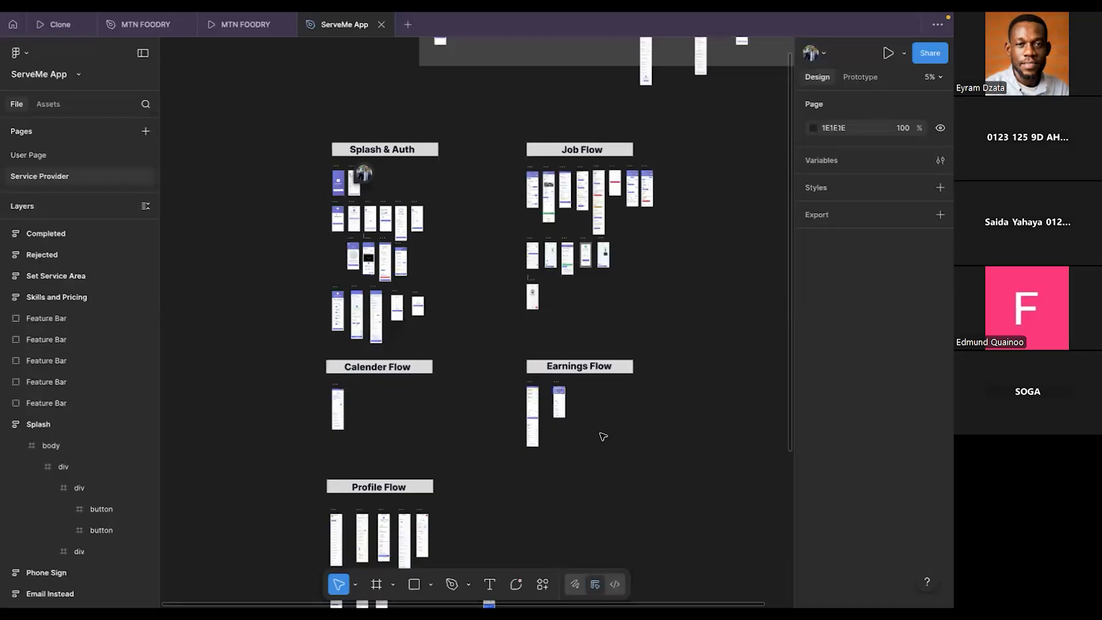
key("ctrl+Left")
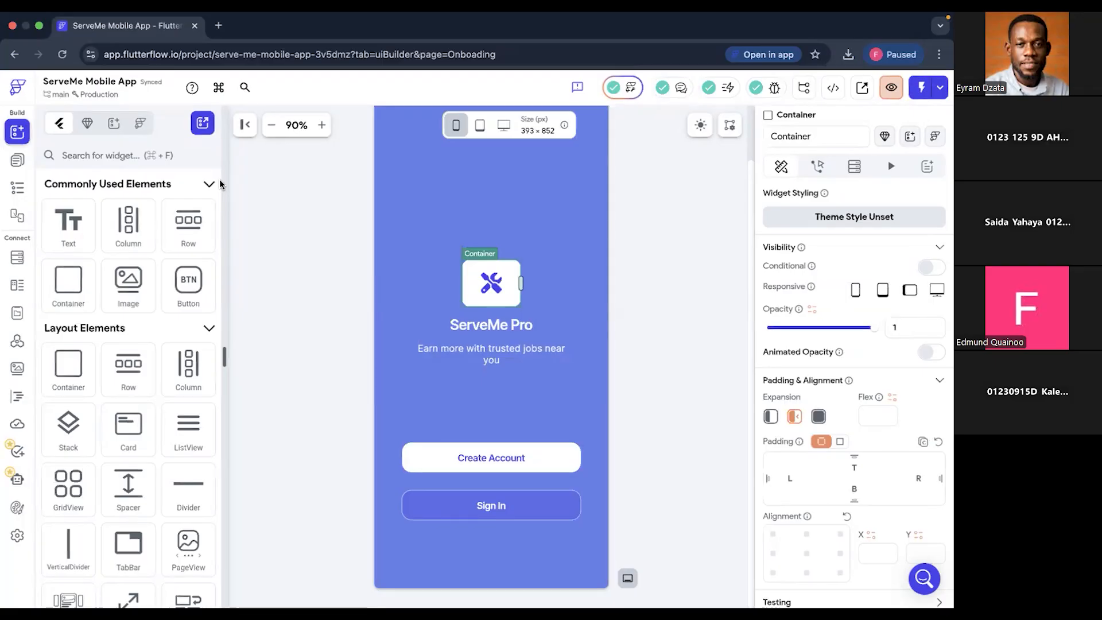
key("super+Tab")
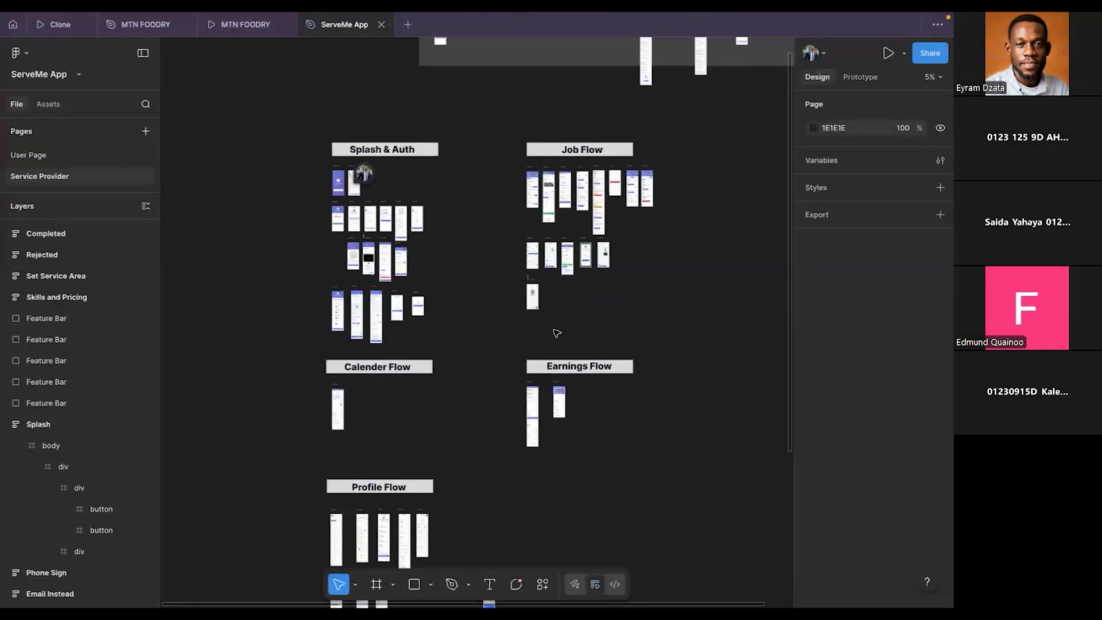
scroll(403, 324, "up", 5)
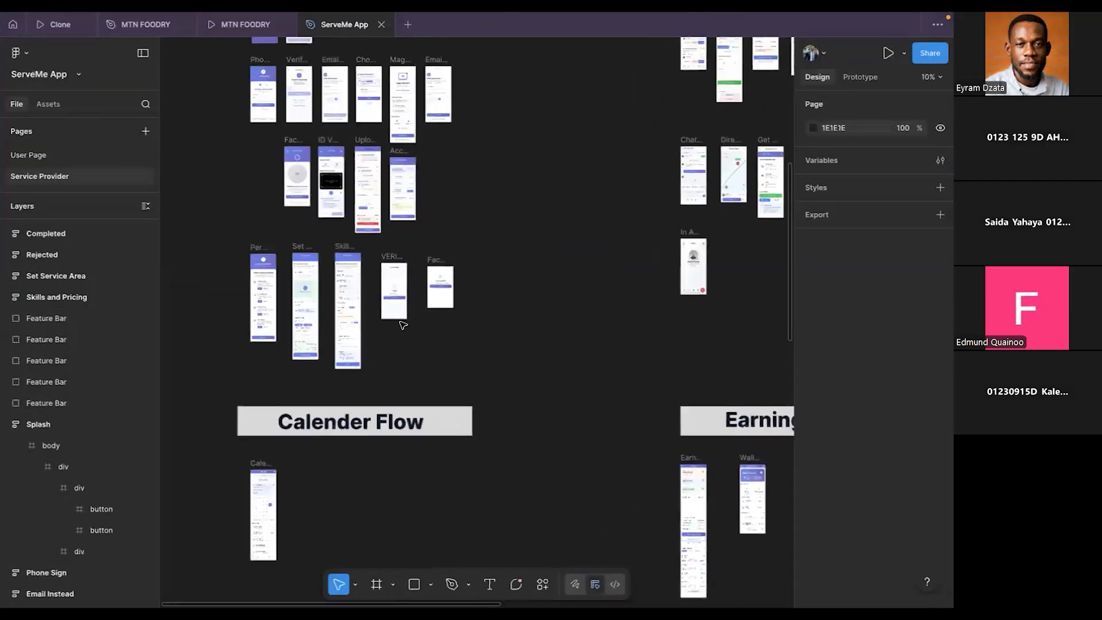
scroll(403, 325, "up", 5)
scroll(404, 325, "left", 3)
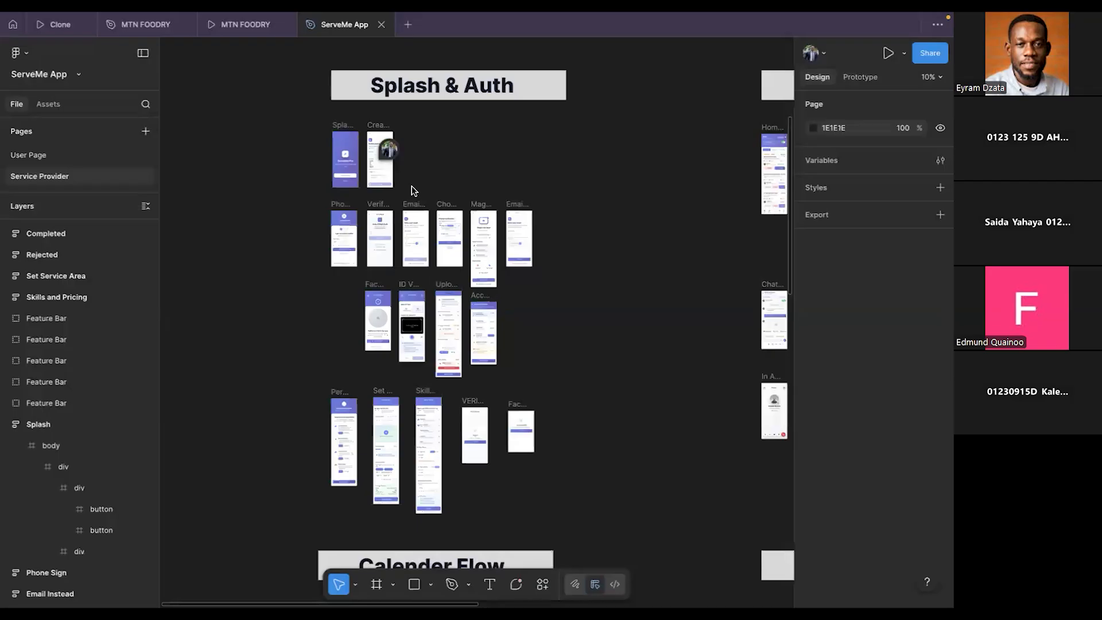
key("ctrl+Left")
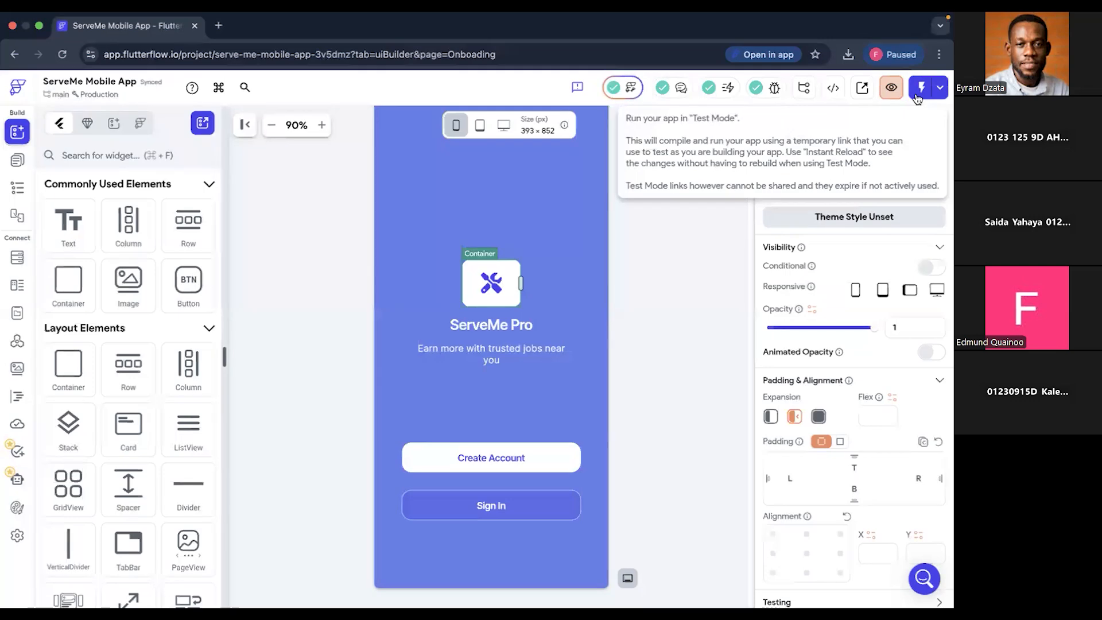
key("ctrl+Right")
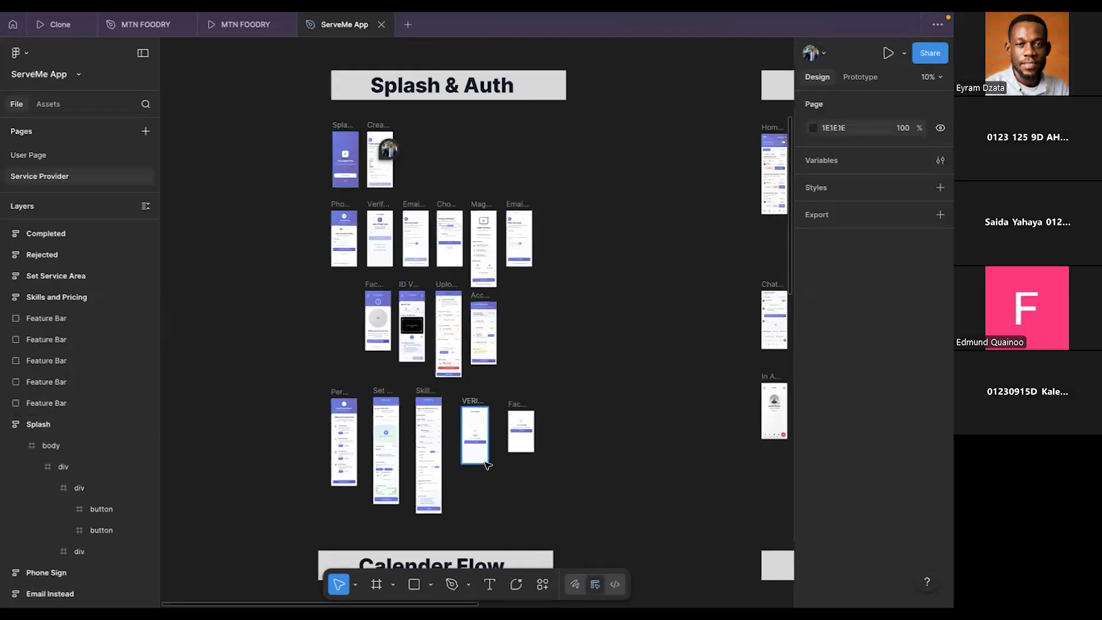
key("ctrl+Left")
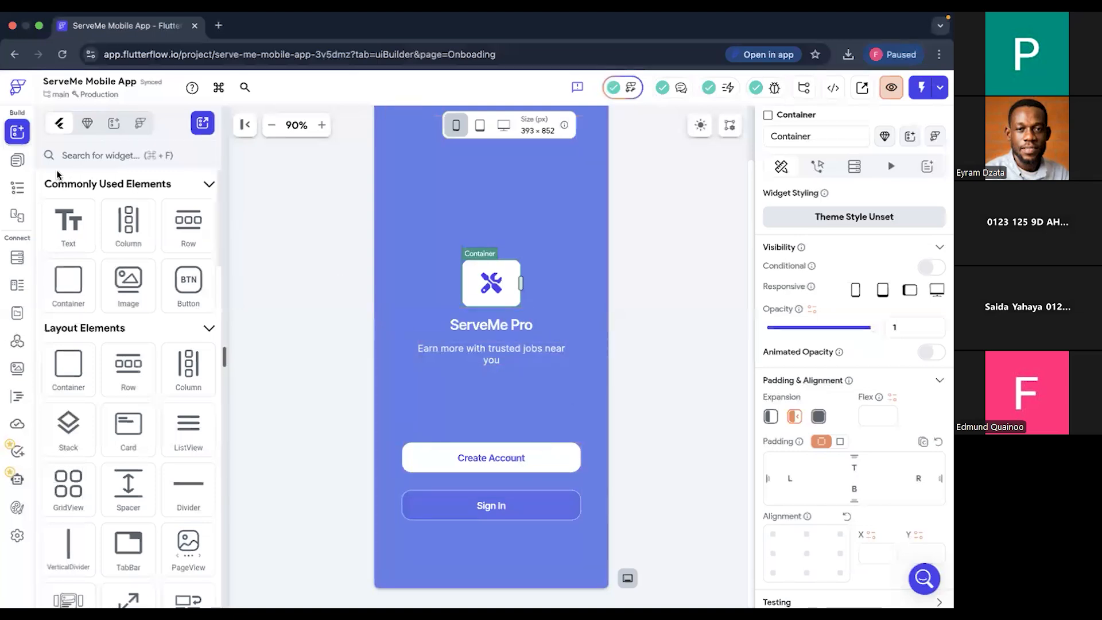
- Open the SignupPage, compare it with the Create Account design in Figma, and come back to FlutterFlow
left_click(17, 162)
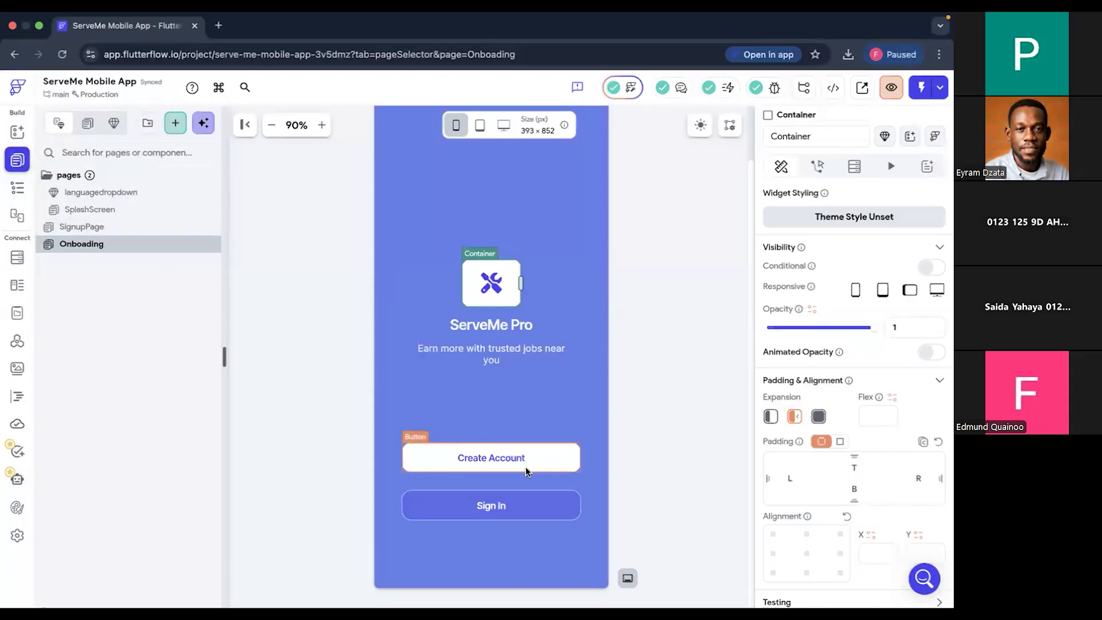
left_click(111, 229)
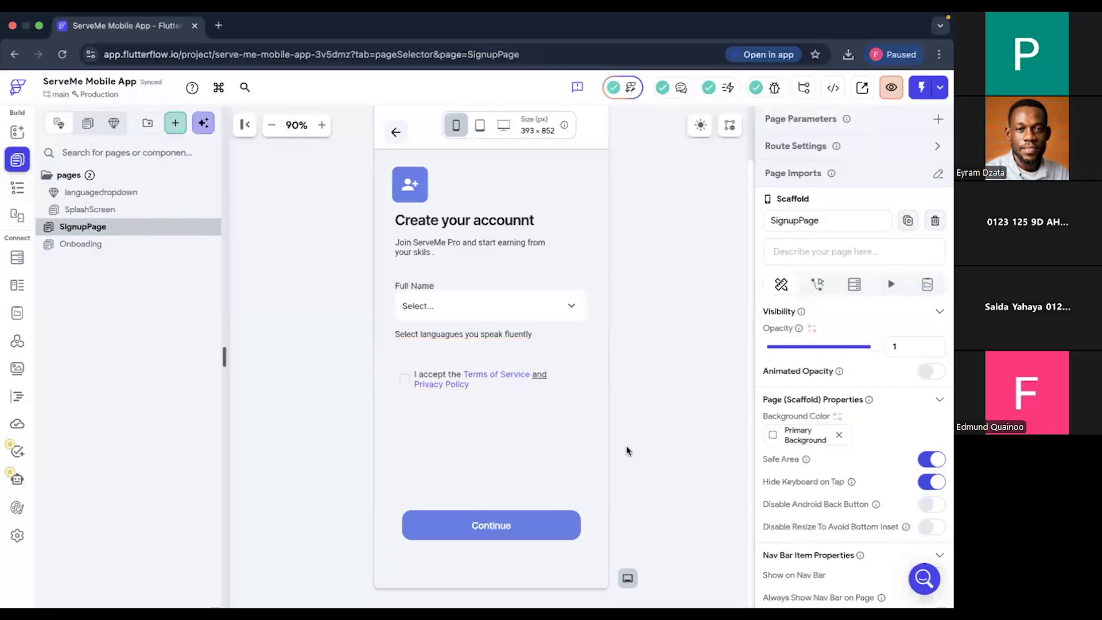
key("ctrl+Right")
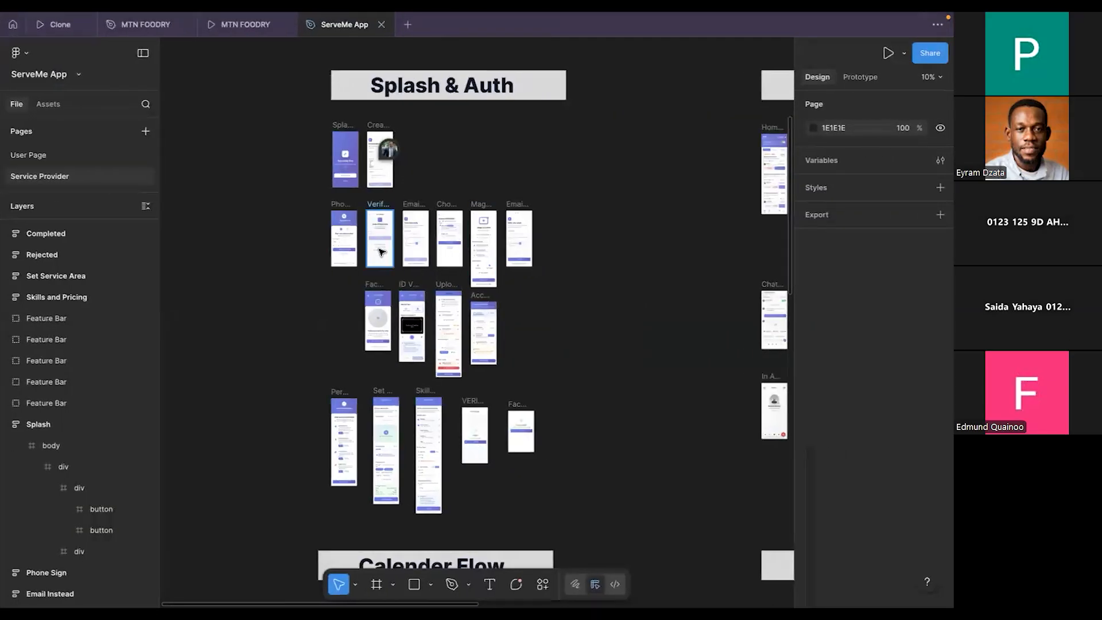
scroll(428, 249, "up", 3)
scroll(429, 250, "up", 4)
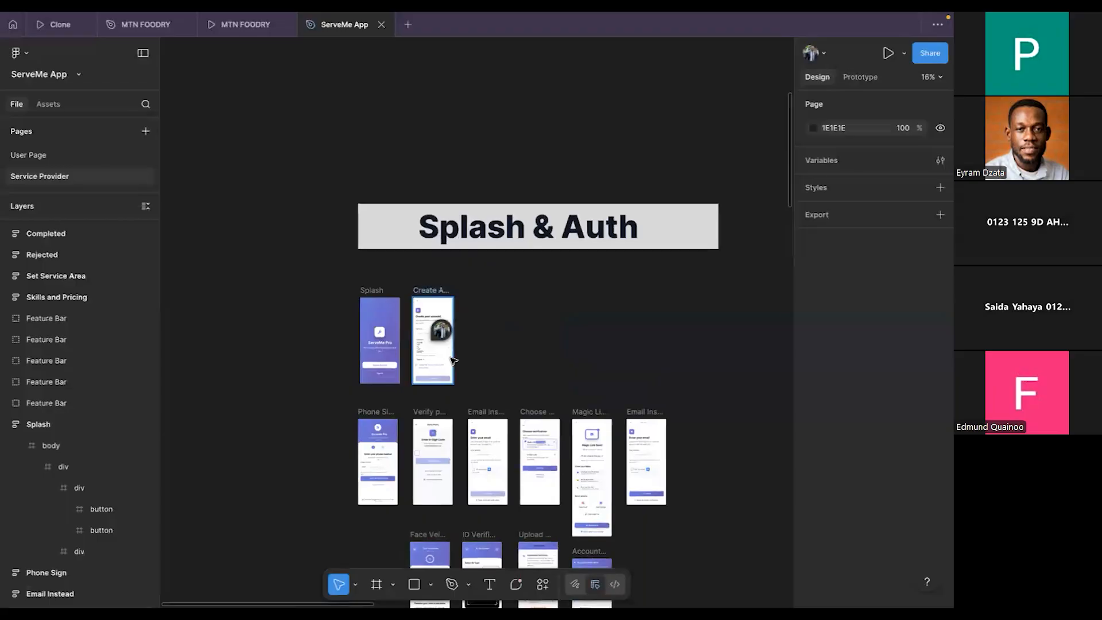
scroll(431, 253, "up", 6)
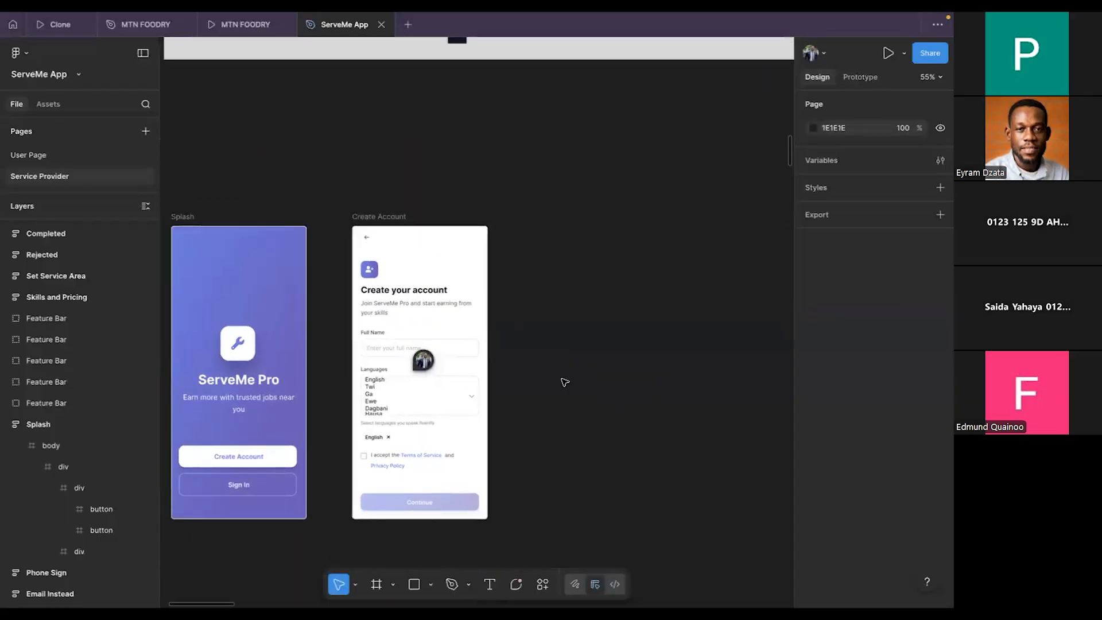
scroll(565, 383, "up", 5)
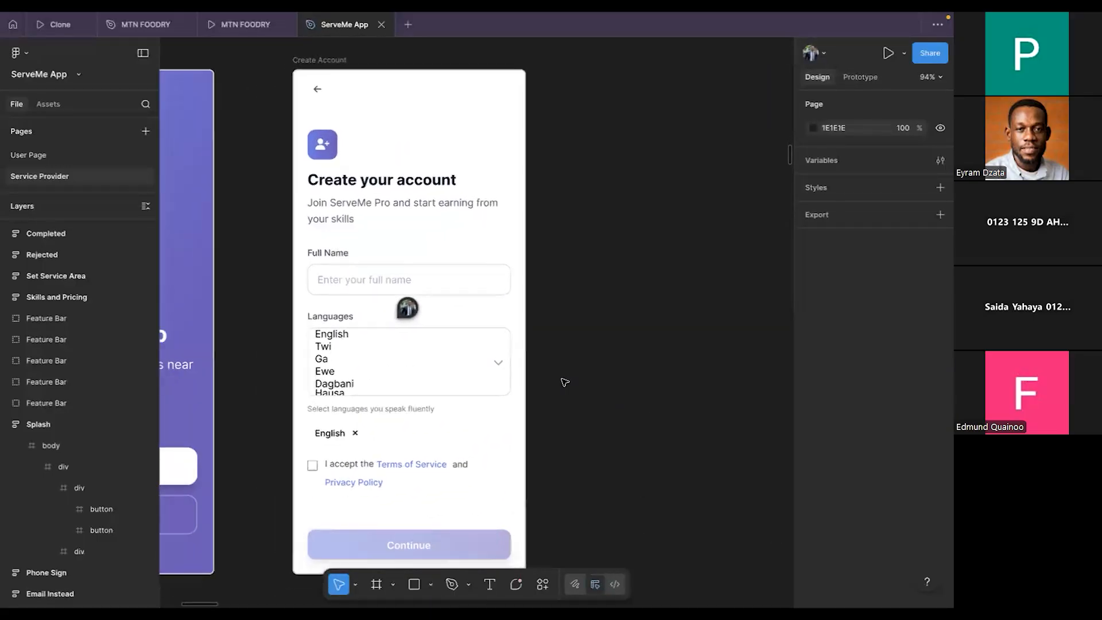
scroll(534, 378, "down", 3)
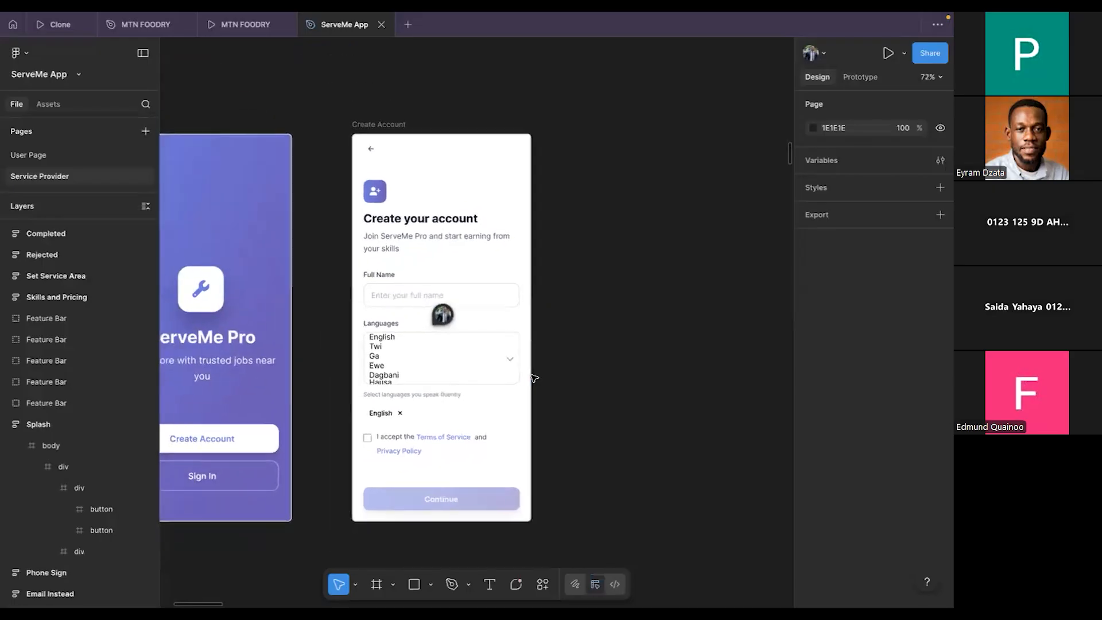
scroll(517, 304, "left", 3)
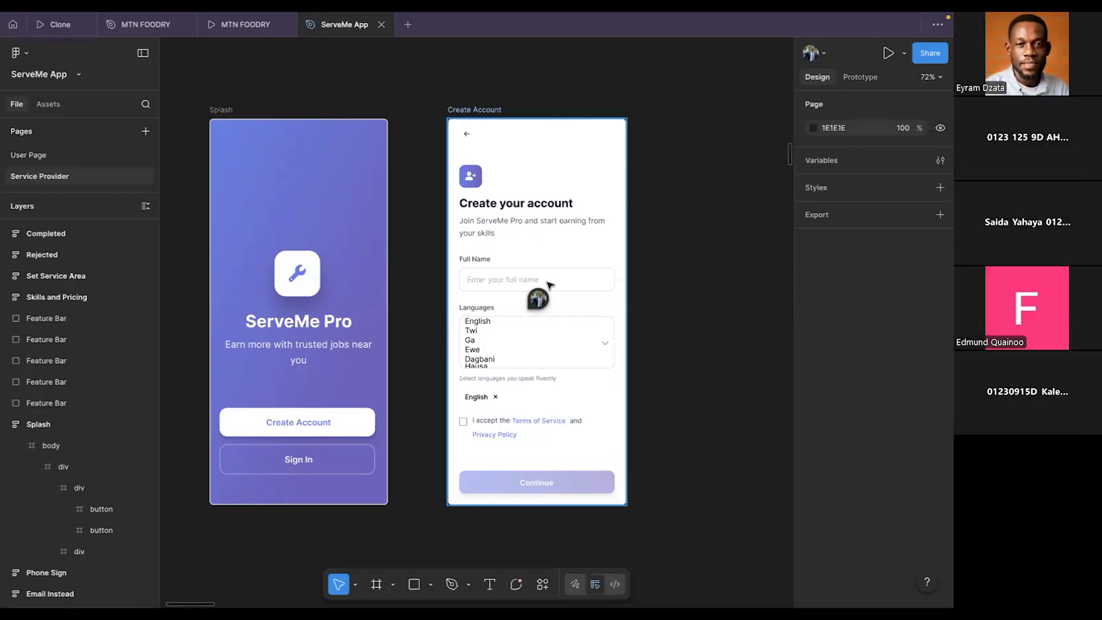
key("super+Tab")
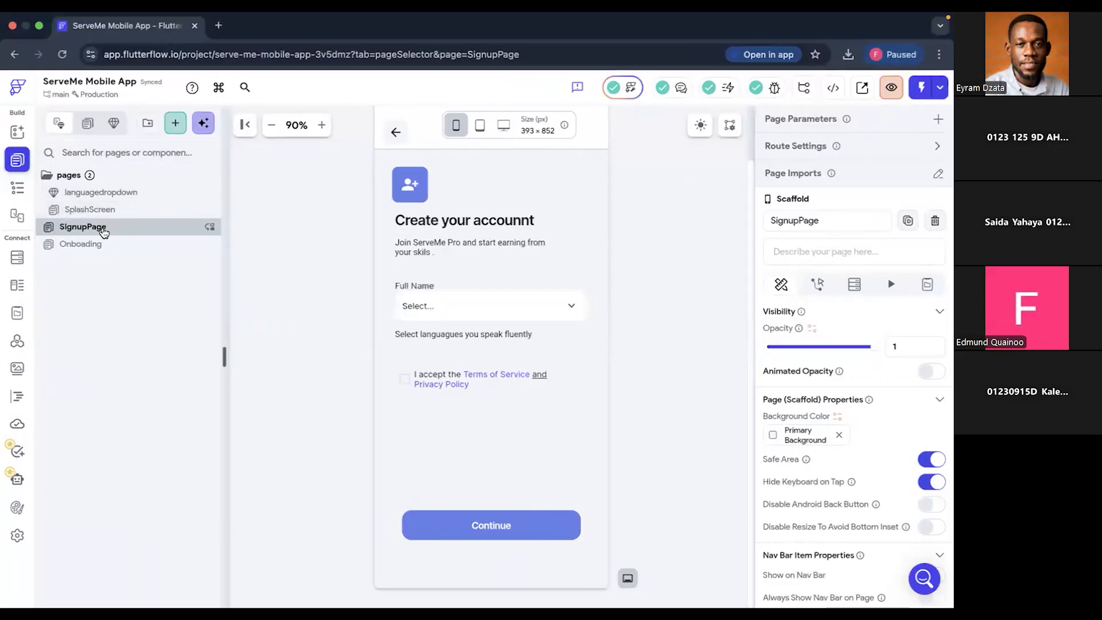
- On the Onboading page, open the Action Flow Editor for the Create Account button and choose the On Tap trigger
left_click(80, 244)
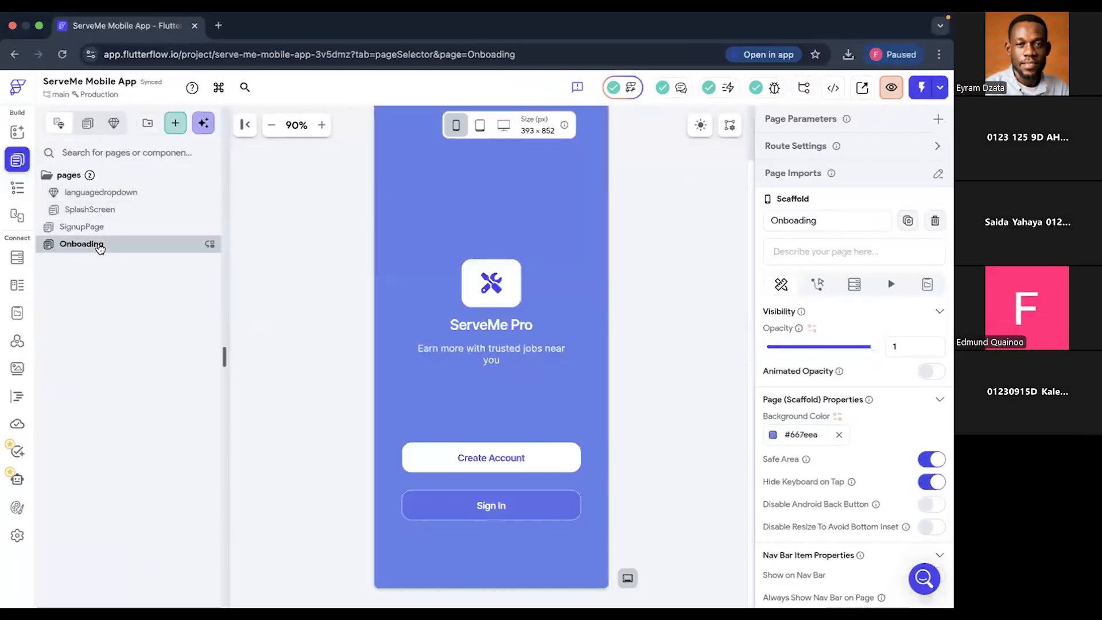
left_click(527, 459)
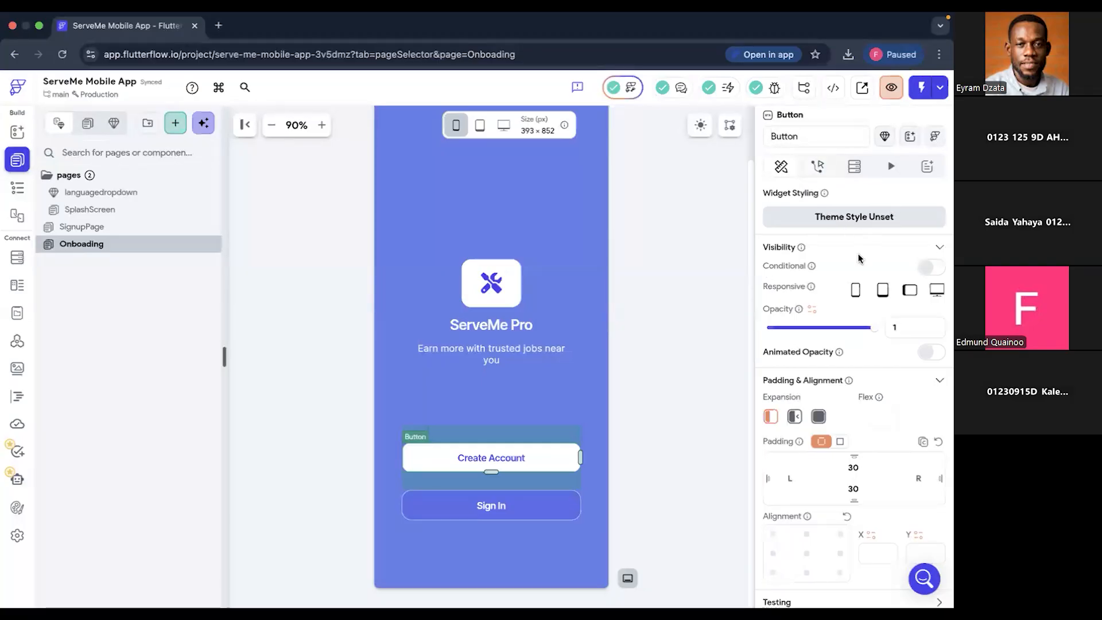
left_click(819, 168)
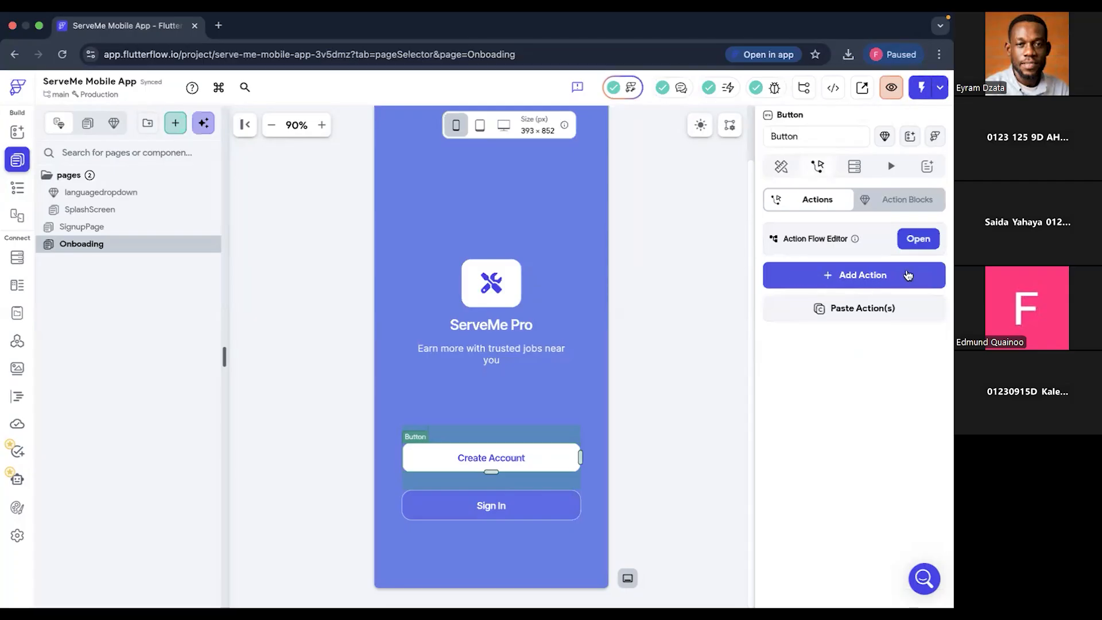
left_click(921, 240)
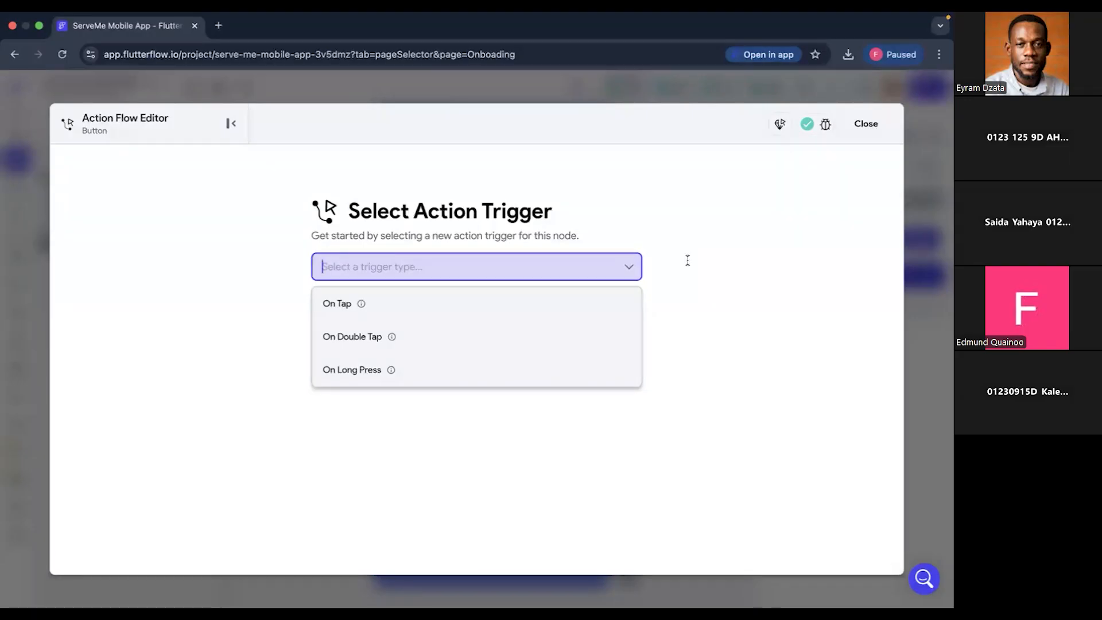
left_click(423, 313)
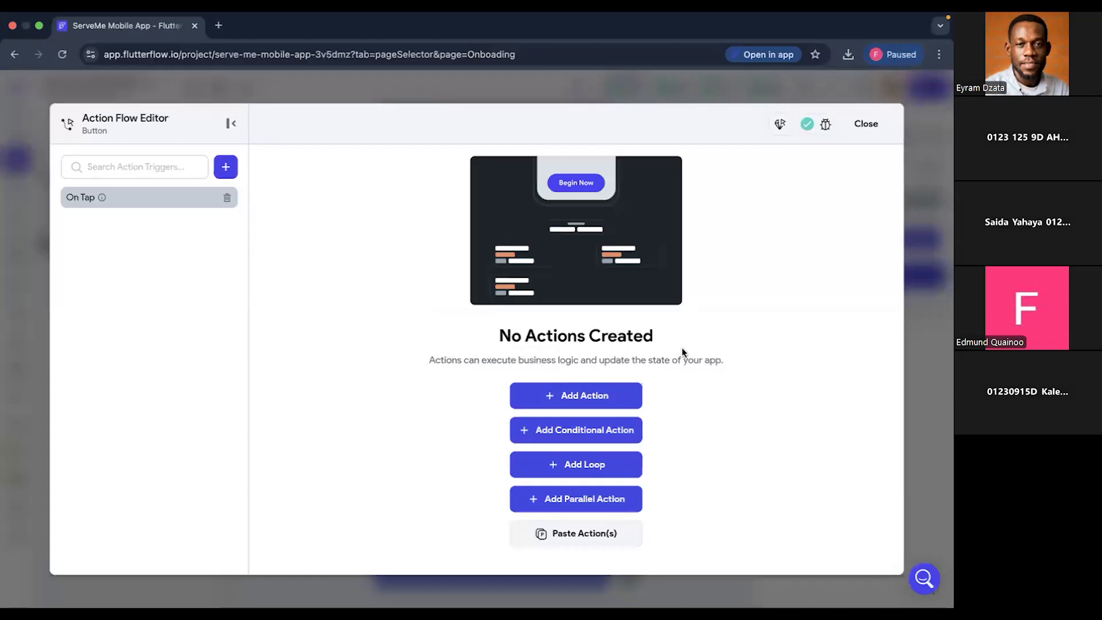
- Add a Navigate To action targeting SignupPage to the On Tap trigger and close the Action Flow Editor
left_click(572, 400)
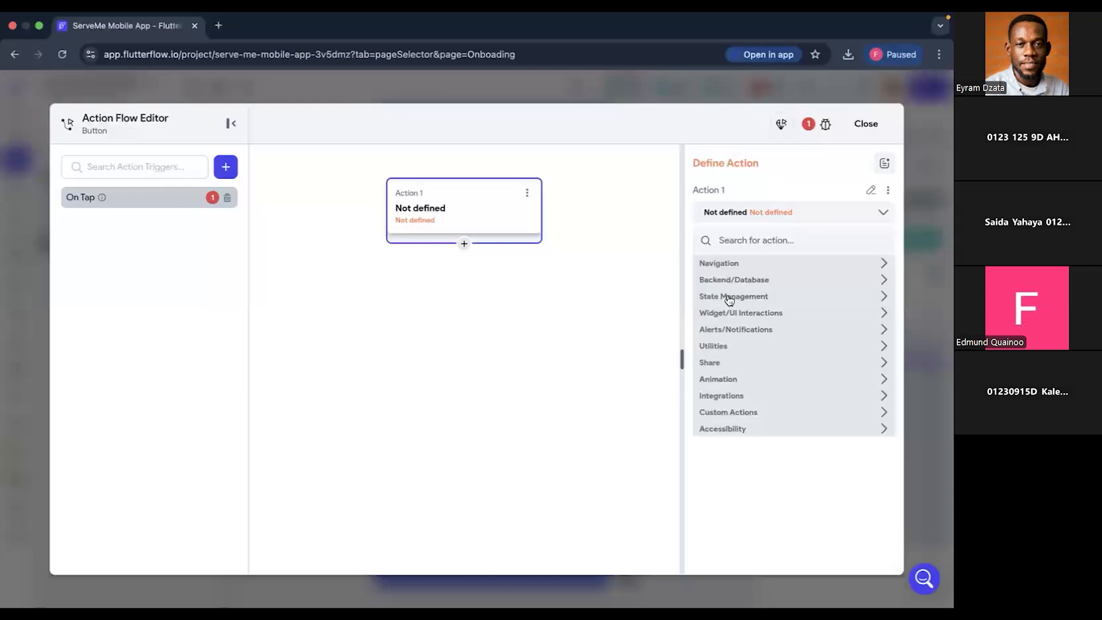
left_click(774, 267)
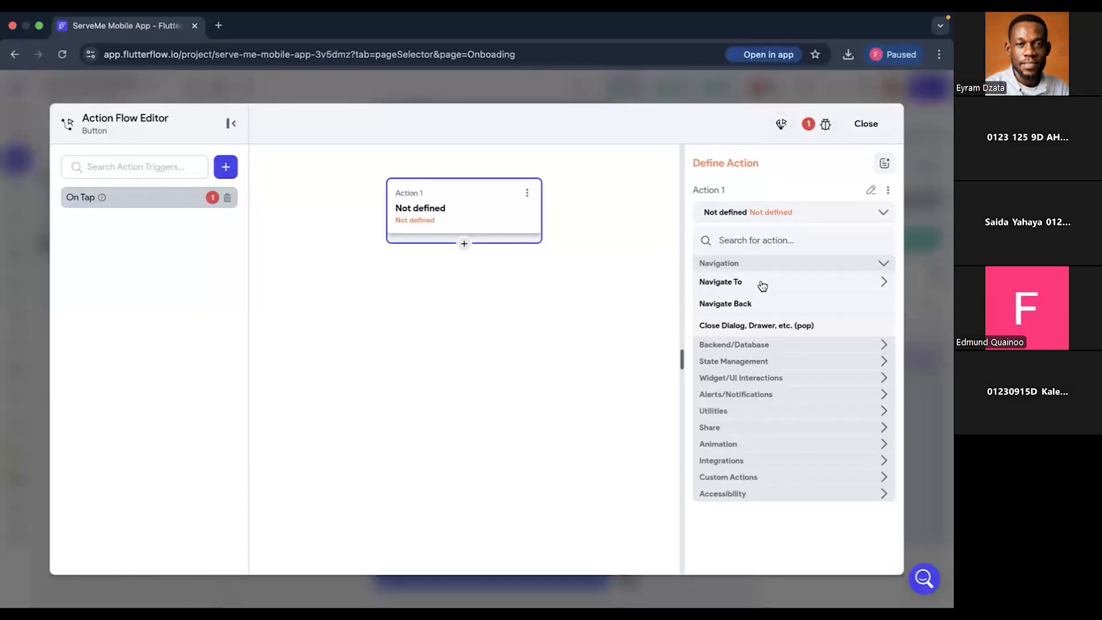
left_click(762, 286)
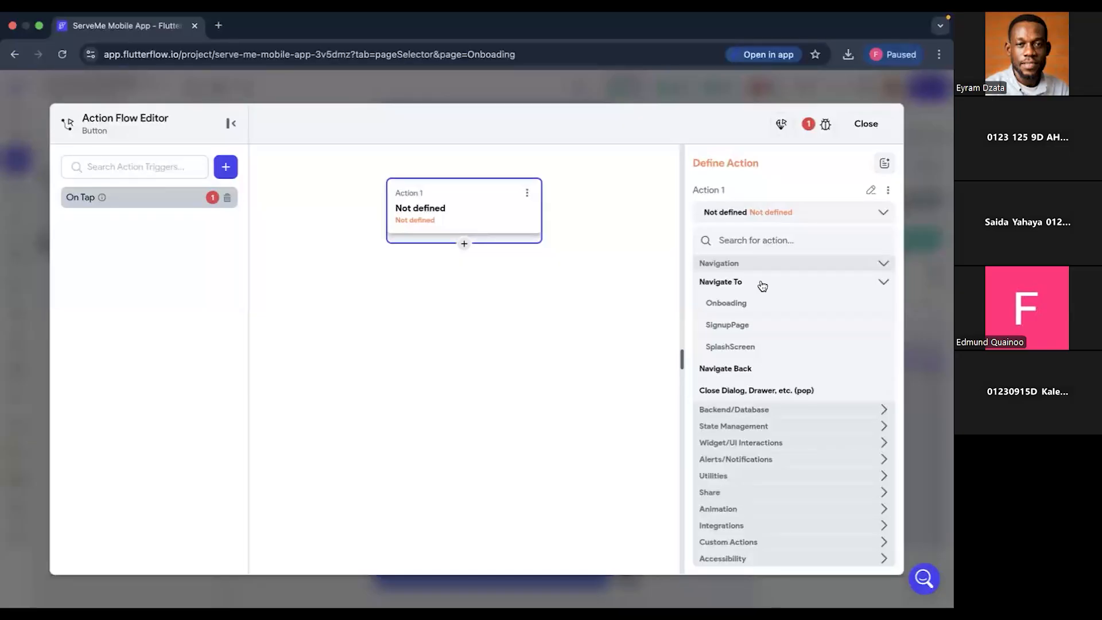
left_click(757, 328)
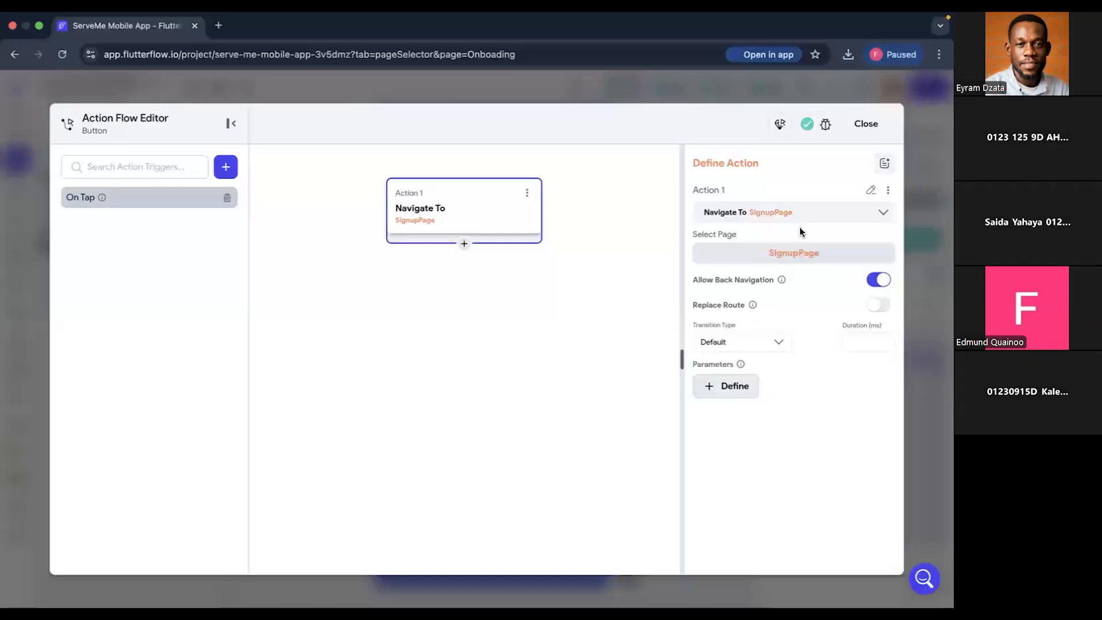
left_click(863, 127)
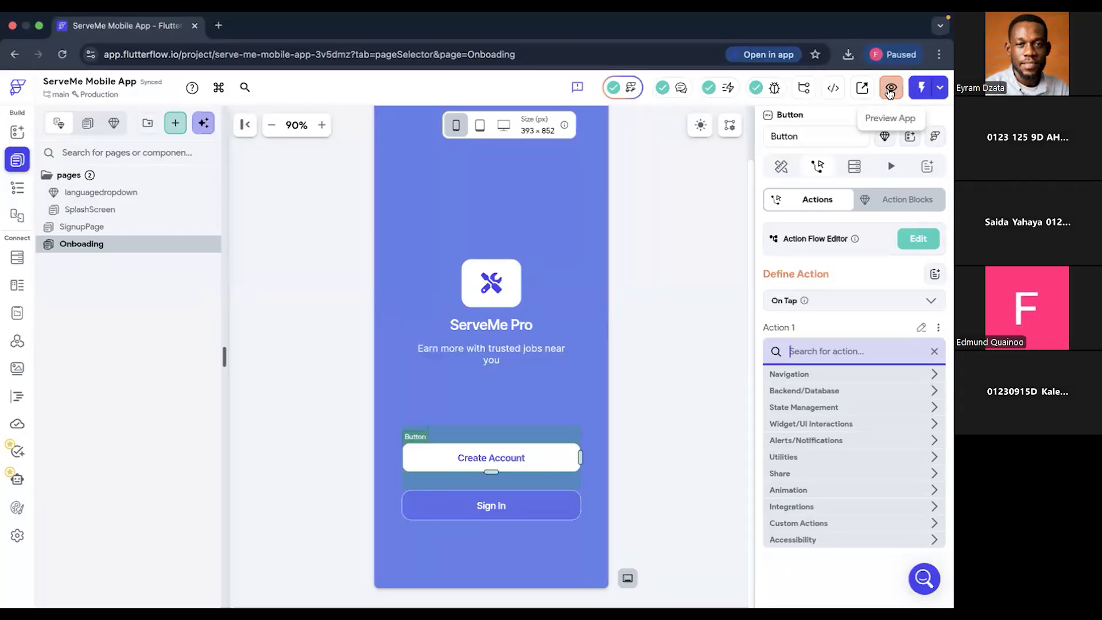
- Open the app preview of the Onboading page and zoom it out to 75%
left_click(889, 91)
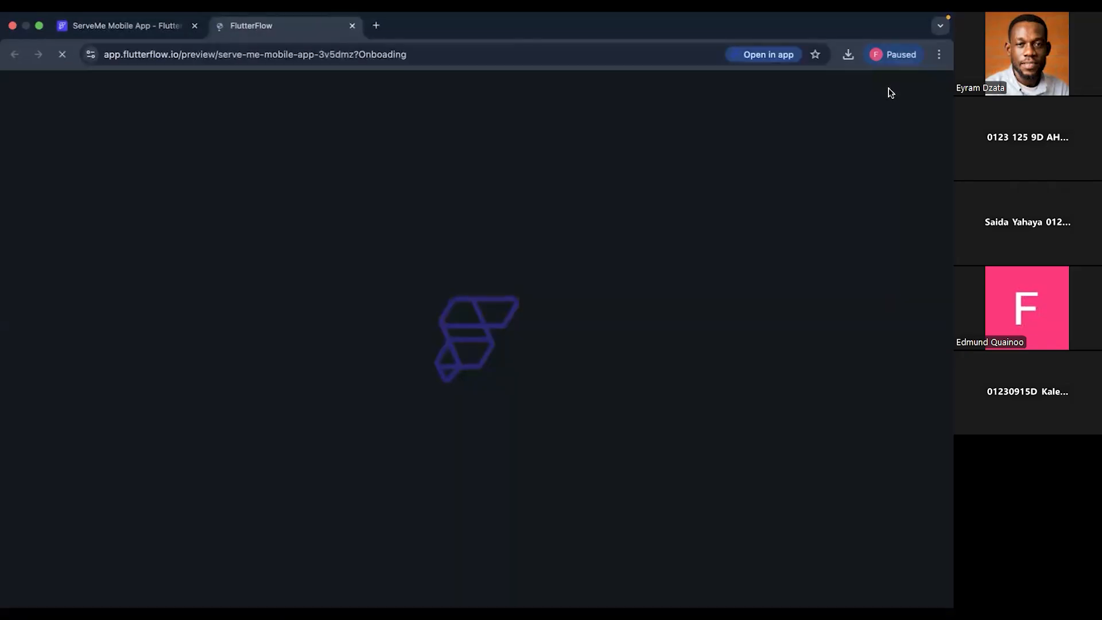
left_click(129, 25)
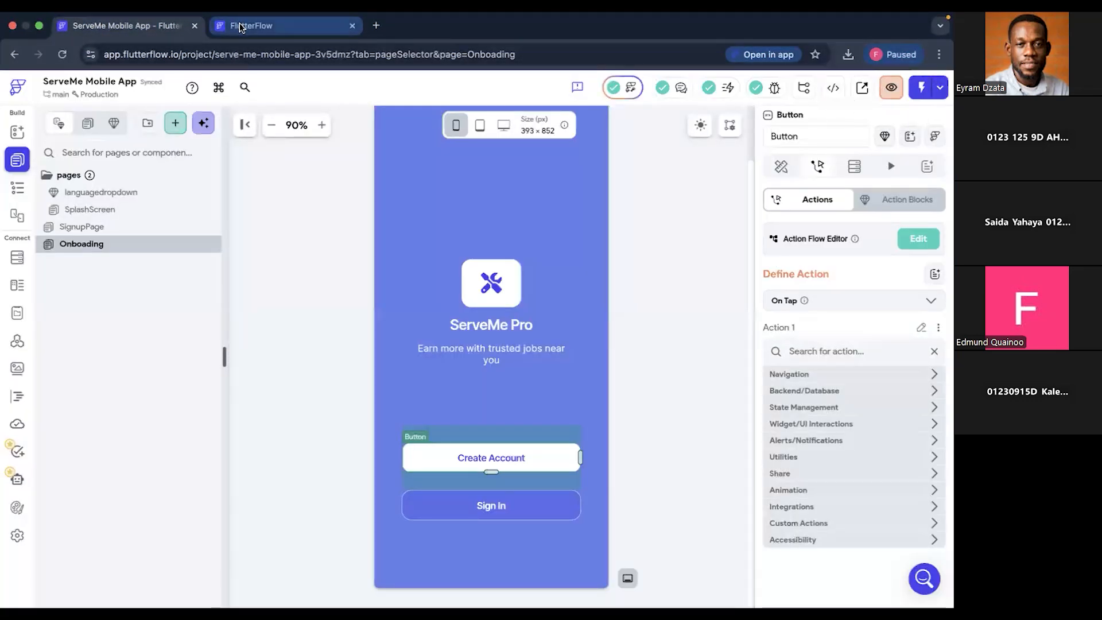
left_click(275, 25)
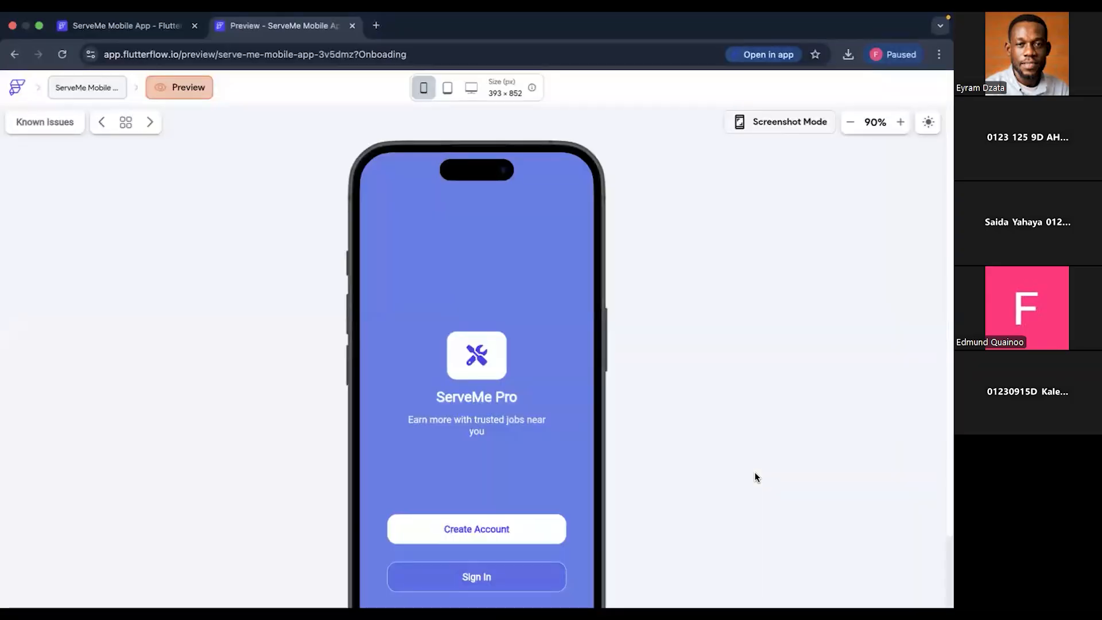
left_click(851, 122)
left_click(854, 123)
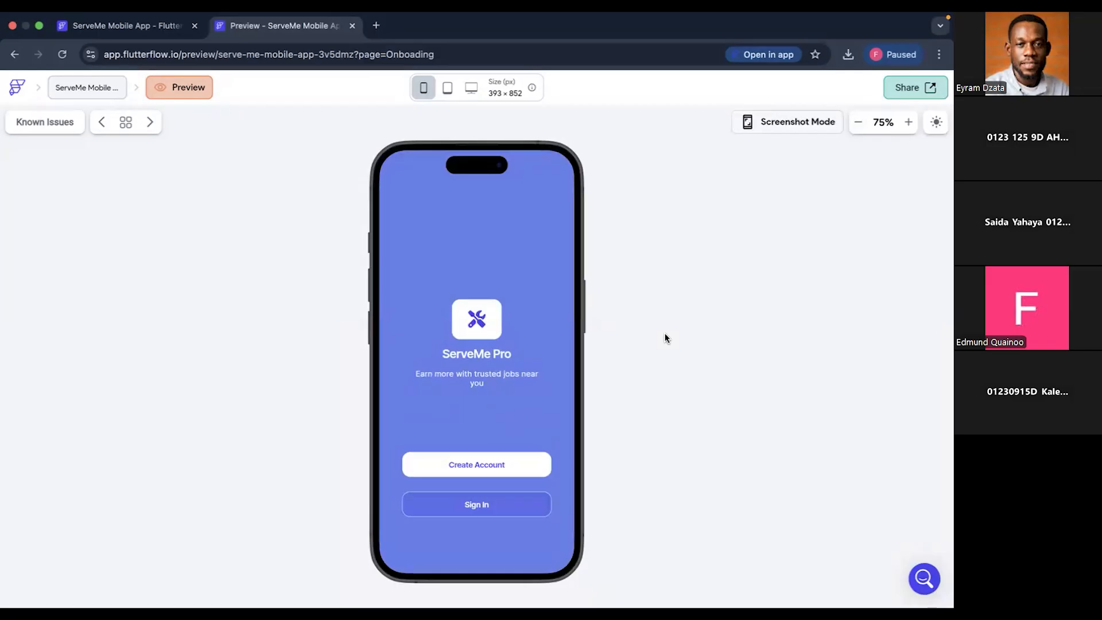
- Test the Create Account button in the preview, go back from the signup page, and return to the project editor
left_click(491, 469)
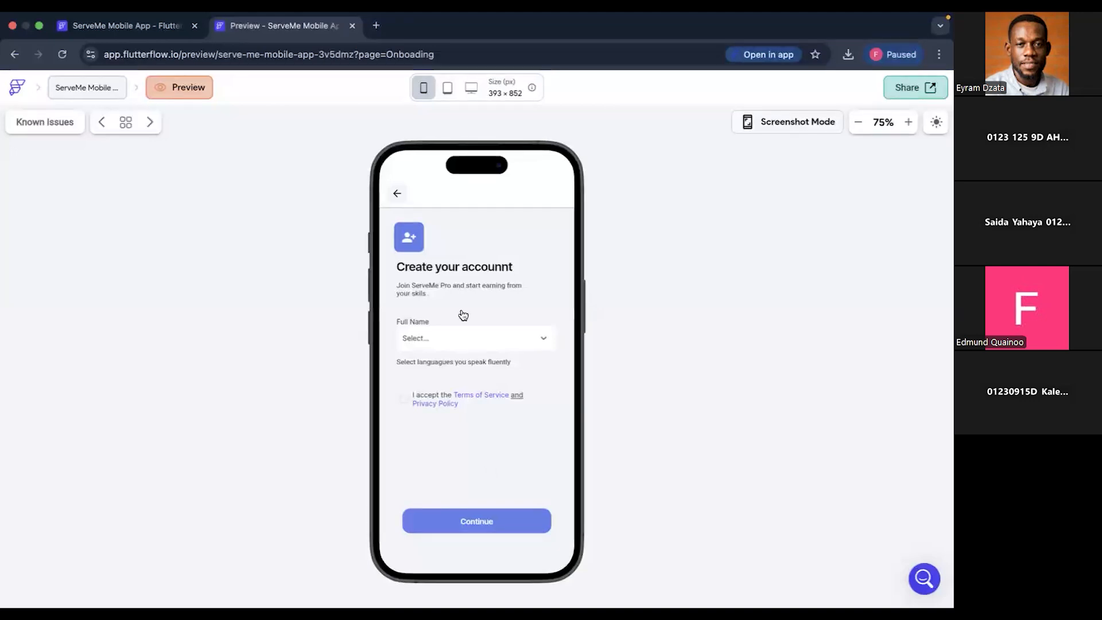
left_click(397, 195)
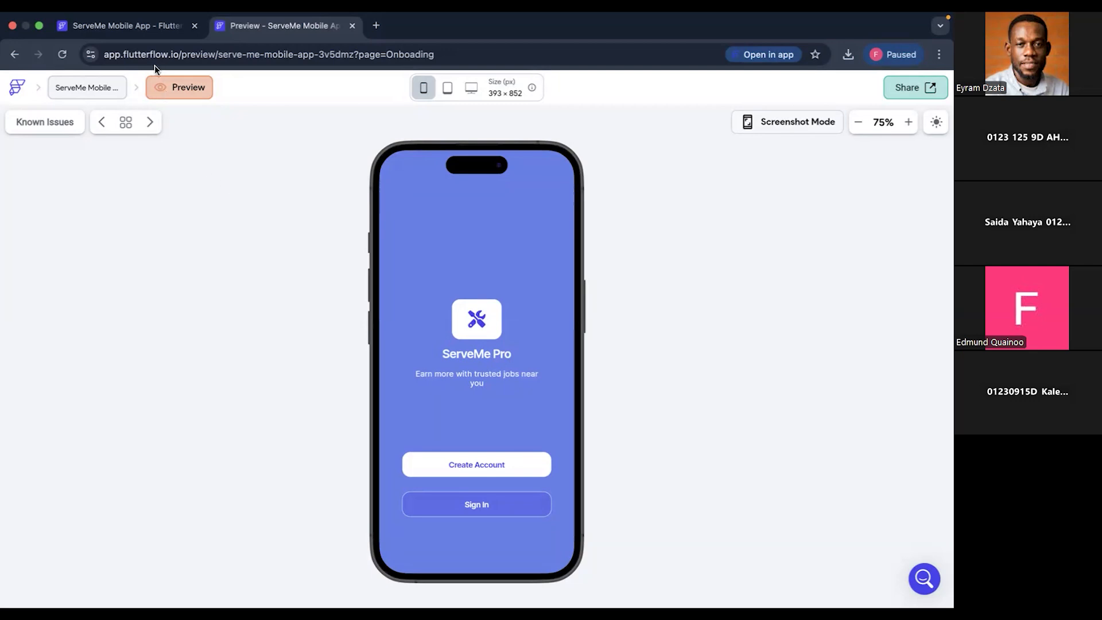
left_click(114, 28)
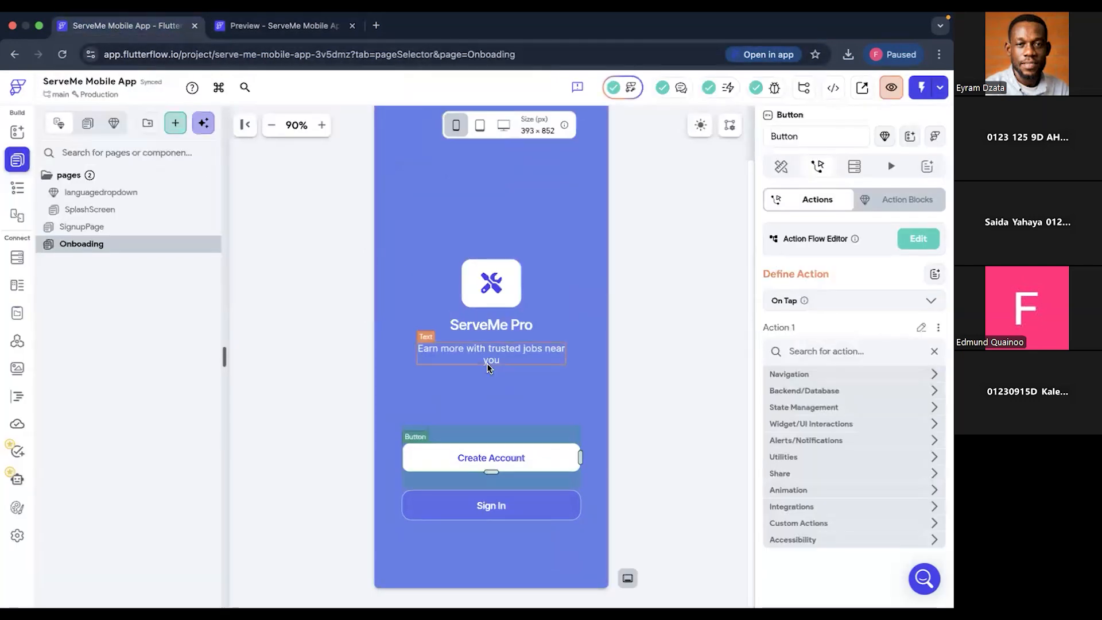
- Add an On Tap Navigate To action targeting SignupPage to the Sign In button and open its transition type options
left_click(828, 377)
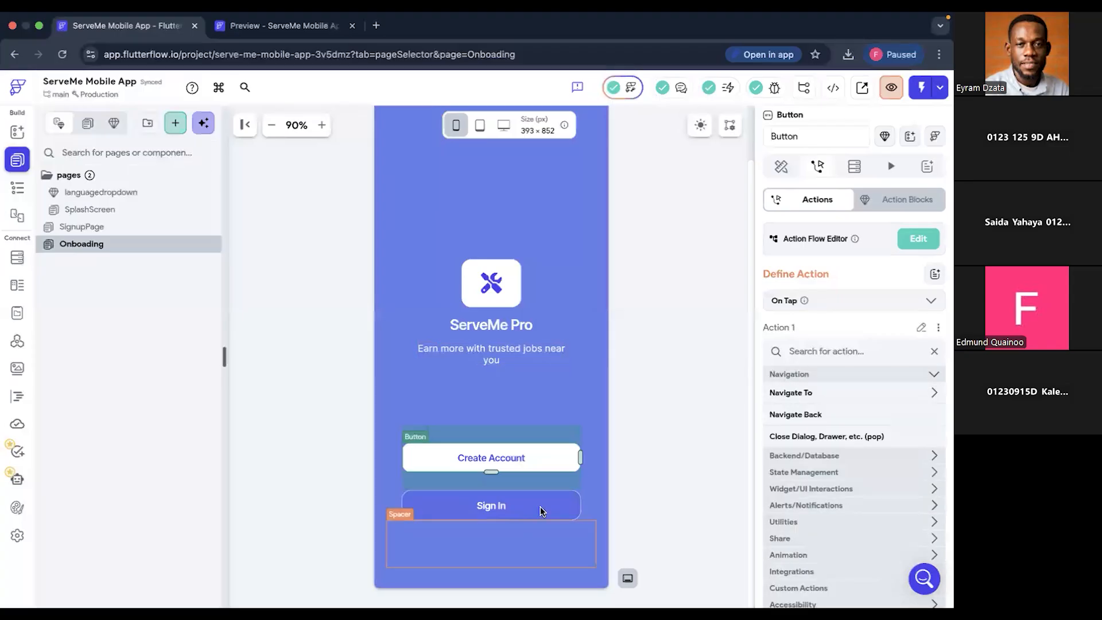
left_click(540, 506)
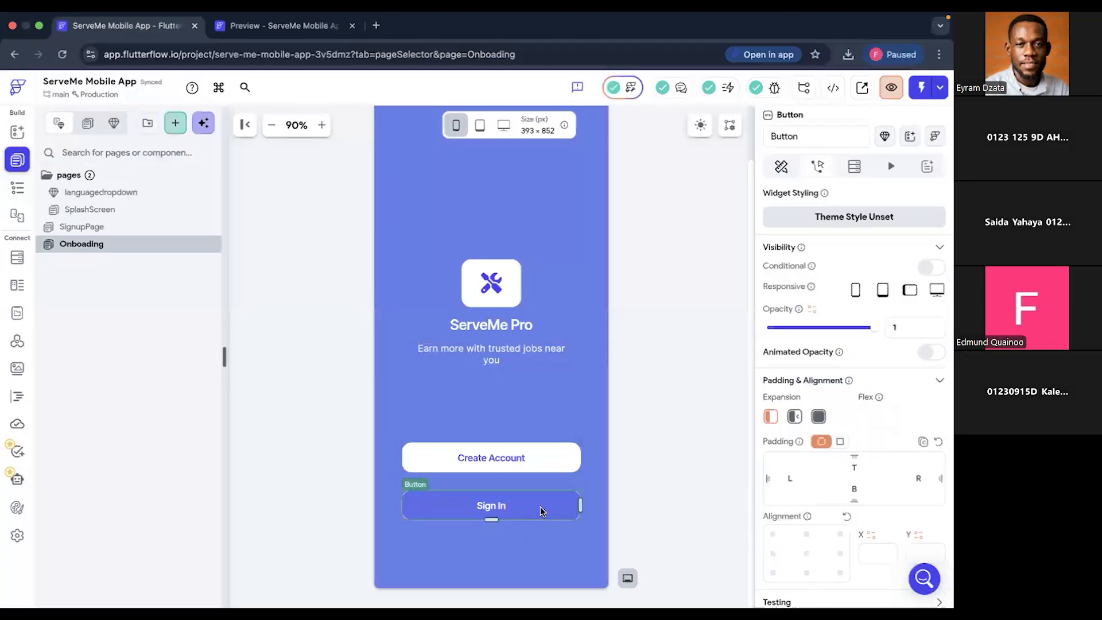
left_click(818, 165)
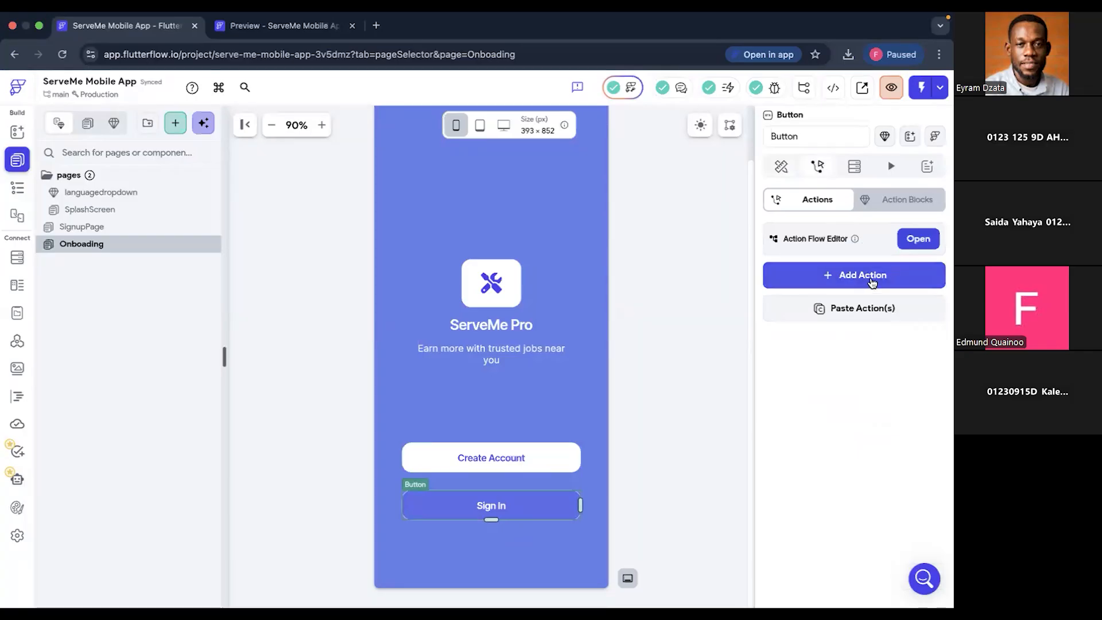
left_click(869, 277)
left_click(825, 376)
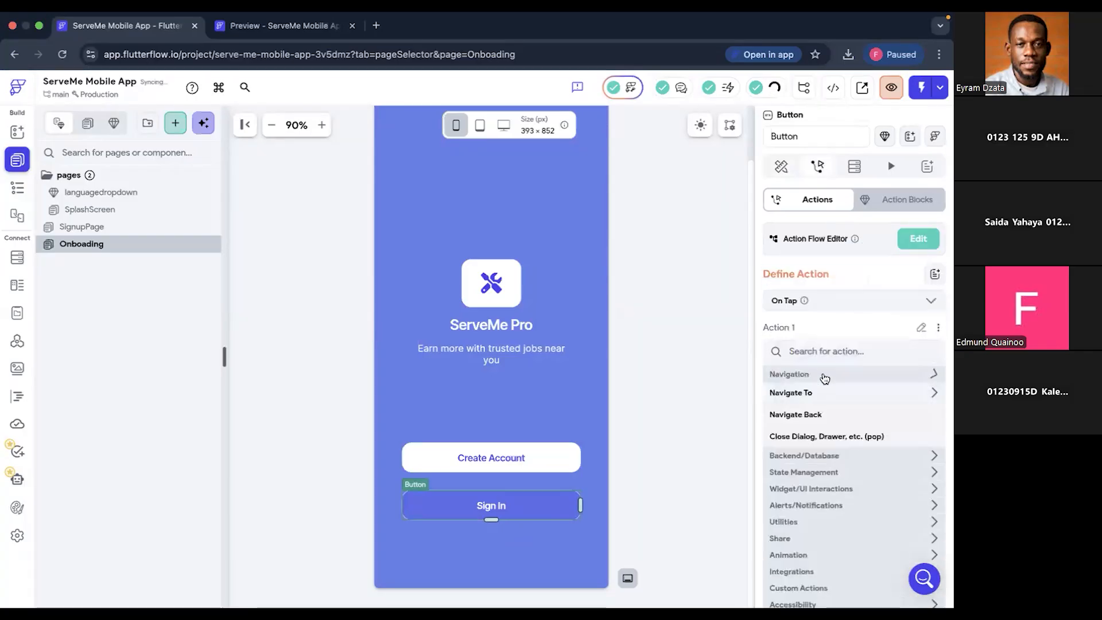
left_click(818, 395)
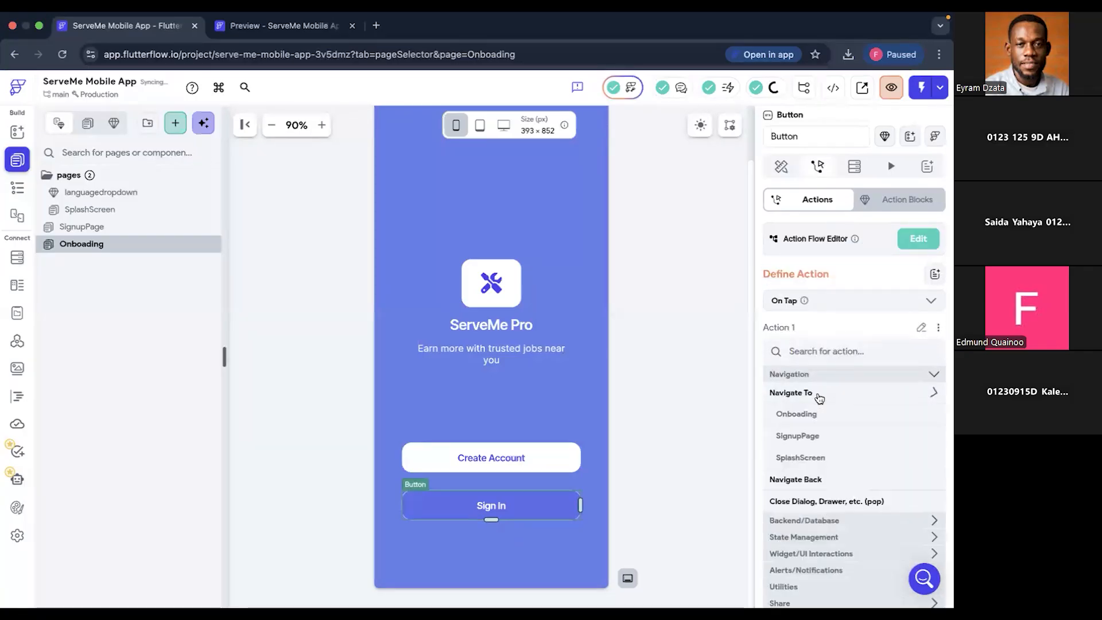
left_click(808, 438)
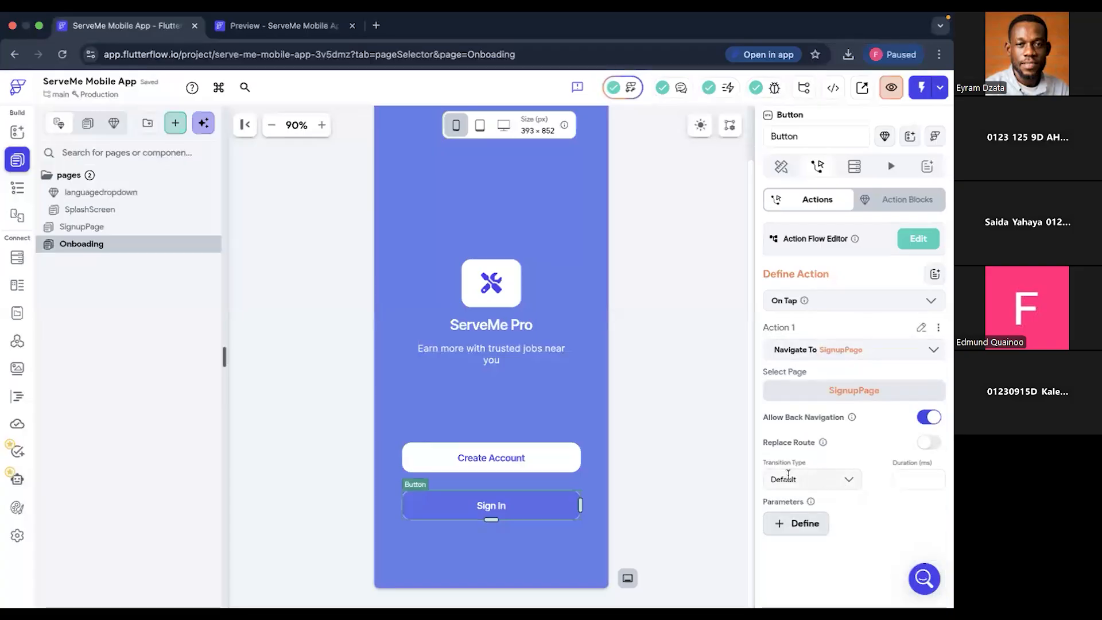
left_click(848, 480)
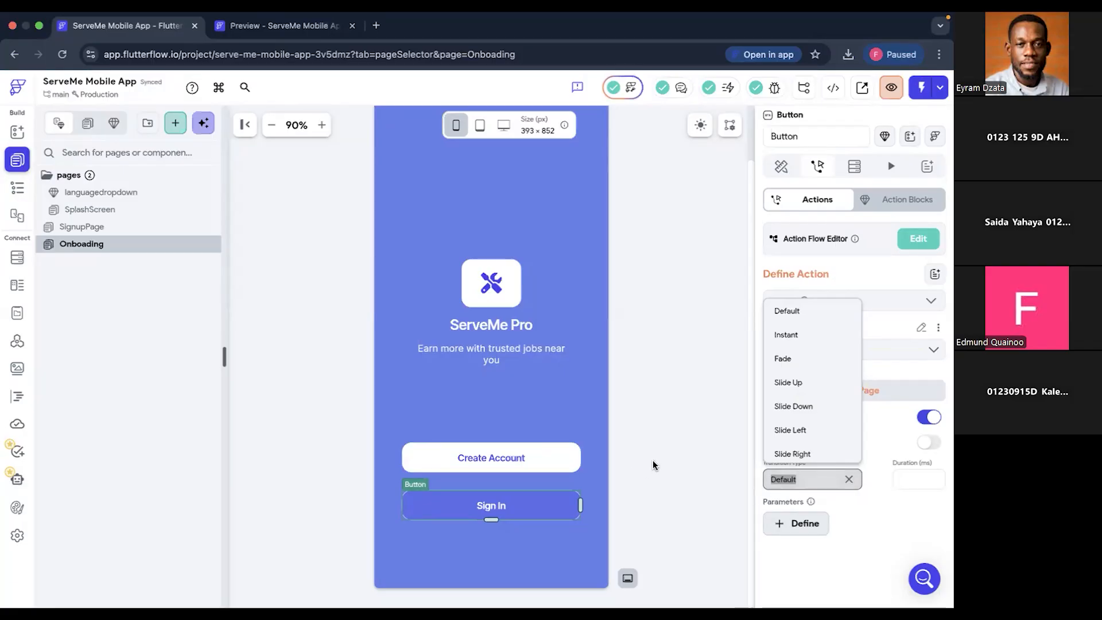
- Test Create Account again in the preview, check the signup page's dropdown options, and return to the project editor
left_click(274, 28)
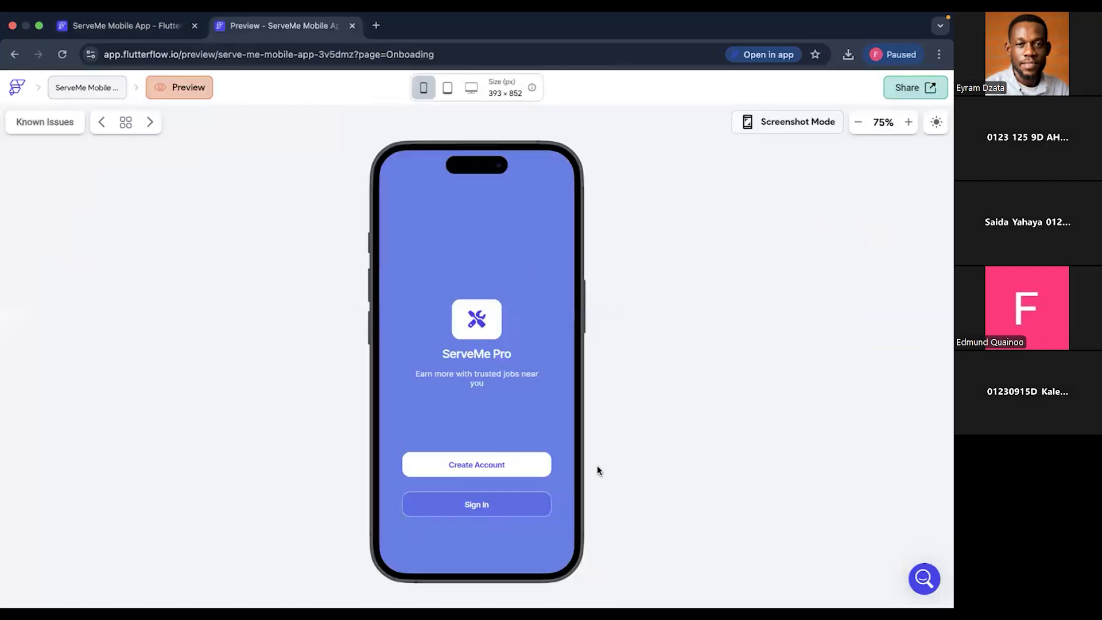
left_click(499, 469)
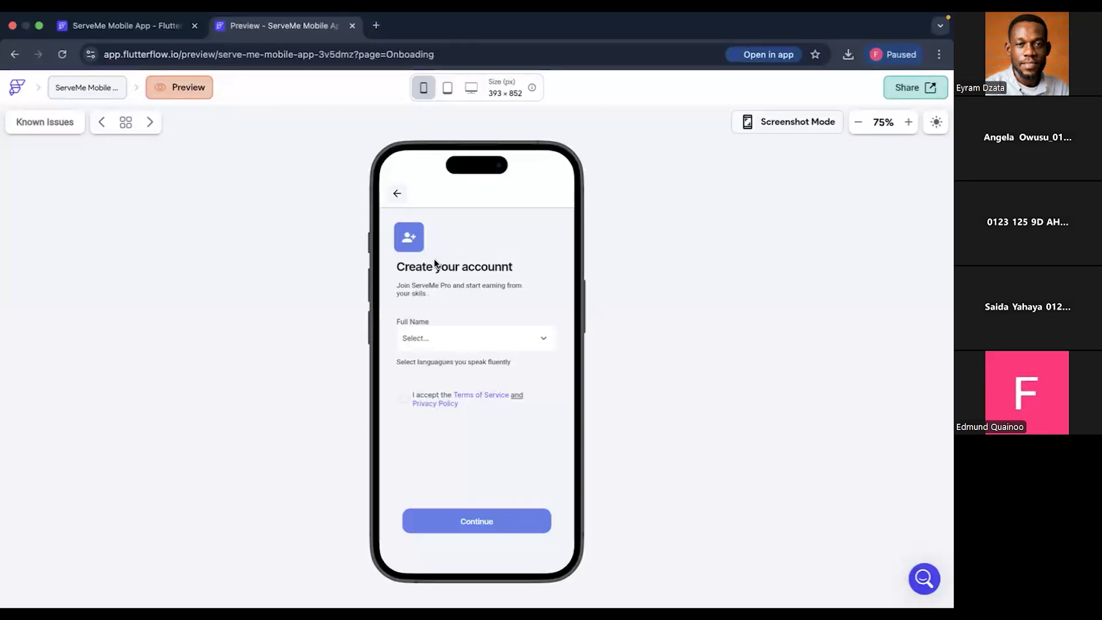
left_click(465, 342)
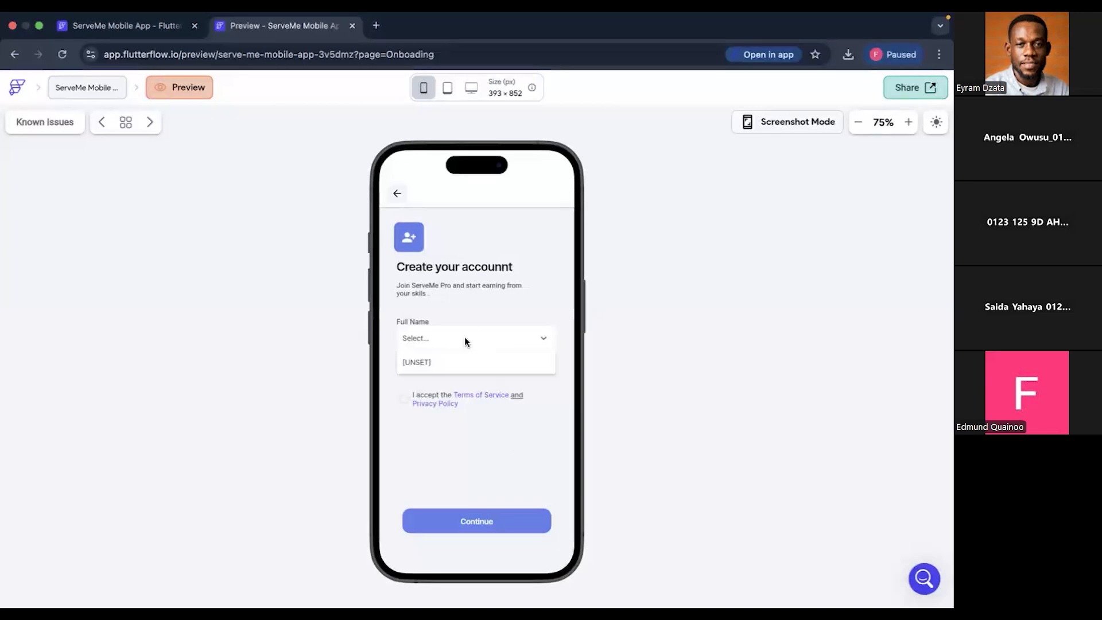
left_click(467, 342)
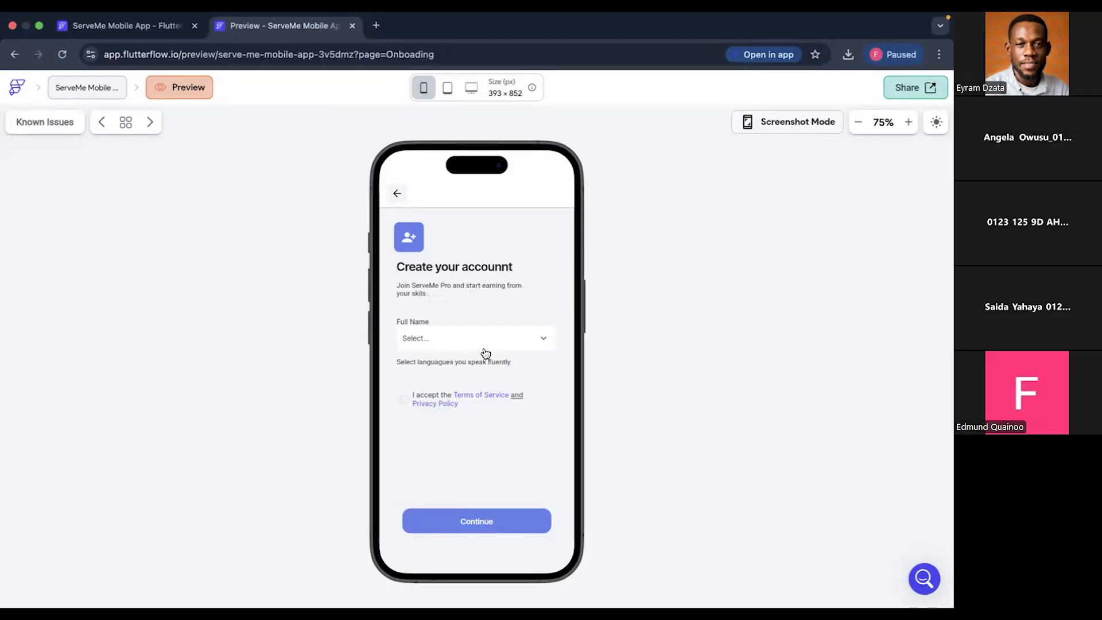
left_click(532, 340)
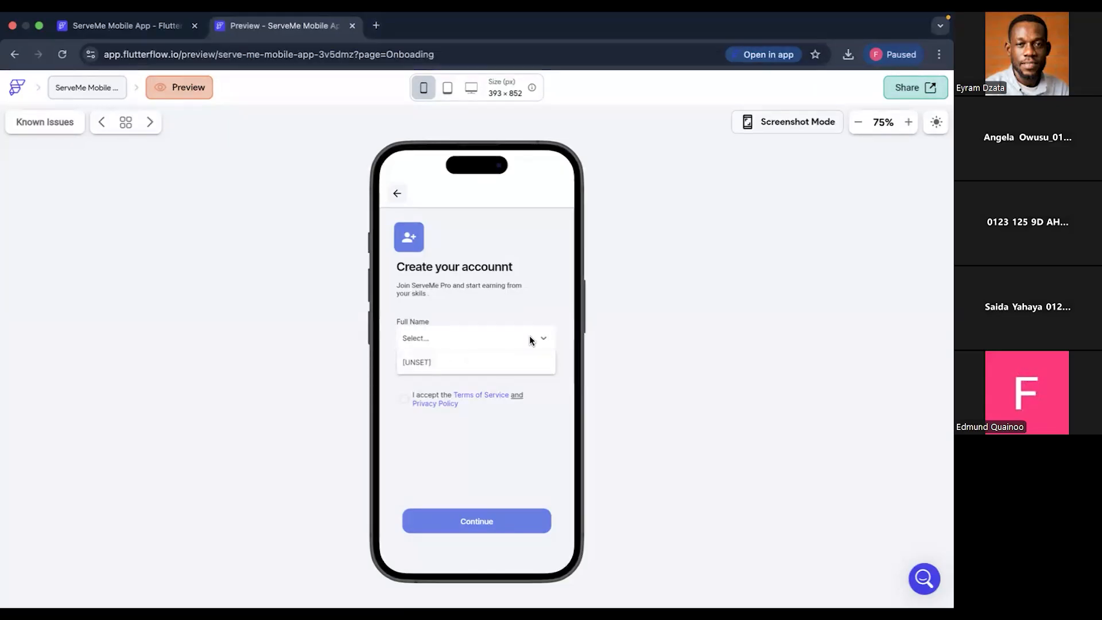
left_click(163, 30)
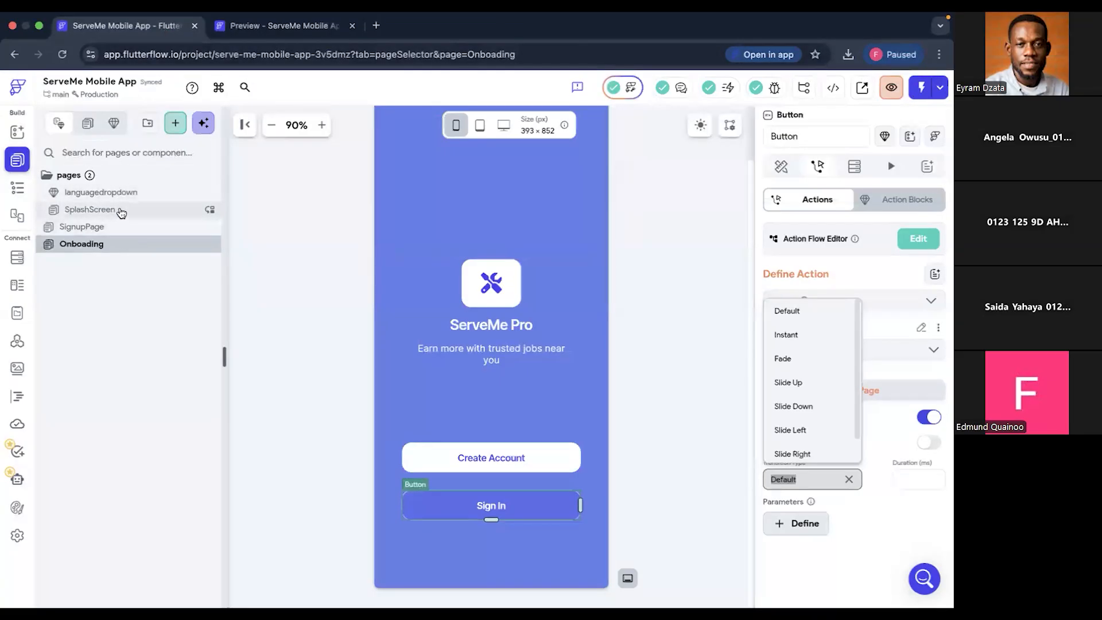
- Open the SplashScreen page and launch a Test Mode session of the app
left_click(121, 211)
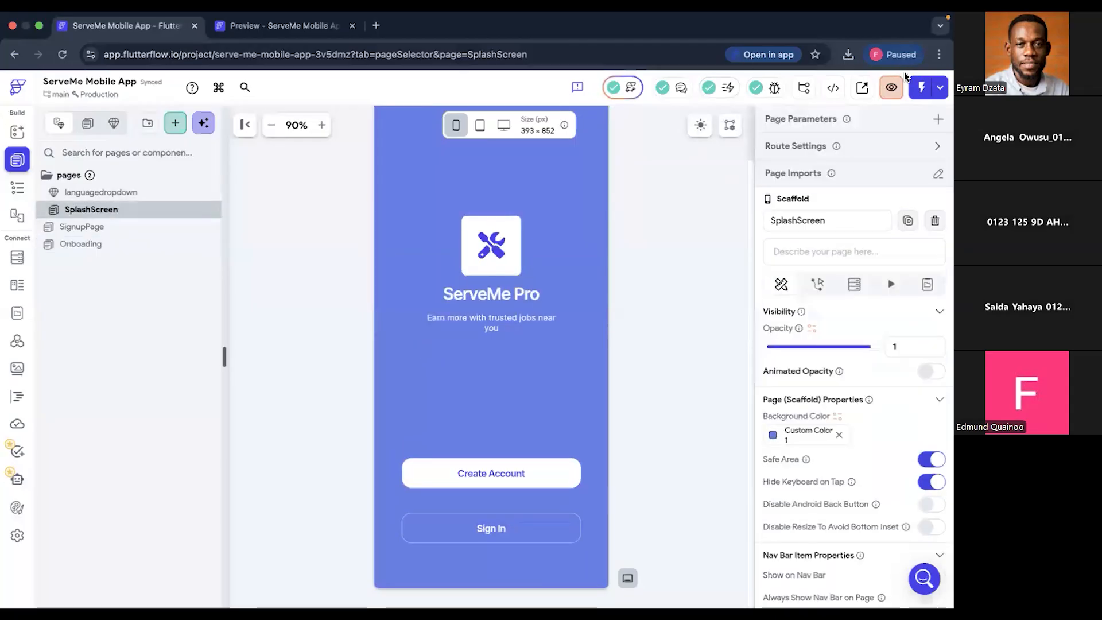
left_click(922, 92)
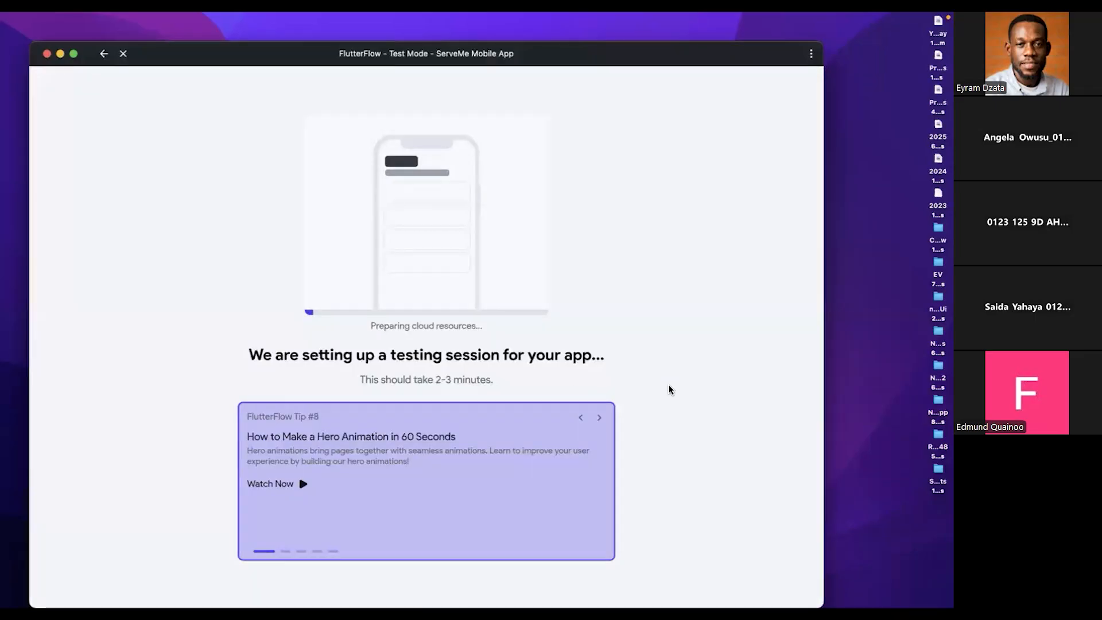
- Browse the tips on the Test Mode loading page, open the video on 5 ways to animate, and close it again
left_click(597, 419)
left_click(597, 419)
left_click(596, 420)
left_click(597, 421)
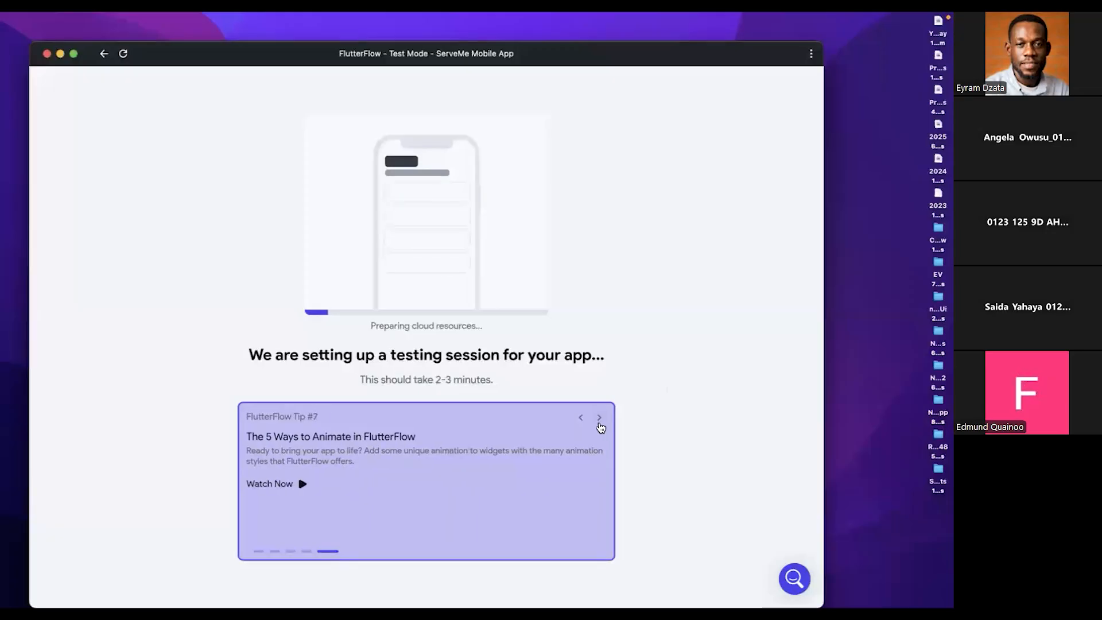
left_click(296, 483)
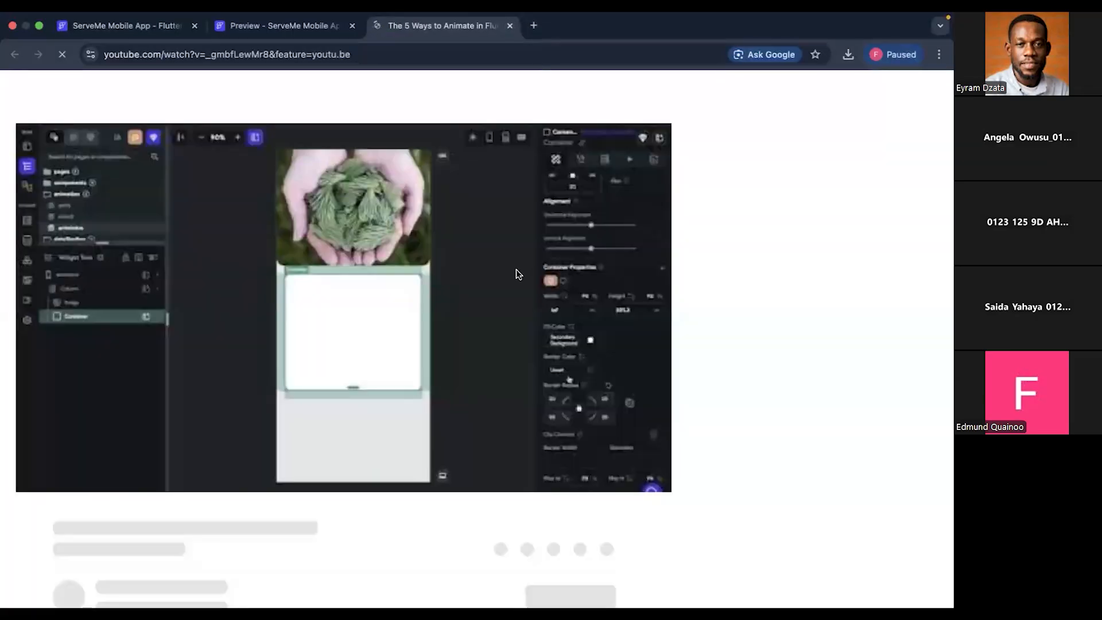
key("super+w")
key("ctrl+Left")
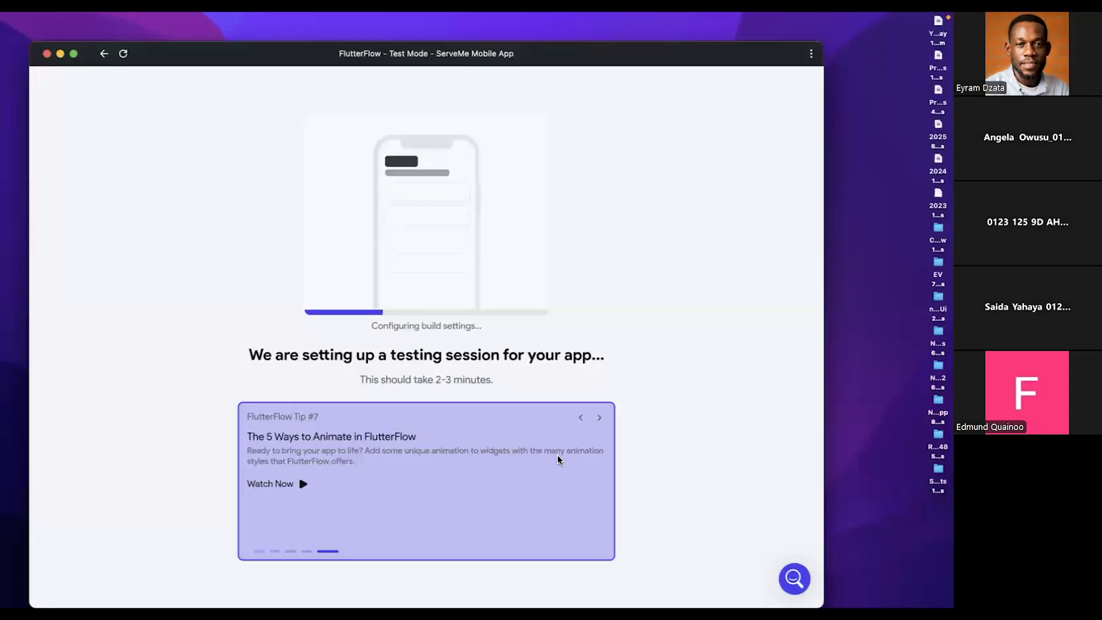
key("ctrl+Right")
key("ctrl+Left")
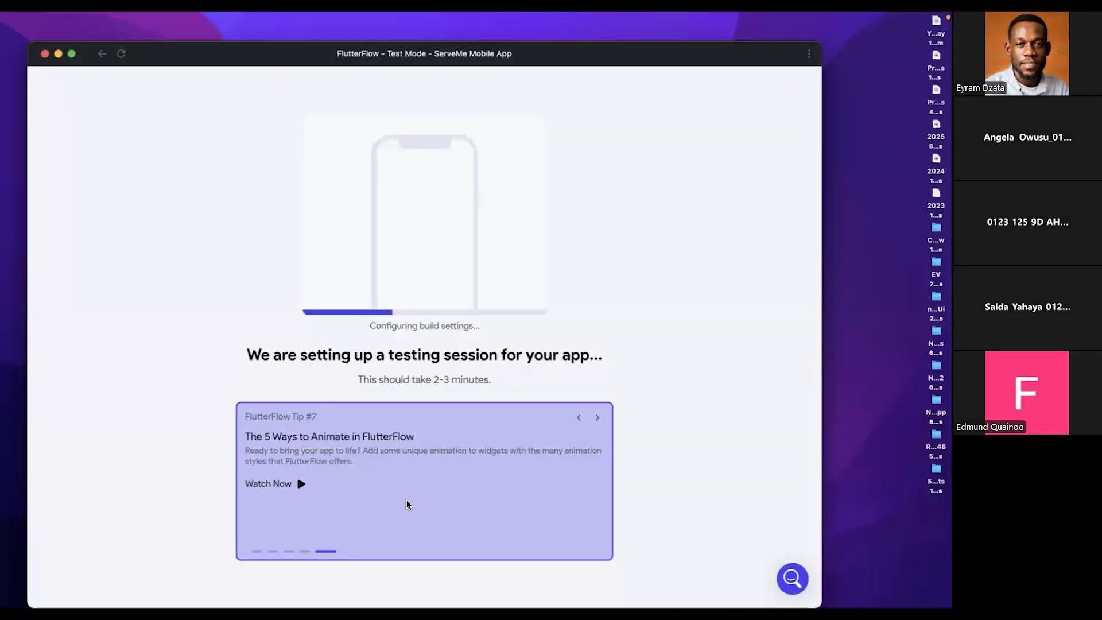
- Reopen the video The 5 Ways to Animate in FlutterFlow, mute it, and skip its ad
left_click(287, 485)
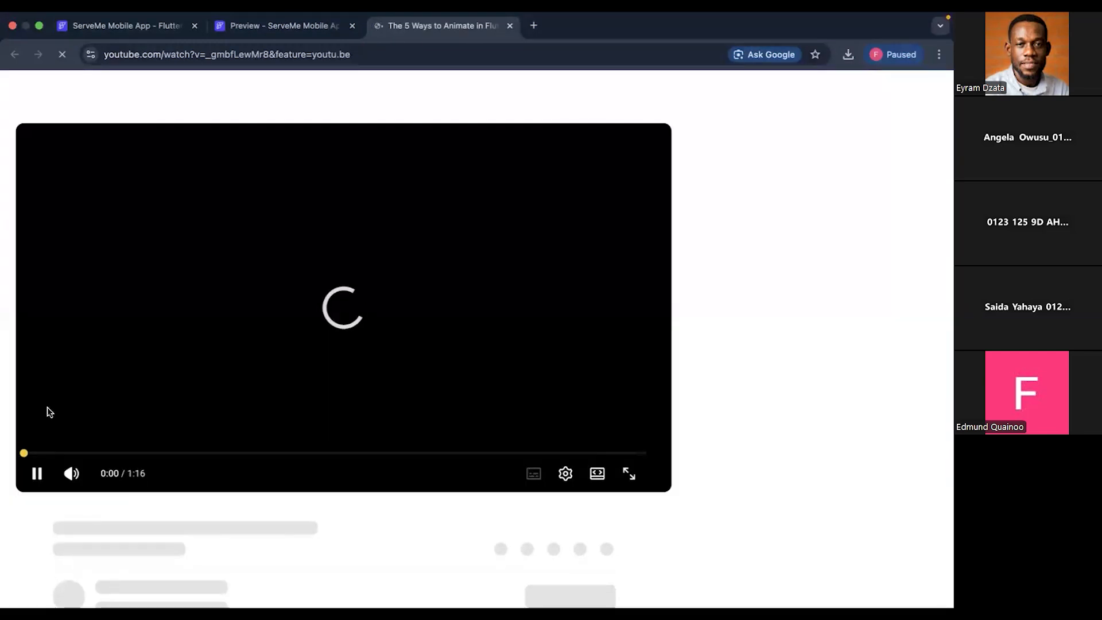
left_click(70, 474)
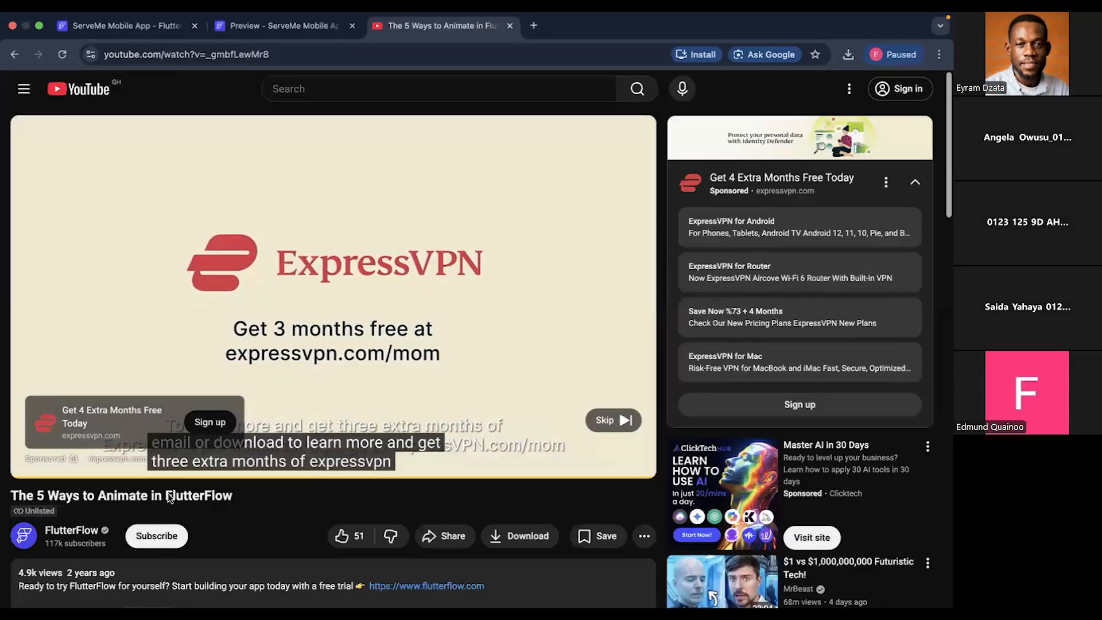
left_click(608, 423)
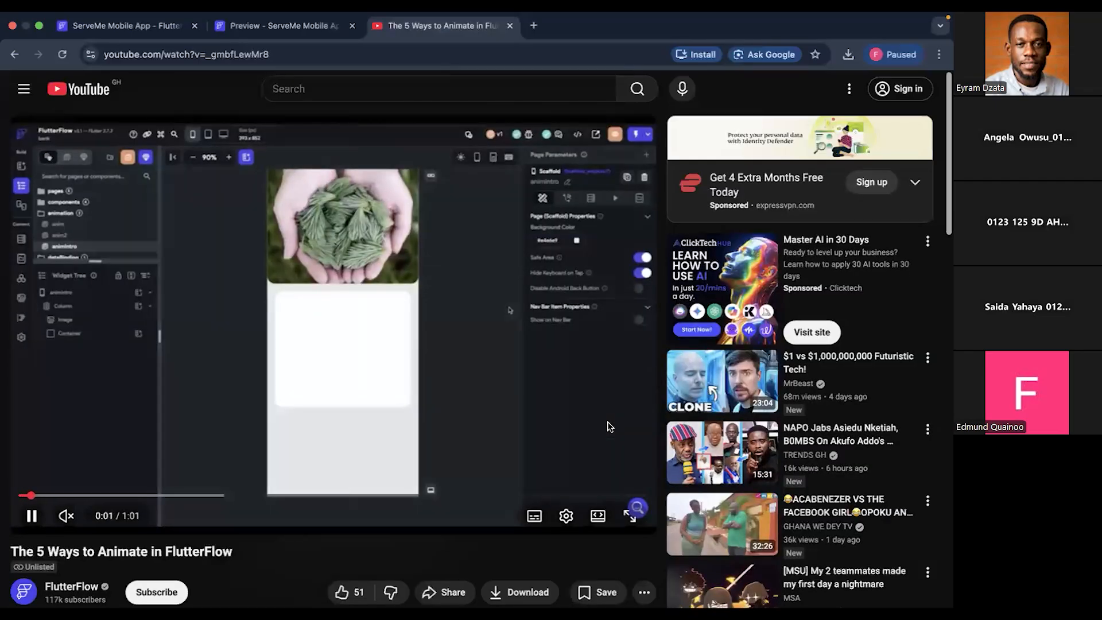
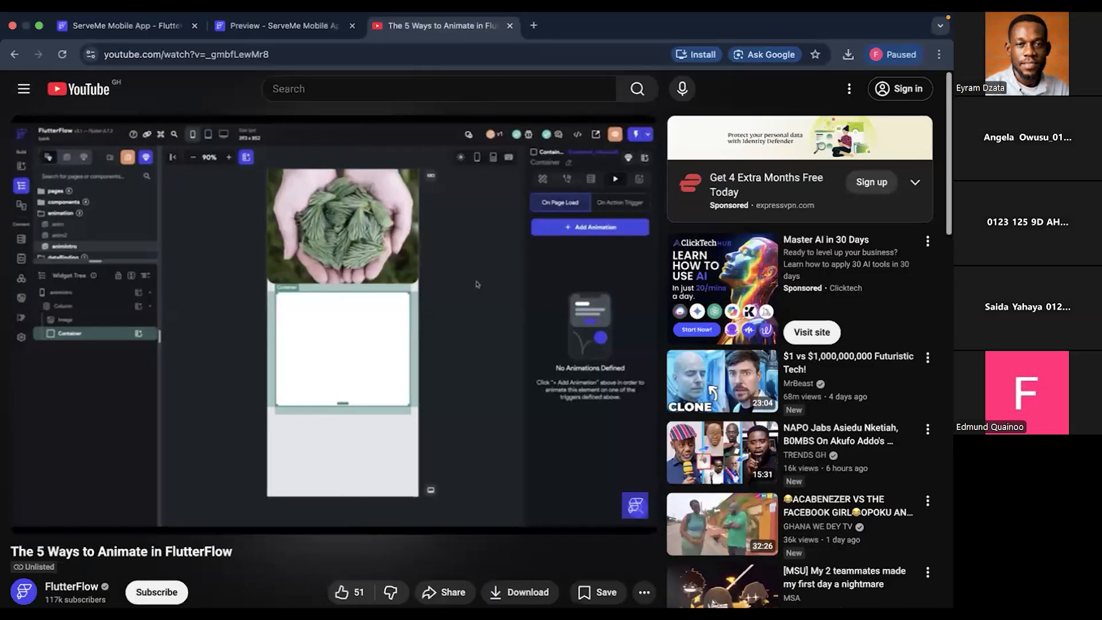
- Switch to Figma and survey the screen flows on the Service Provider page of the ServeMe App file
key("ctrl+Right")
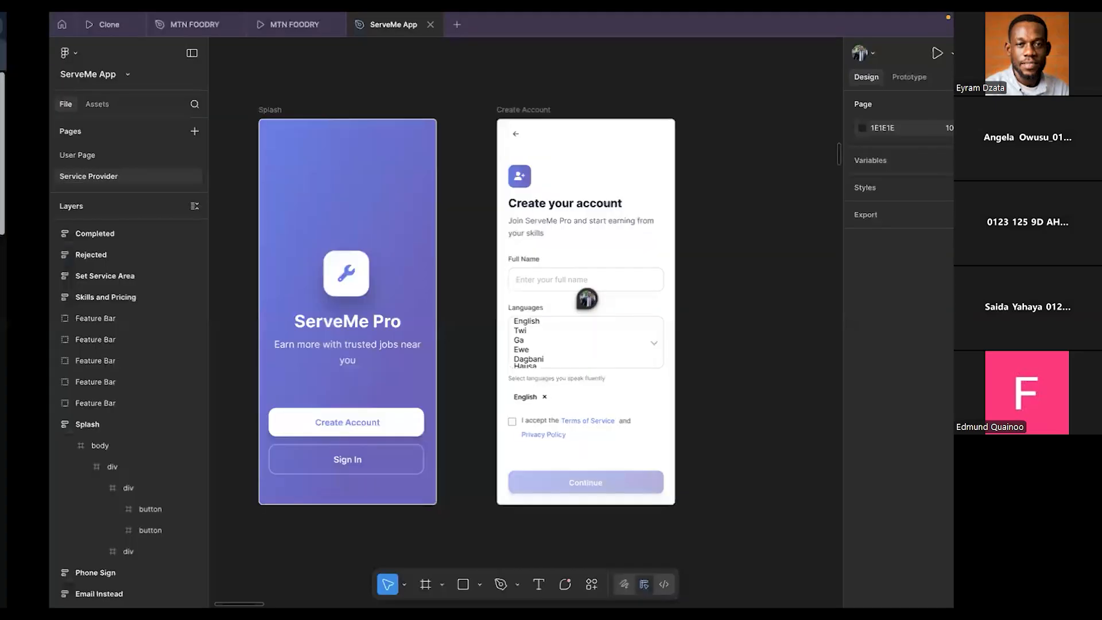
scroll(626, 392, "down", 5)
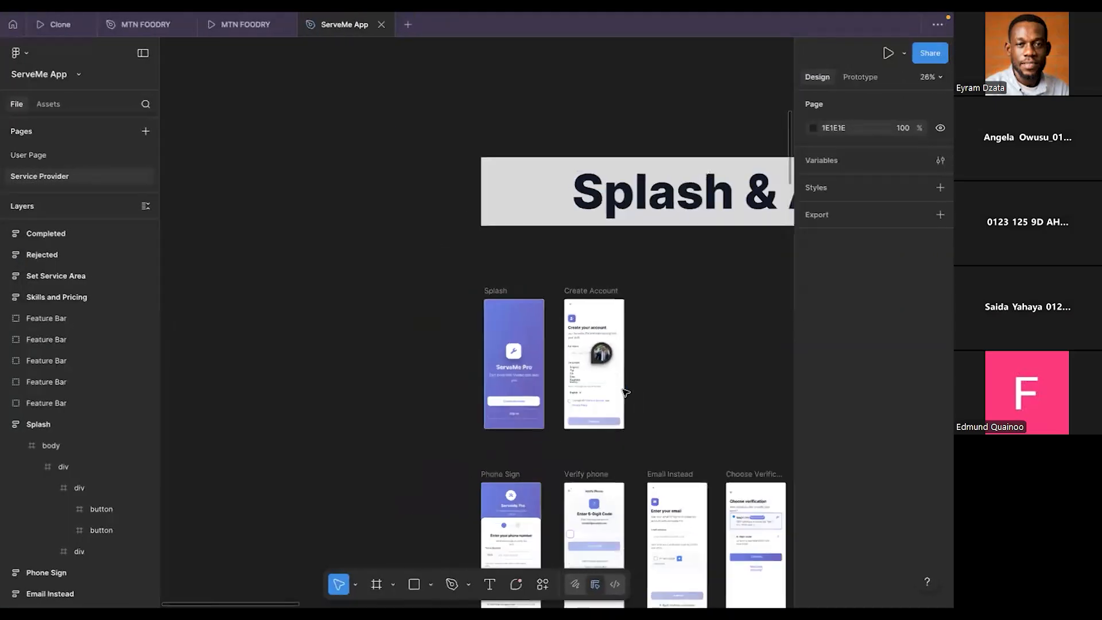
scroll(625, 393, "down", 3)
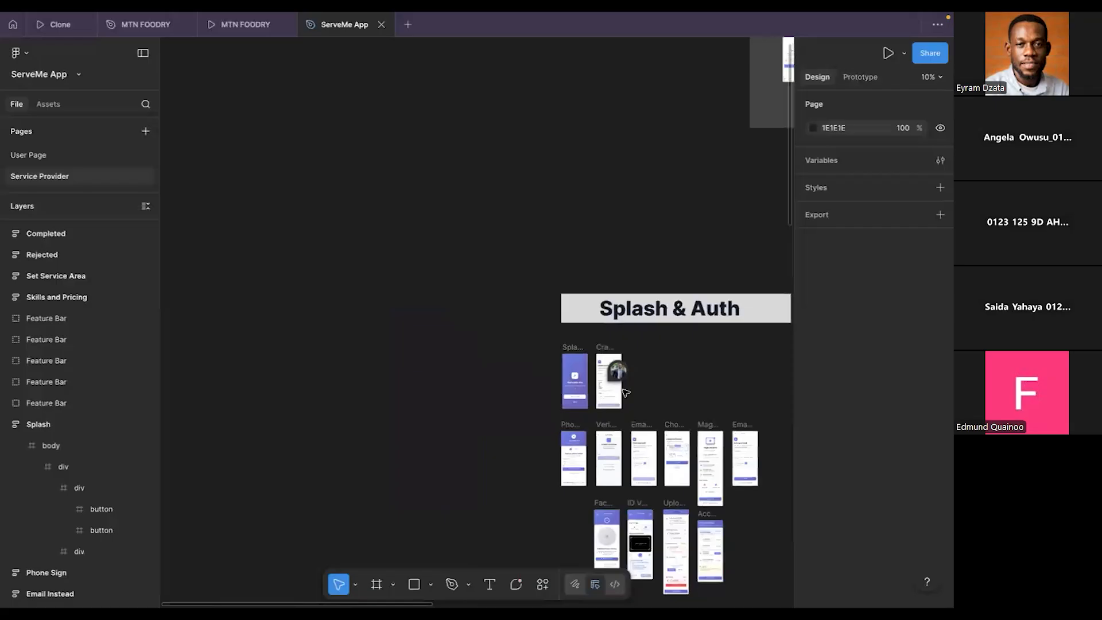
scroll(624, 391, "down", 4)
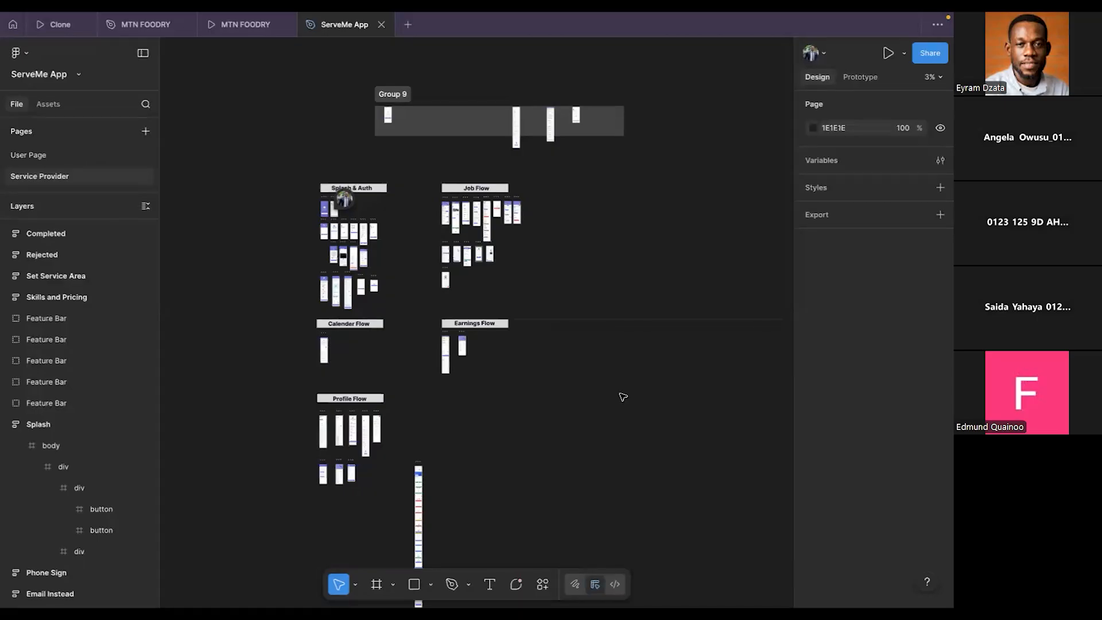
- Return to the FlutterFlow Test Mode window, enlarge it, and test Create Account and the signup page's language dropdown
key("ctrl+Left")
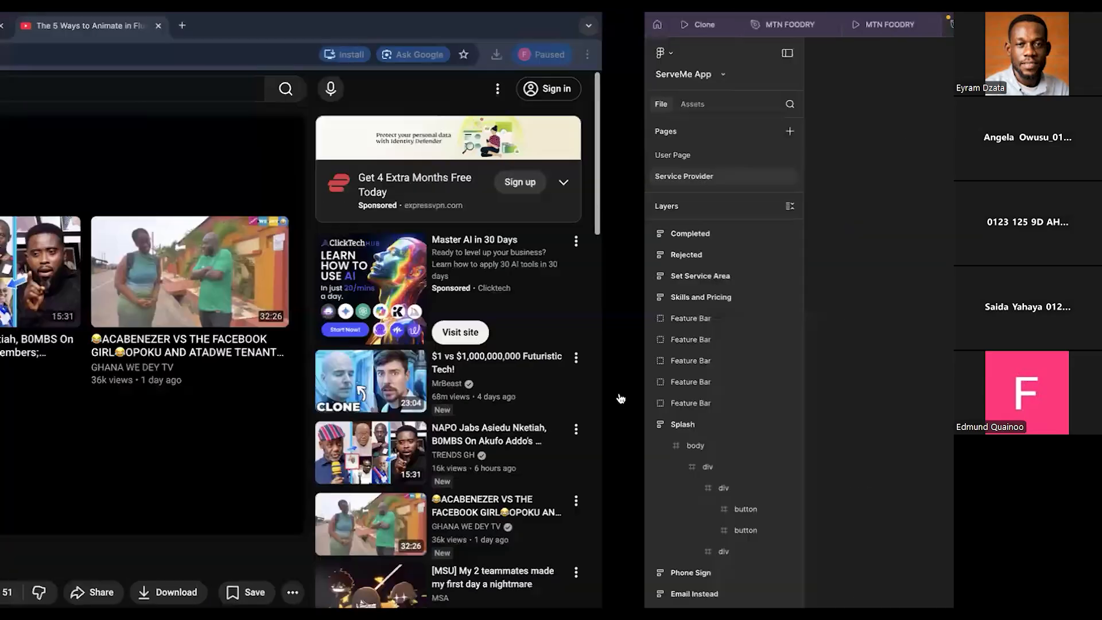
key("ctrl+Left")
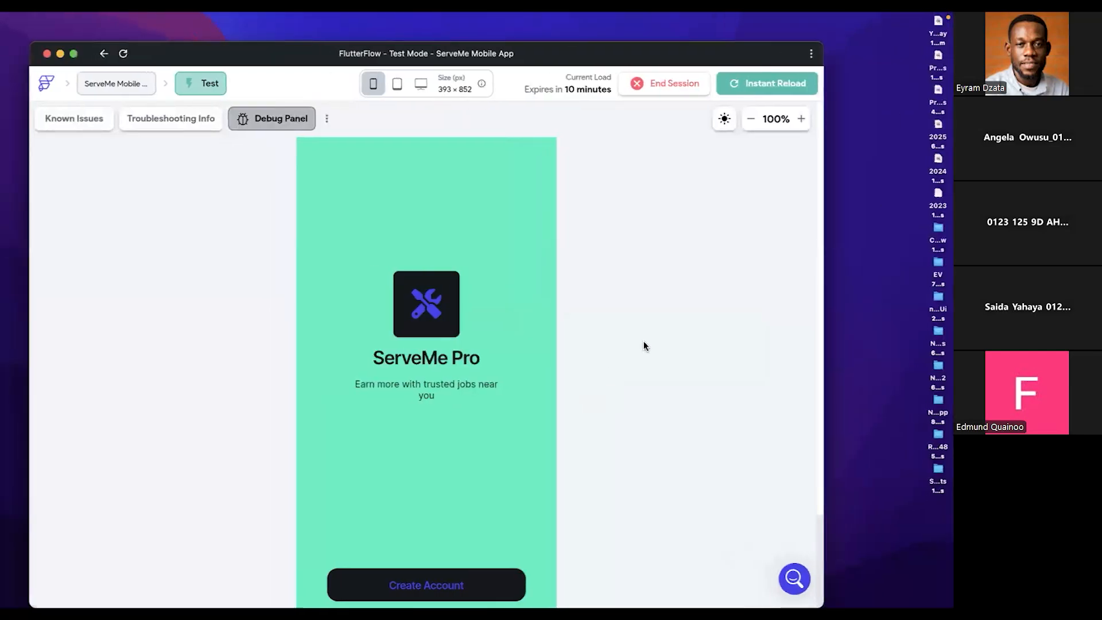
left_click(73, 54)
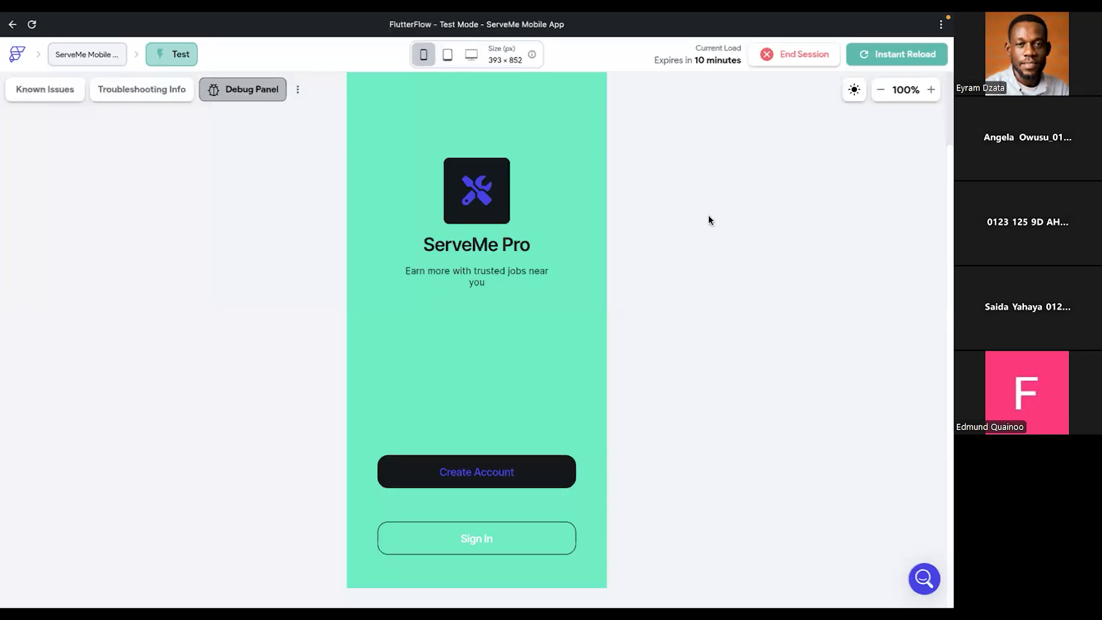
left_click(468, 480)
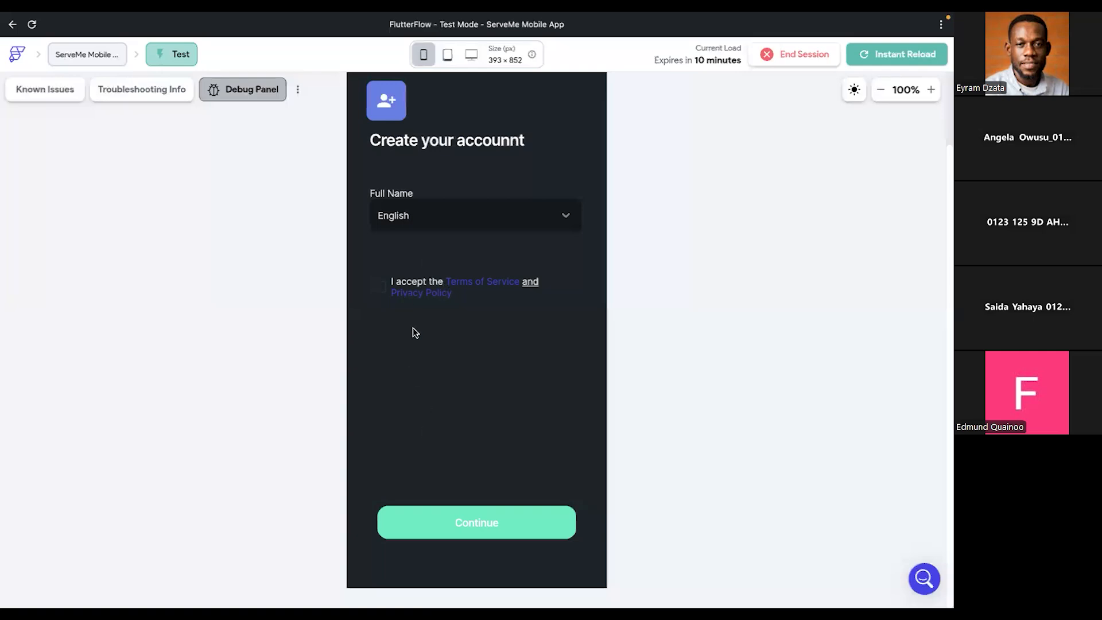
left_click(392, 222)
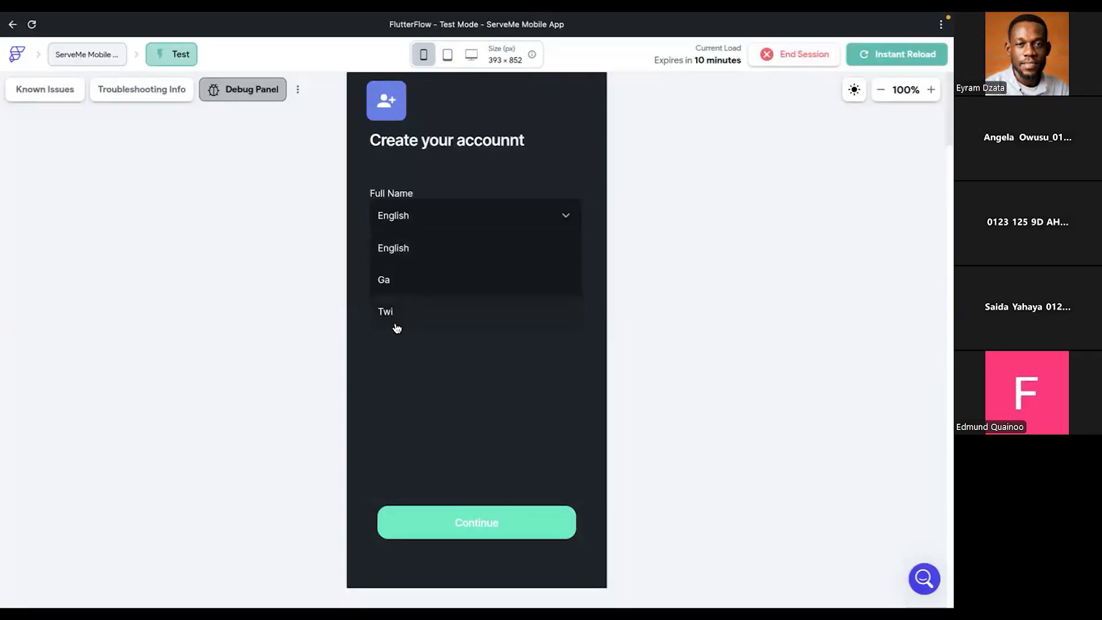
left_click(412, 391)
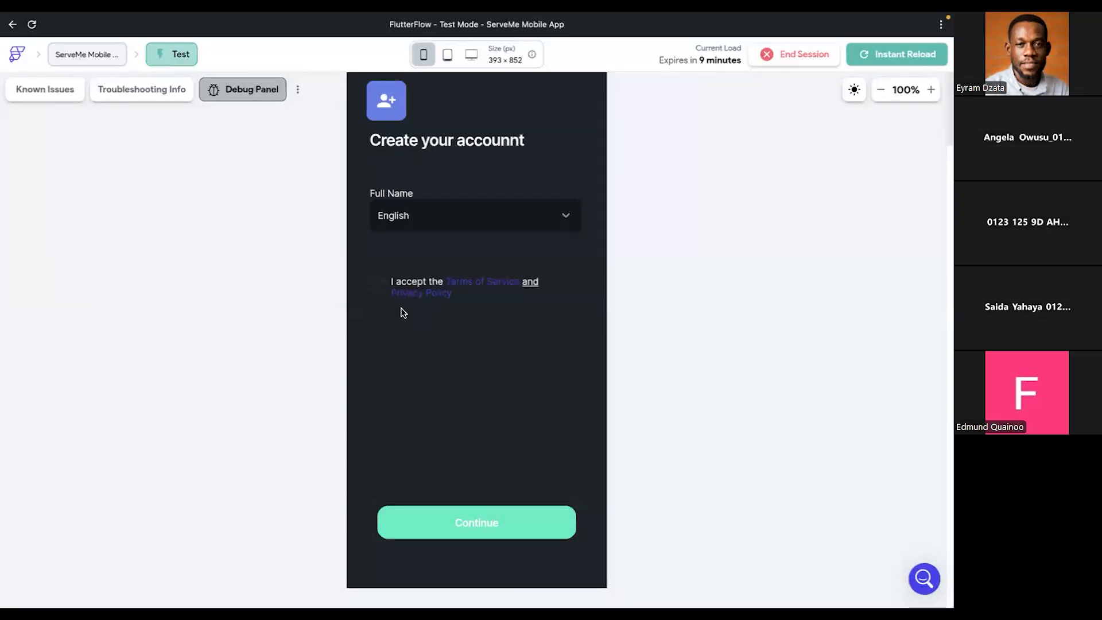
- Close the YouTube video and open the SignupPage in the FlutterFlow project editor
key("ctrl+Right")
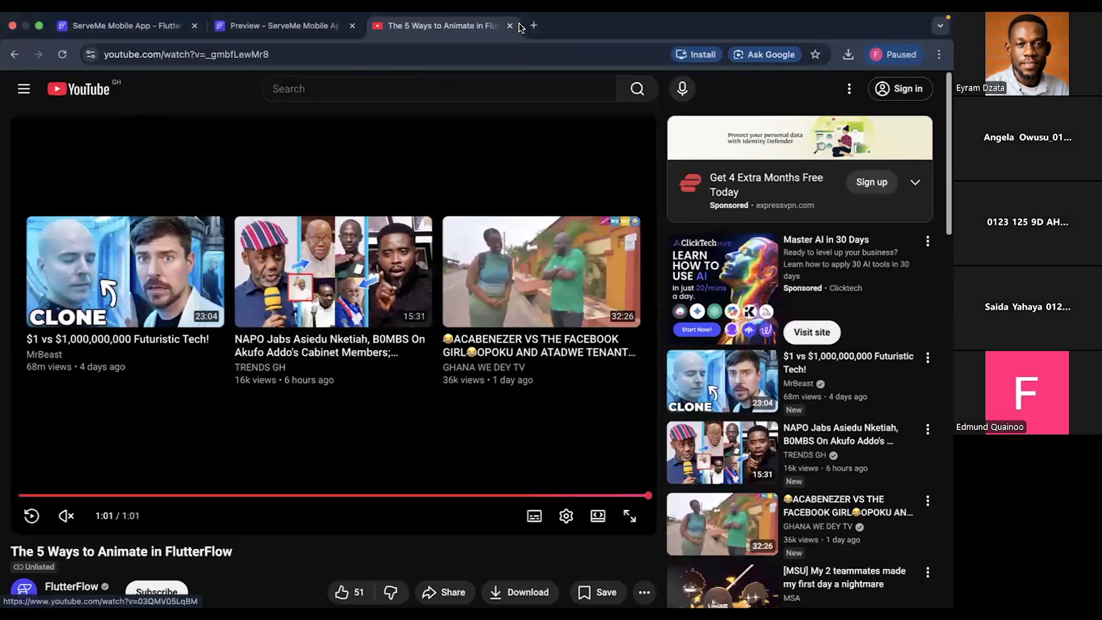
left_click(510, 26)
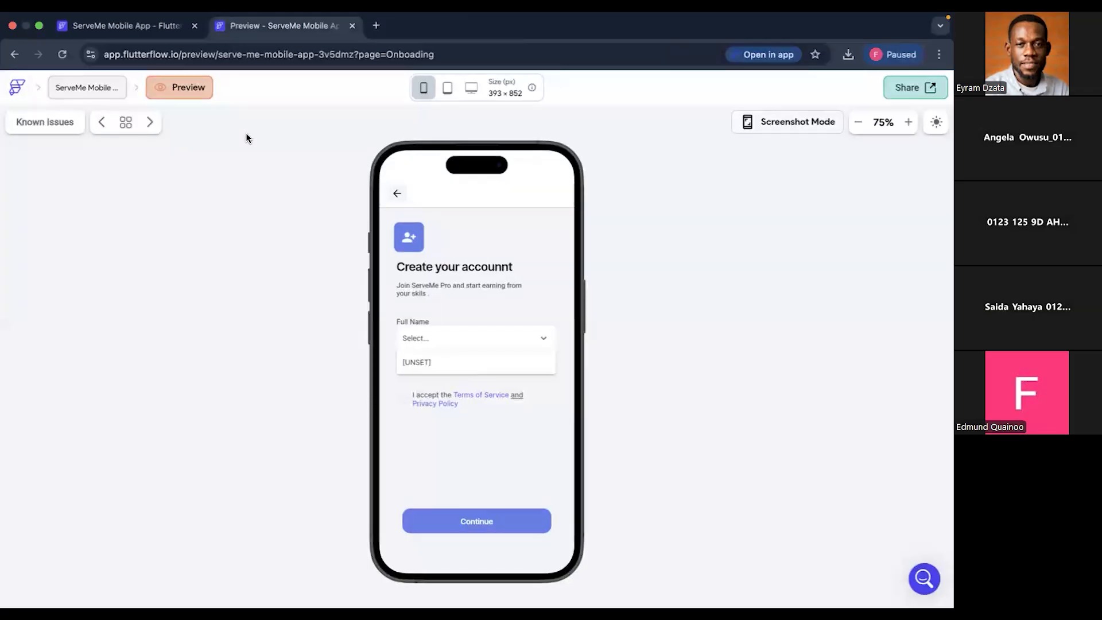
left_click(106, 26)
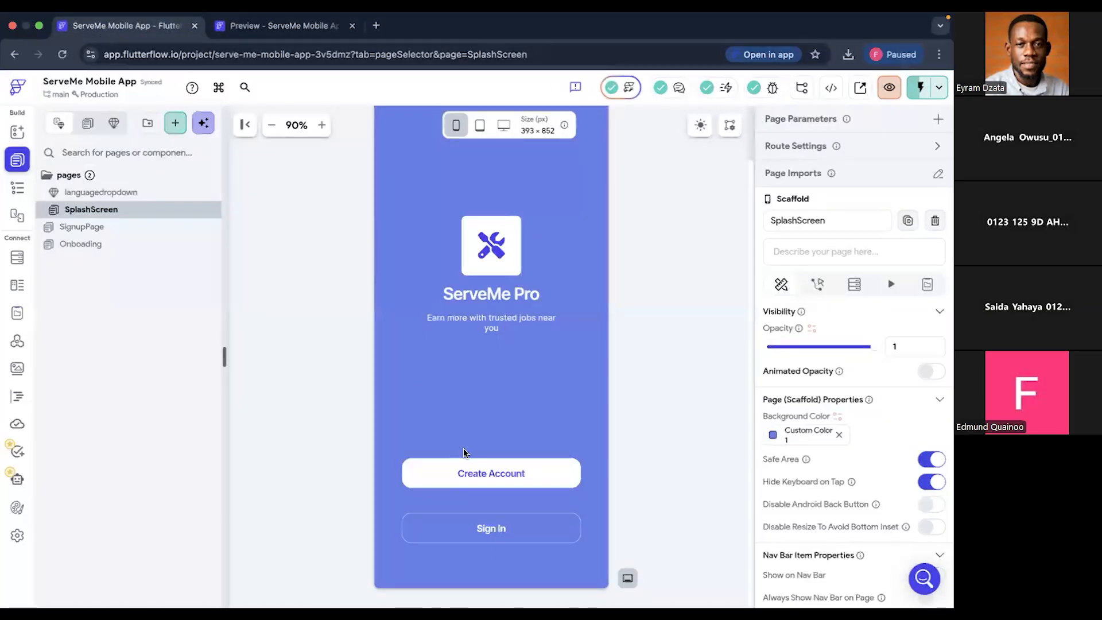
left_click(99, 229)
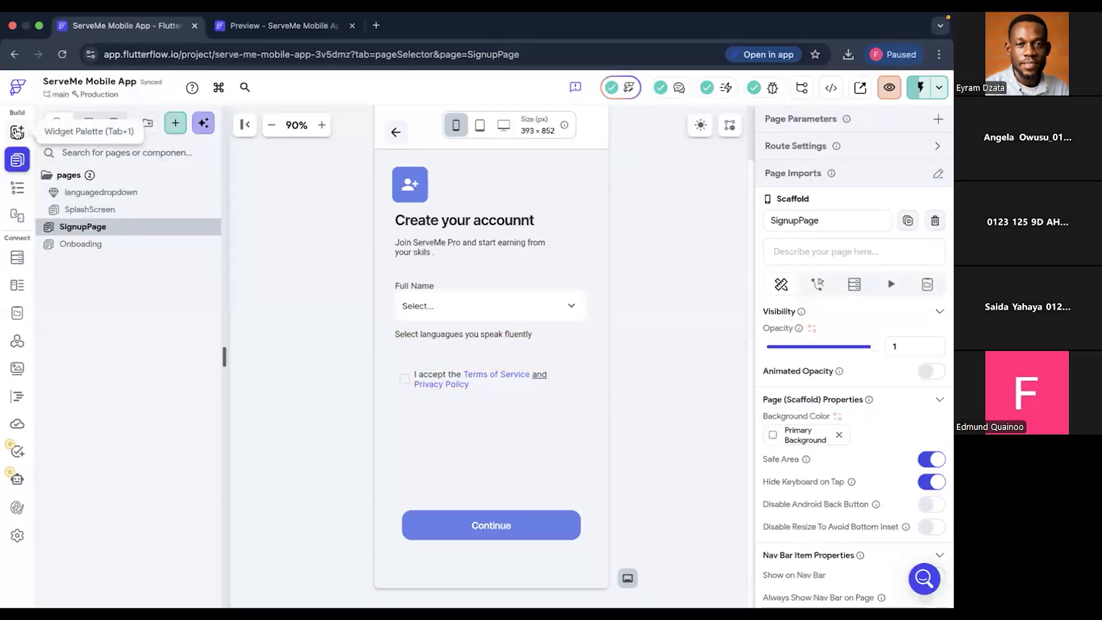
- Find the DropDown widget by searching for "drop" and add one between the terms checkbox row and the Continue button
left_click(16, 133)
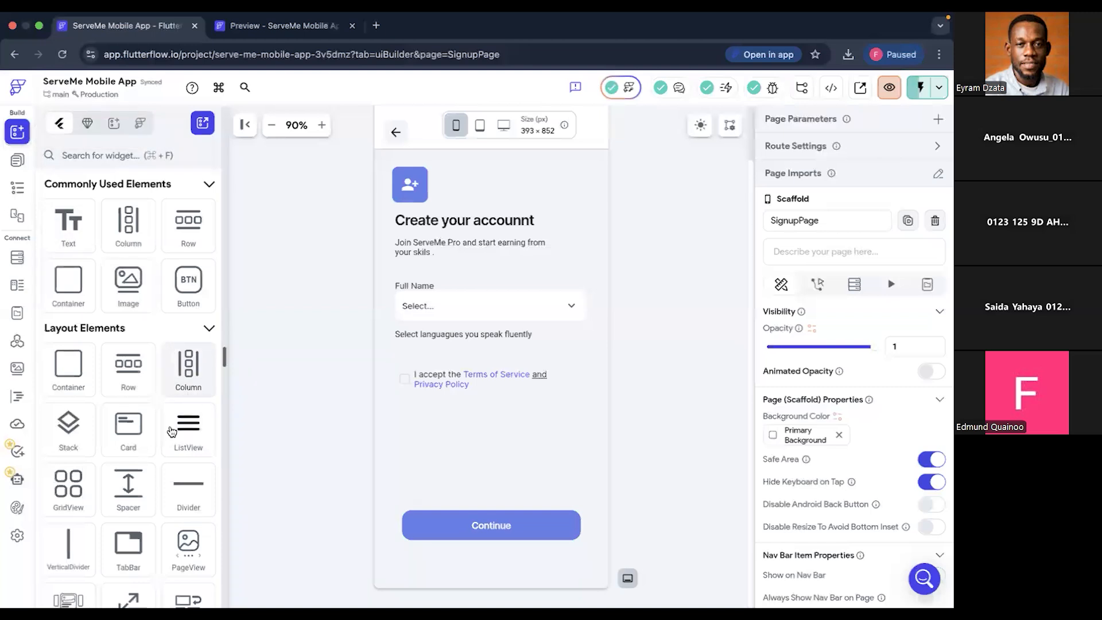
left_click(116, 156)
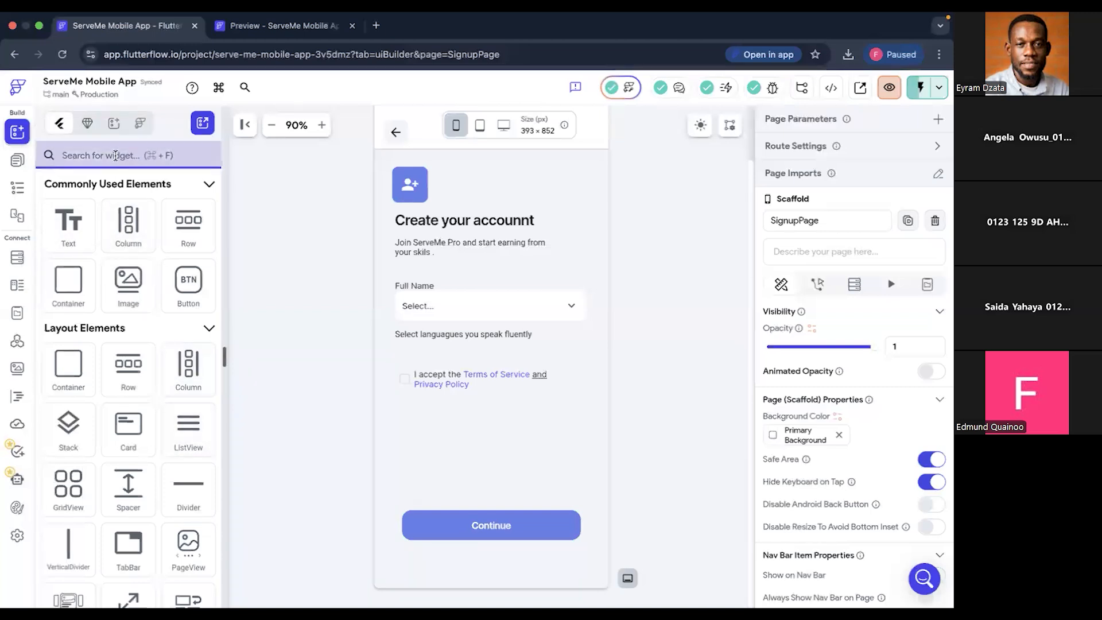
type("dop")
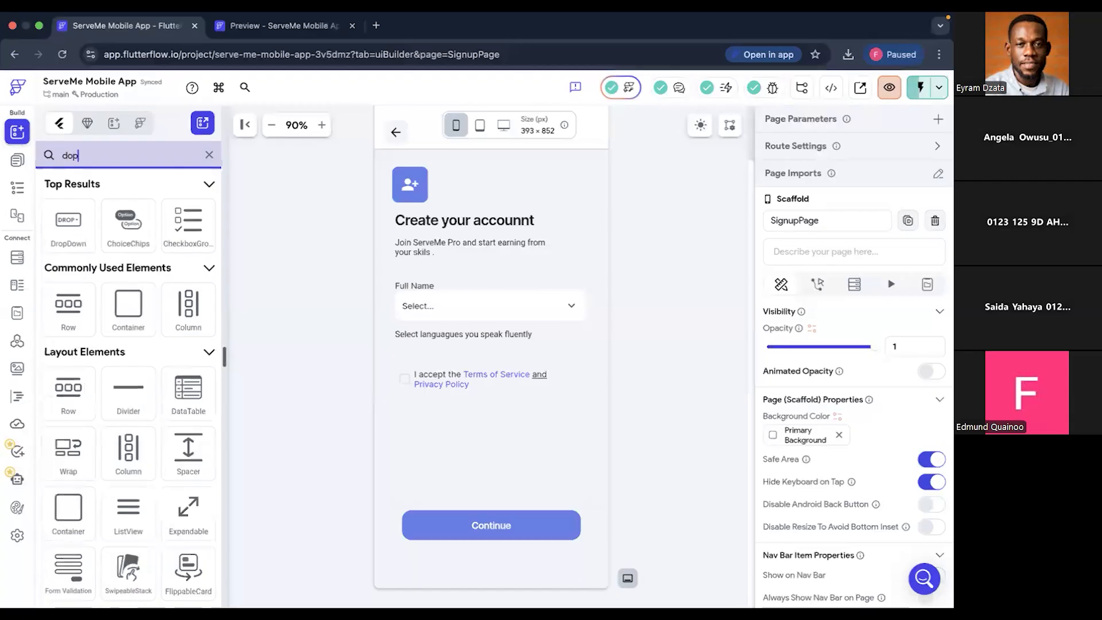
key("BackSpace")
type("ro")
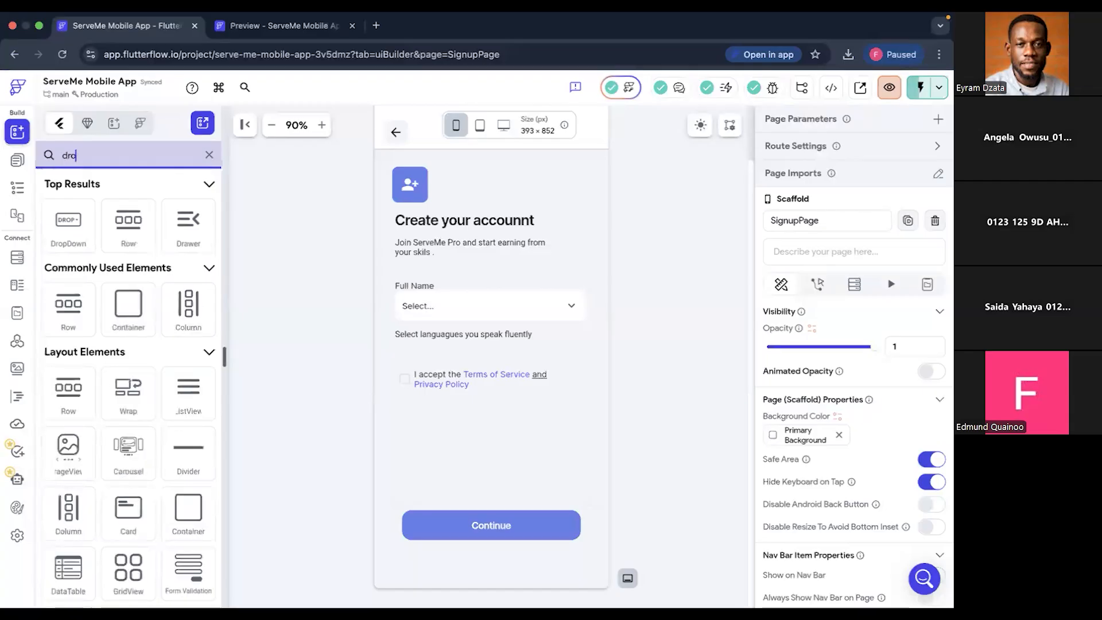
type("p")
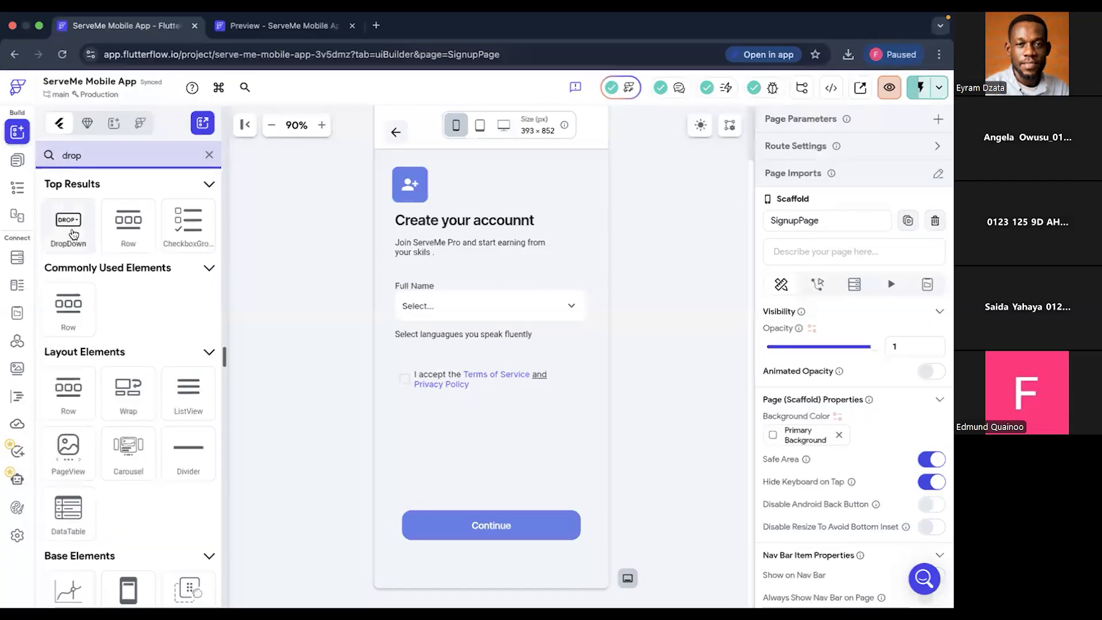
left_click_drag(70, 235, 465, 440)
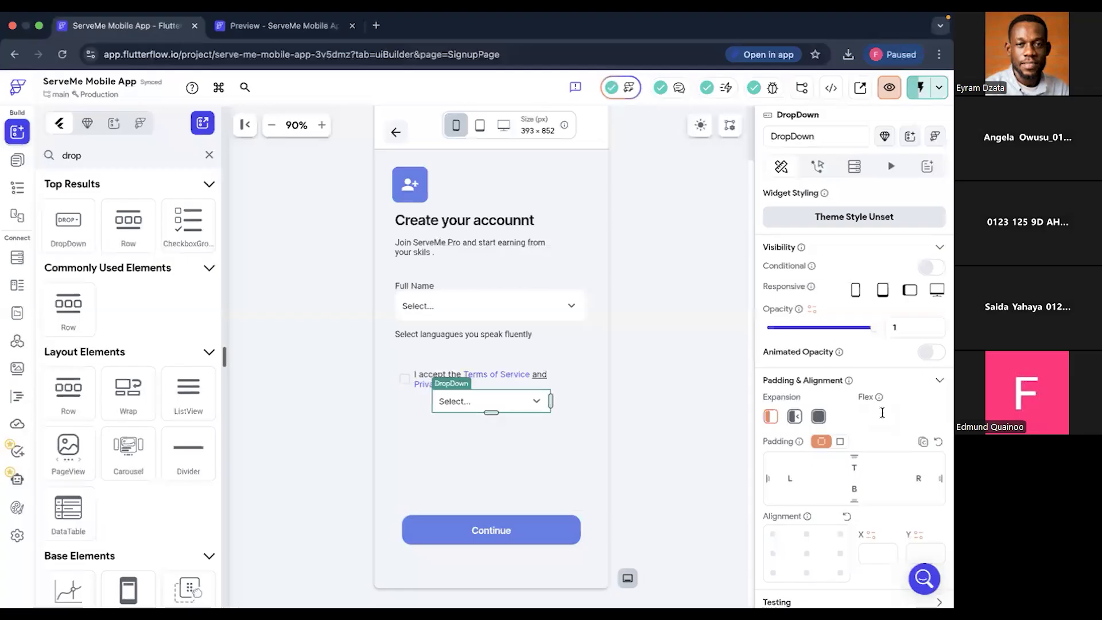
- Try "Selectt" as the new dropdown's initial option value and check the project issues
scroll(882, 412, "down", 5)
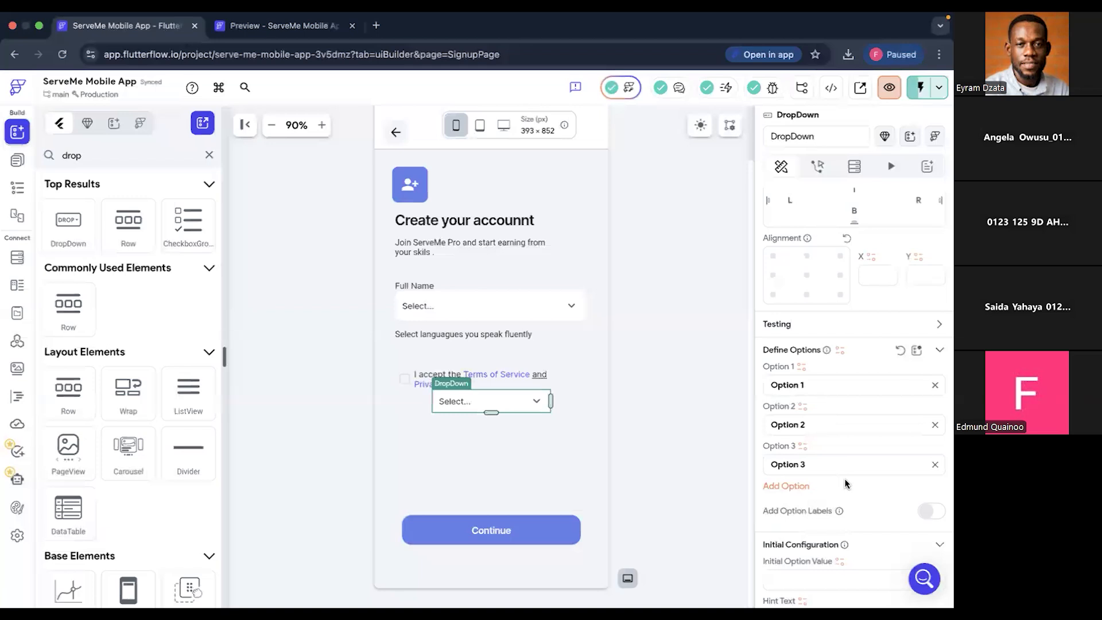
scroll(846, 483, "down", 2)
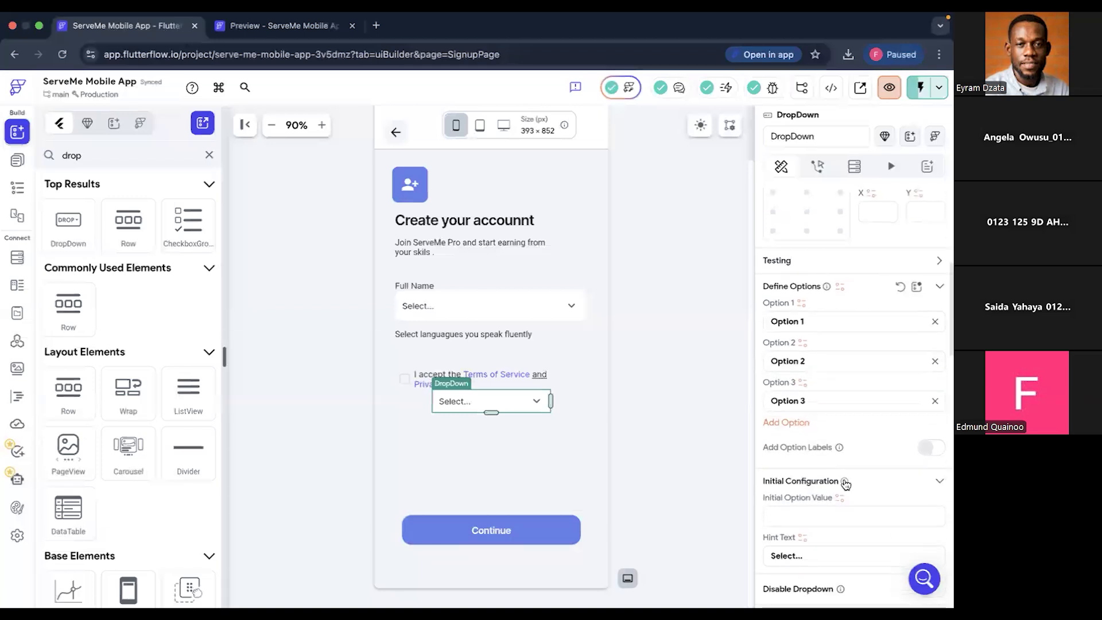
scroll(838, 460, "down", 4)
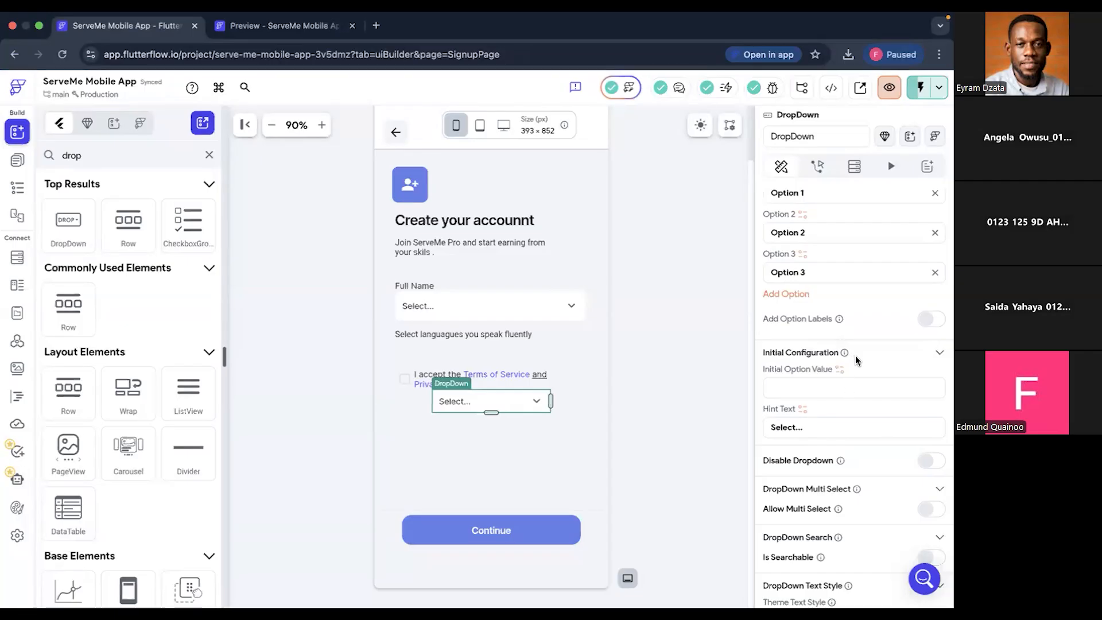
mouse_move(849, 358)
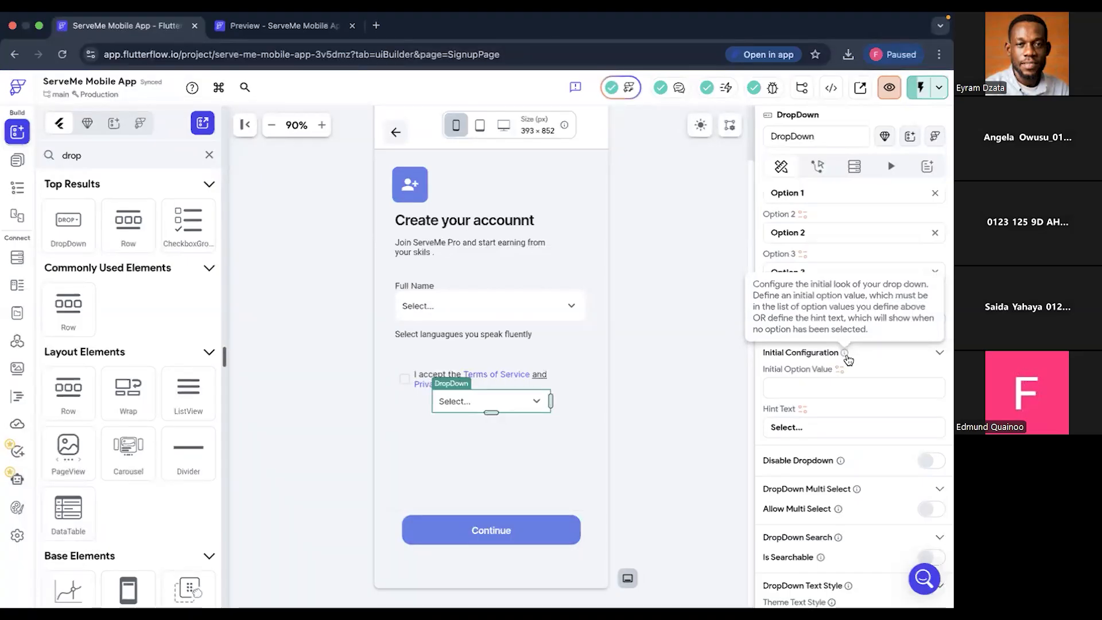
scroll(878, 357, "up", 3)
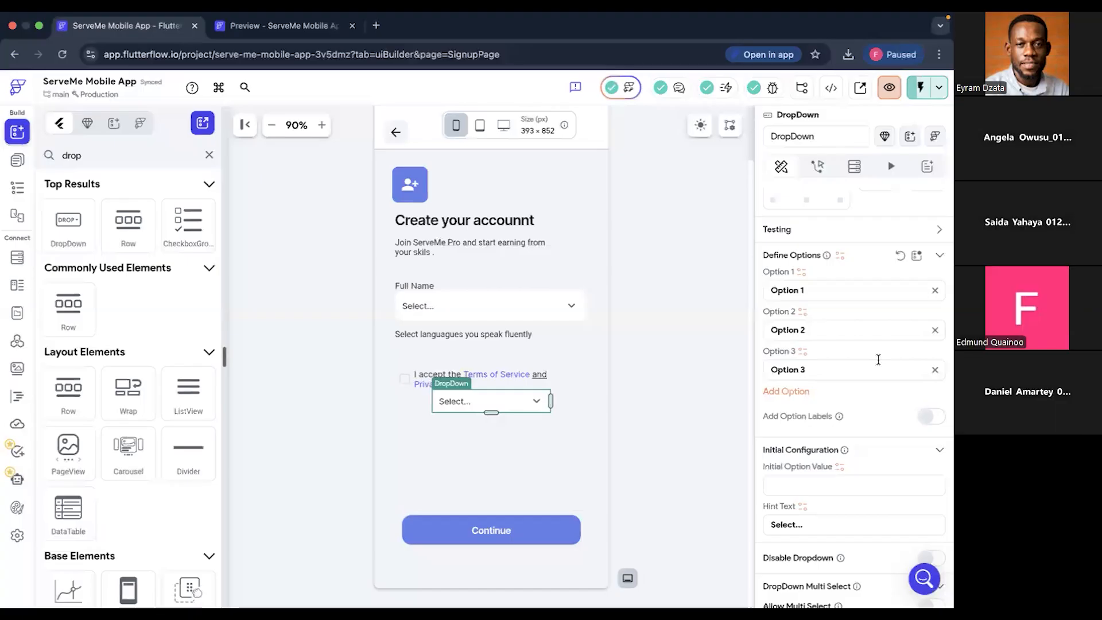
scroll(878, 360, "down", 1)
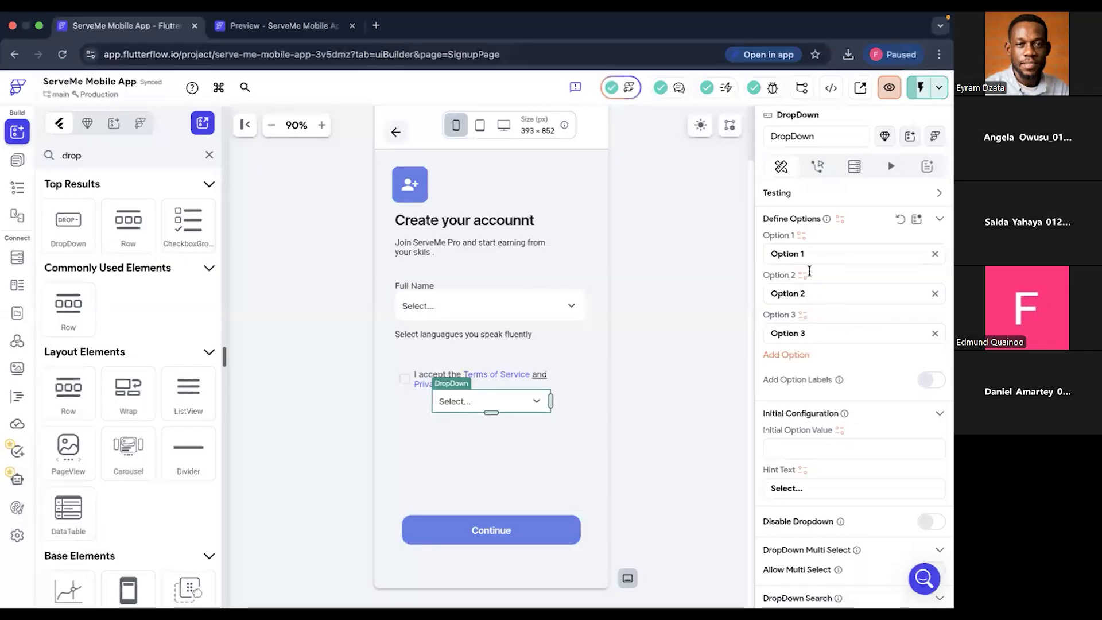
left_click(823, 449)
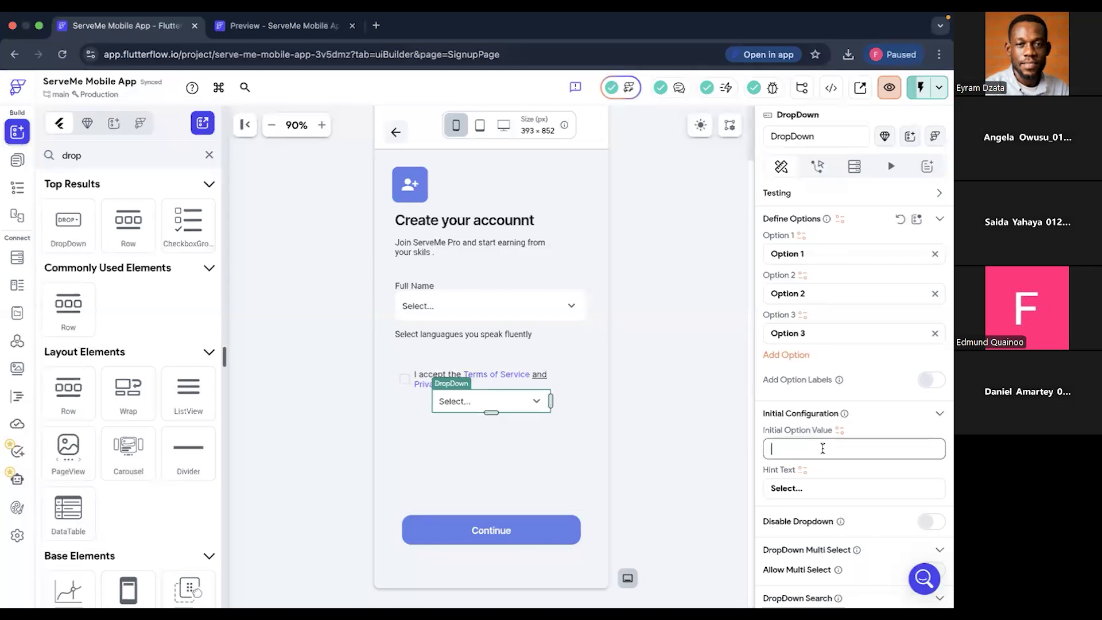
type("Select")
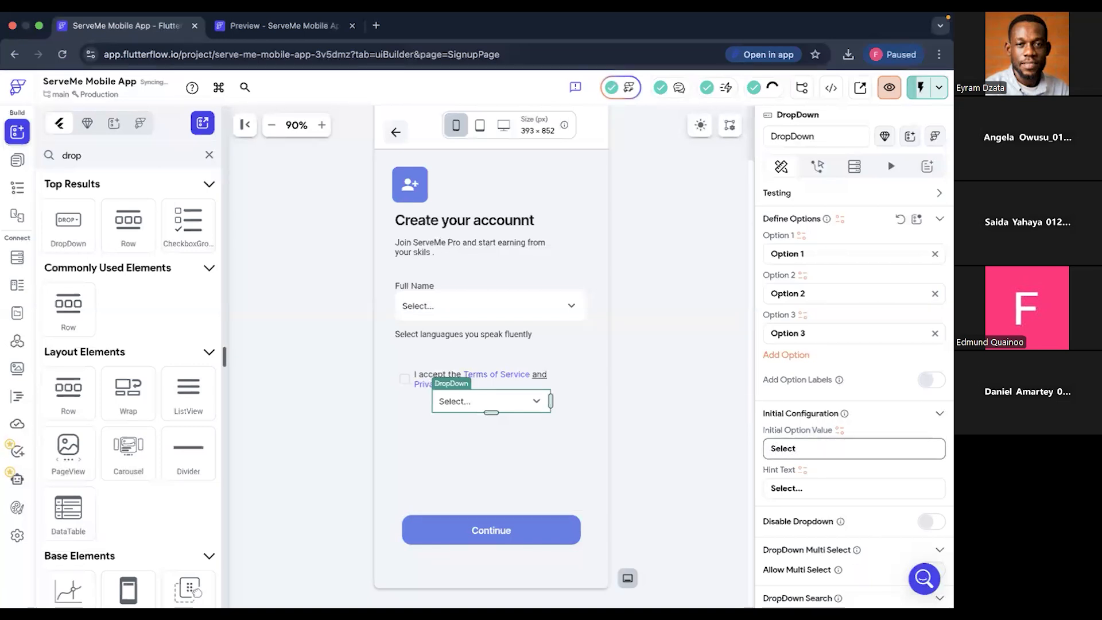
type("t")
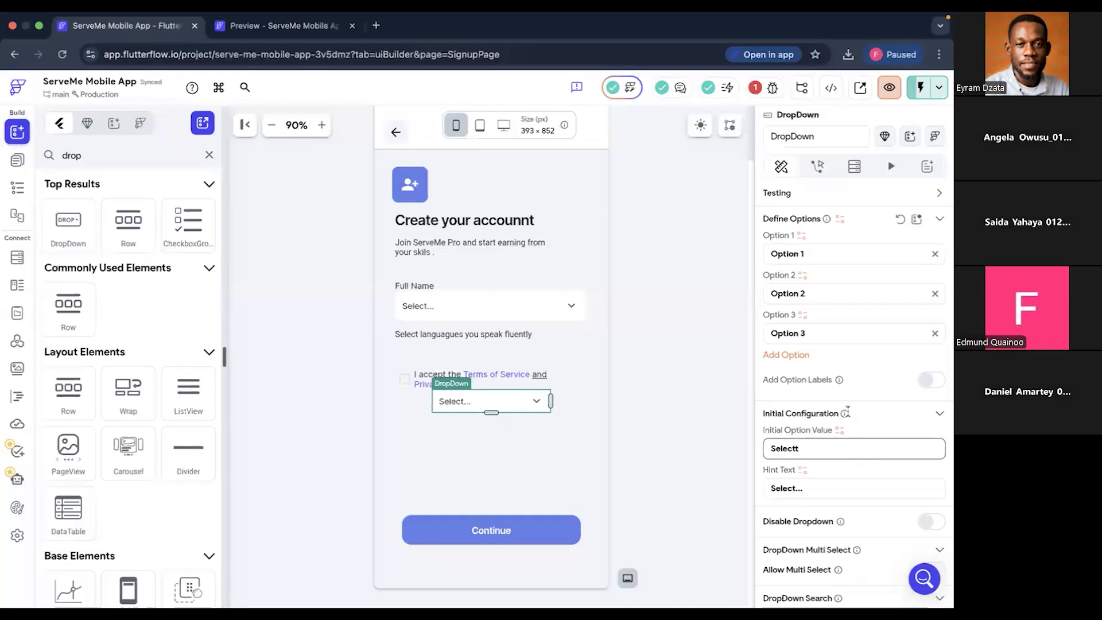
left_click(766, 88)
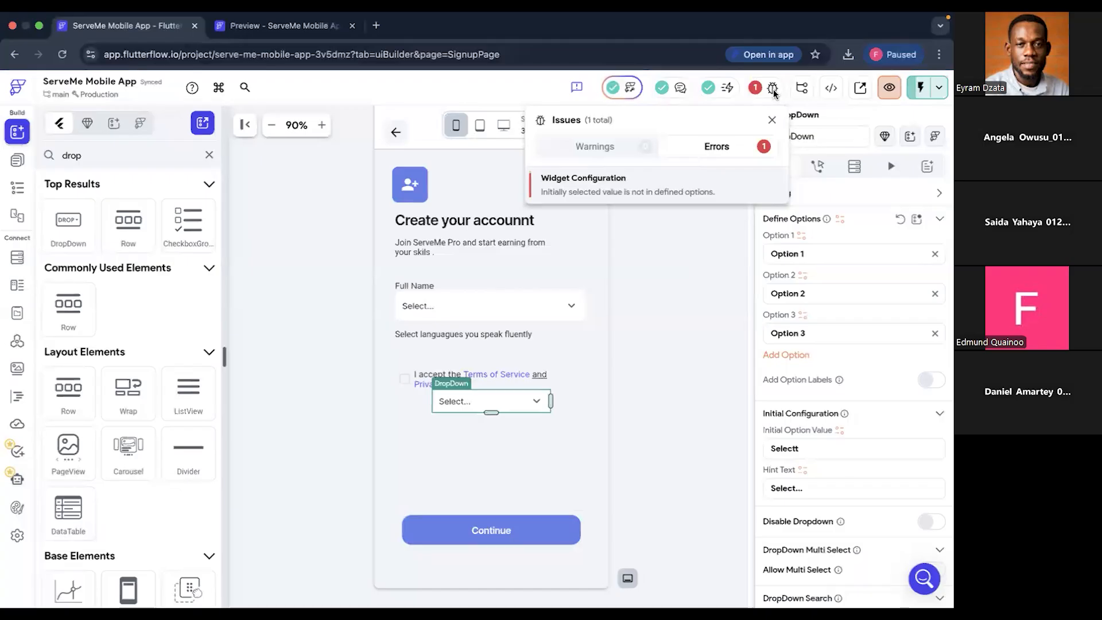
left_click(773, 122)
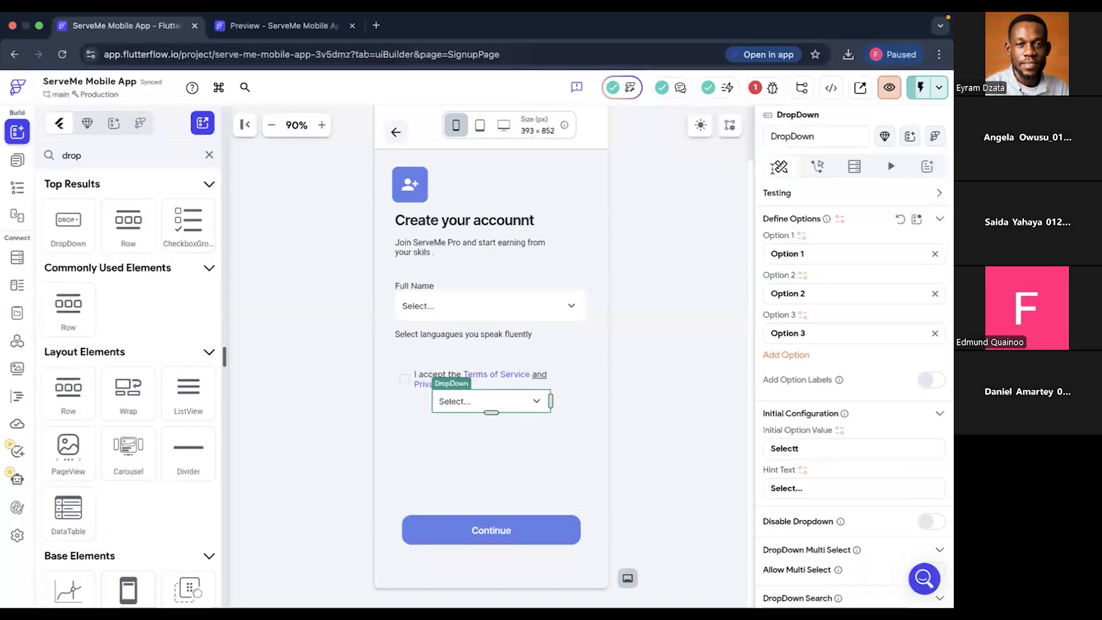
- Set the new dropdown's initial option value to "Option 1"
left_click(821, 450)
double_click(820, 451)
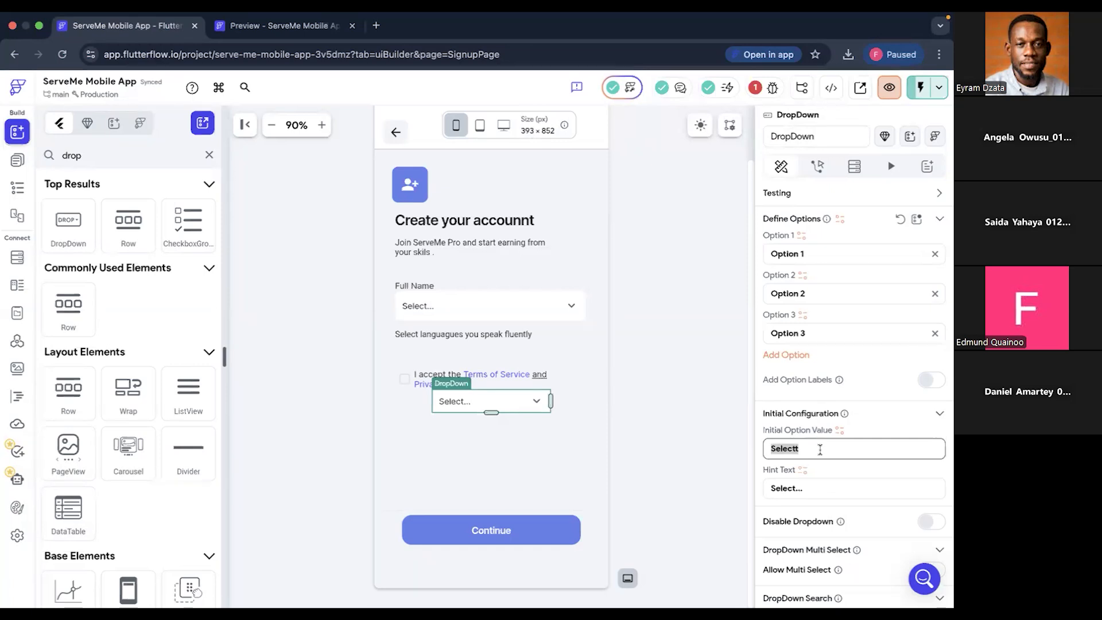
type("Op")
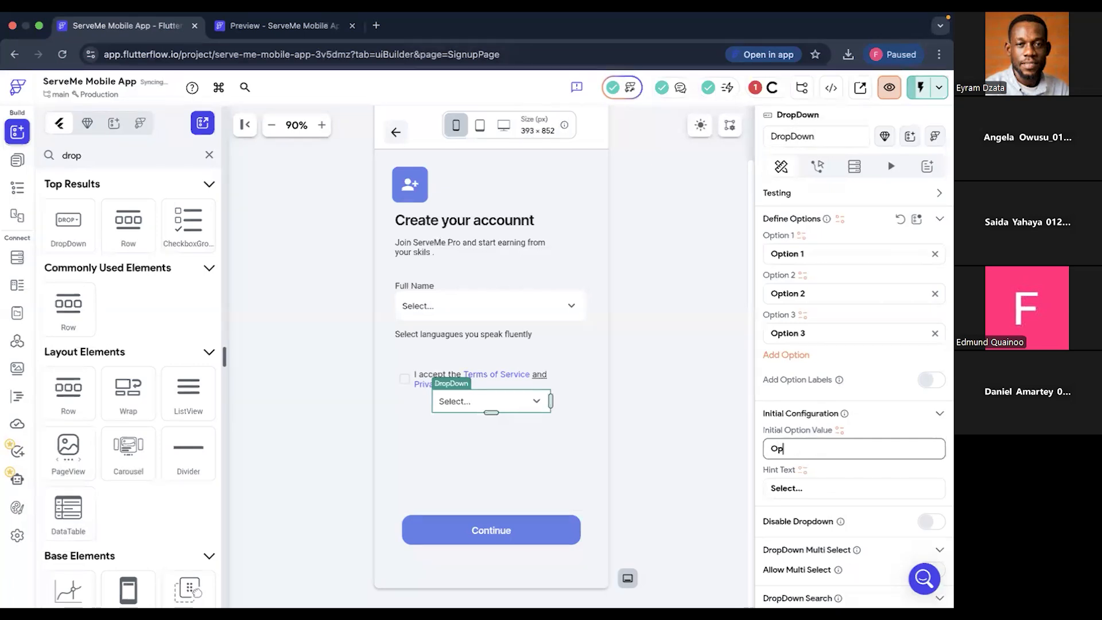
type("tion 1")
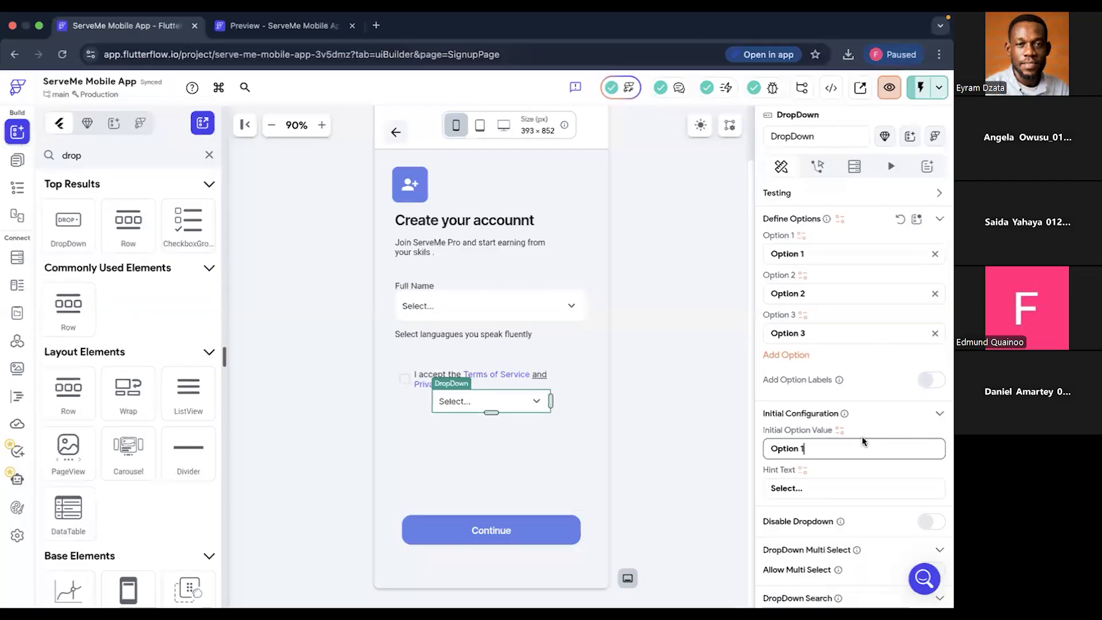
scroll(864, 464, "down", 3)
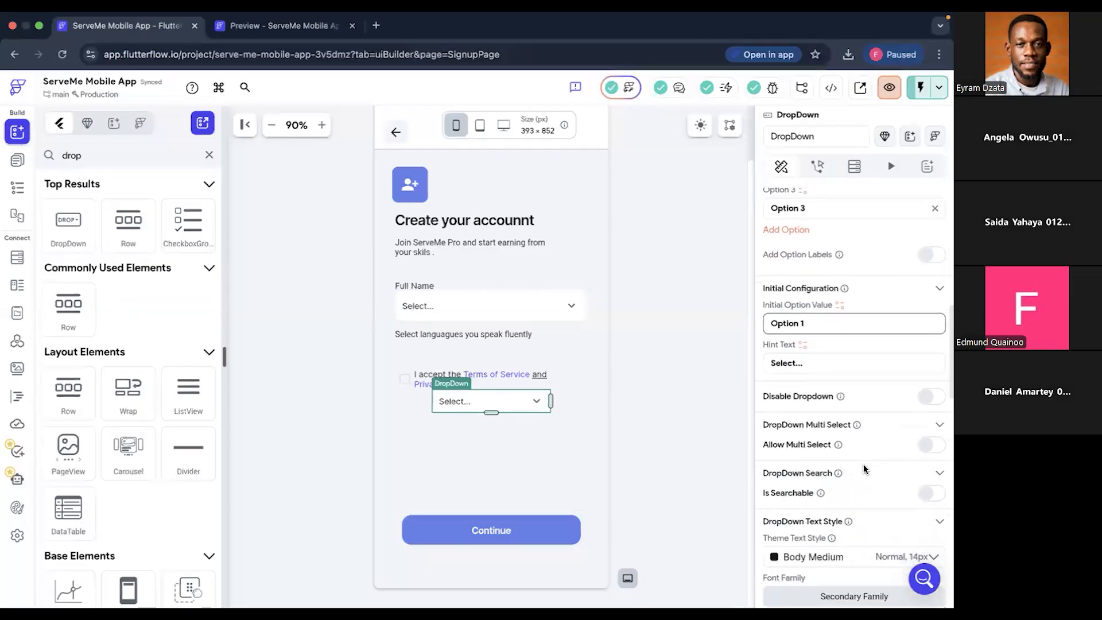
- Examine the new dropdown's initial configuration, search, text style, size, margin, fill and border, padding and visibility settings
scroll(864, 466, "down", 1)
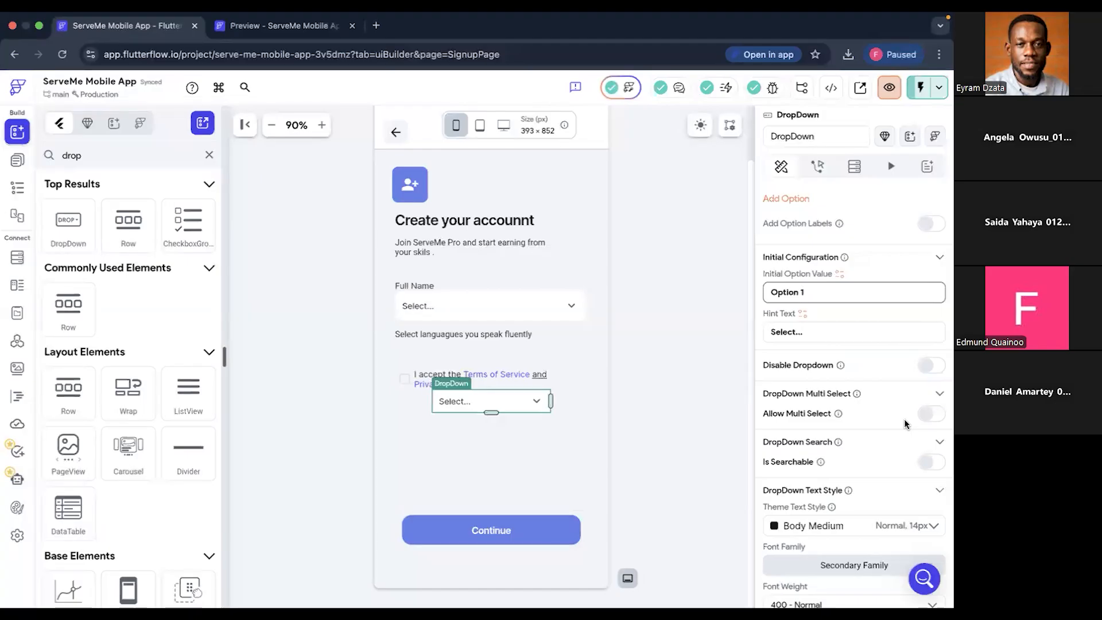
scroll(877, 423, "down", 5)
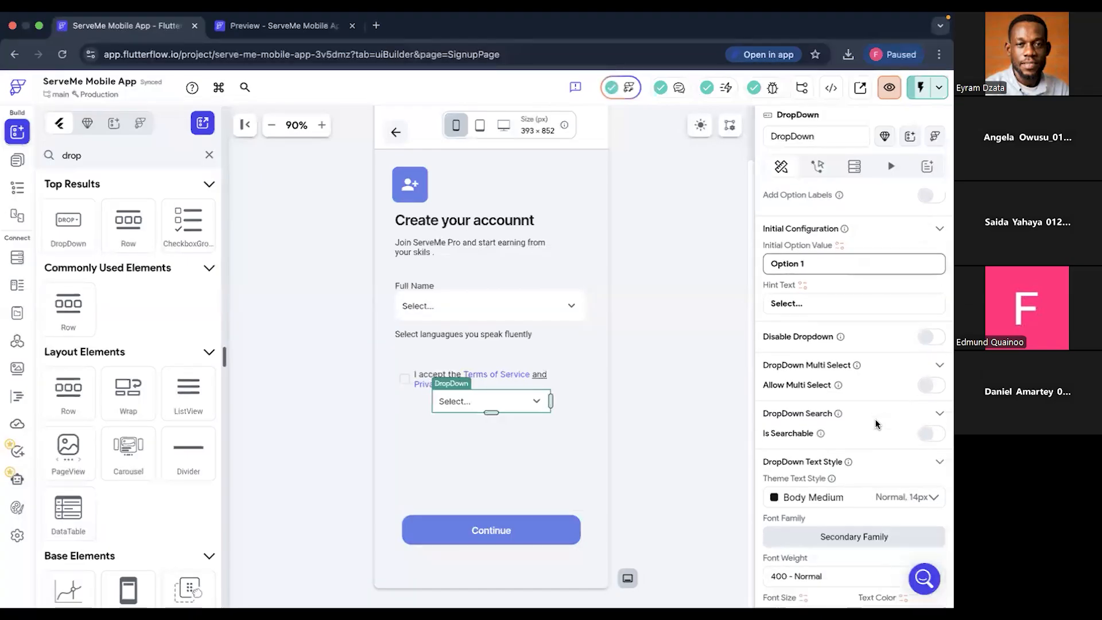
scroll(878, 425, "down", 2)
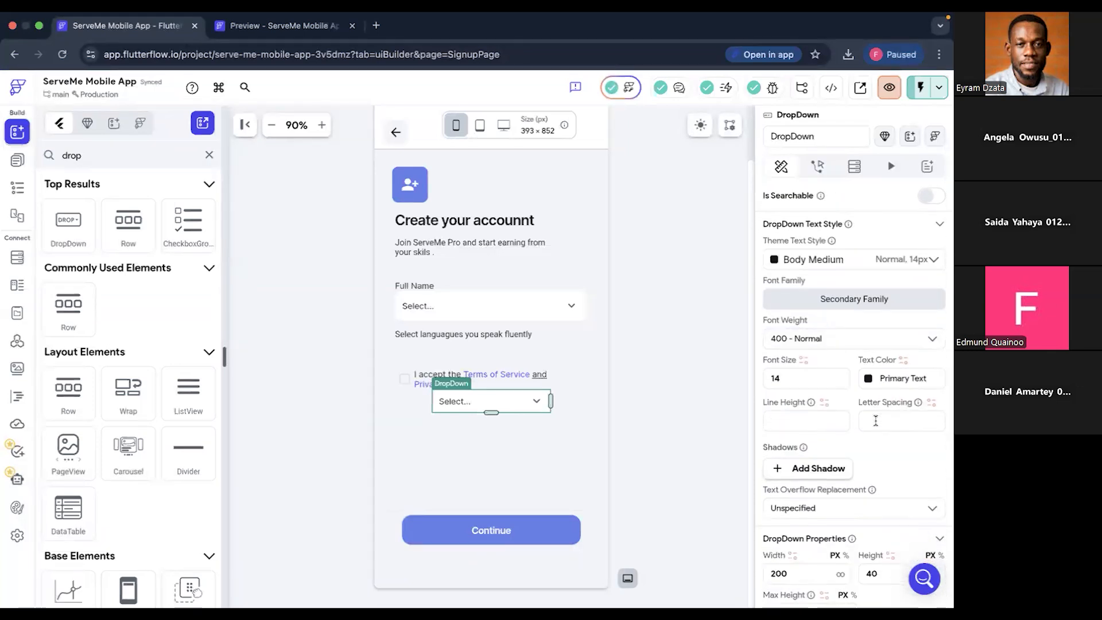
scroll(876, 421, "down", 4)
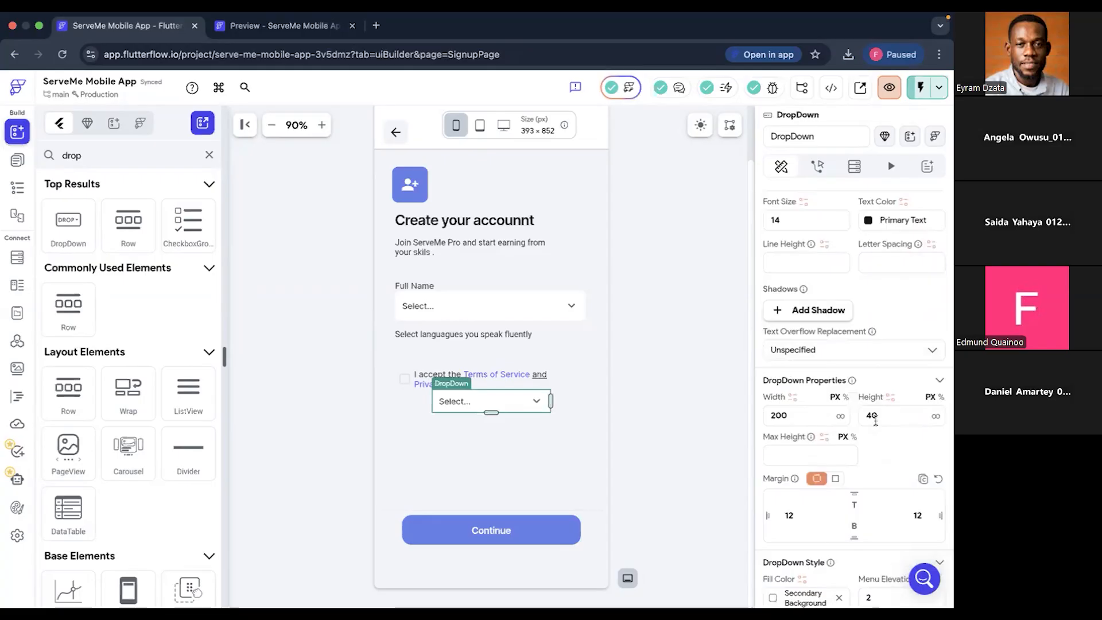
scroll(877, 421, "down", 4)
scroll(876, 421, "down", 2)
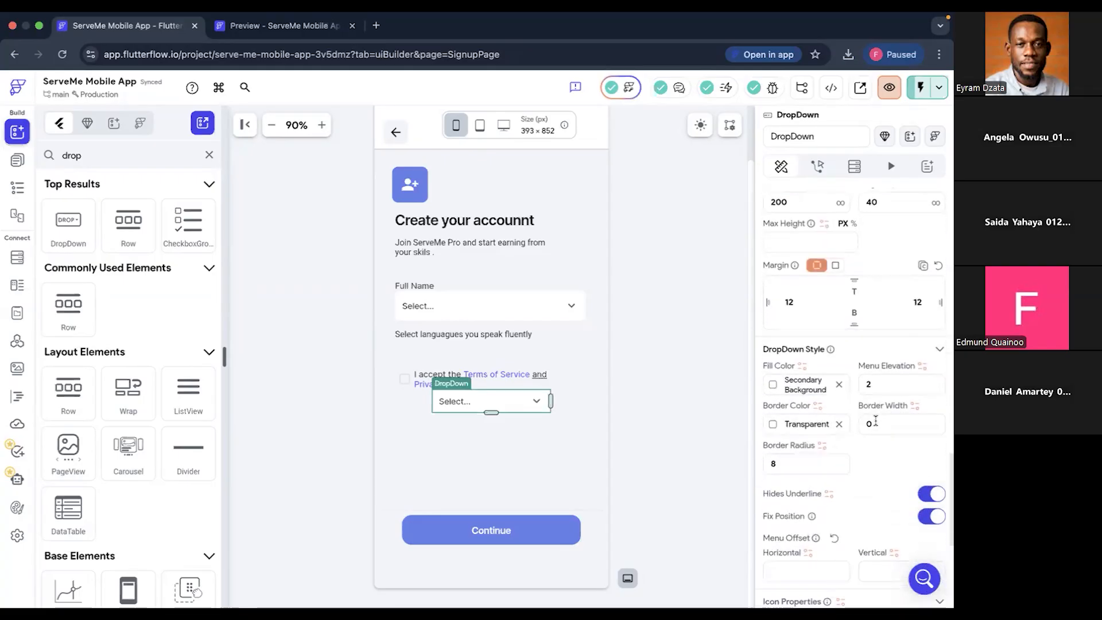
scroll(876, 421, "down", 3)
scroll(877, 423, "up", 20)
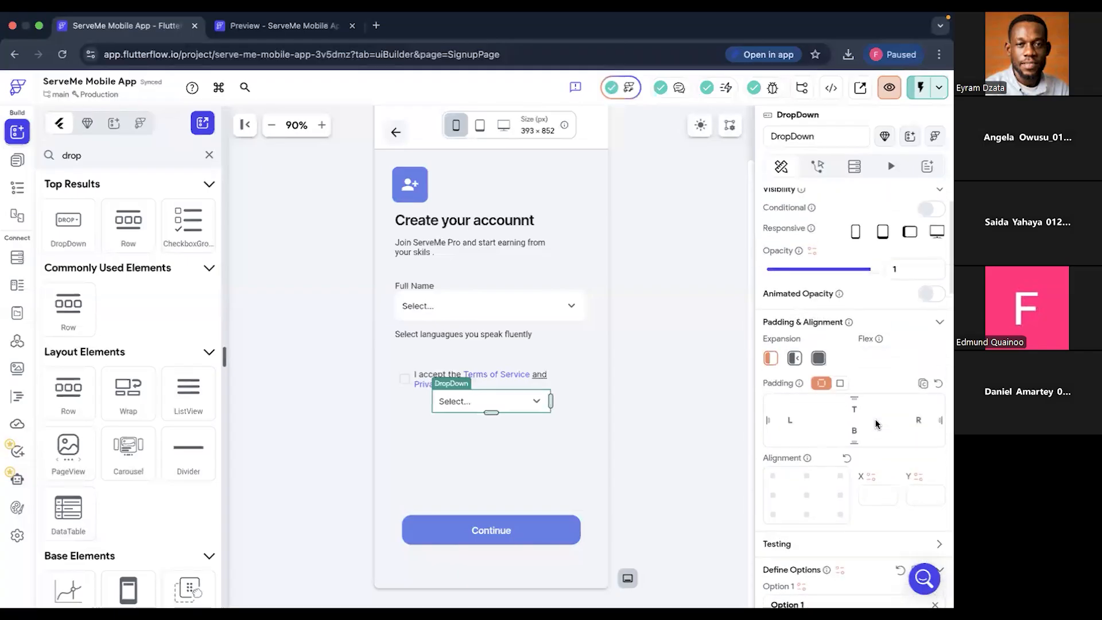
scroll(876, 424, "up", 1)
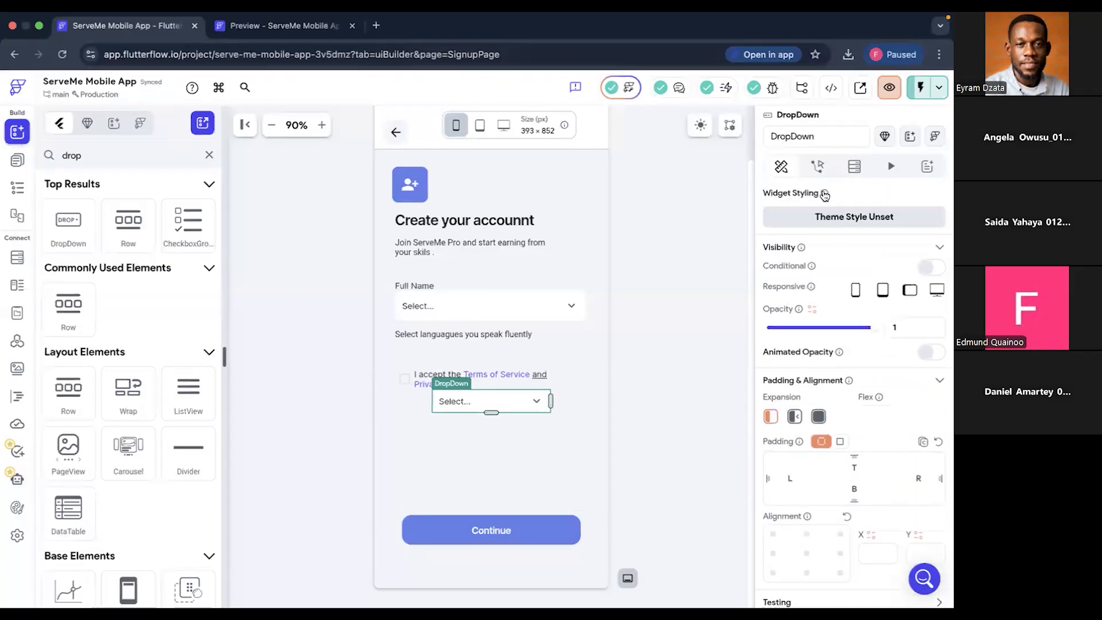
- Add an On Selected action to the new dropdown that shows an informational alert dialog
left_click(820, 170)
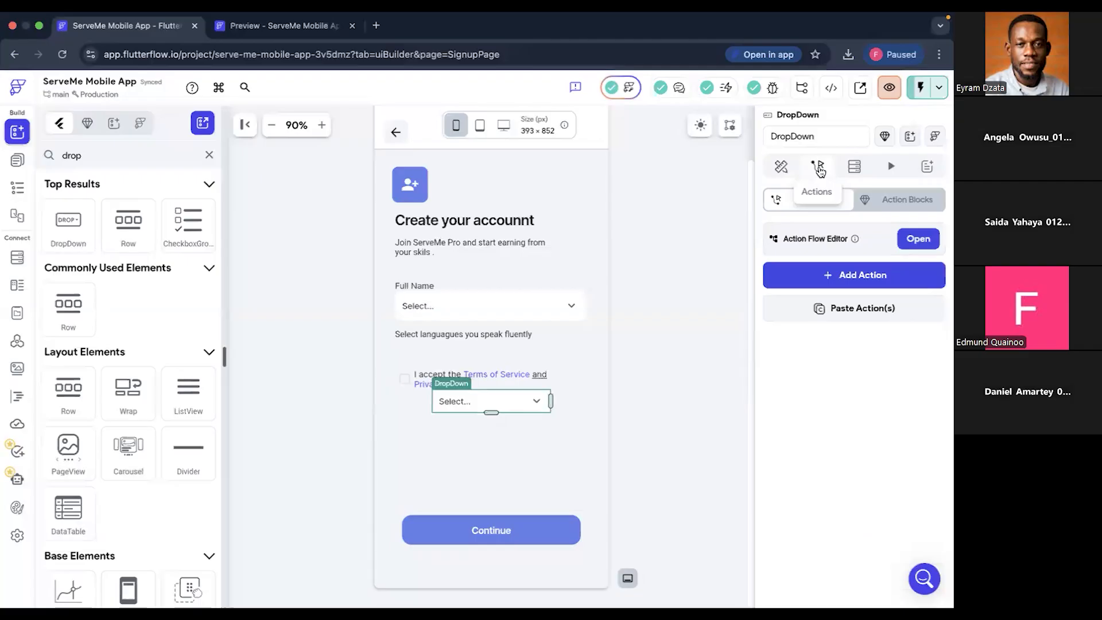
left_click(873, 275)
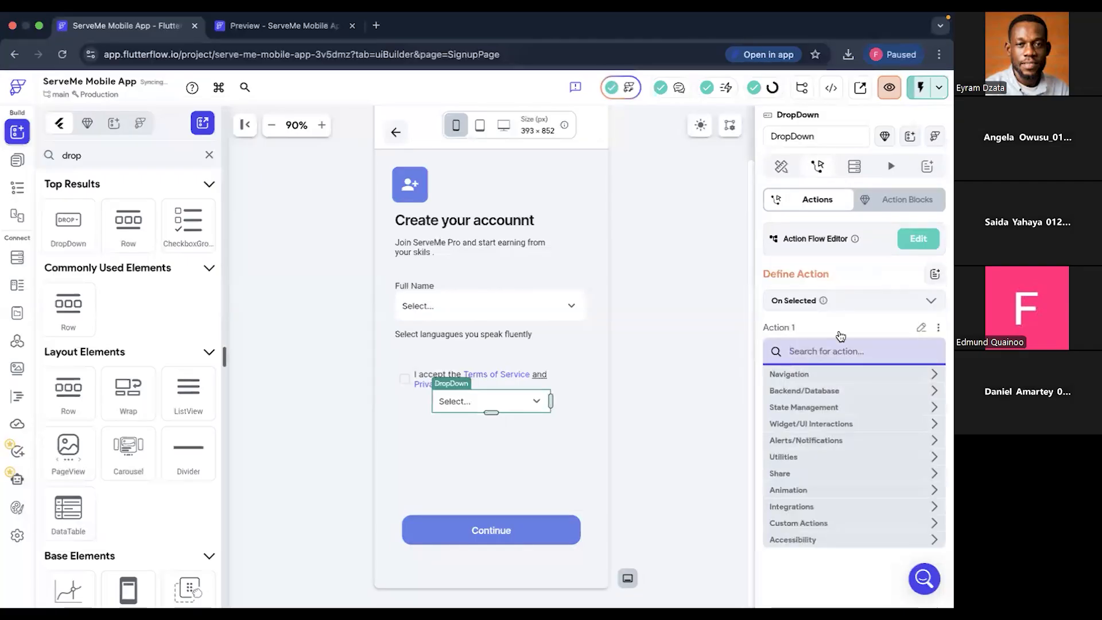
type("Alert")
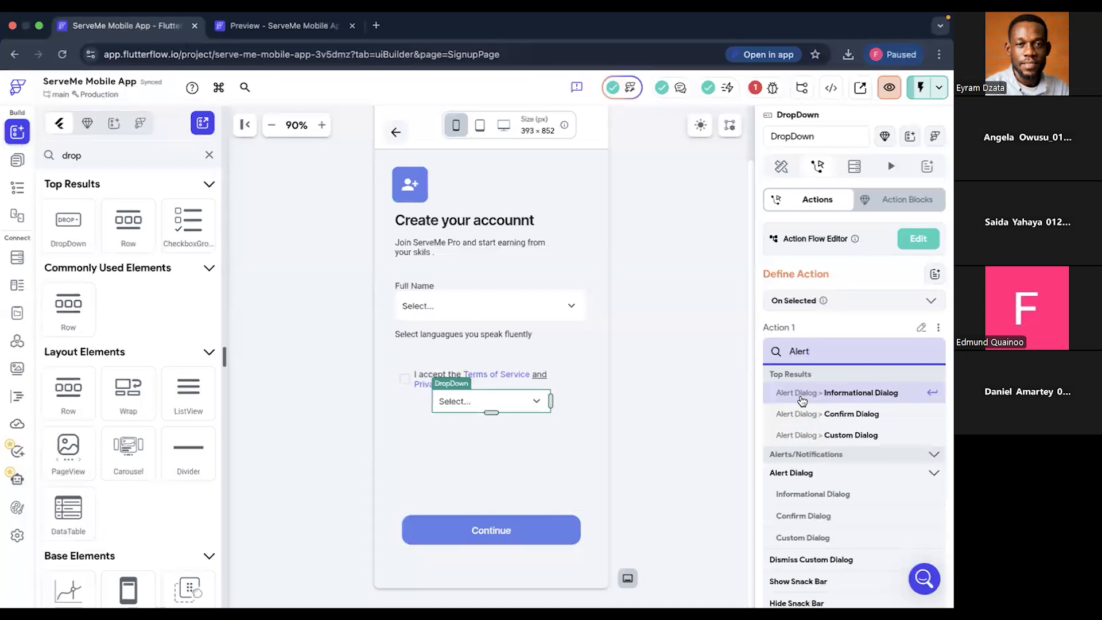
left_click(844, 395)
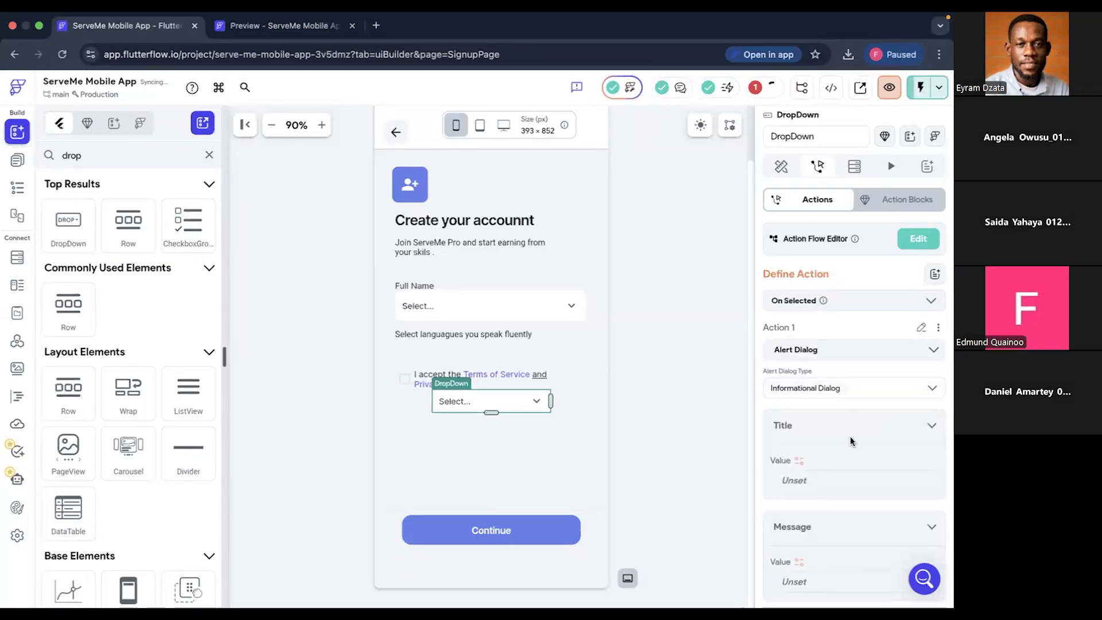
- Set the alert dialog's title to "Selected"
scroll(851, 439, "down", 1)
scroll(852, 442, "down", 1)
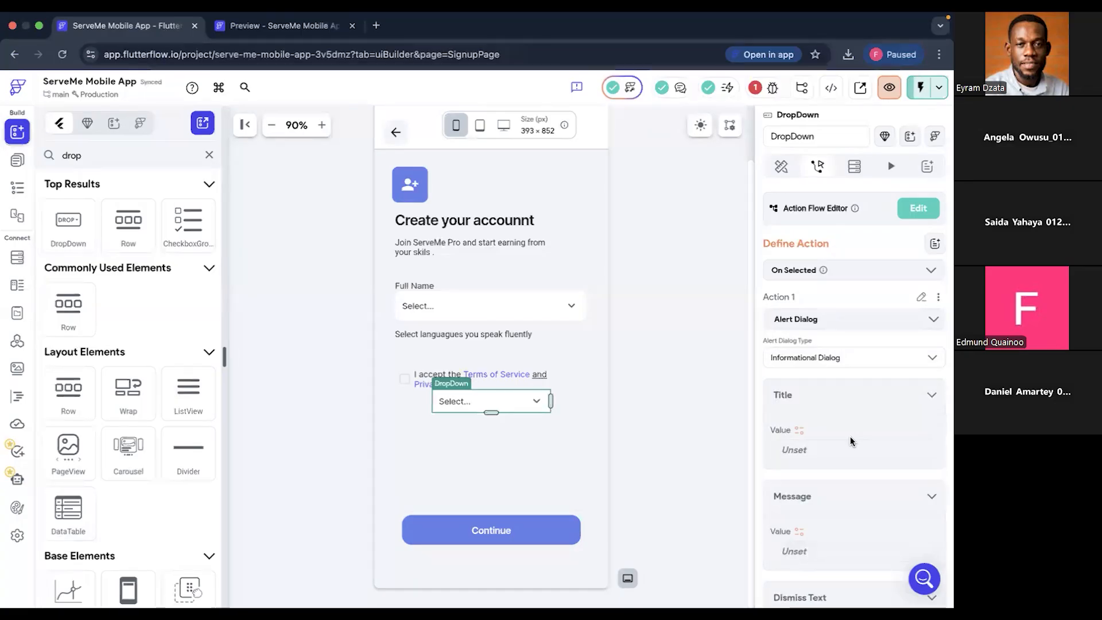
scroll(851, 436, "down", 3)
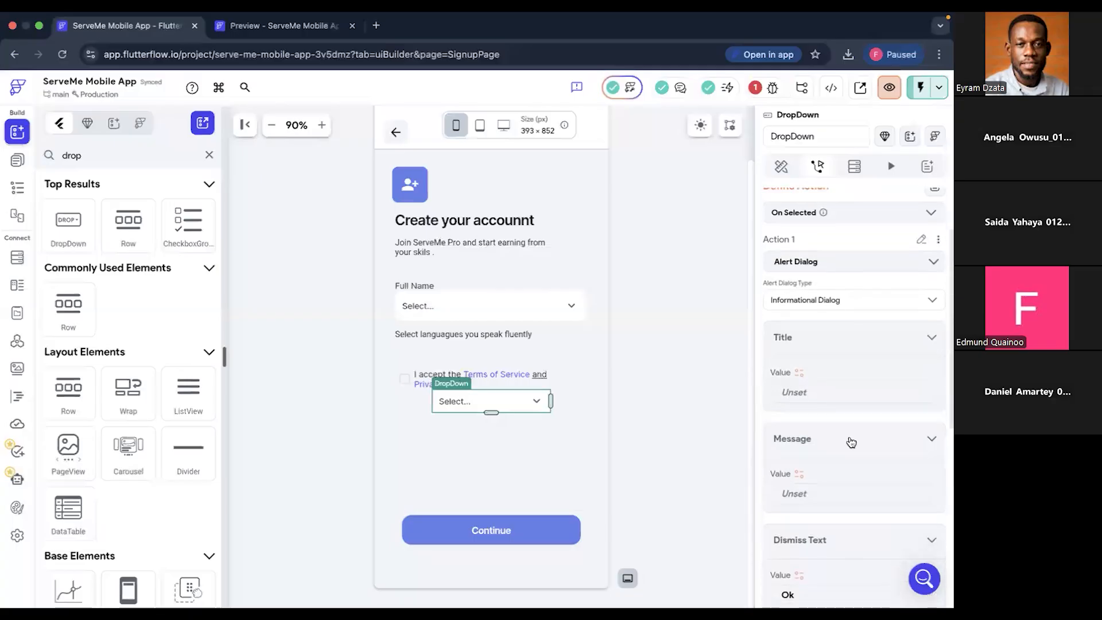
left_click(823, 389)
type("S")
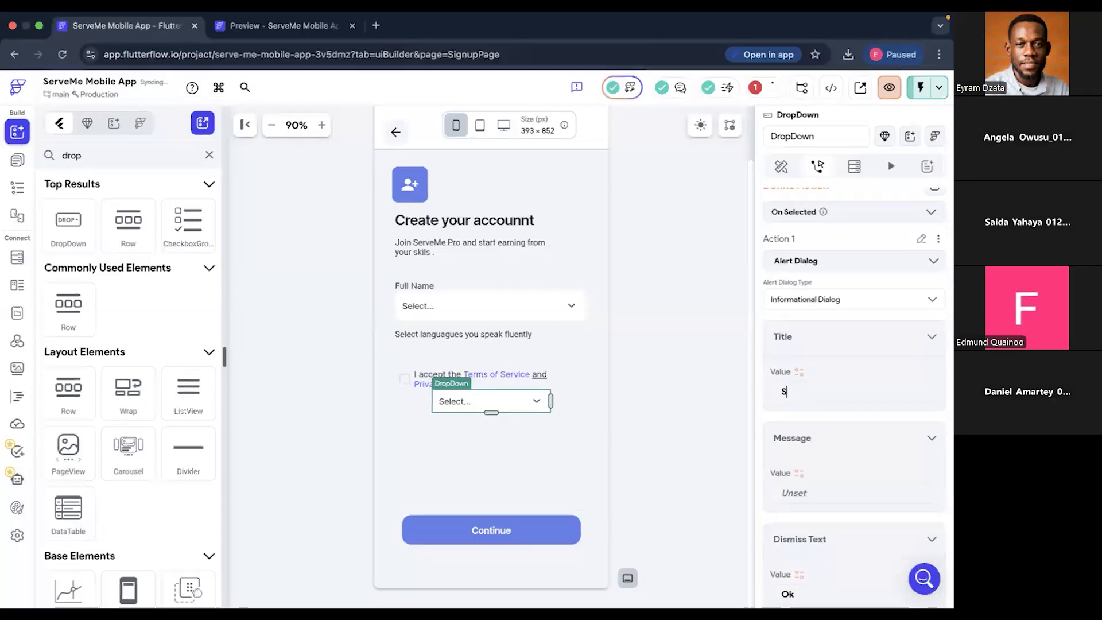
type("elected")
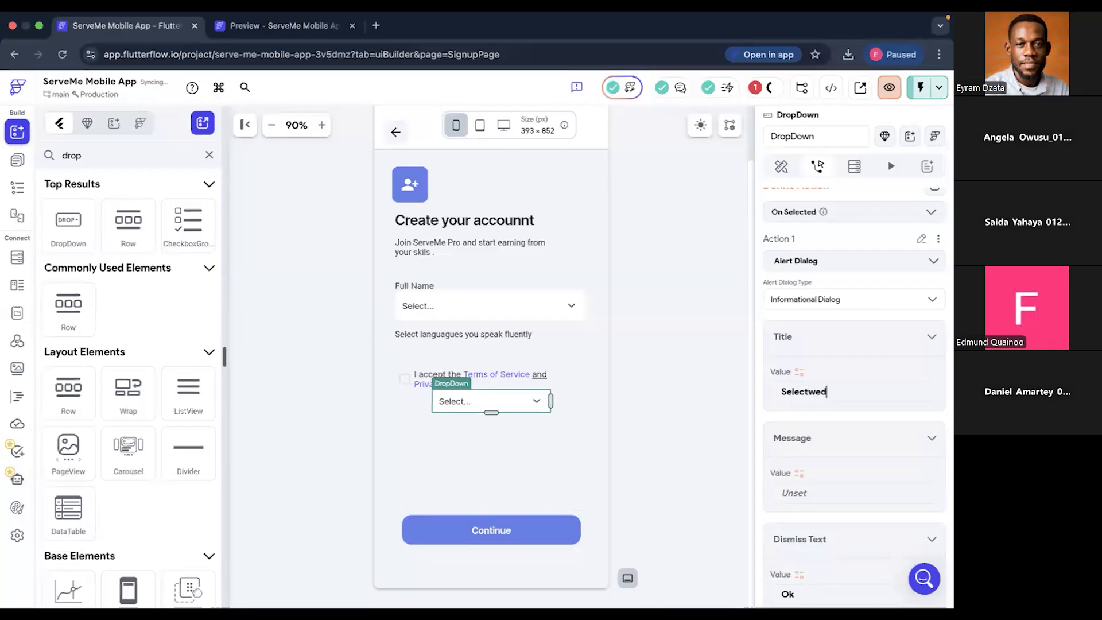
key("BackSpace")
key("BackSpace")
type("w")
key("BackSpace")
type("ed")
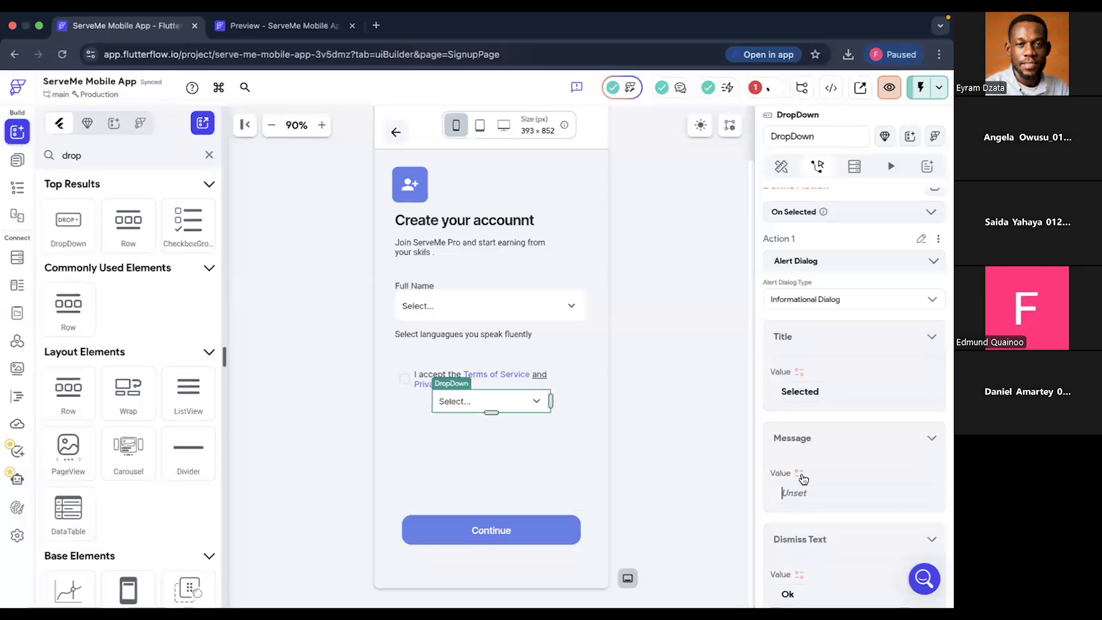
- Bind the alert dialog's message to the DropDown 2 widget state variable
left_click(799, 473)
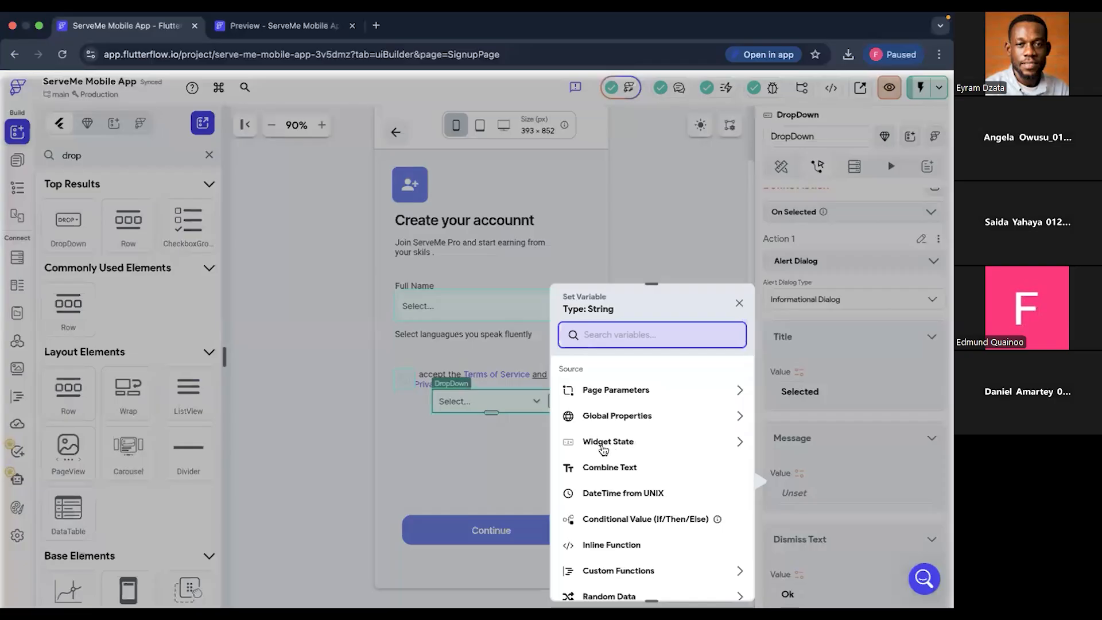
left_click(741, 448)
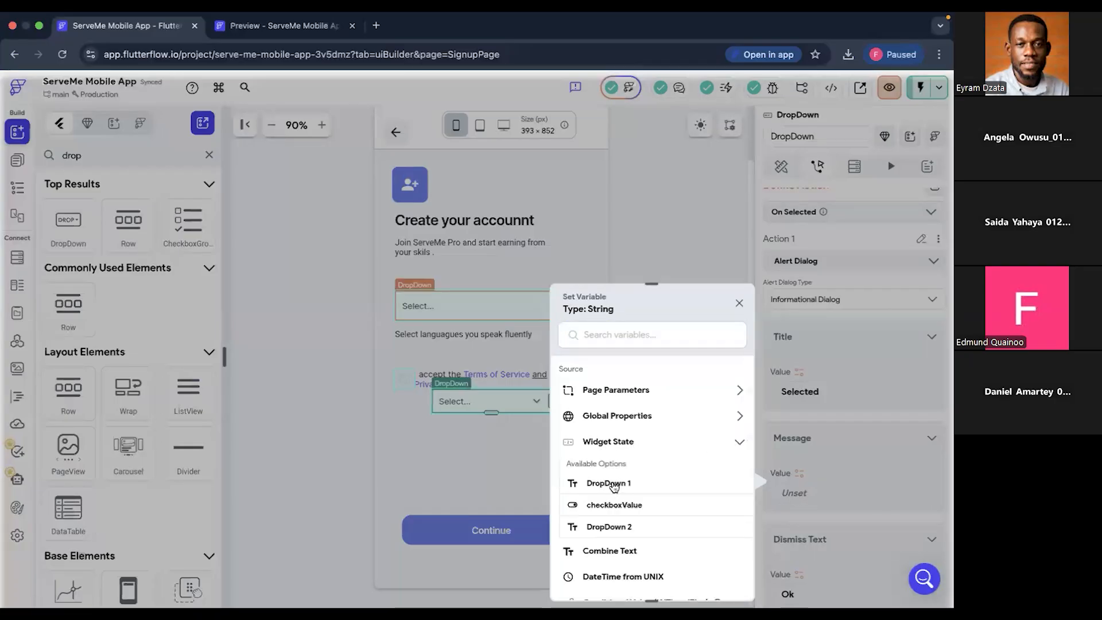
left_click(609, 526)
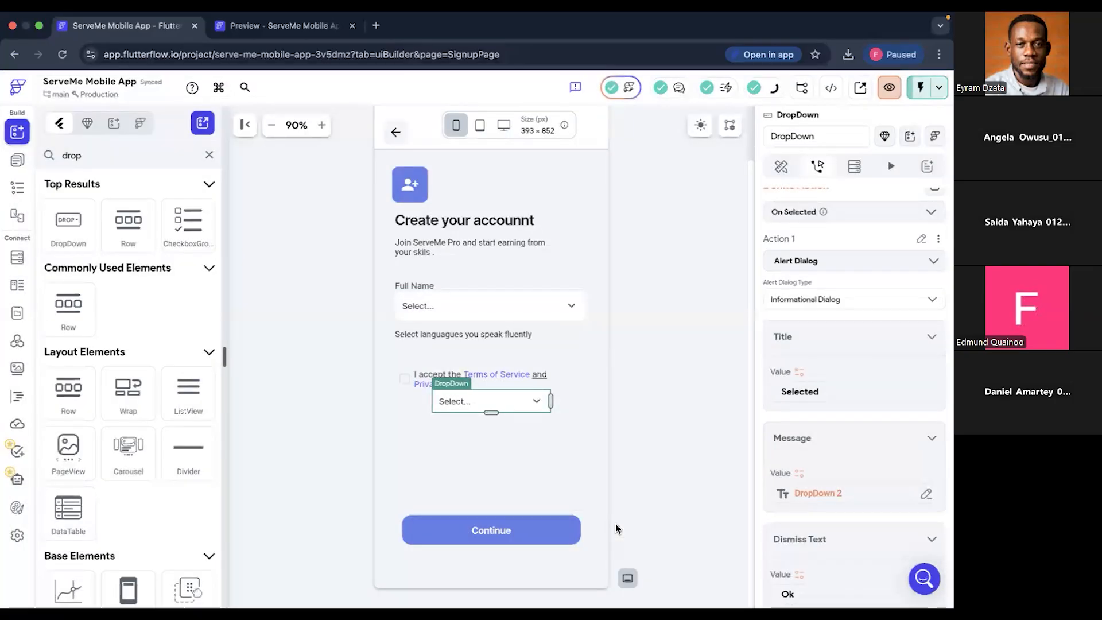
scroll(849, 466, "down", 2)
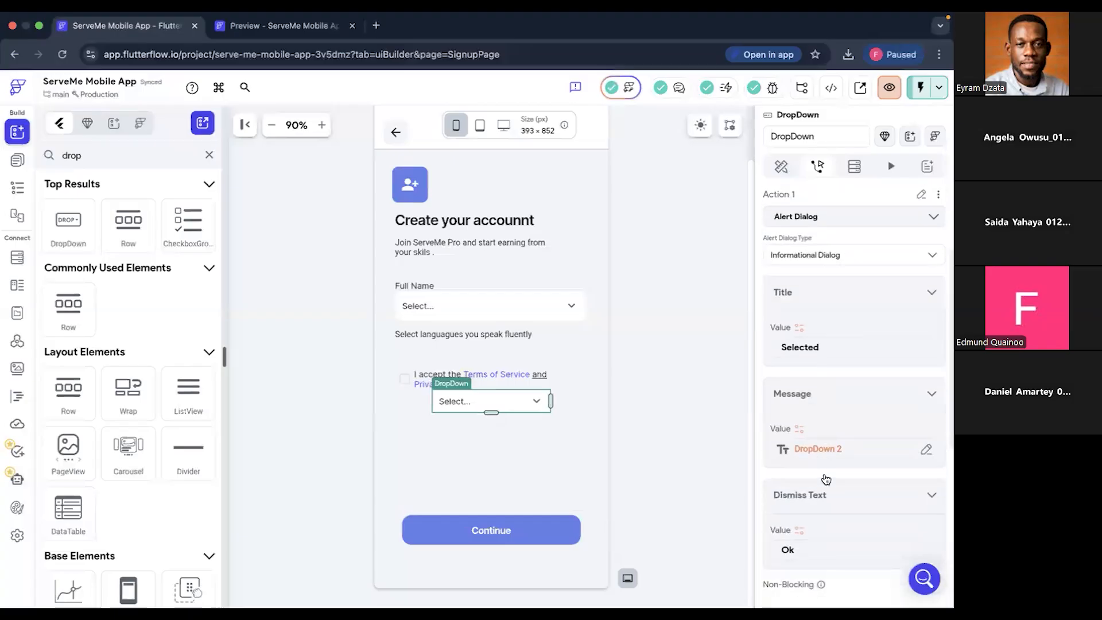
scroll(845, 453, "up", 5)
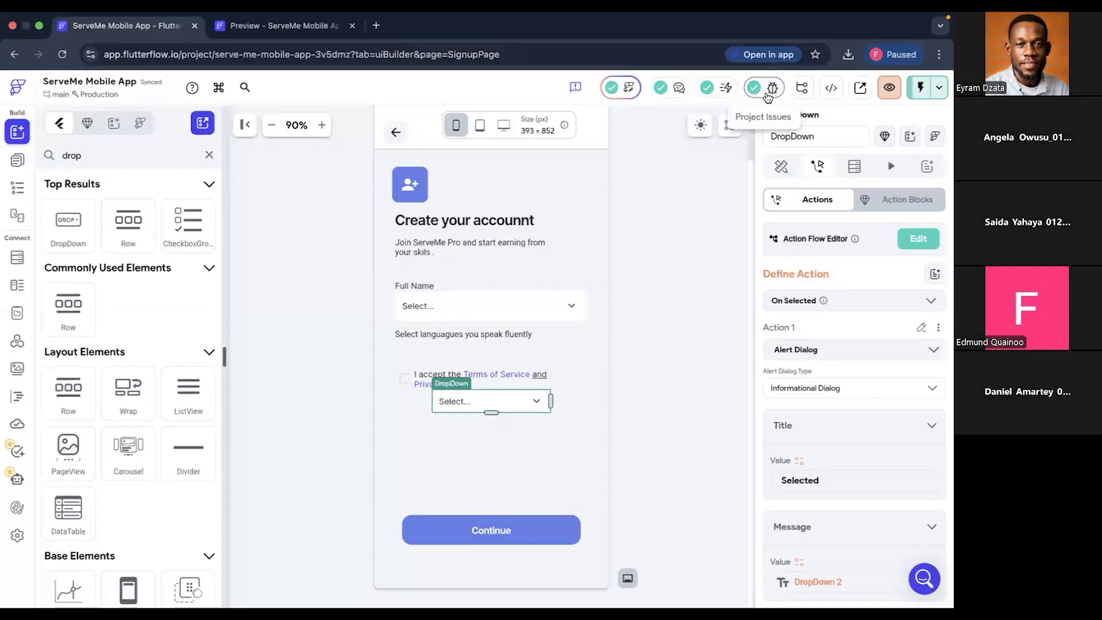
- Switch to the running Test Mode session of the ServeMe app and reload it with the latest changes
left_click(286, 32)
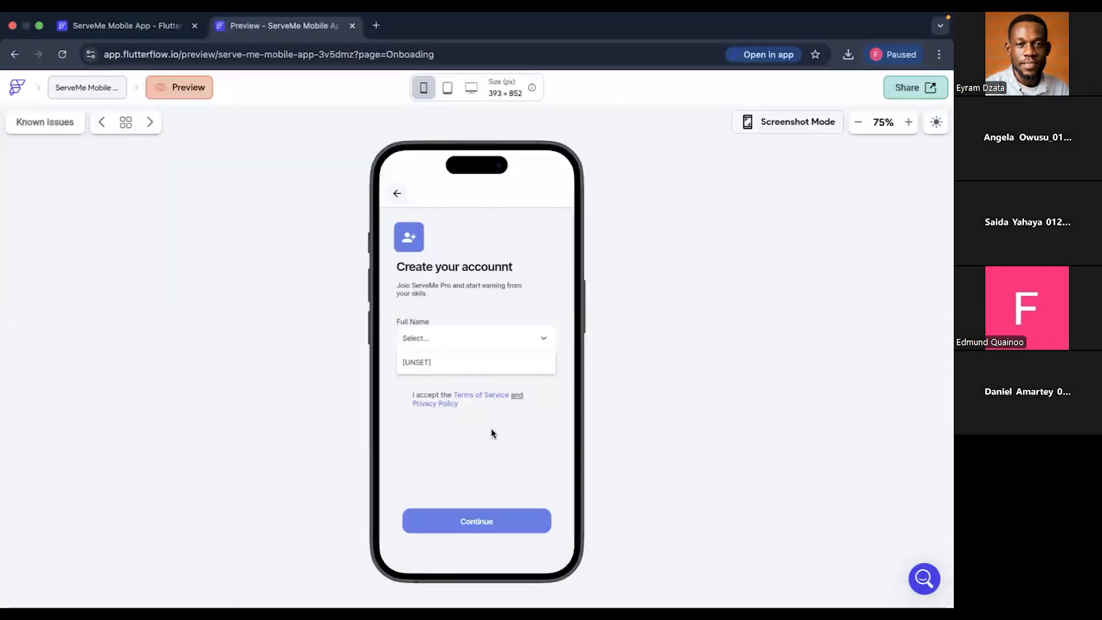
key("ctrl+Left")
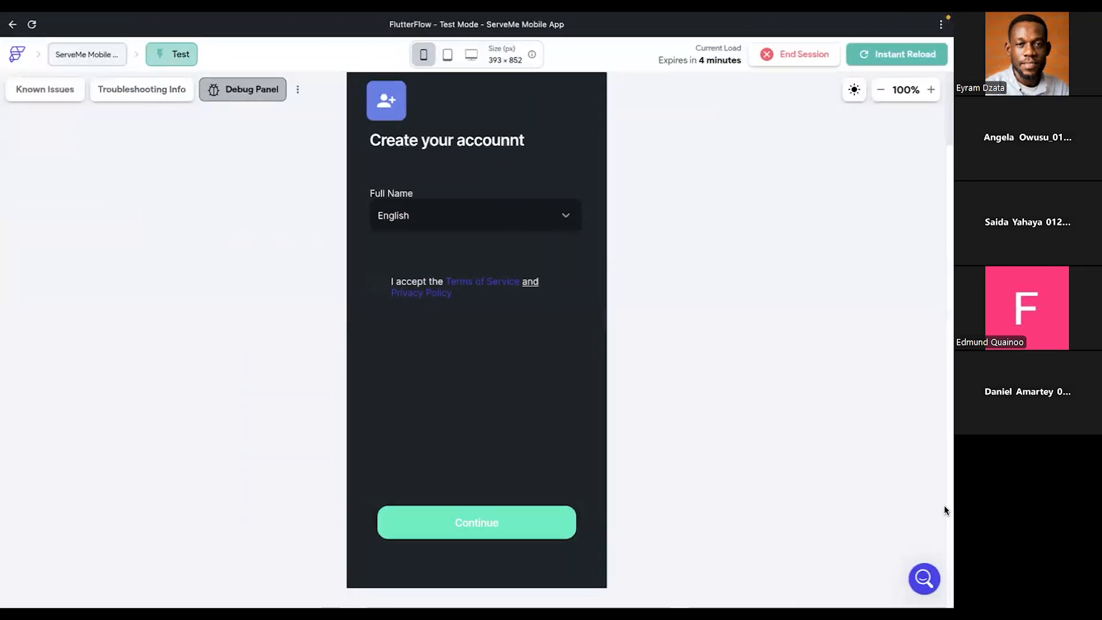
key("super+w")
left_click(910, 58)
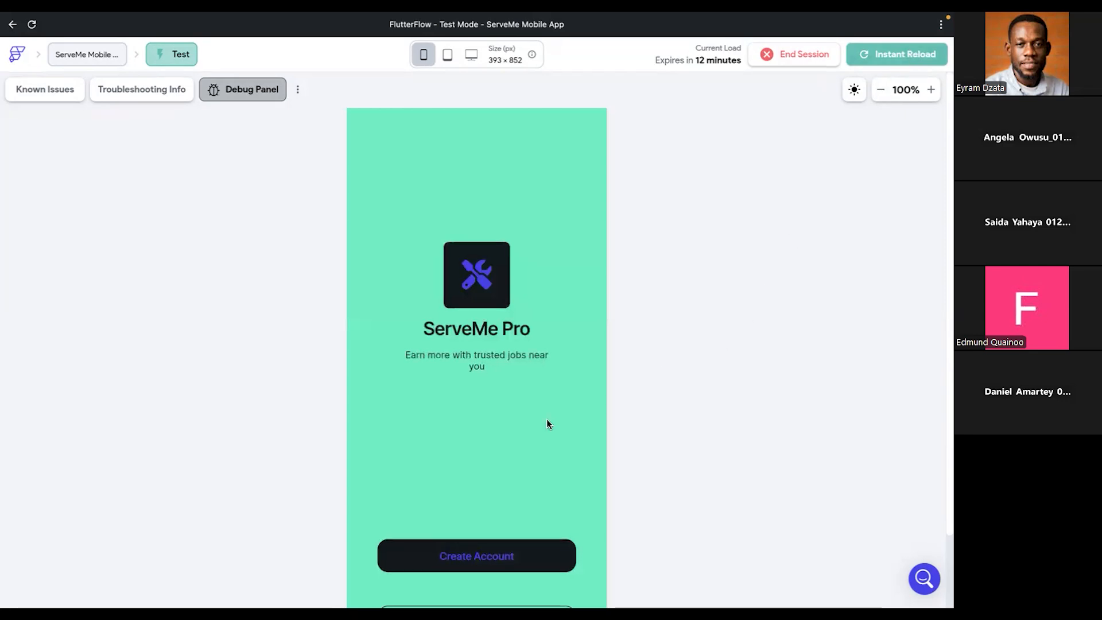
- Go to the account creation page in the test app and view the options of the dropdown below the terms text
left_click(469, 565)
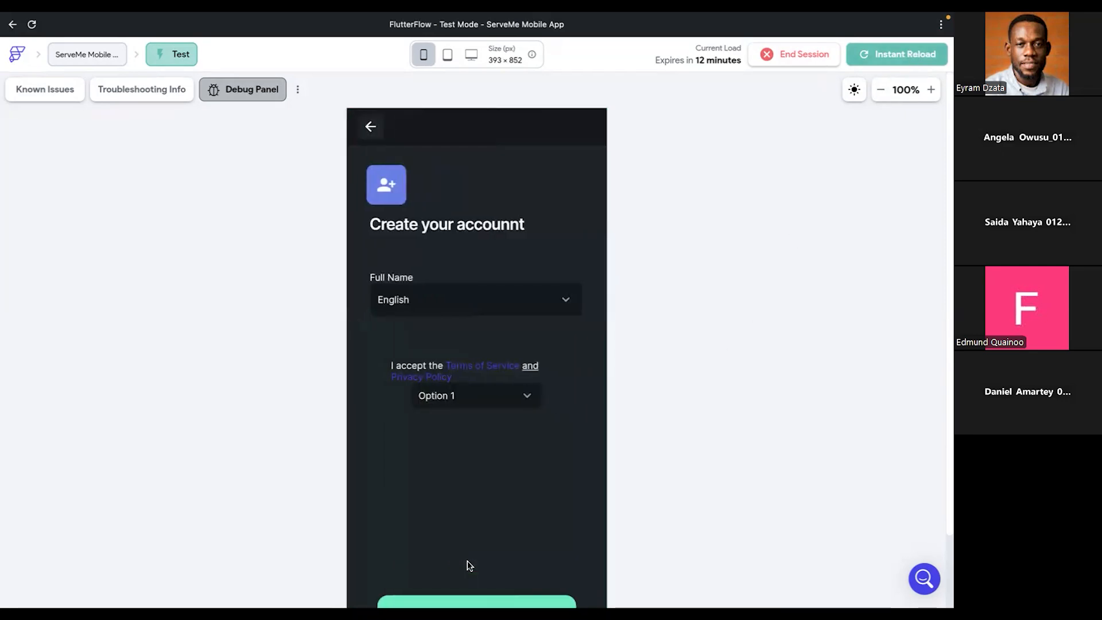
left_click(516, 398)
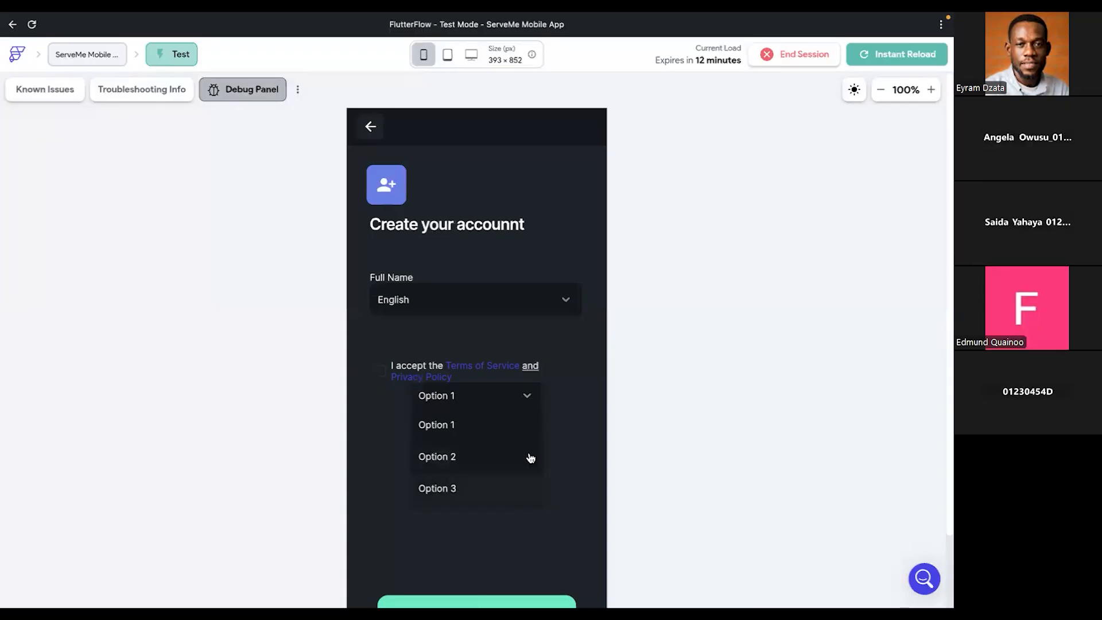
mouse_move(539, 17)
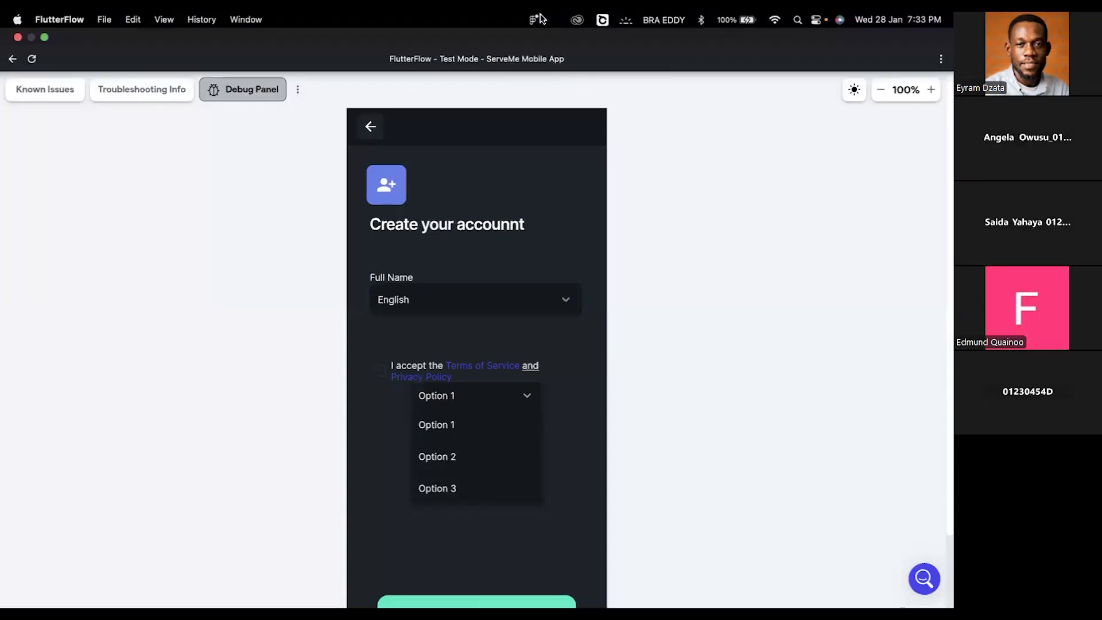
left_click(550, 542)
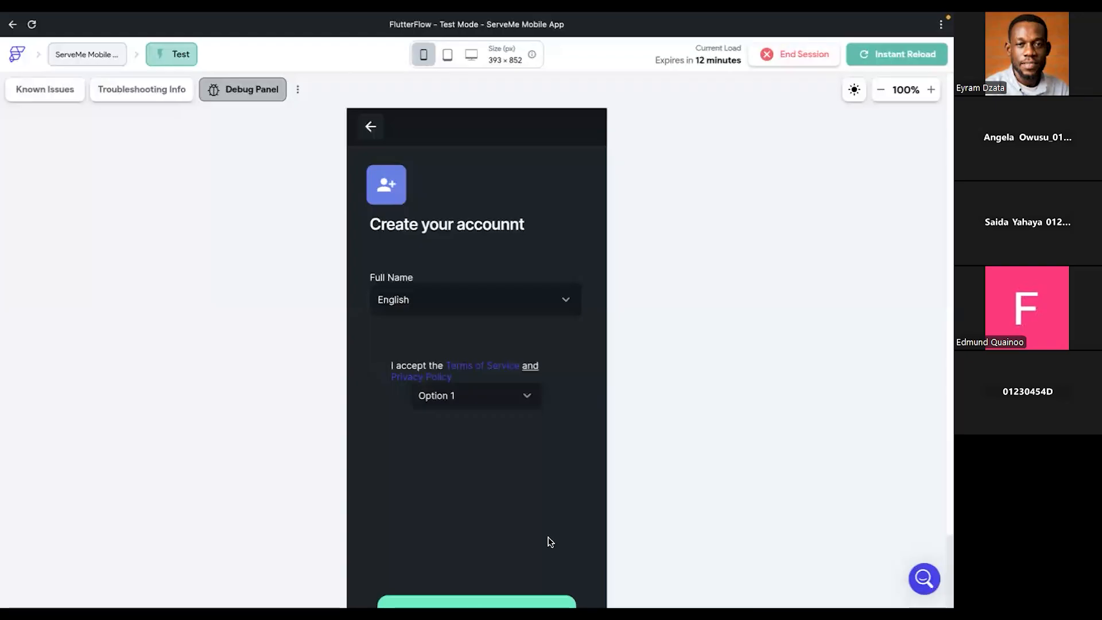
- Test the language dropdown under Full Name by choosing "Ga", and dismiss the resulting alert dialog
left_click(442, 304)
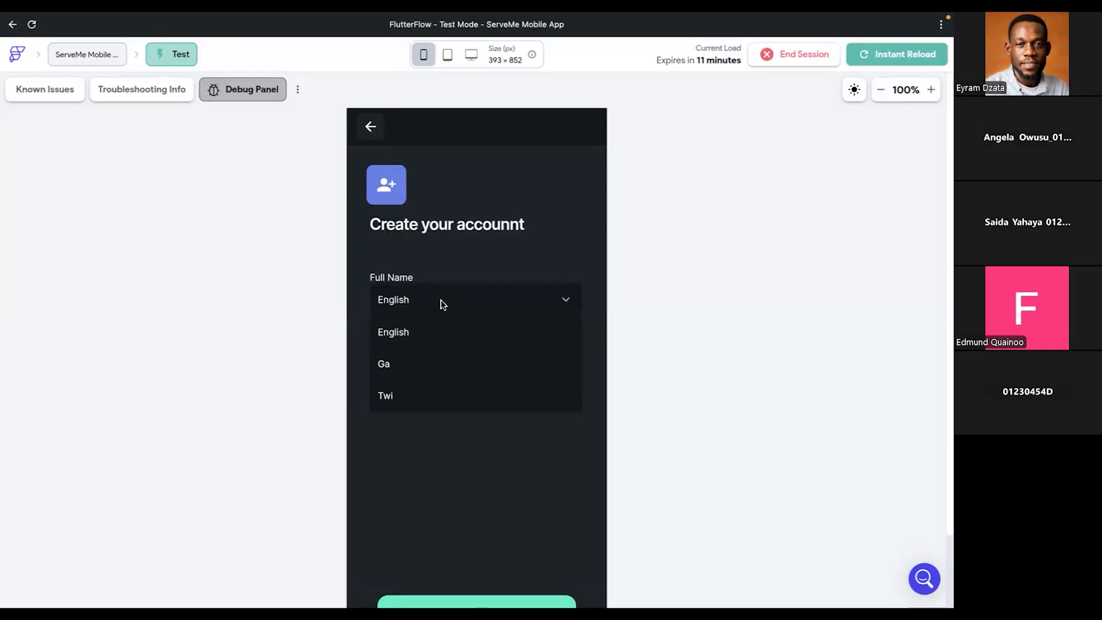
left_click(499, 271)
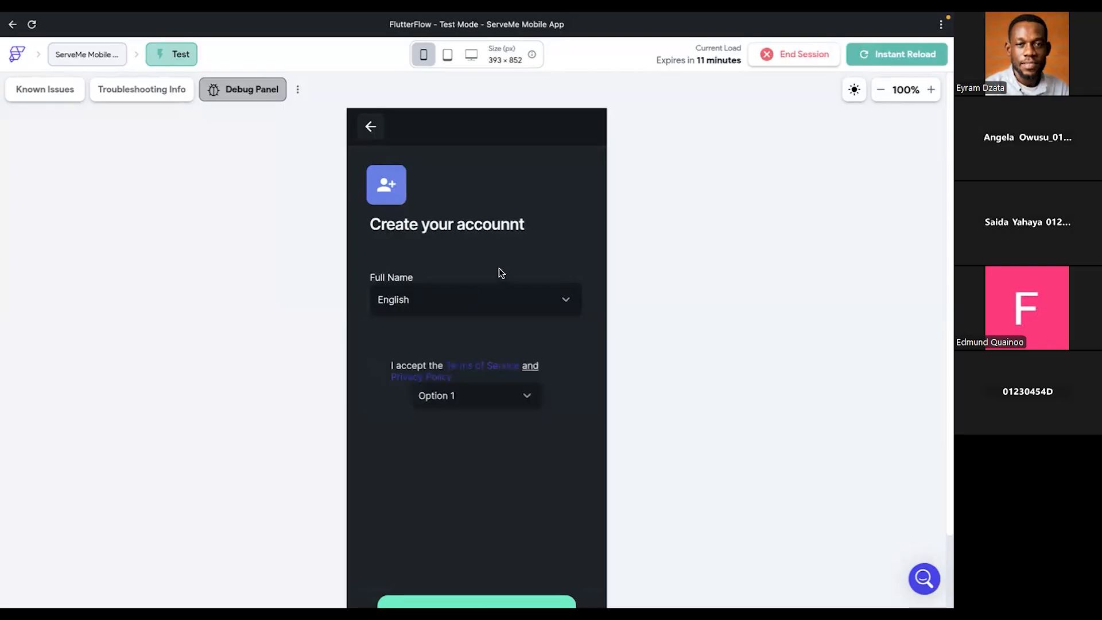
left_click(462, 301)
left_click(409, 364)
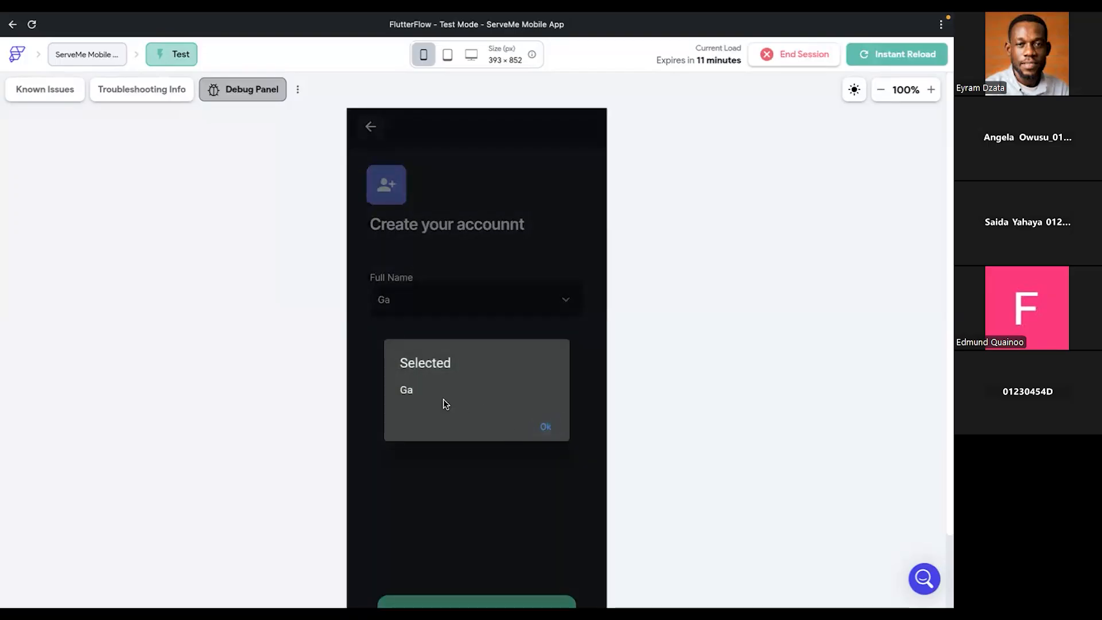
left_click(549, 434)
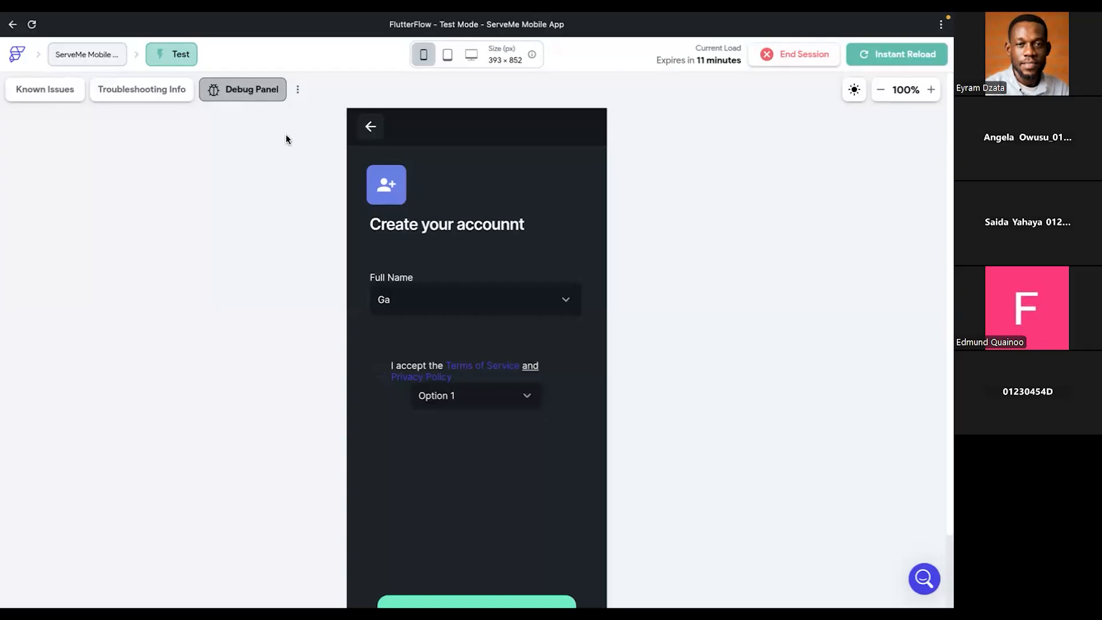
- Return to the project editor and select the SignupPage scaffold
key("ctrl+Left")
key("ctrl+Right")
key("ctrl+Right")
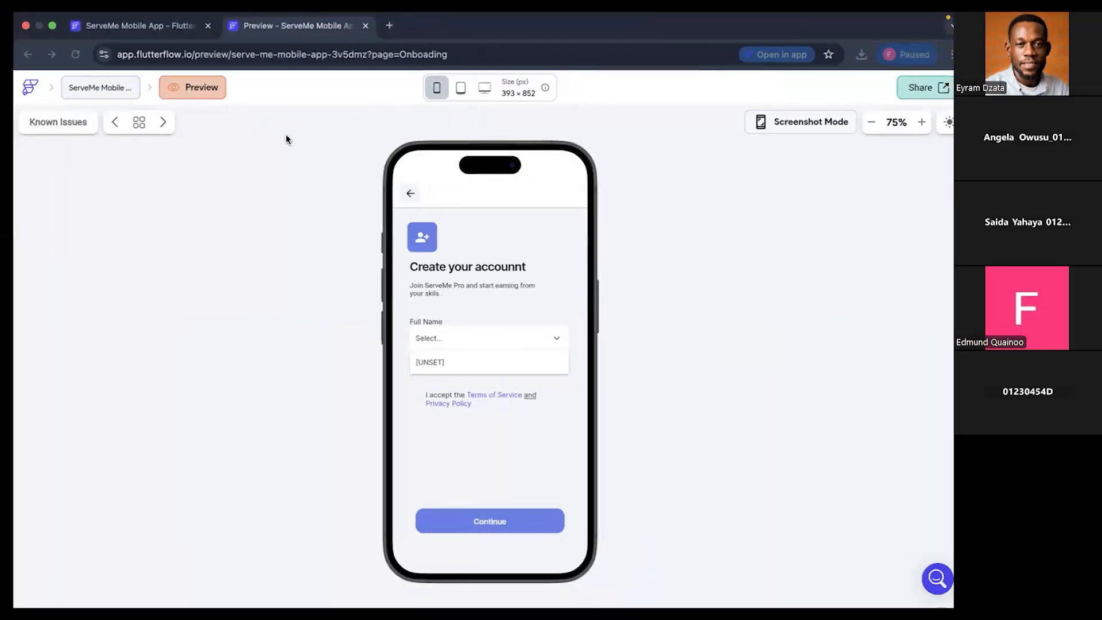
left_click(137, 25)
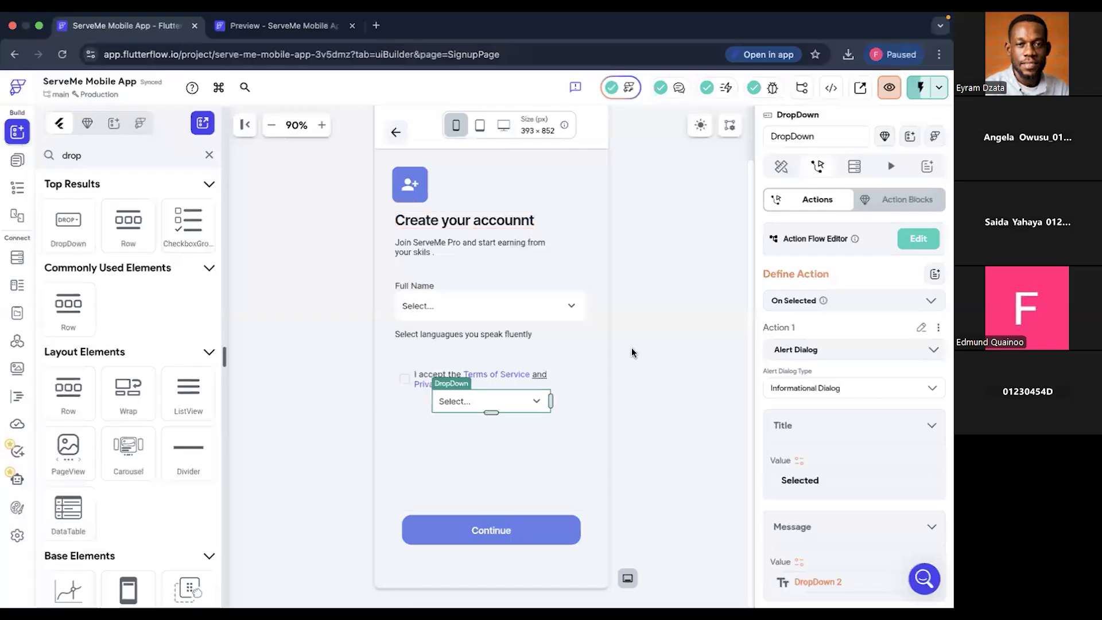
left_click(372, 128)
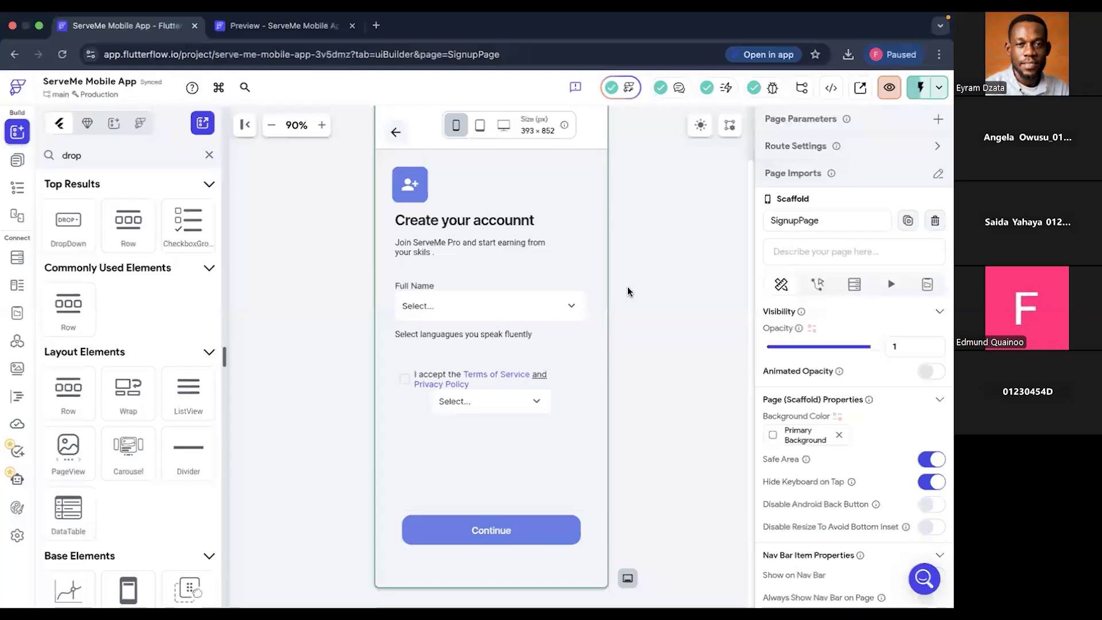
- View the options of the dropdown below the terms text in the test app, and review that dropdown's alert dialog action in the project editor
key("ctrl+Left")
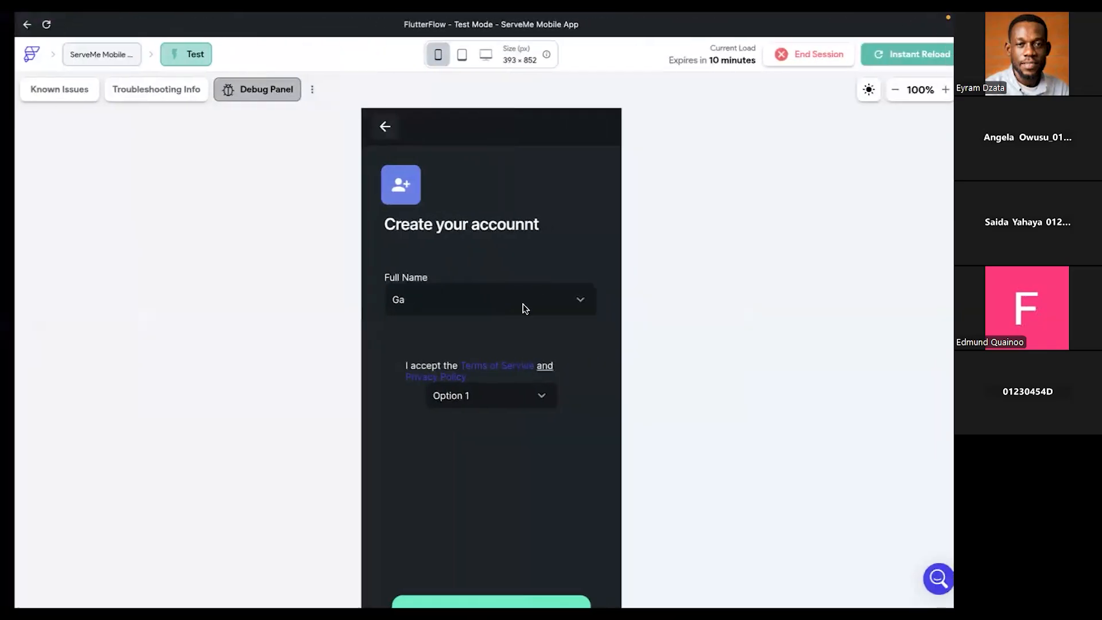
left_click(503, 396)
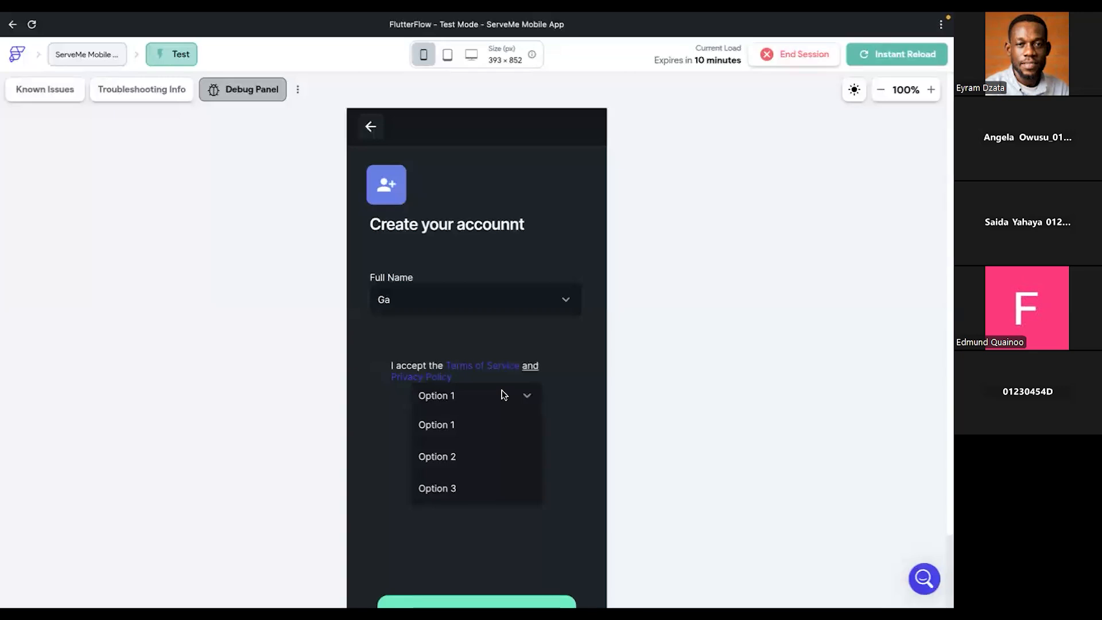
key("ctrl+Right")
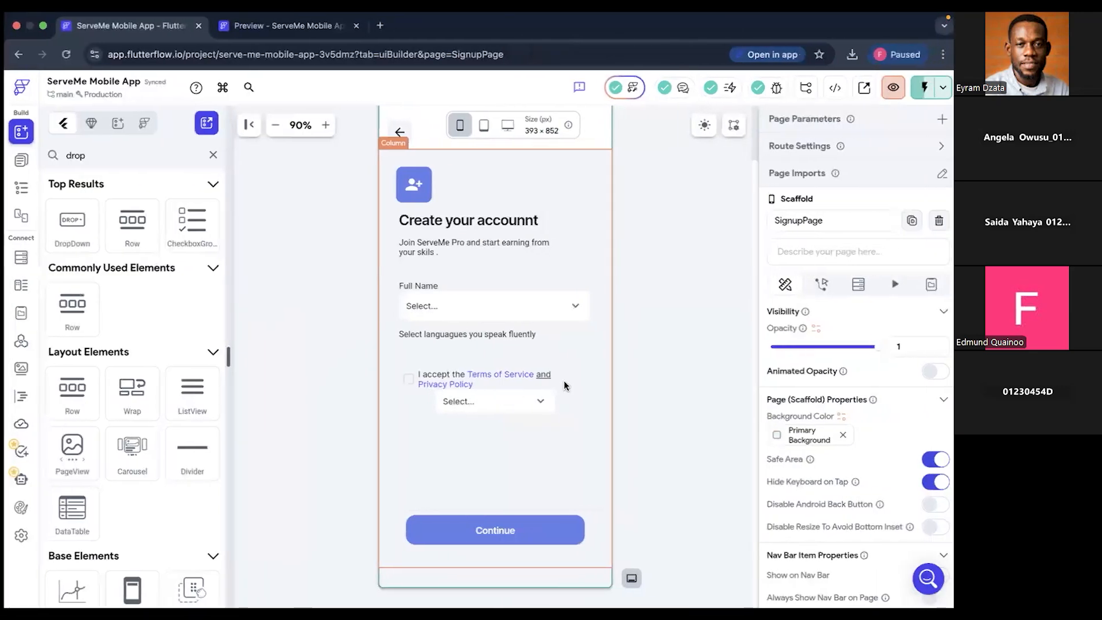
left_click(532, 411)
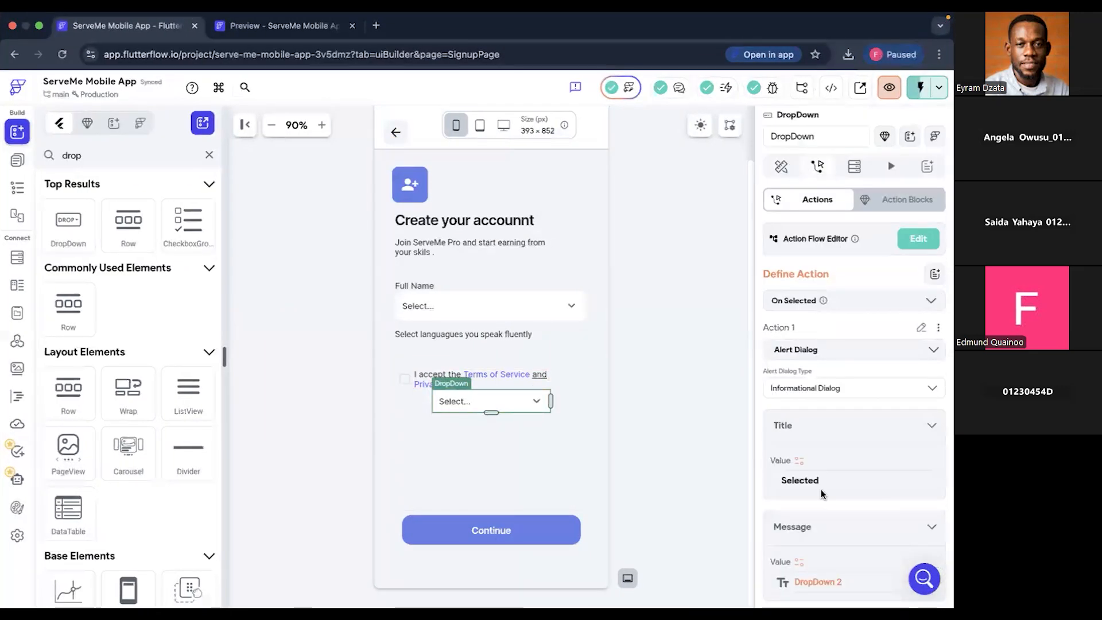
scroll(862, 521, "down", 3)
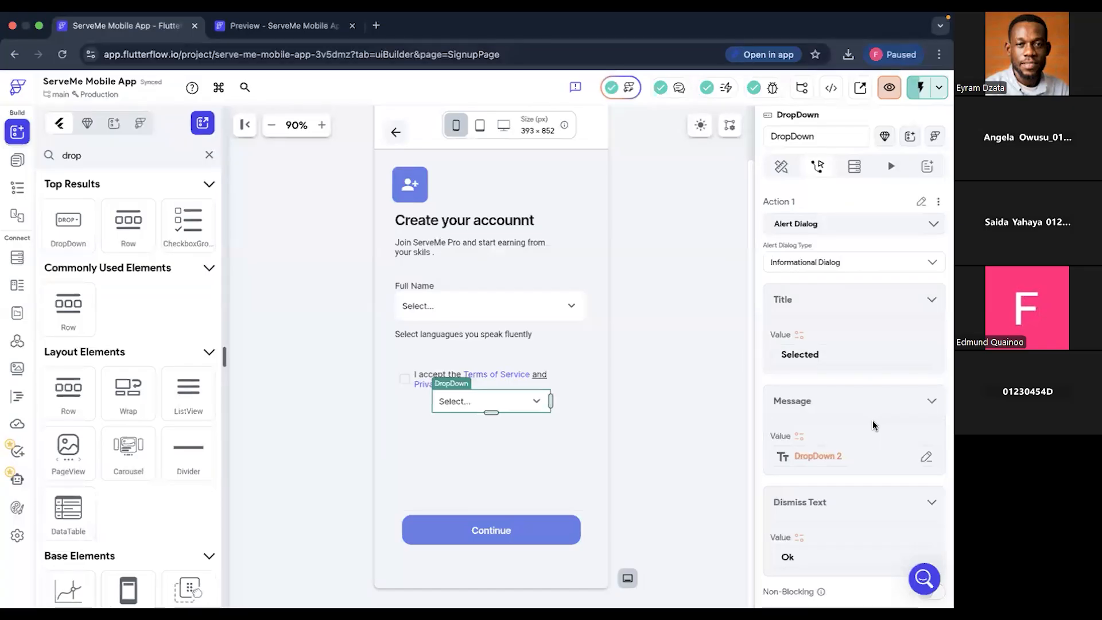
- In the test app, reselect "Option 1" in the dropdown below the terms text and "Ga" in the language dropdown
key("ctrl+Left")
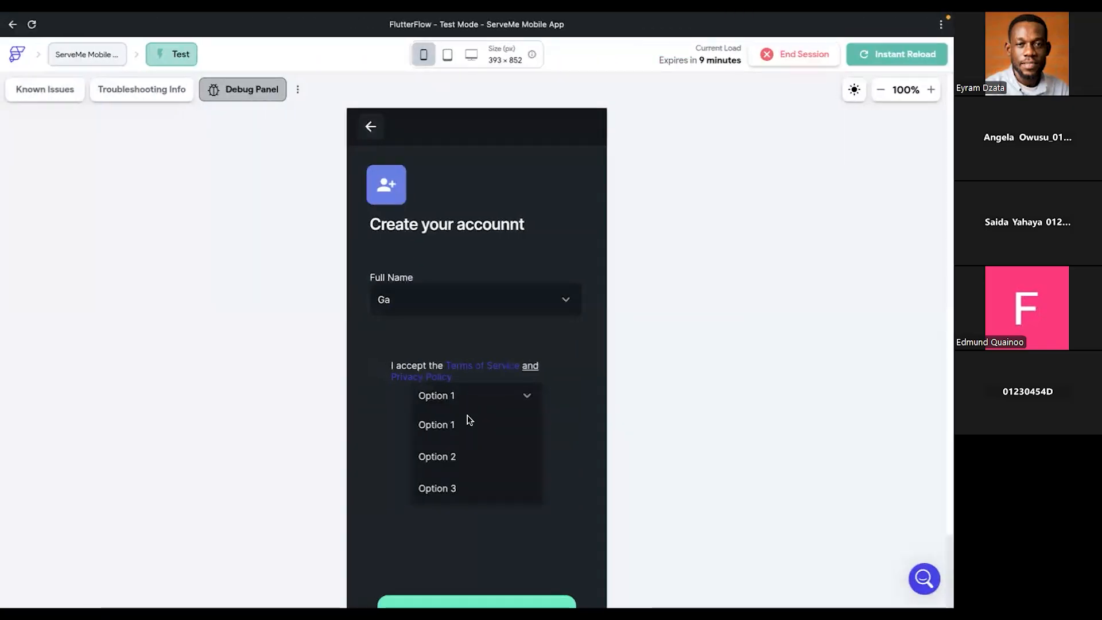
left_click(467, 425)
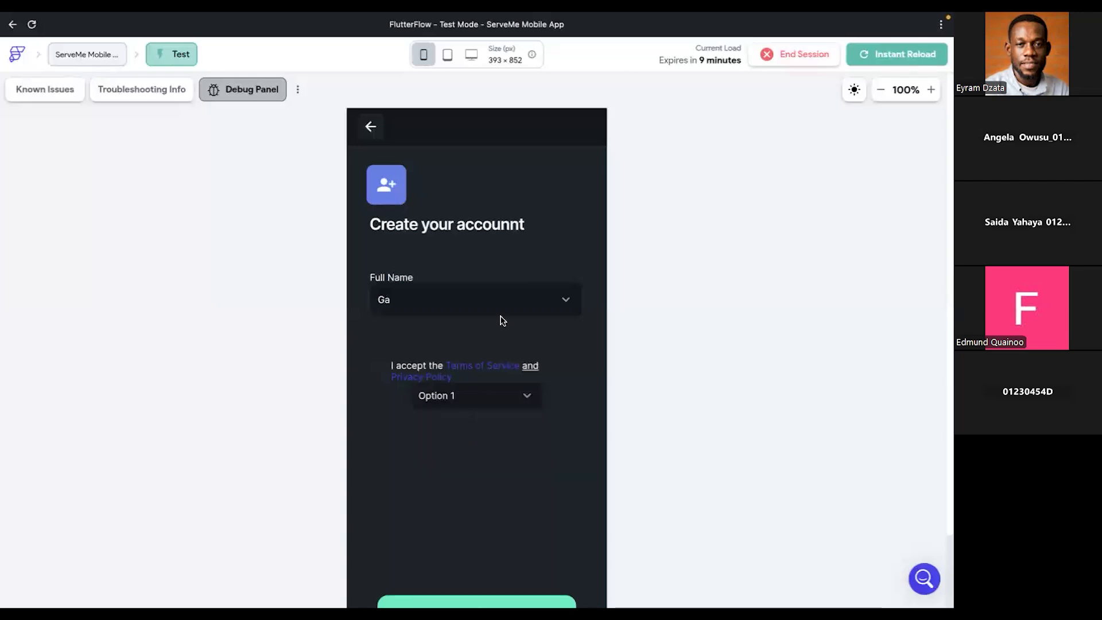
left_click(481, 307)
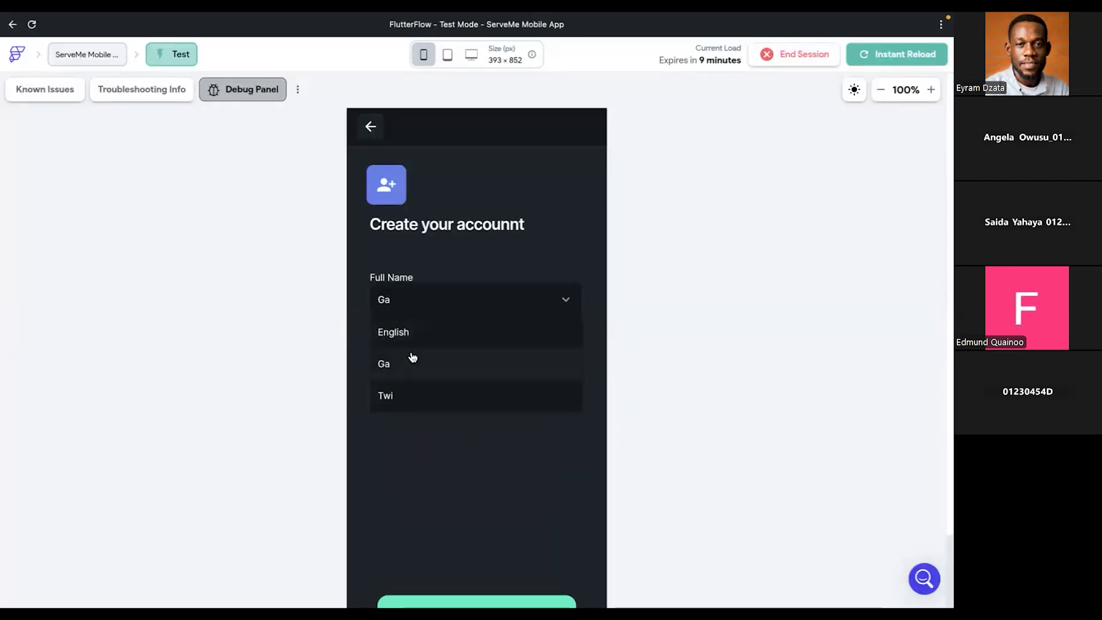
left_click(412, 357)
- Choose "Twi" in the test app's language dropdown, compare the alert with the message value in the editor, and dismiss it
left_click(480, 298)
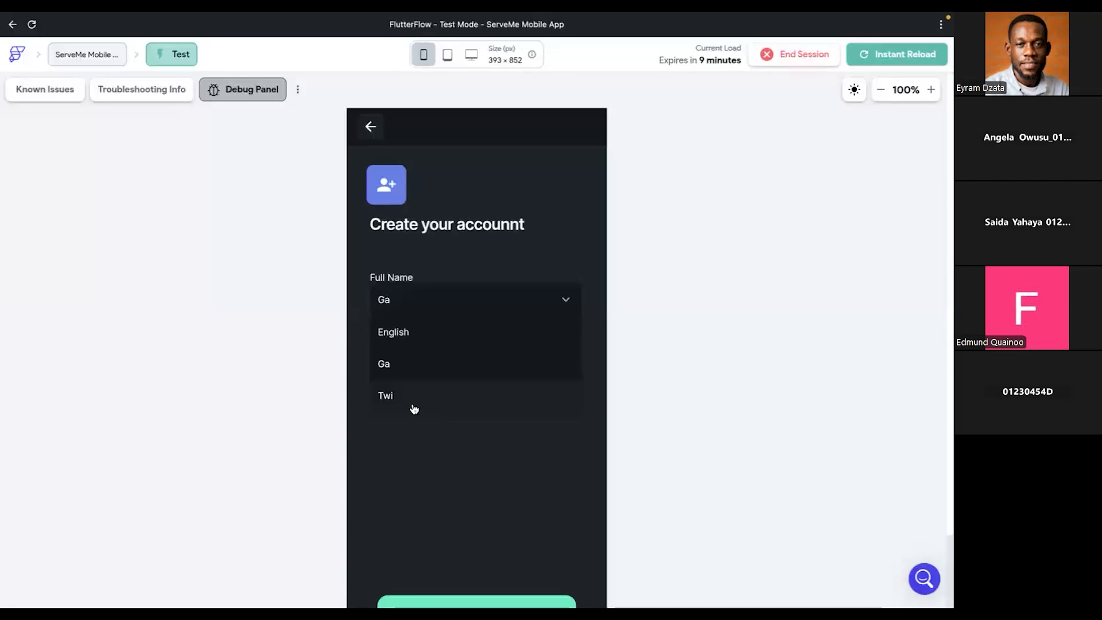
left_click(412, 401)
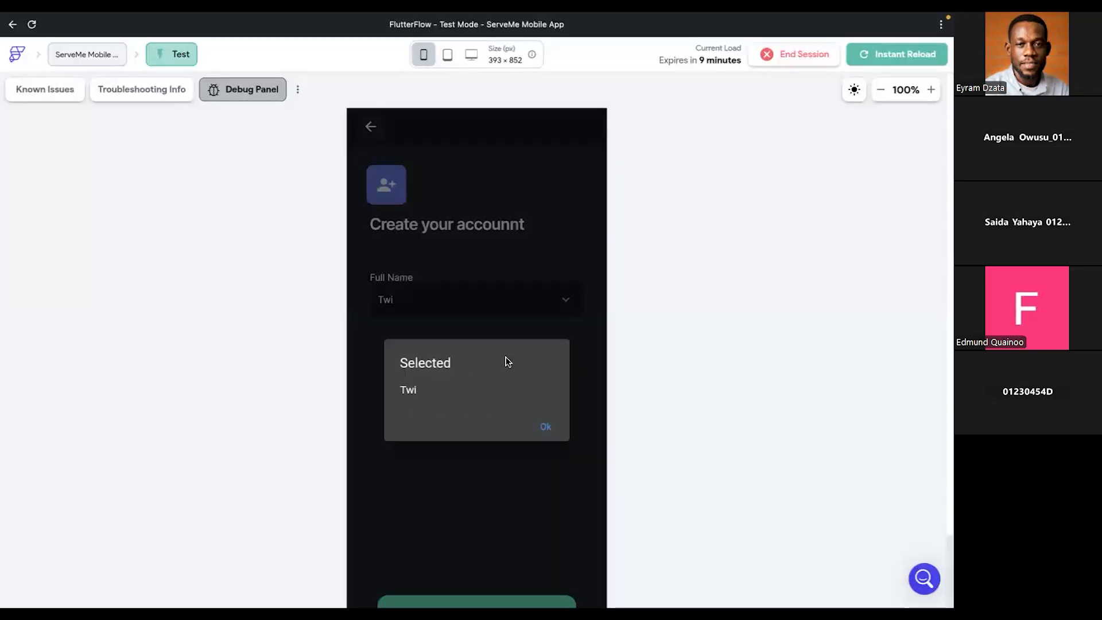
key("ctrl+Right")
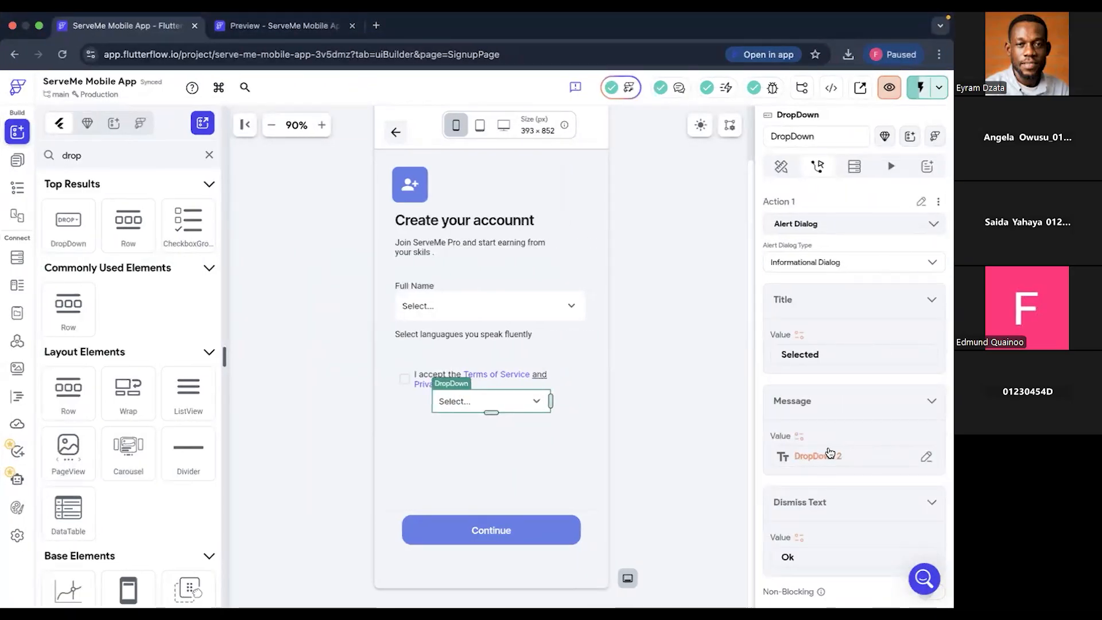
key("ctrl+Left")
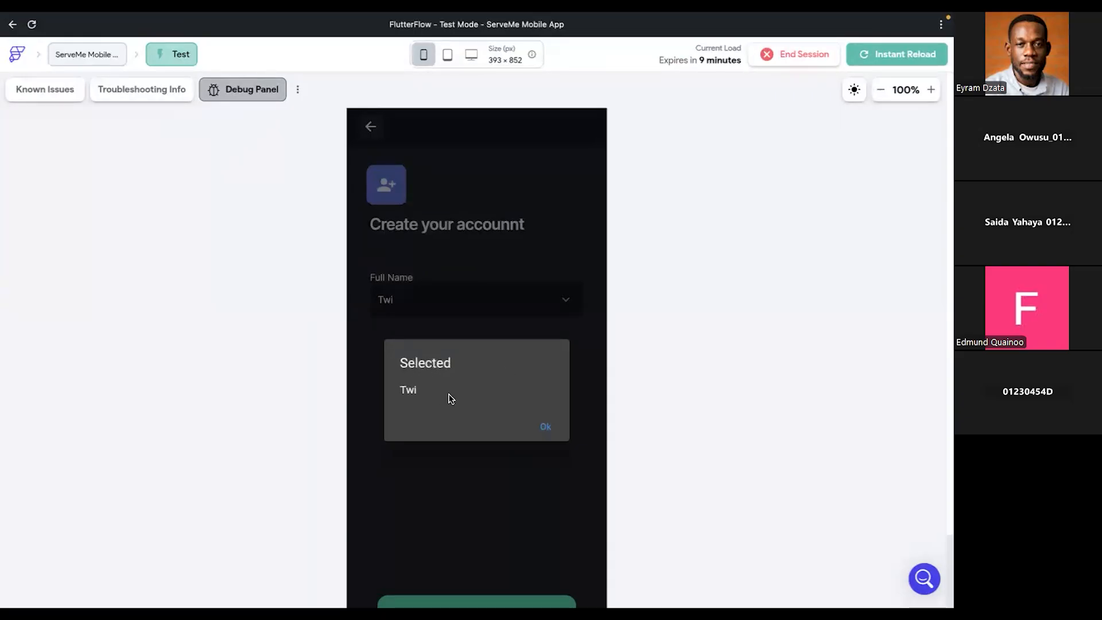
left_click(545, 428)
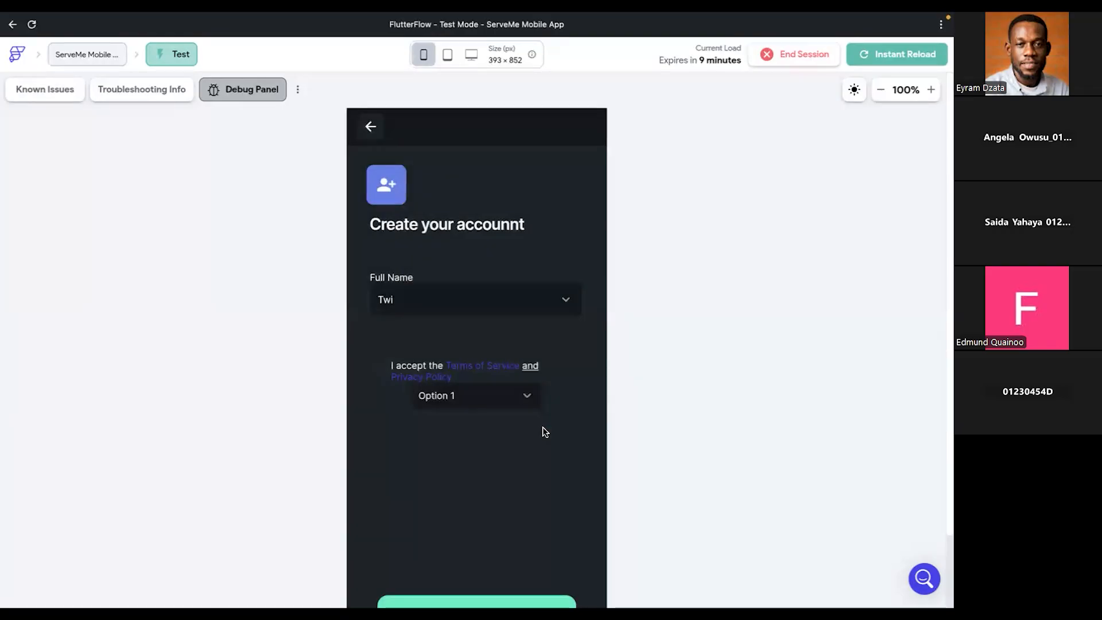
- Check the alert action in the editor, and test the language dropdown again by choosing "Ga" and dismissing the alert
key("ctrl+Right")
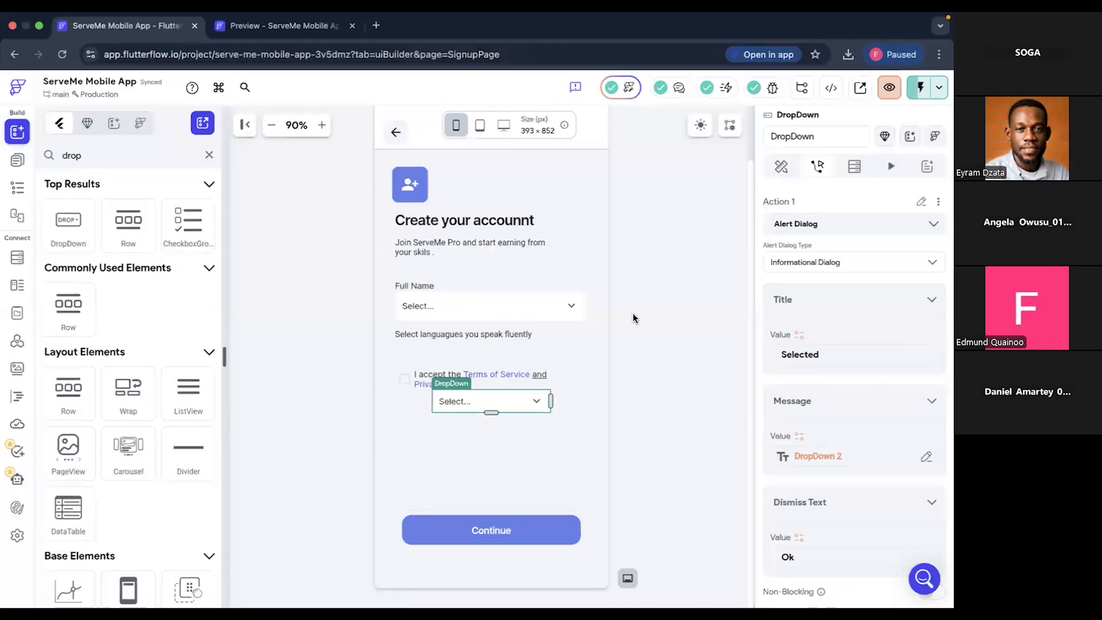
key("ctrl+Left")
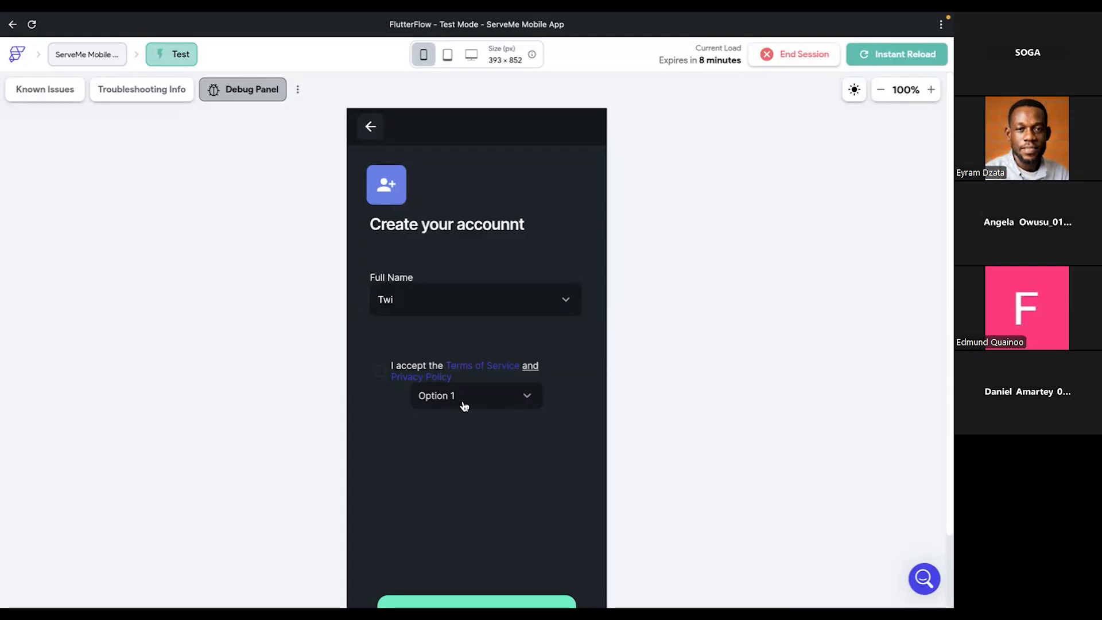
left_click(444, 302)
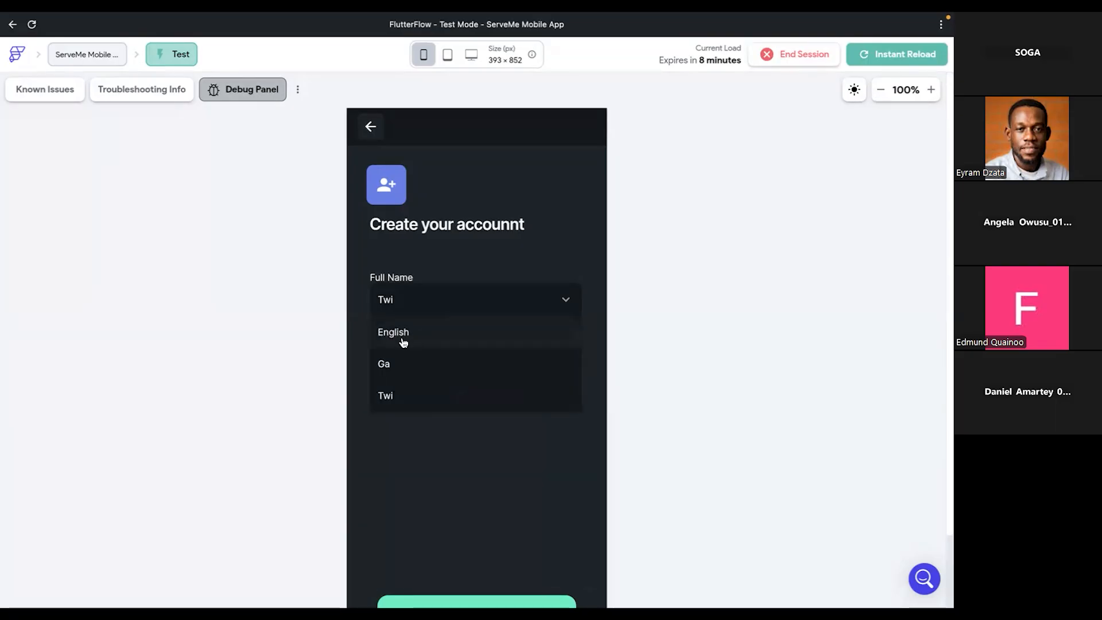
left_click(397, 372)
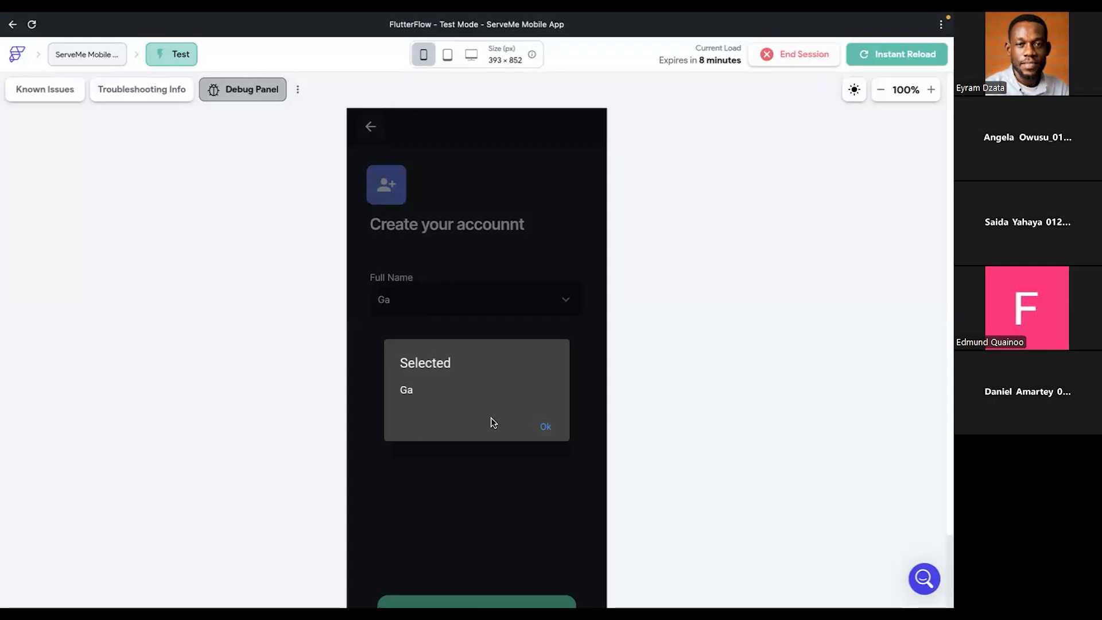
left_click(546, 428)
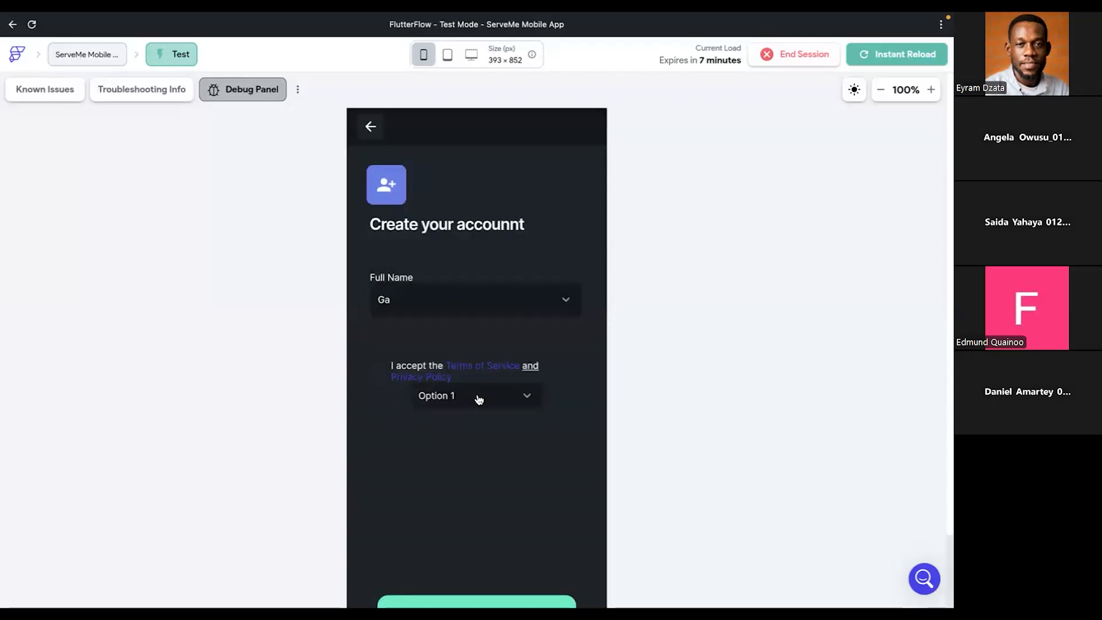
- Test the dropdown below the terms text with "Option 2", dismiss the alert, and inspect the alert's message value in the project editor
left_click(479, 399)
left_click(450, 455)
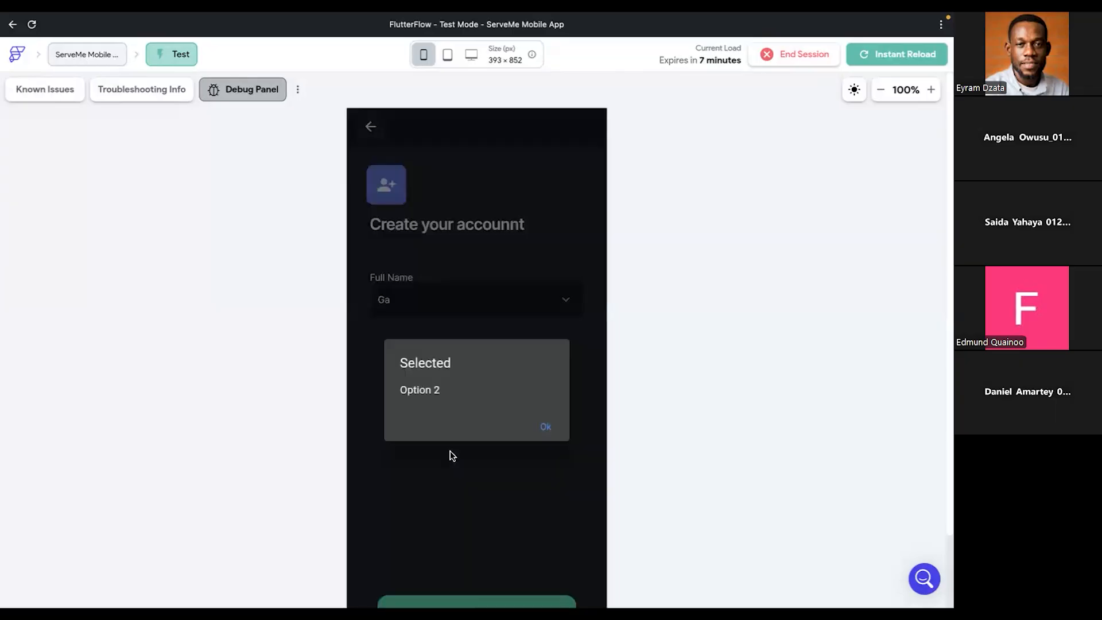
left_click(545, 428)
key("super+Tab")
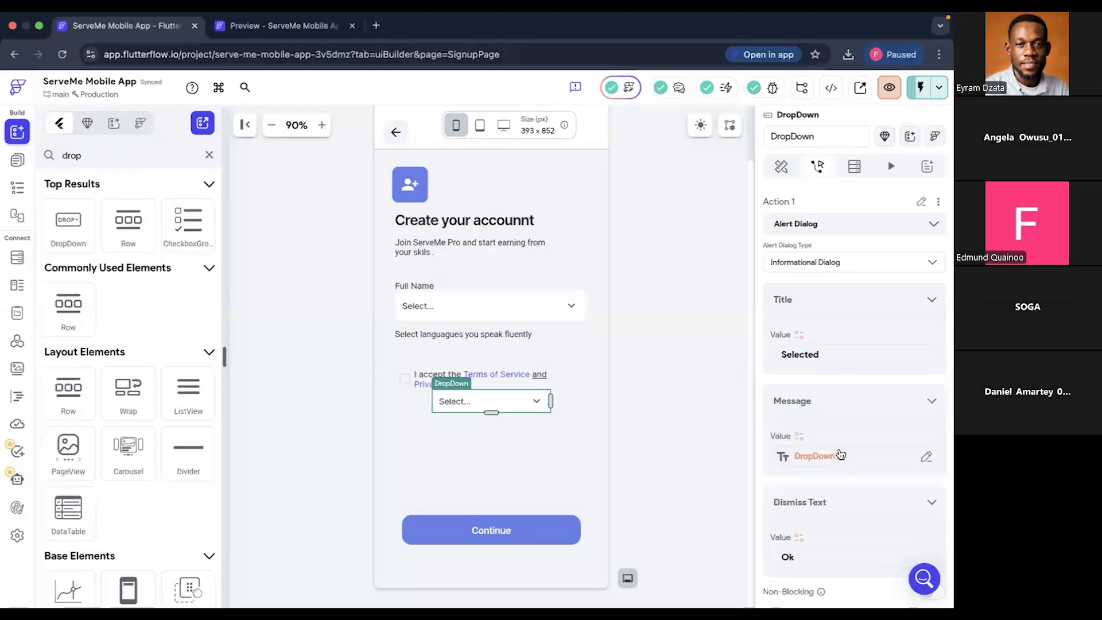
left_click(928, 458)
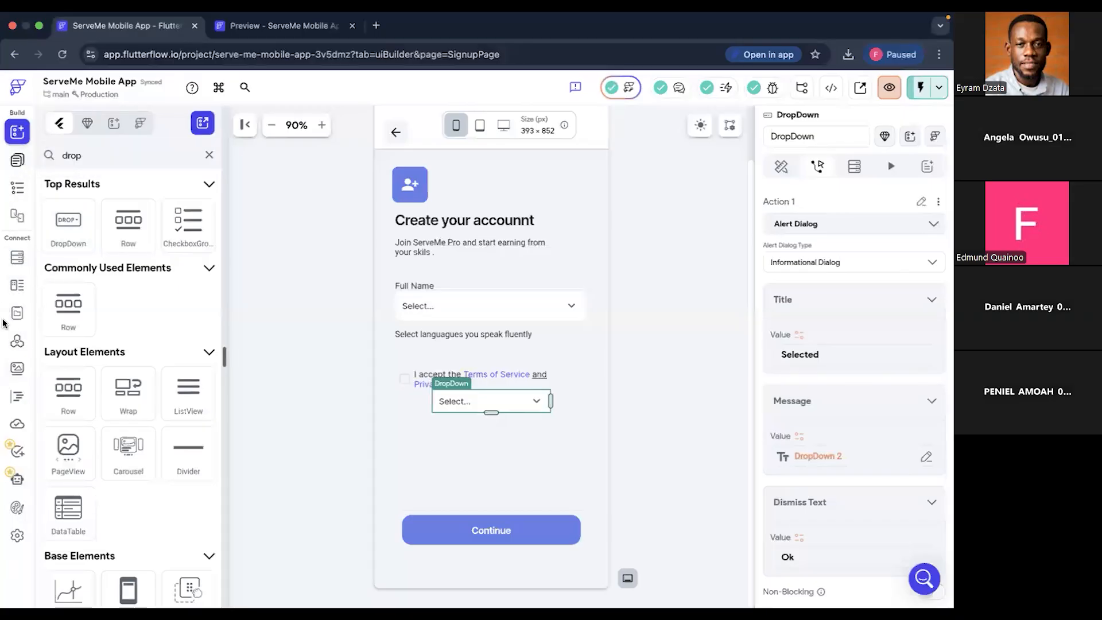
- Open the project's Storyboard and examine the navigation links between SplashScreen and SignupPage
left_click(16, 192)
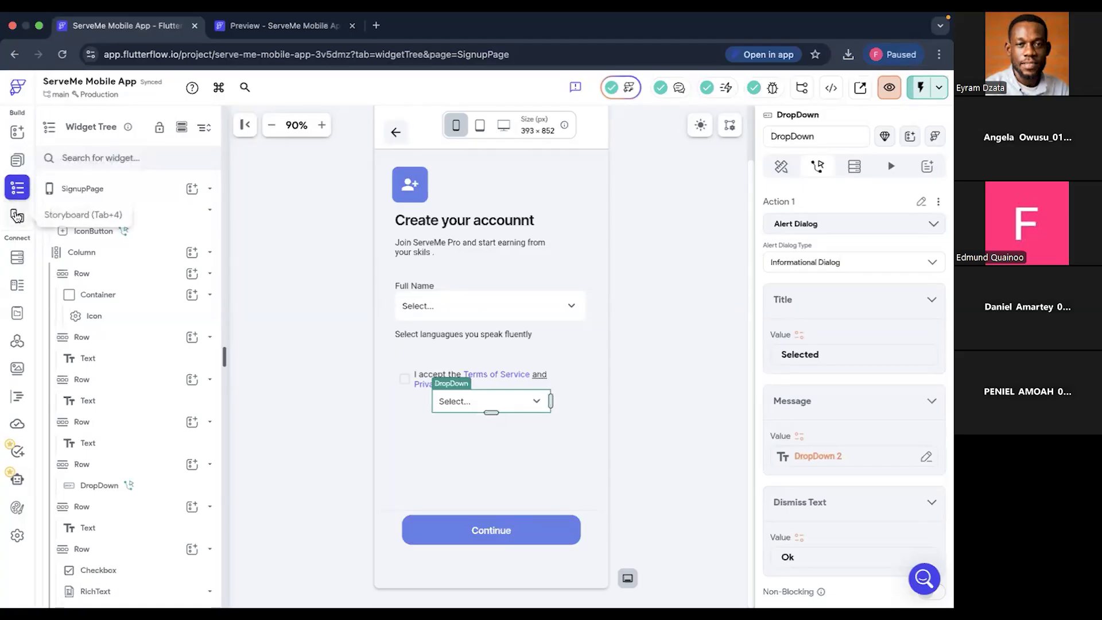
left_click(18, 215)
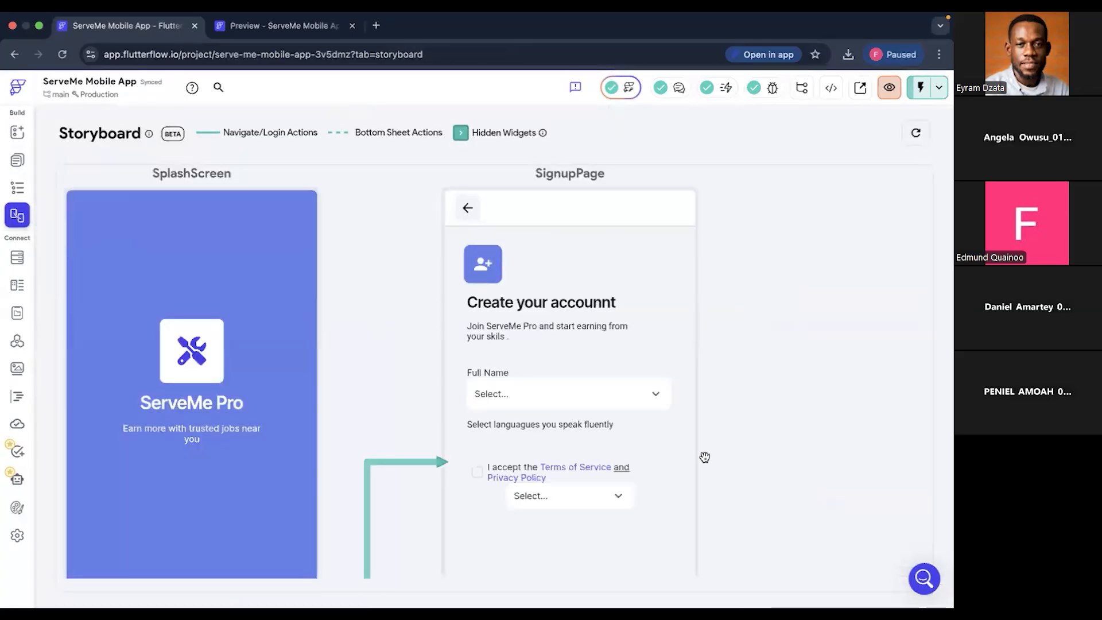
scroll(705, 457, "down", 5)
scroll(705, 458, "right", 3)
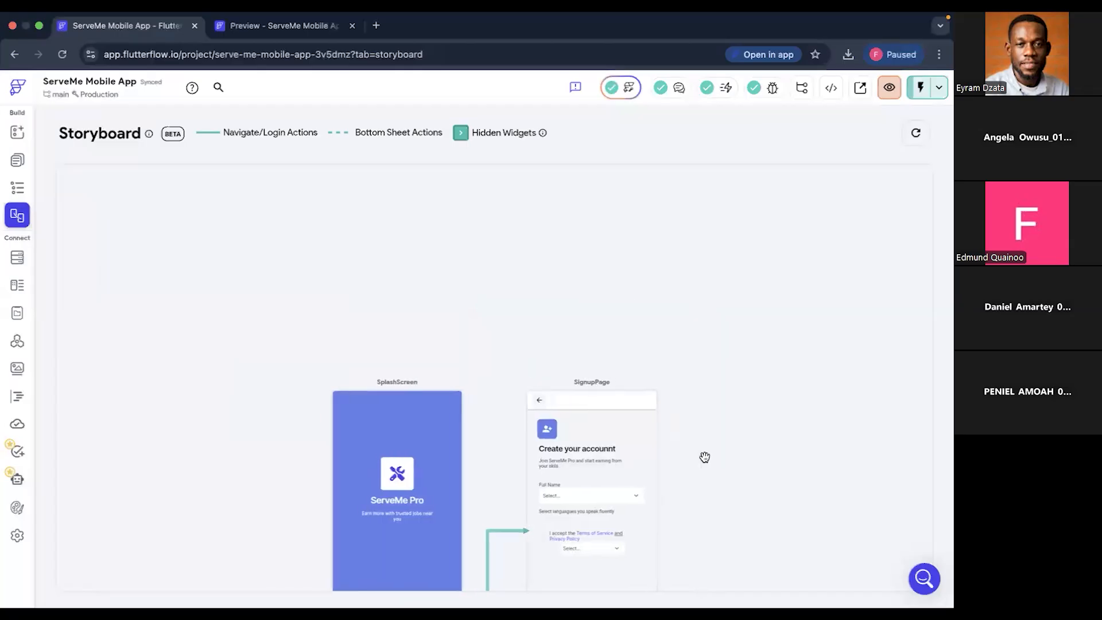
scroll(705, 458, "right", 1)
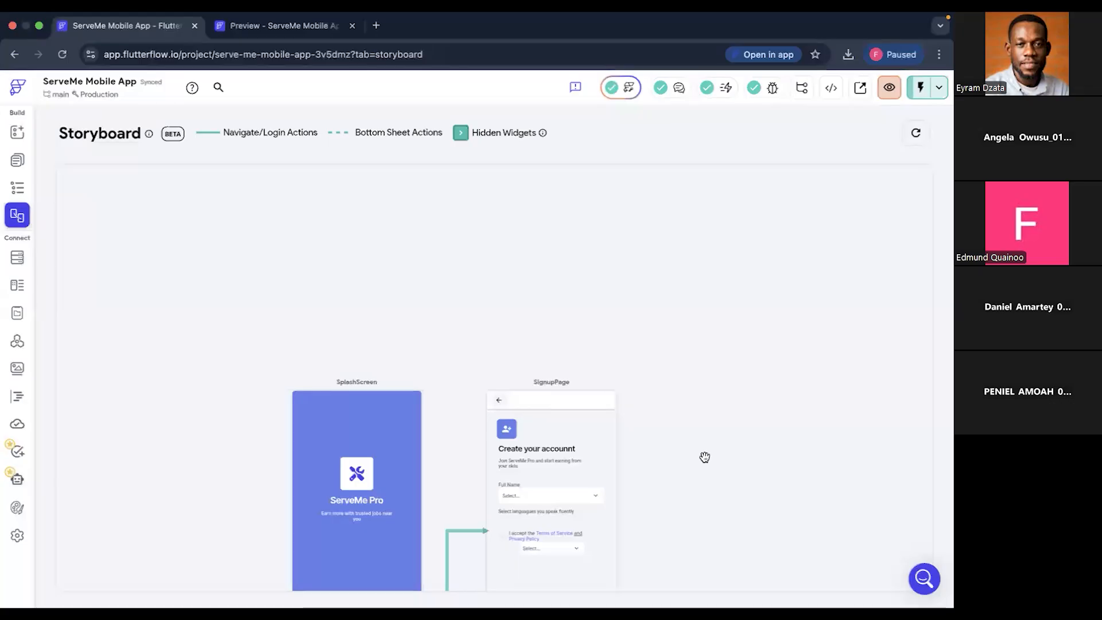
- Switch to Figma, open the MTN FOODRY design file, and locate its Authentication frames
key("ctrl+Right")
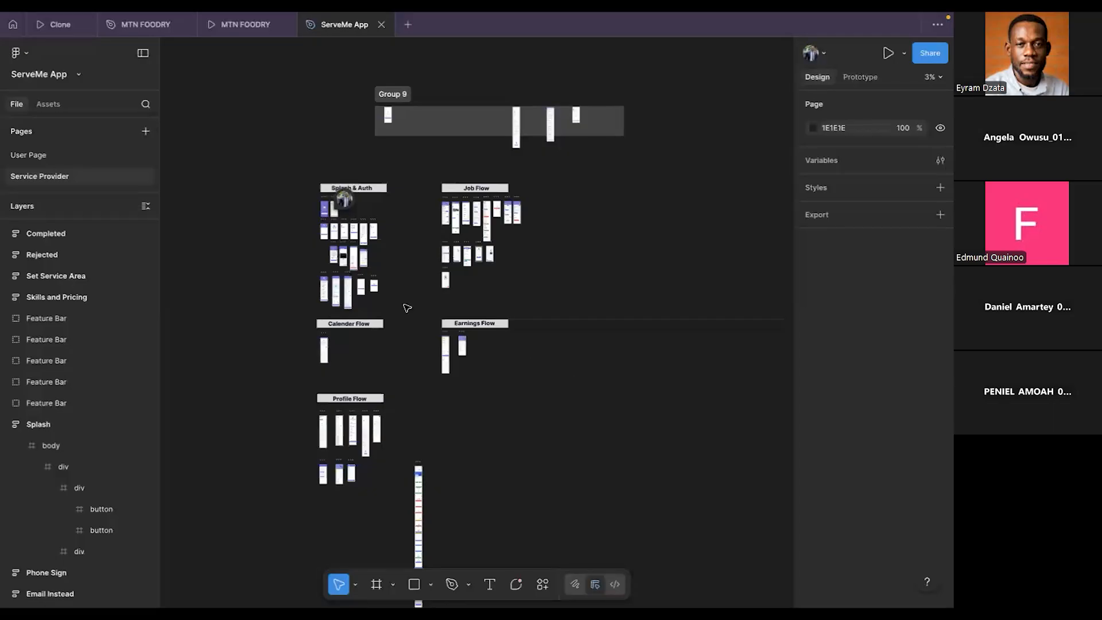
left_click(147, 26)
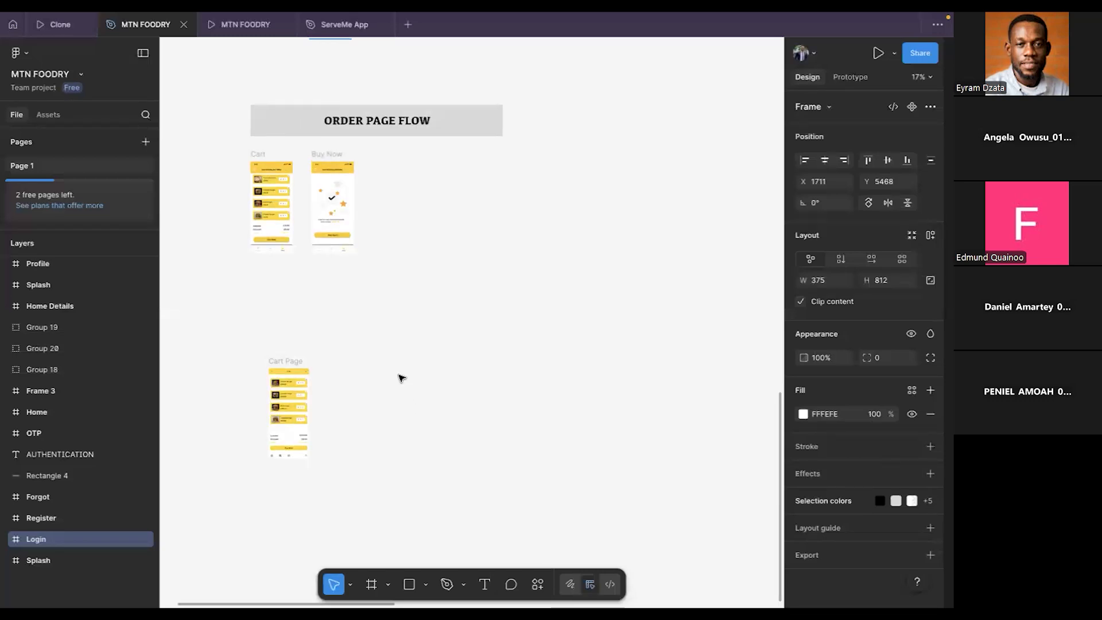
scroll(400, 379, "down", 5)
scroll(400, 379, "up", 1)
scroll(400, 379, "left", 1)
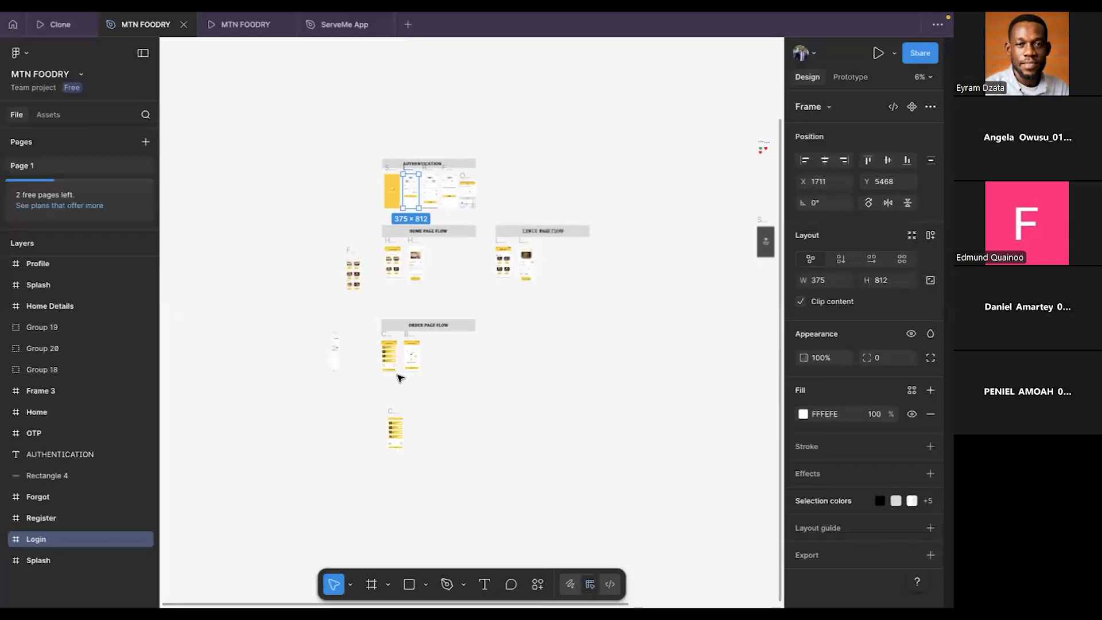
scroll(457, 297, "up", 6)
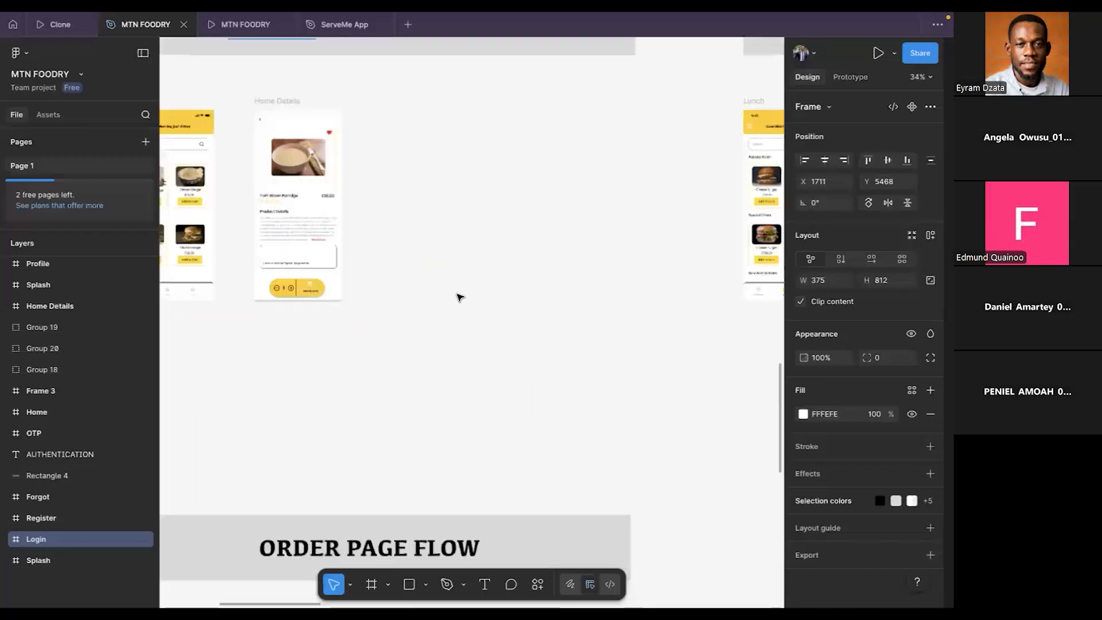
scroll(456, 295, "up", 5)
scroll(457, 294, "up", 5)
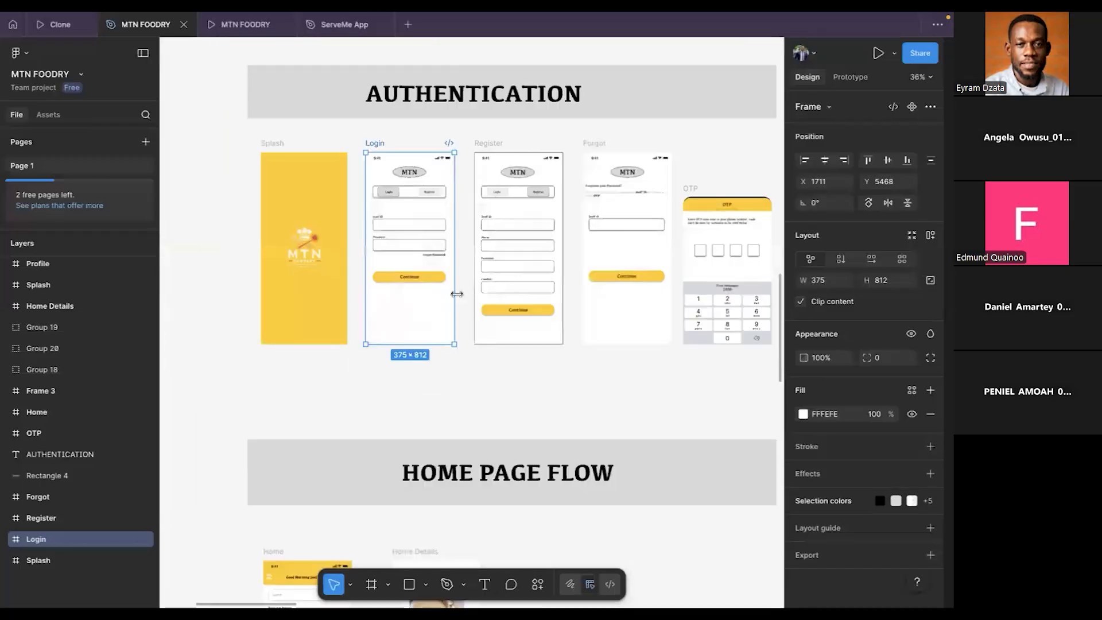
- Examine the MTN FOODRY Authentication flow and display the Login frame's prototype connections
scroll(456, 294, "left", 1)
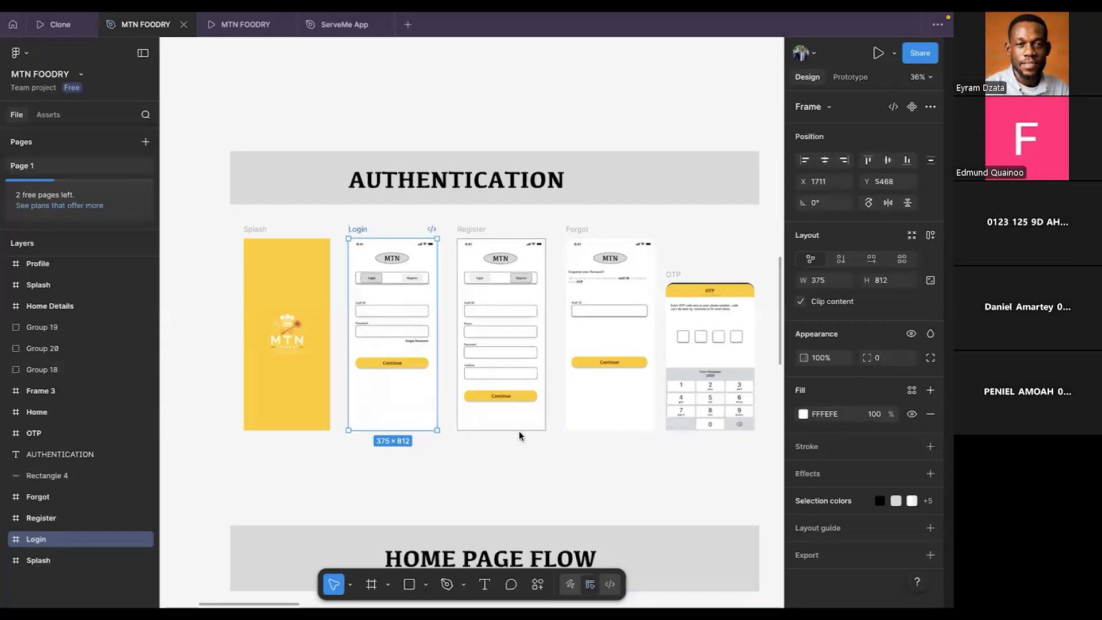
scroll(519, 432, "down", 3)
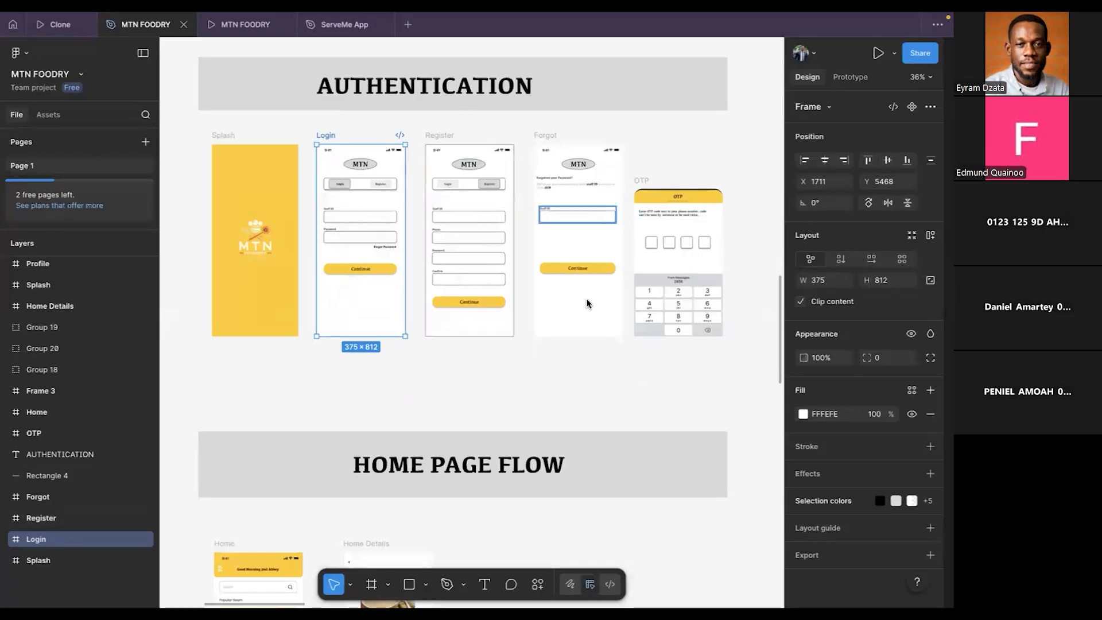
scroll(578, 373, "down", 5)
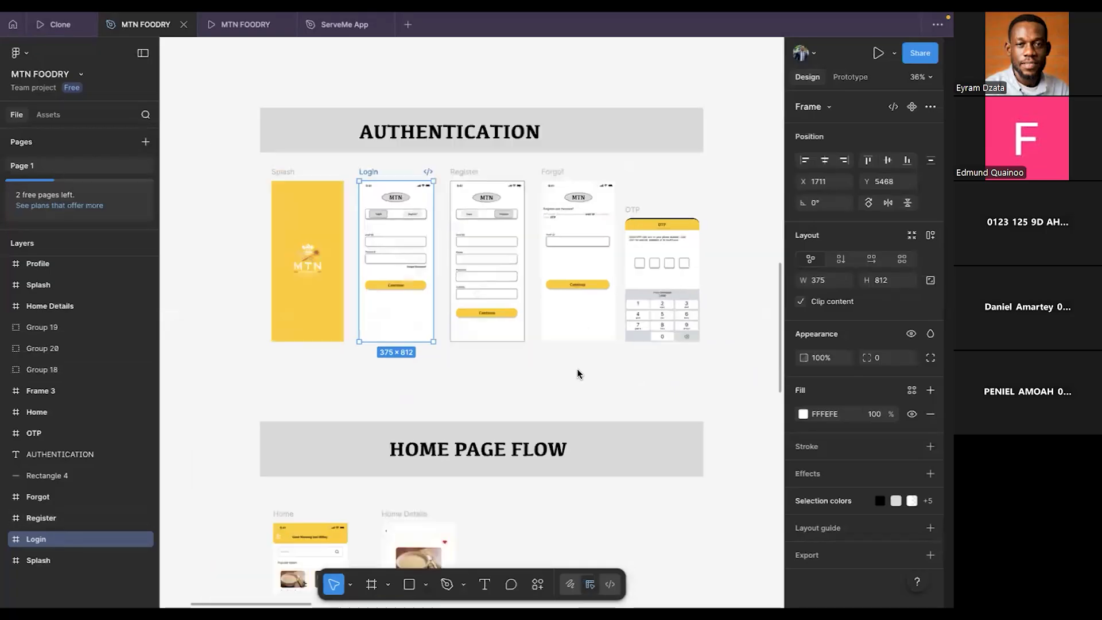
scroll(578, 374, "down", 2)
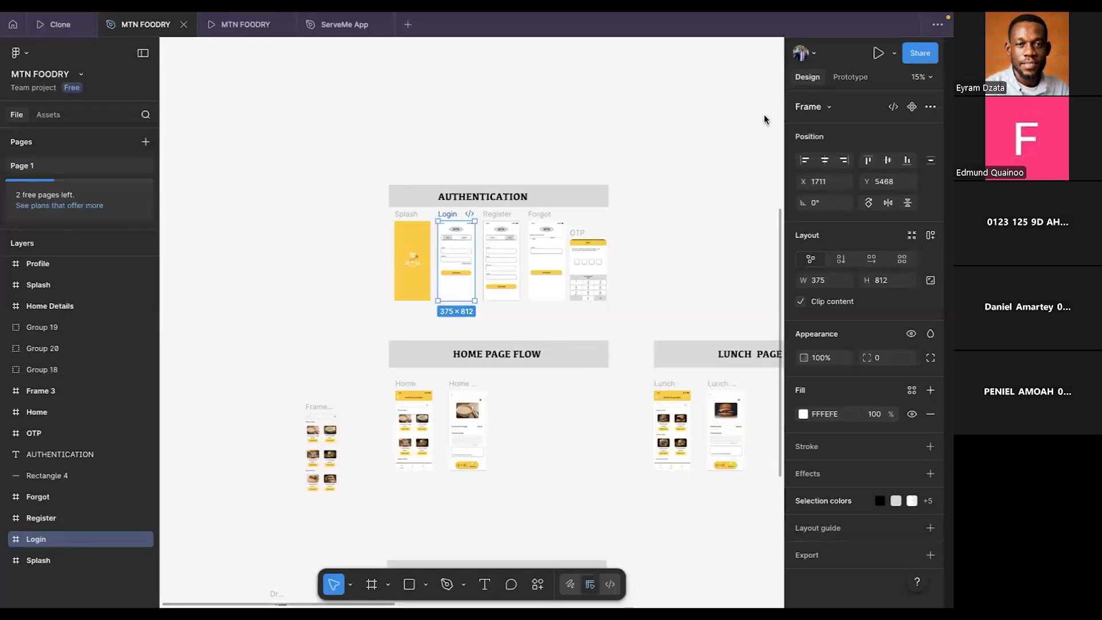
left_click(851, 83)
scroll(514, 323, "up", 3)
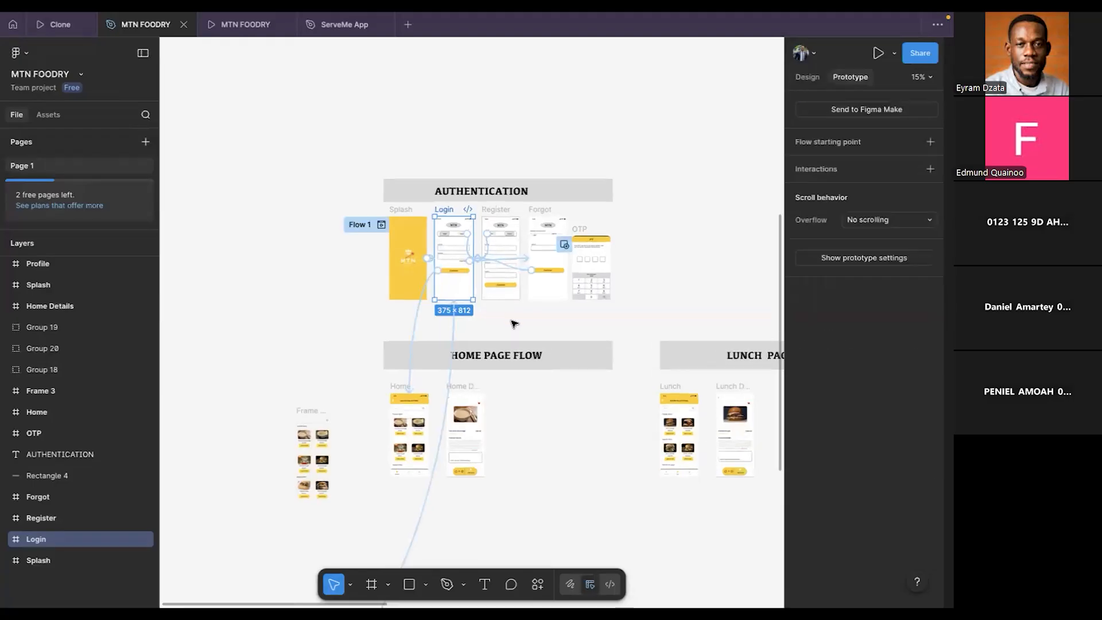
- Inspect the prototype connections between the Splash, Login, Register and Forgot frames up close, including the link from Login's Continue button
scroll(514, 324, "up", 6)
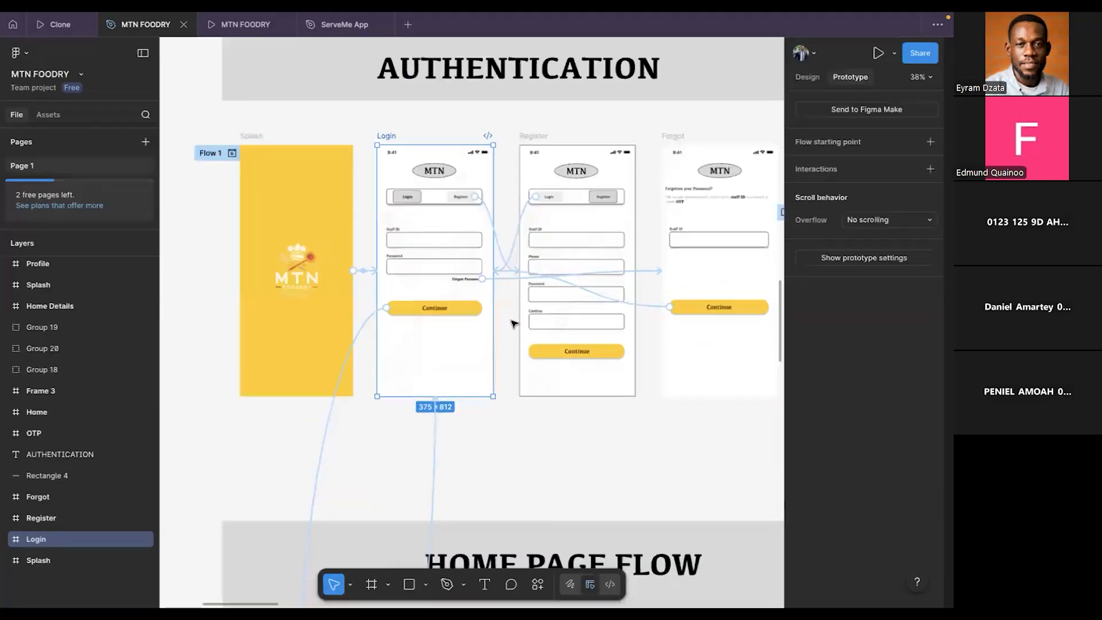
scroll(362, 267, "left", 3)
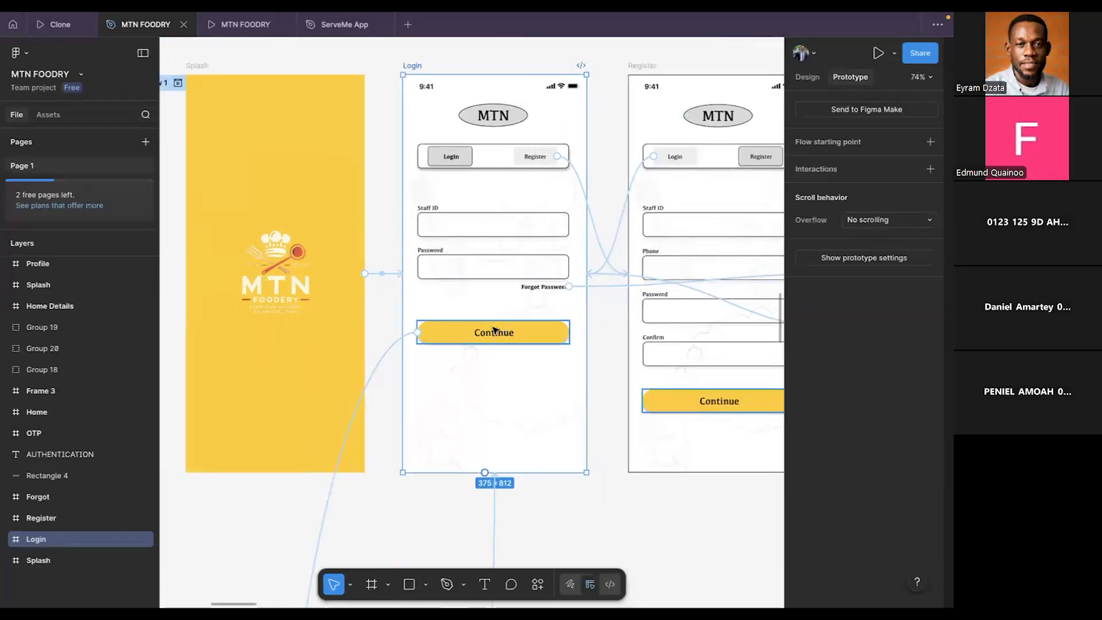
scroll(492, 332, "down", 1)
scroll(493, 332, "down", 5)
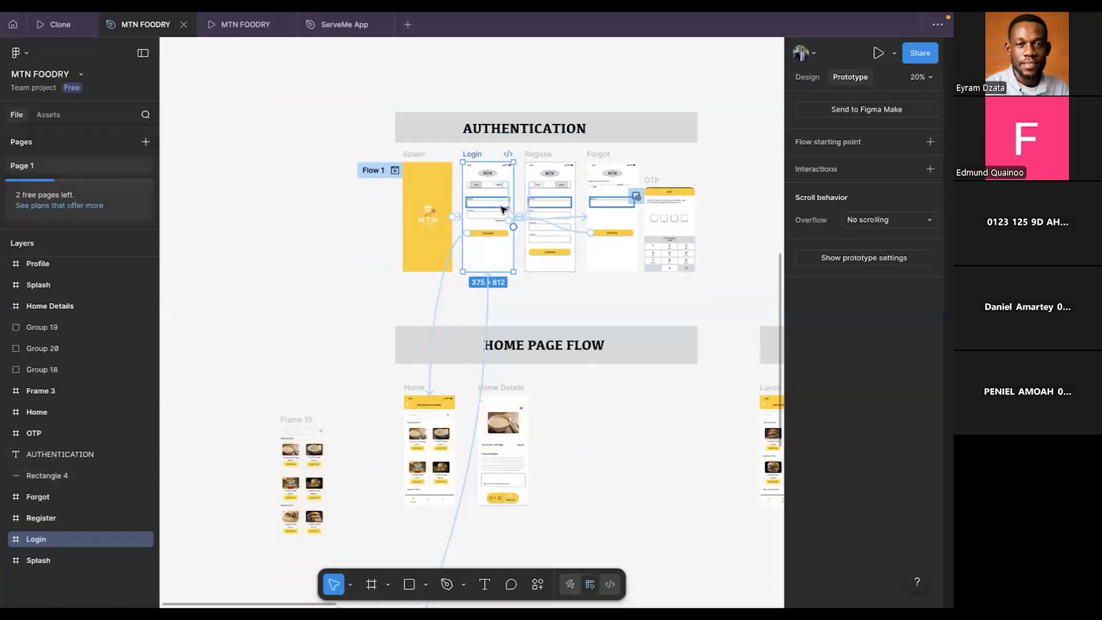
scroll(500, 206, "up", 4)
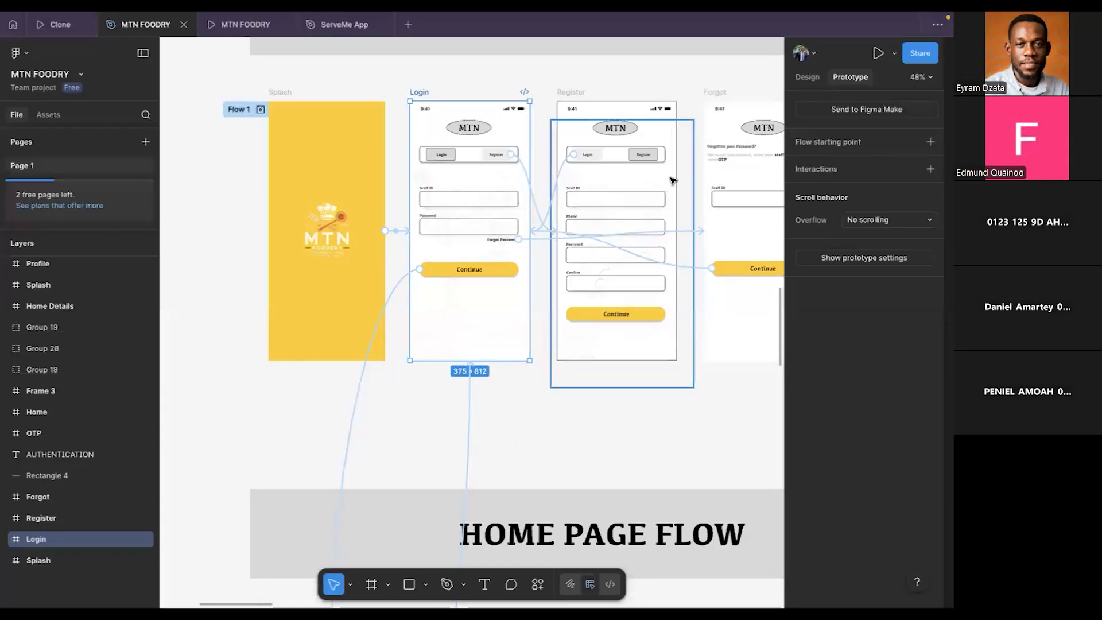
- Switch to FlutterFlow and examine the Storyboard's navigation link into SignupPage and its option for resetting page positions
scroll(529, 411, "right", 1)
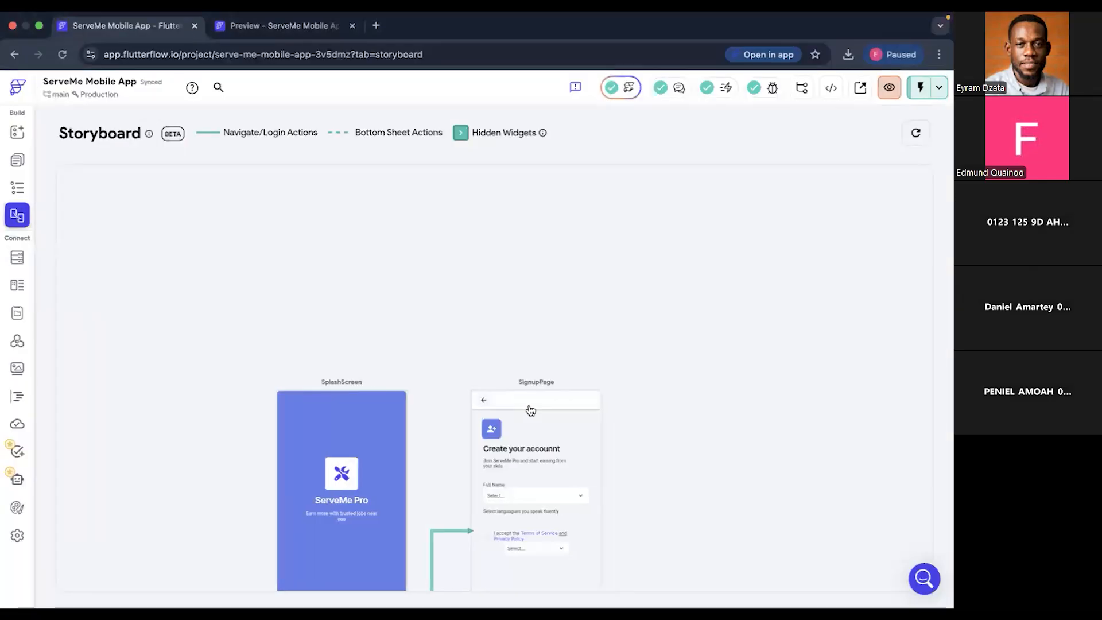
scroll(625, 418, "right", 1)
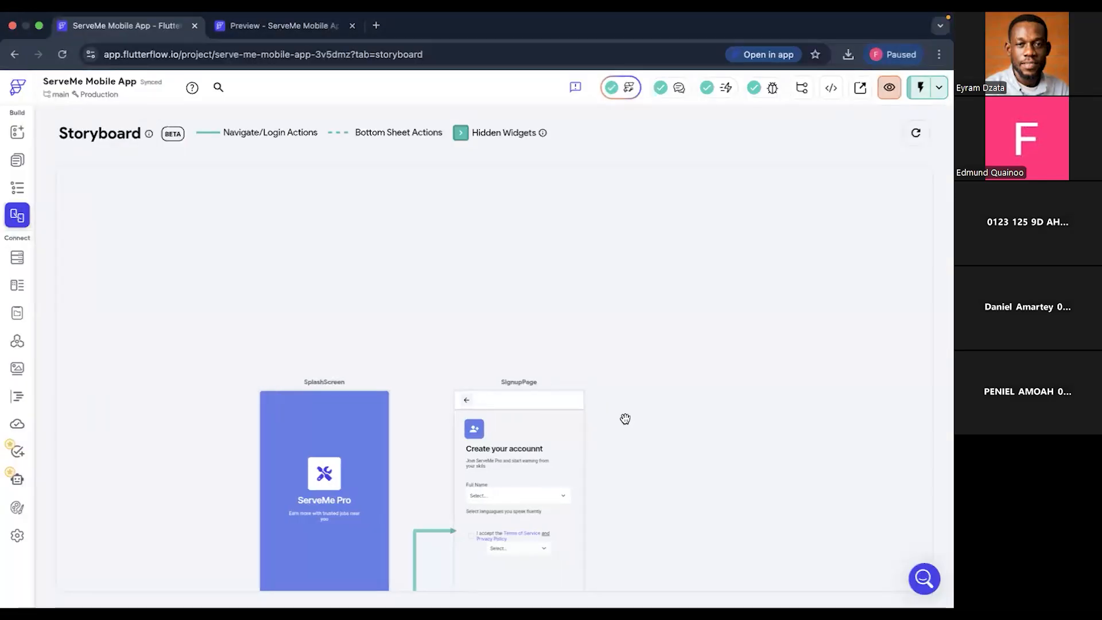
scroll(629, 437, "right", 1)
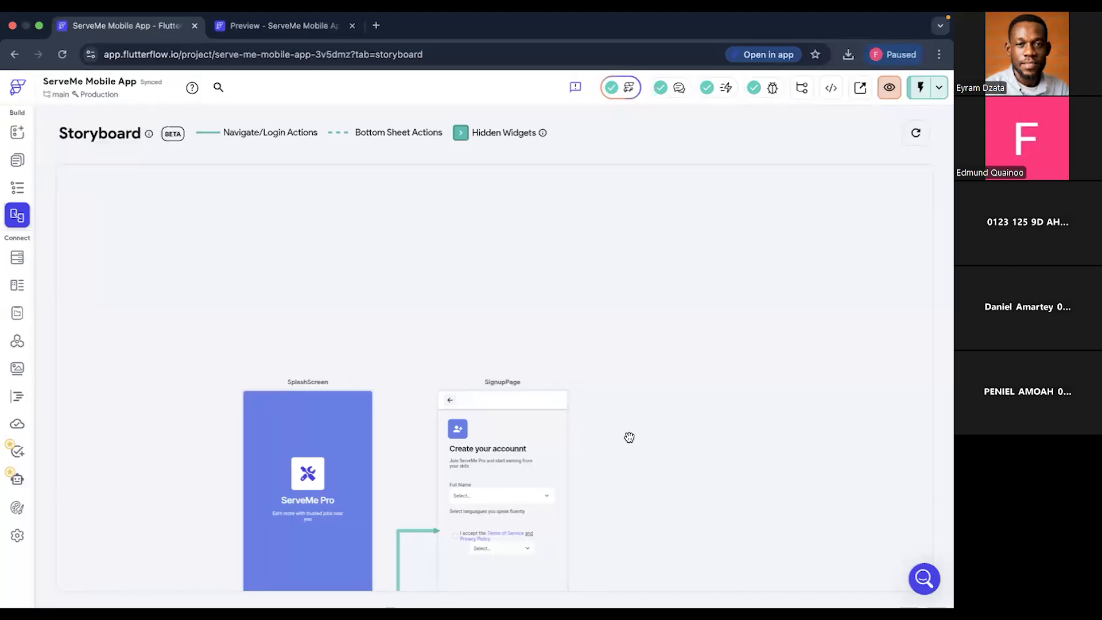
scroll(629, 437, "left", 1)
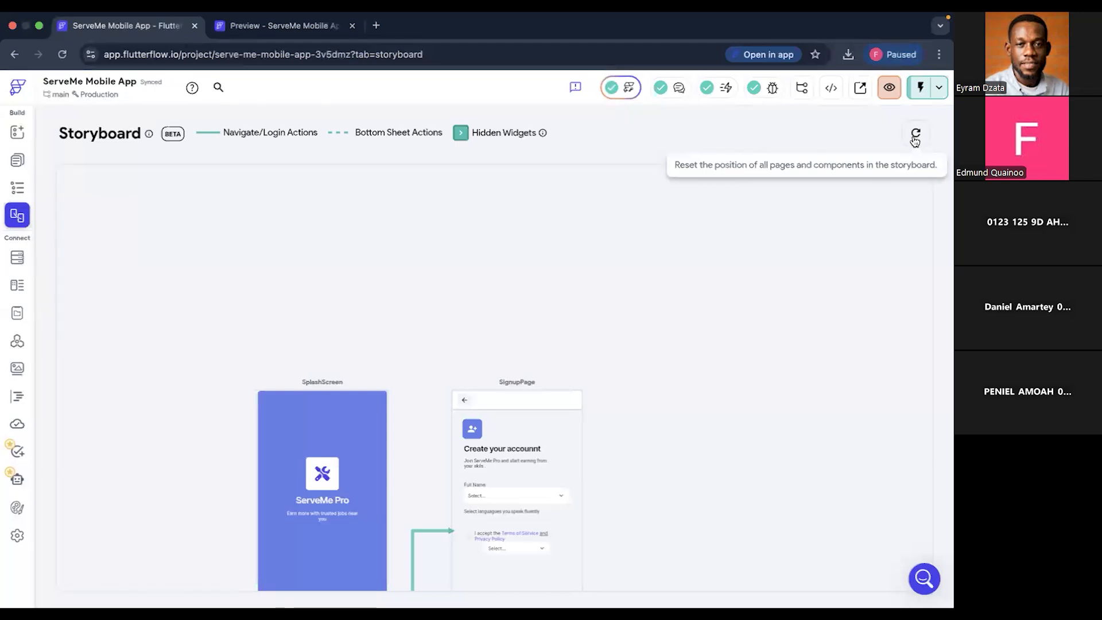
scroll(678, 482, "right", 1)
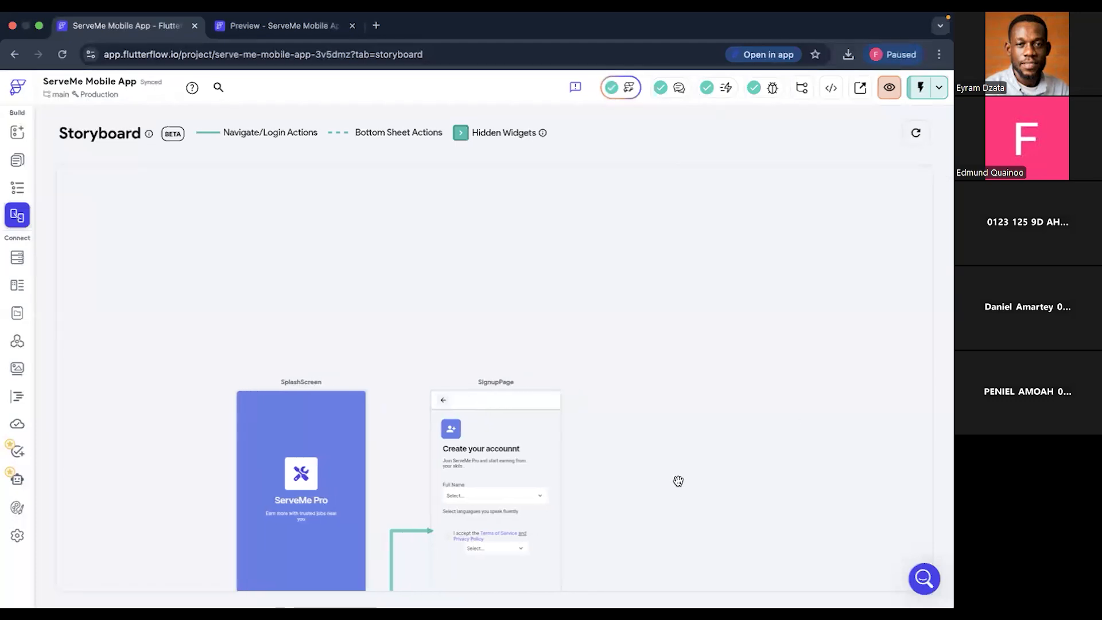
scroll(679, 481, "left", 1)
scroll(678, 481, "right", 1)
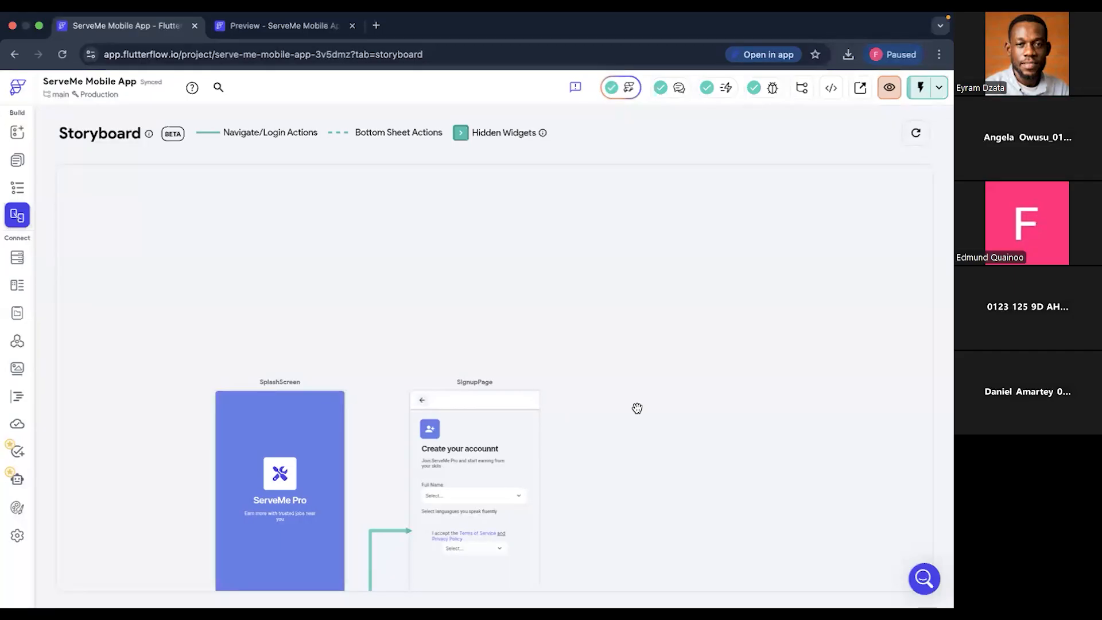
scroll(638, 409, "right", 1)
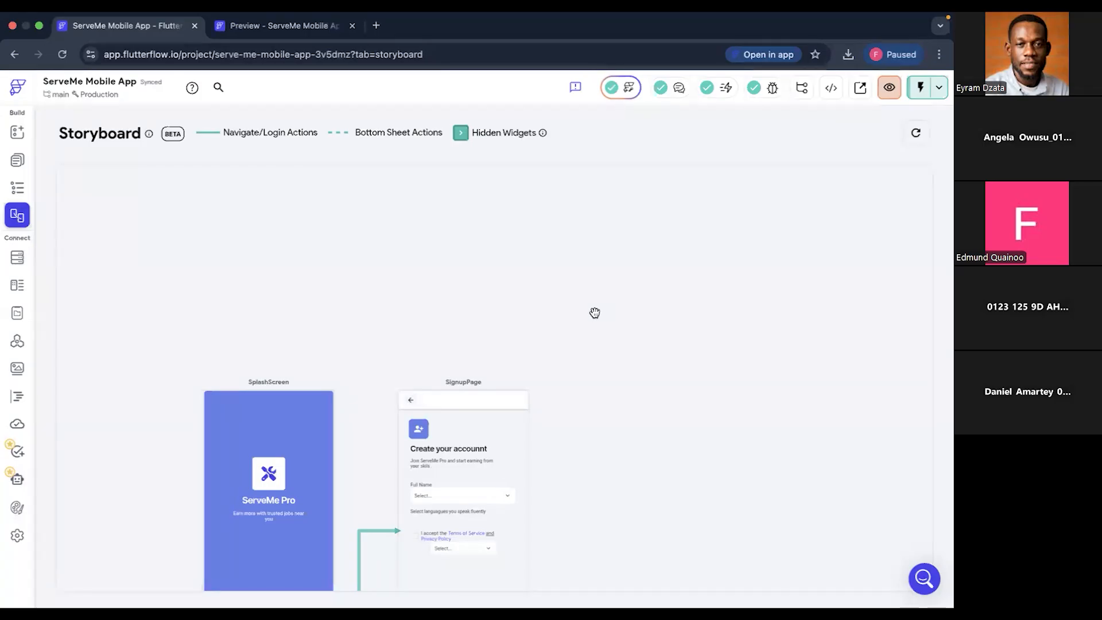
- Switch back to Figma, open the SmartSchool alt design file from the recent files, and dismiss its AI promotion
key("ctrl+Right")
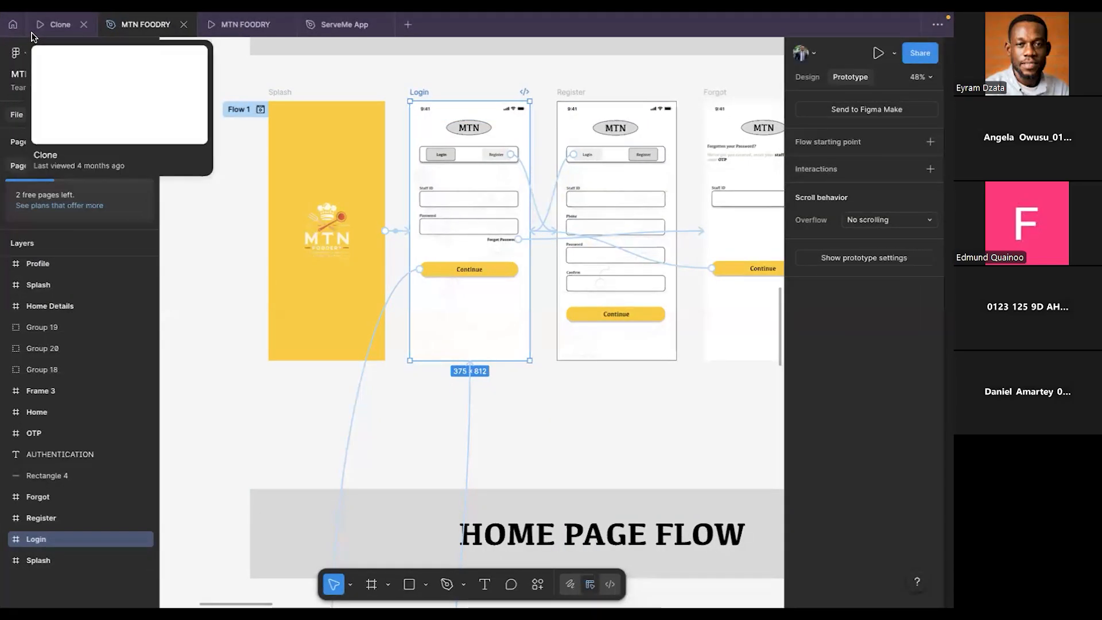
left_click(13, 26)
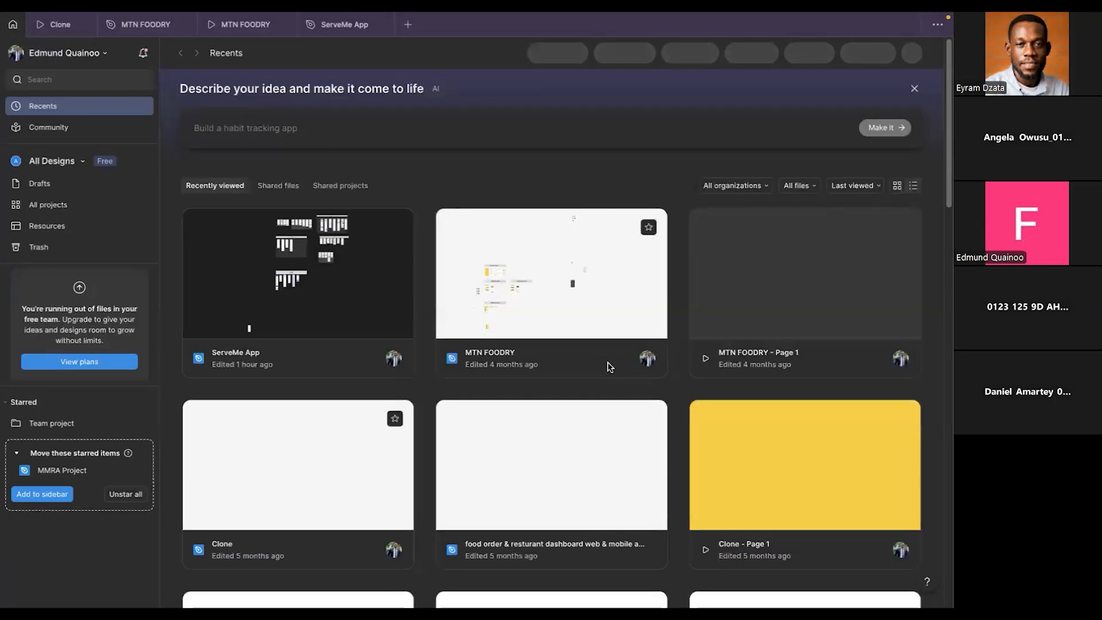
scroll(500, 449, "down", 5)
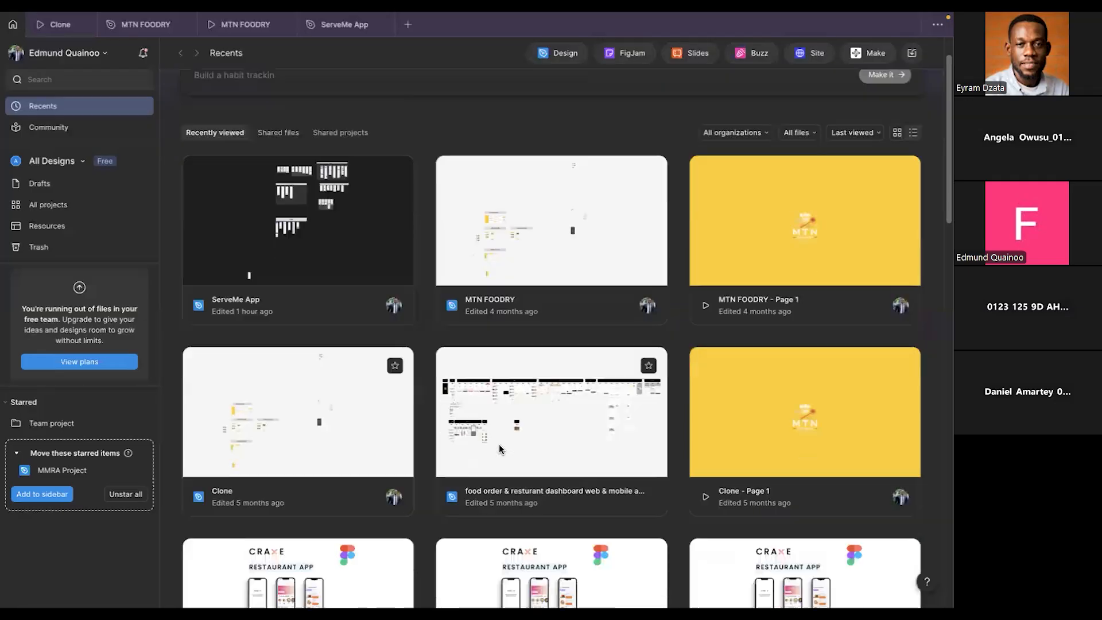
scroll(499, 449, "down", 6)
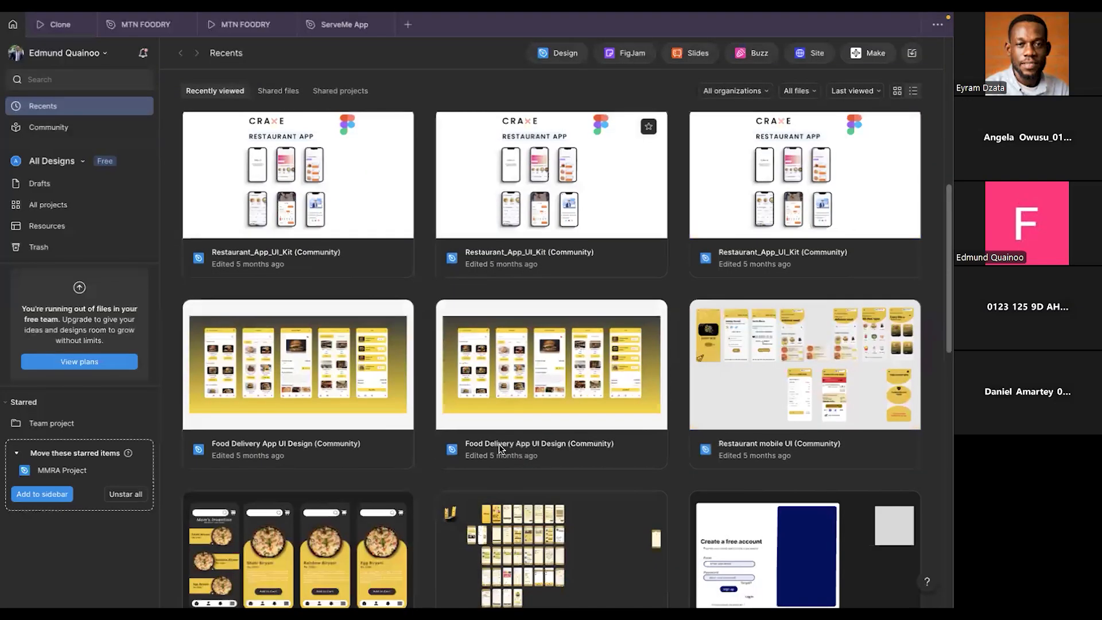
scroll(499, 449, "down", 5)
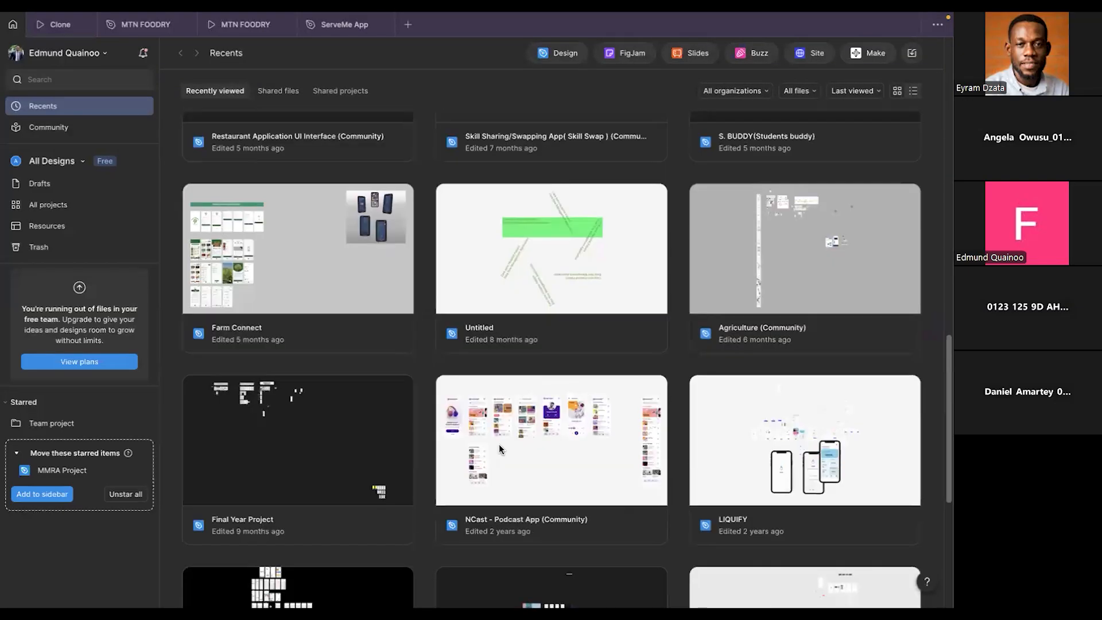
scroll(499, 450, "down", 2)
scroll(499, 449, "down", 1)
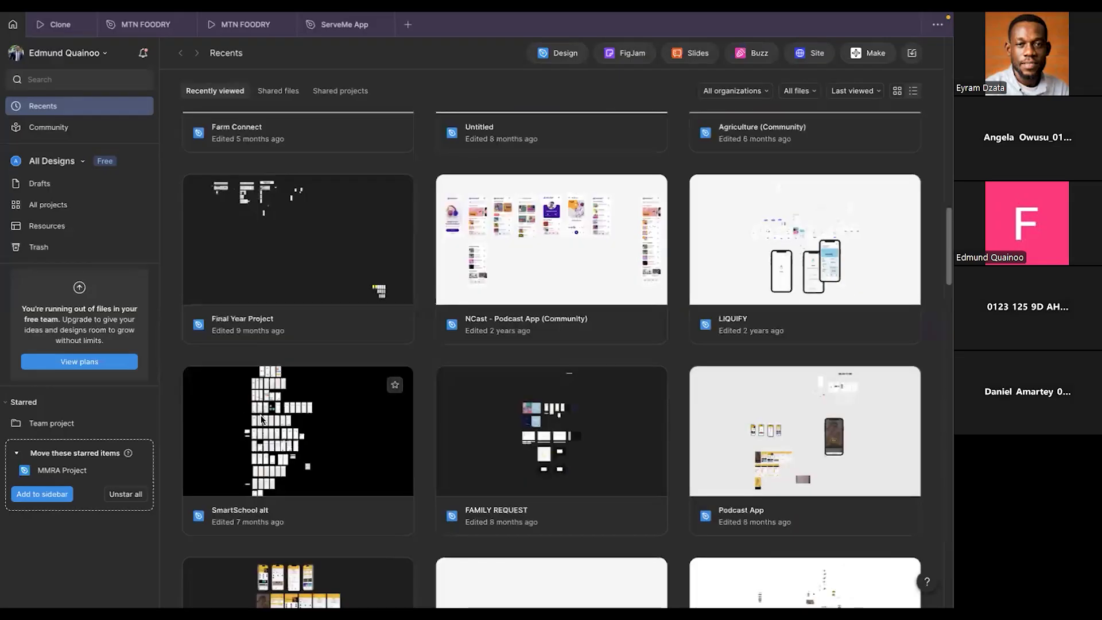
left_click(270, 460)
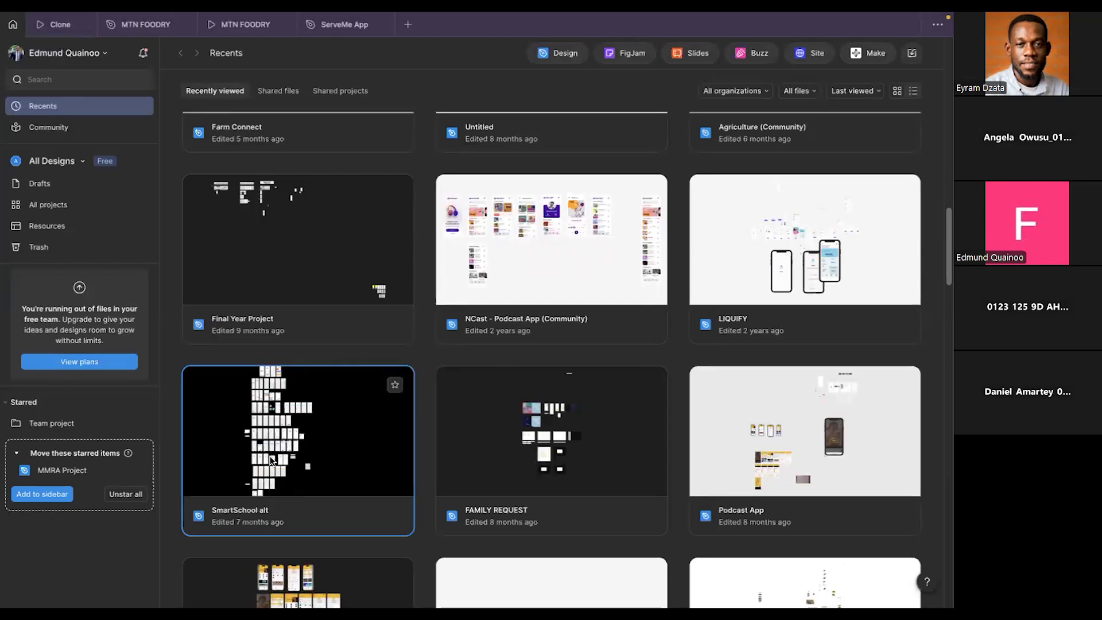
double_click(314, 454)
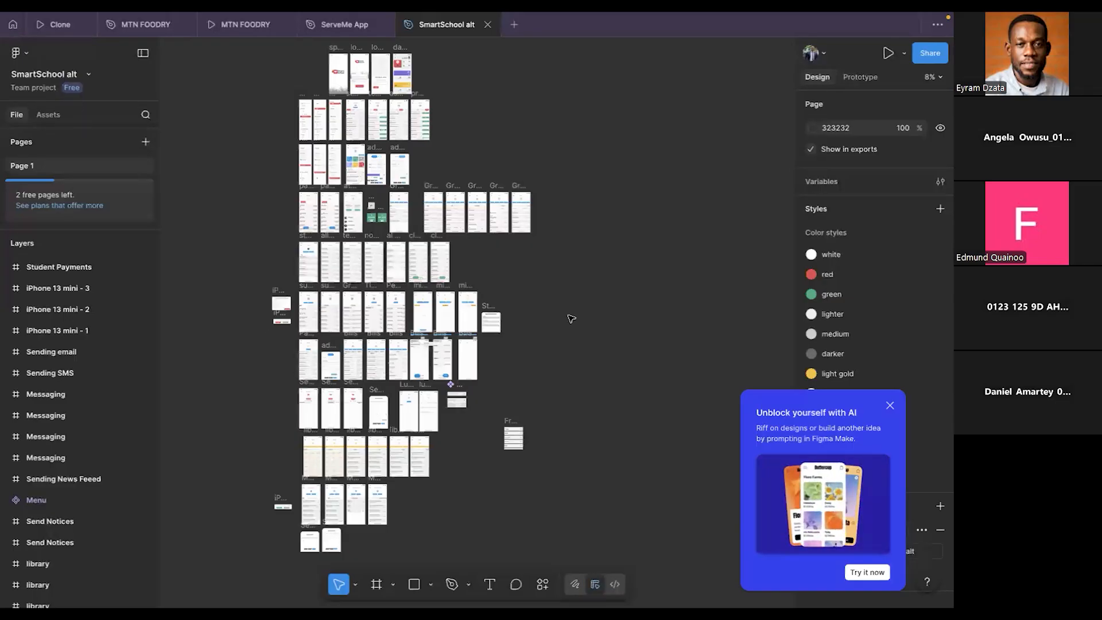
left_click(890, 406)
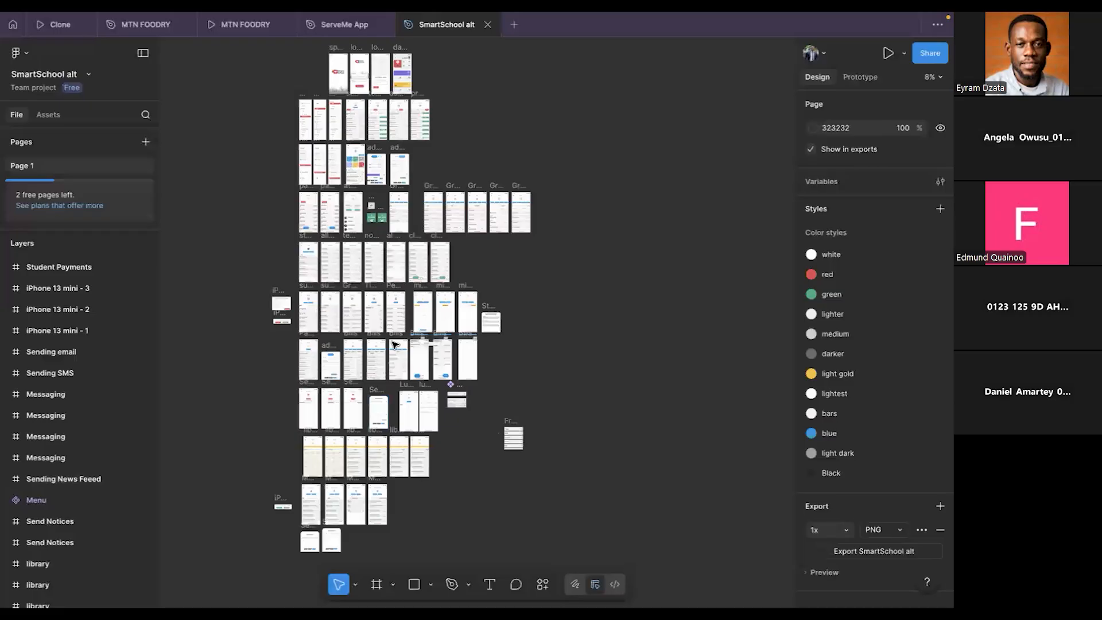
- Survey the SmartSchool alt screens, from the splash, login and dashboard frames down to the staff, subjects and bills frames
scroll(395, 345, "up", 3)
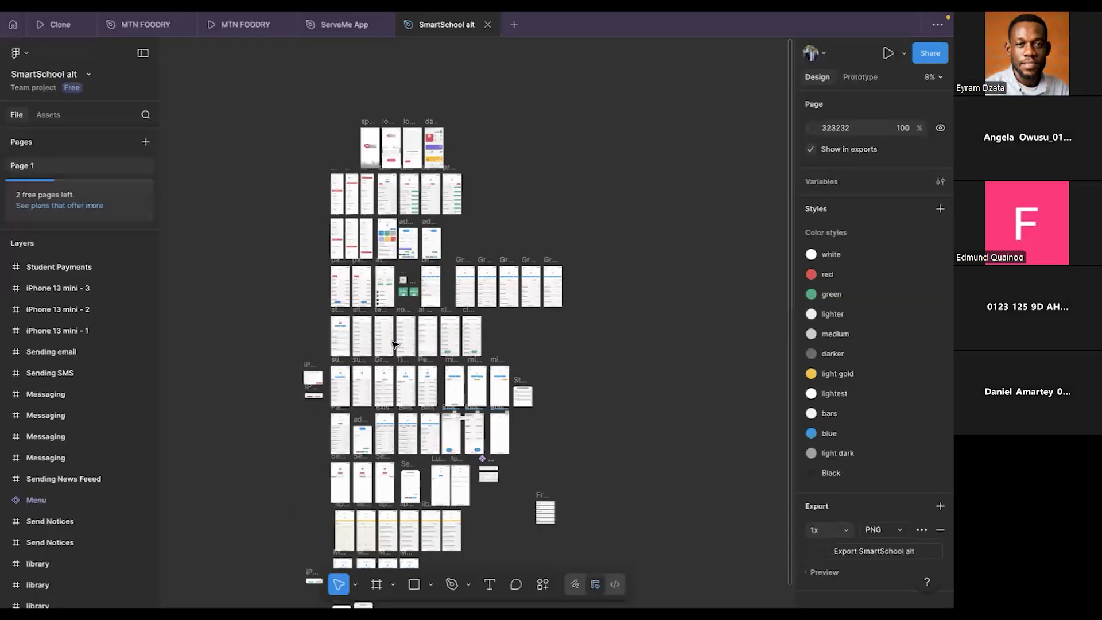
scroll(395, 345, "up", 1)
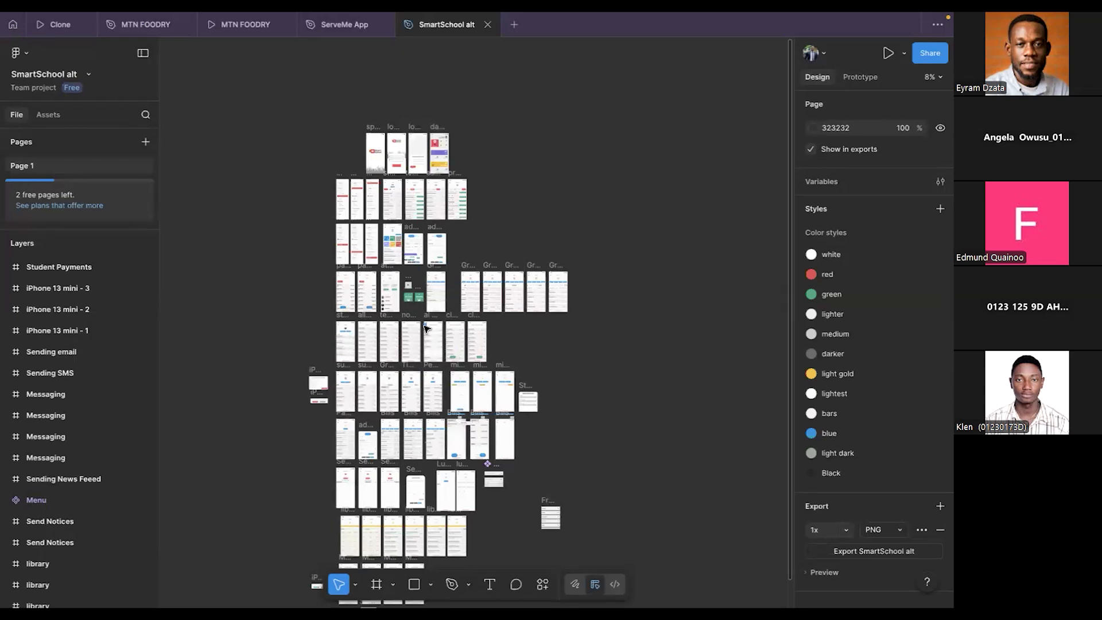
scroll(427, 328, "up", 5)
scroll(427, 328, "up", 5)
scroll(426, 329, "left", 2)
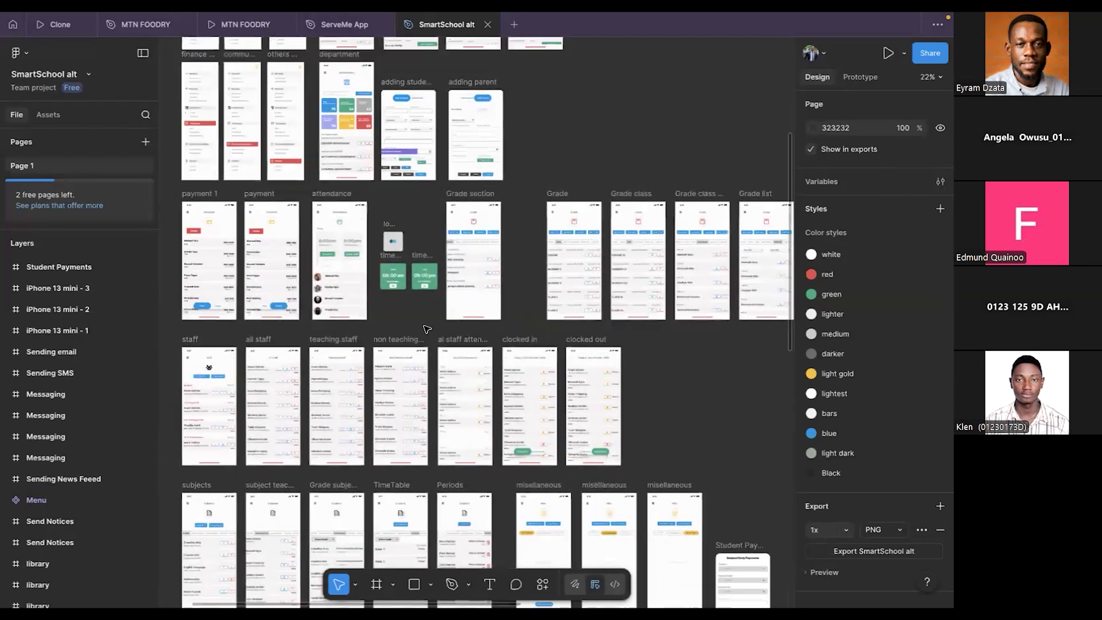
scroll(425, 328, "up", 1)
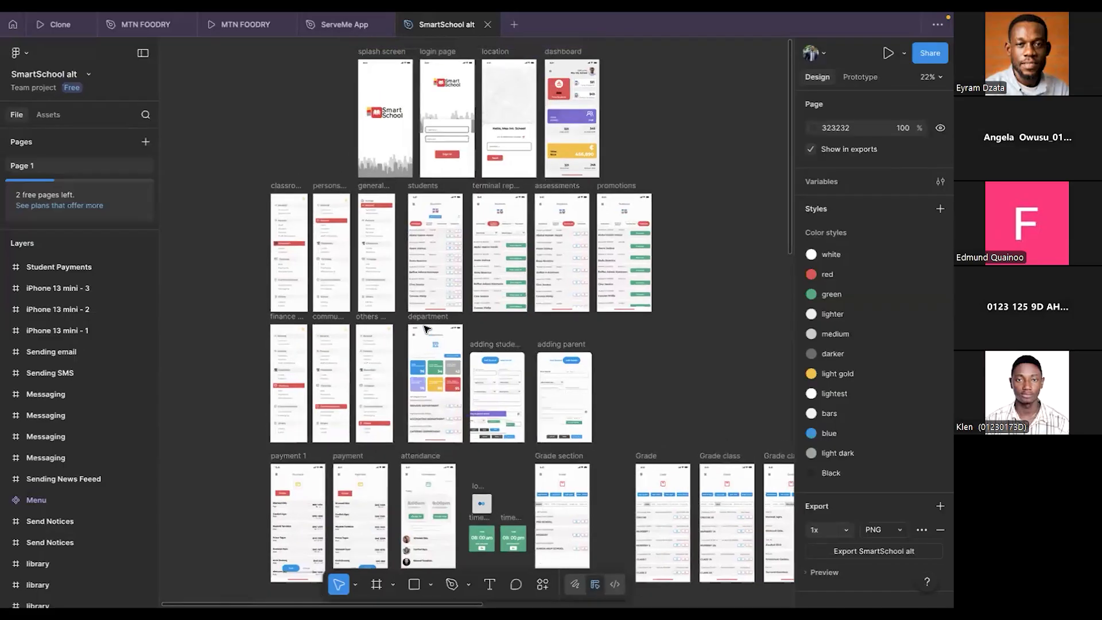
scroll(417, 378, "down", 5)
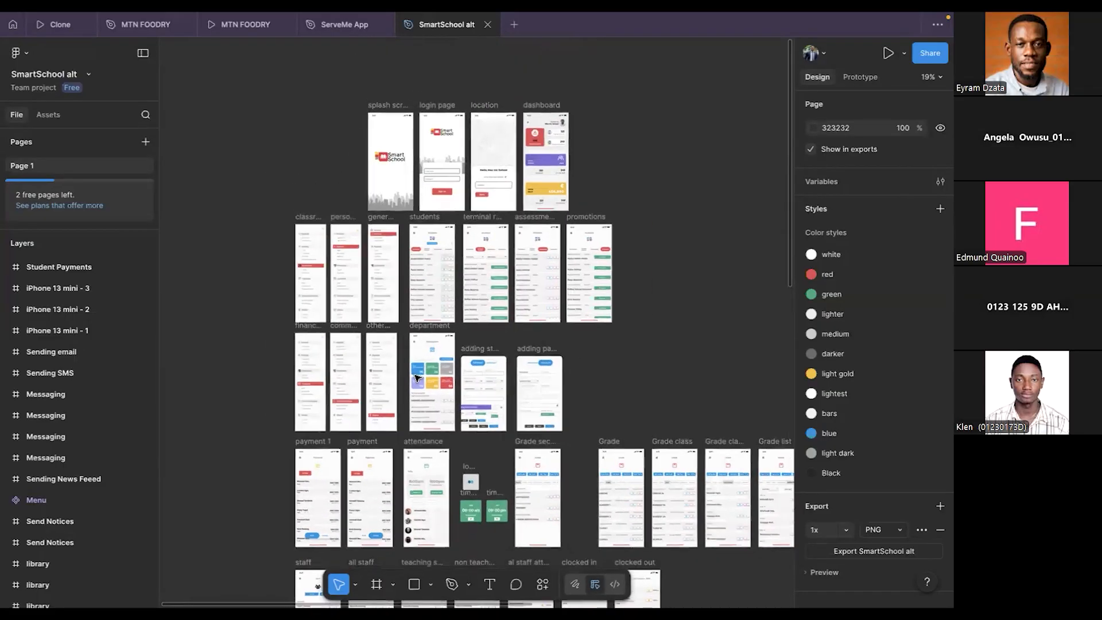
scroll(418, 377, "down", 5)
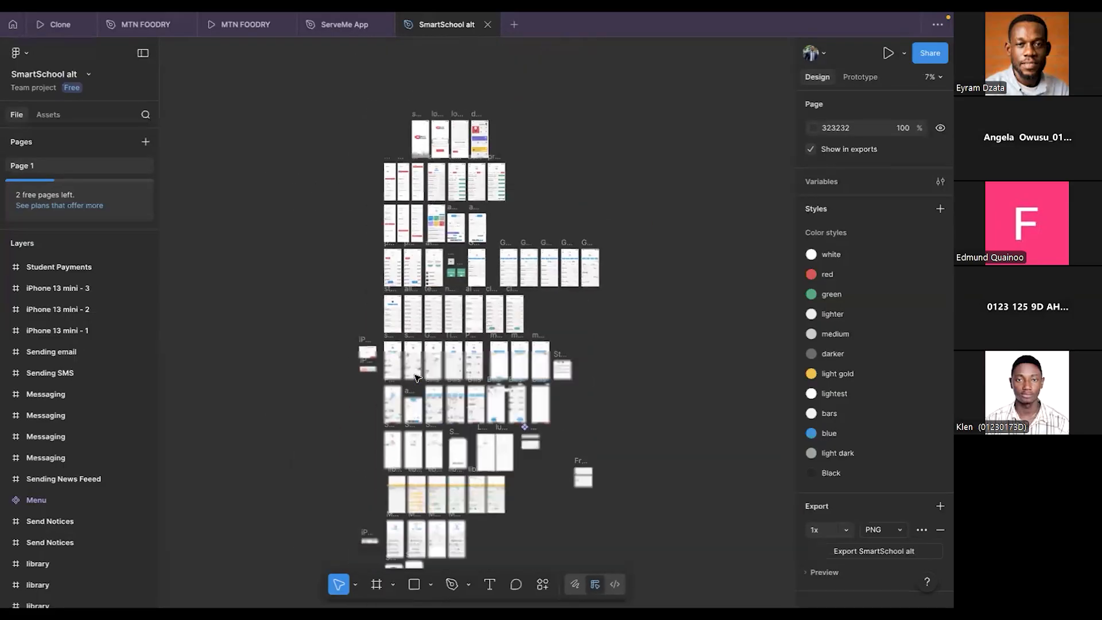
scroll(417, 375, "up", 5)
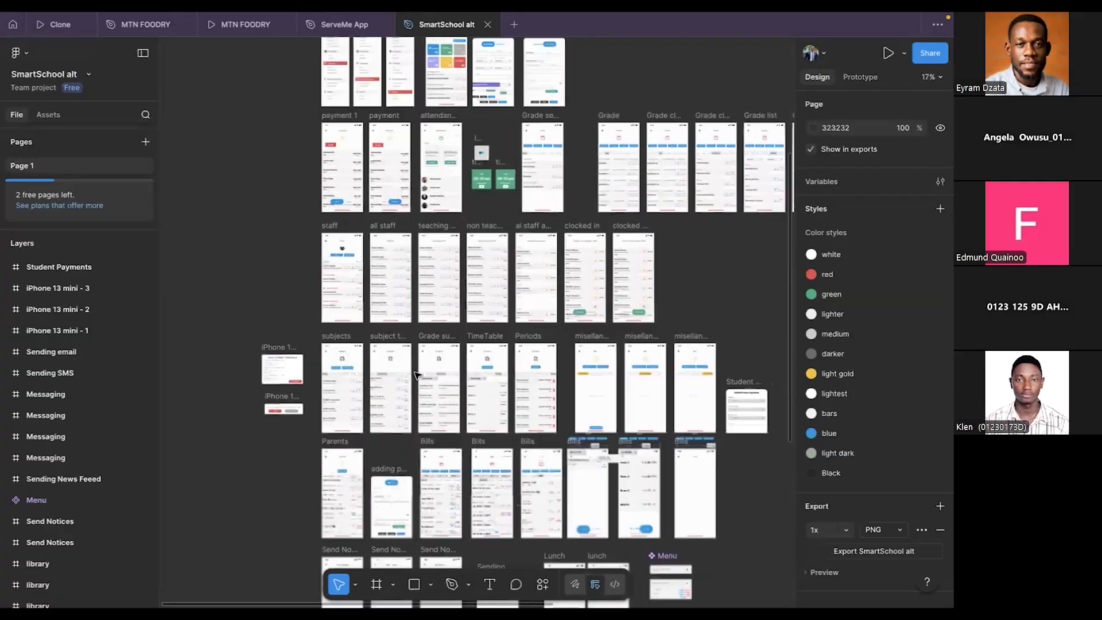
scroll(417, 375, "up", 5)
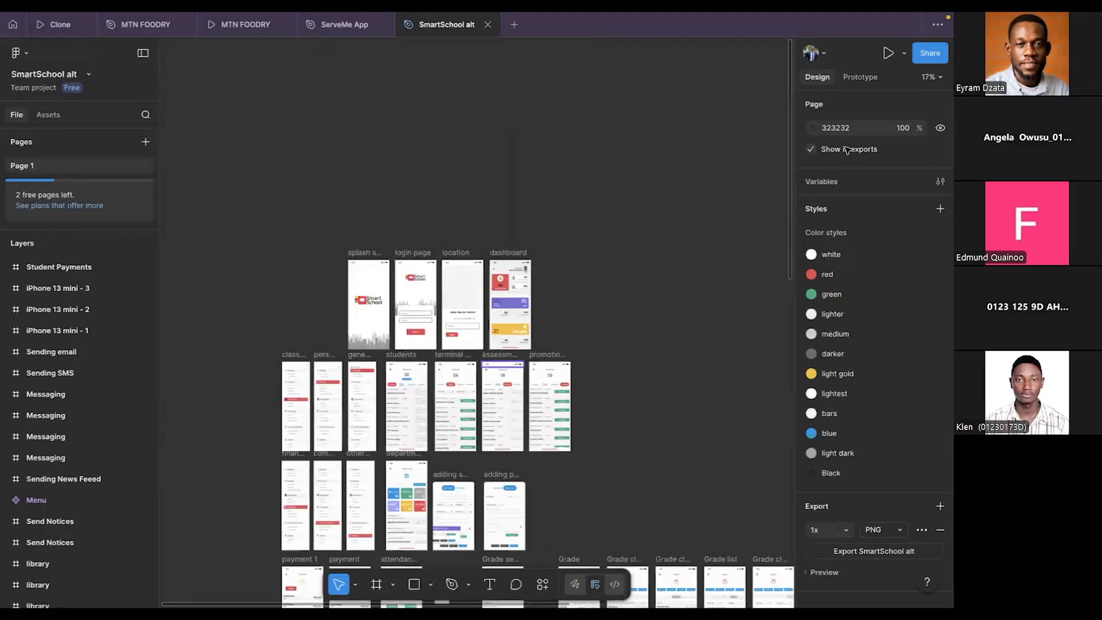
- Display the SmartSchool alt prototype connections and examine how the drawer menu frames link to the students and other screens
left_click(872, 78)
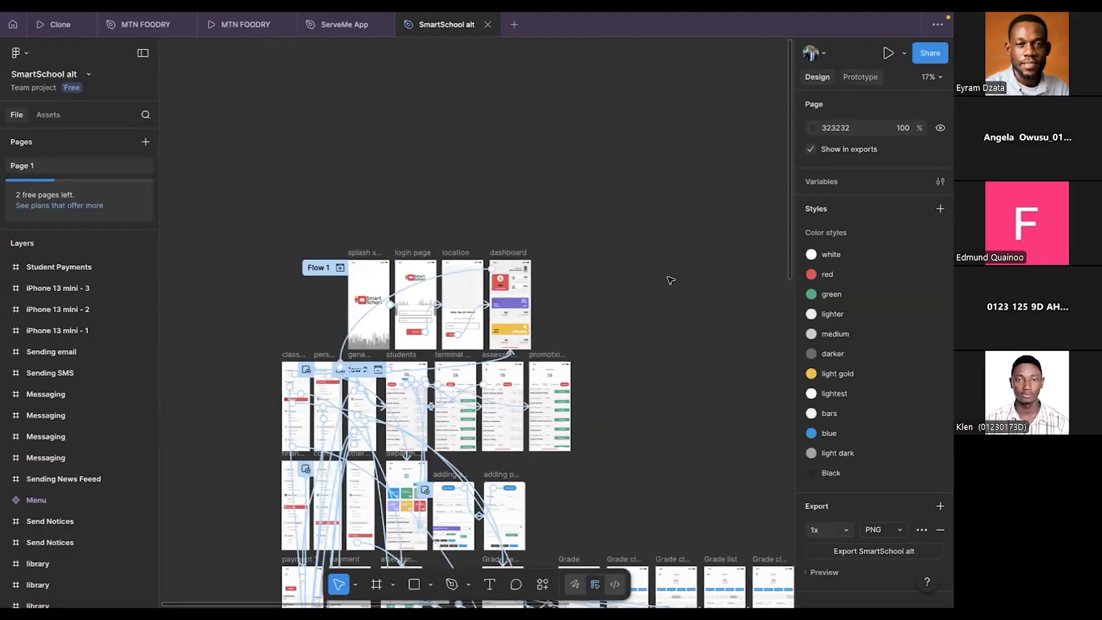
scroll(671, 280, "down", 10)
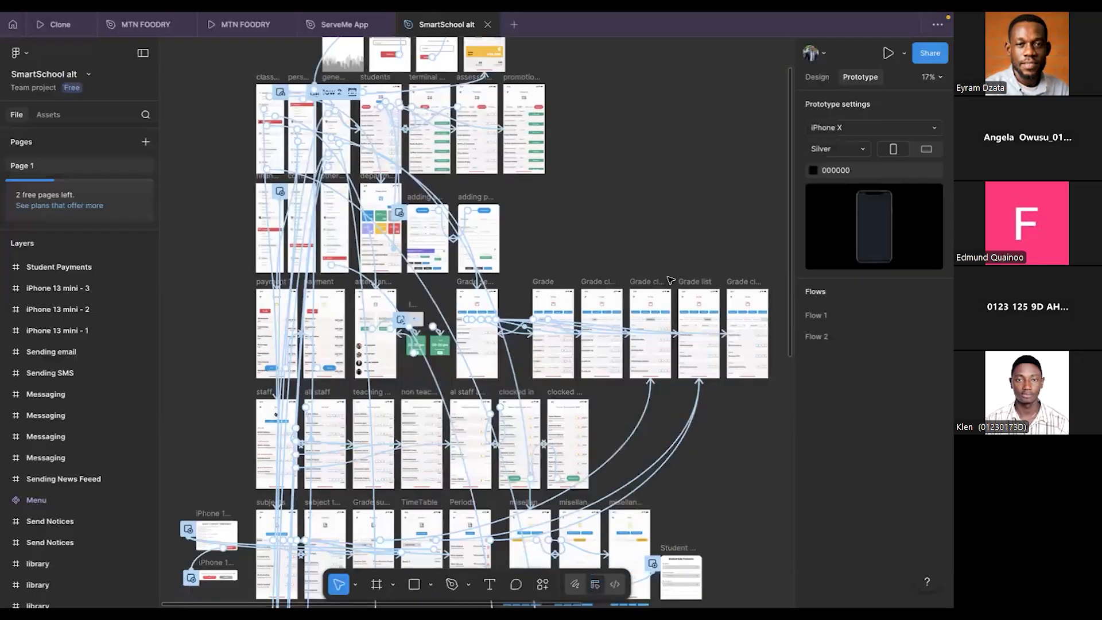
scroll(671, 281, "down", 6)
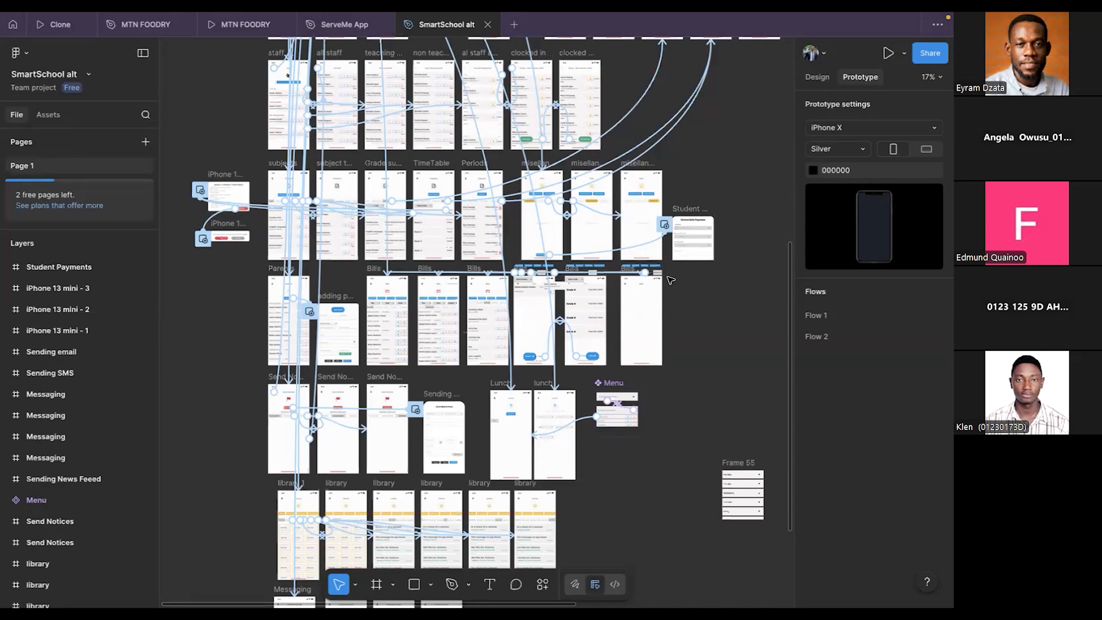
scroll(671, 280, "up", 10)
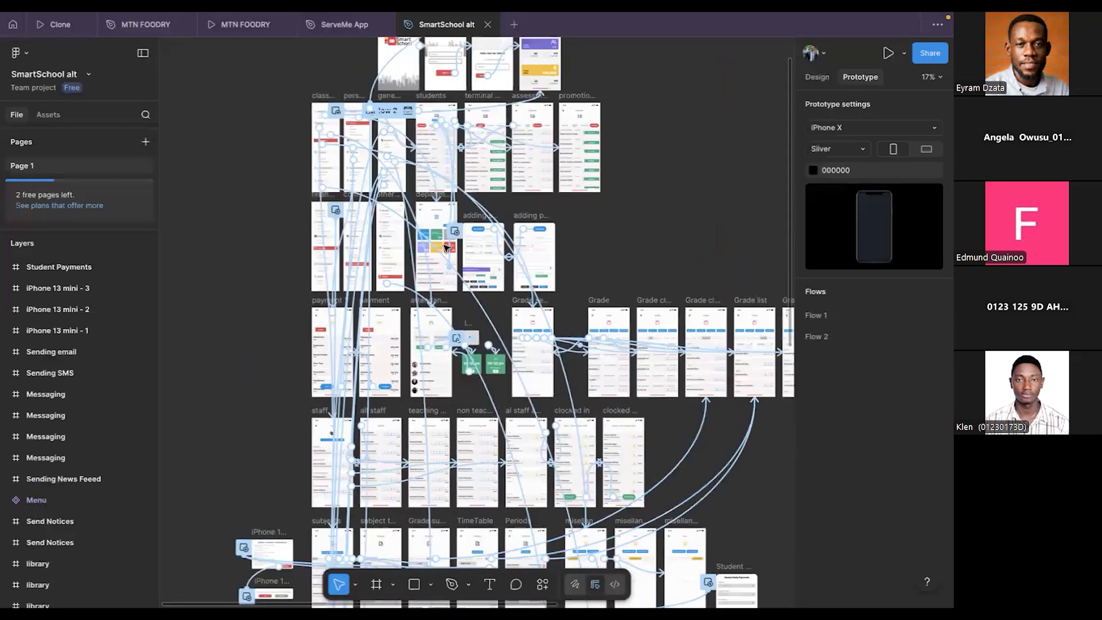
scroll(377, 256, "up", 3)
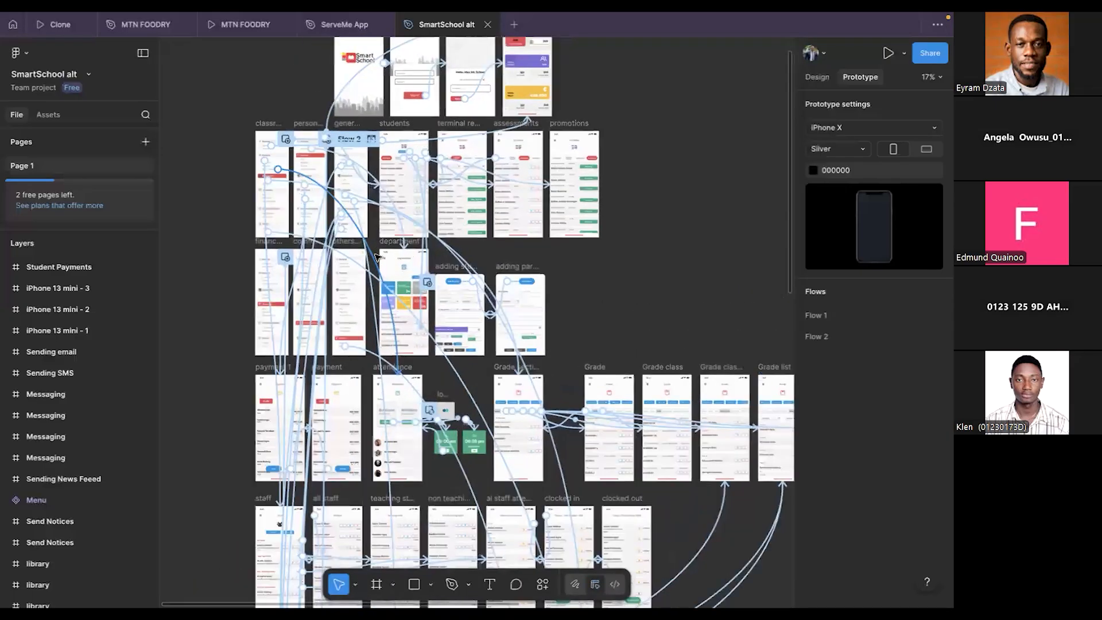
scroll(378, 256, "up", 8)
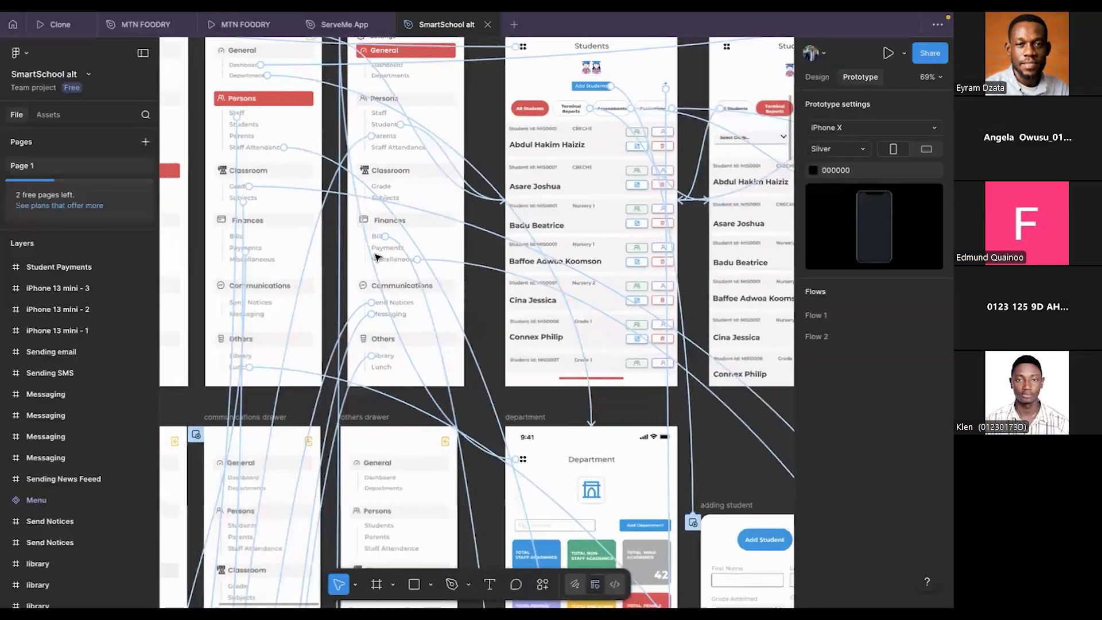
scroll(377, 256, "up", 3)
scroll(377, 256, "left", 2)
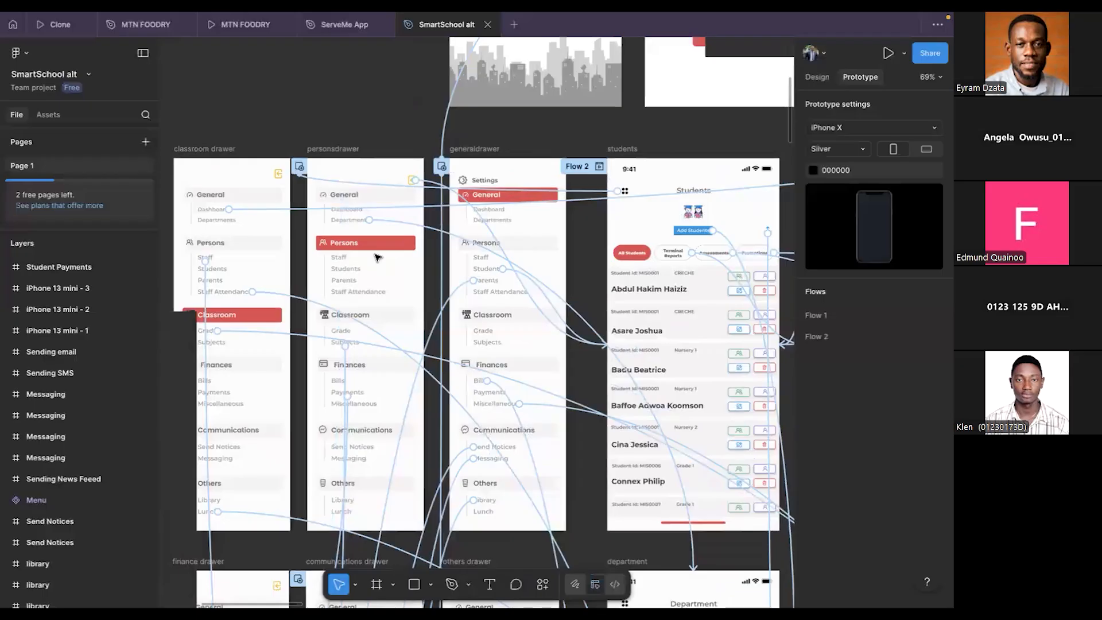
- Inspect the interaction that links Staff Attendance in the classroom drawer frame to the attendance screen
scroll(377, 257, "up", 1)
scroll(377, 257, "left", 1)
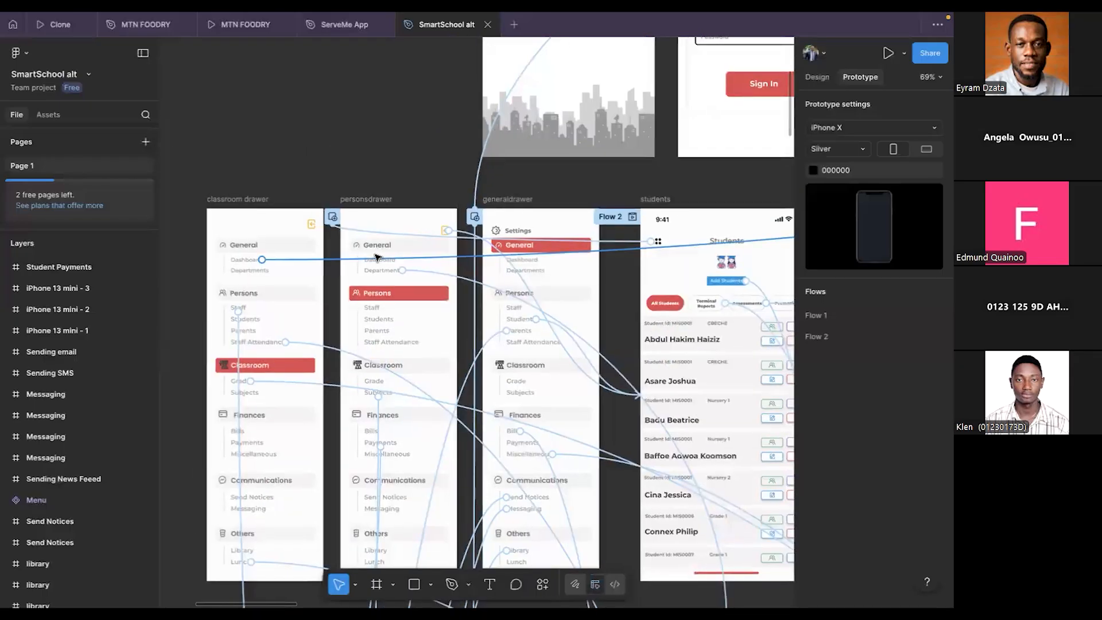
scroll(378, 256, "down", 3)
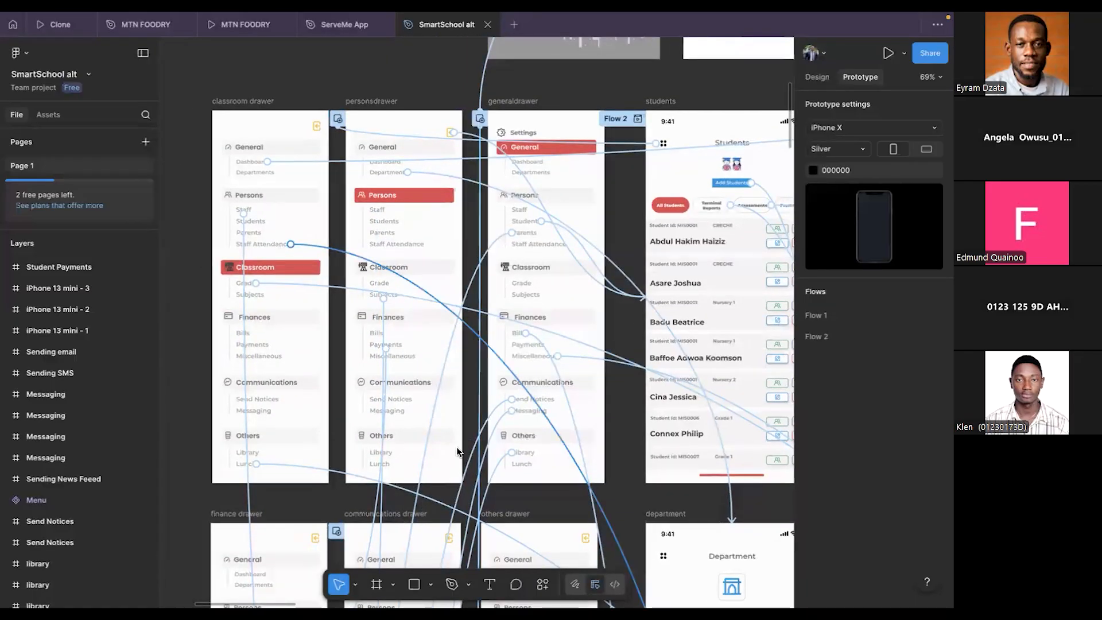
left_click(457, 446)
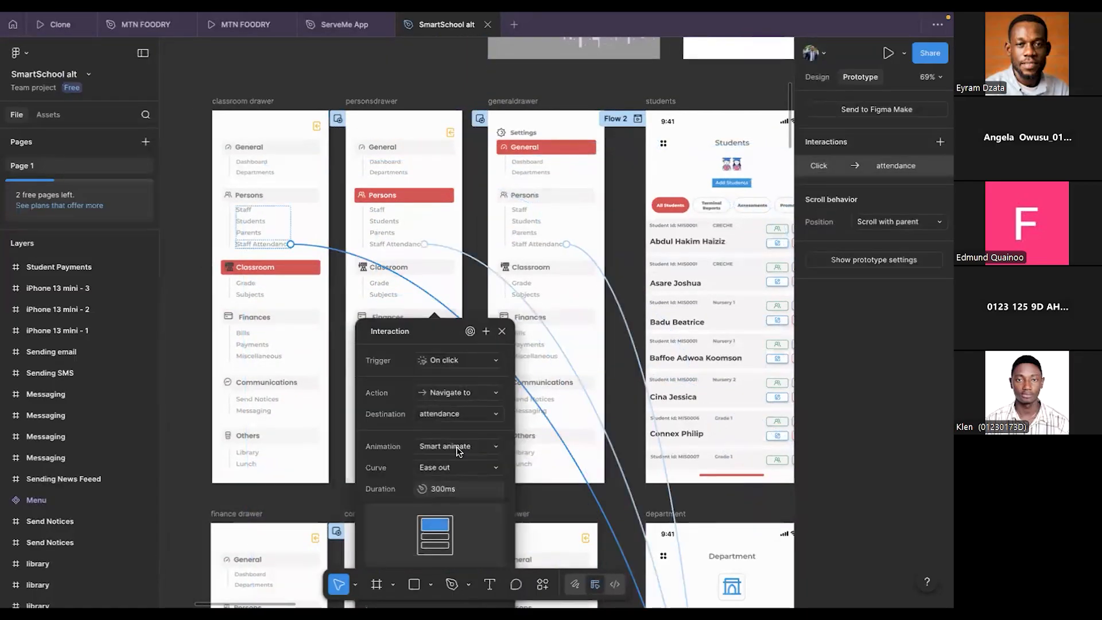
- Switch to FlutterFlow and examine how the Storyboard lays out SplashScreen and SignupPage and the navigation link leading into SignupPage
key("ctrl+Left")
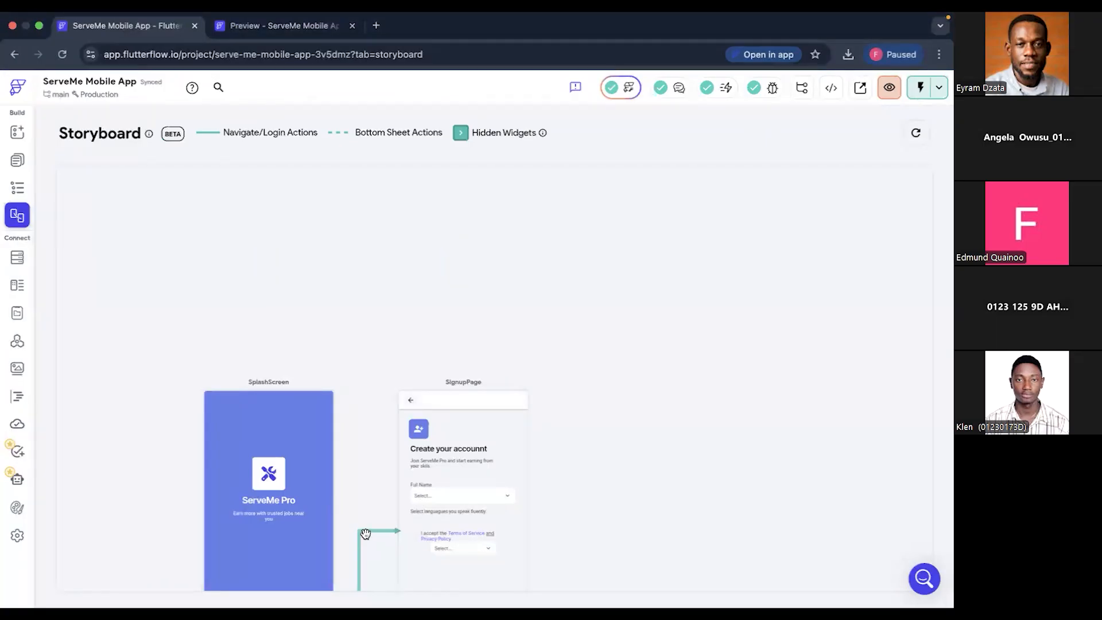
scroll(587, 499, "right", 1)
scroll(588, 496, "right", 3)
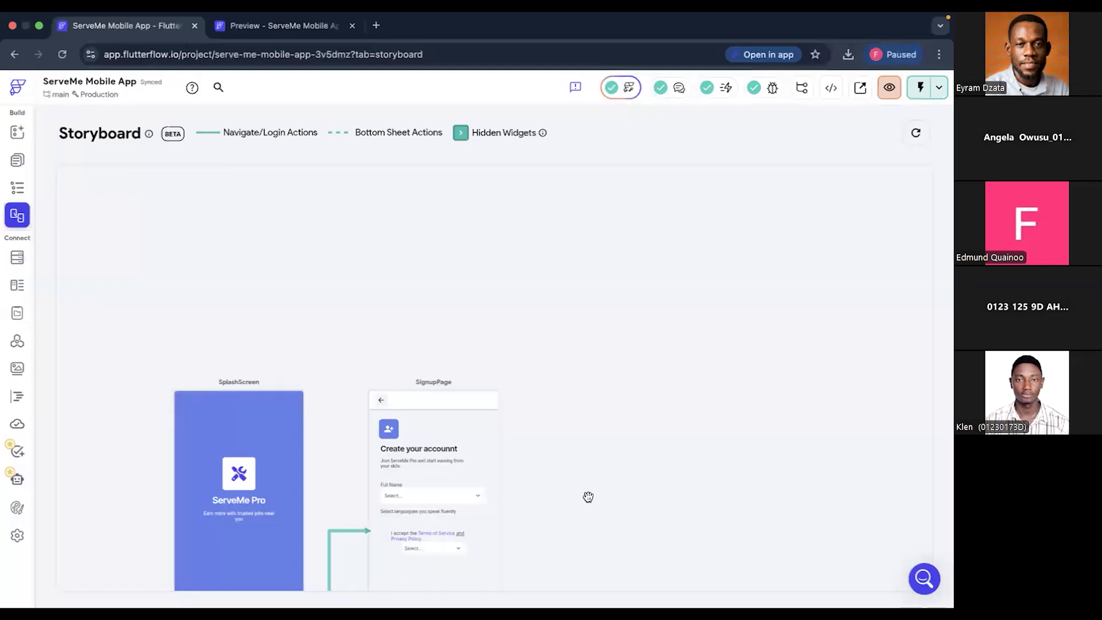
scroll(588, 497, "left", 2)
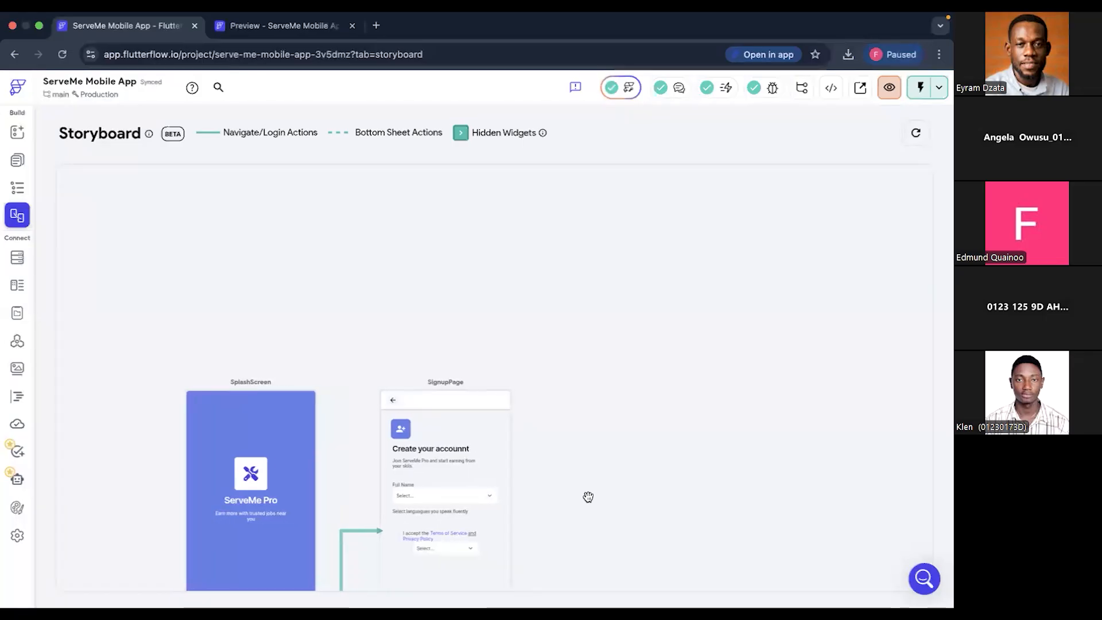
scroll(588, 496, "right", 6)
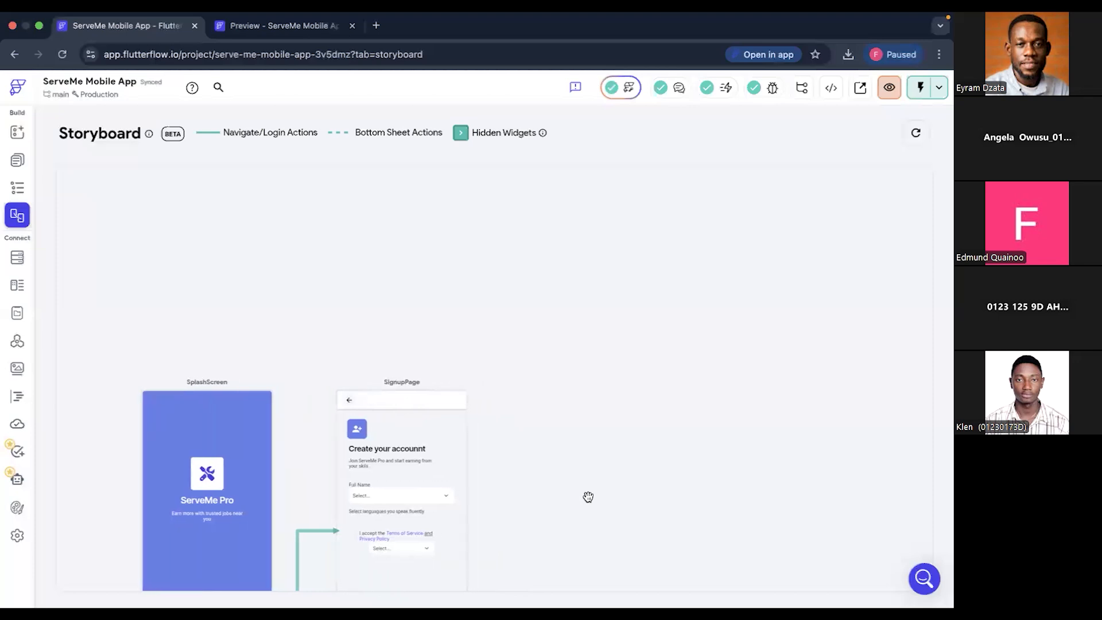
scroll(588, 497, "left", 6)
scroll(588, 496, "right", 6)
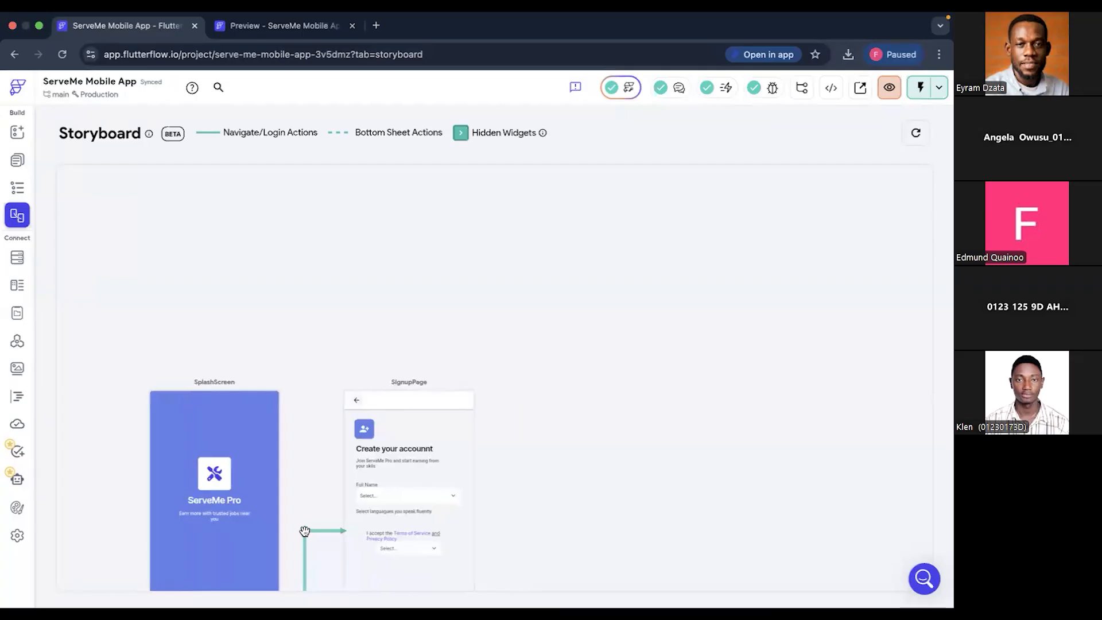
scroll(330, 453, "left", 2)
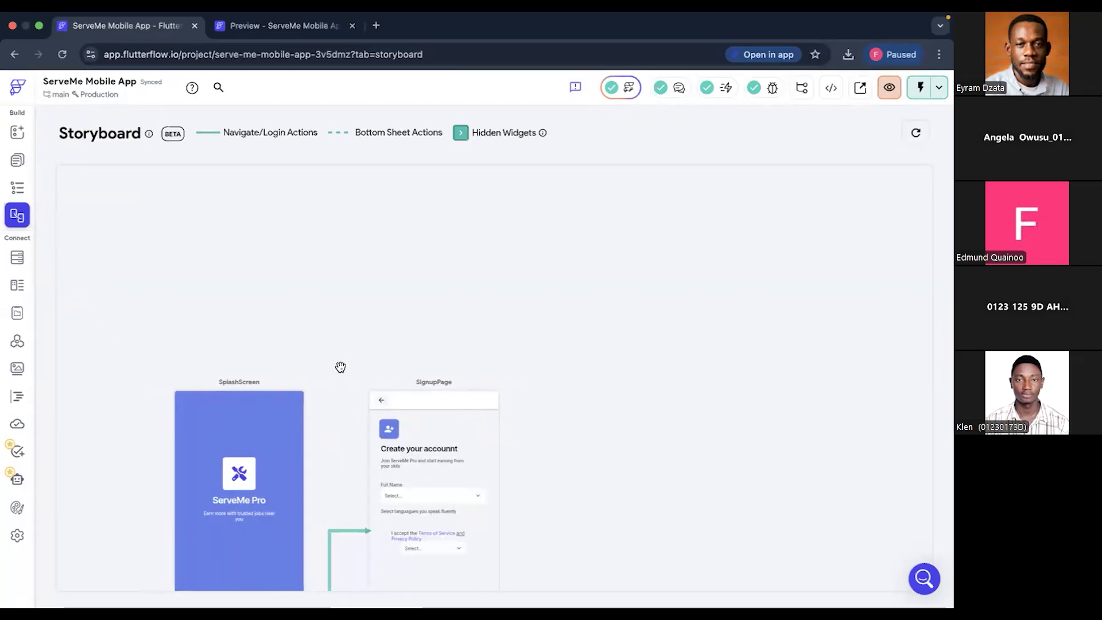
left_click_drag(552, 384, 554, 302)
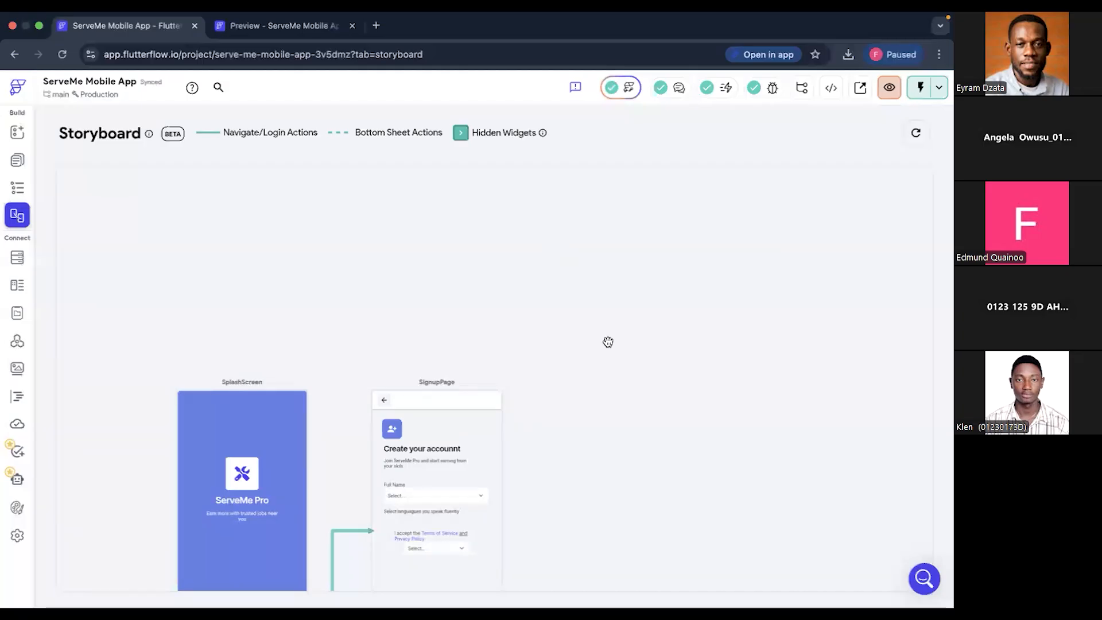
scroll(608, 184, "right", 1)
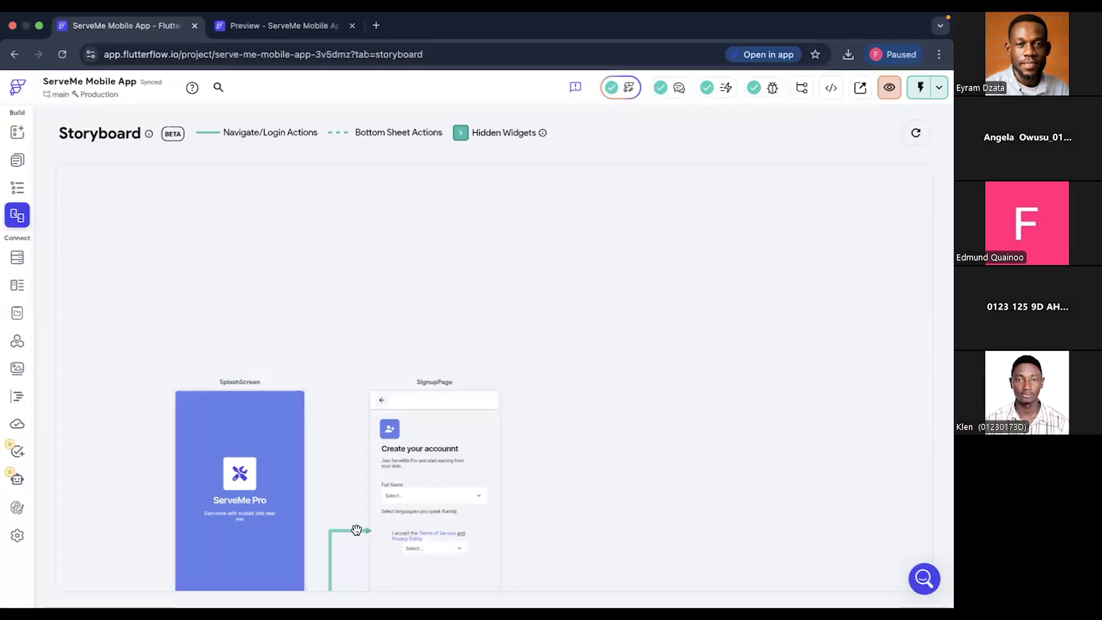
scroll(650, 339, "left", 1)
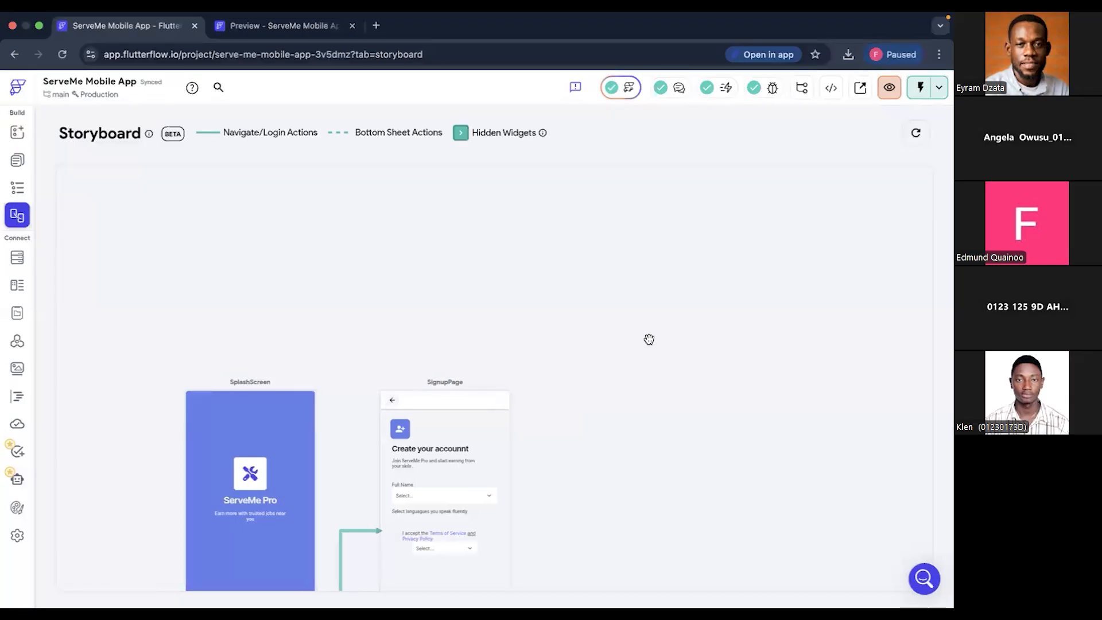
scroll(649, 339, "right", 3)
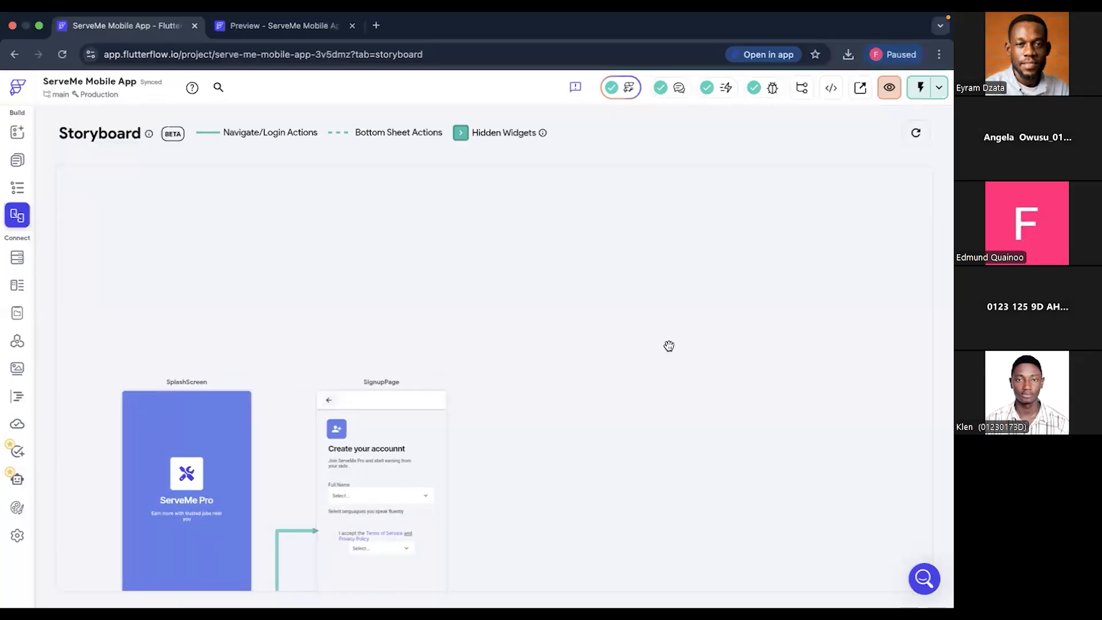
scroll(669, 346, "left", 3)
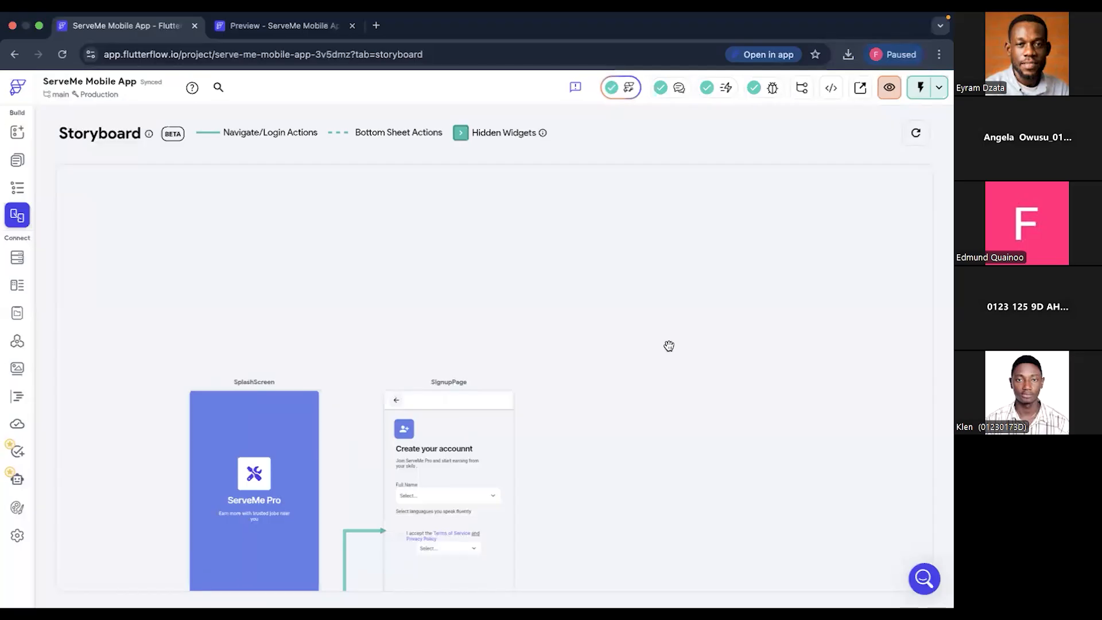
scroll(669, 346, "right", 1)
scroll(669, 346, "right", 2)
scroll(669, 346, "right", 2)
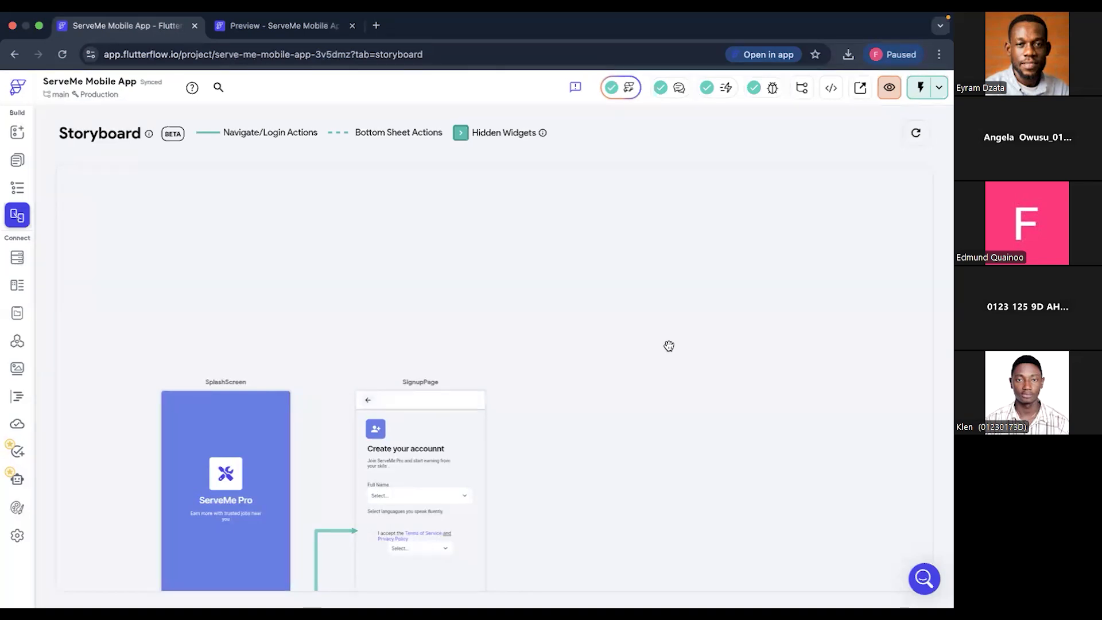
scroll(669, 347, "right", 1)
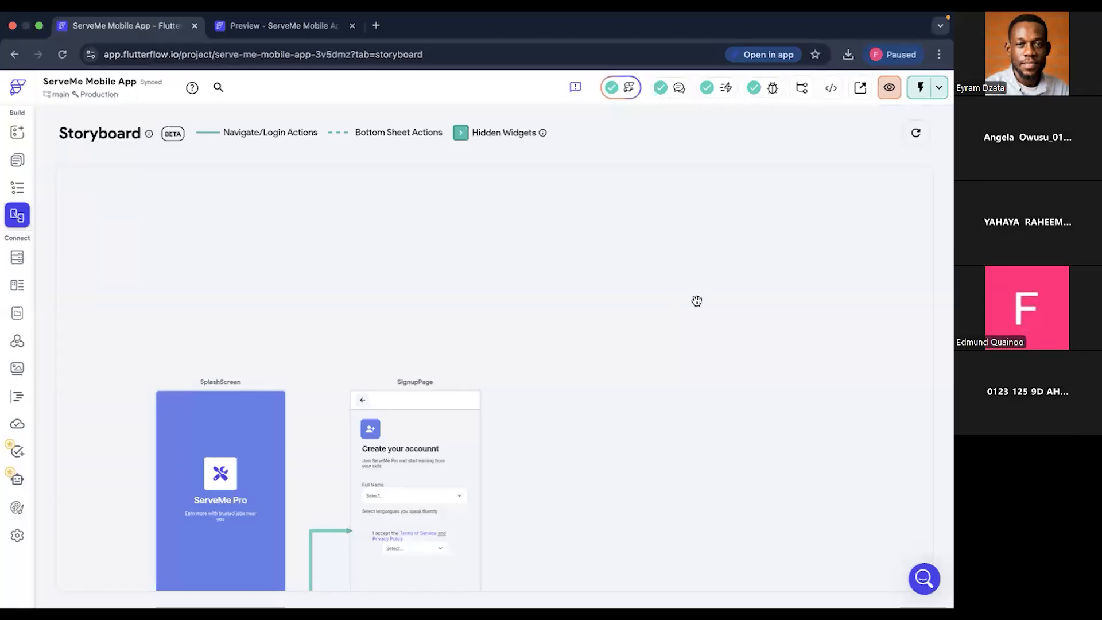
- Compare the signup page in the ServeMe preview with its version in the Test Mode session
mouse_move(601, 19)
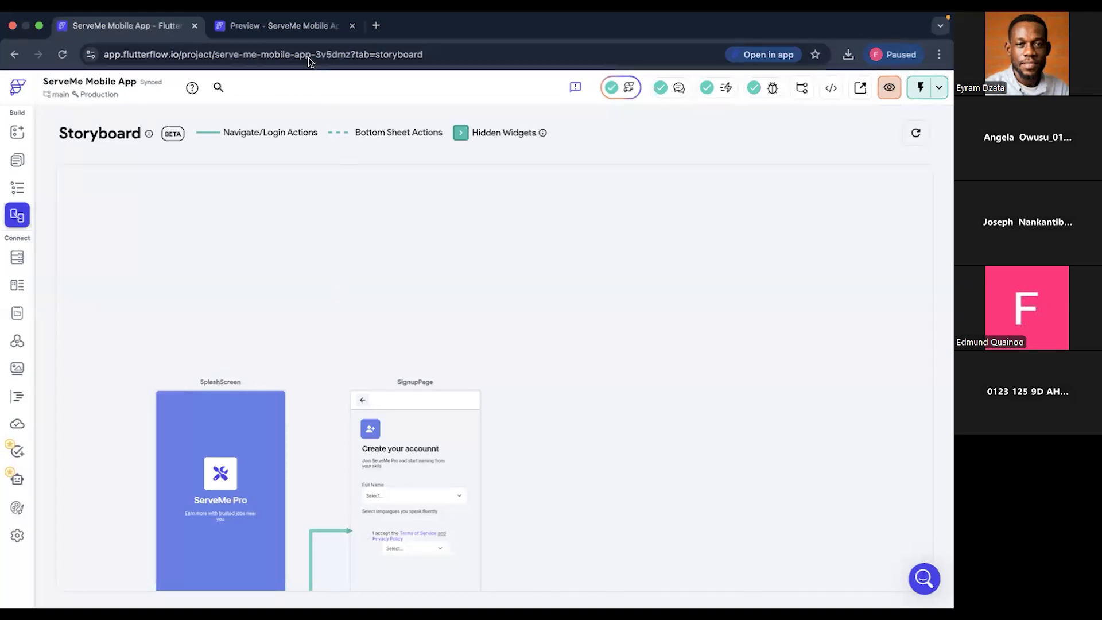
left_click(288, 25)
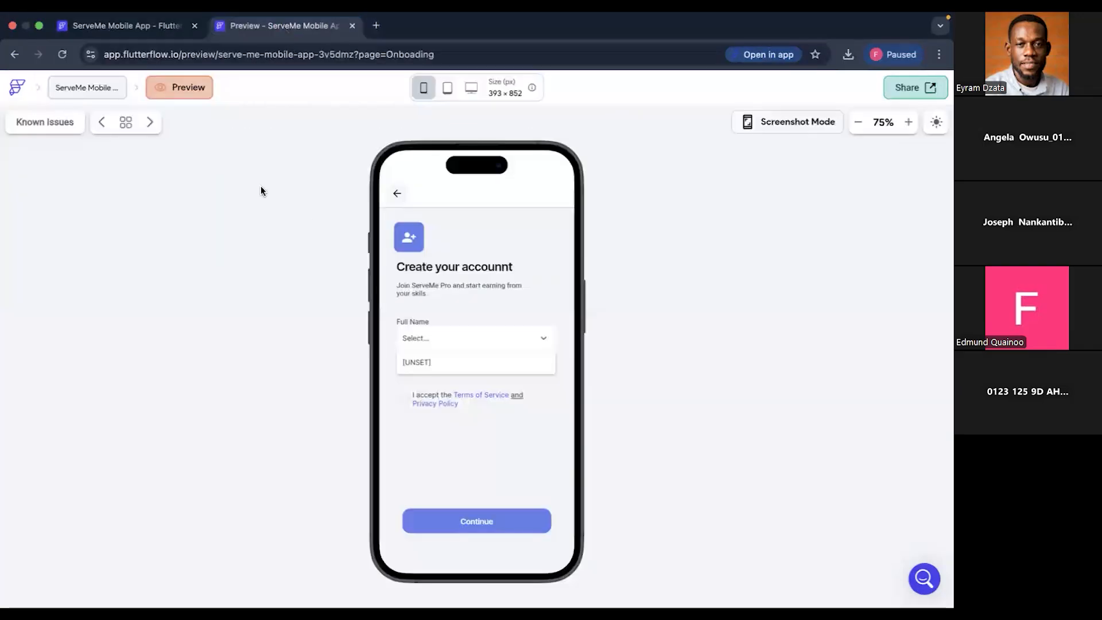
key("ctrl+Left")
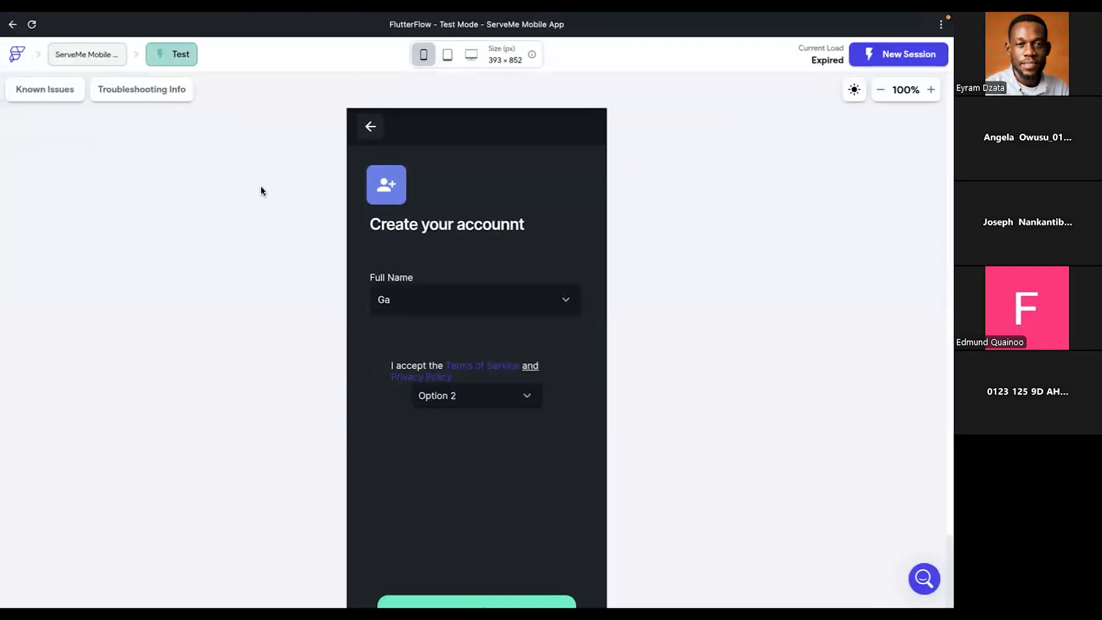
key("ctrl+Right")
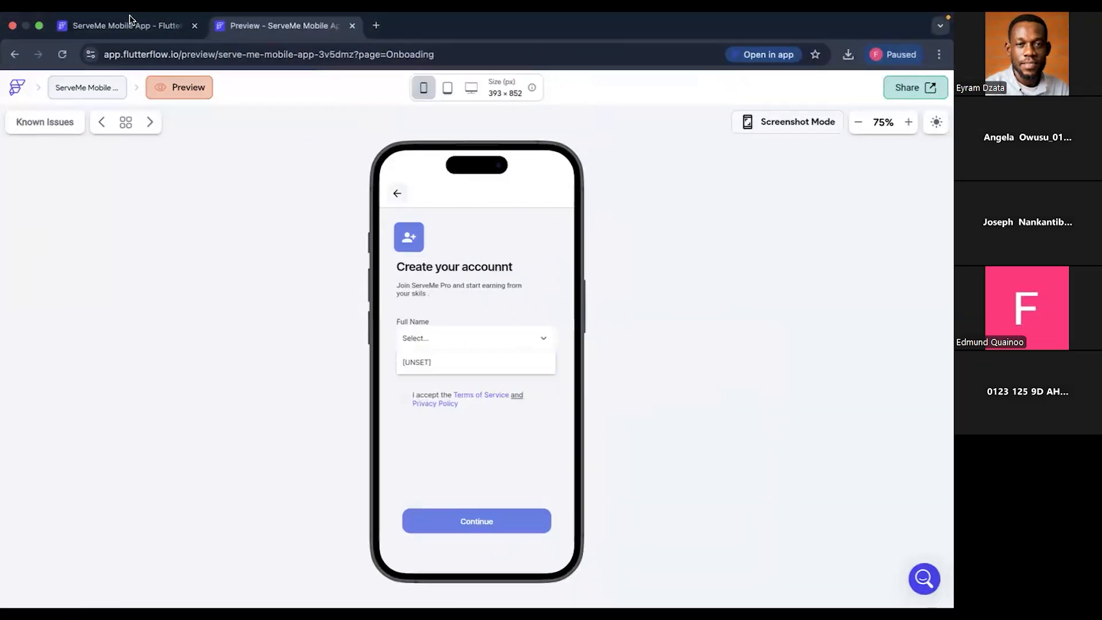
- Return to the ServeMe Mobile App project and view its Cloud Functions section
left_click(128, 22)
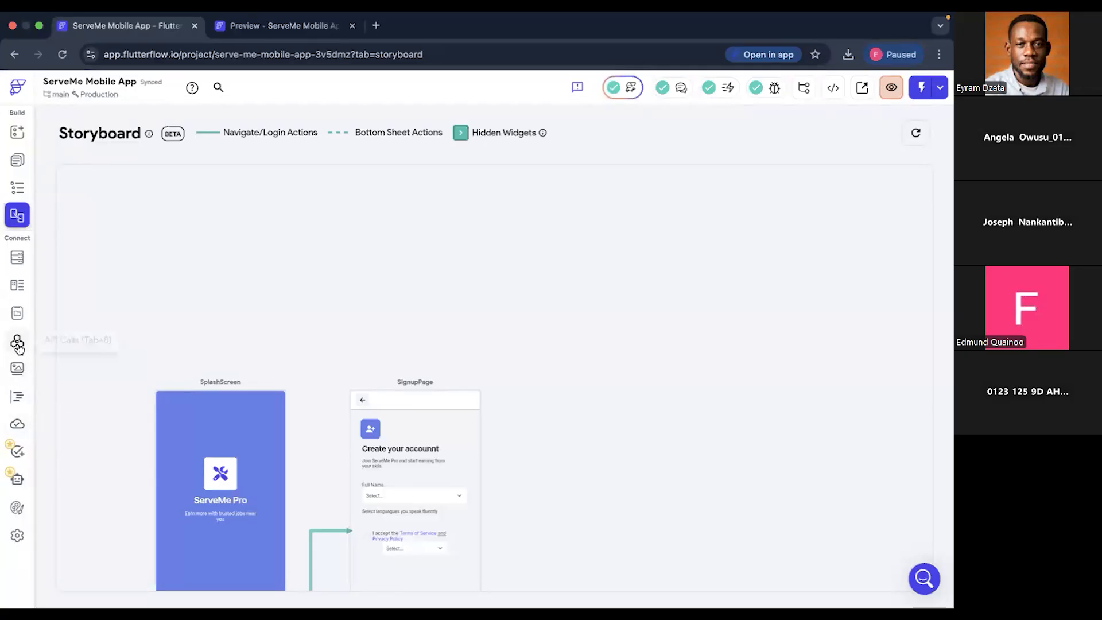
left_click(18, 427)
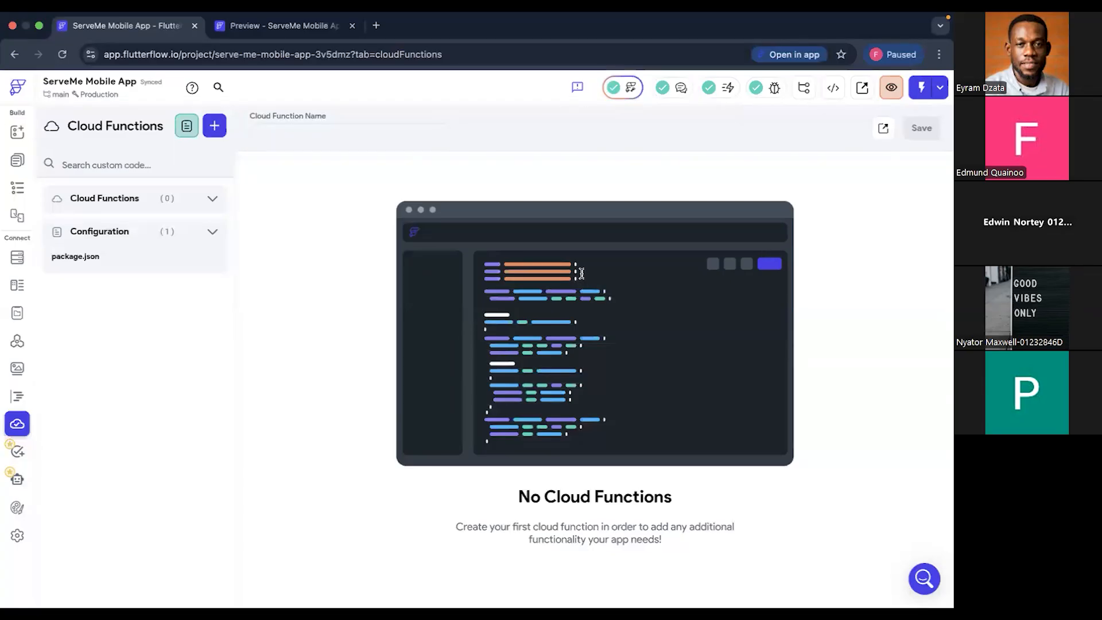
mouse_move(627, 19)
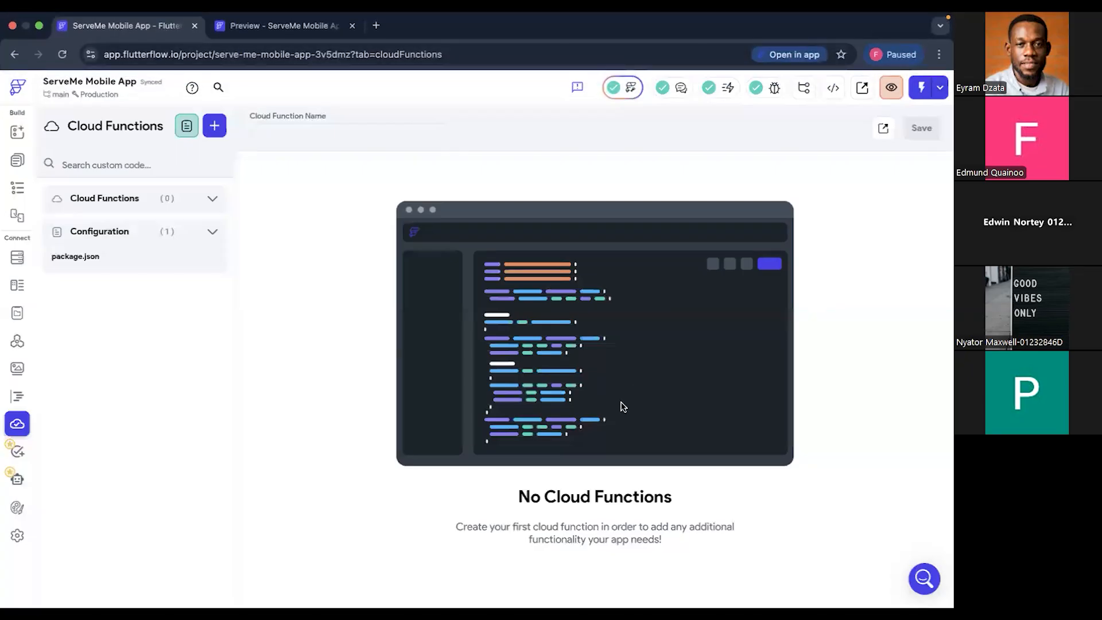